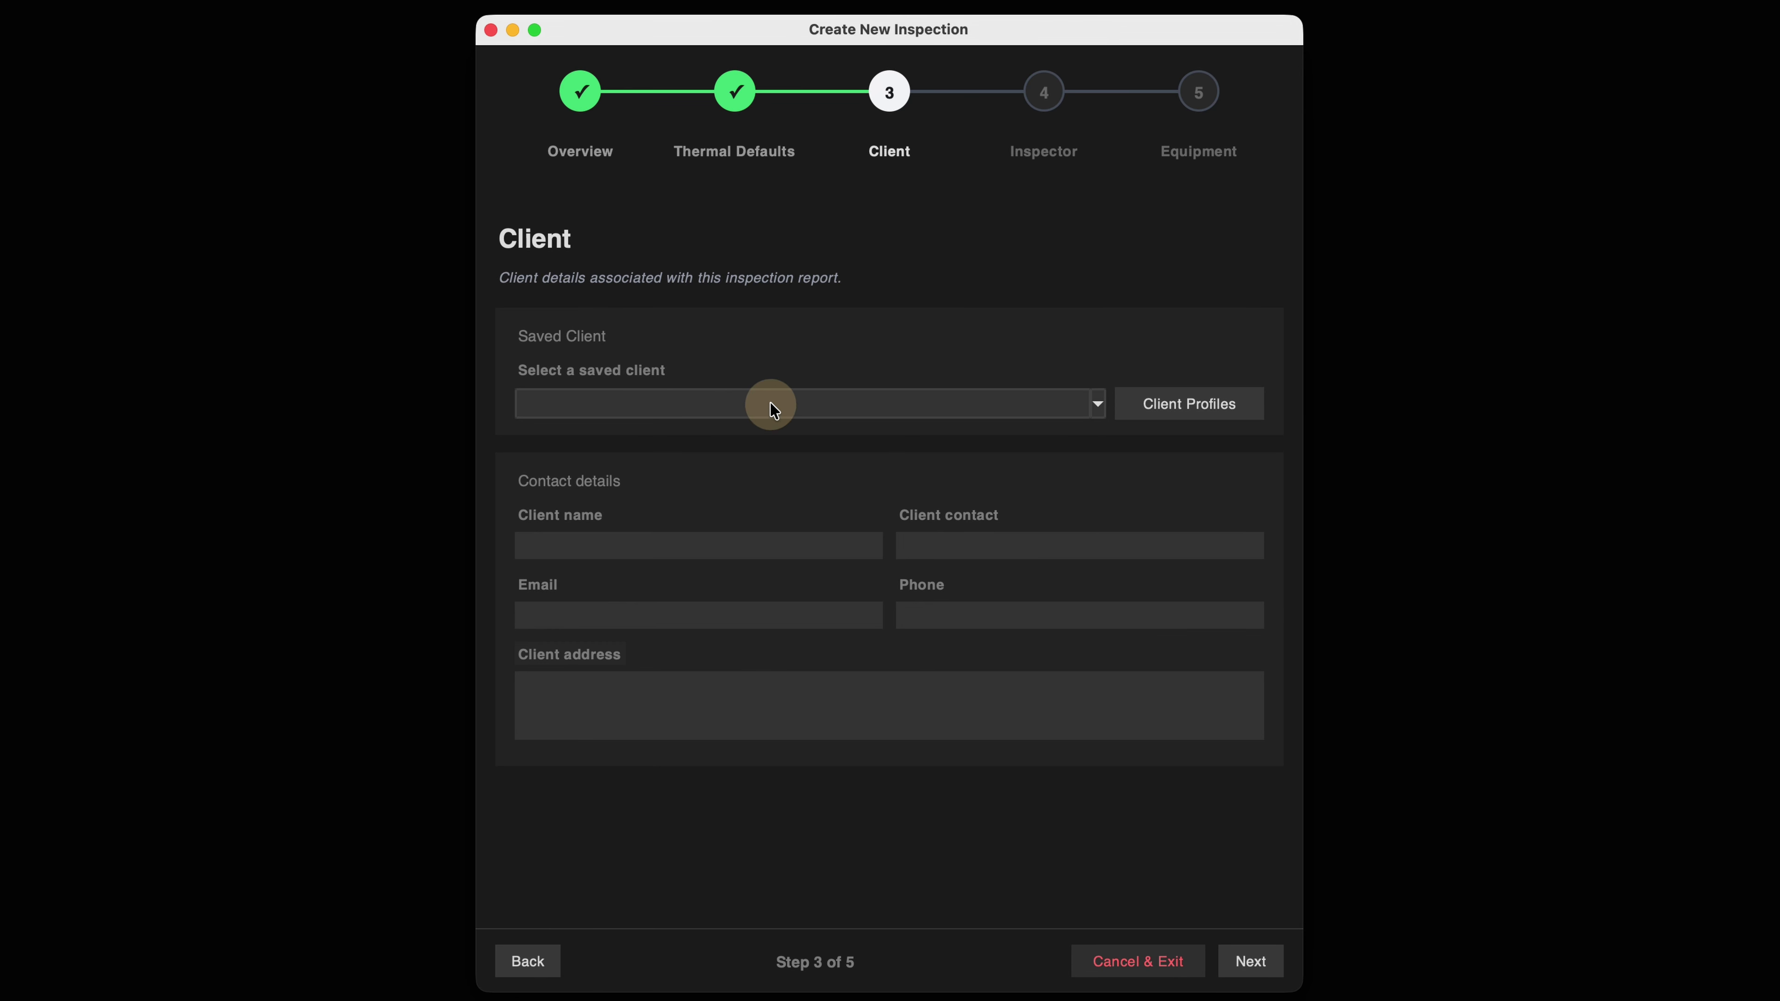
# Assign the saved client Super Power Utility to the inspection and keep the saved Thermographers United inspector.
pyautogui.click(1097, 403)
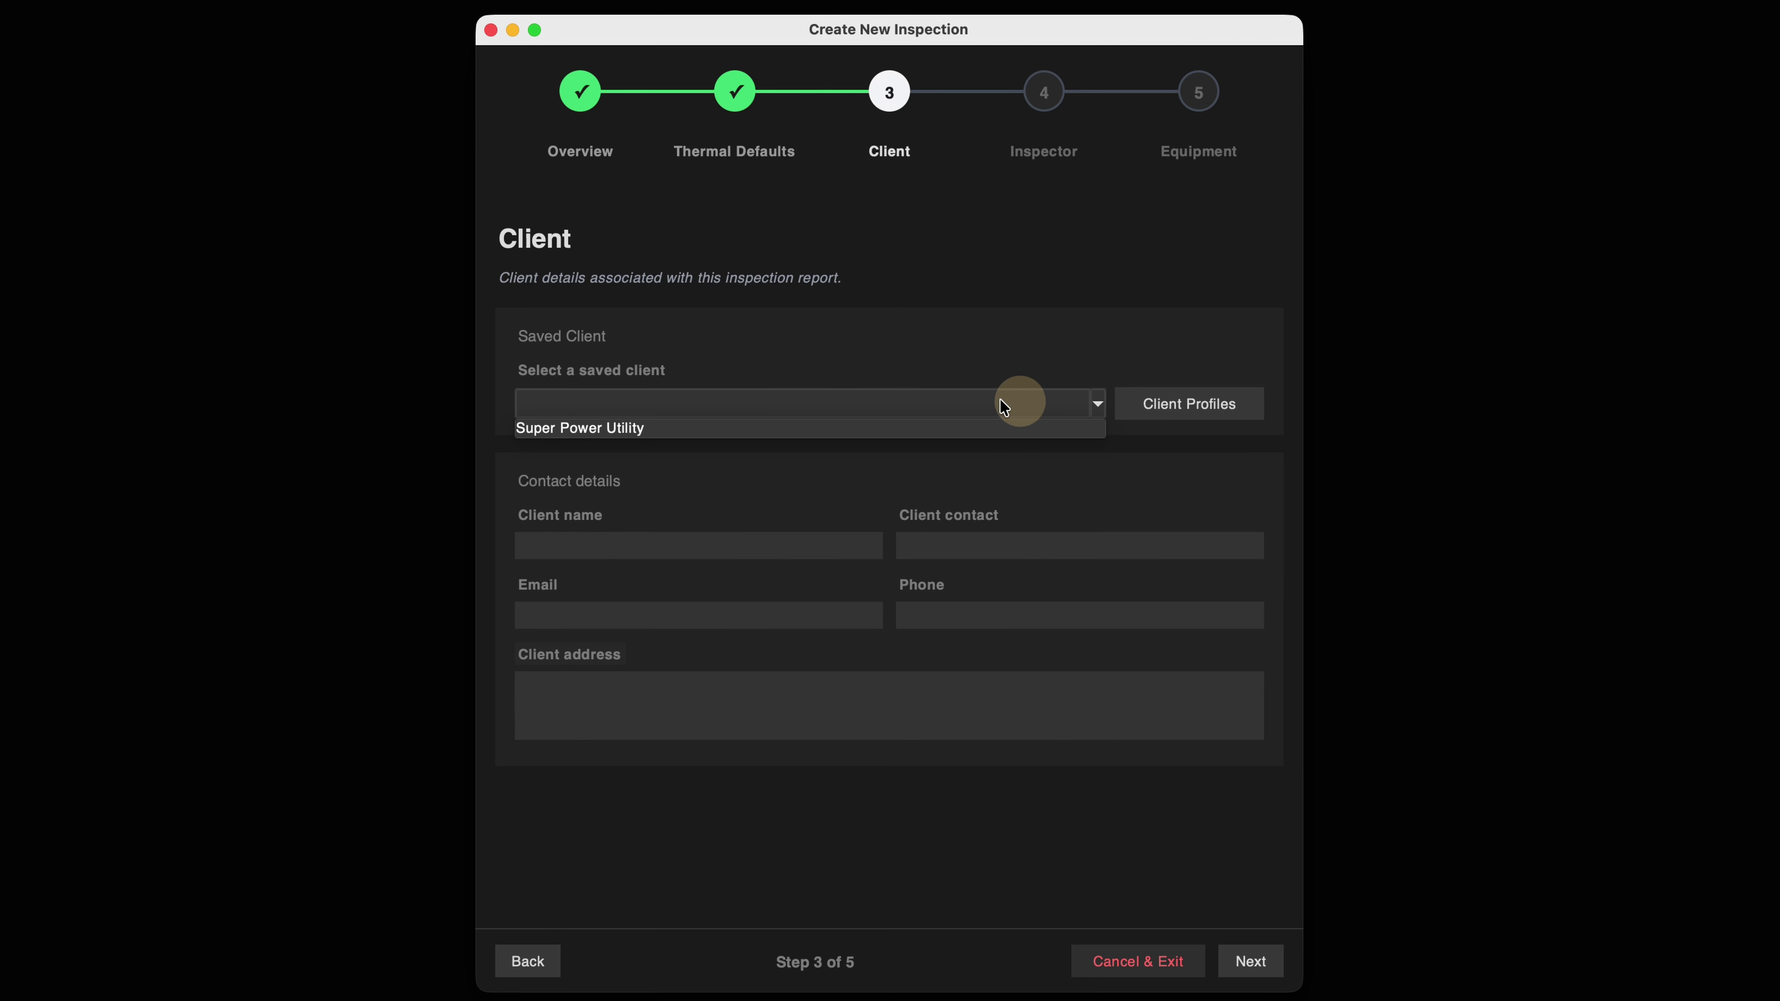
pyautogui.click(607, 429)
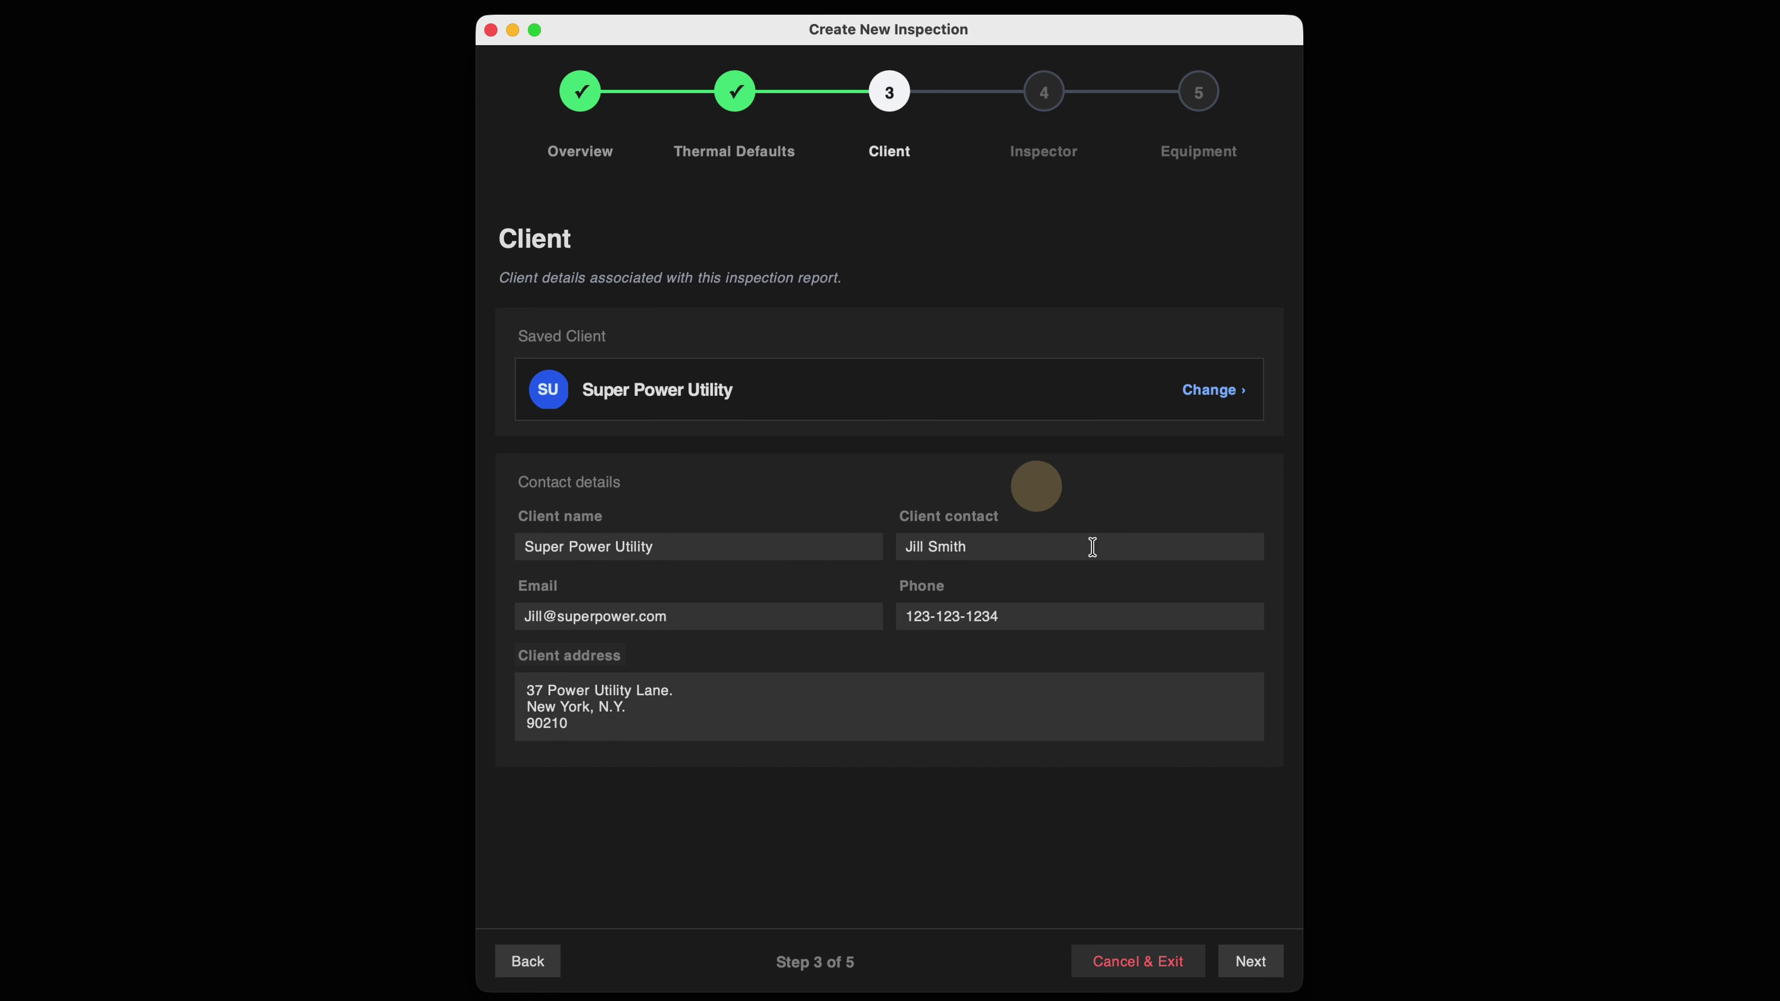
pyautogui.click(1272, 968)
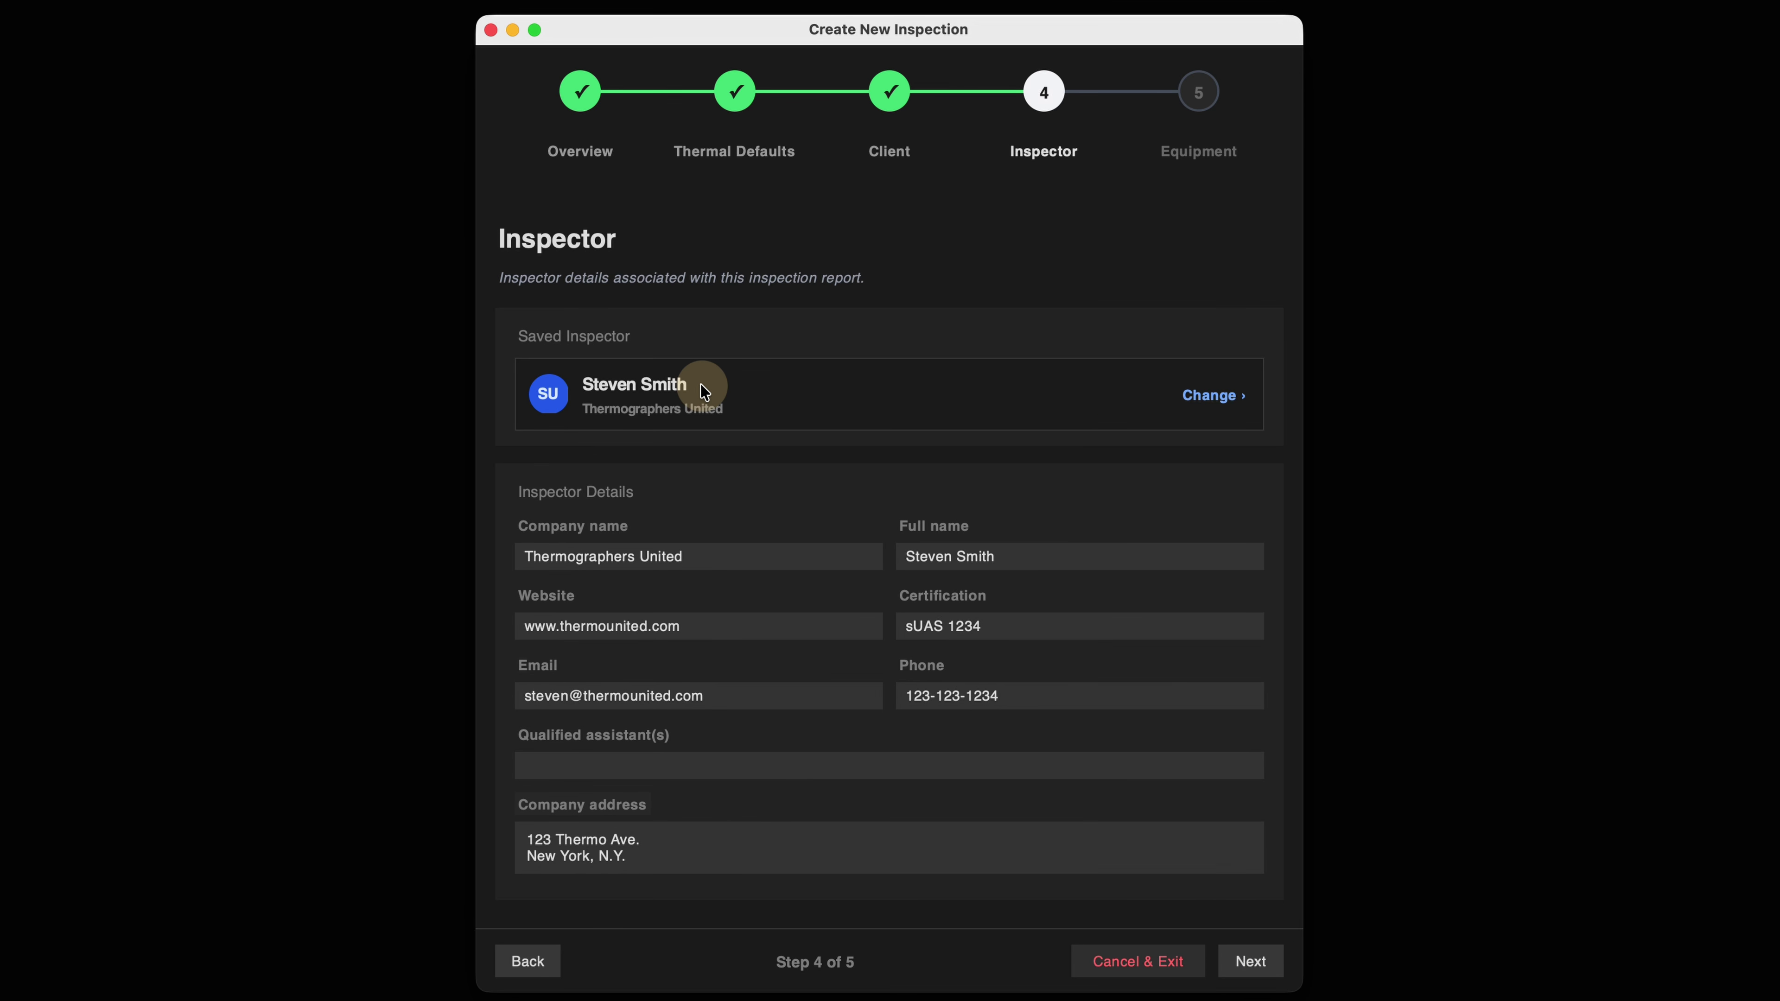
pyautogui.click(1234, 393)
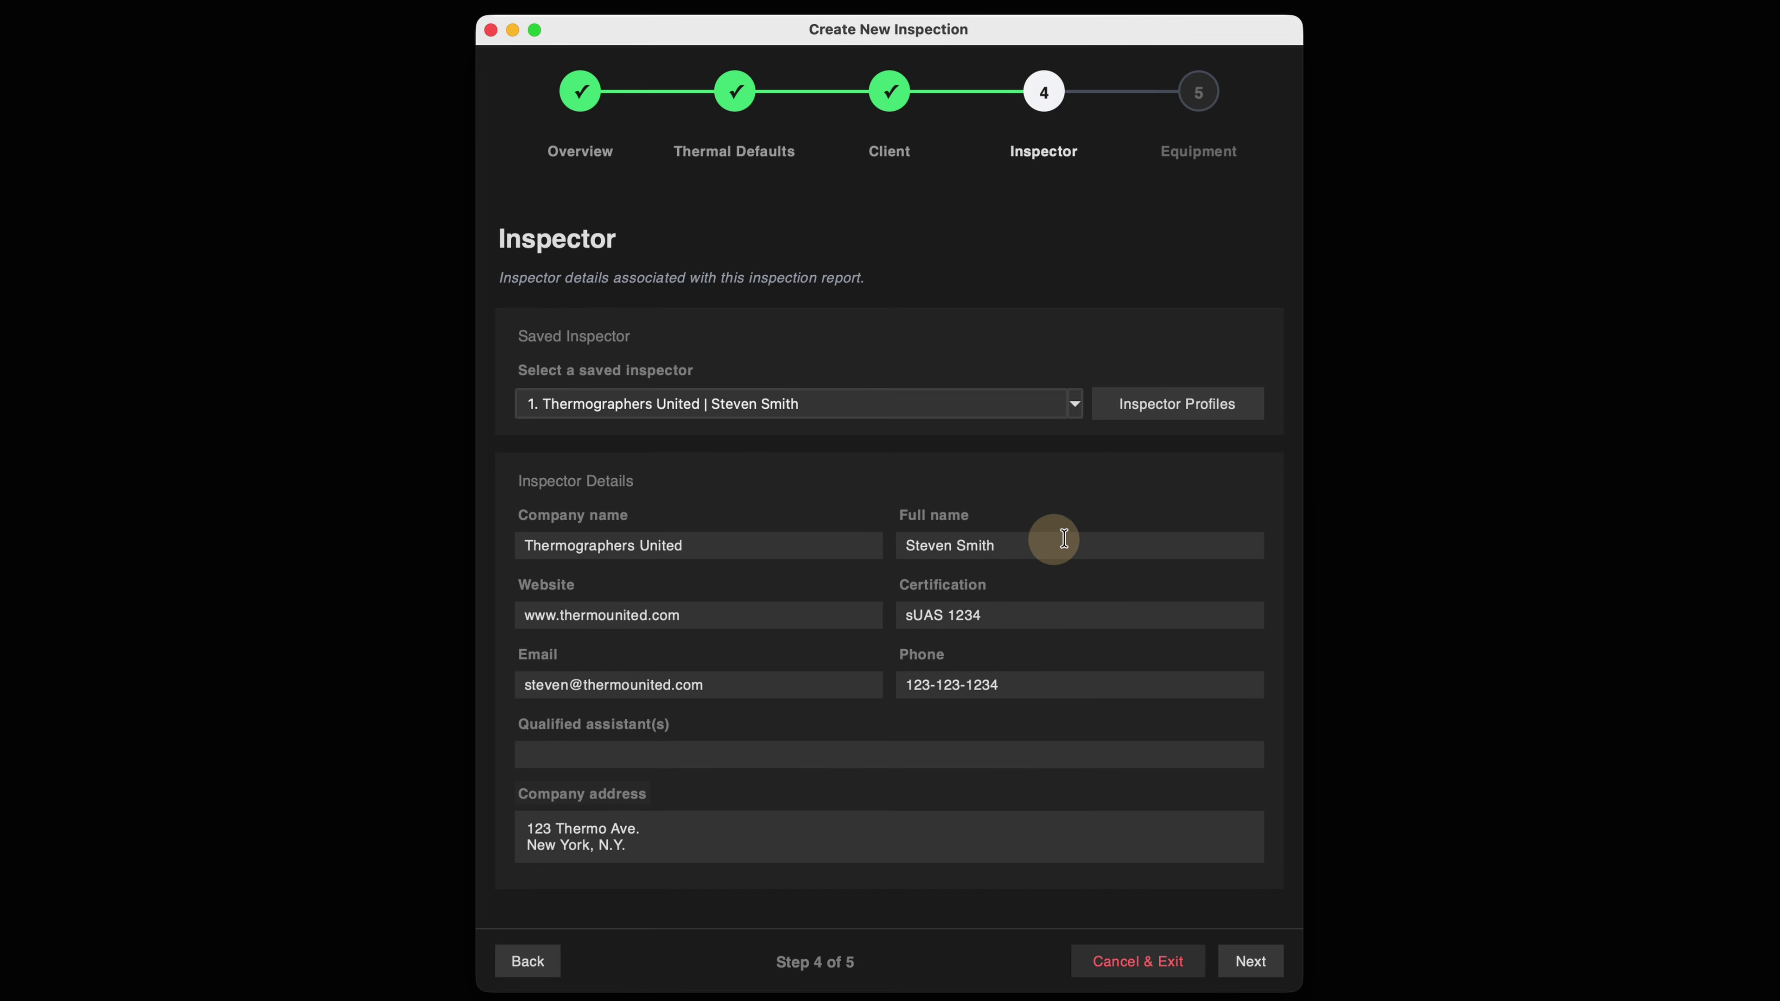
pyautogui.click(1251, 961)
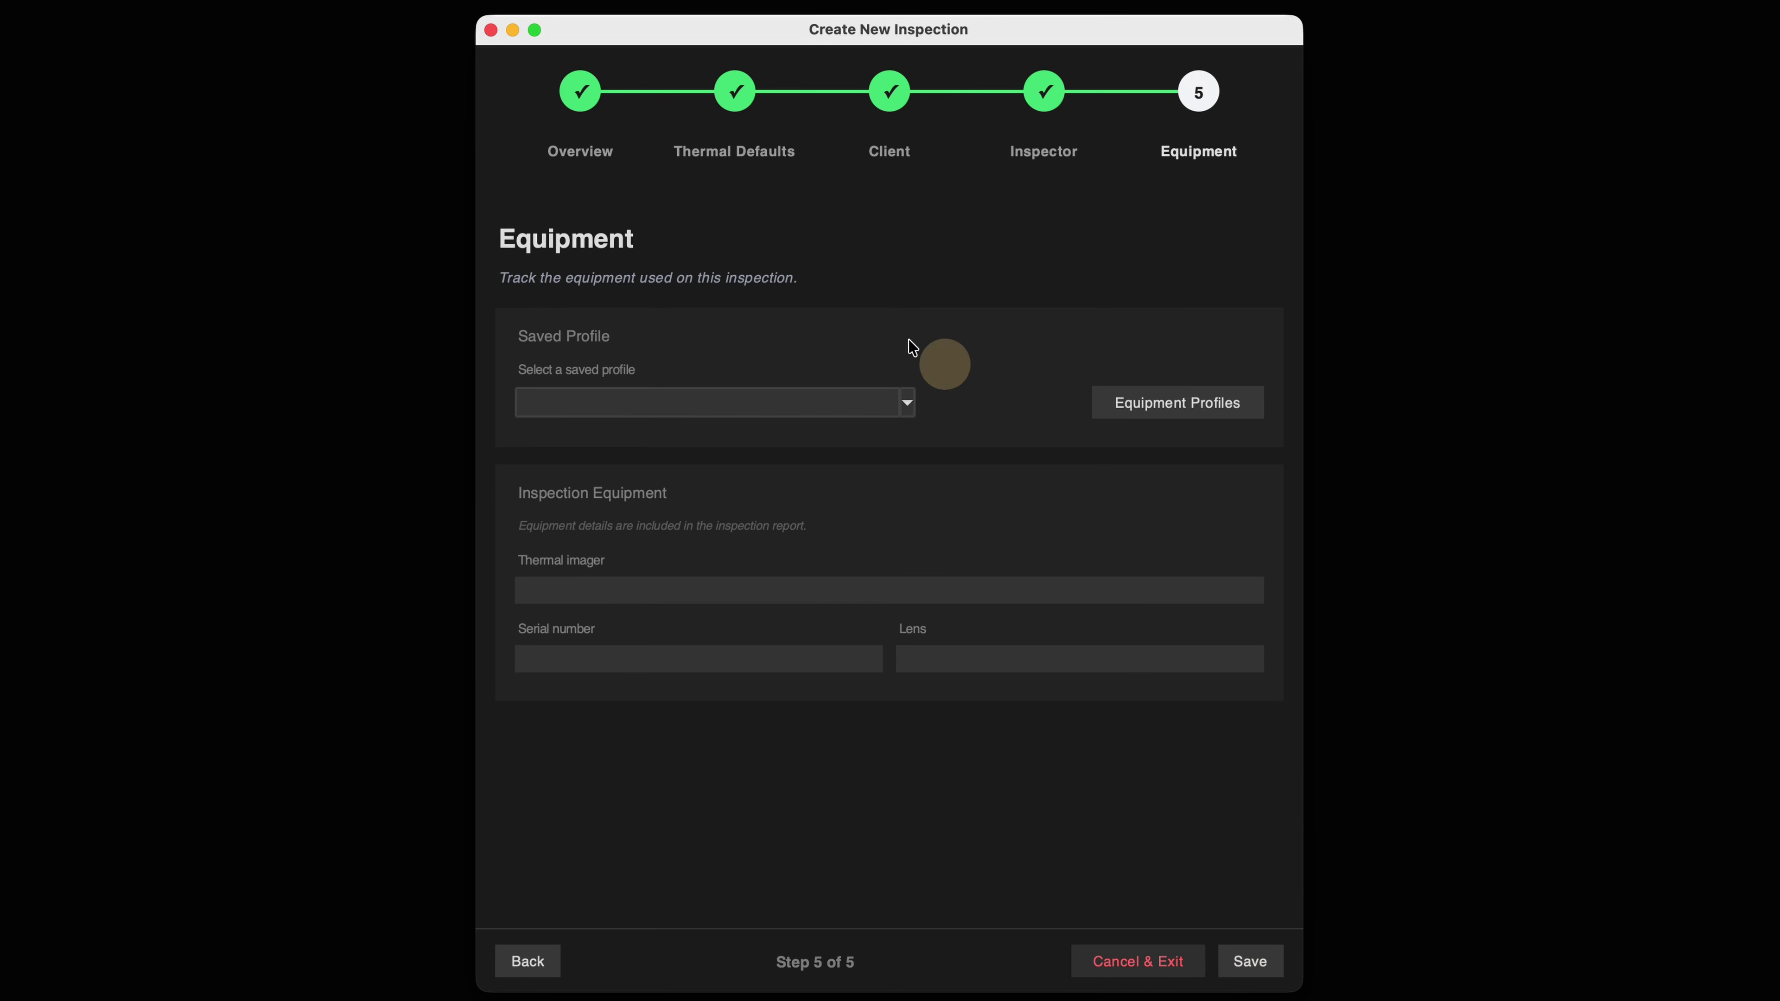
# Fill in the inspection equipment from the saved DJI M30T profile and save the new inspection.
pyautogui.click(897, 403)
pyautogui.click(724, 426)
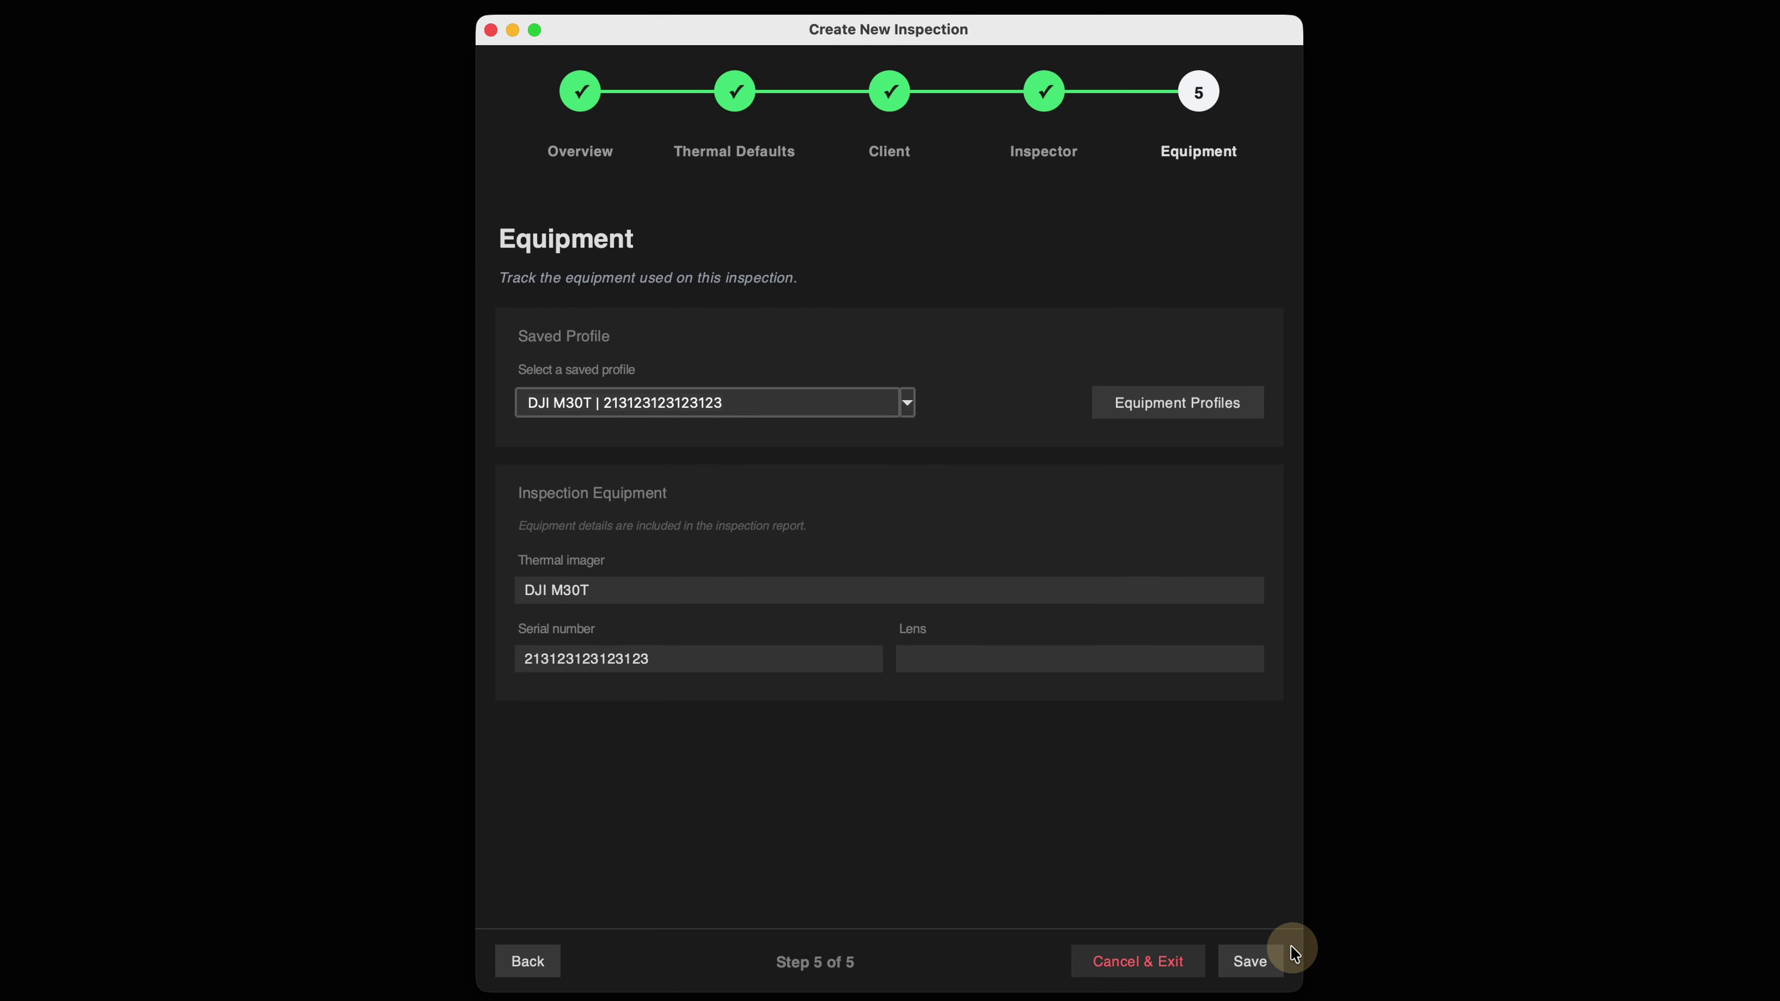
pyautogui.click(1241, 959)
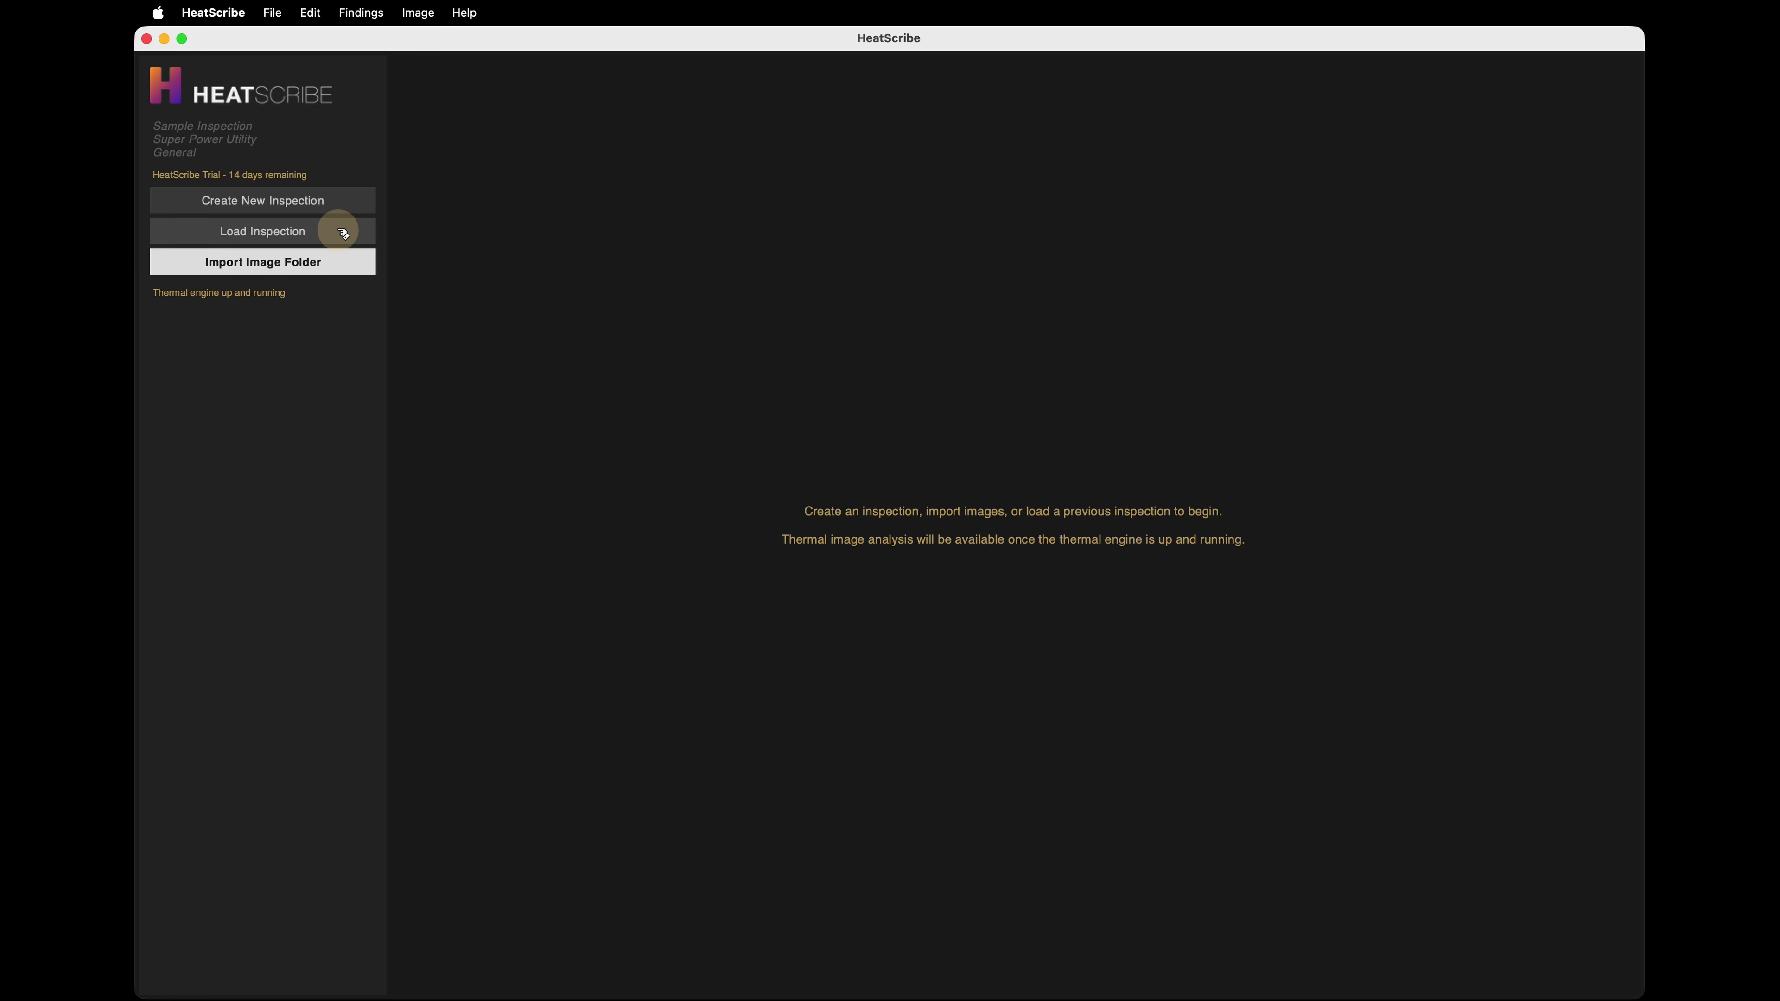
pyautogui.click(314, 234)
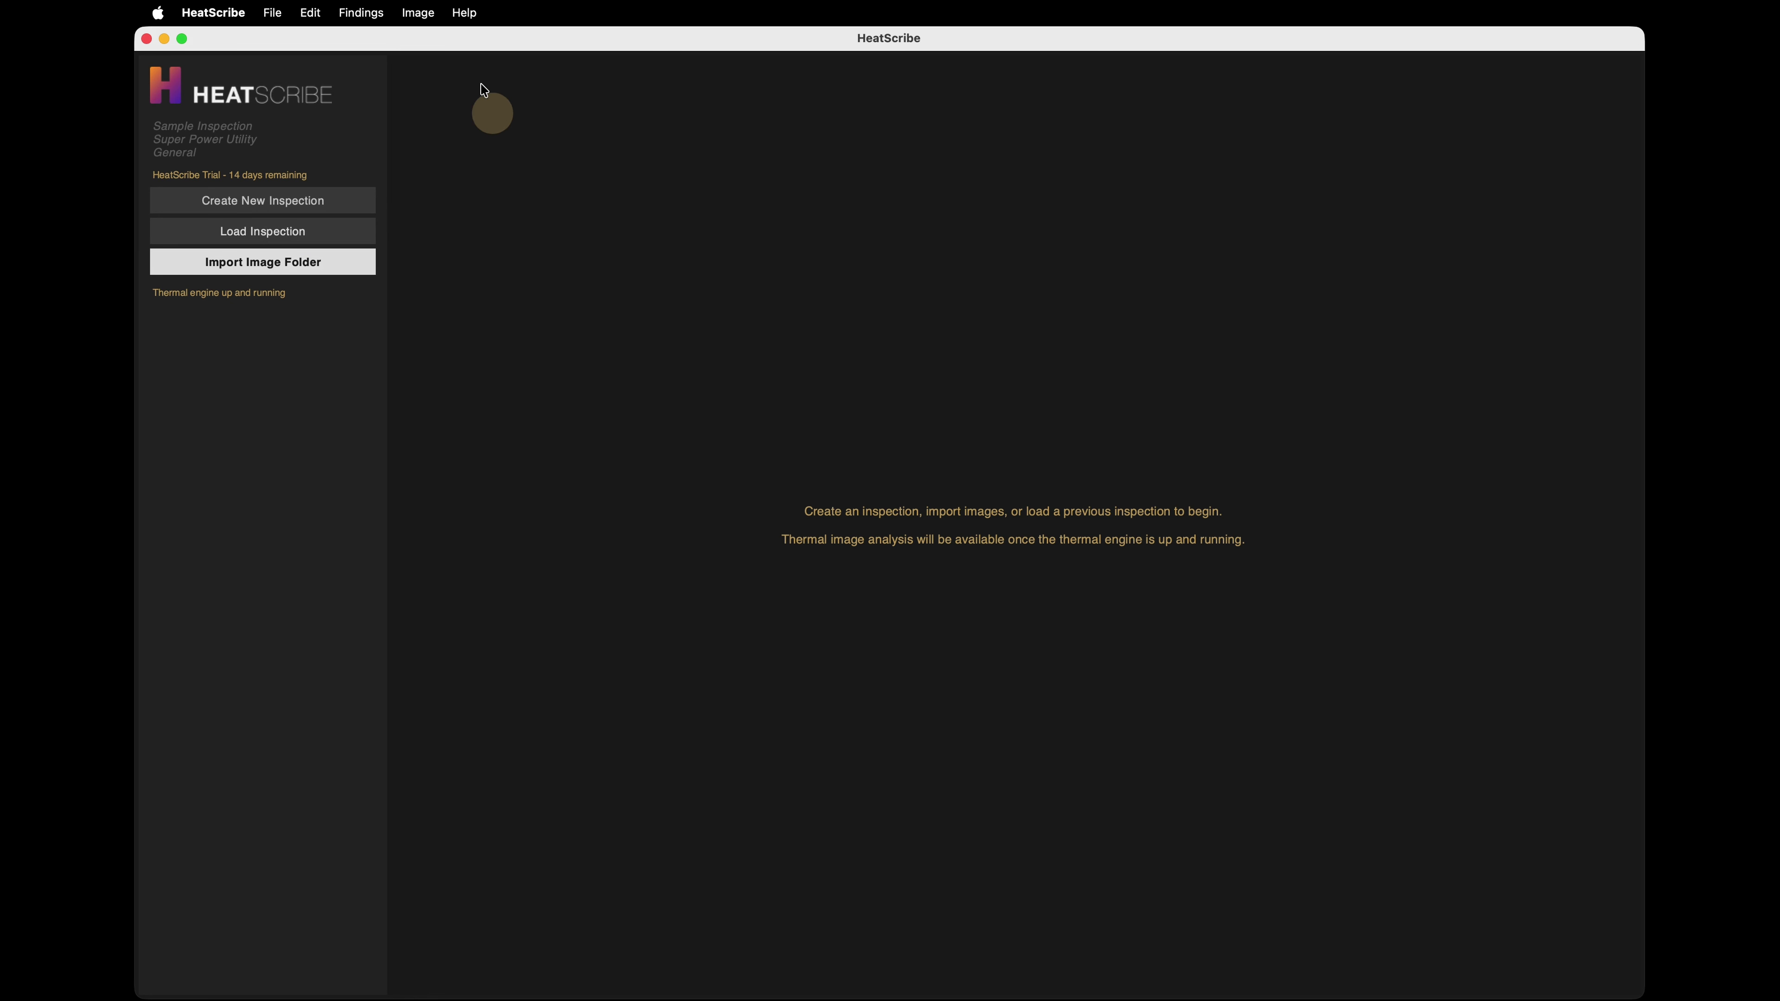
pyautogui.click(271, 16)
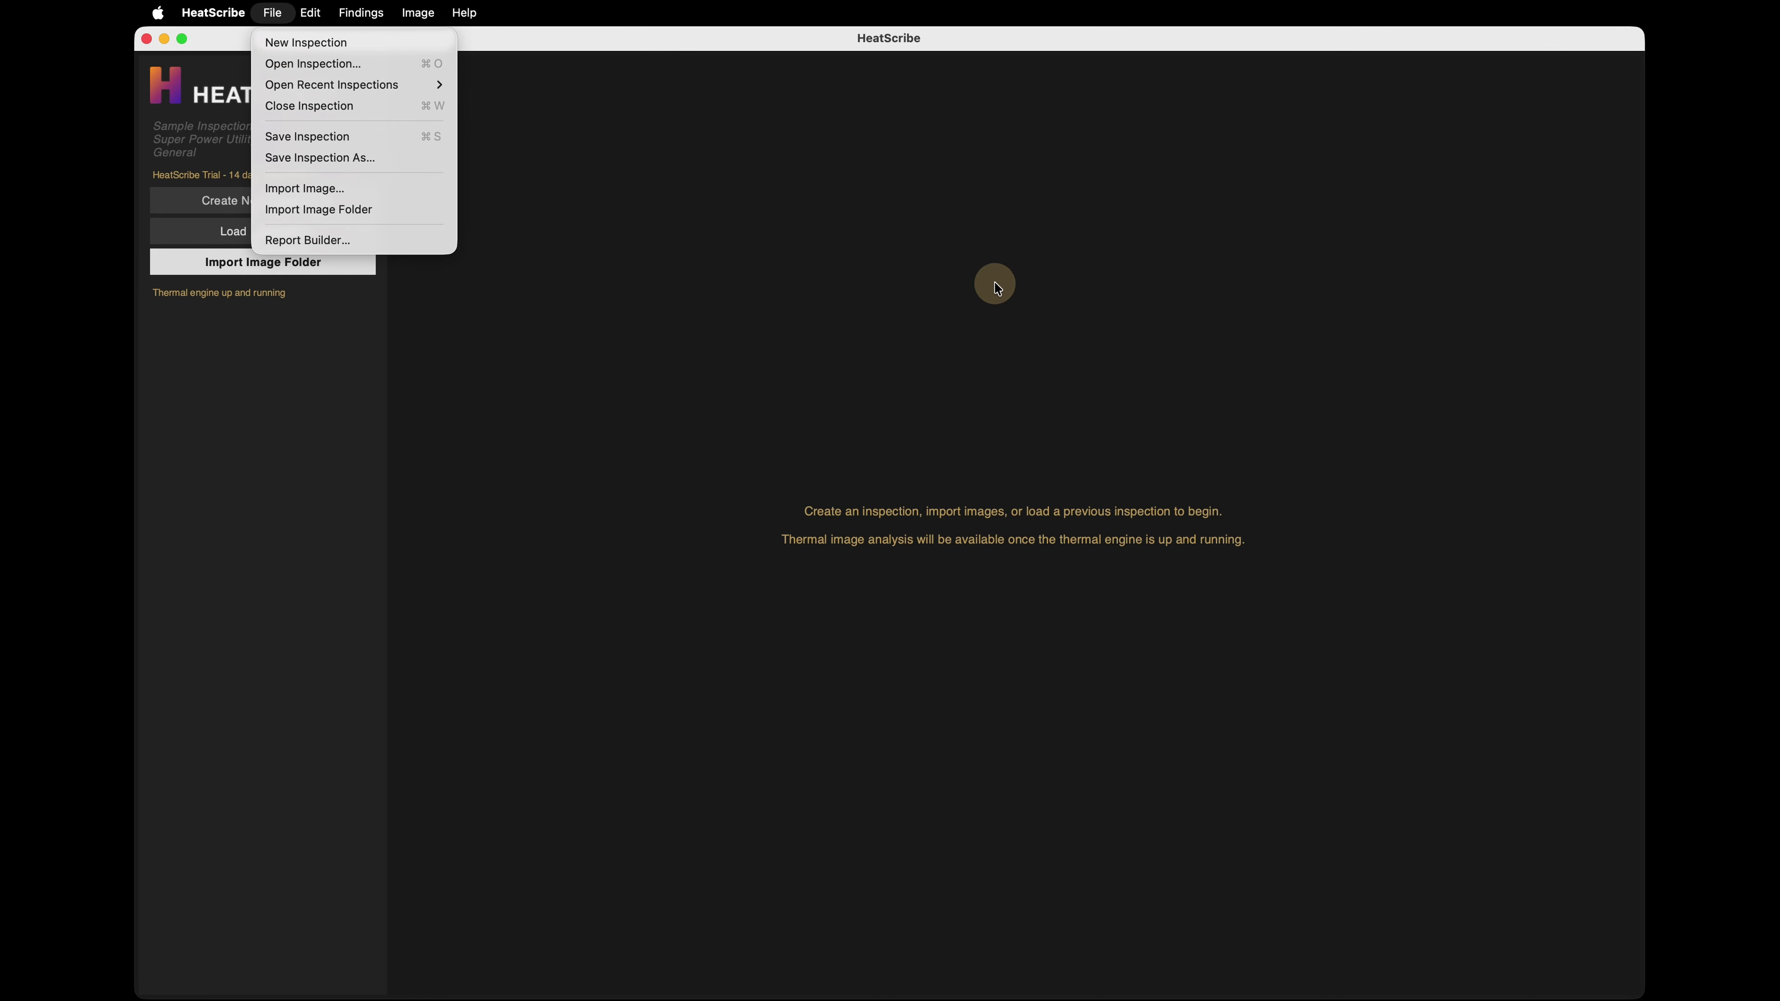
pyautogui.moveTo(333, 86)
pyautogui.click(988, 244)
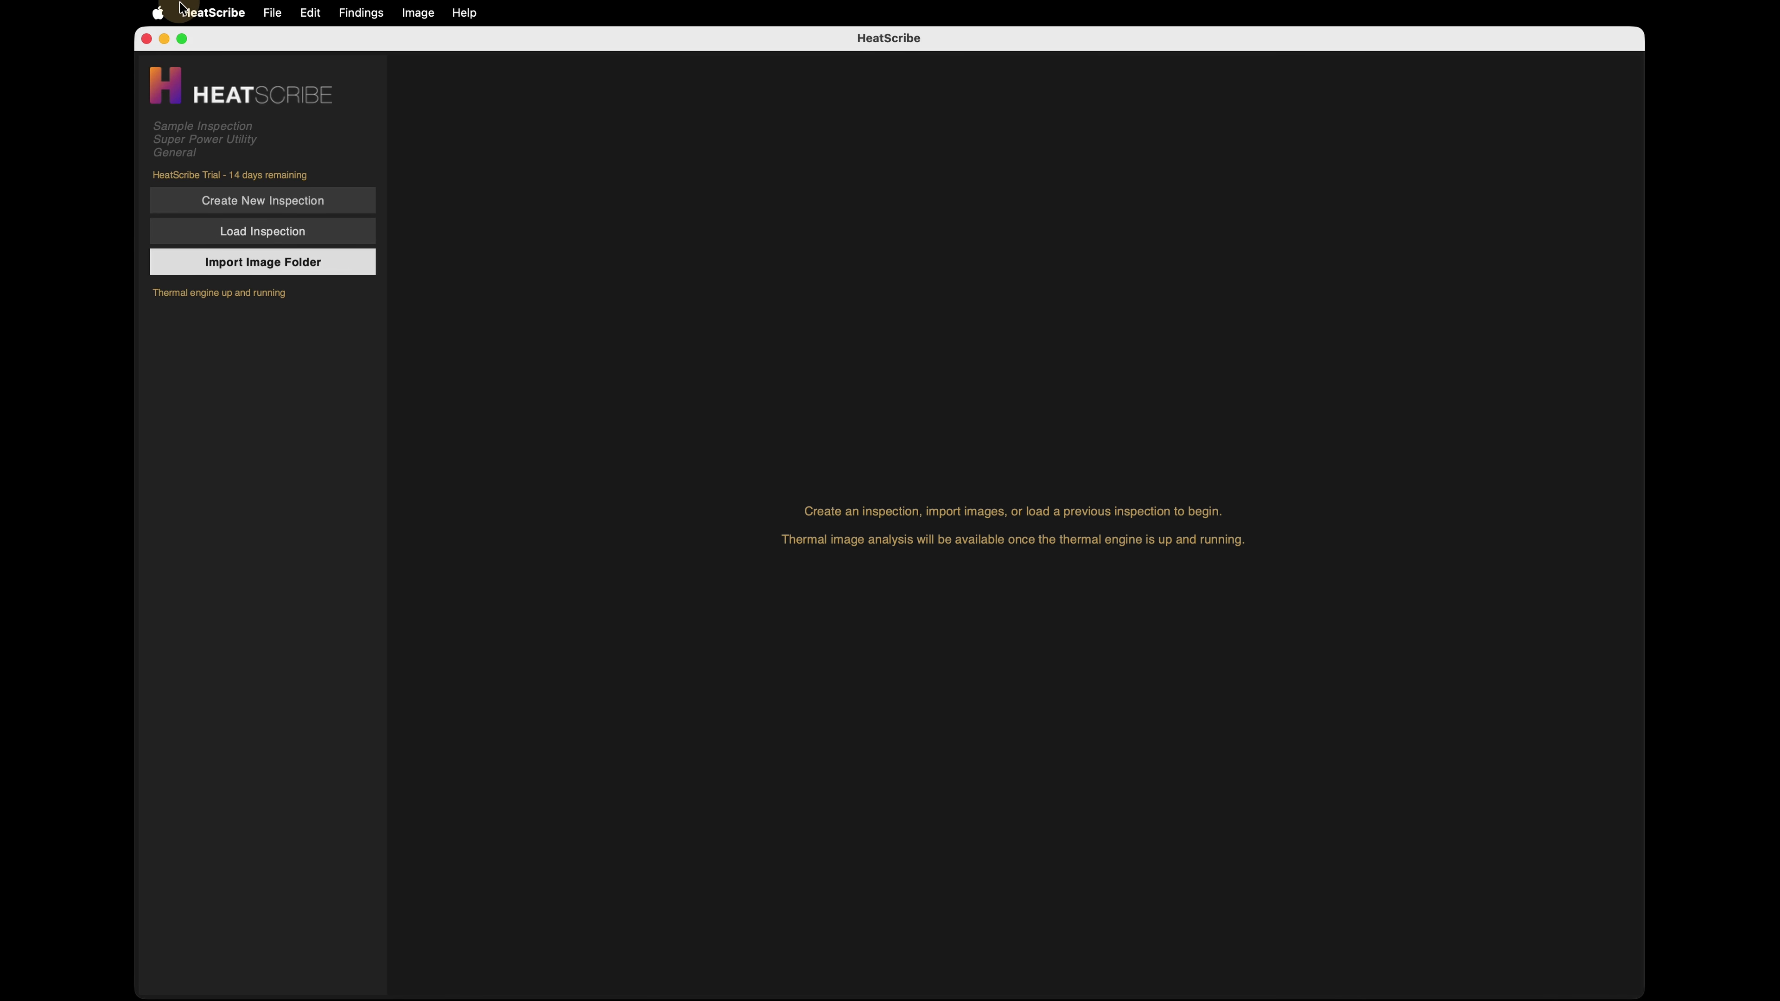
# Import the image folder into the inspection and move image 0019_W to the top of the image order.
pyautogui.click(304, 267)
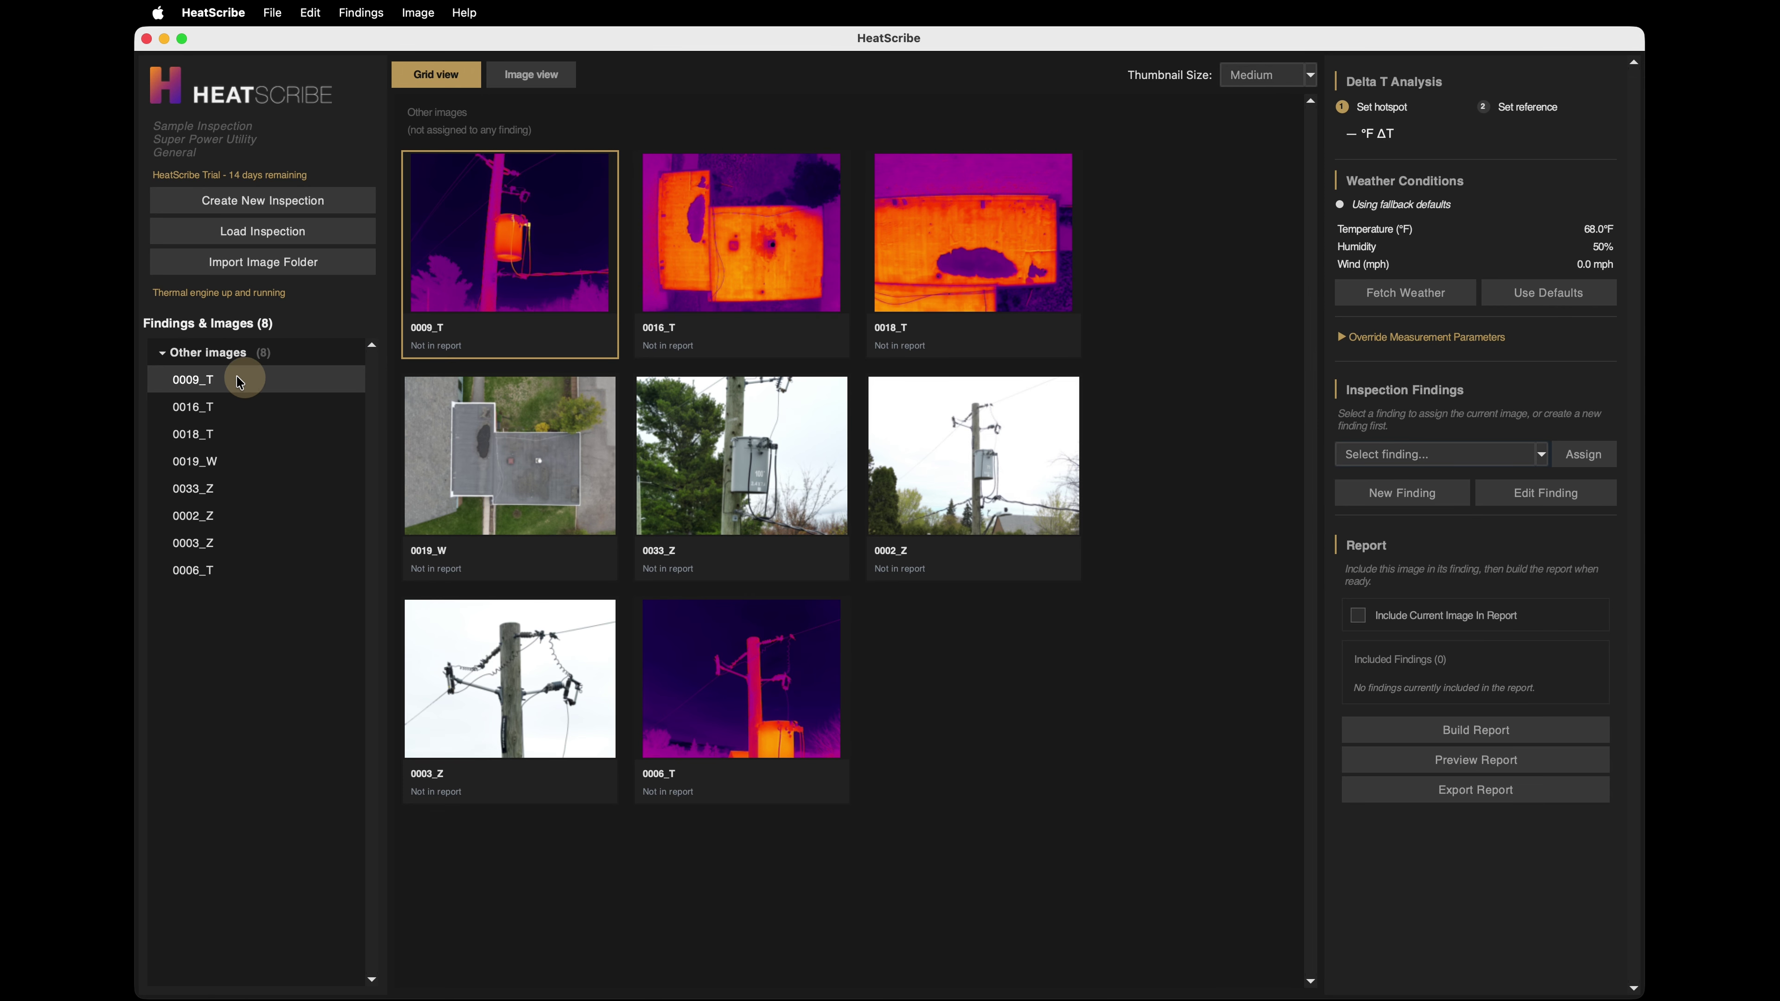
pyautogui.click(209, 461)
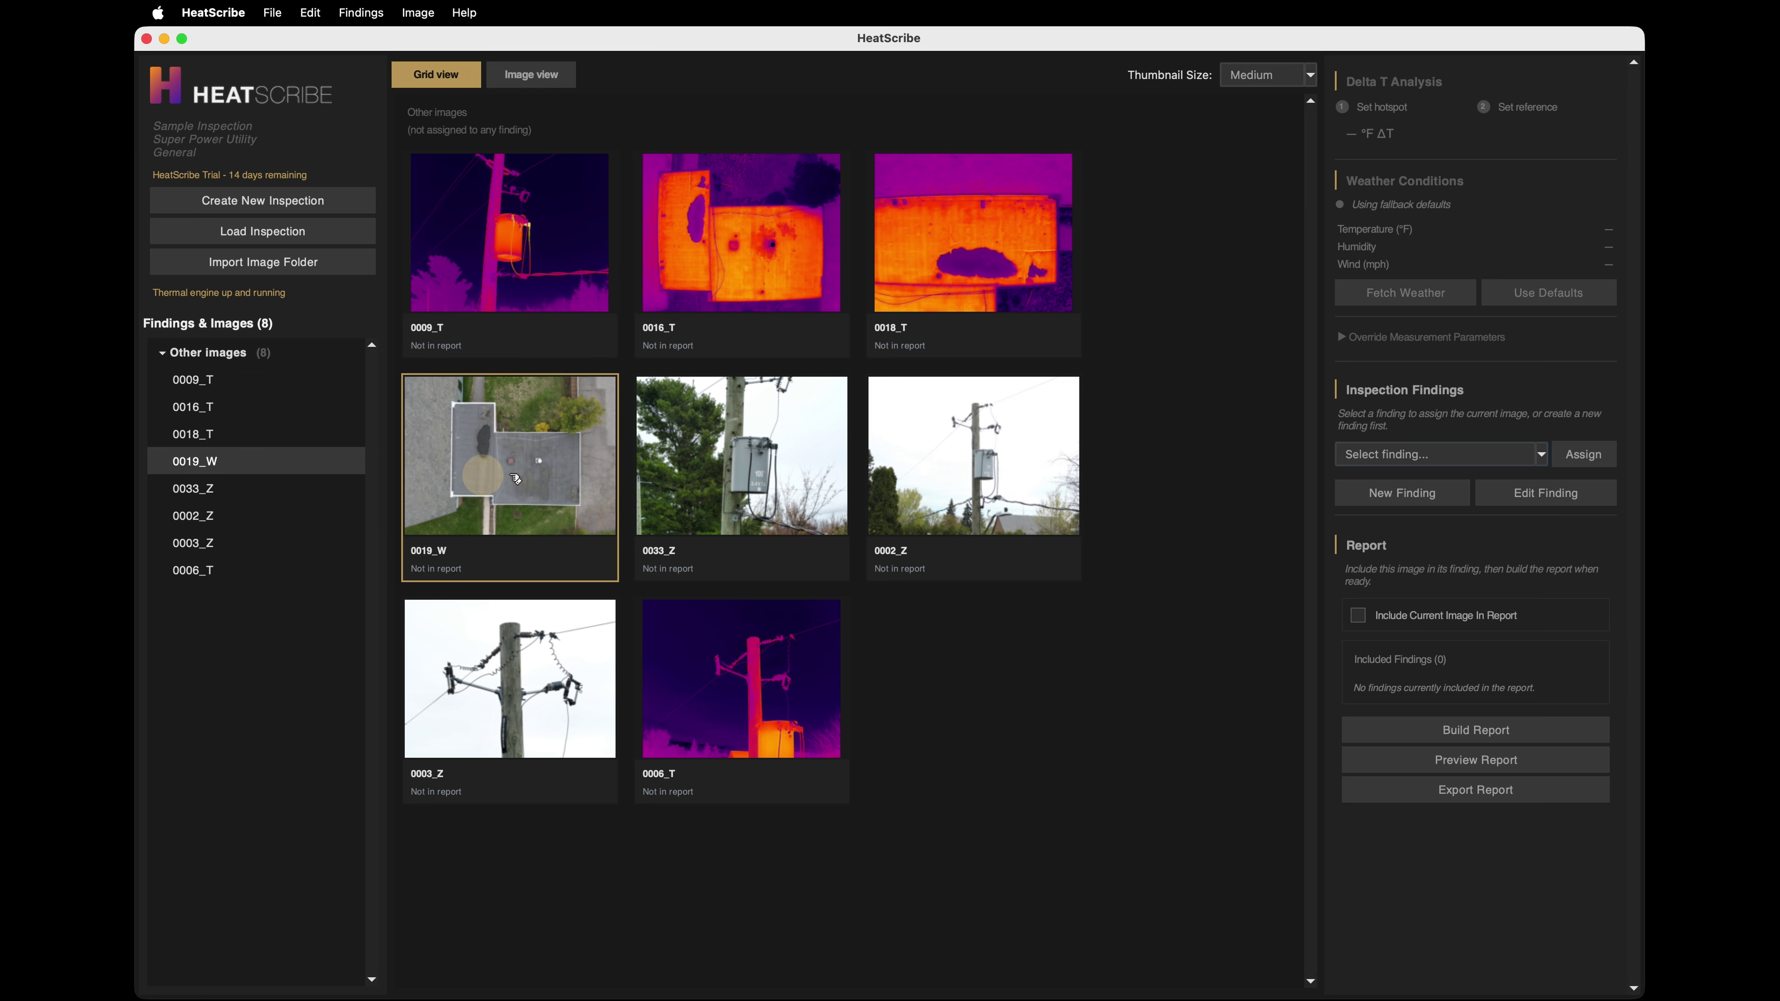
pyautogui.moveTo(199, 462); pyautogui.dragTo(193, 374)
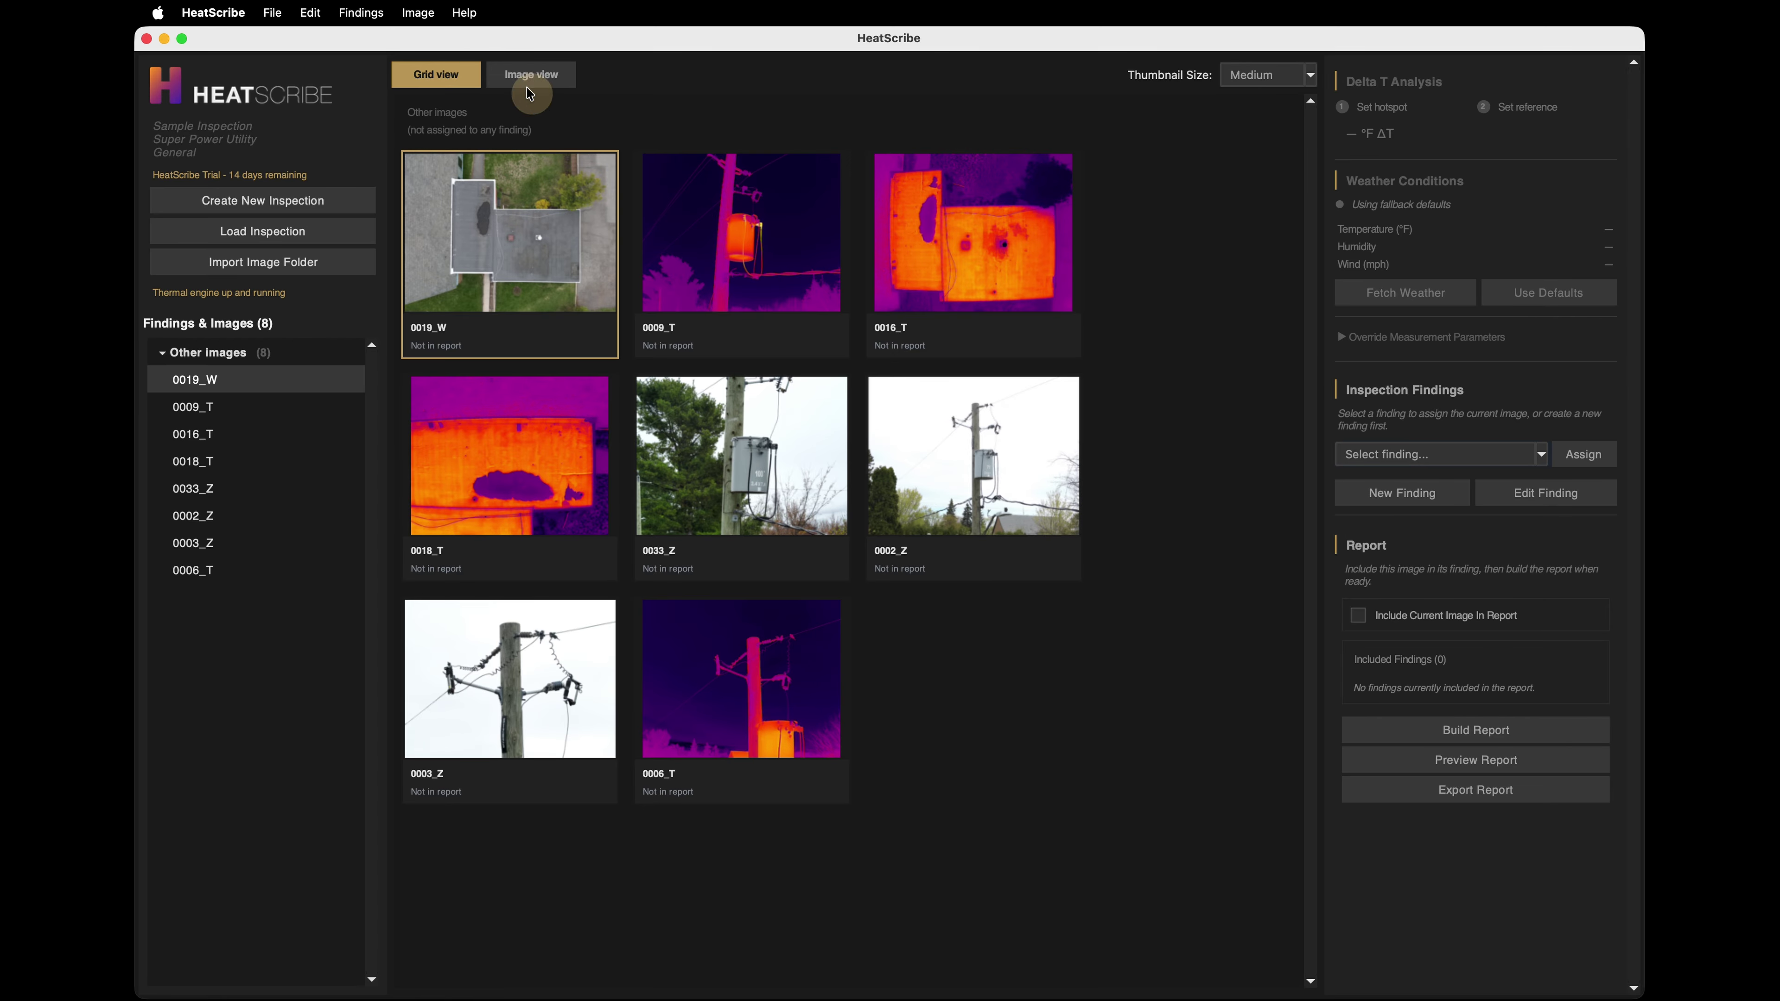
# Open thermal image 0009_T and examine the pole transformer at different magnifications, fitted to the view and at 100%.
pyautogui.click(732, 211)
pyautogui.doubleClick(737, 258)
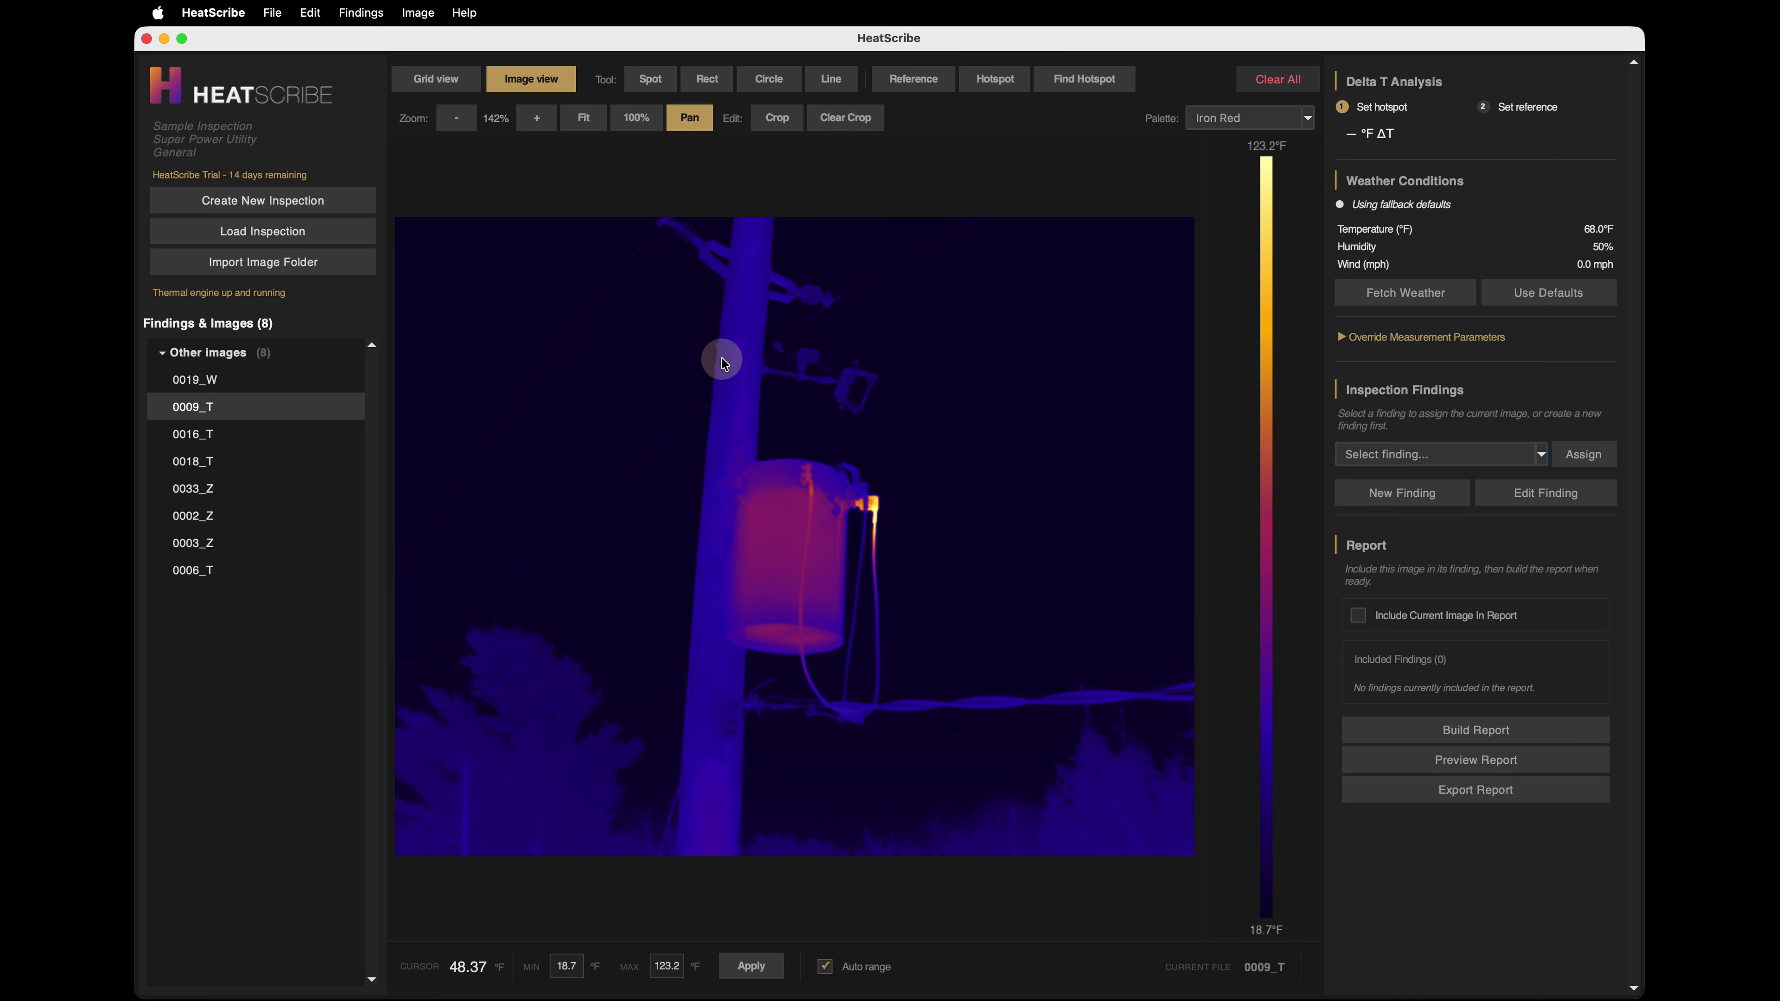
pyautogui.click(530, 118)
pyautogui.click(530, 118)
pyautogui.click(457, 121)
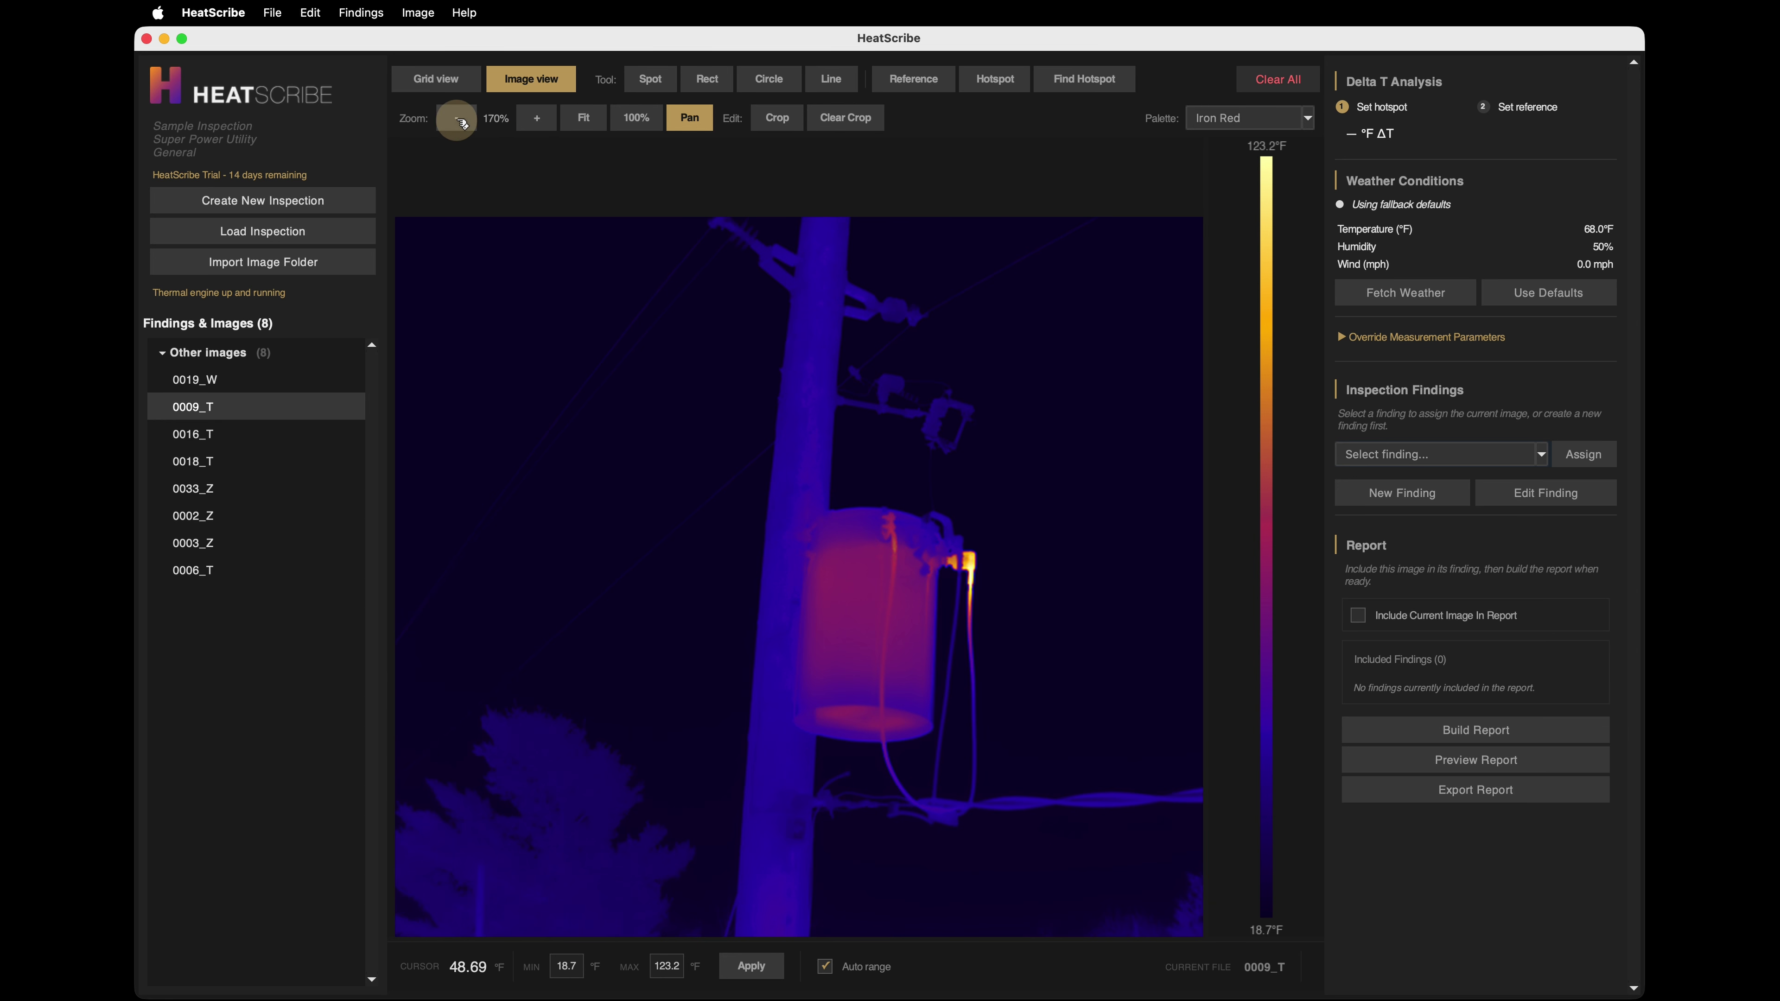
pyautogui.click(457, 121)
pyautogui.scroll(3, 862, 472)
pyautogui.scroll(-3, 862, 472)
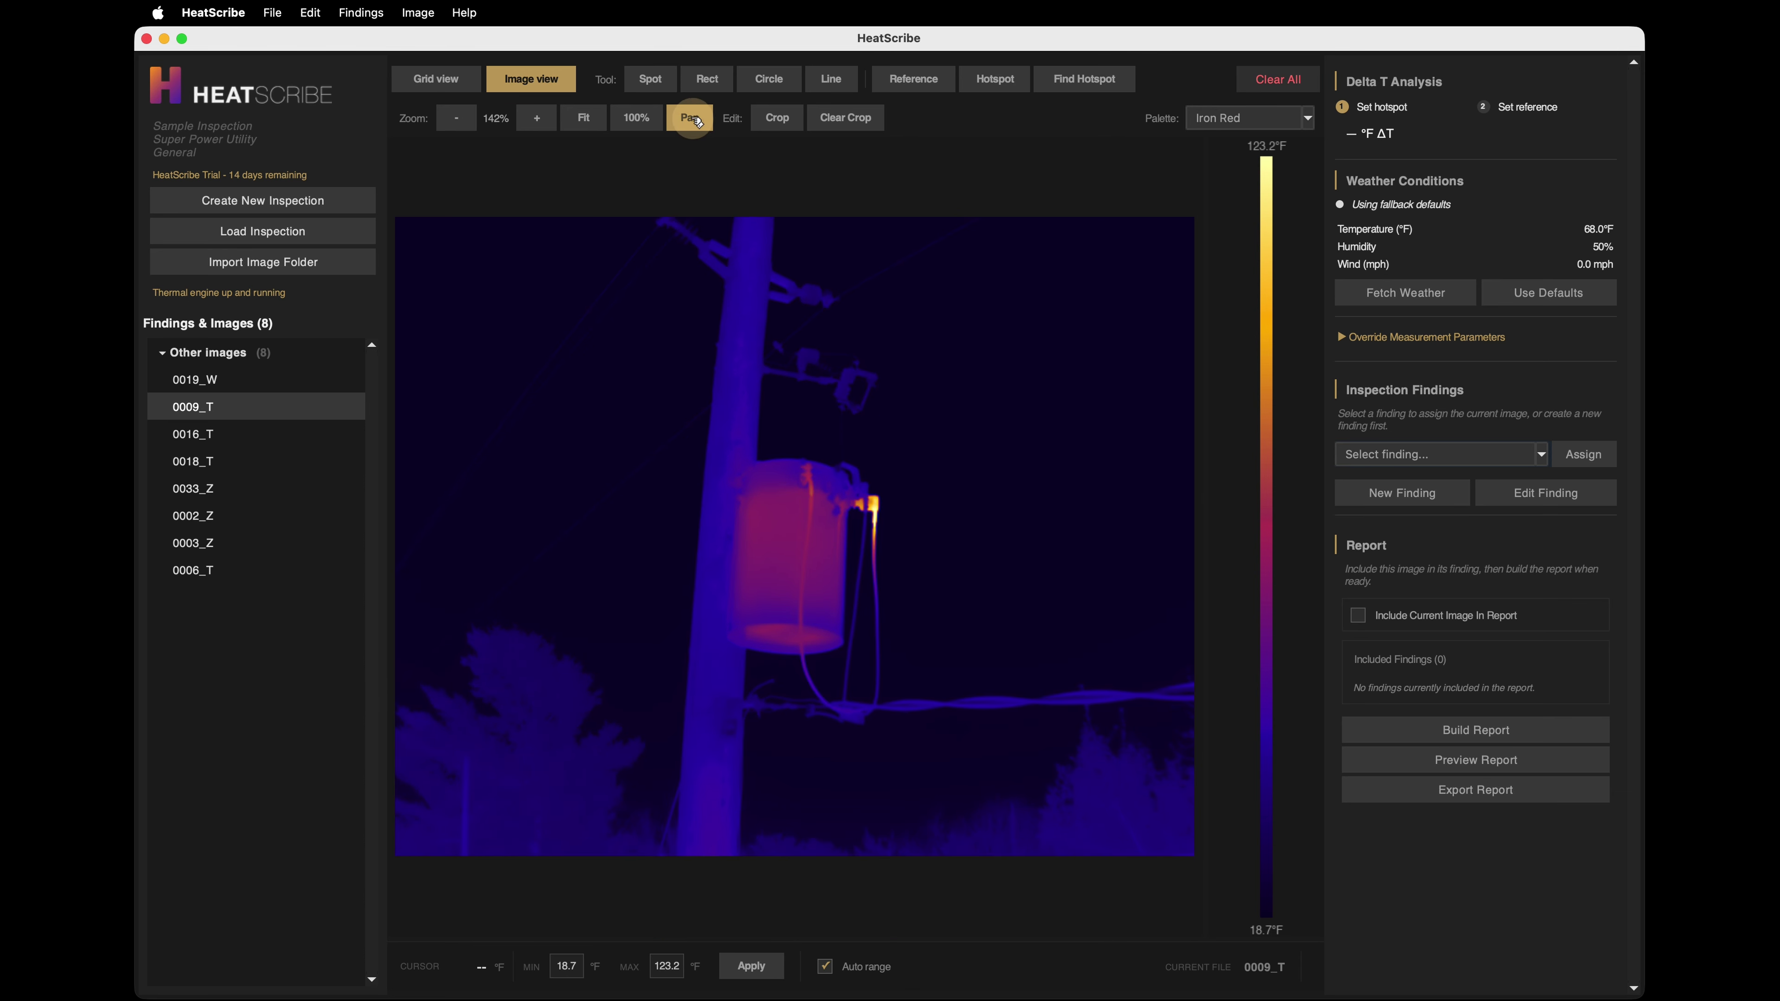
pyautogui.scroll(1, 1063, 551)
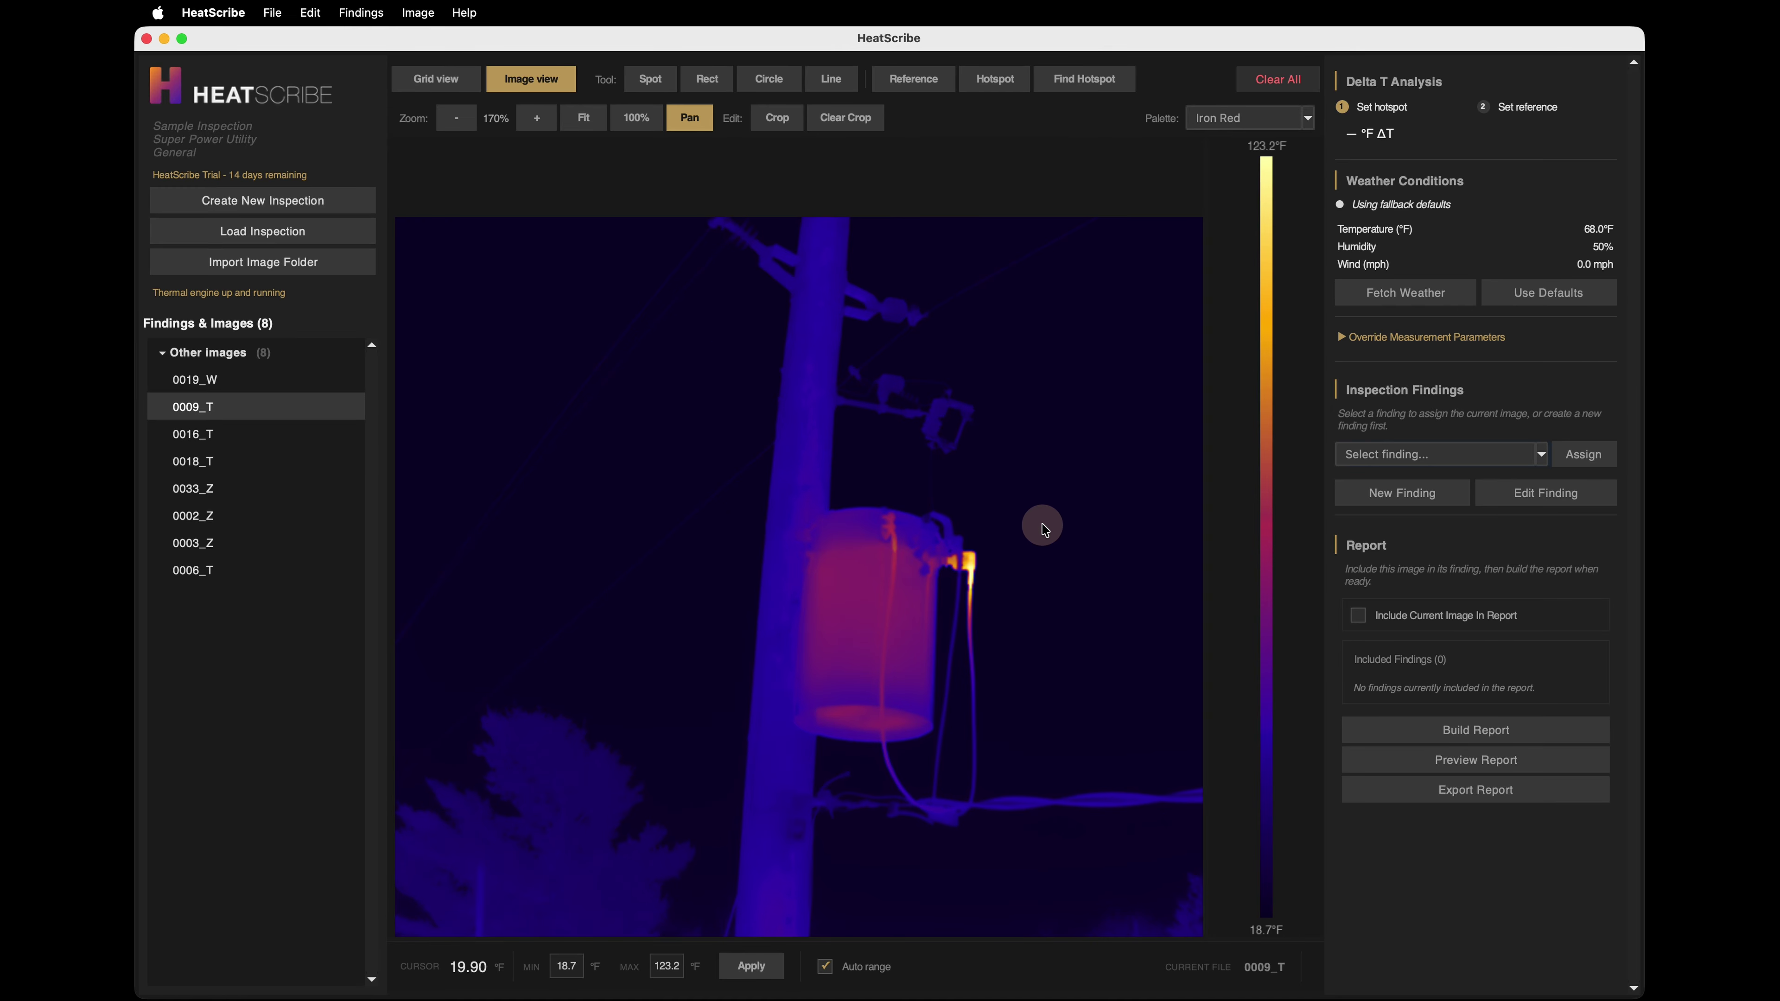
pyautogui.scroll(1, 1044, 530)
pyautogui.moveTo(1046, 531); pyautogui.dragTo(929, 479)
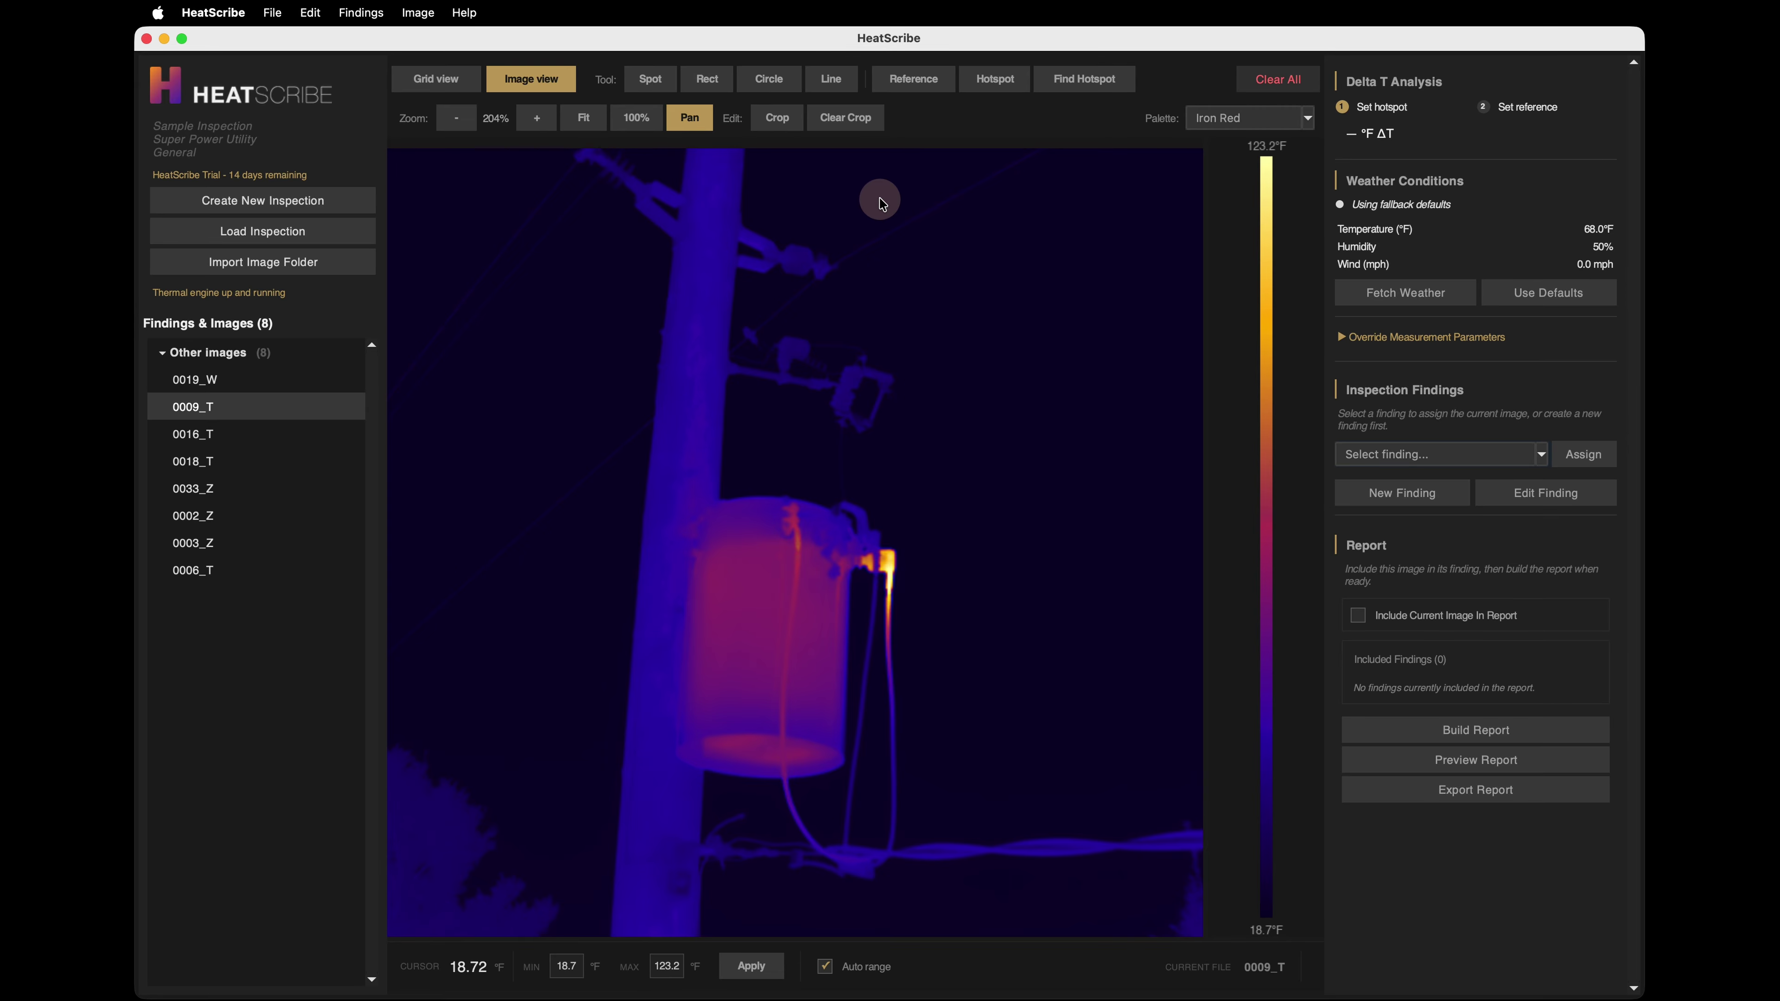
pyautogui.click(586, 118)
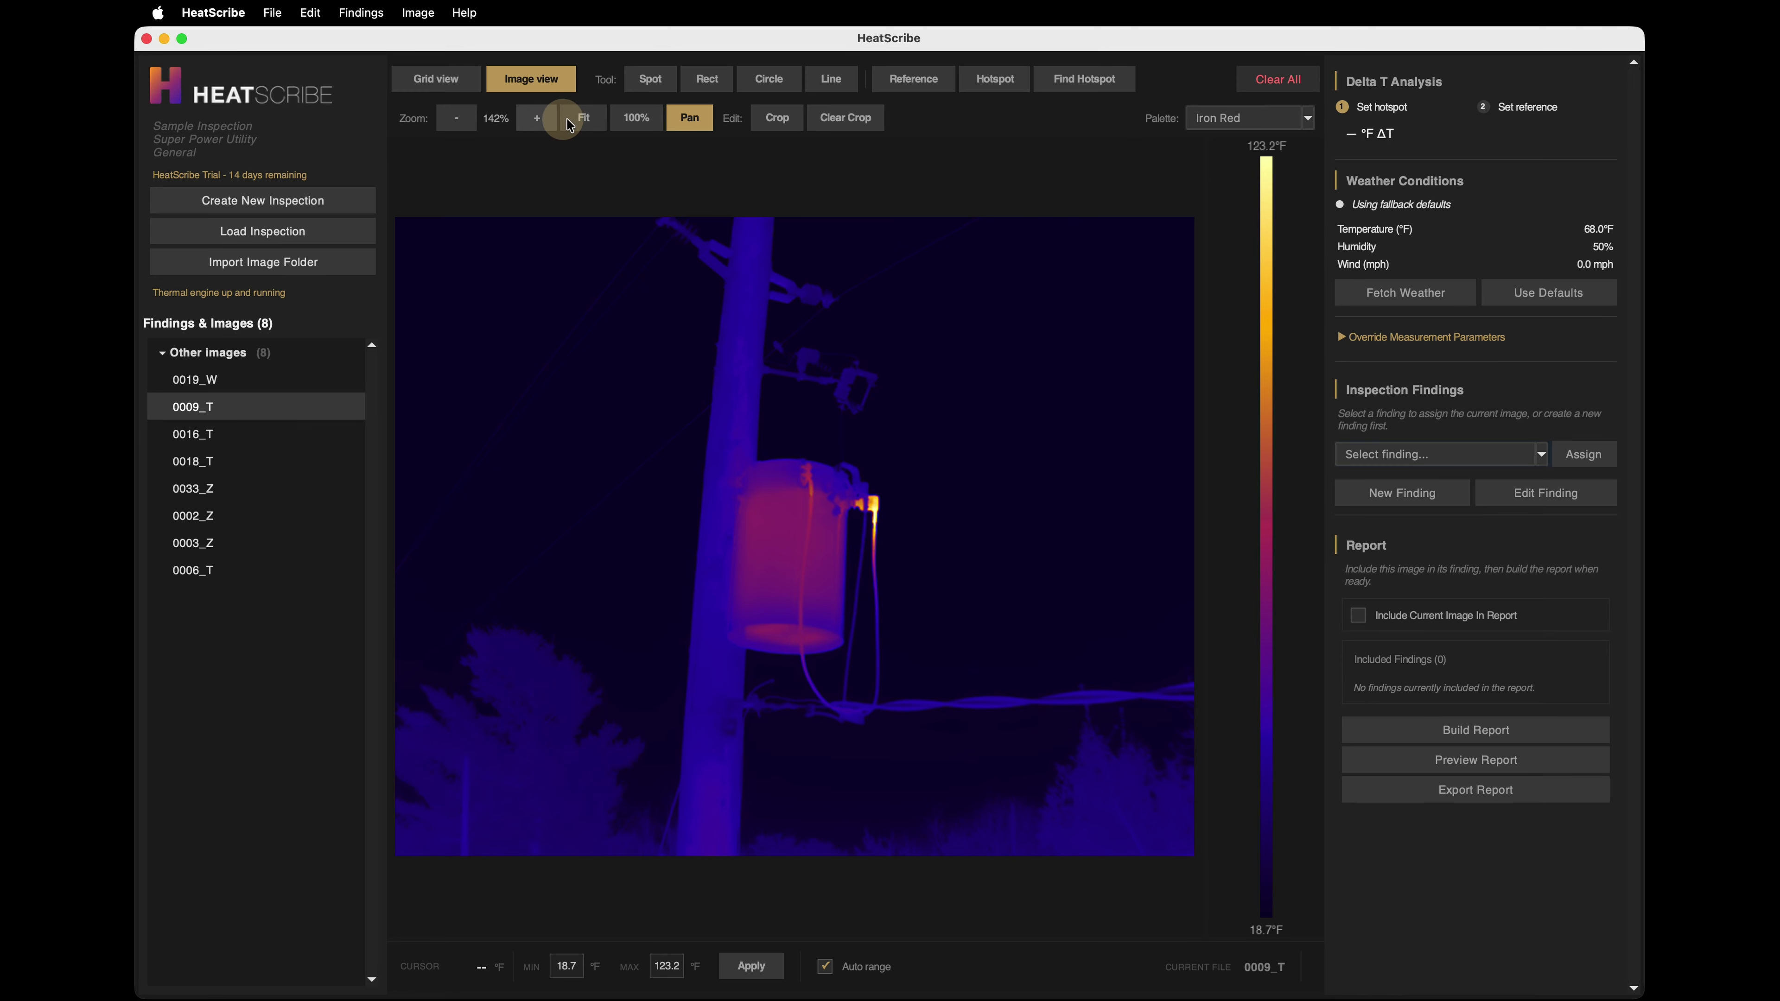
pyautogui.click(638, 118)
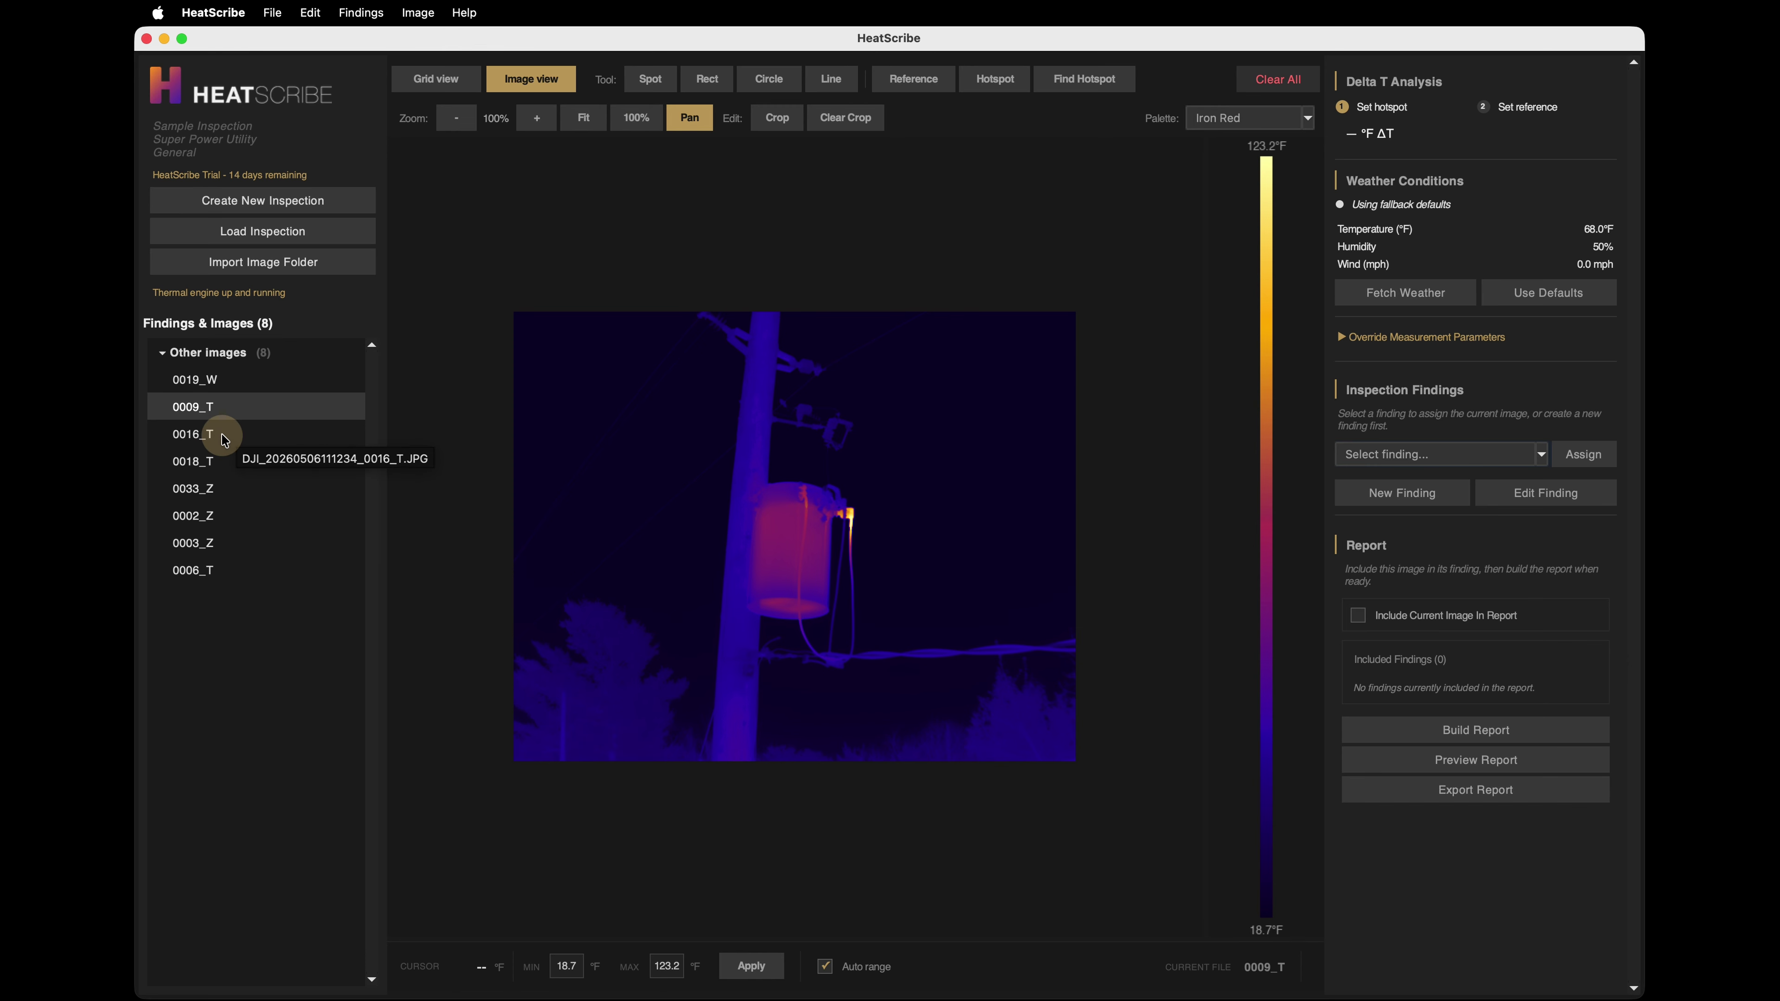
# Compare the visual roof image 0019_W with the thermal roof image 0018_T at full view.
pyautogui.click(224, 384)
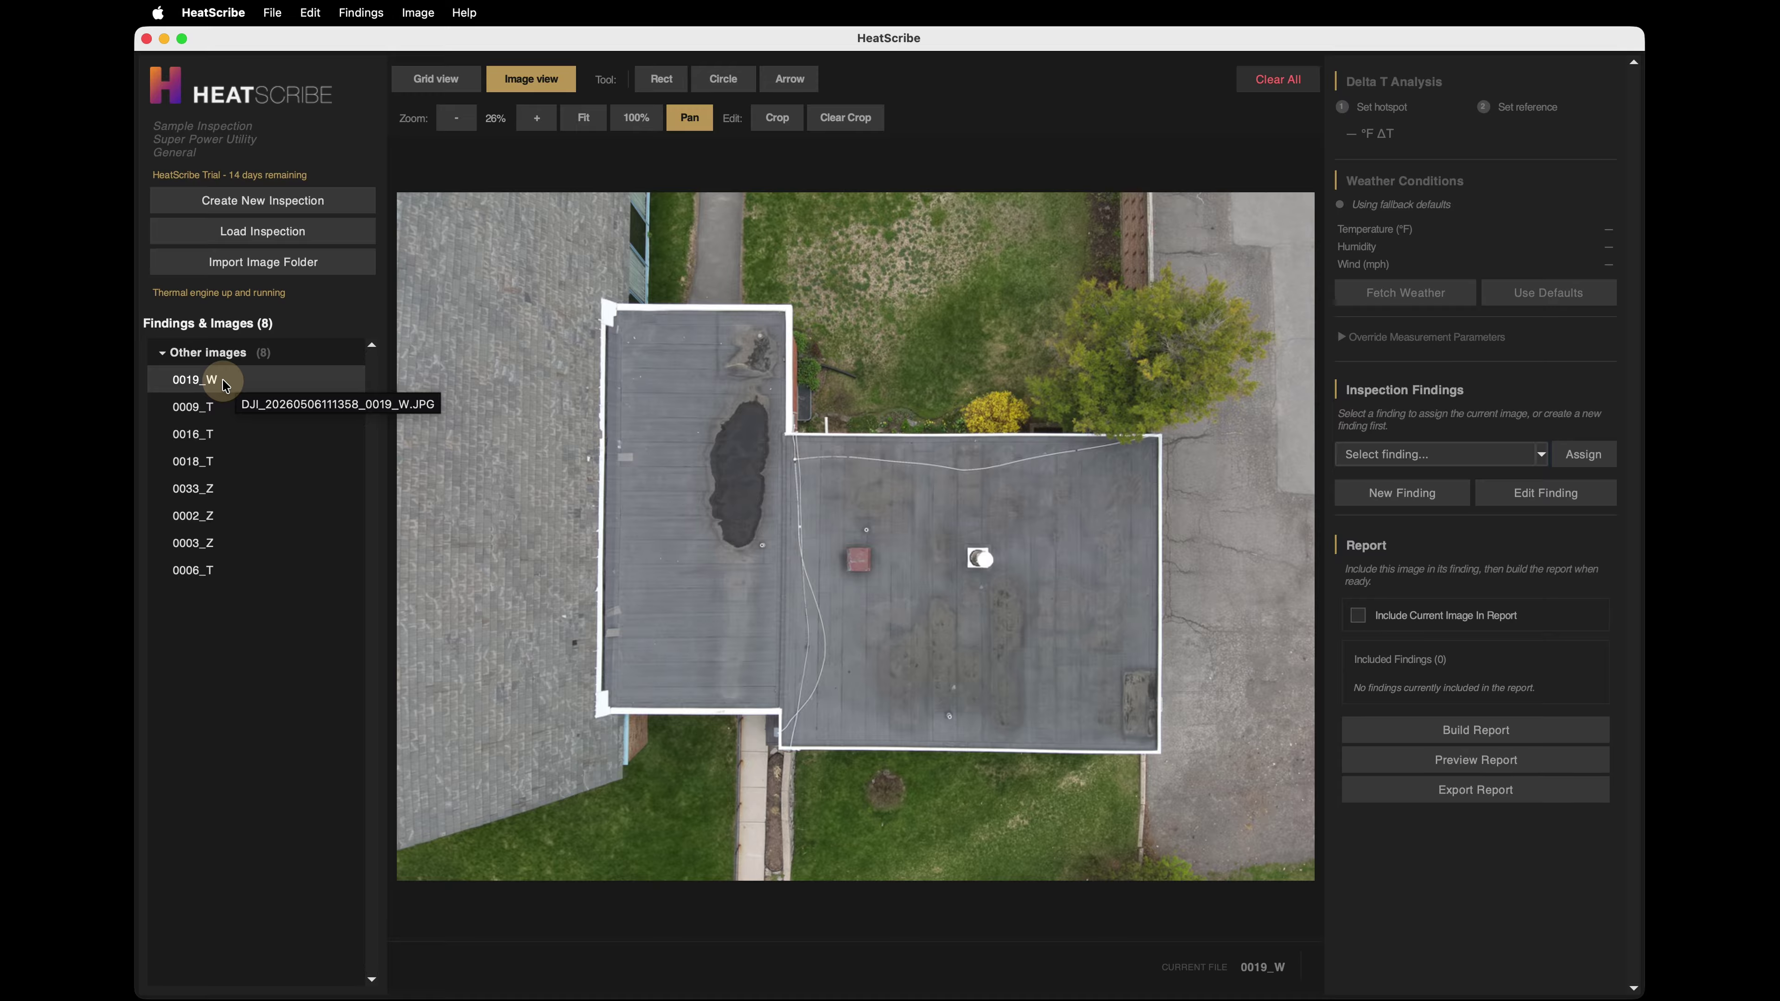
pyautogui.click(446, 79)
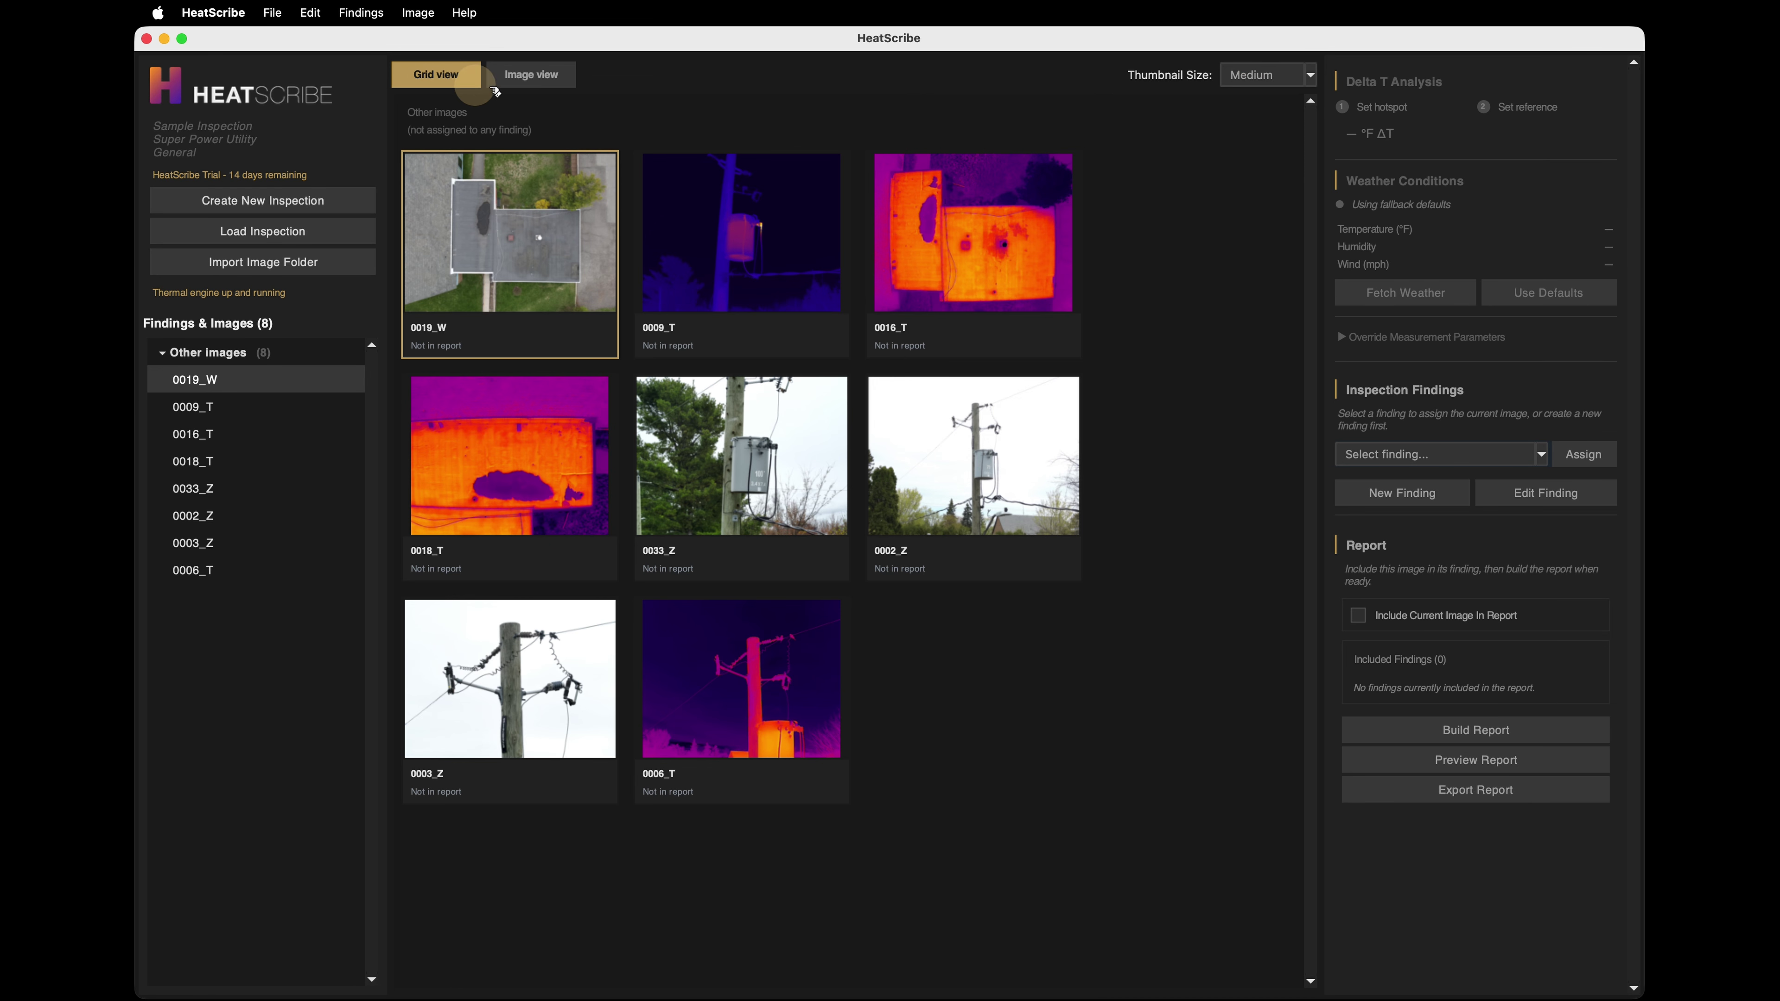
pyautogui.doubleClick(554, 481)
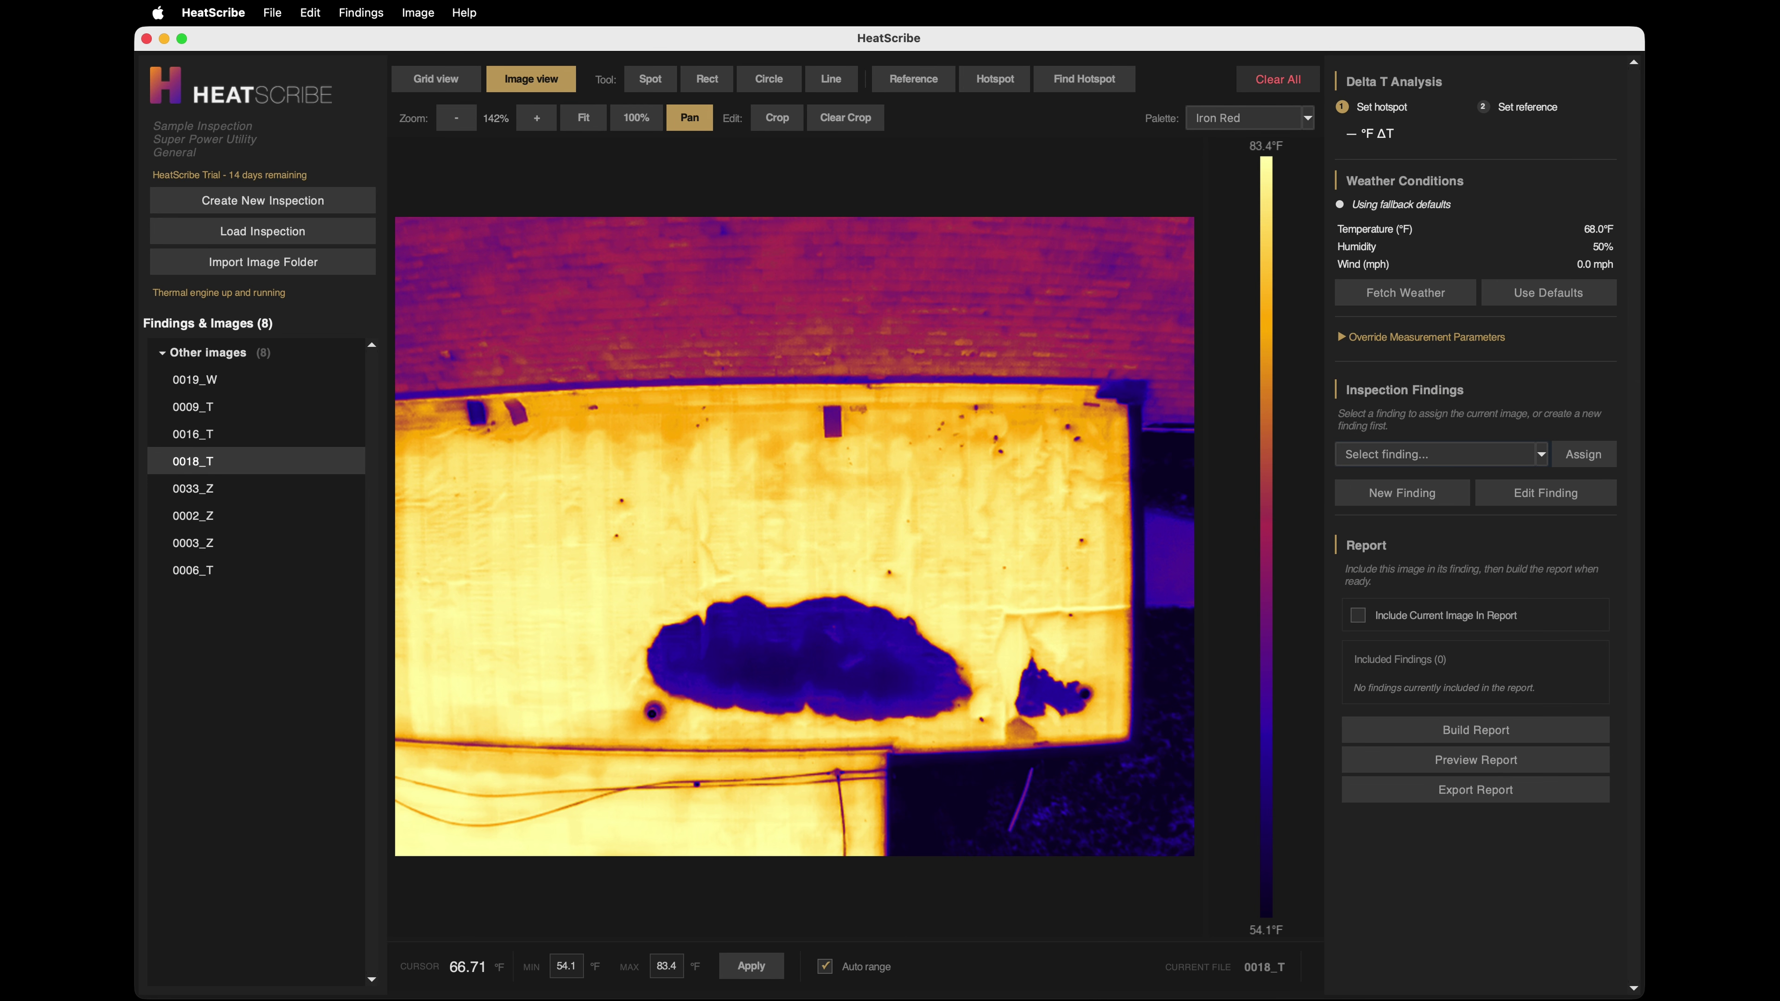
# On image 0019_W, draw an arrow from the lawn to the large dark roof patch and crop around the roof.
pyautogui.click(212, 386)
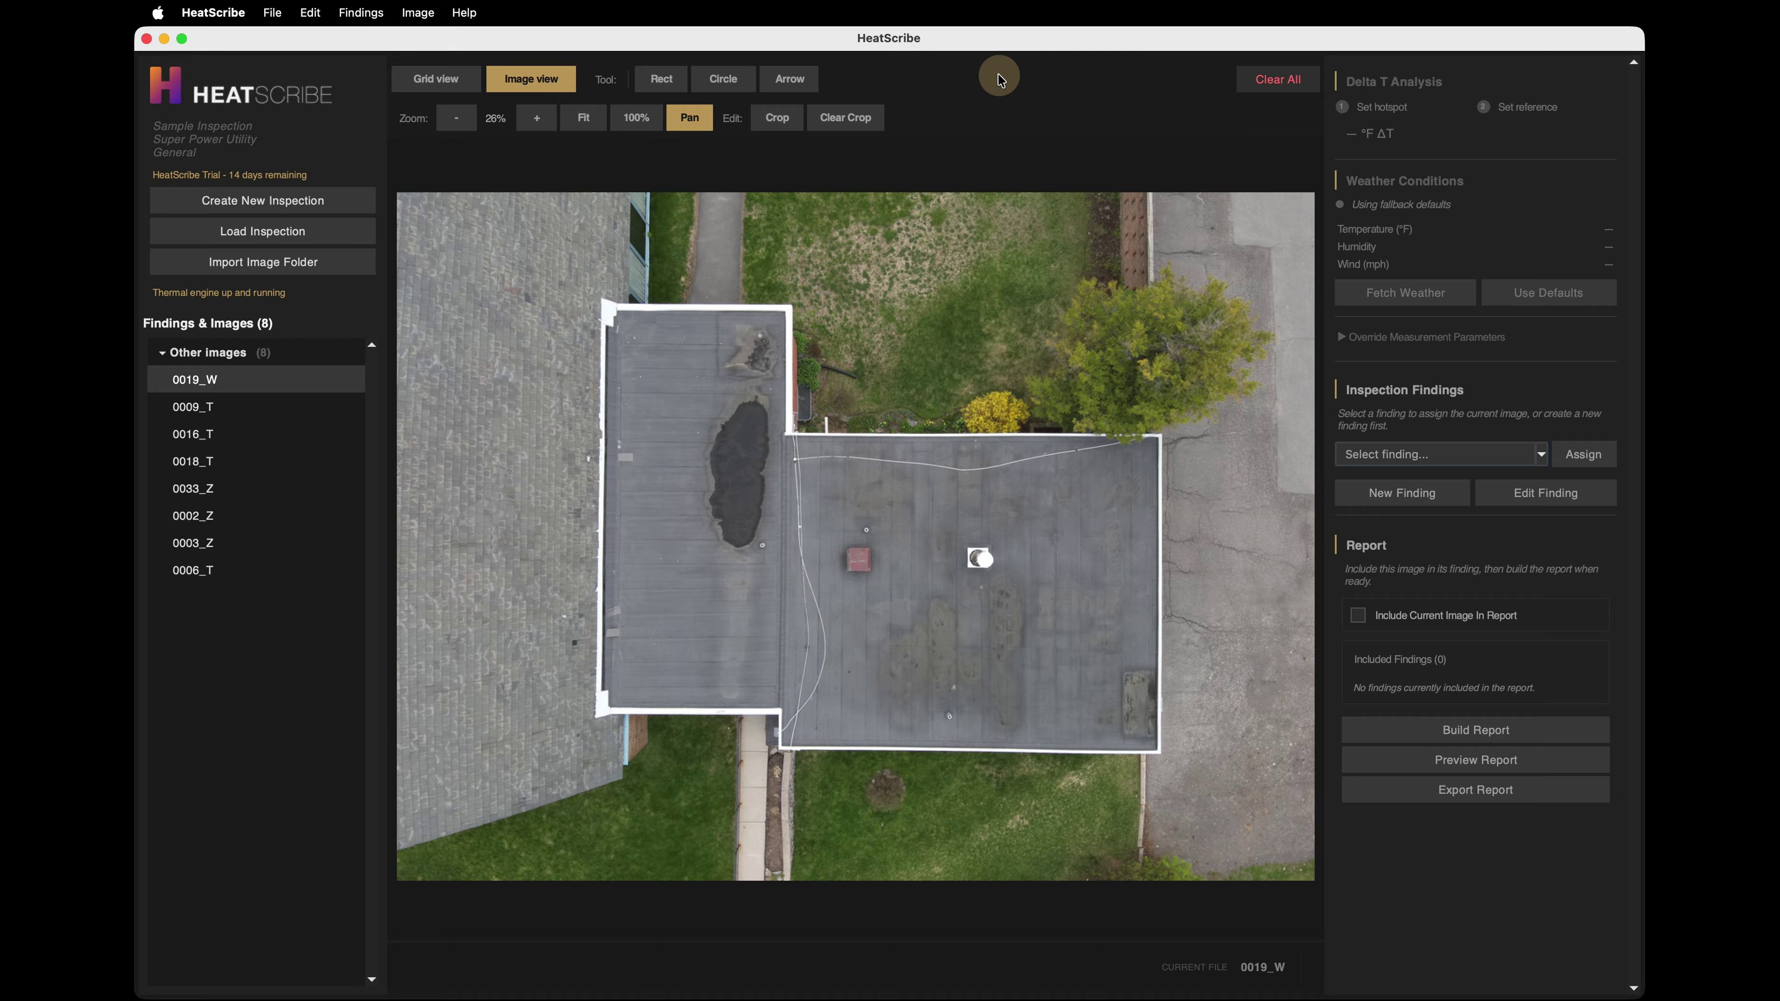
pyautogui.click(789, 78)
pyautogui.moveTo(902, 358); pyautogui.dragTo(735, 445)
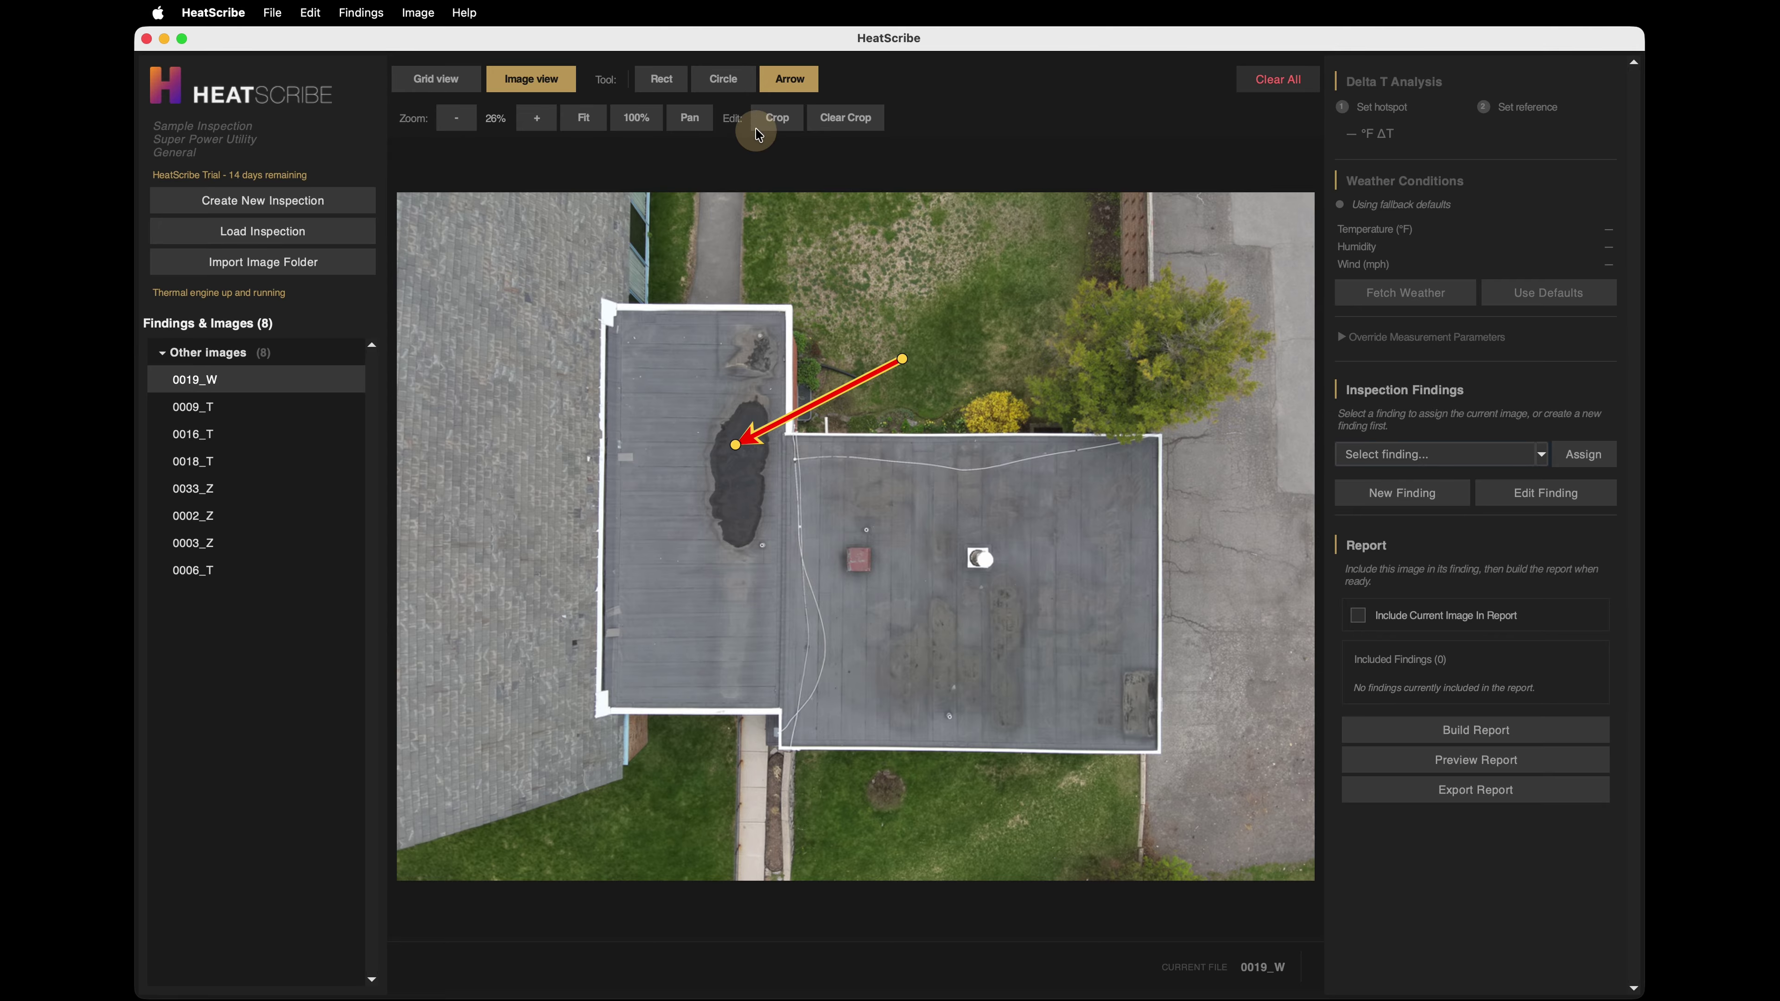
pyautogui.click(773, 125)
pyautogui.moveTo(541, 262); pyautogui.dragTo(1062, 802)
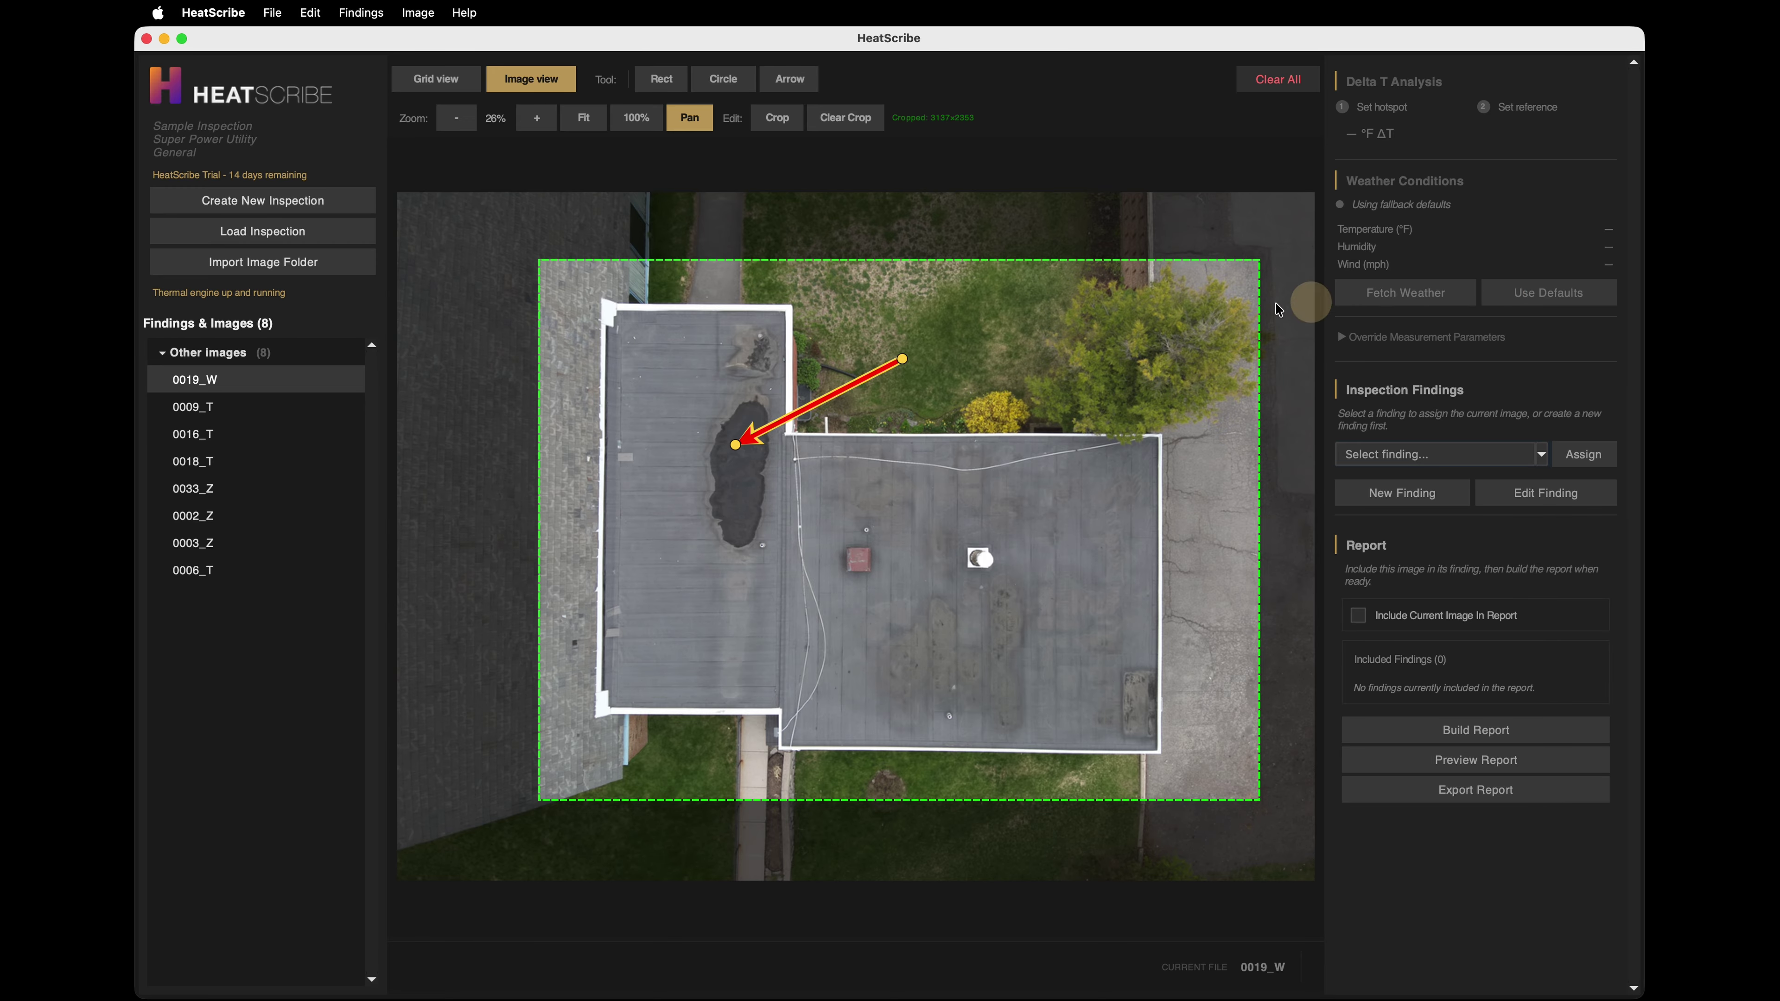
# Clear the crop and all annotations from image 0019_W.
pyautogui.click(861, 124)
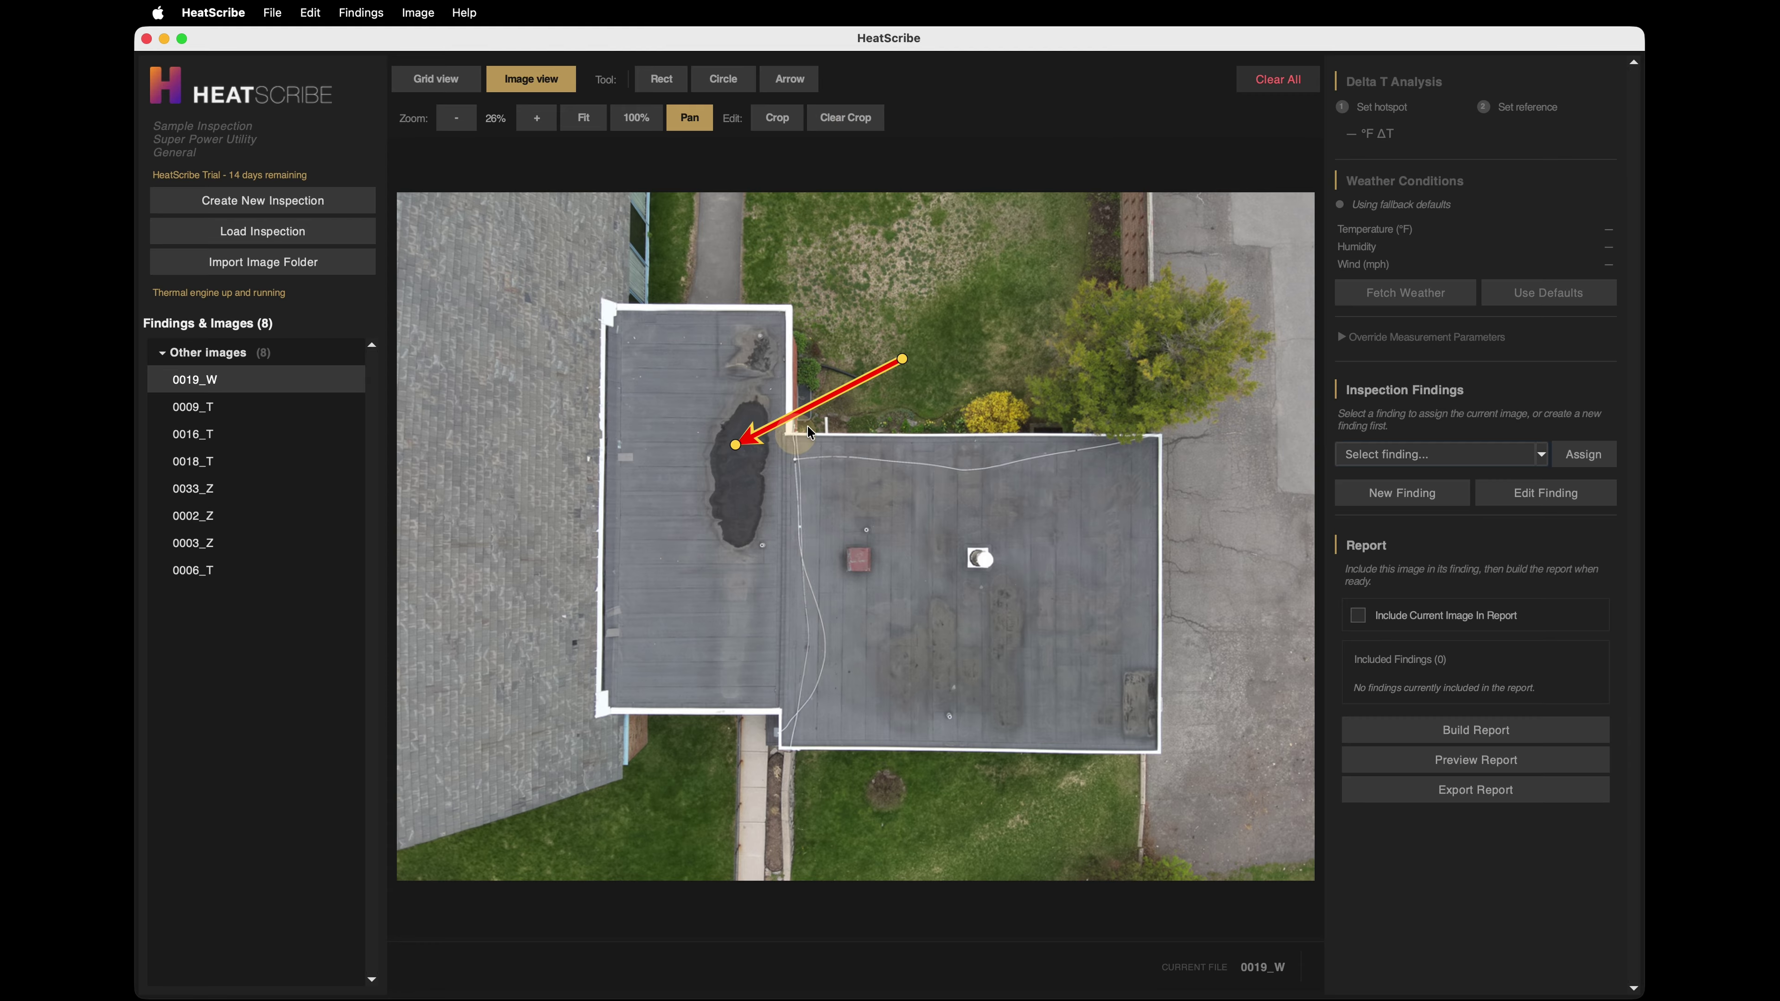
pyautogui.click(1268, 82)
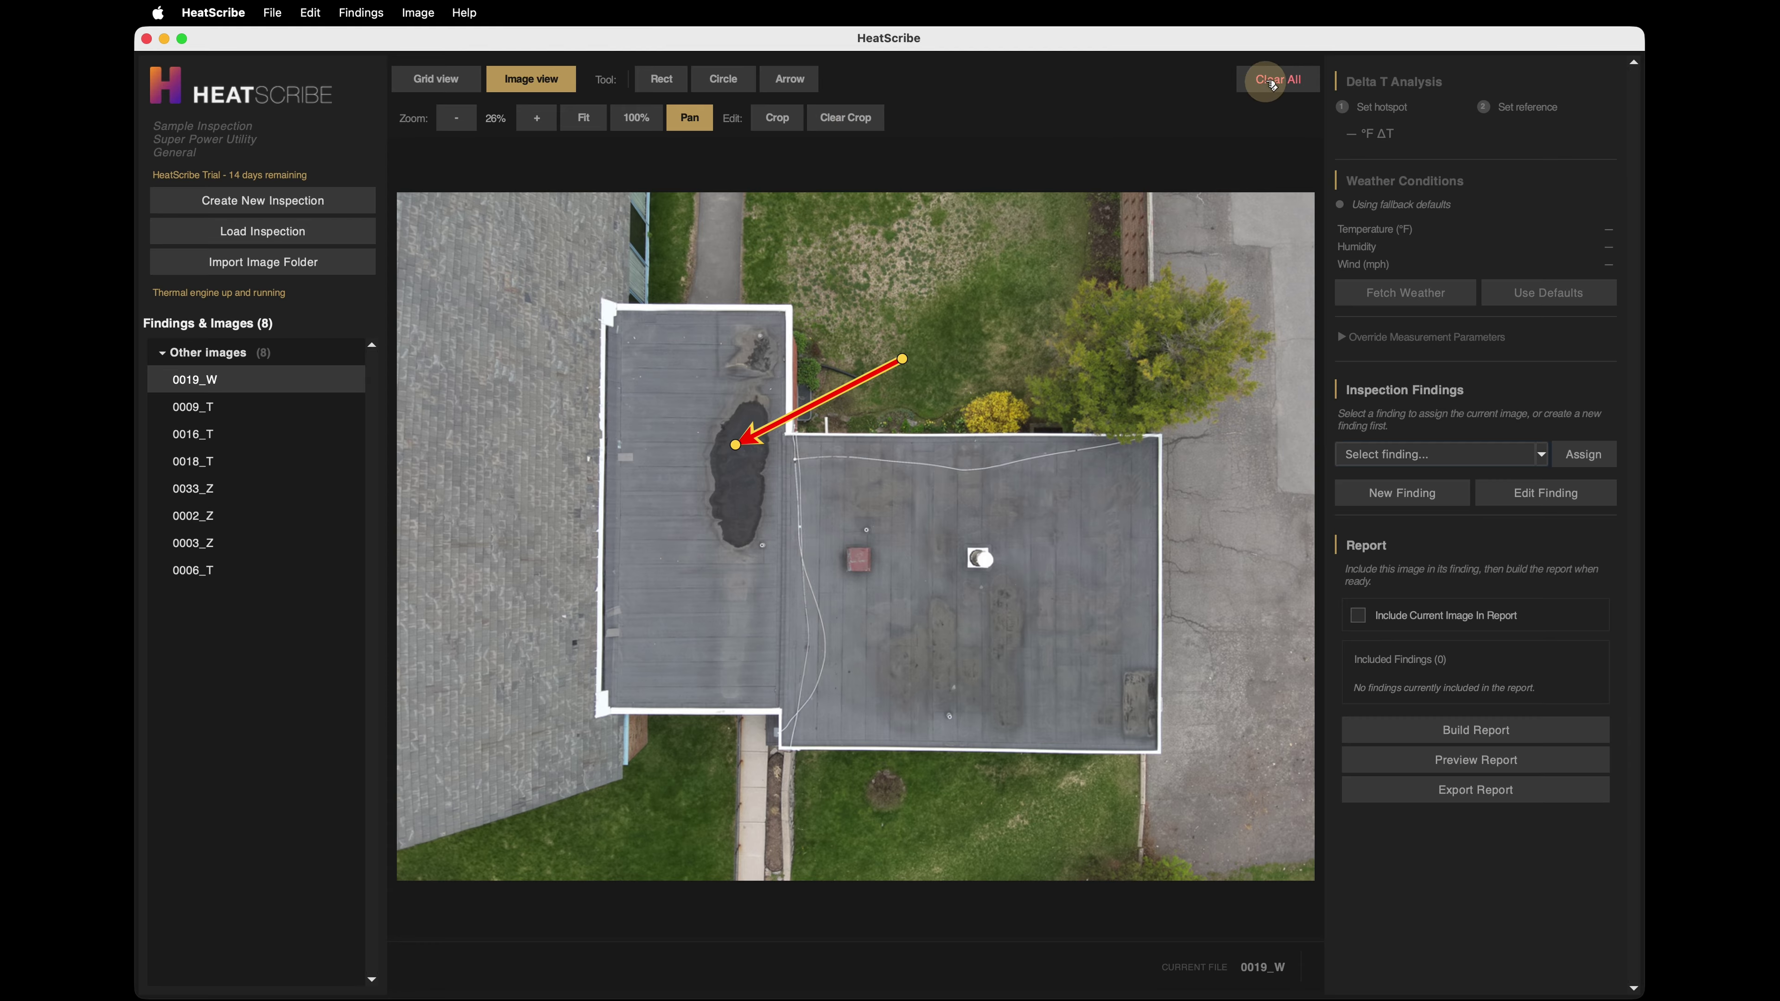
pyautogui.click(1316, 438)
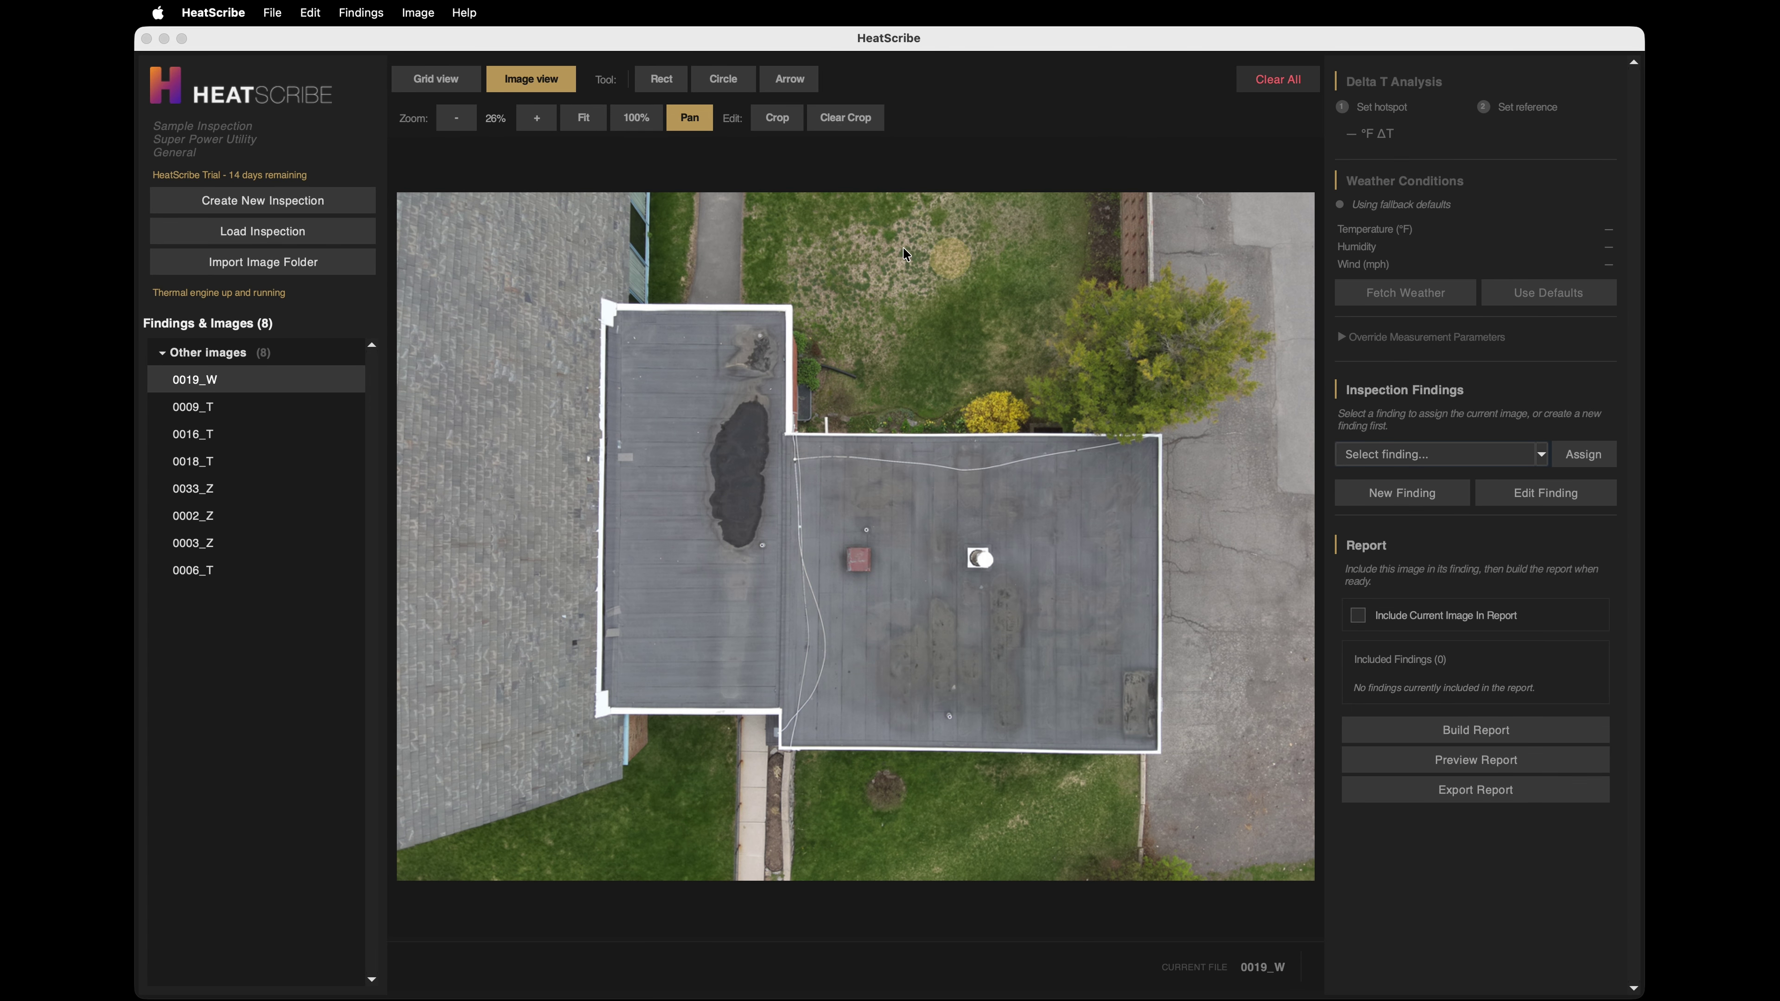
# Try the Hot Iron palette on thermal image 0009_T and restore the Iron Red palette.
pyautogui.click(434, 76)
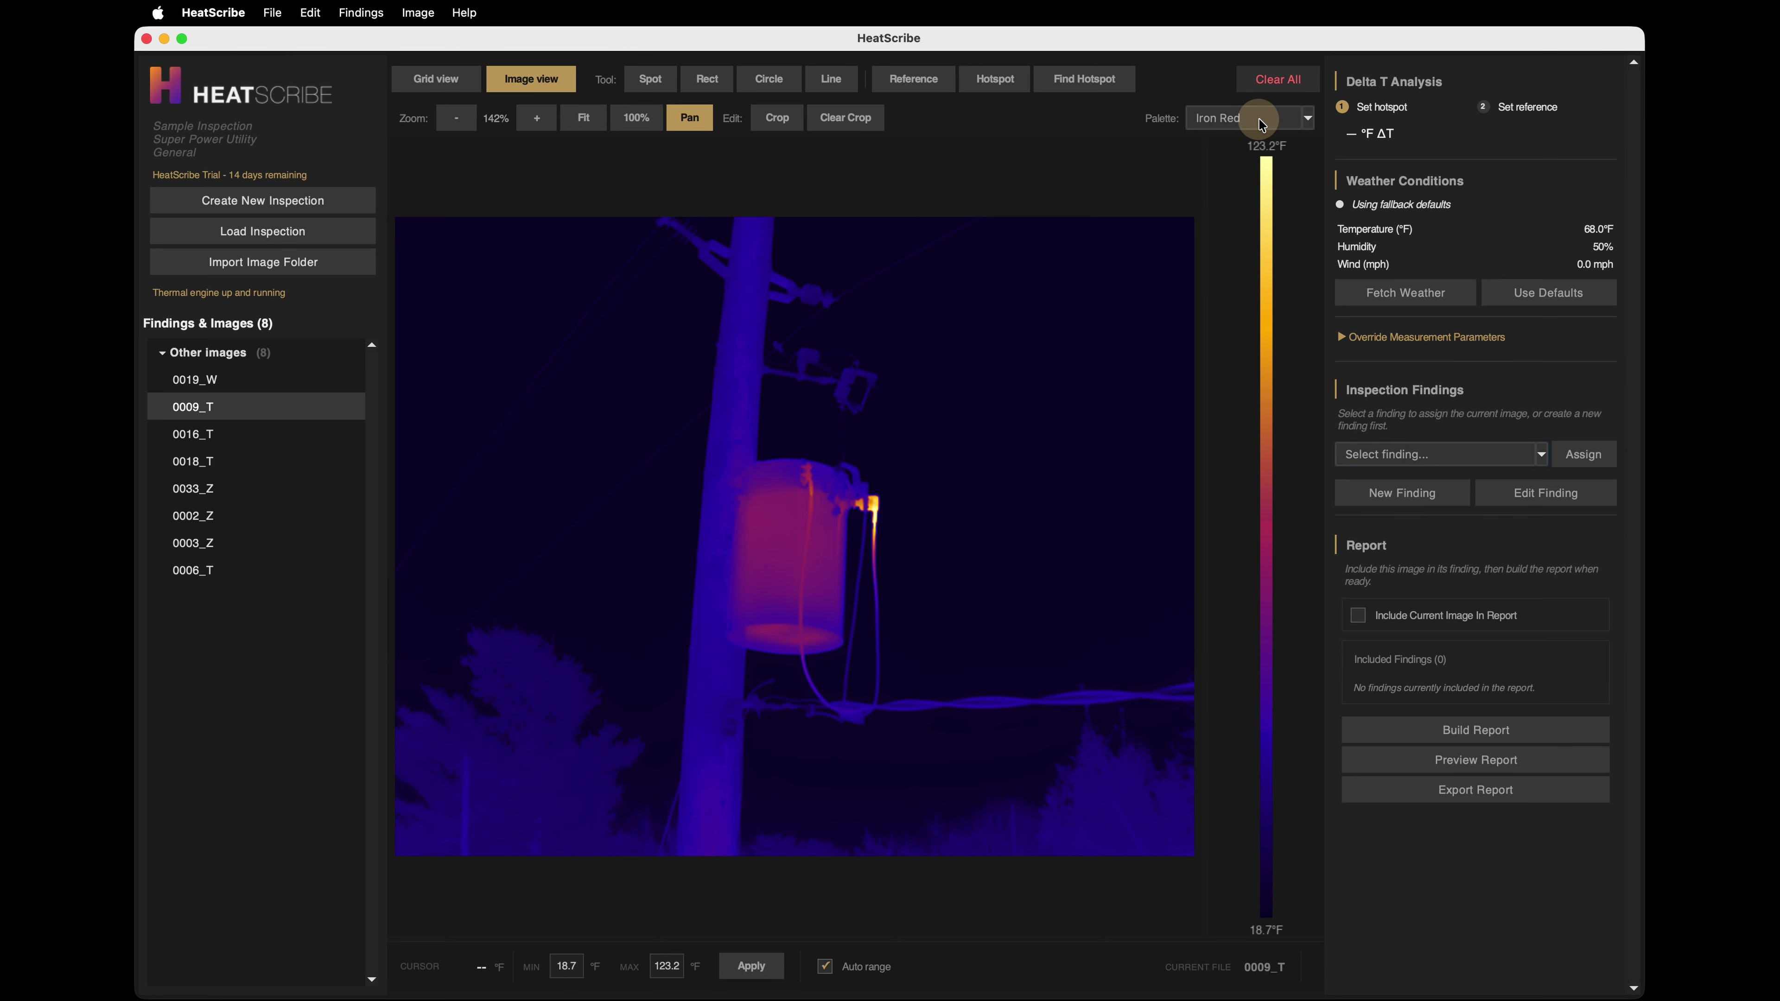
pyautogui.click(1306, 119)
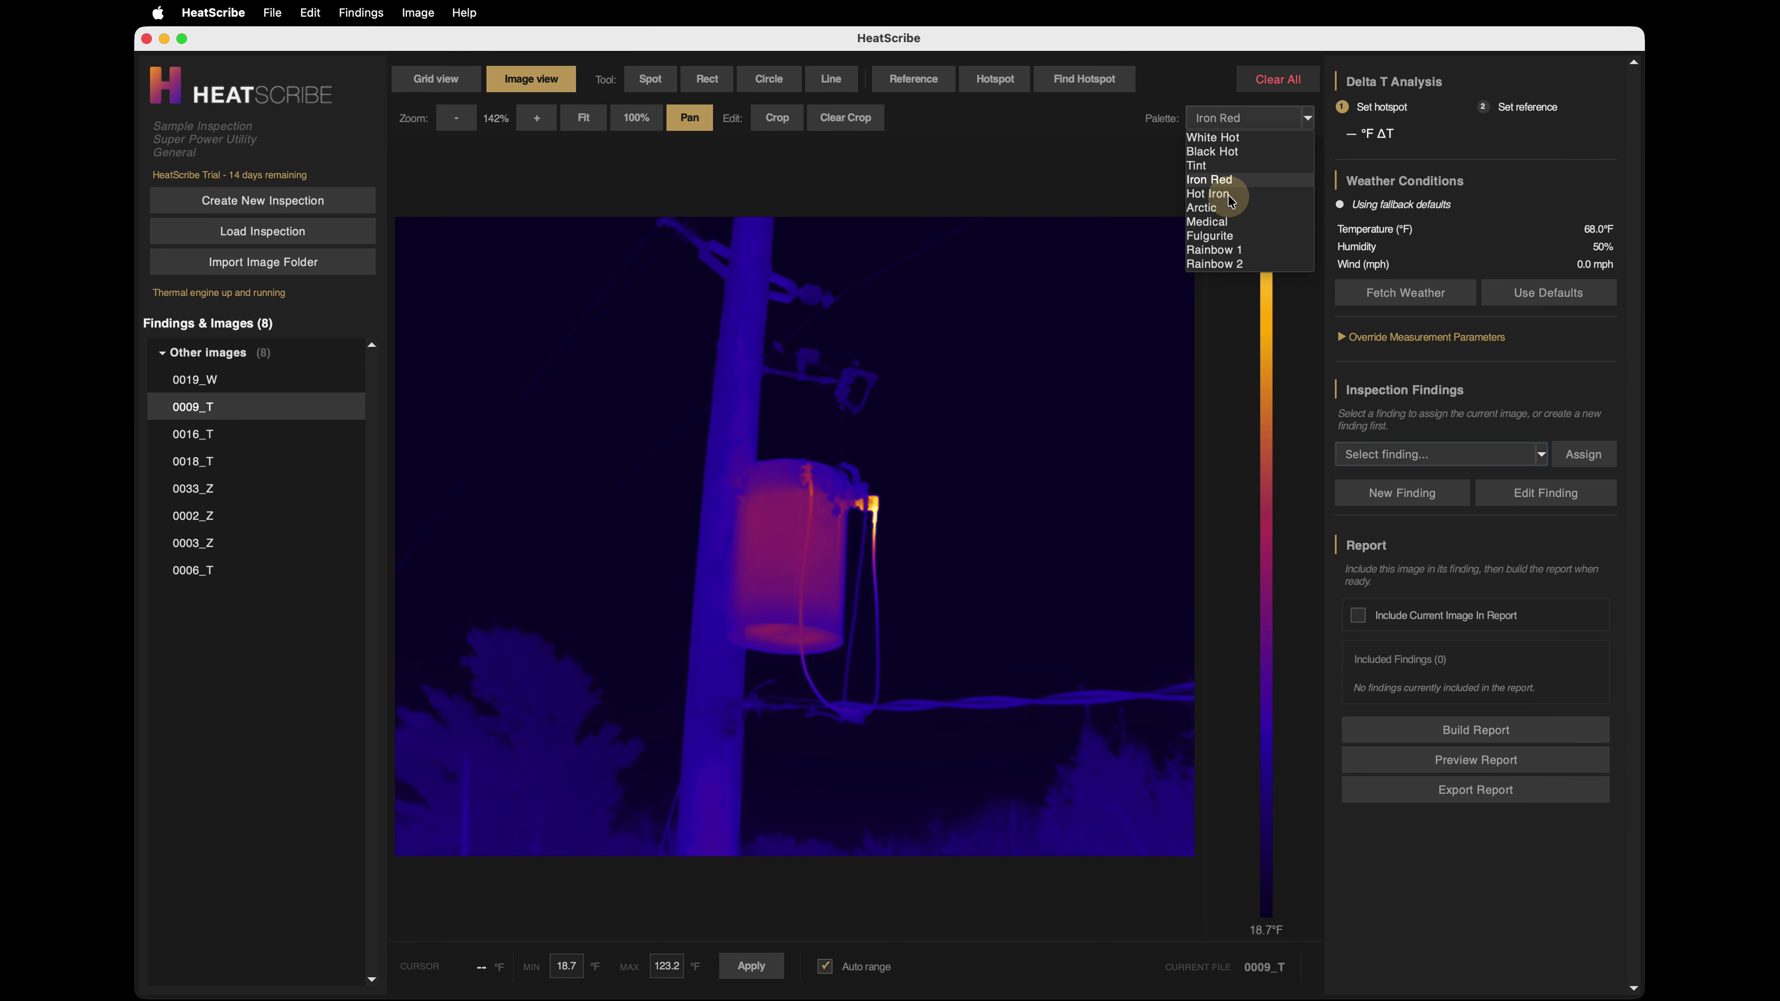
pyautogui.click(1229, 194)
pyautogui.click(1306, 118)
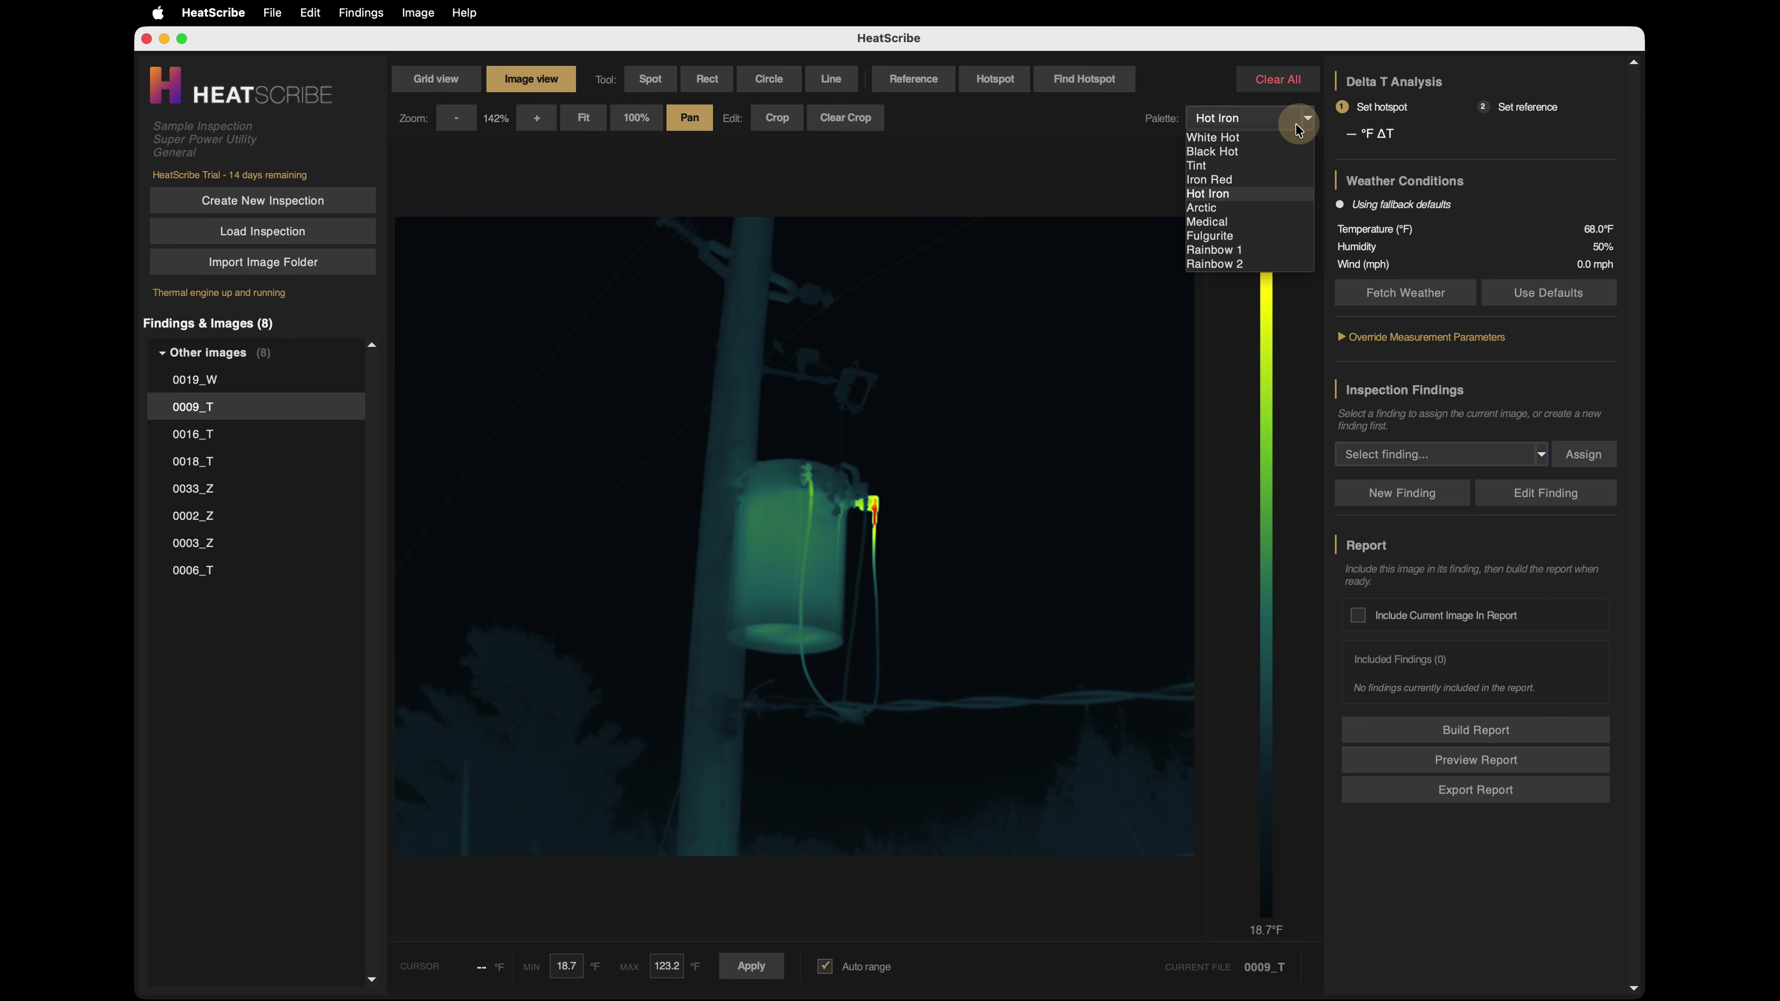
pyautogui.click(1229, 184)
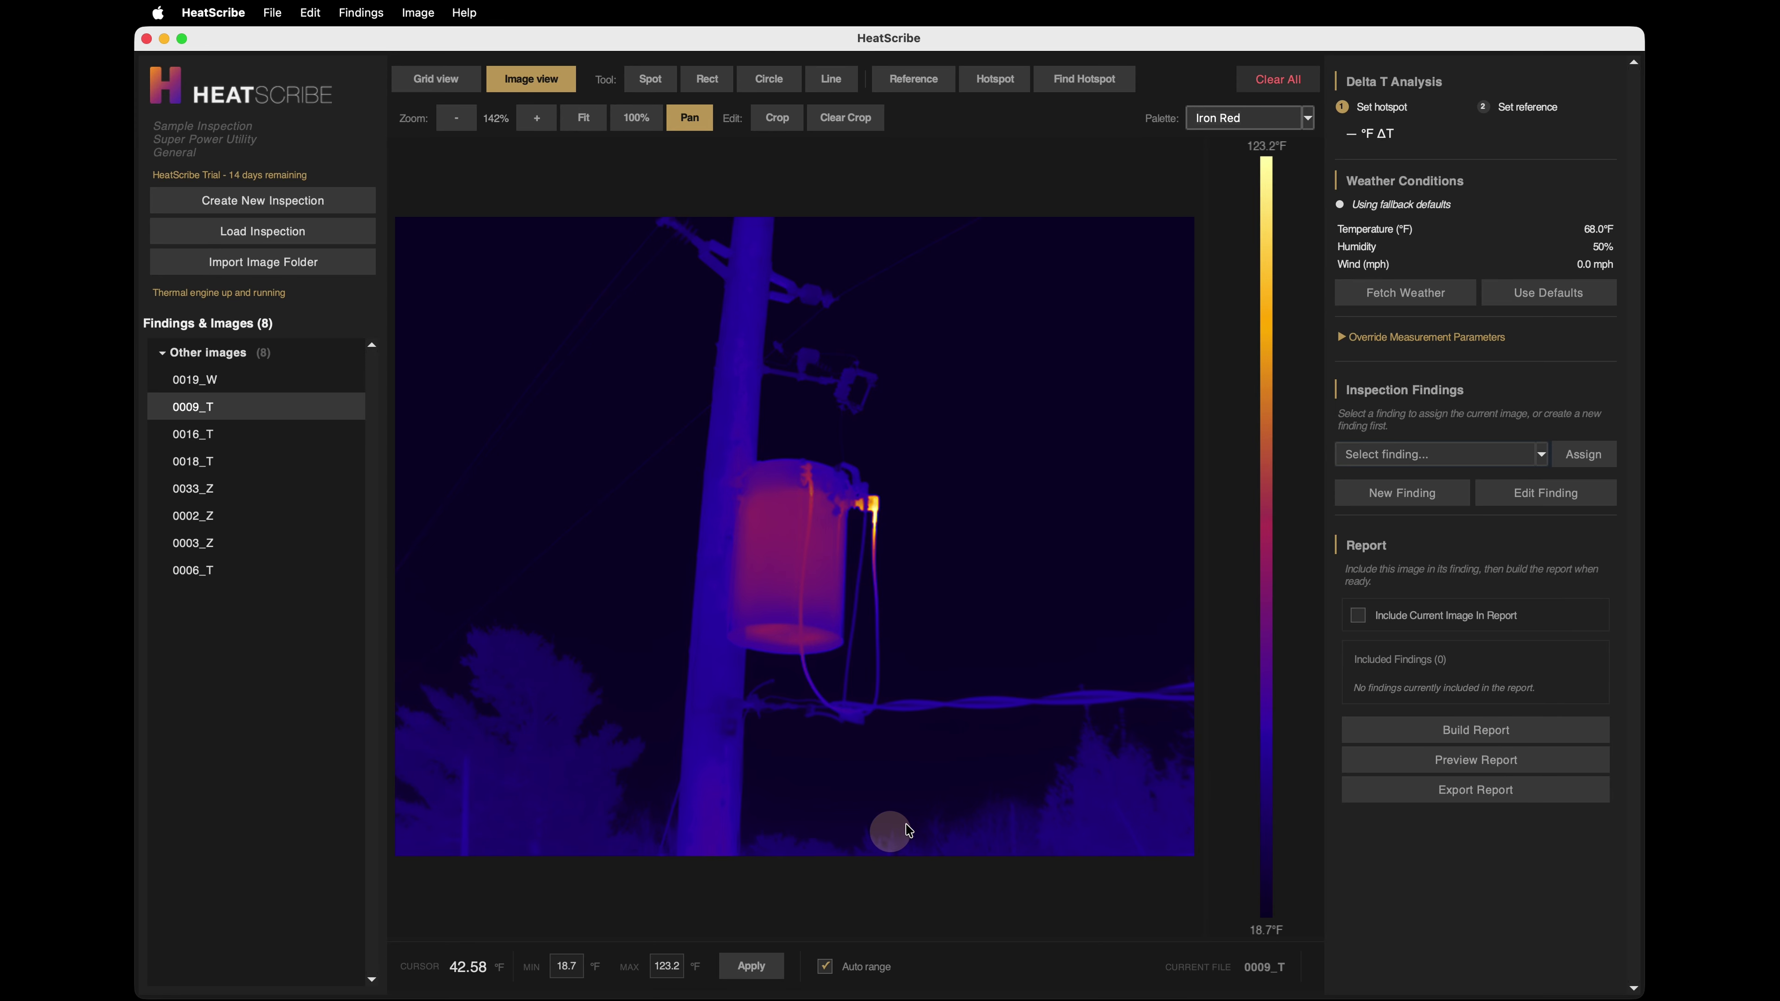
# Try a maximum of 90 °F for the temperature scale of image 0009_T and restore the automatic range.
pyautogui.click(666, 966)
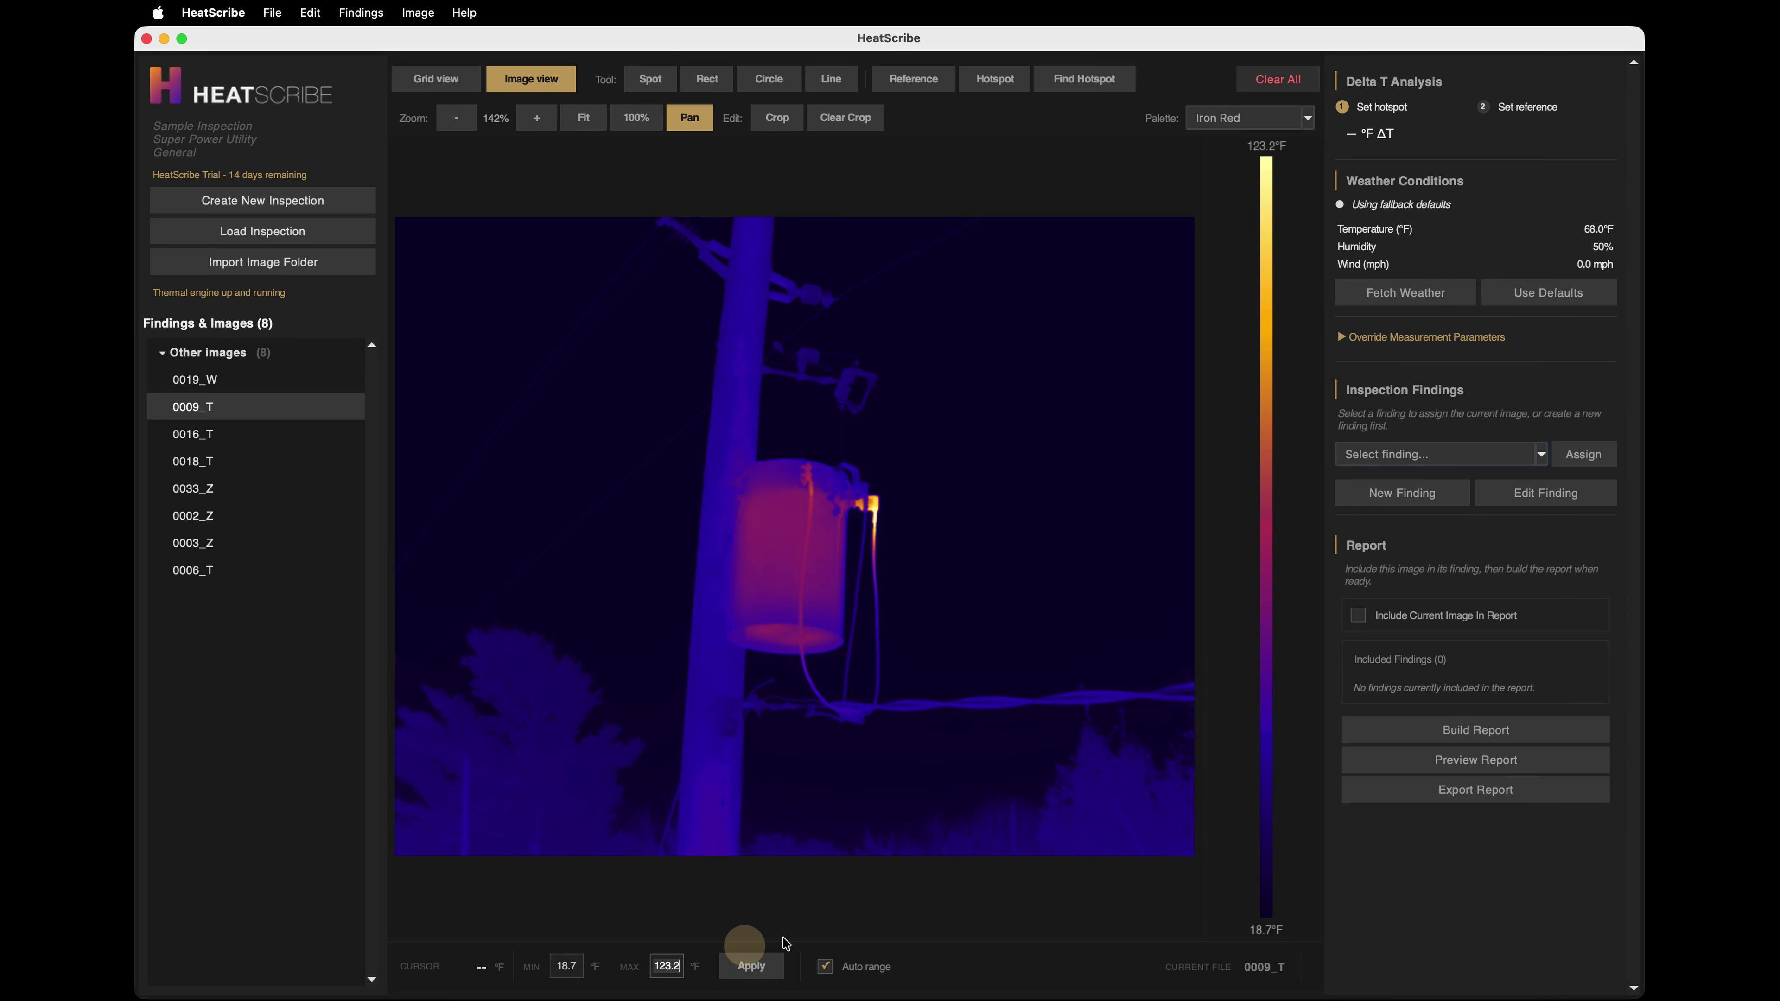
pyautogui.write('90')
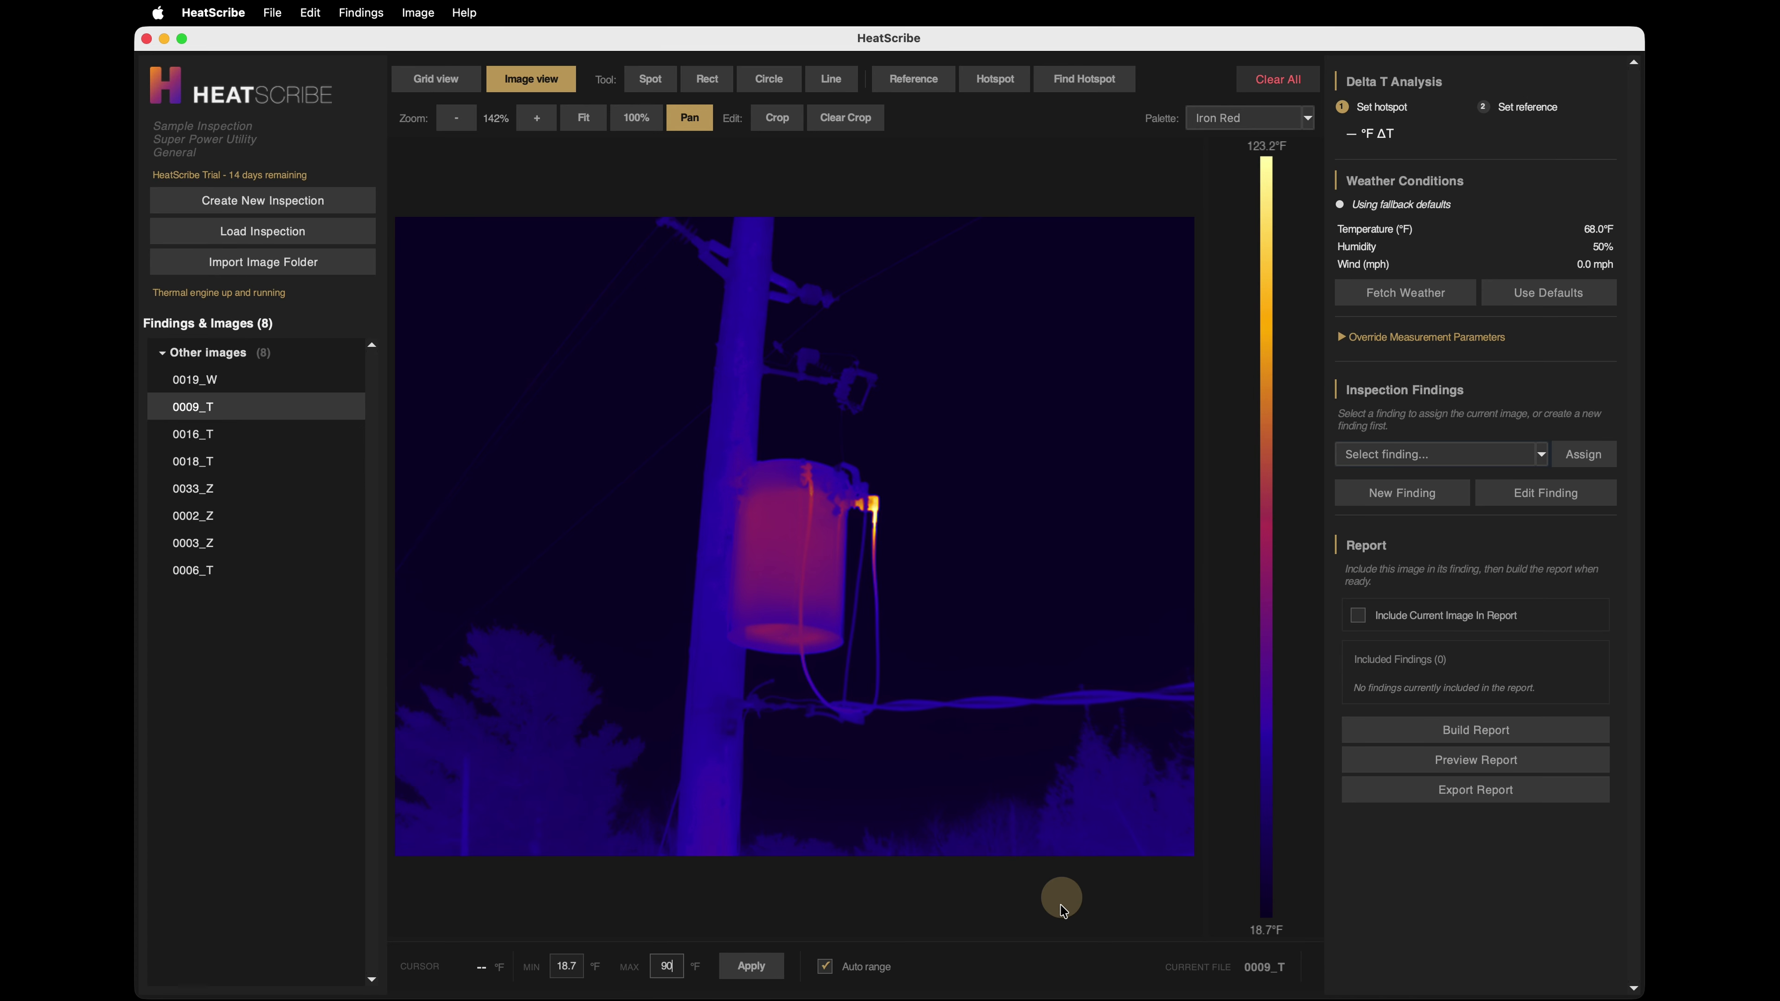
pyautogui.click(743, 966)
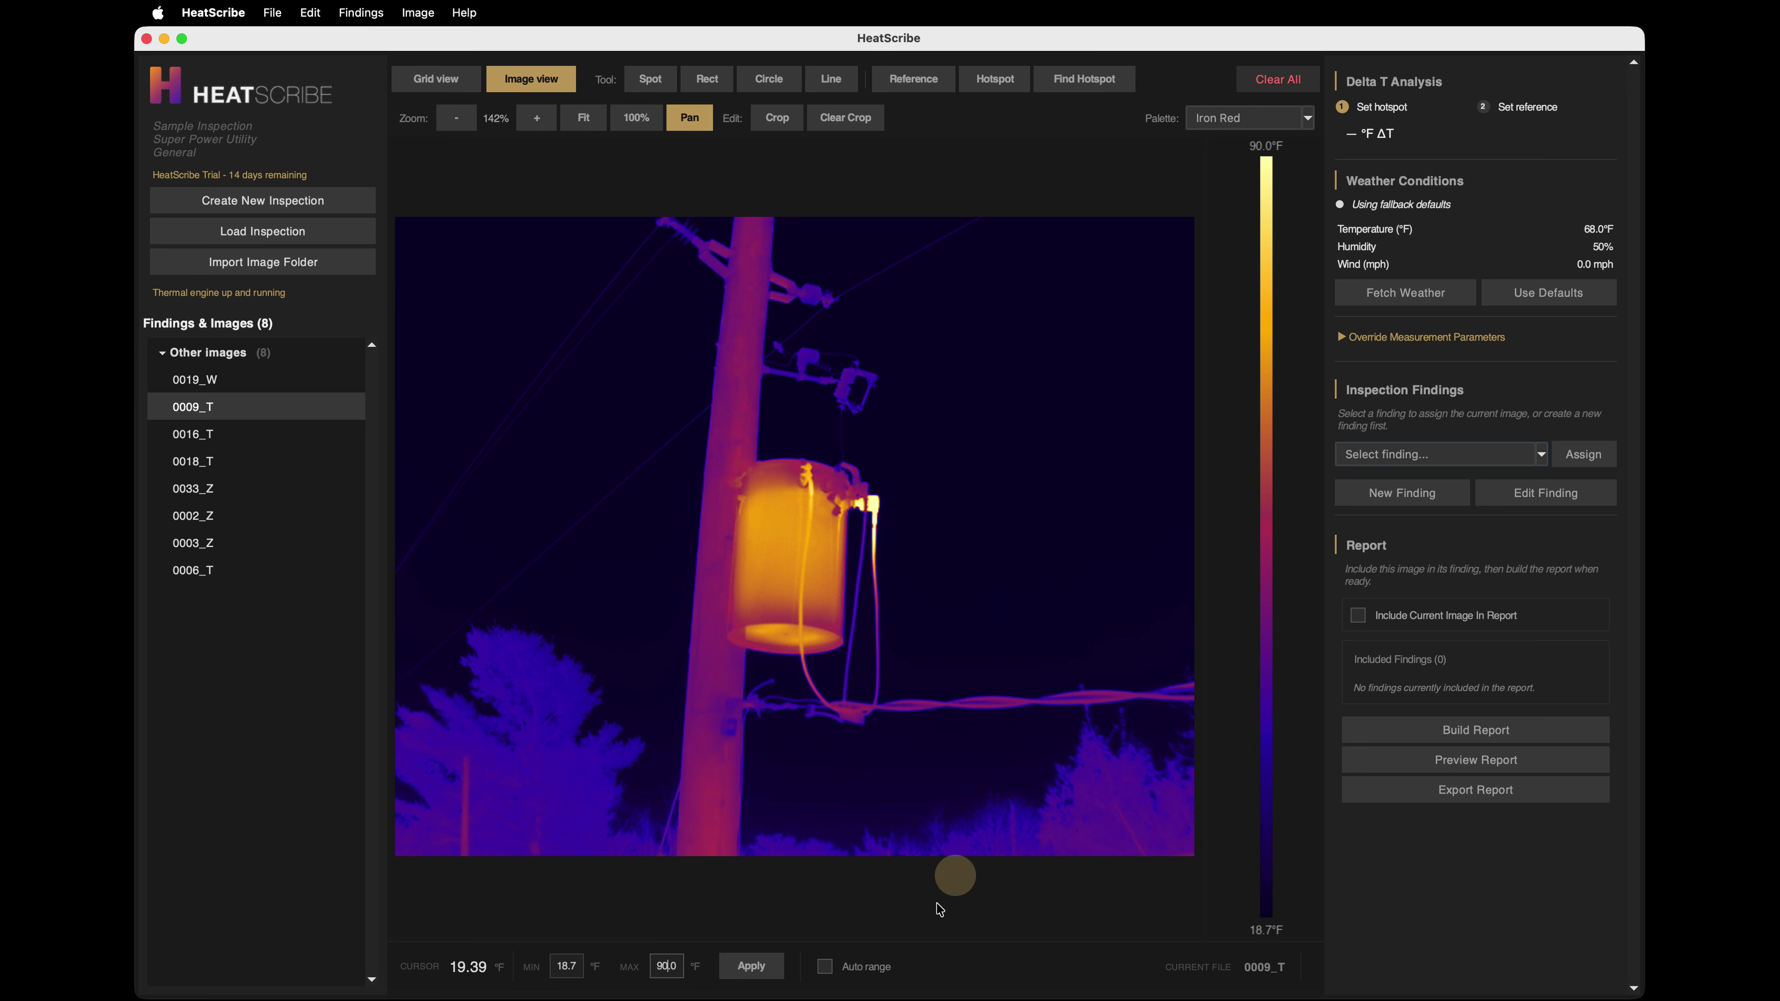
pyautogui.click(825, 967)
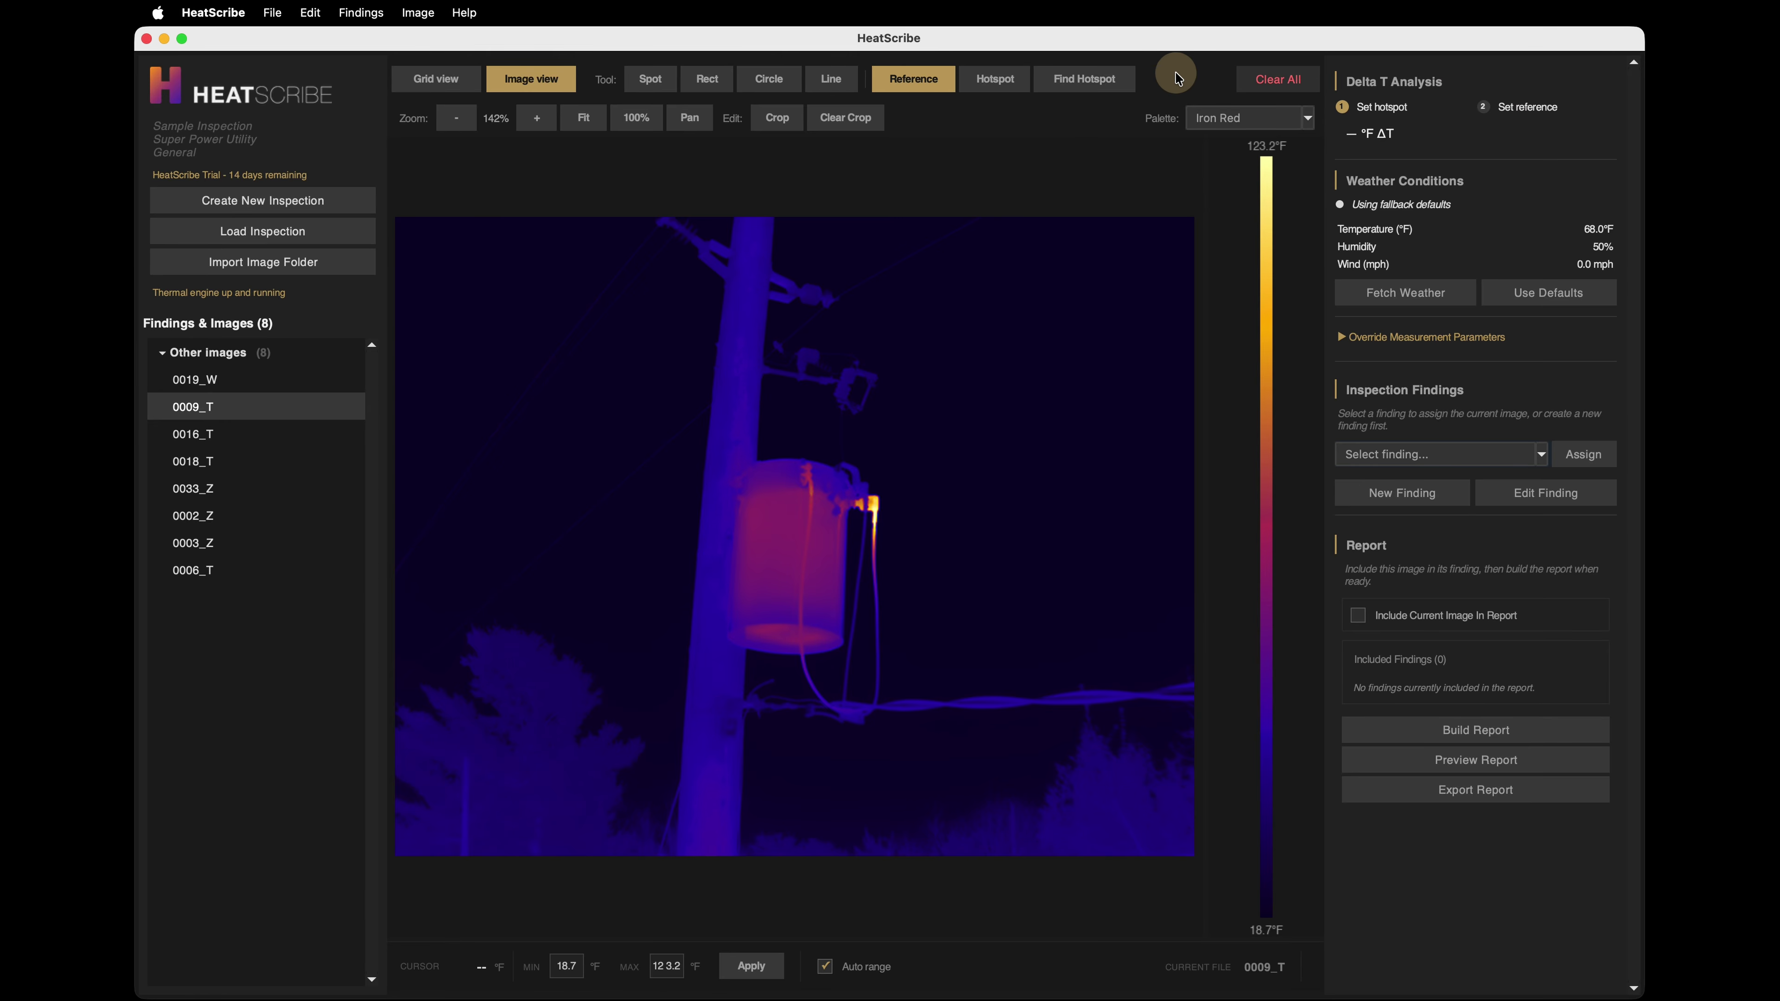
# Find the hotspot automatically on image 0009_T and place a reference point where the wire meets the transformer's upper edge.
pyautogui.click(1086, 83)
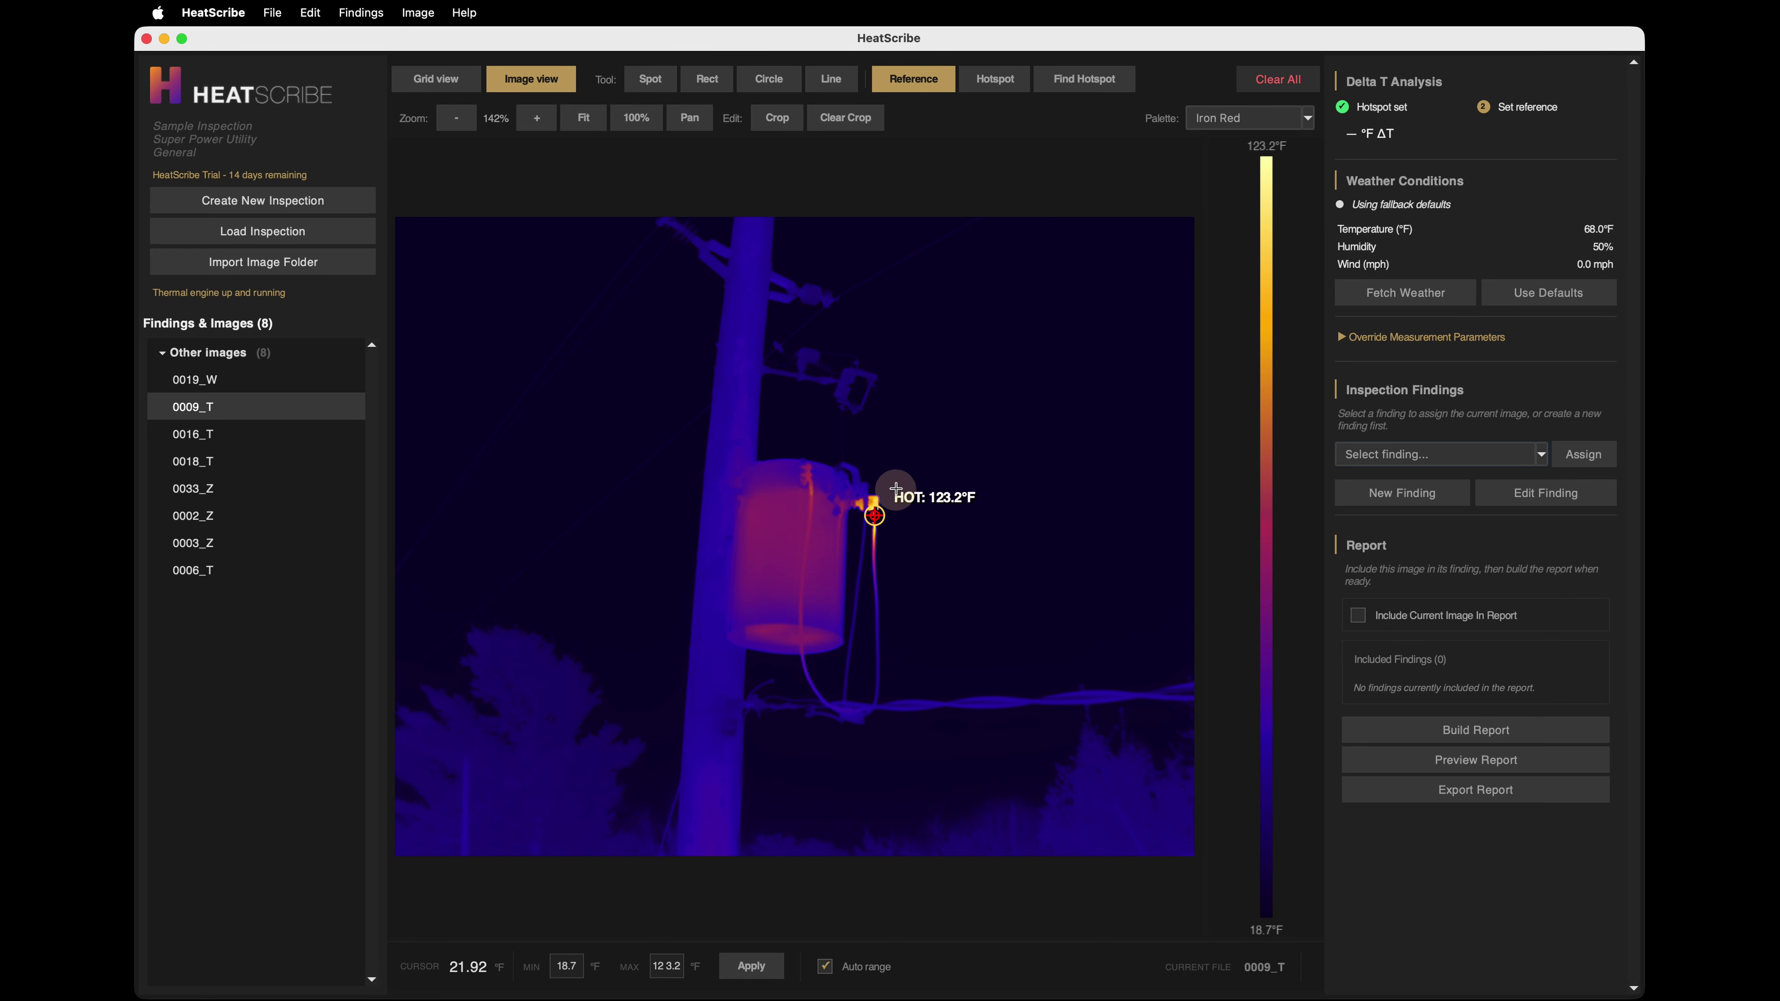
pyautogui.scroll(2, 1002, 489)
pyautogui.scroll(1, 1002, 489)
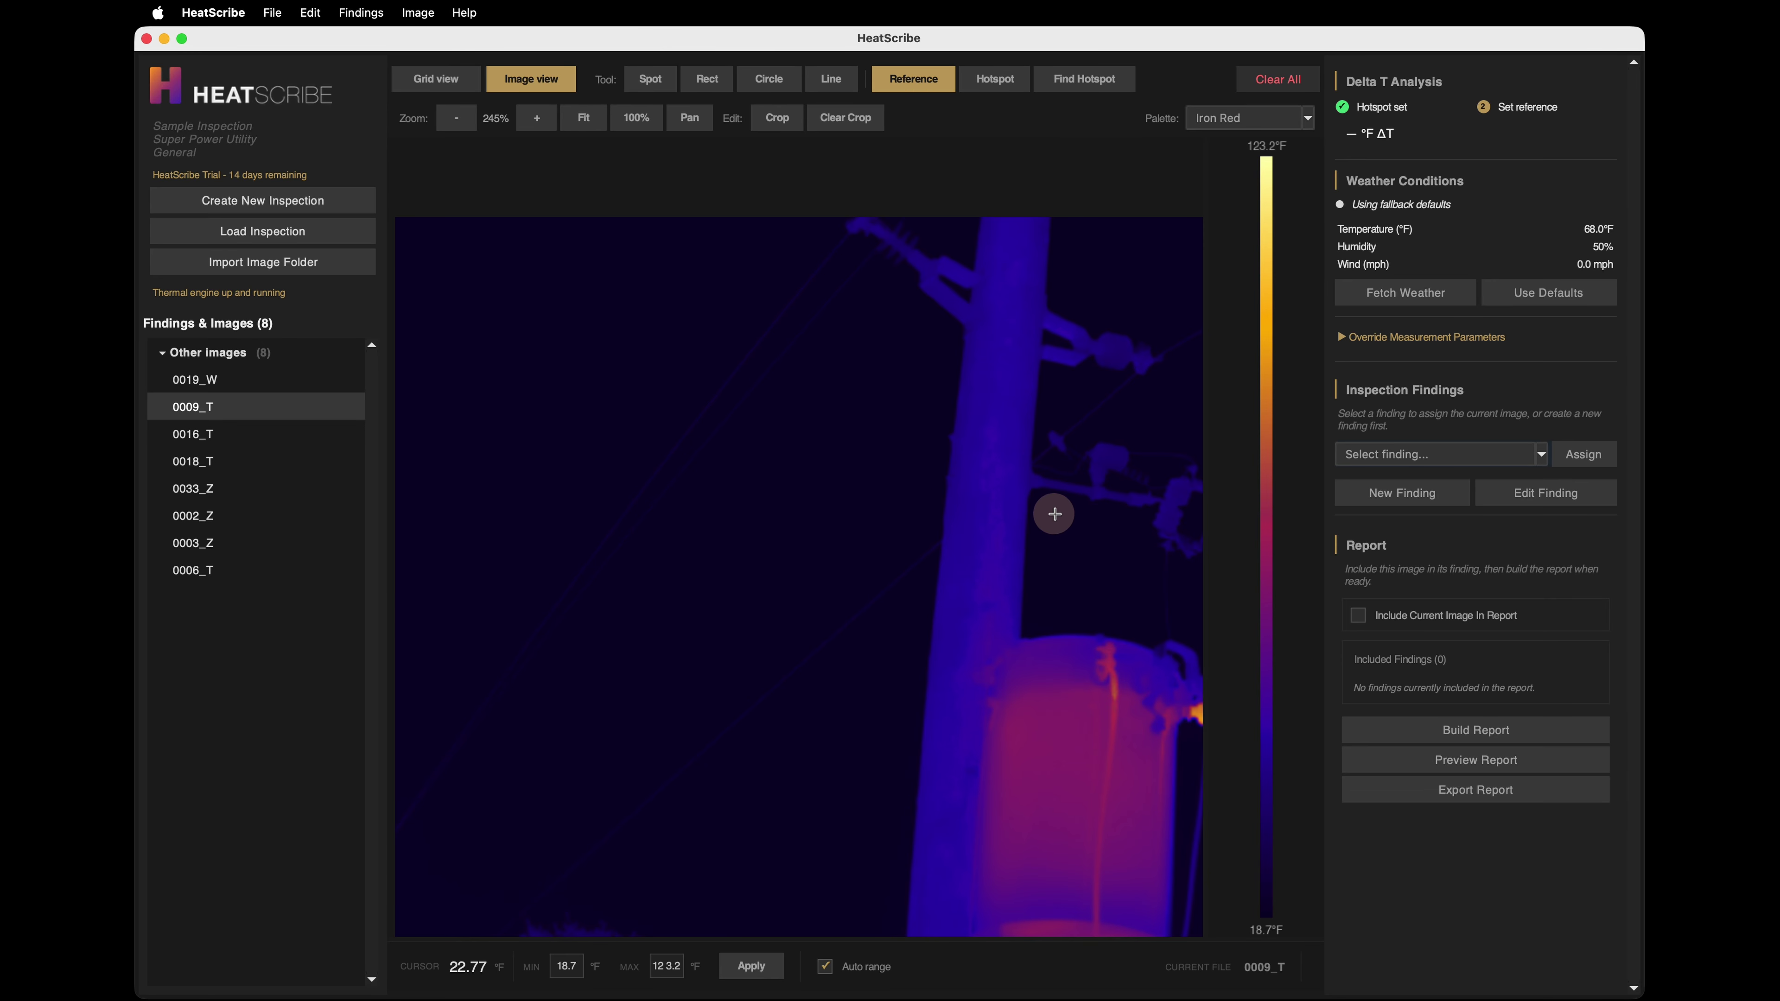
pyautogui.press('p')
pyautogui.moveTo(1061, 517); pyautogui.dragTo(695, 297)
pyautogui.click(939, 81)
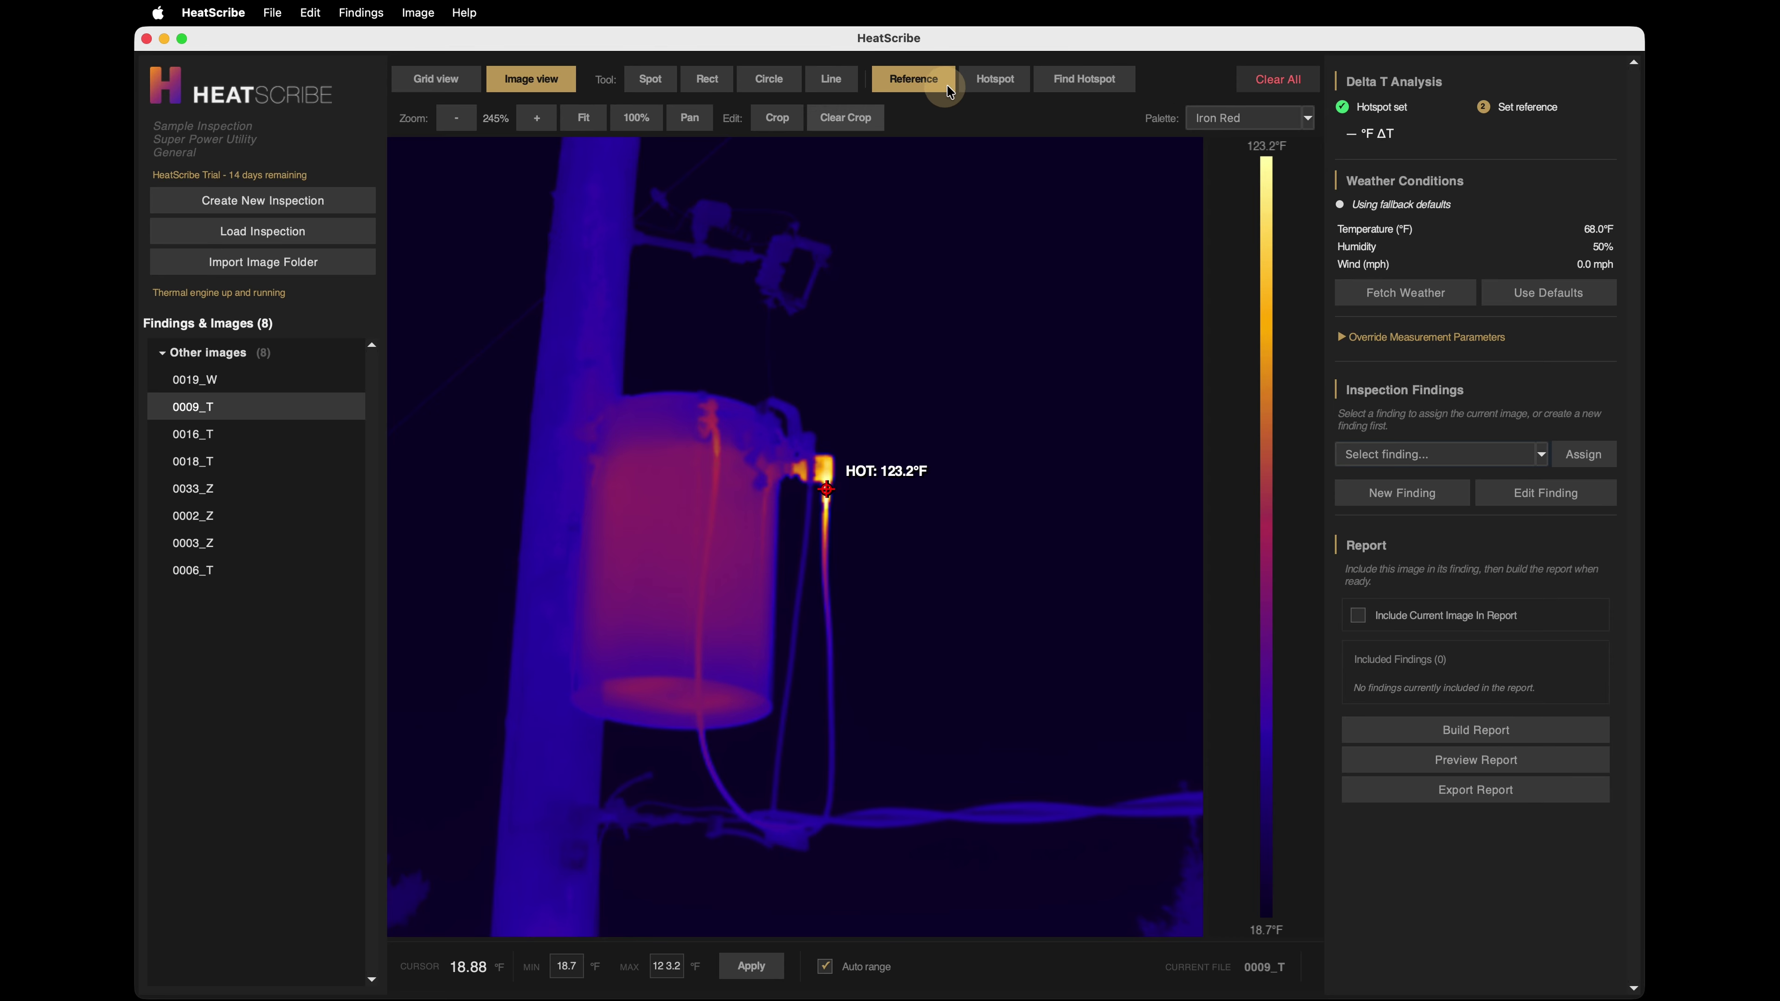
pyautogui.click(708, 420)
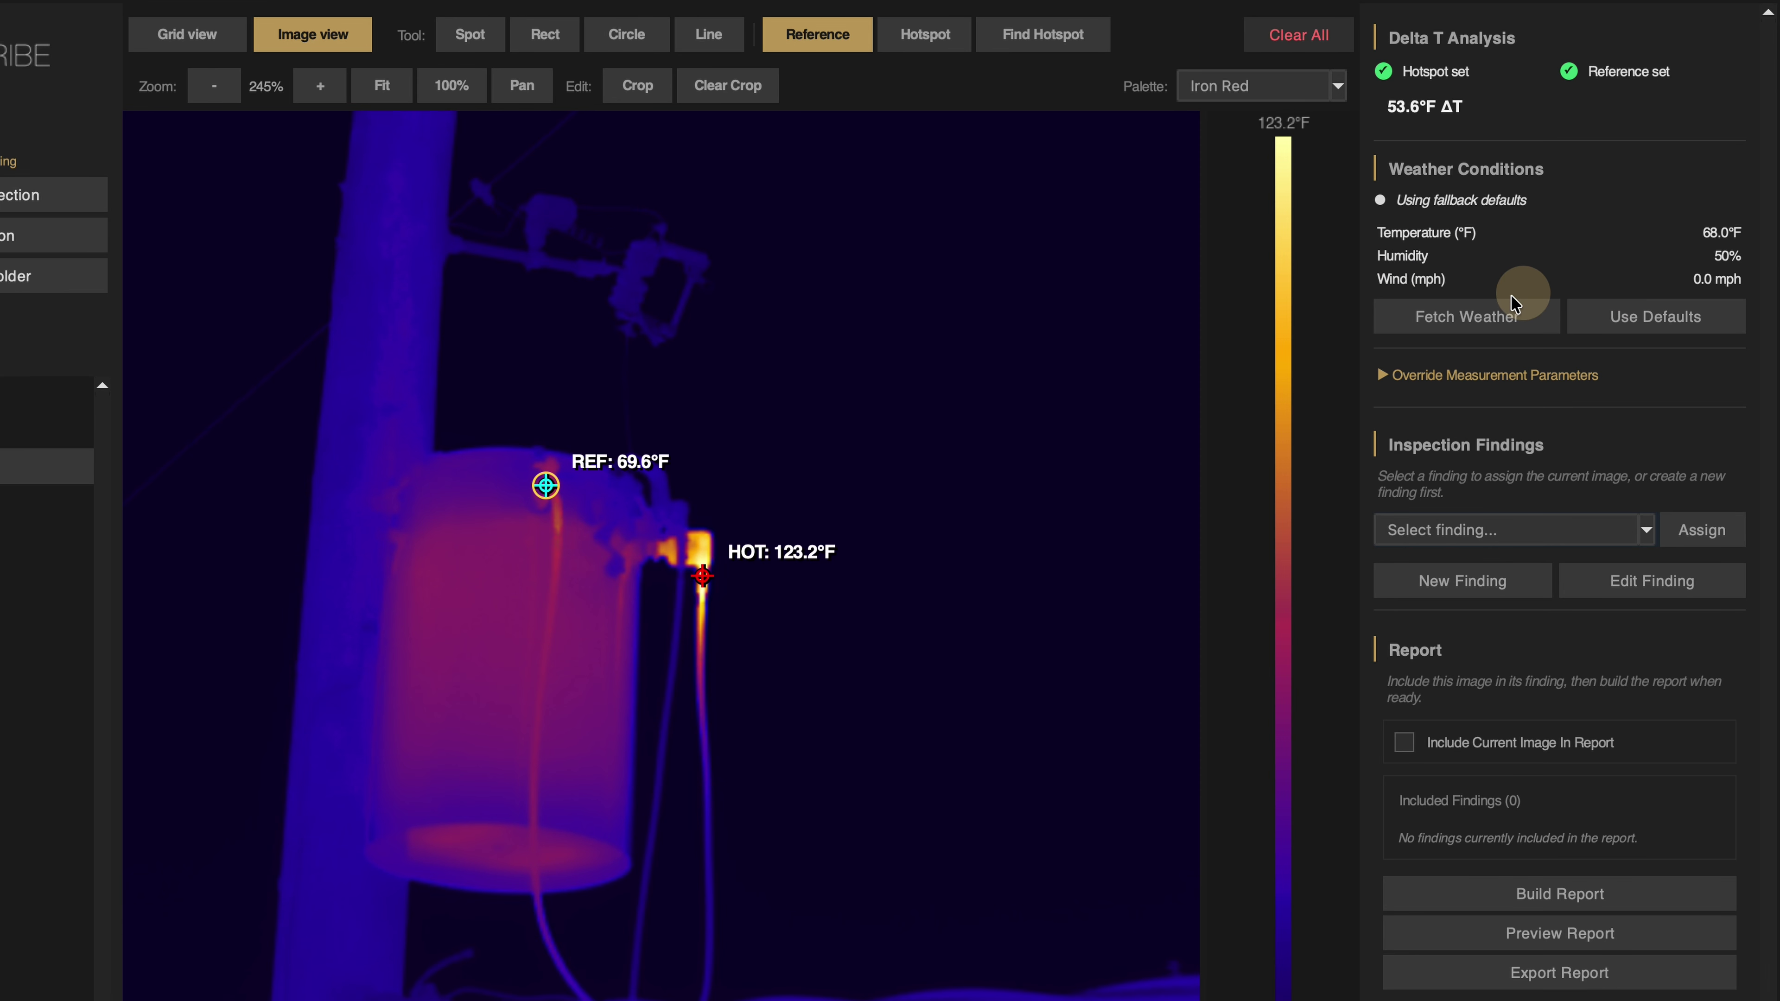
# Fetch online weather for the image's location and time, and return to the default weather conditions.
pyautogui.click(1467, 319)
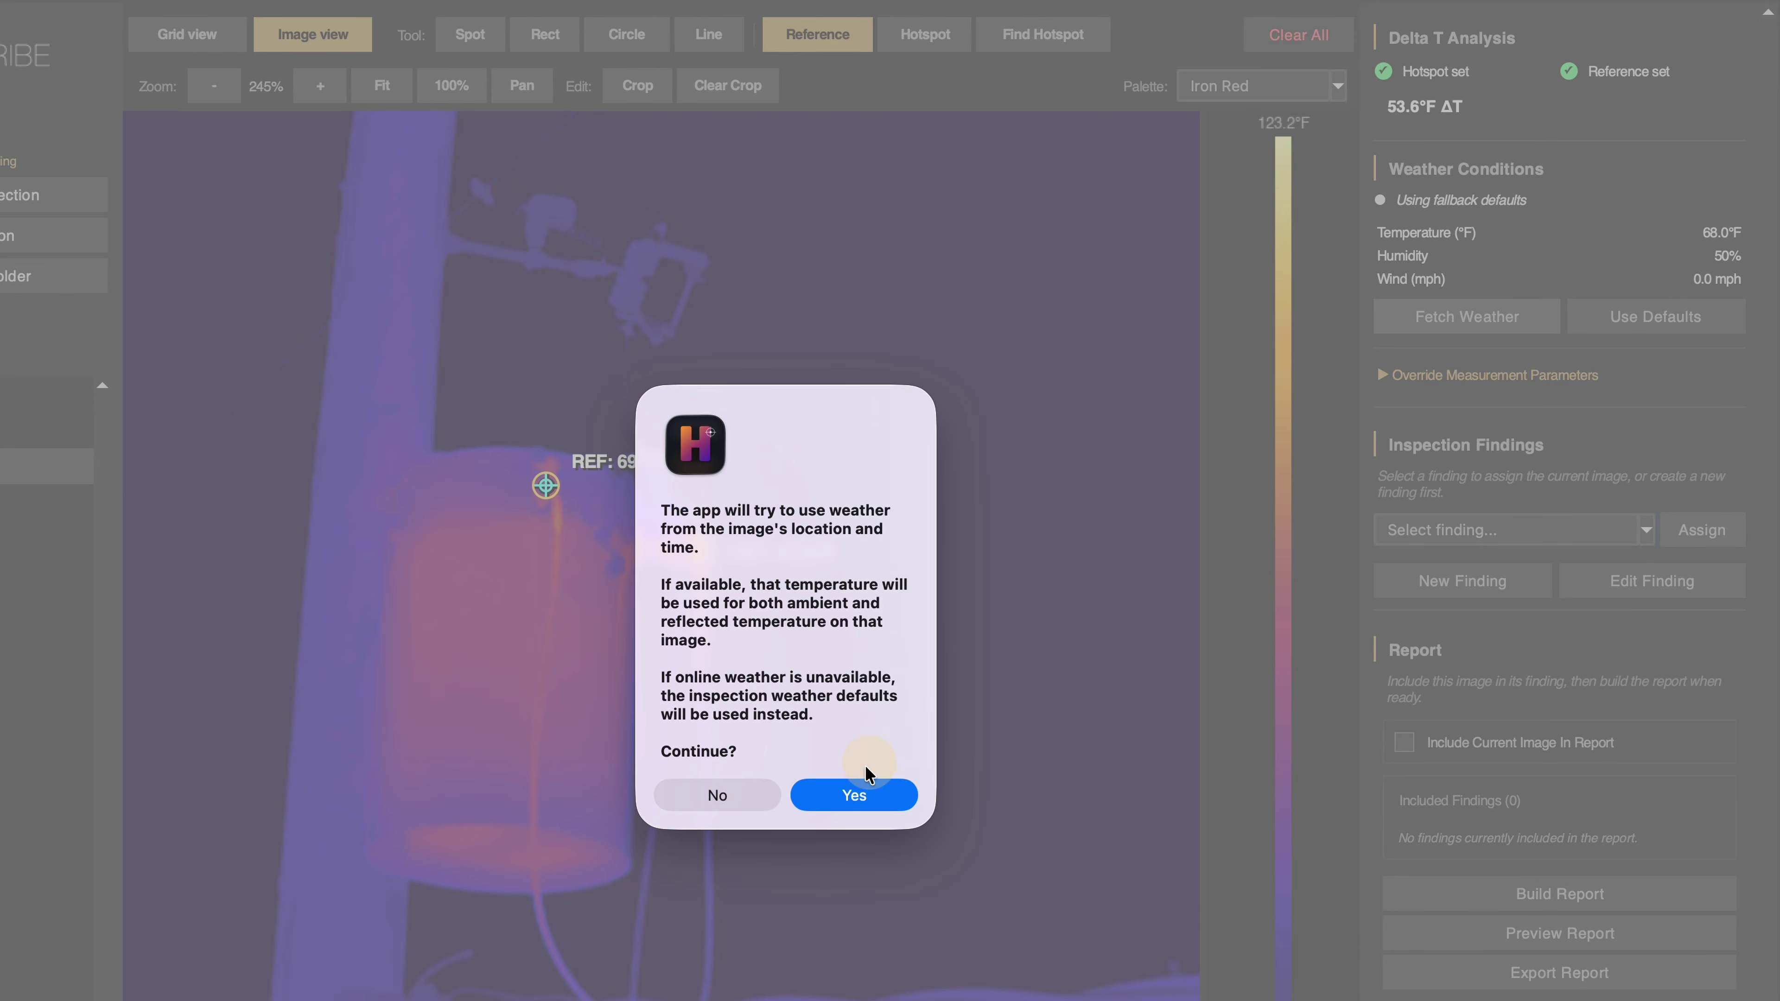
pyautogui.click(855, 796)
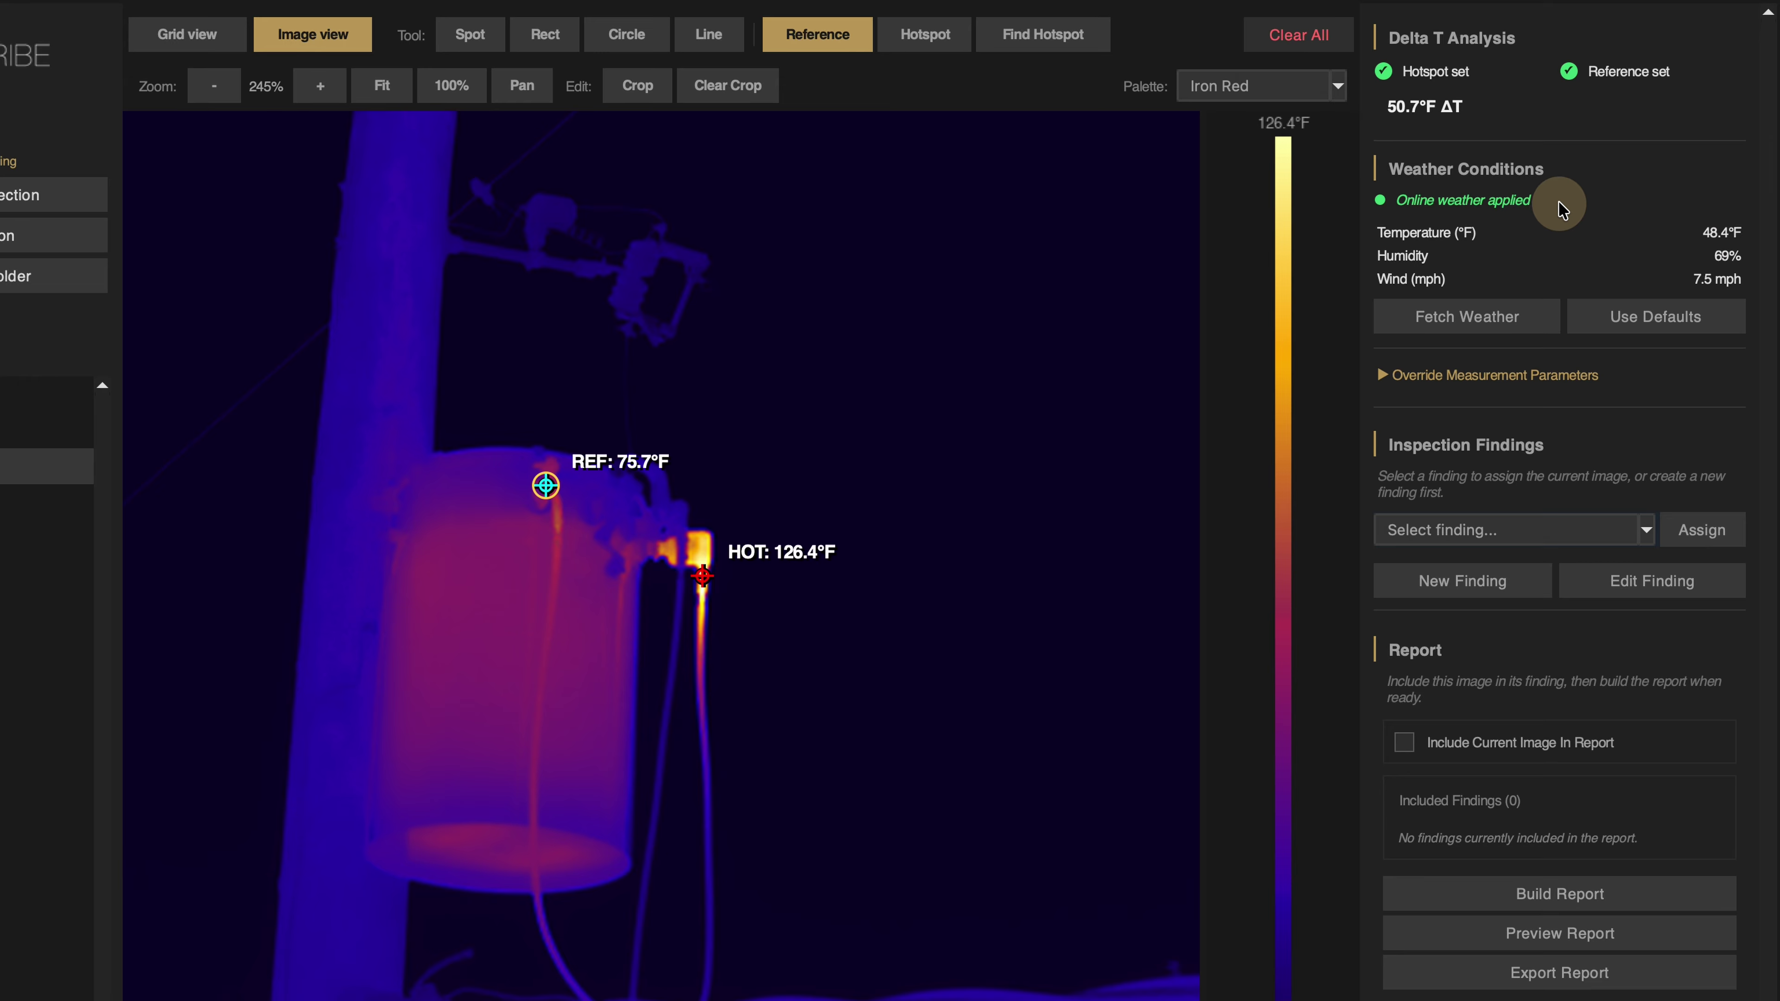
pyautogui.click(1578, 317)
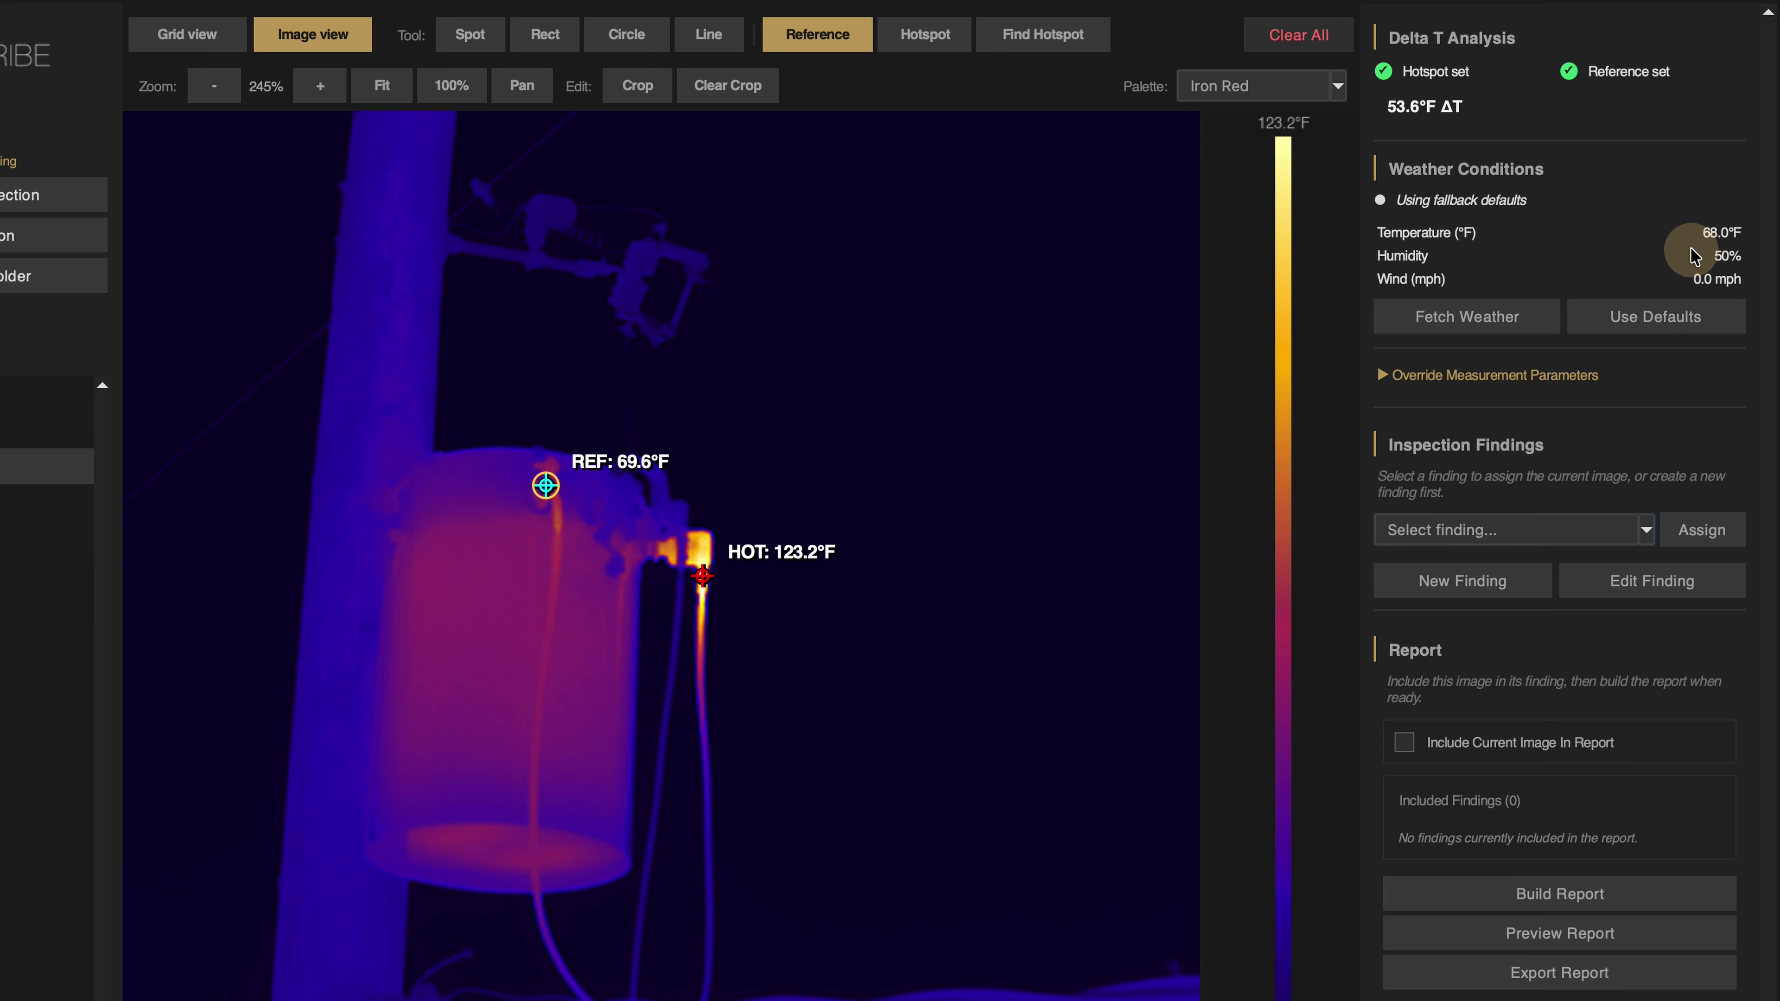
# Try an emissivity override of 0.5 on the image and restore the default measurement parameters.
pyautogui.click(1455, 378)
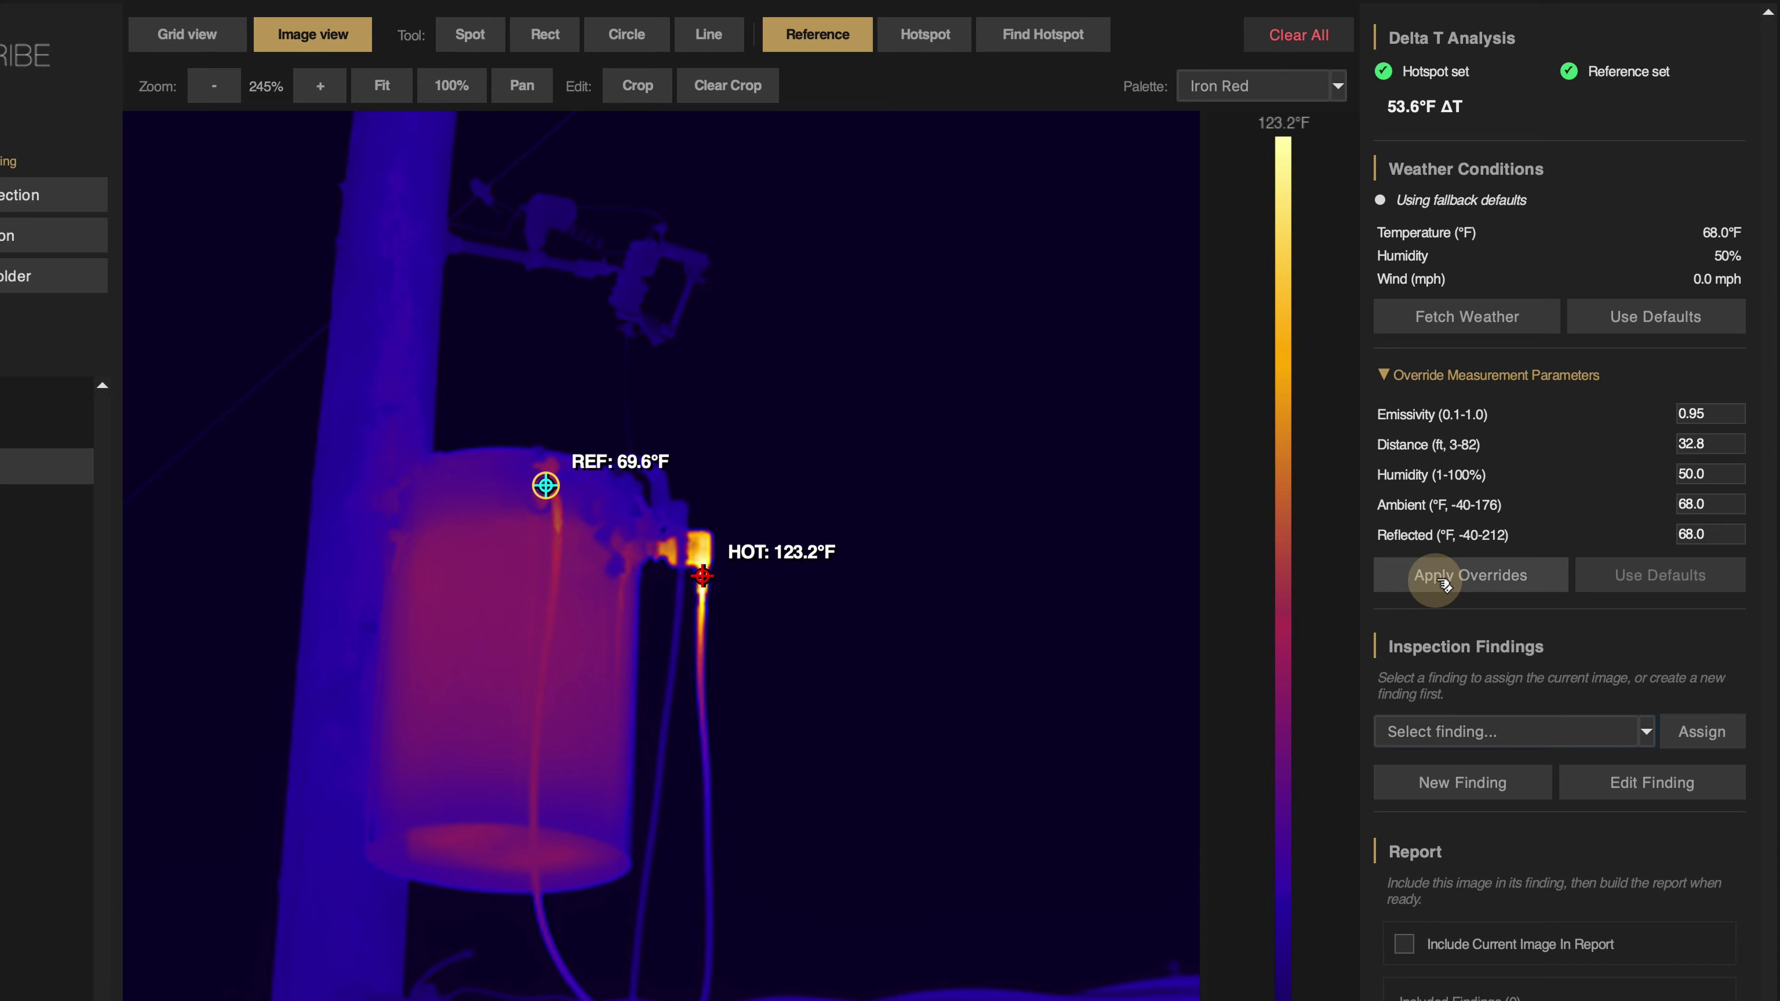
pyautogui.click(1694, 410)
pyautogui.moveTo(1695, 411); pyautogui.dragTo(1642, 412)
pyautogui.write('.5')
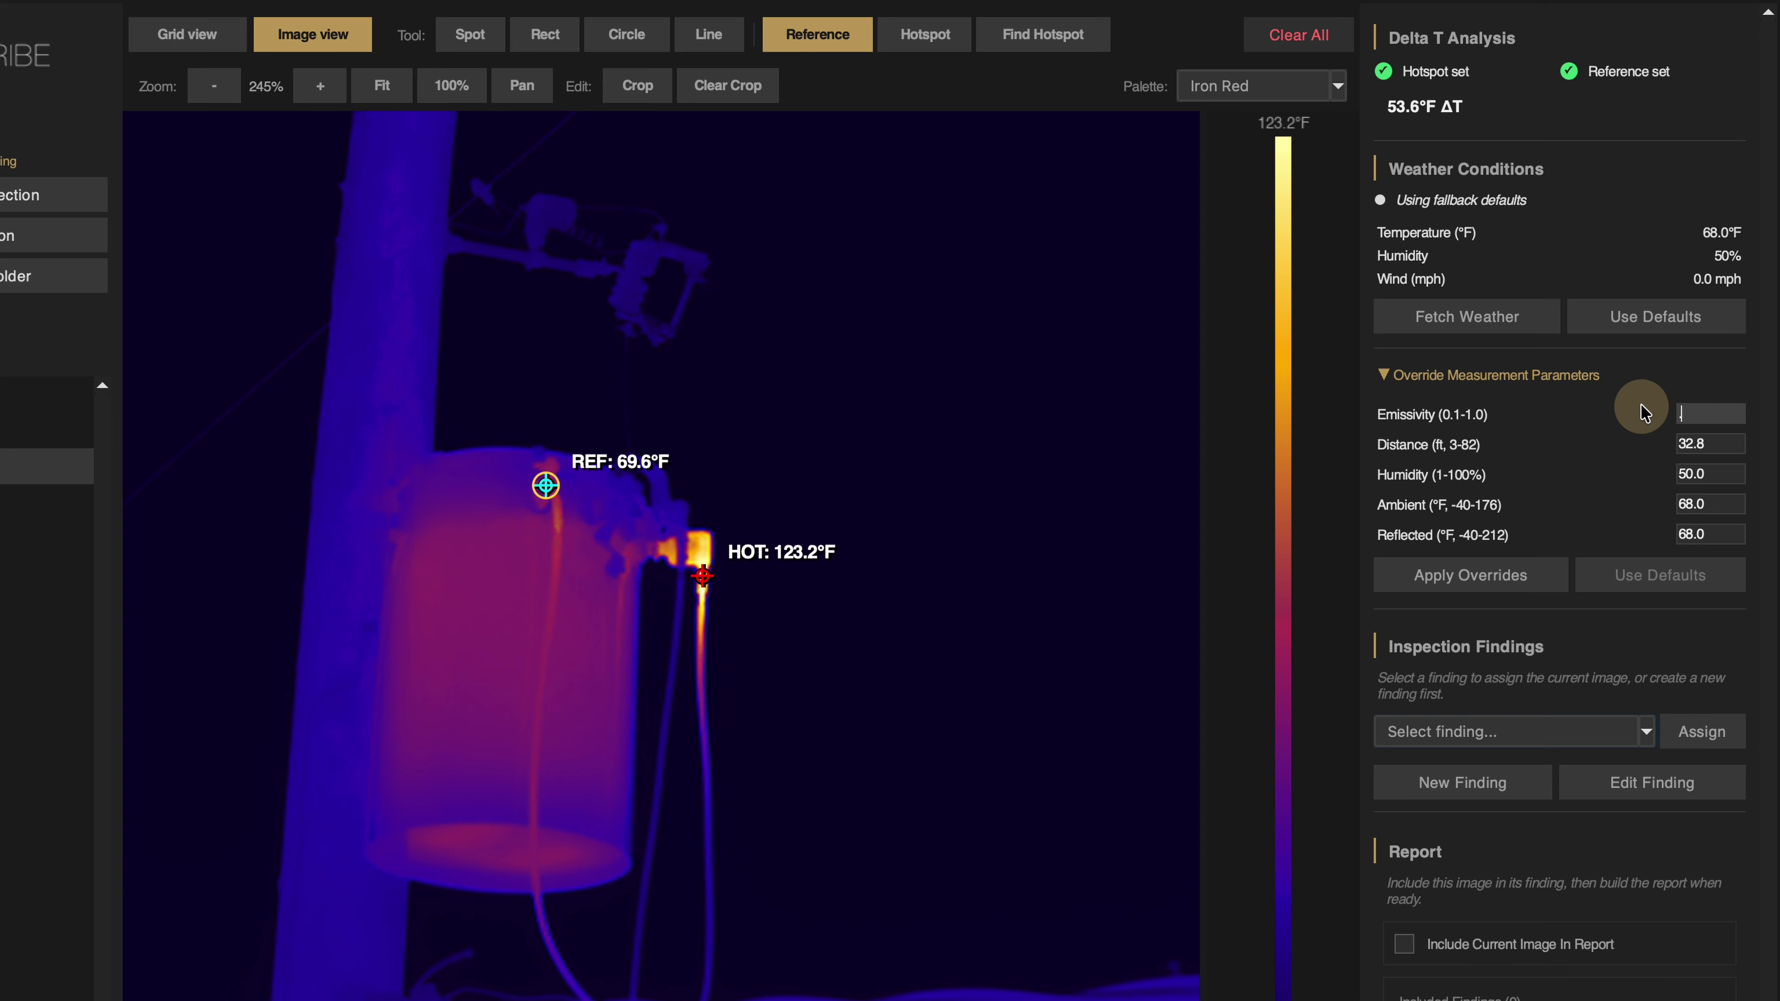
pyautogui.click(1467, 581)
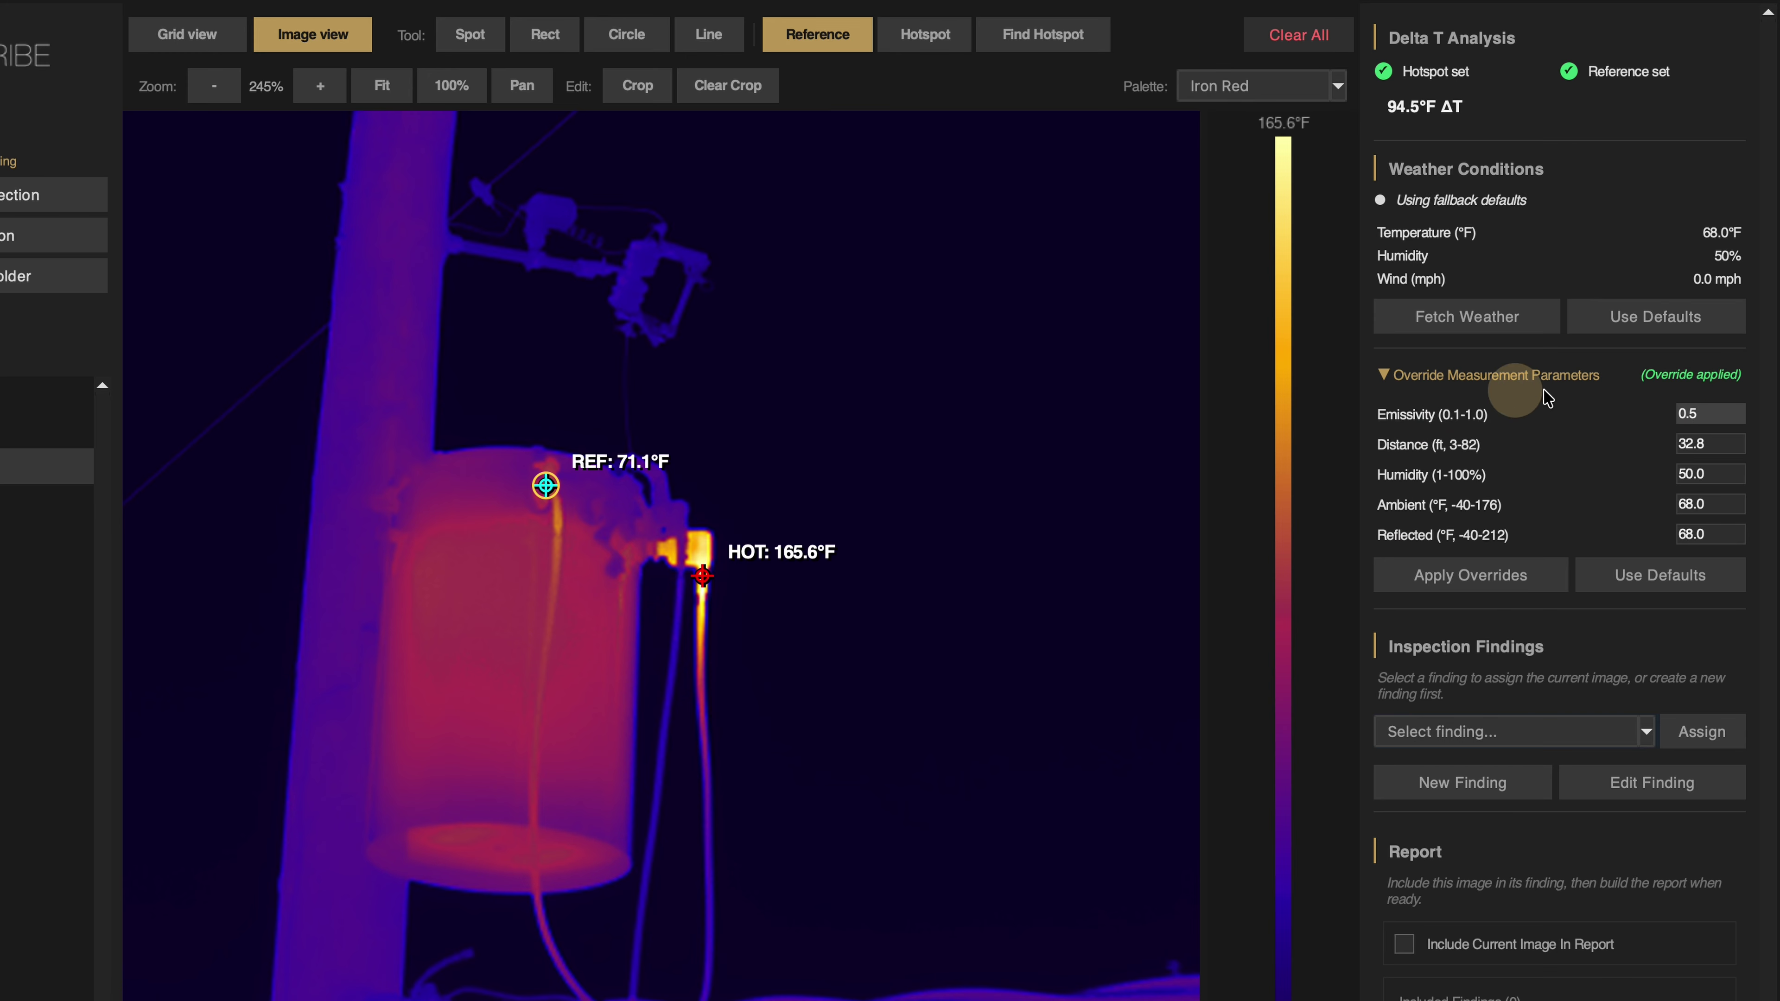
pyautogui.click(1659, 582)
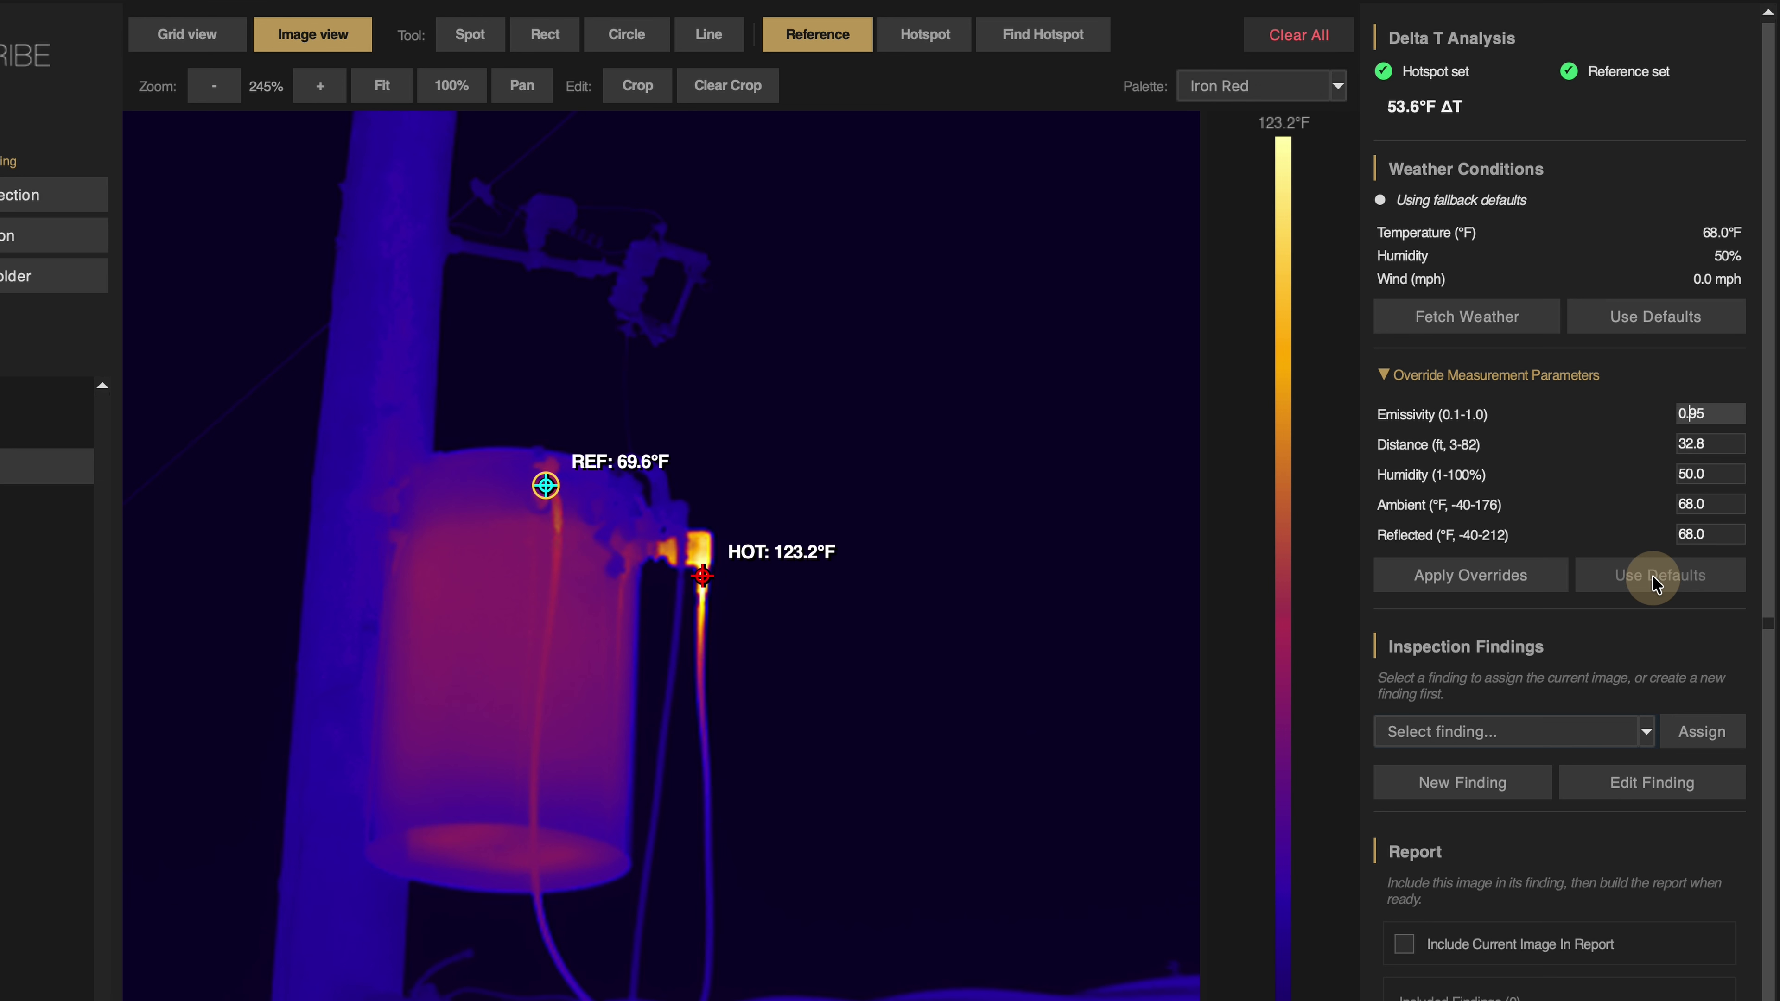
pyautogui.click(1541, 375)
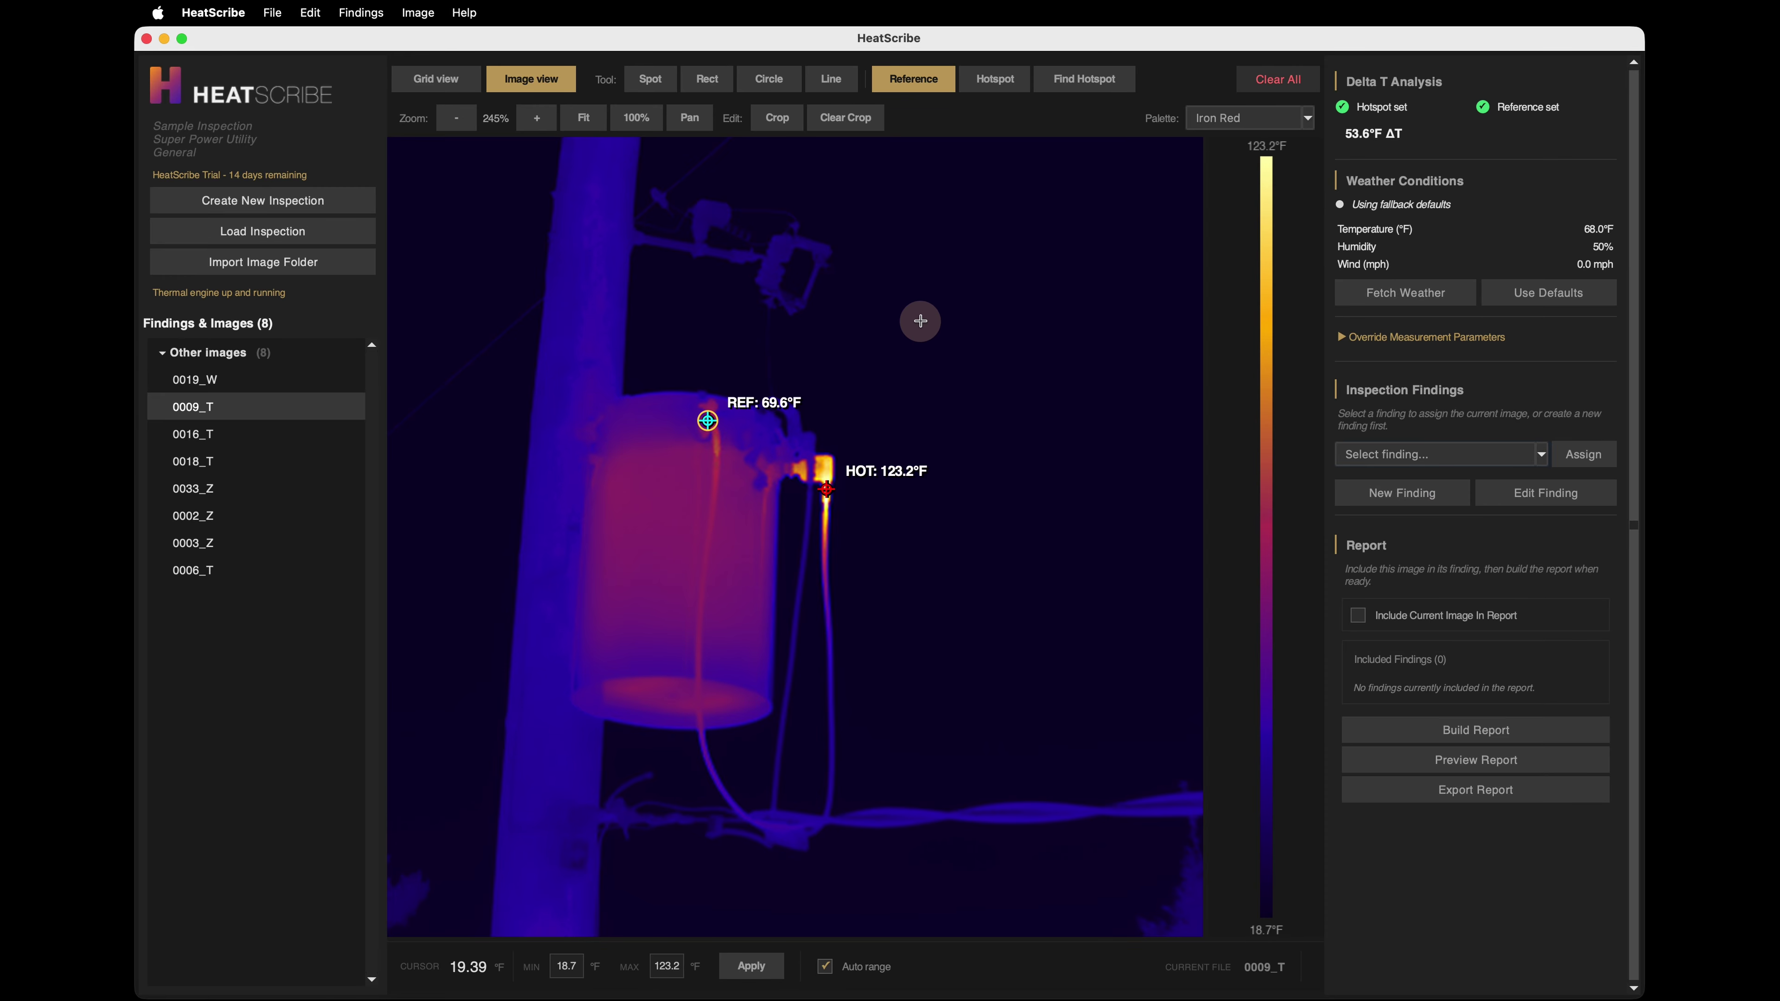
# Add a spot measurement on the transformer body and draw a large circle measurement around the whole transformer.
pyautogui.scroll(-5, 831, 186)
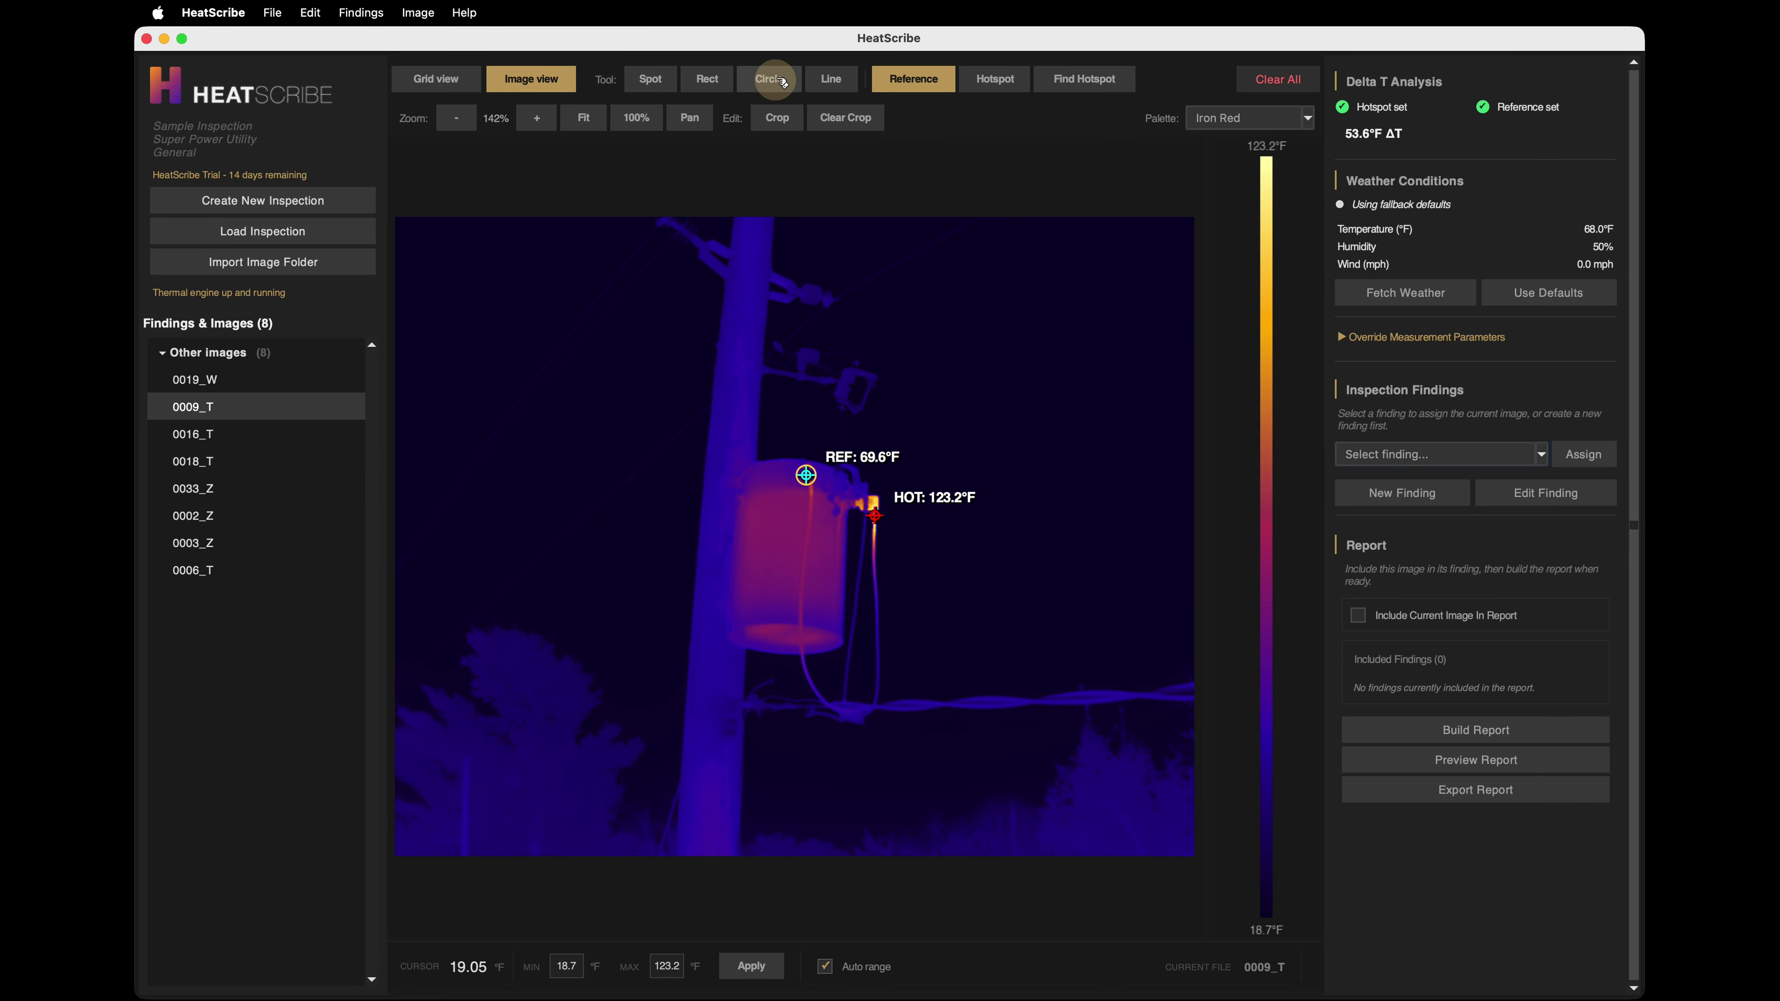
pyautogui.click(649, 78)
pyautogui.click(786, 551)
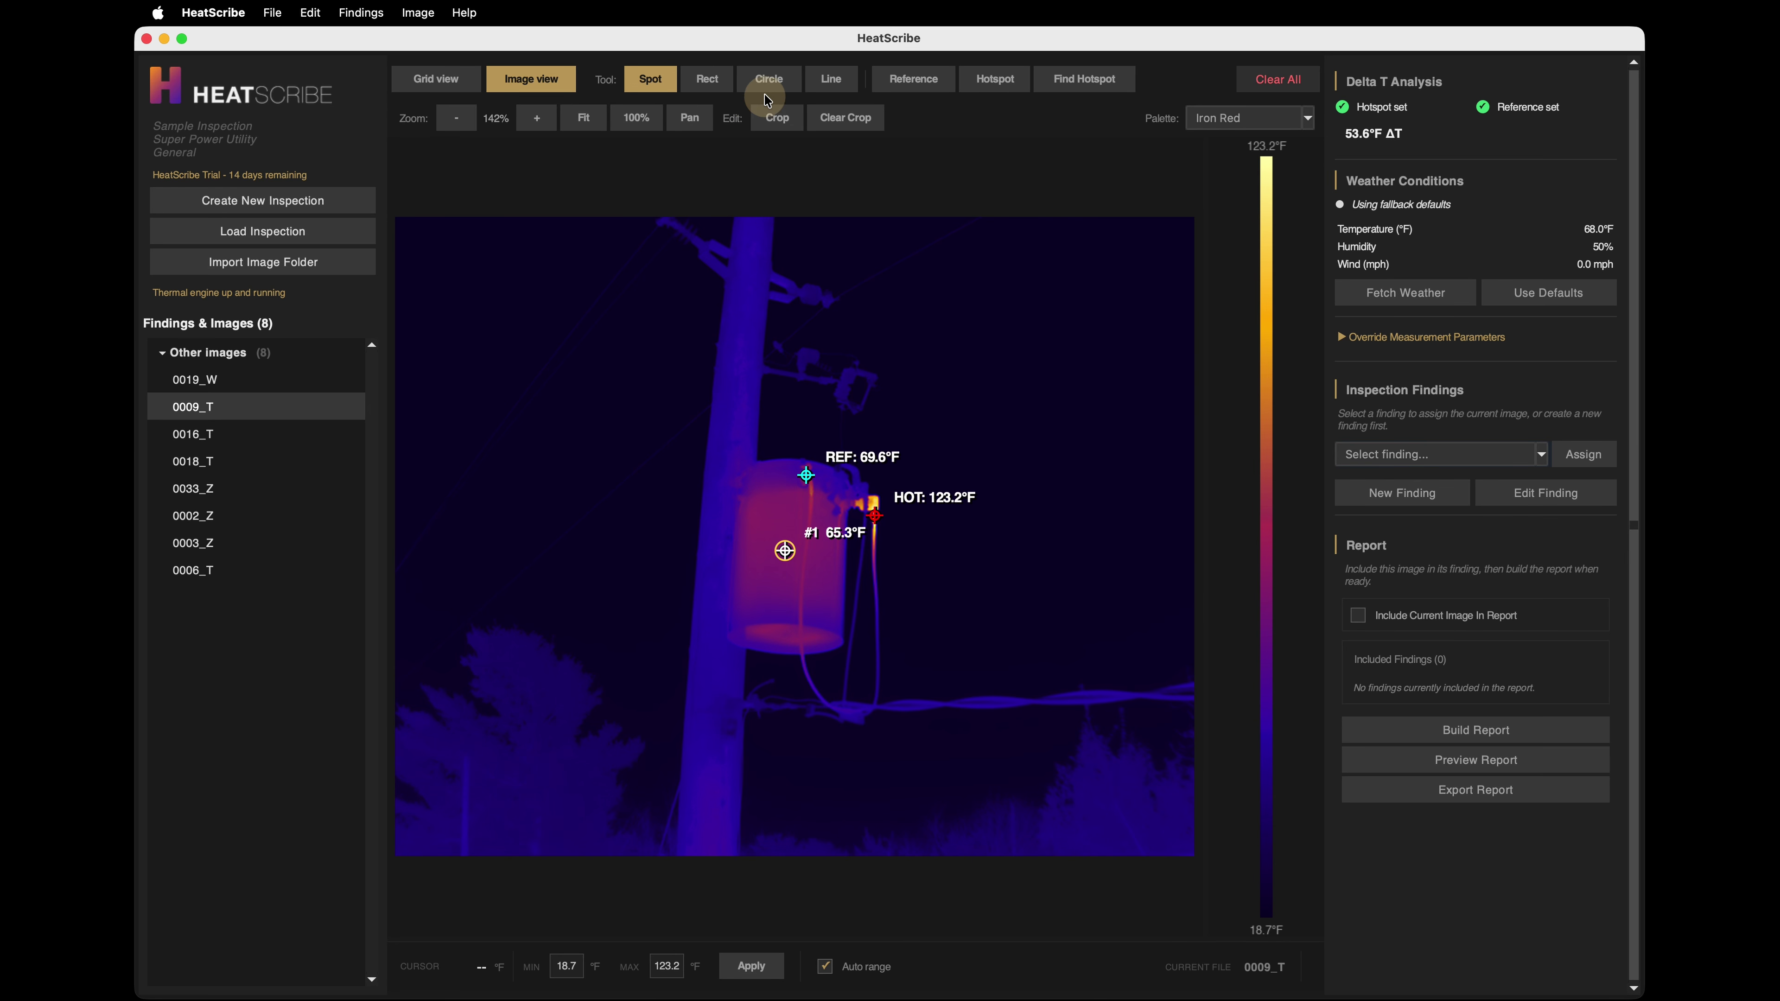
pyautogui.click(768, 79)
pyautogui.moveTo(559, 358); pyautogui.dragTo(778, 580)
pyautogui.moveTo(844, 666); pyautogui.dragTo(936, 703)
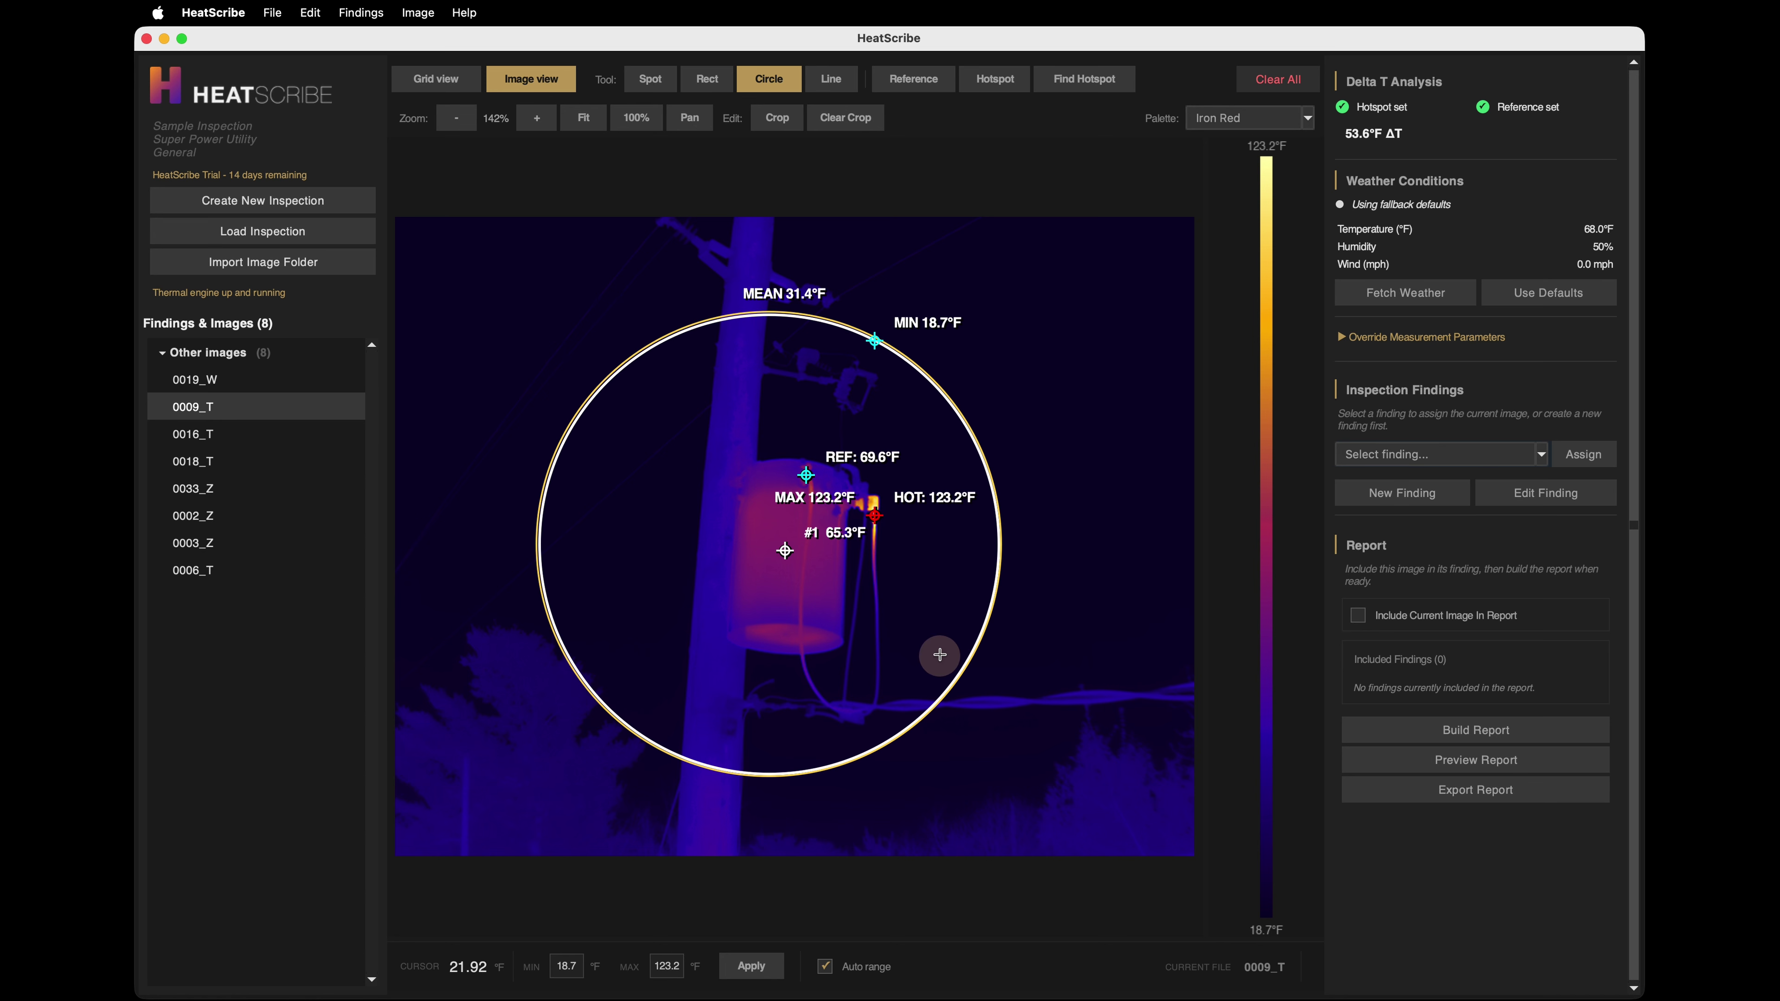
# Delete the circle and the spot measurement on the transformer, and clear all remaining marks from image 0009_T.
pyautogui.rightClick(914, 629)
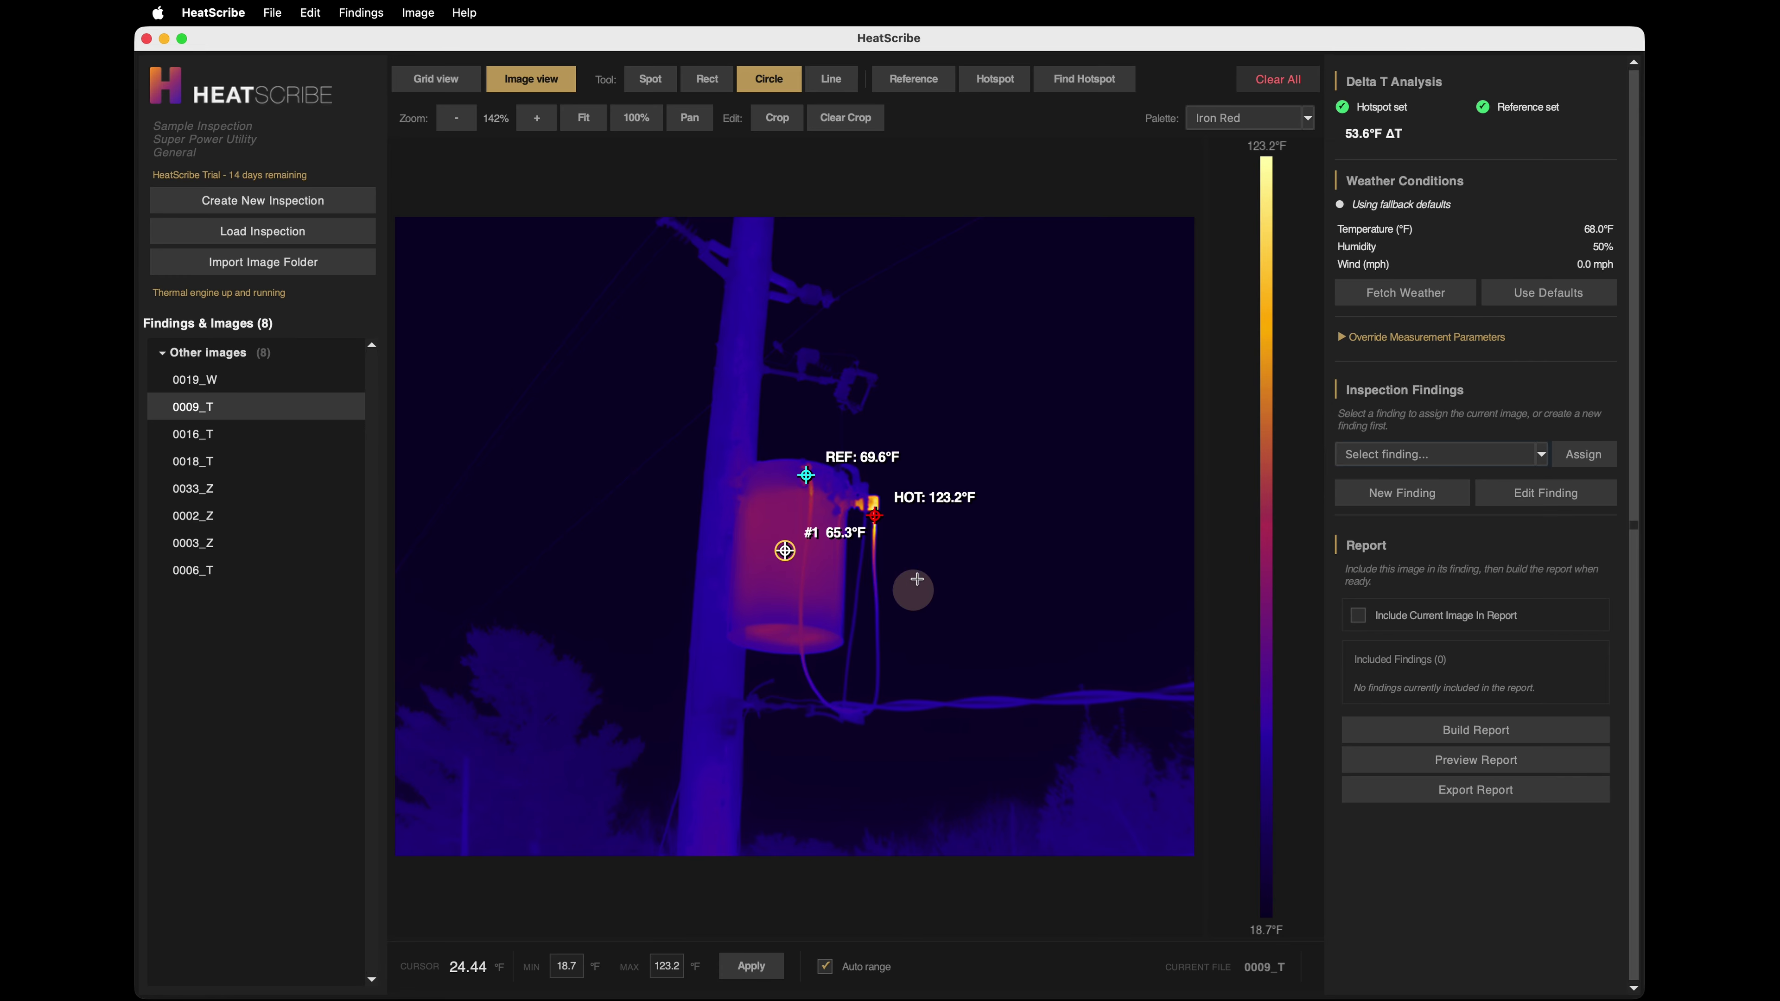
pyautogui.moveTo(784, 551); pyautogui.dragTo(762, 554)
pyautogui.rightClick(762, 556)
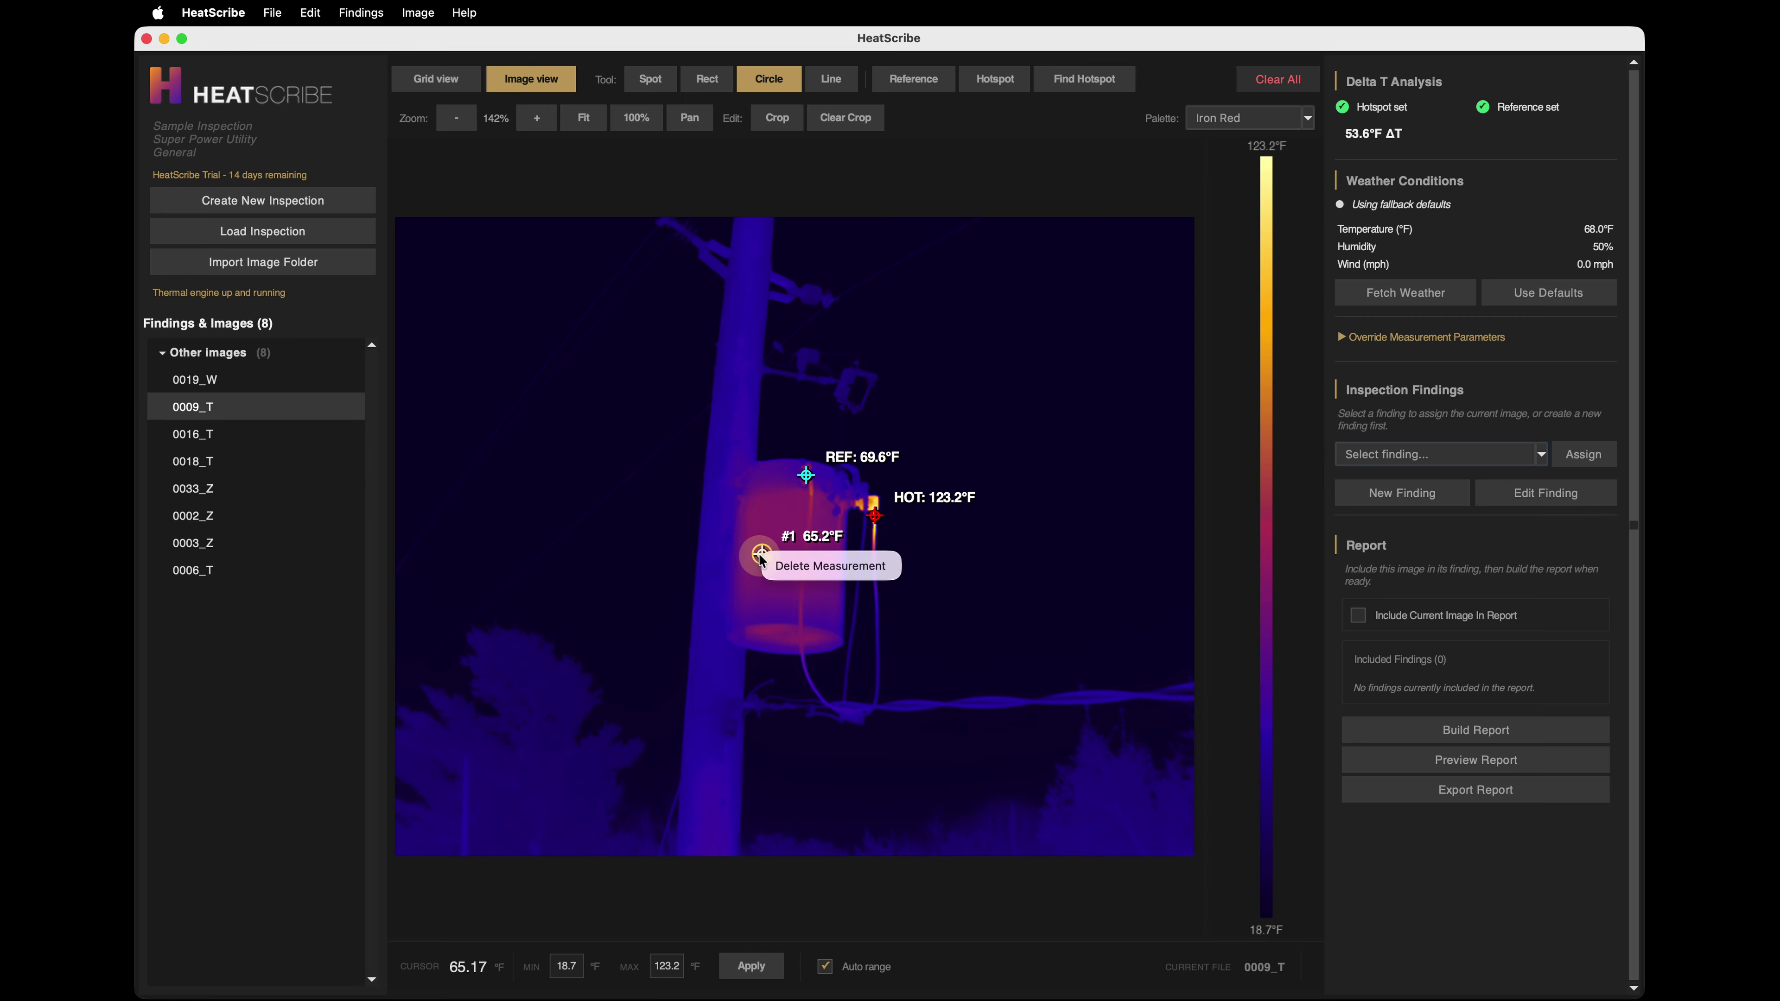
pyautogui.click(1169, 666)
pyautogui.press('Delete')
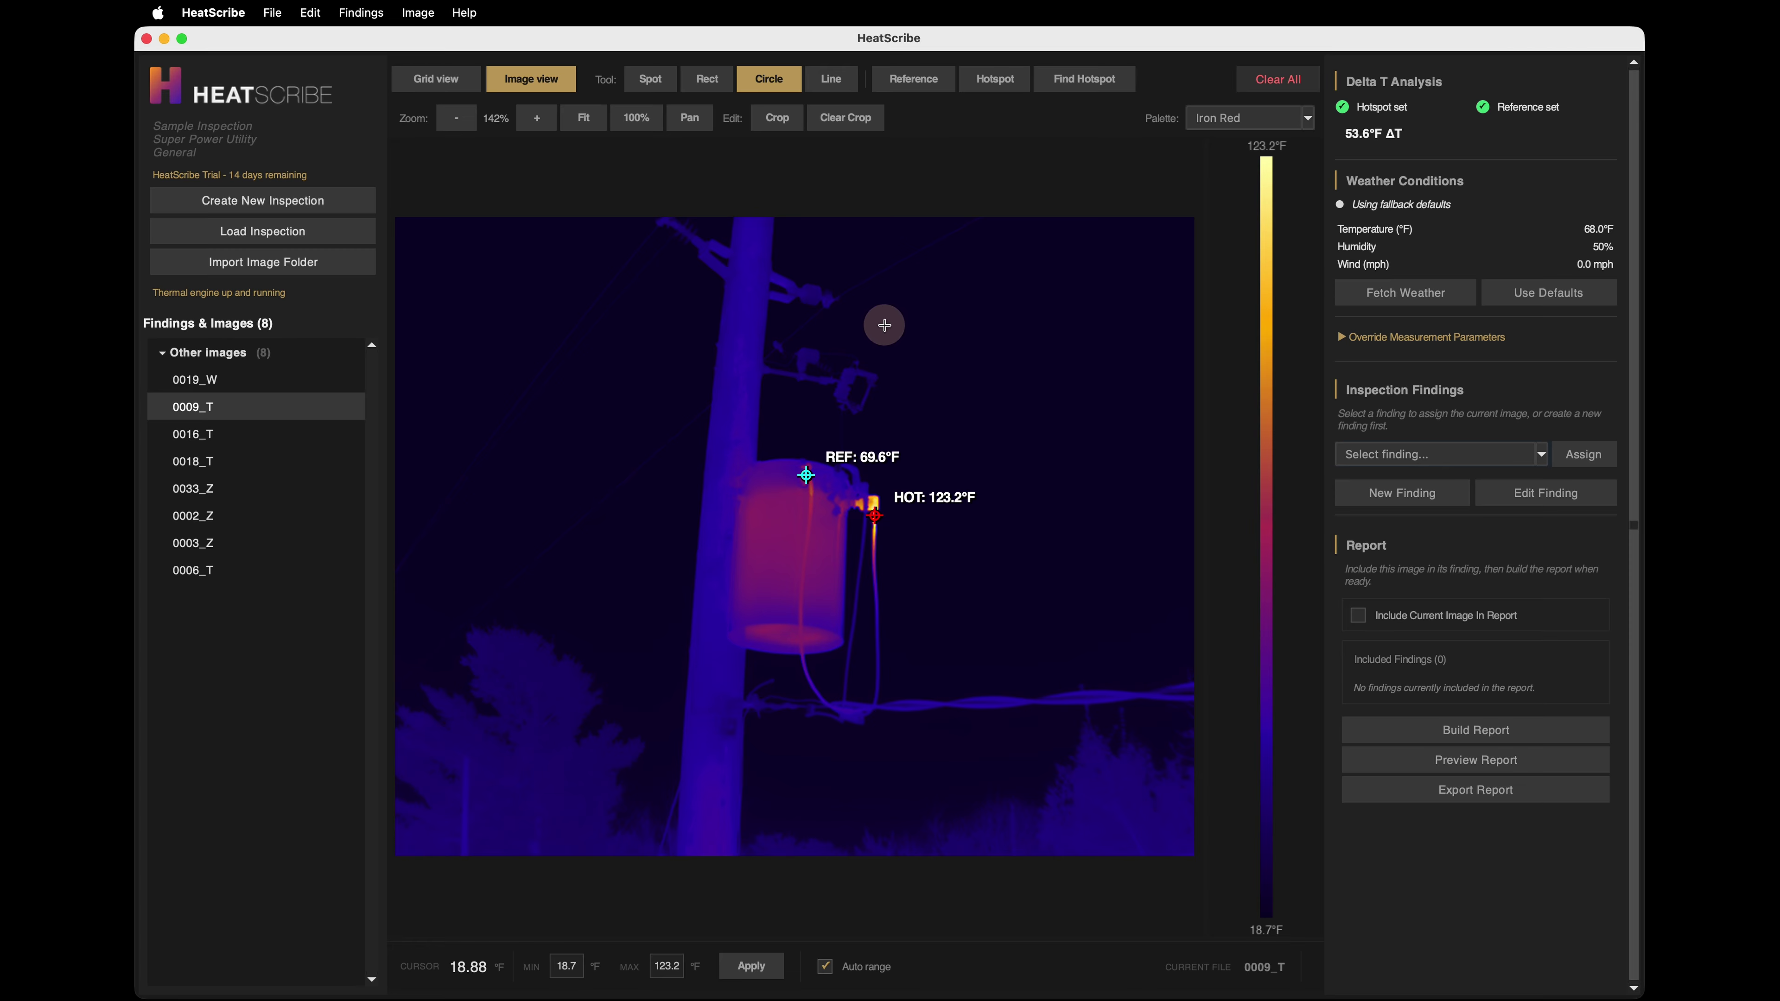
pyautogui.click(1268, 80)
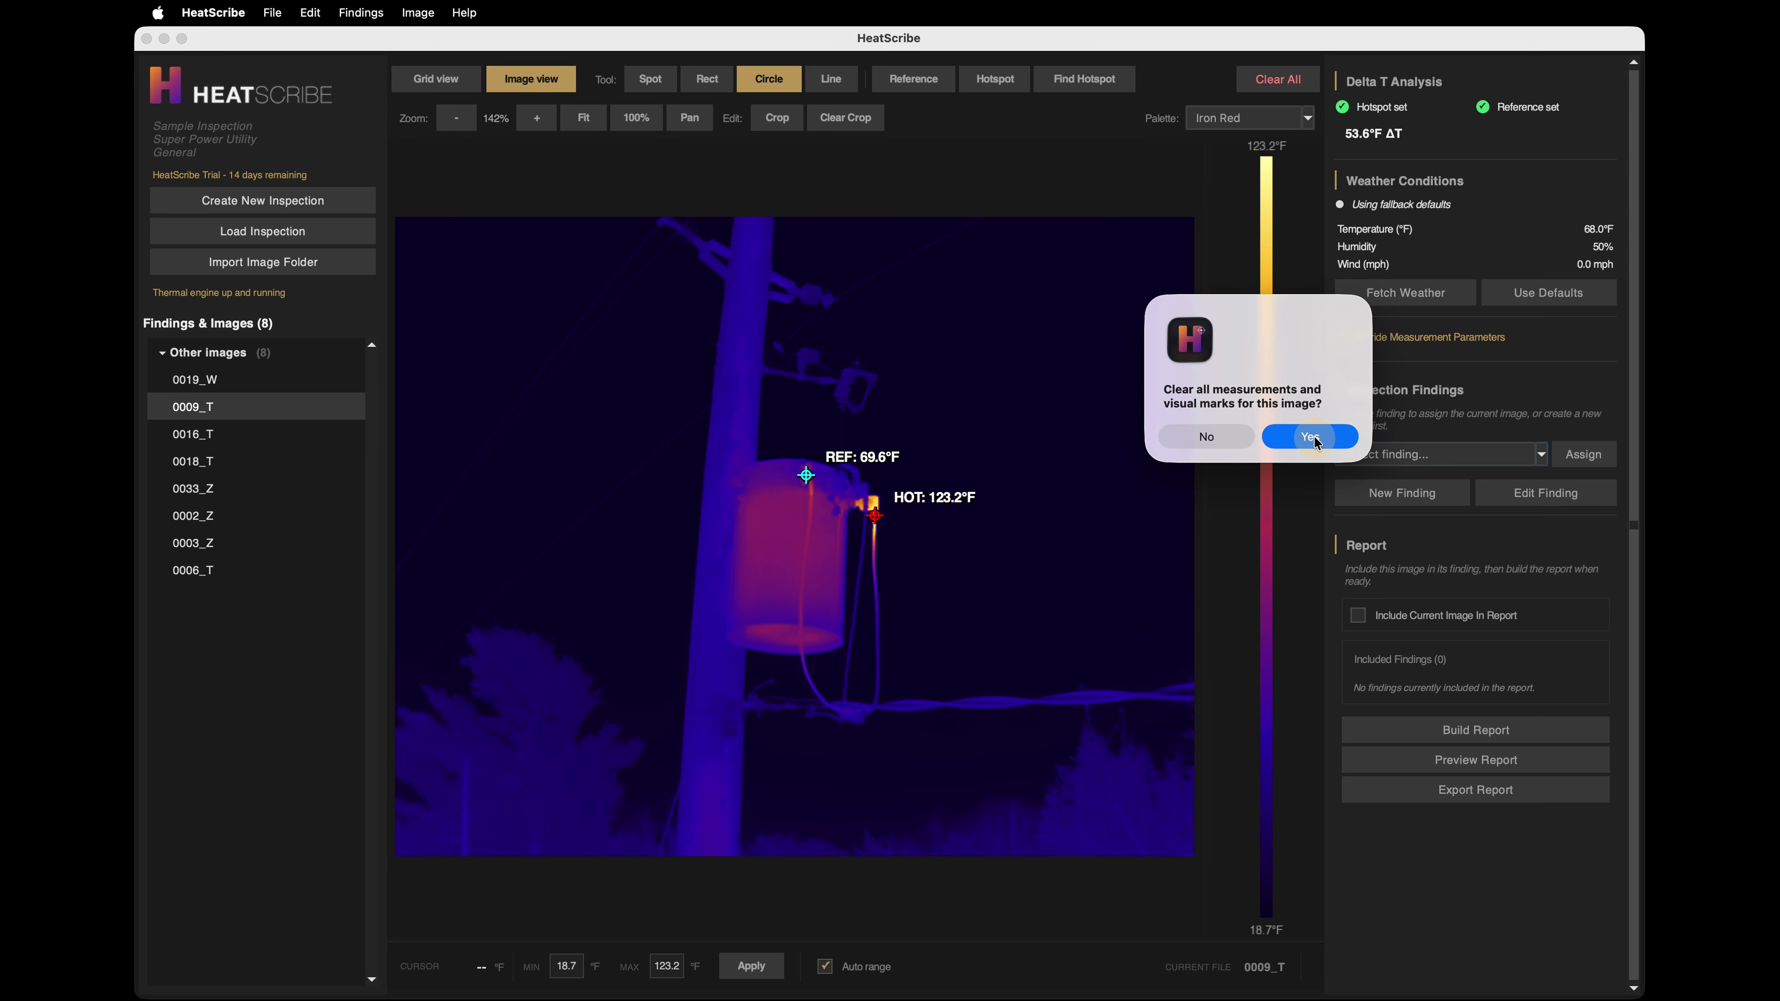
pyautogui.click(1310, 437)
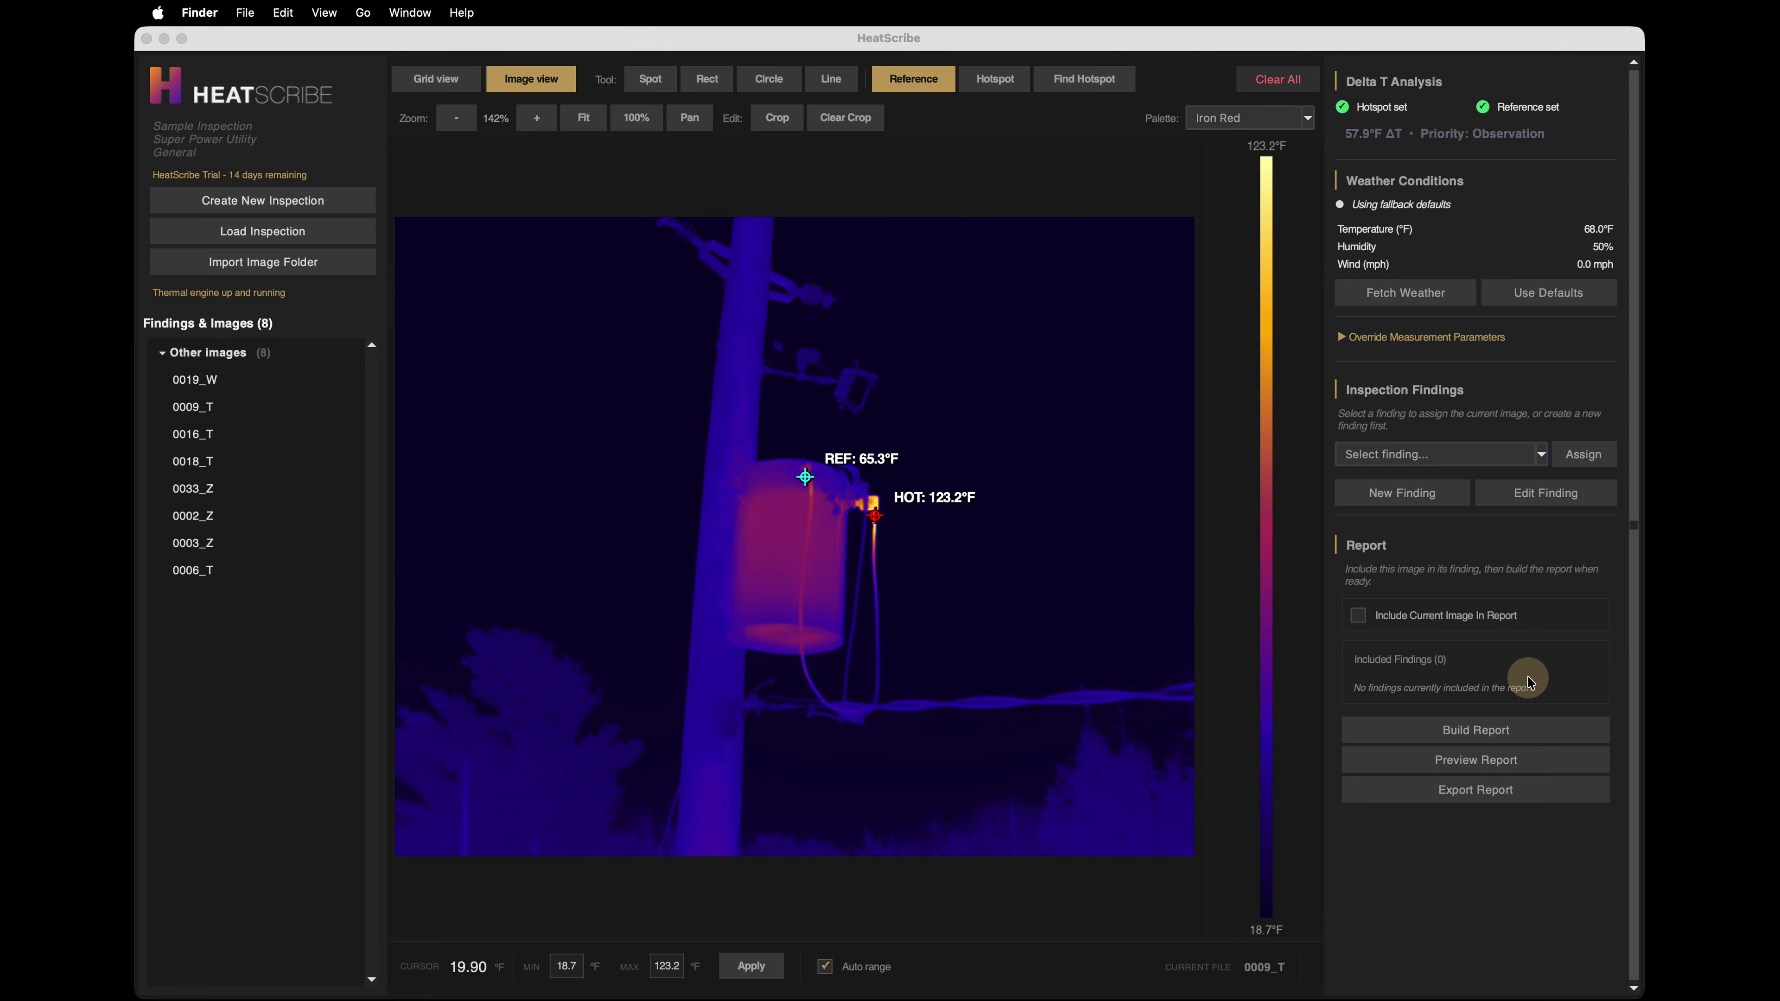
# Clear the existing marks, find the hotspot automatically and place a reference point at the transformer's upper edge.
pyautogui.click(1166, 229)
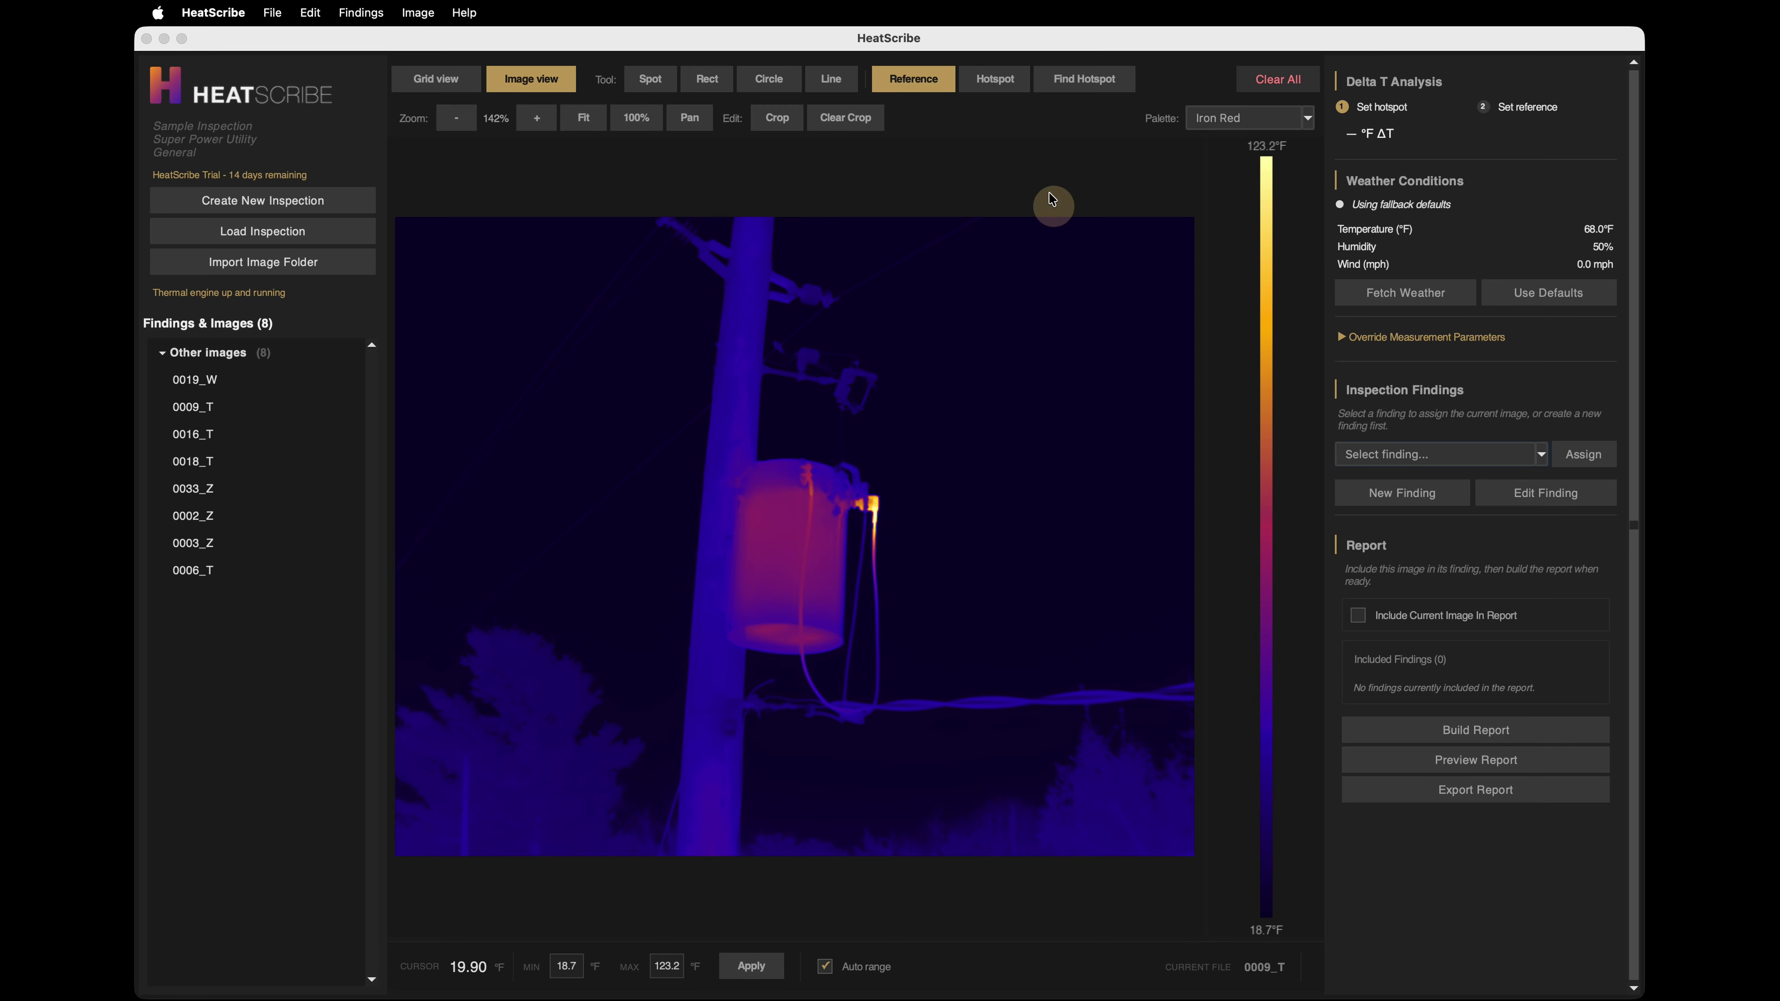
pyautogui.click(1073, 78)
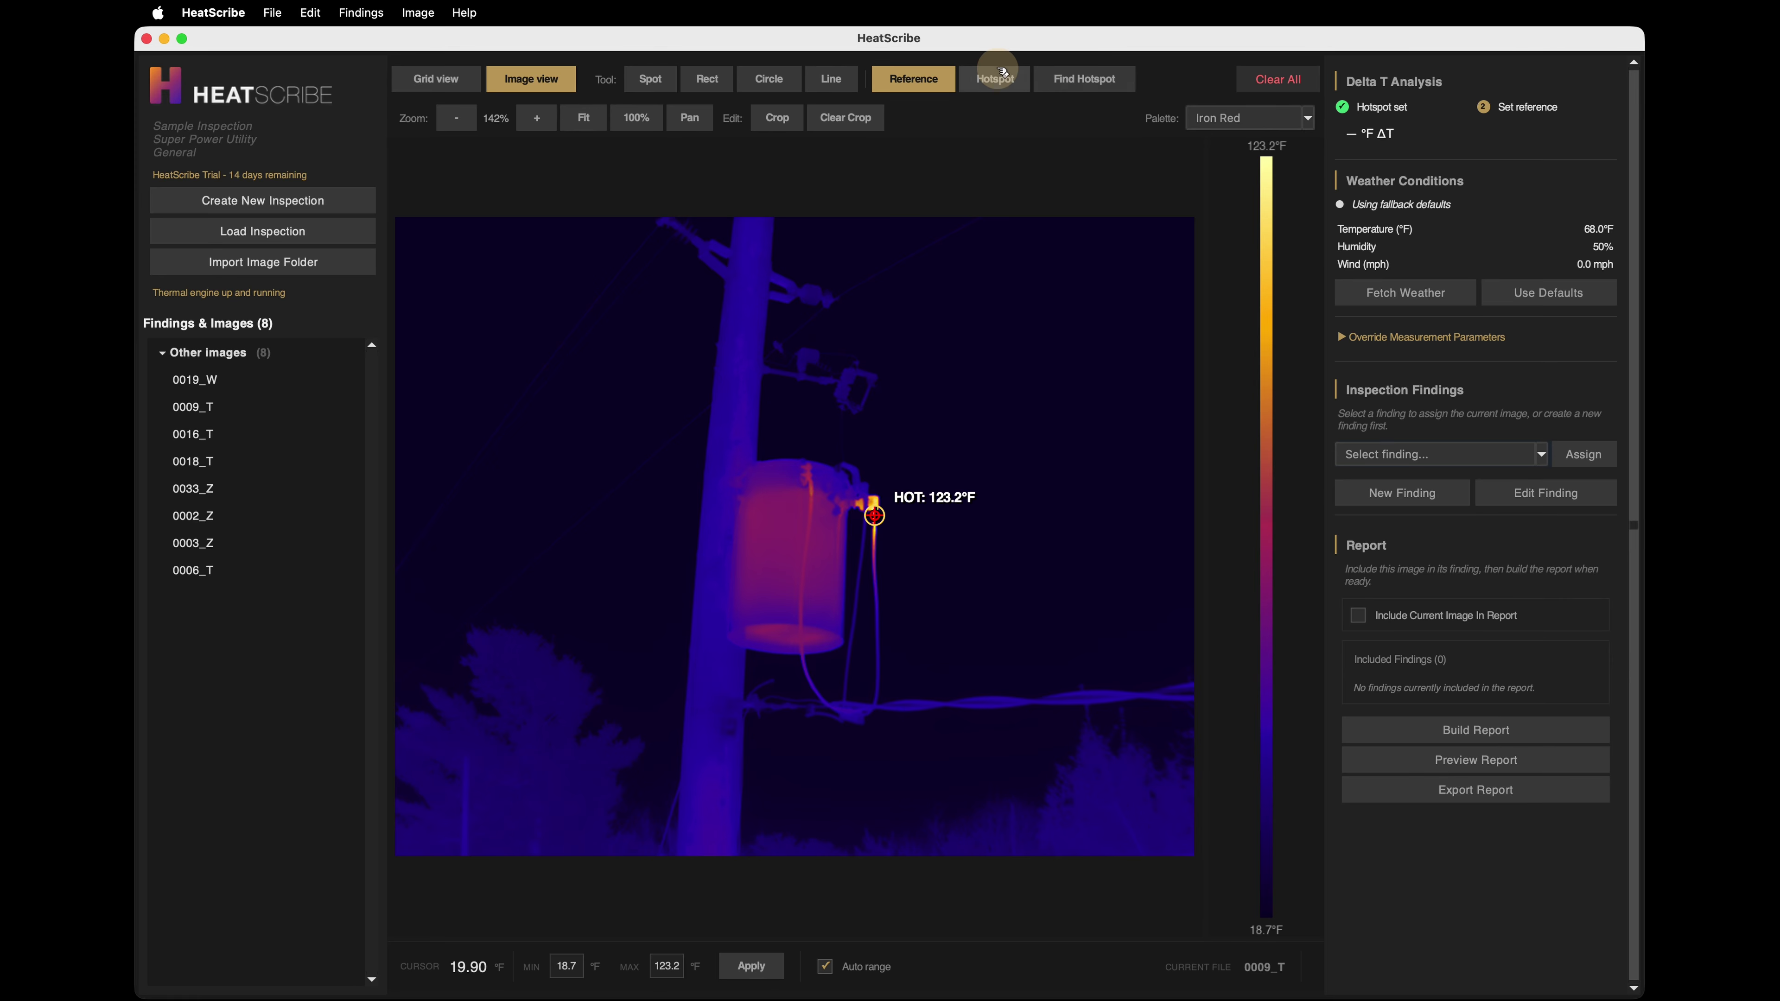
pyautogui.click(805, 475)
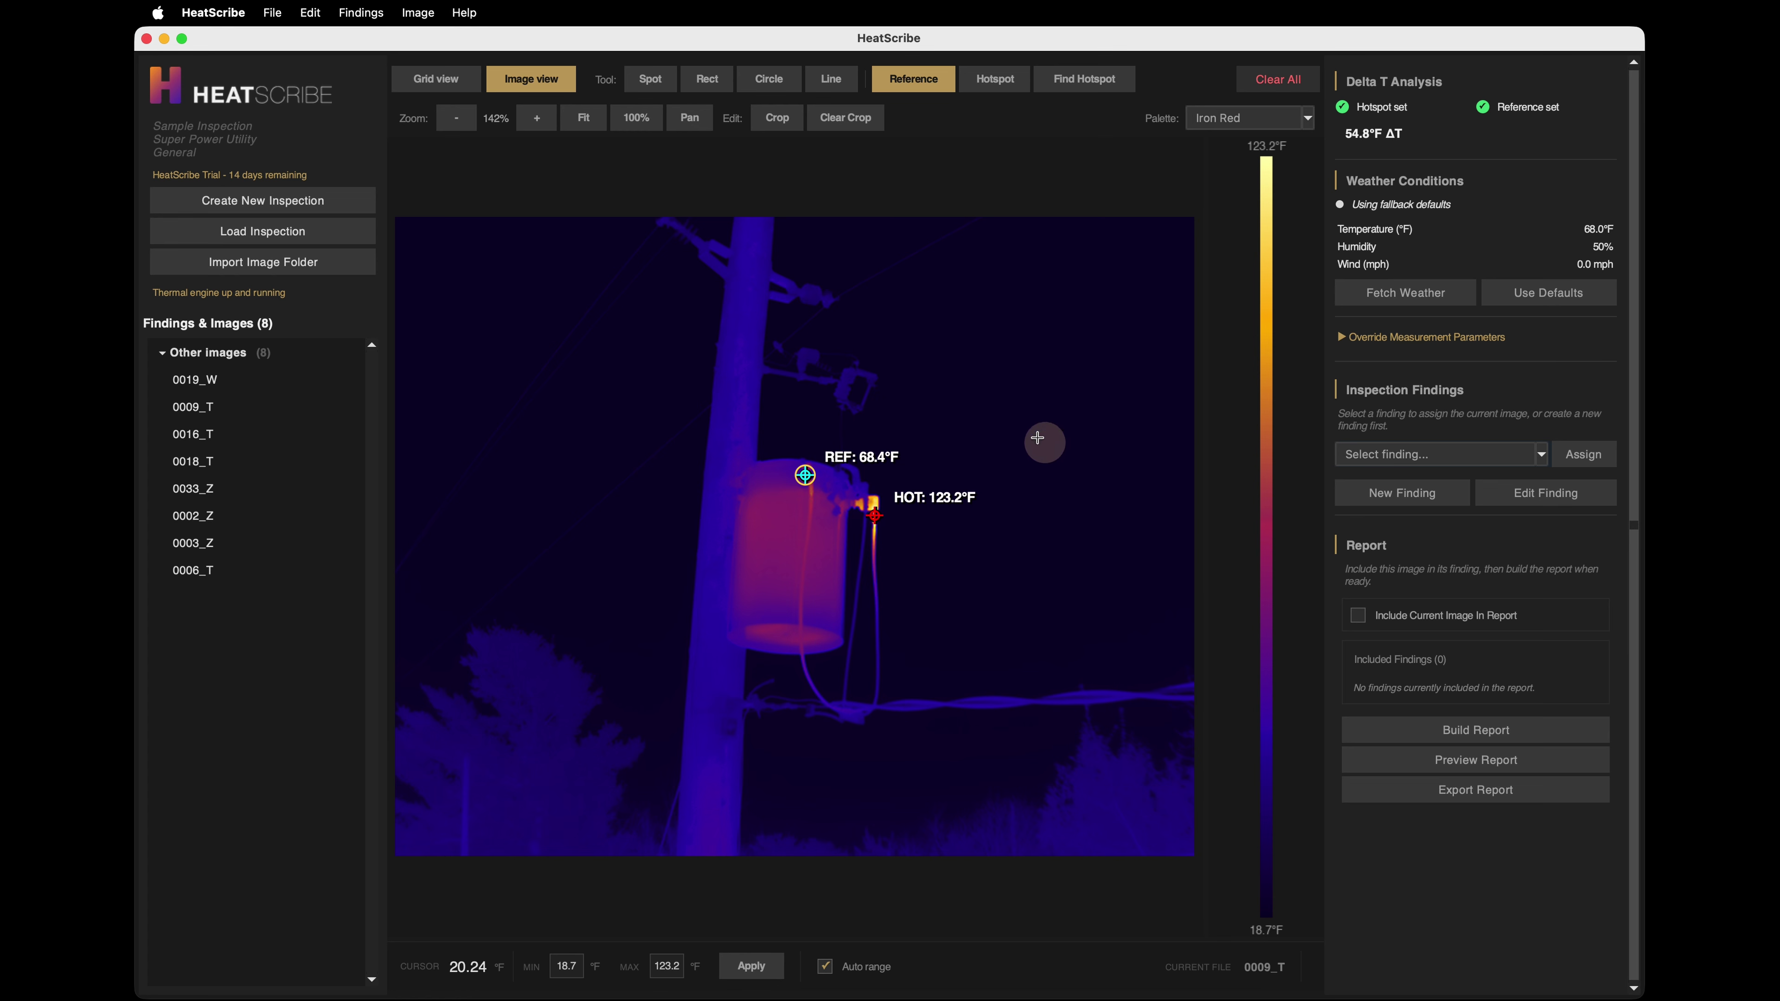
# Start a new inspection finding and name it "Elevated Connector Temp".
pyautogui.click(1402, 492)
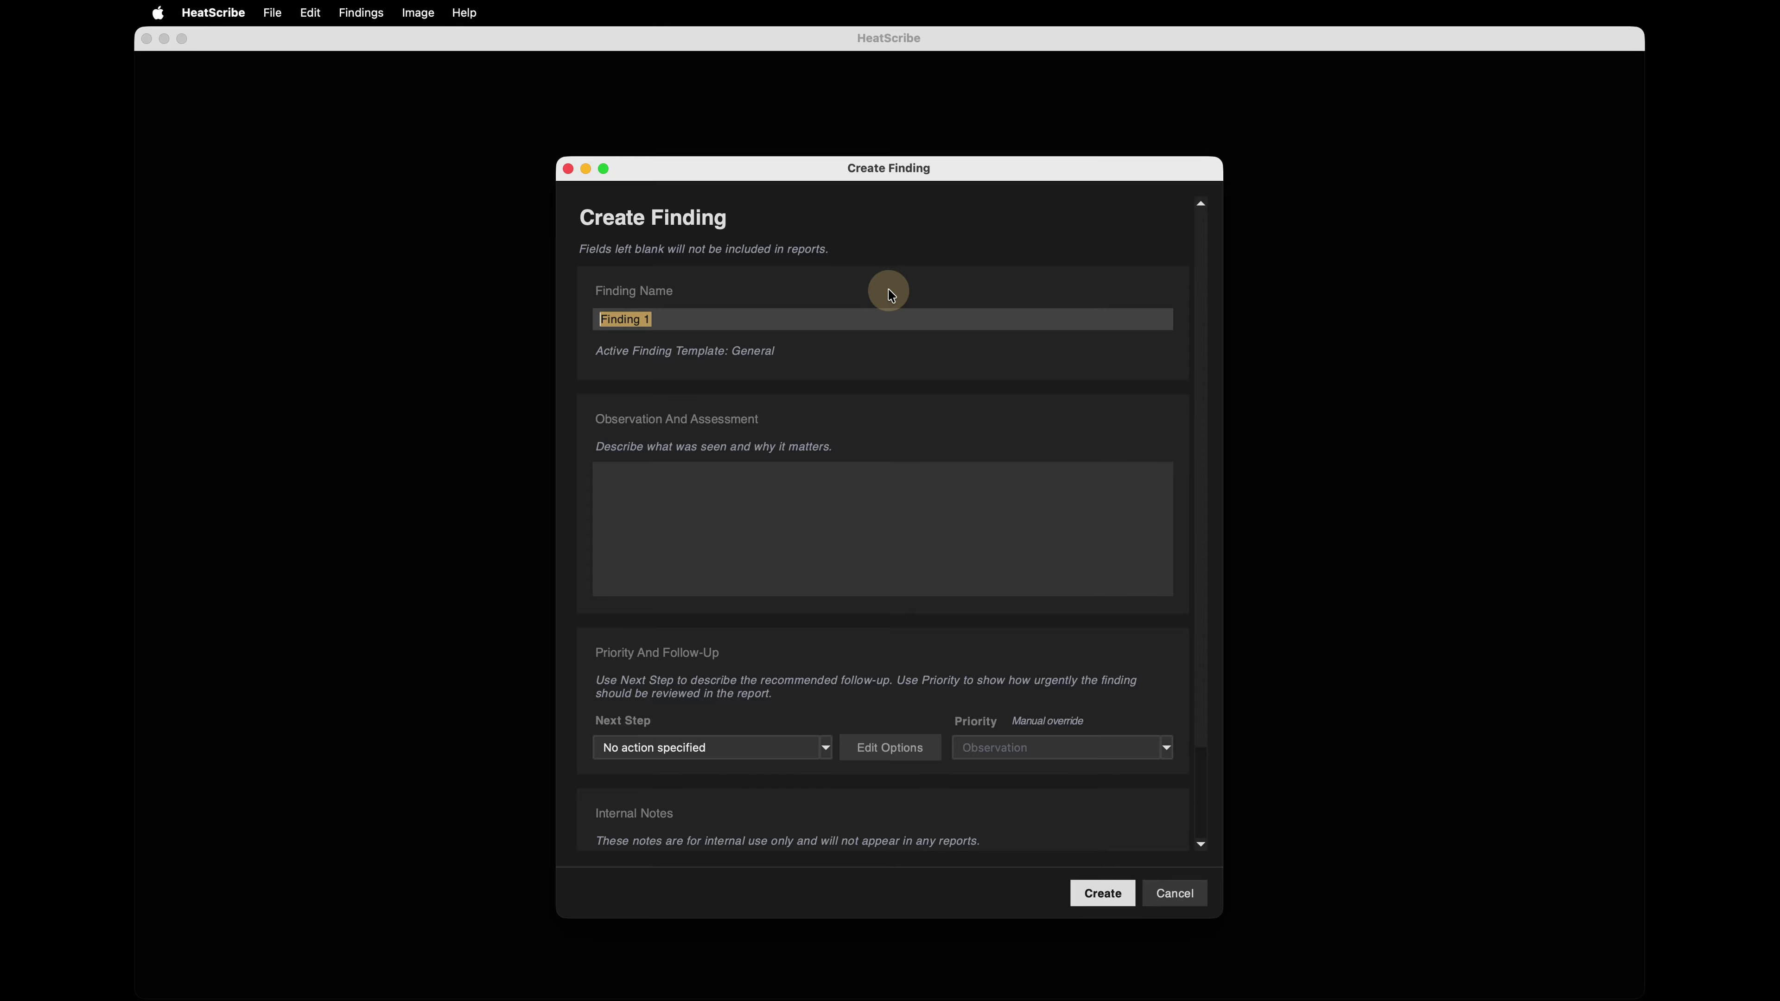
pyautogui.click(690, 314)
pyautogui.tripleClick(680, 315)
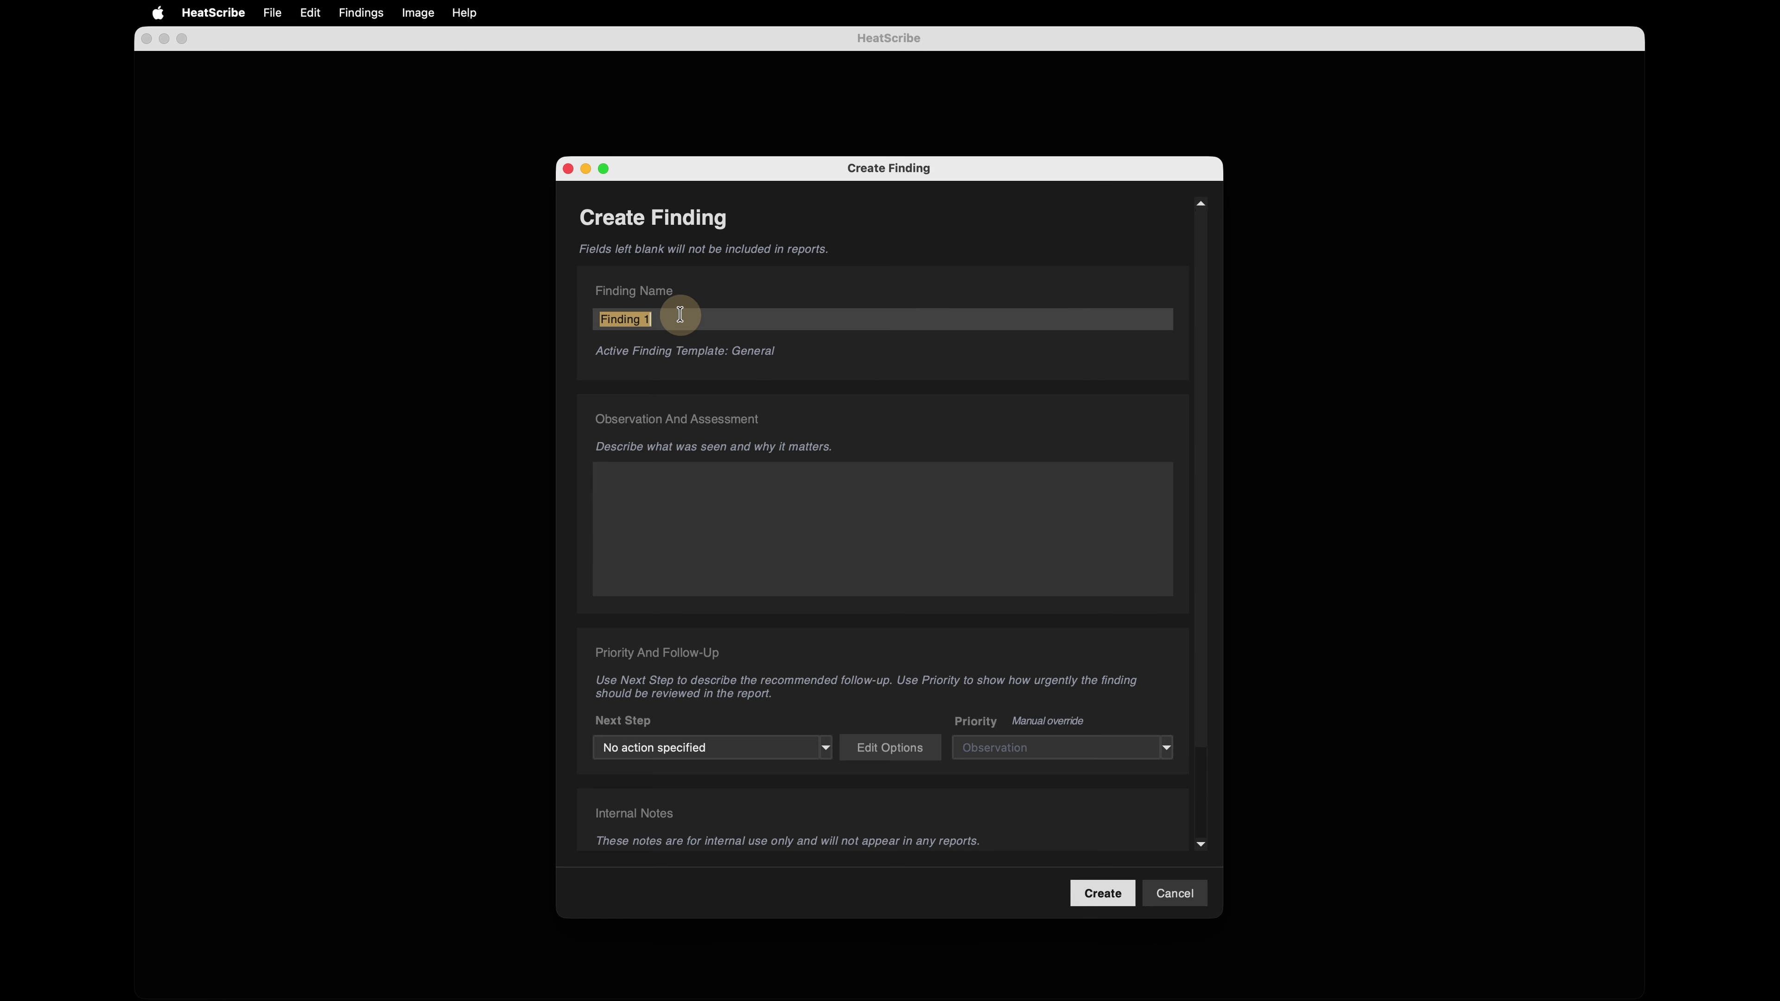
pyautogui.write('Elevated Connector Temp')
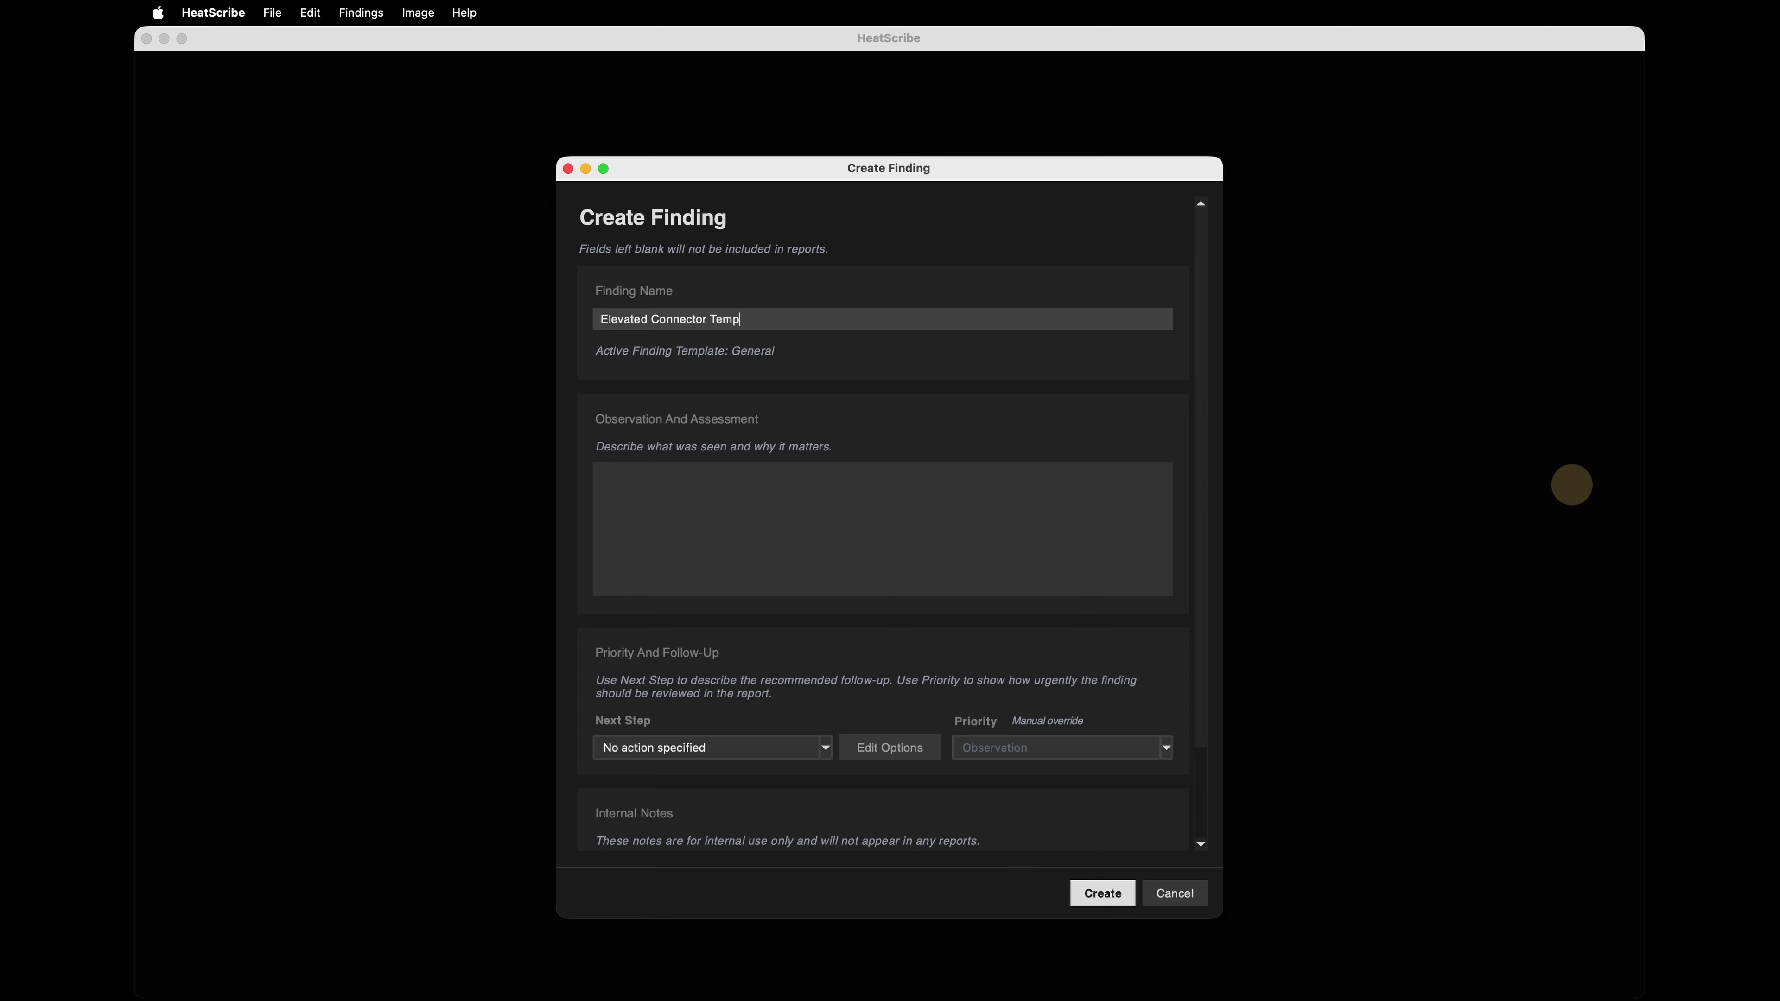
# Fill in the finding's observation using the TextEdit text about one transformer connector's elevated temperature, consistent with increased electrical resistance at the connection.
pyautogui.press('super+Tab')
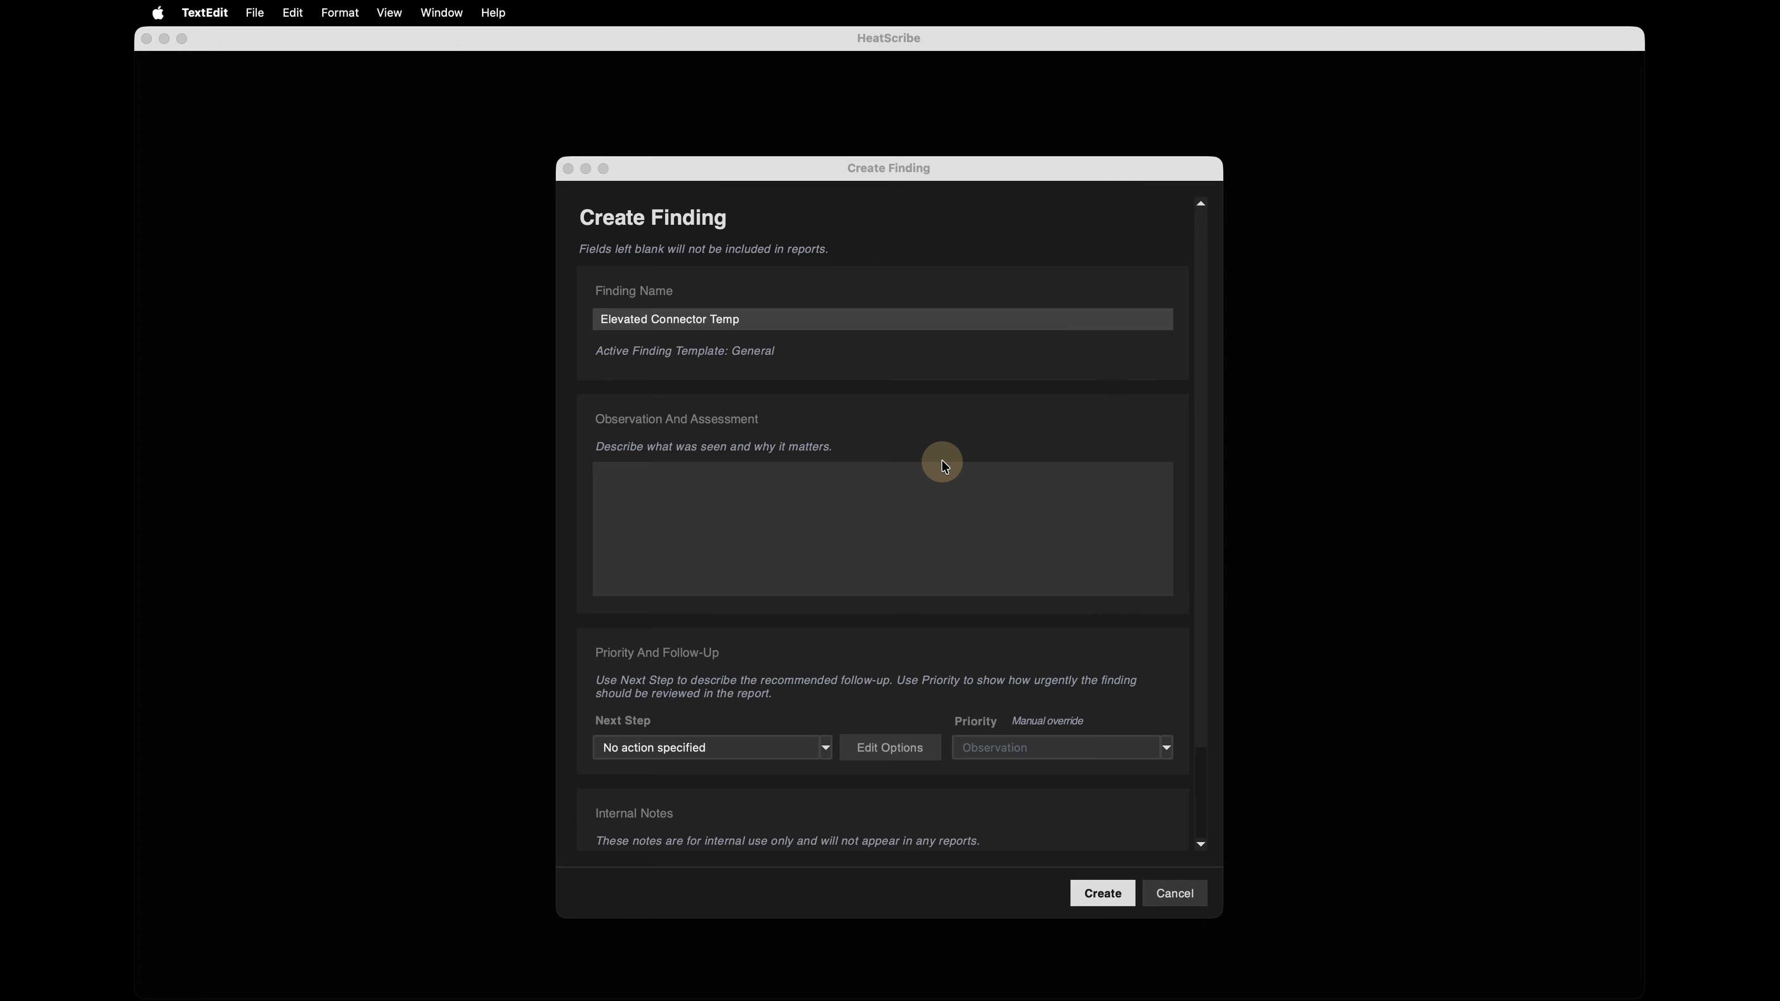
pyautogui.click(696, 493)
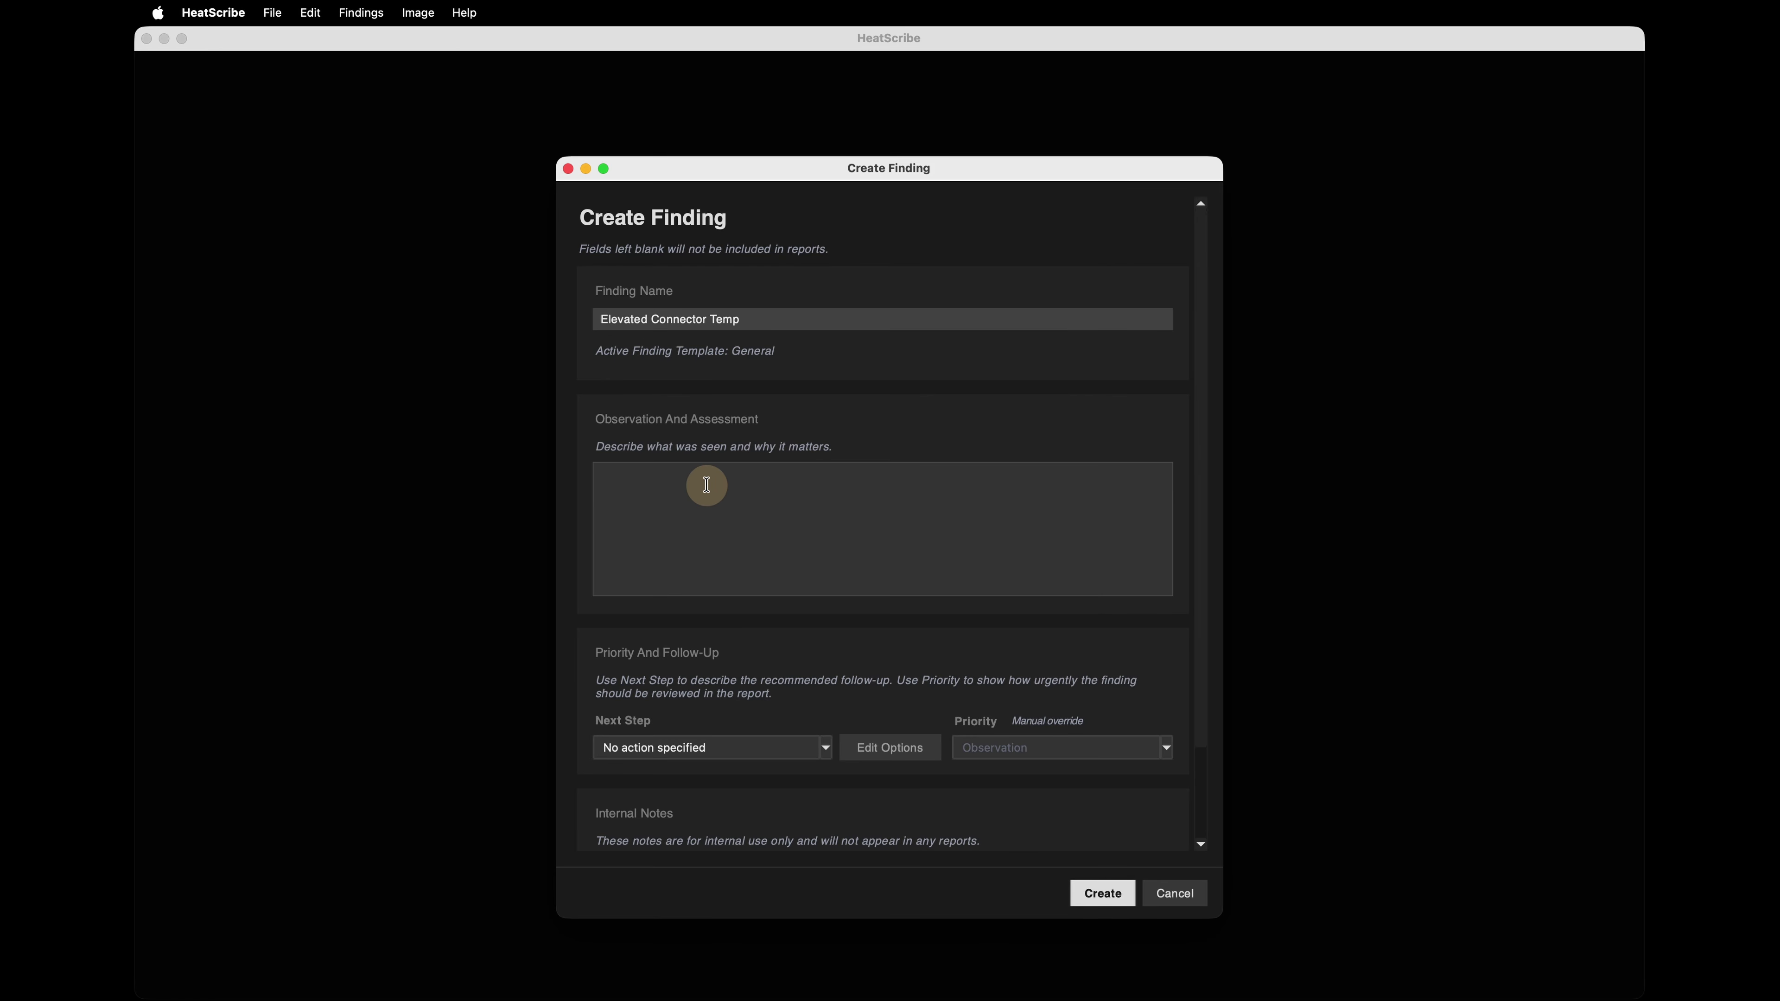
pyautogui.write('Thermal imaging identified an elevated temperature at one connector on the transformer. The connector is noticeably hotter than adjacent comparable components under the same apparent load and environmental conditions. The temperature pattern is consistent with increased electrical resistance at the connection')
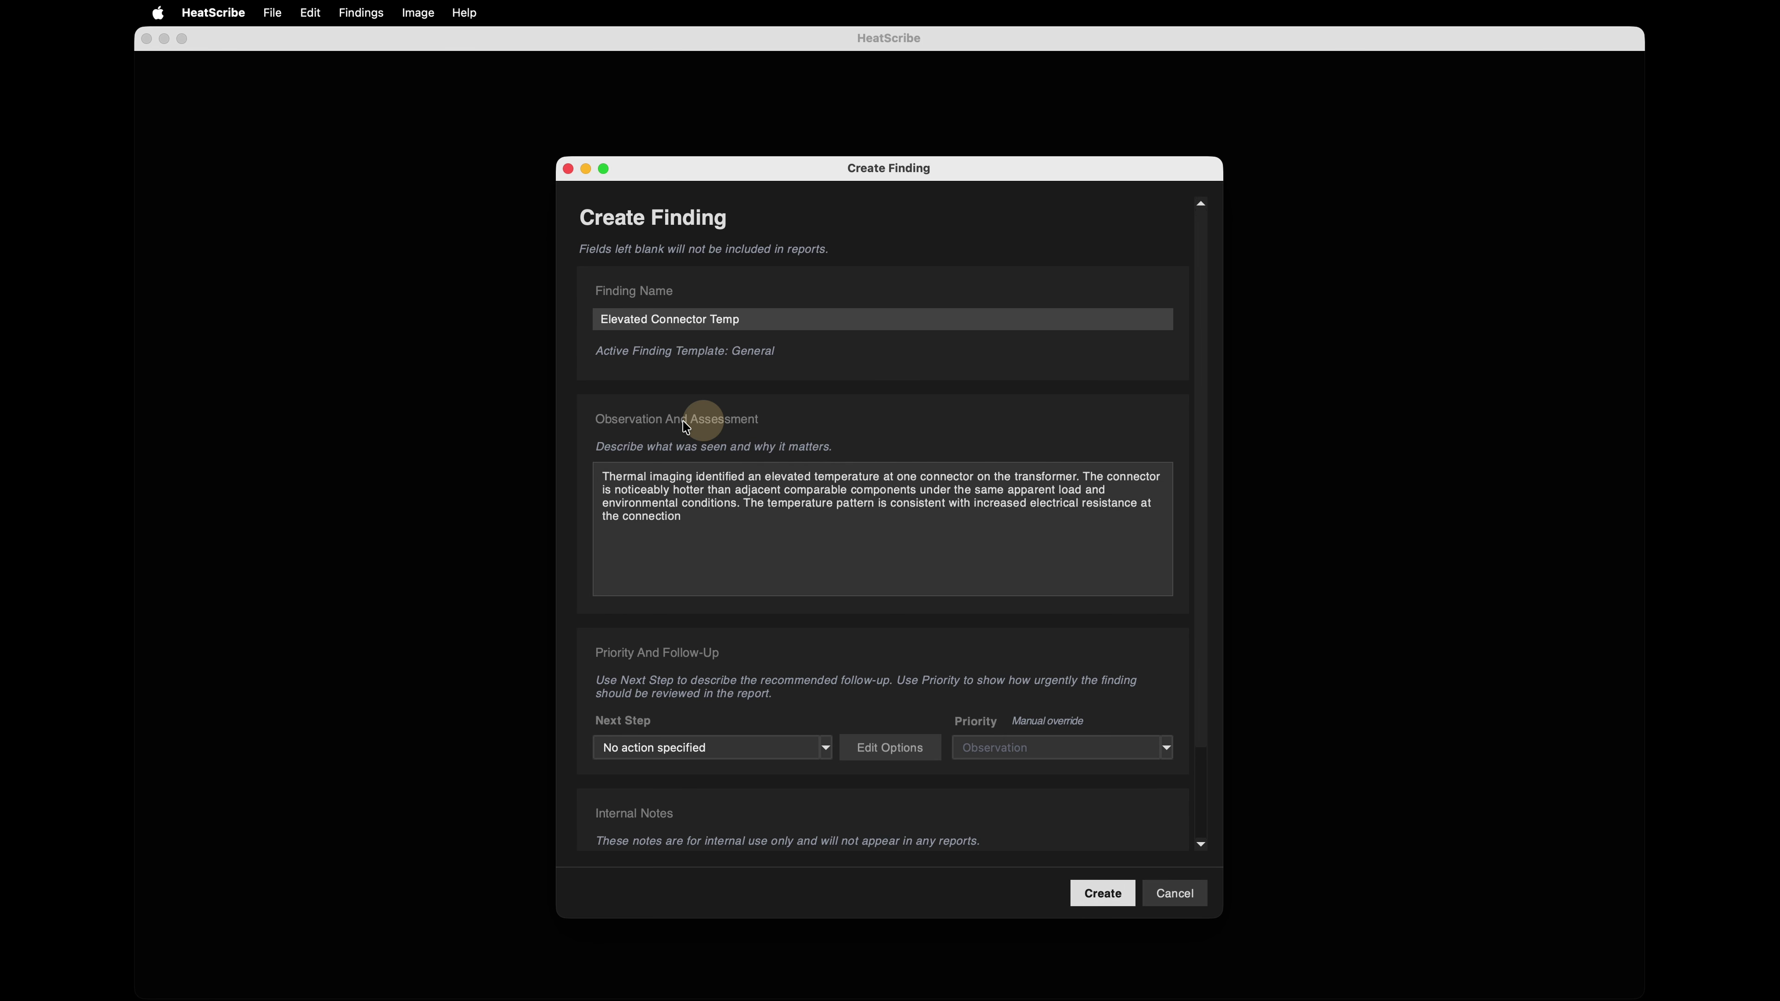
# Set the finding's next step to "Further evaluation by qualified expert" and its priority to High, and create the finding.
pyautogui.scroll(-3, 789, 524)
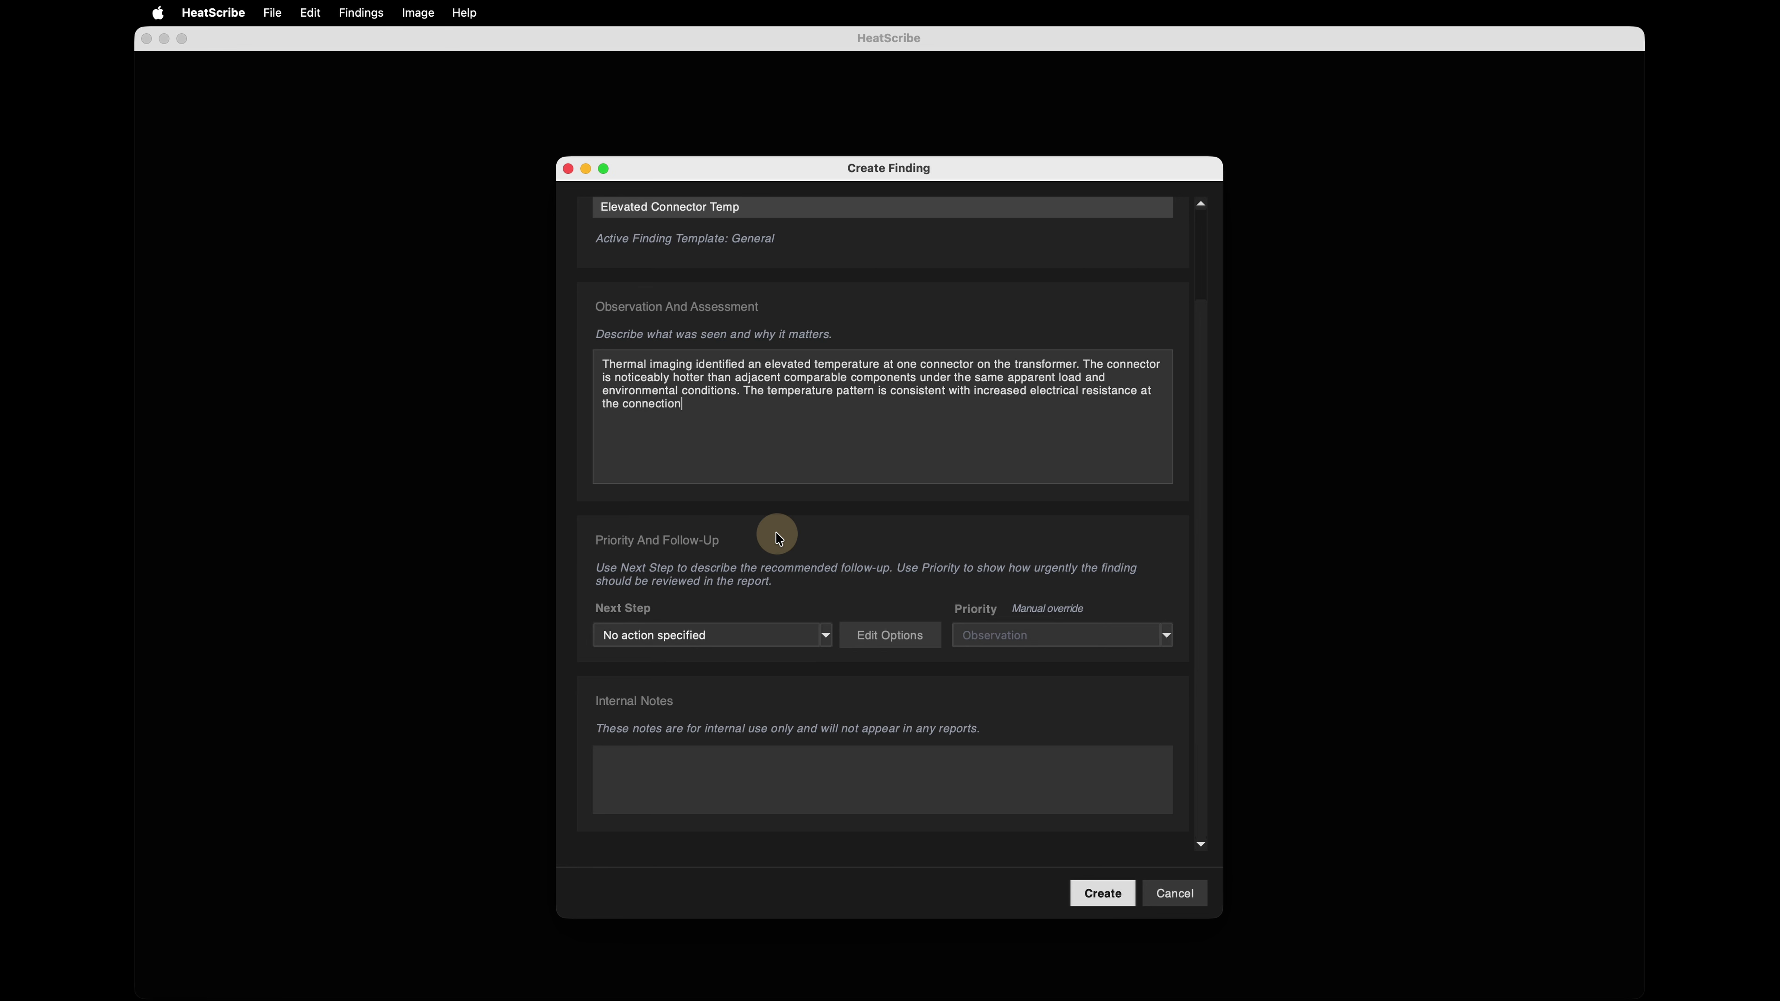
pyautogui.click(826, 636)
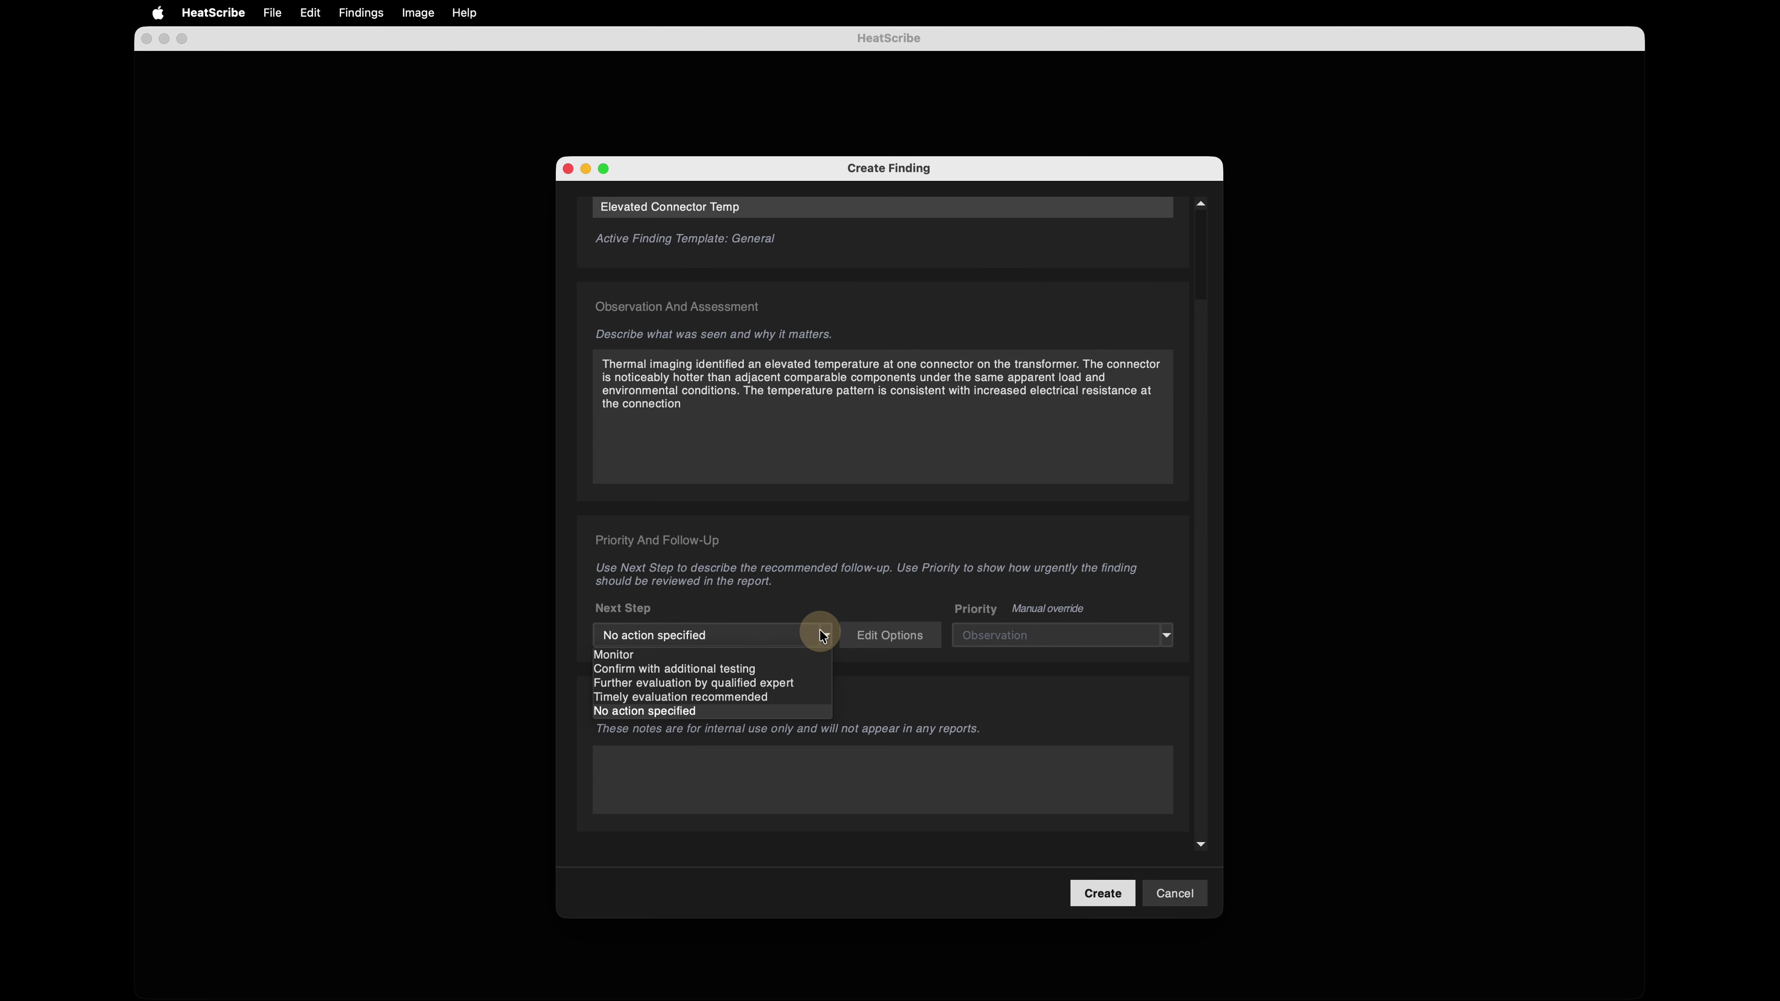
pyautogui.click(774, 684)
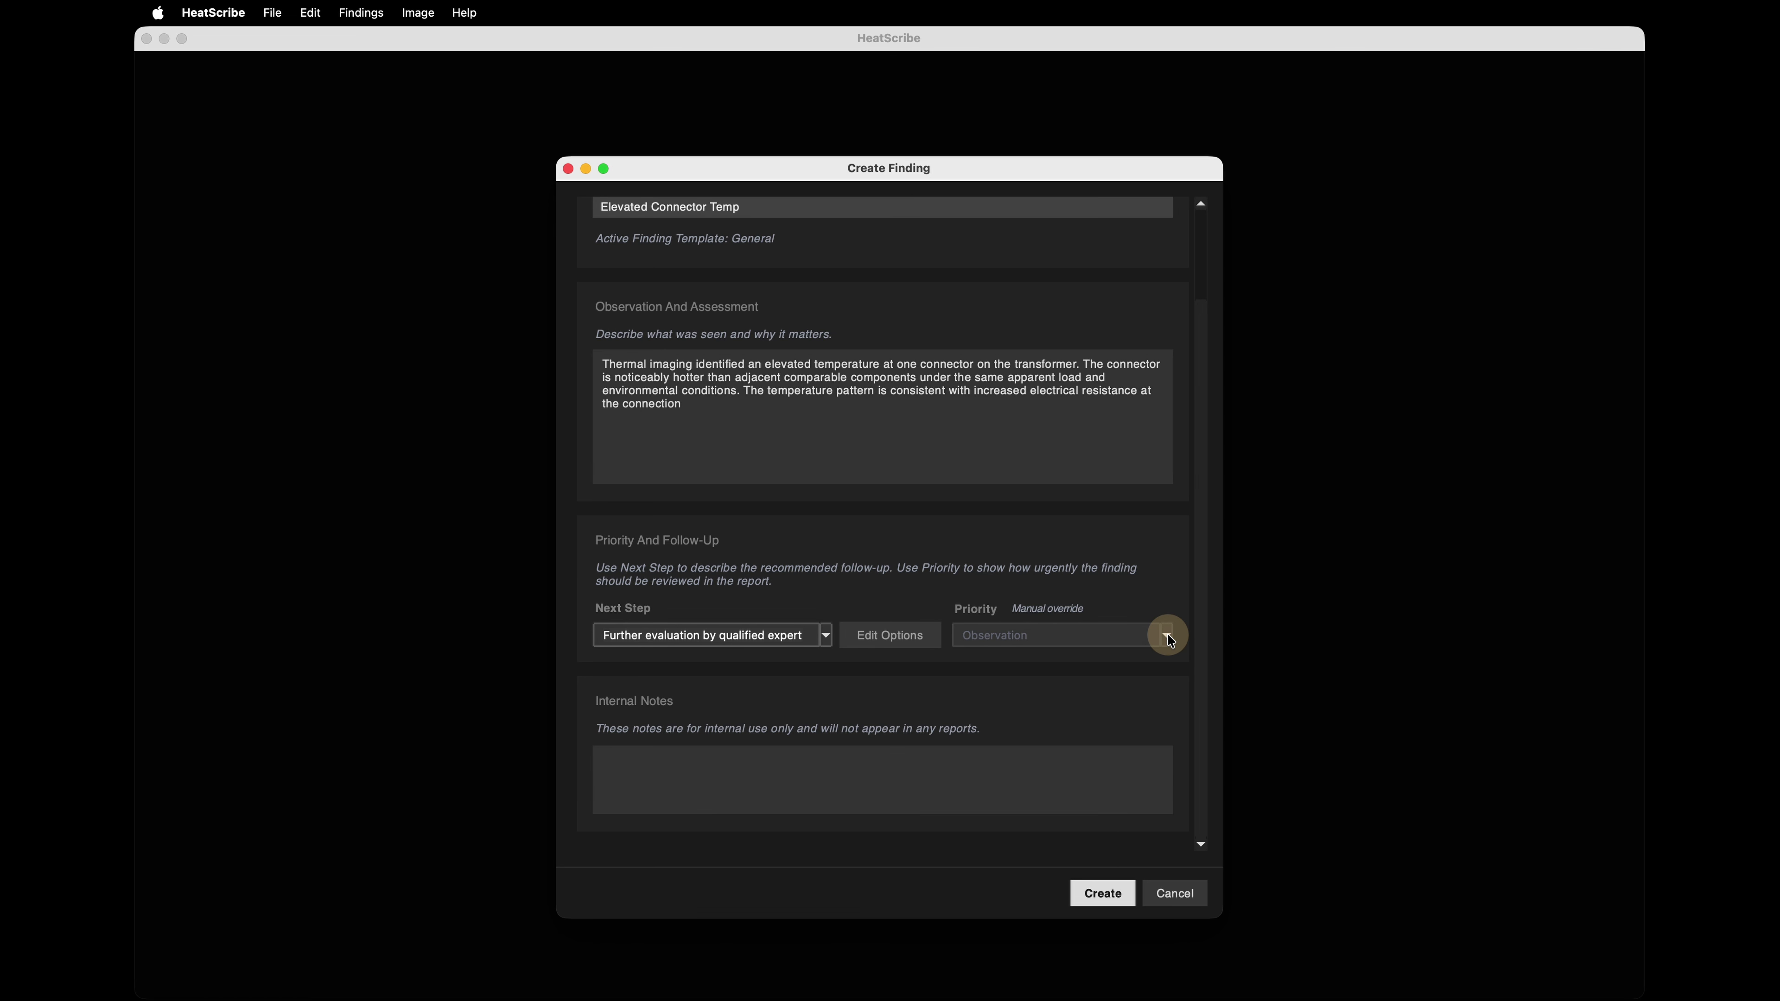
pyautogui.click(1168, 636)
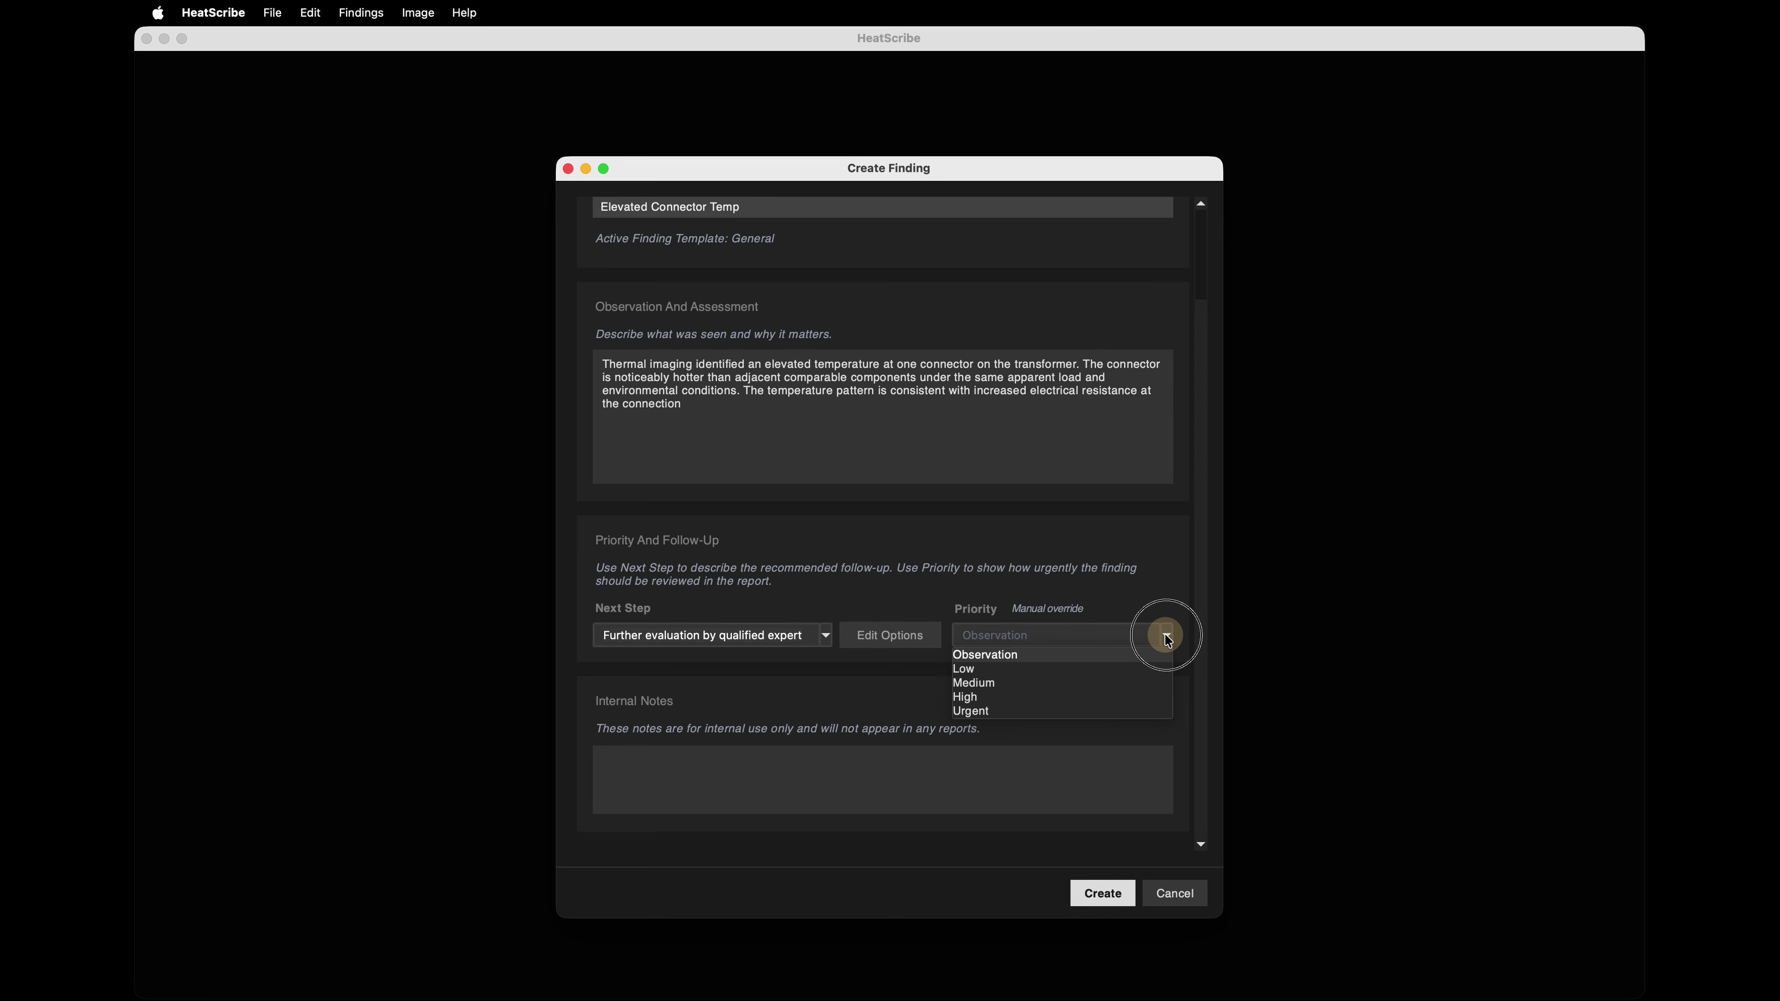
pyautogui.click(972, 698)
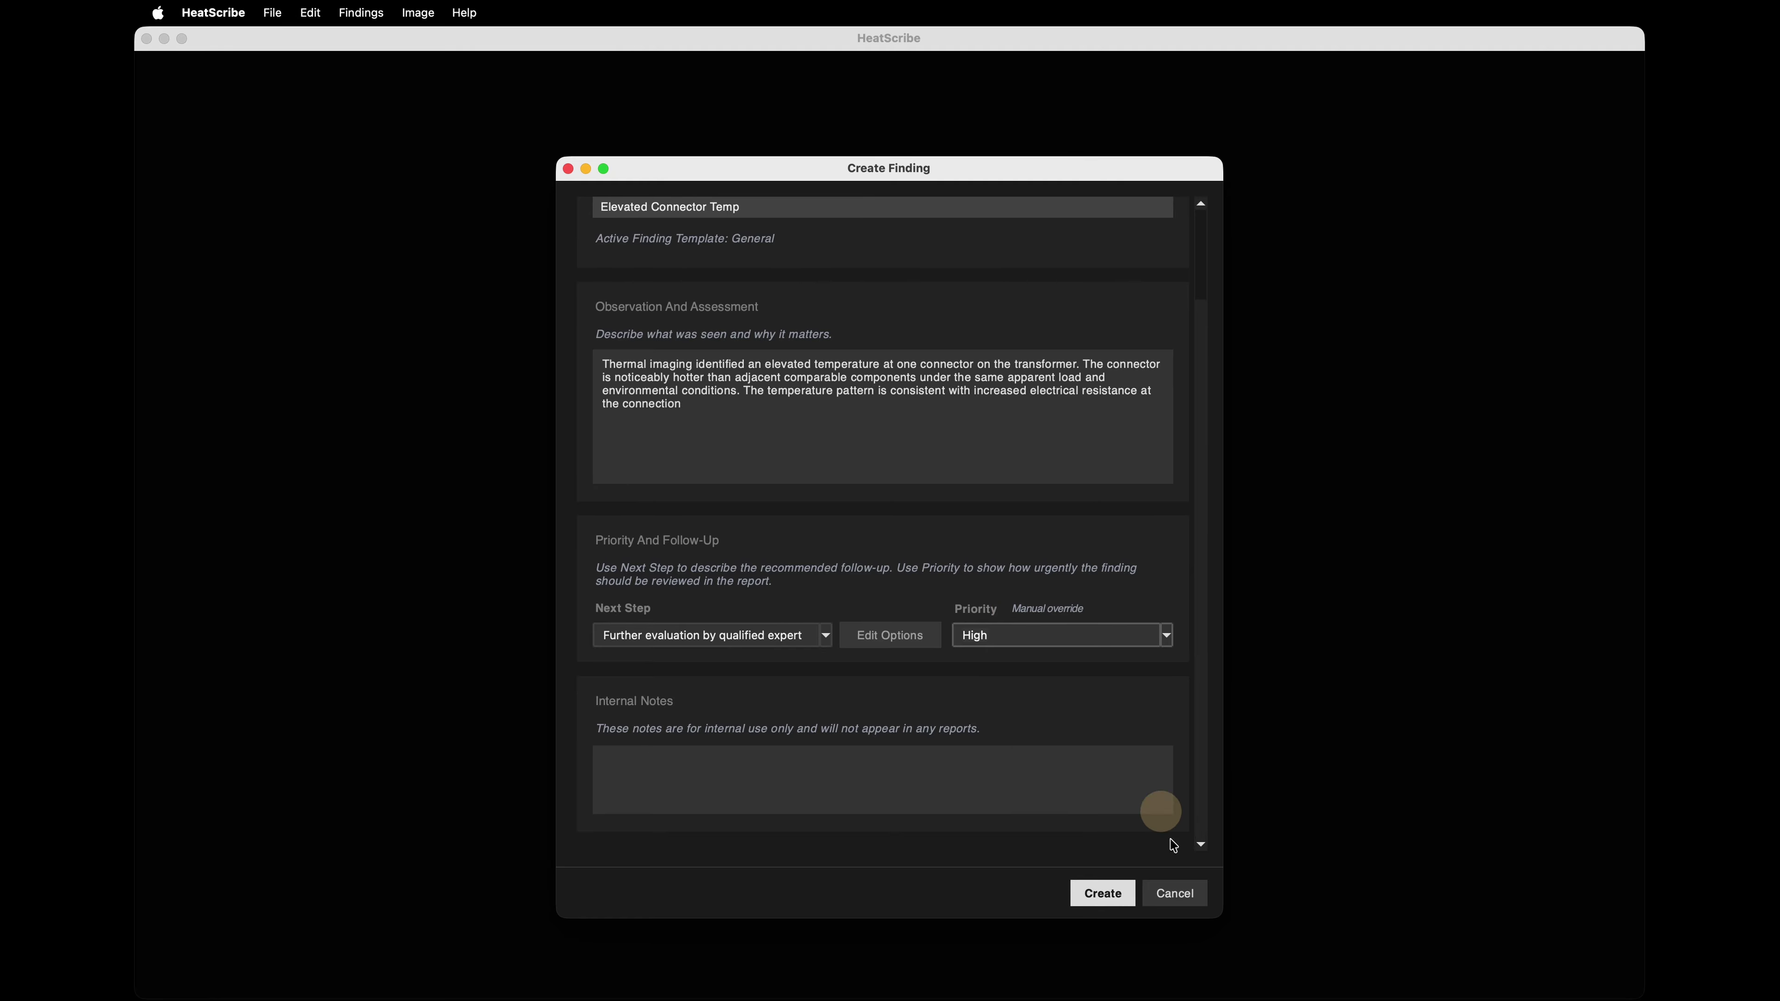
pyautogui.click(1107, 895)
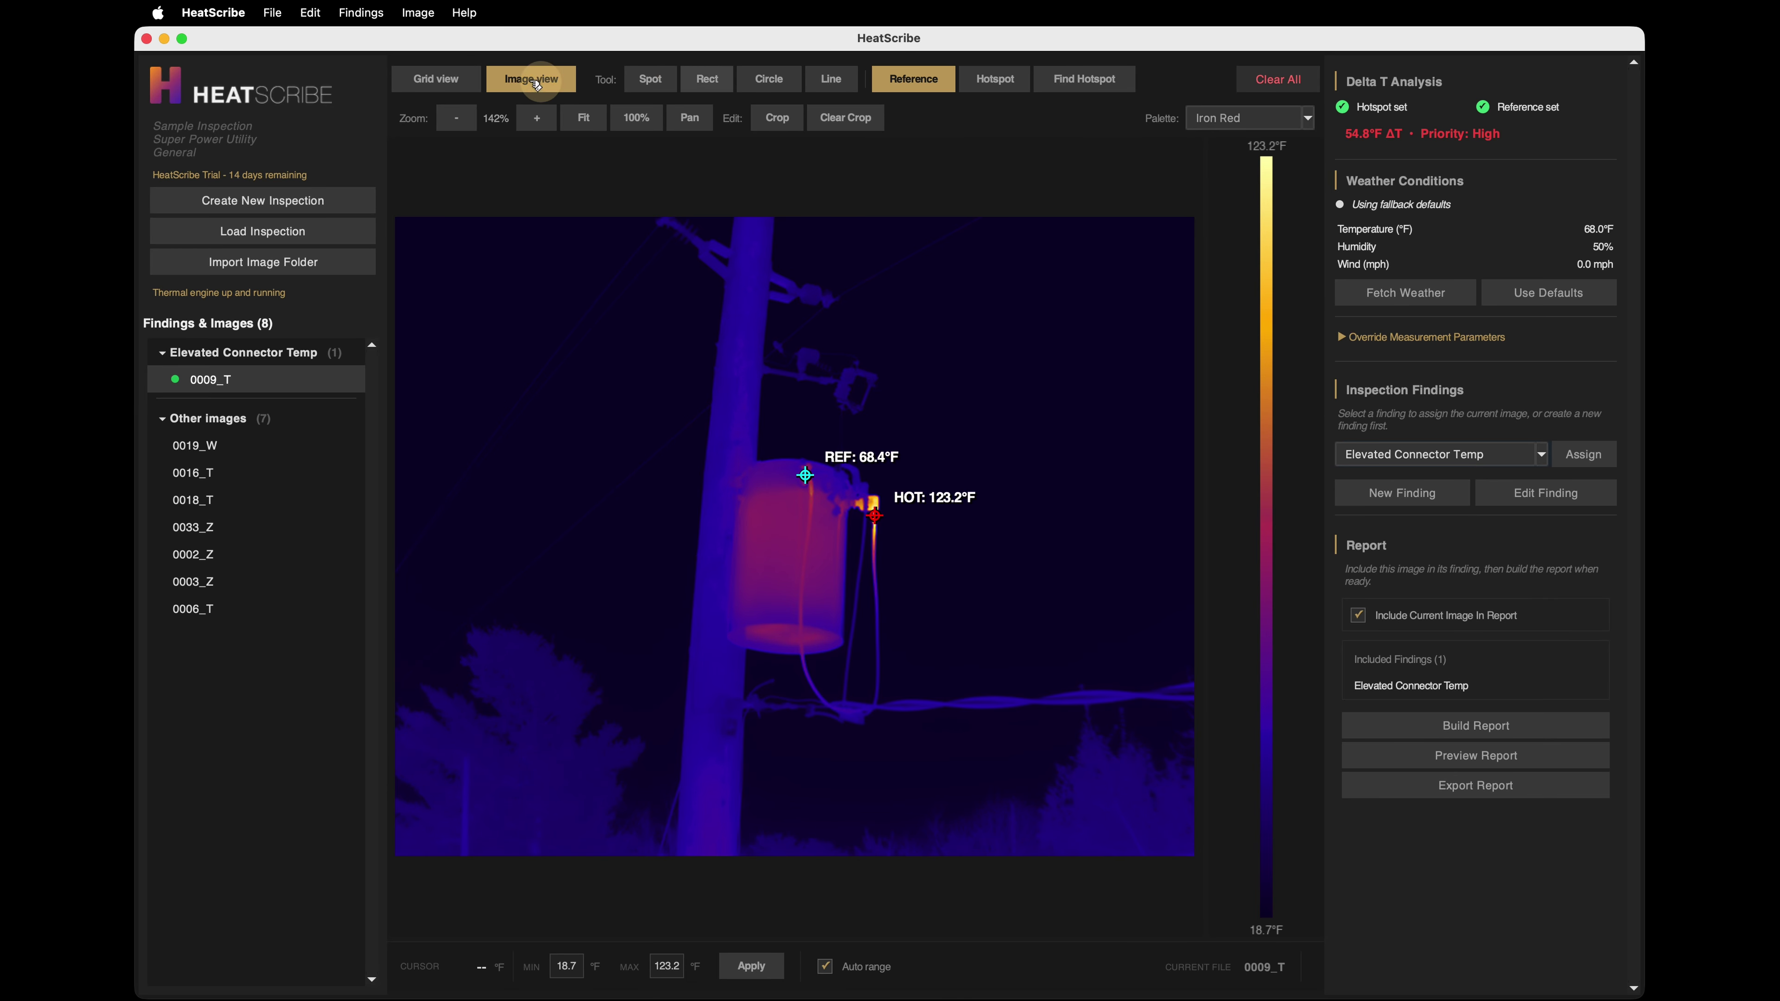
# Show the inspection's images in the grid view and check the report-inclusion options for image 0009_T.
pyautogui.click(449, 81)
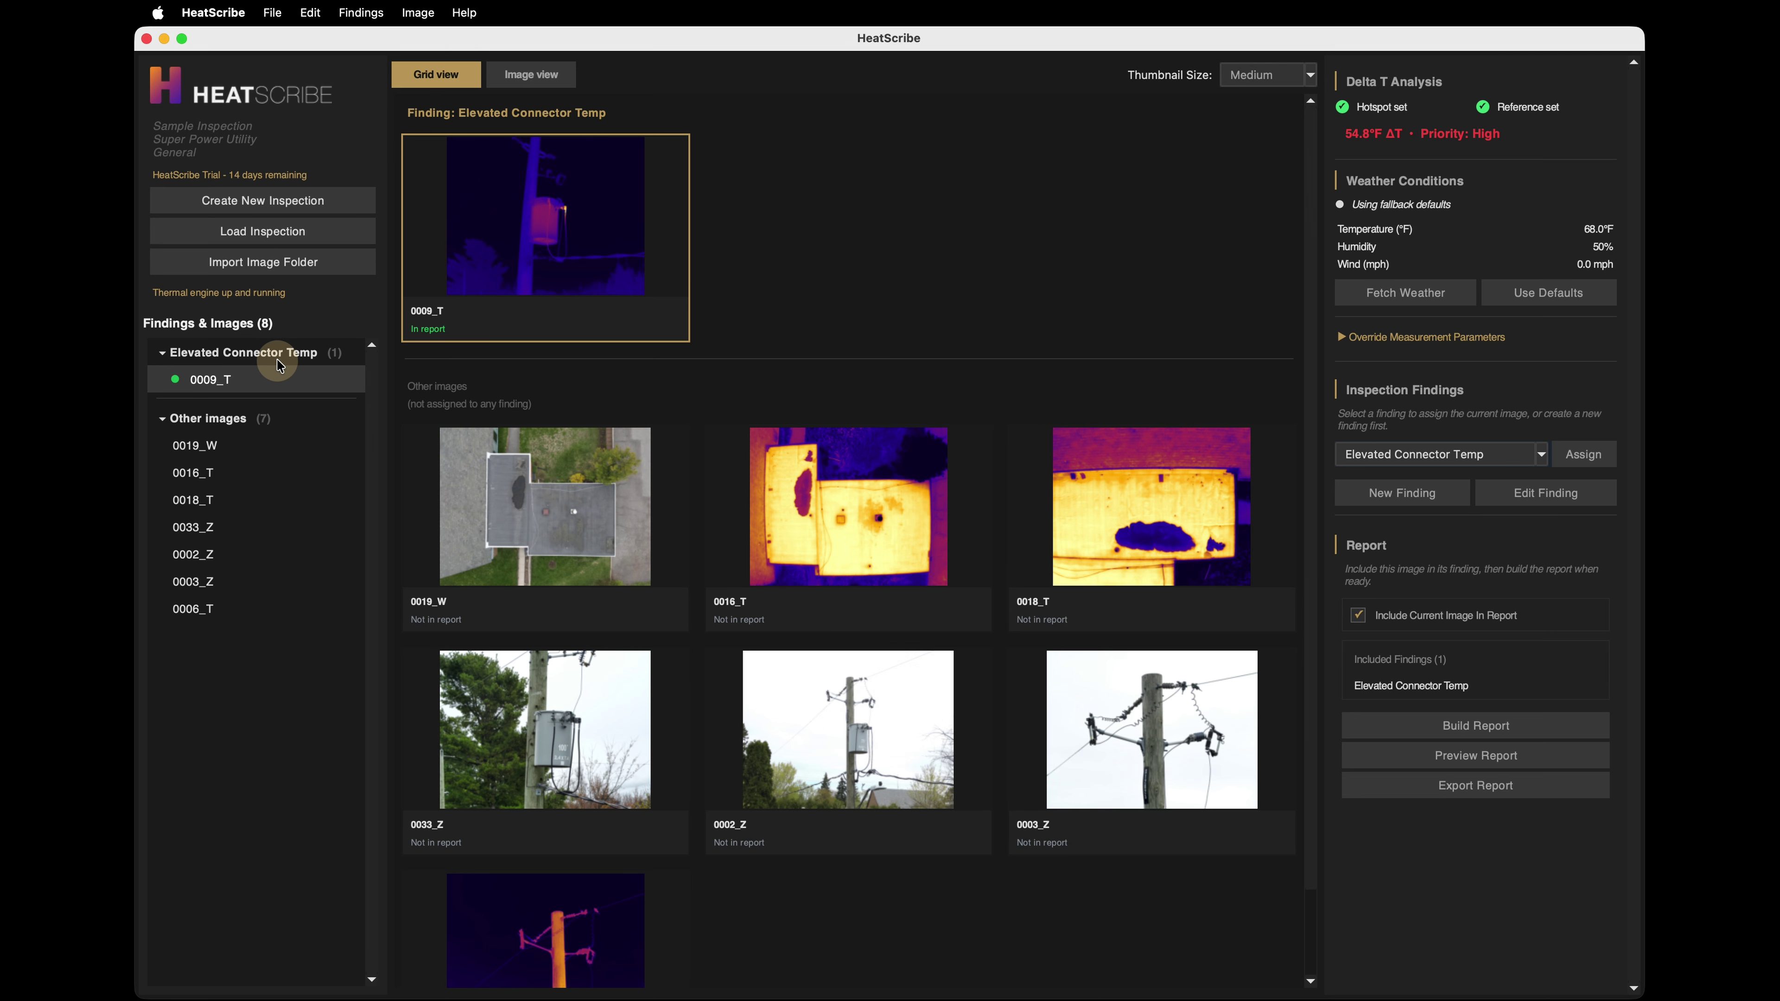
pyautogui.press('Down')
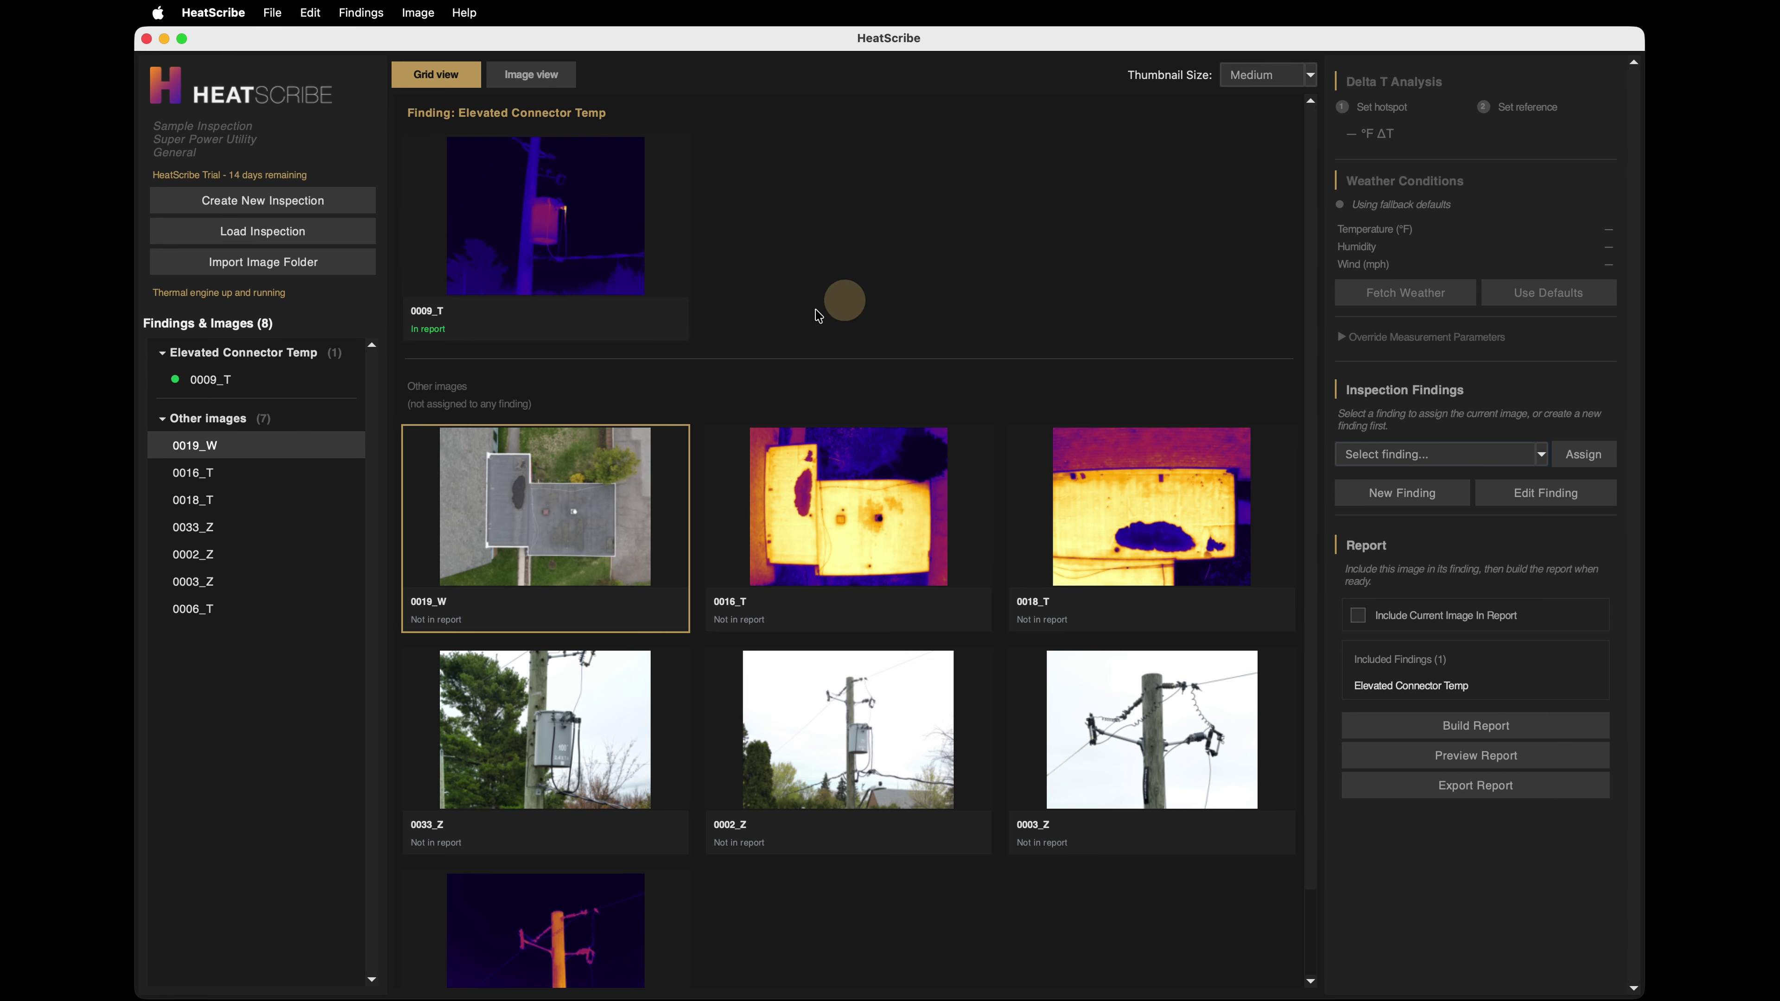
pyautogui.moveTo(194, 391); pyautogui.dragTo(466, 335)
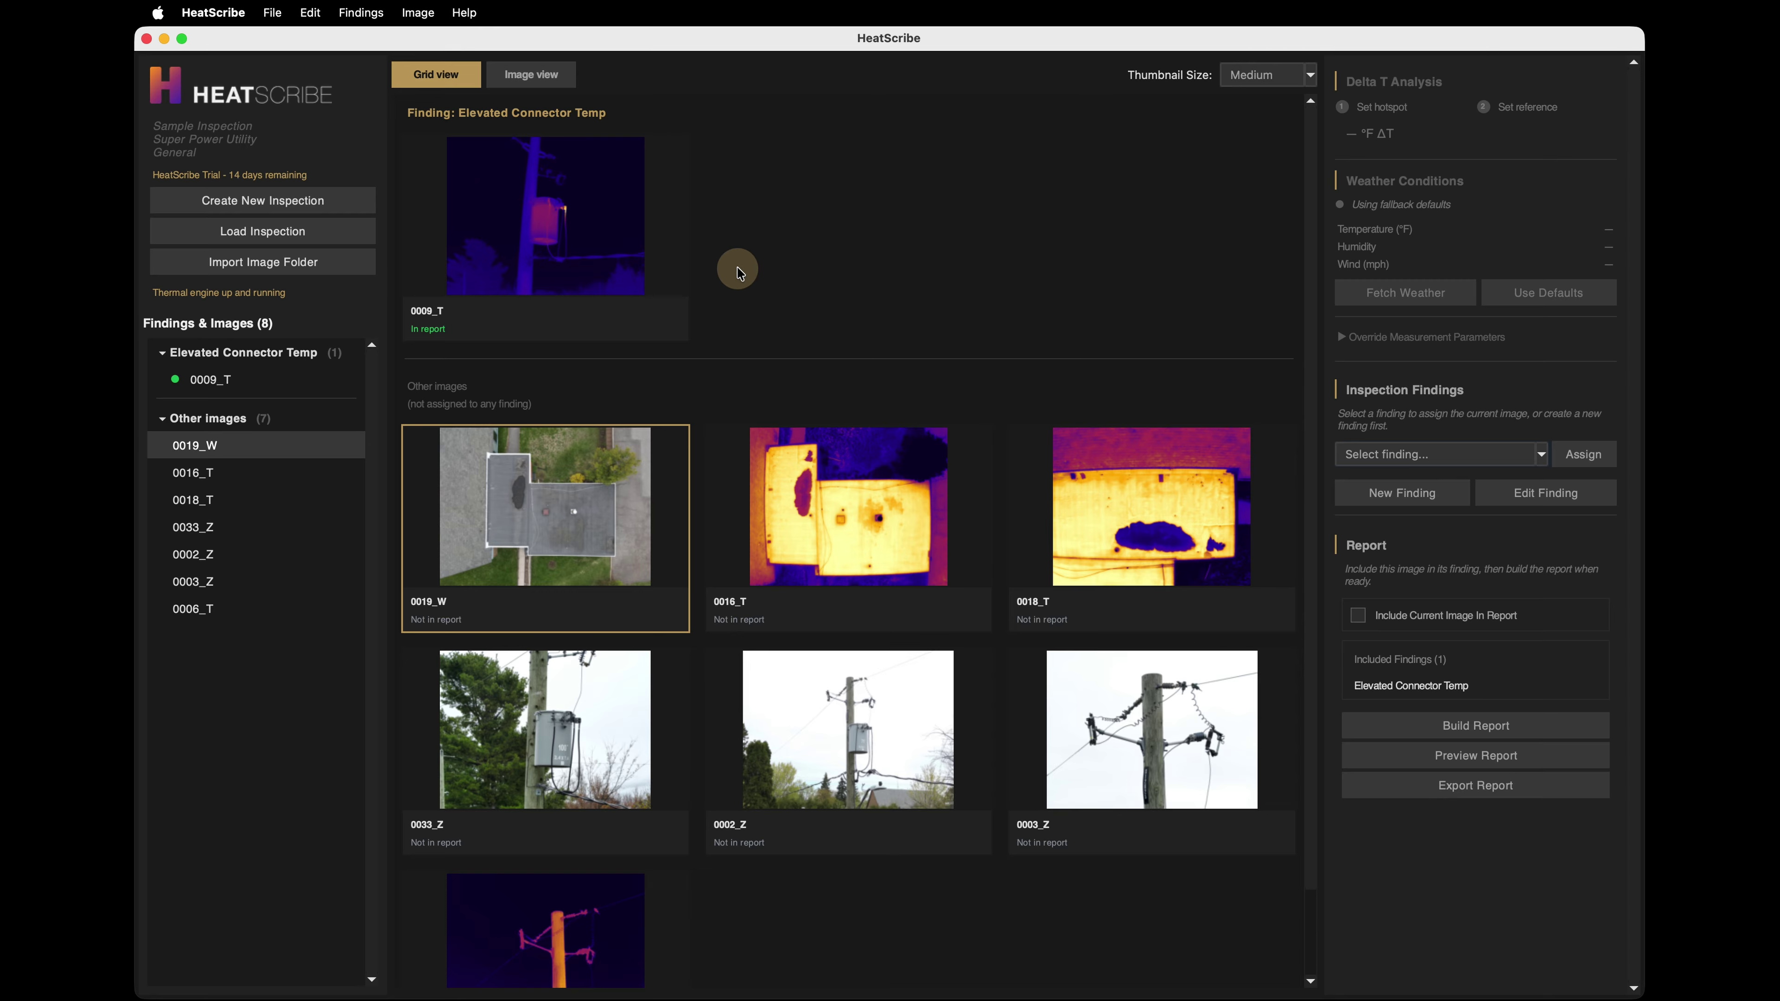
pyautogui.rightClick(517, 247)
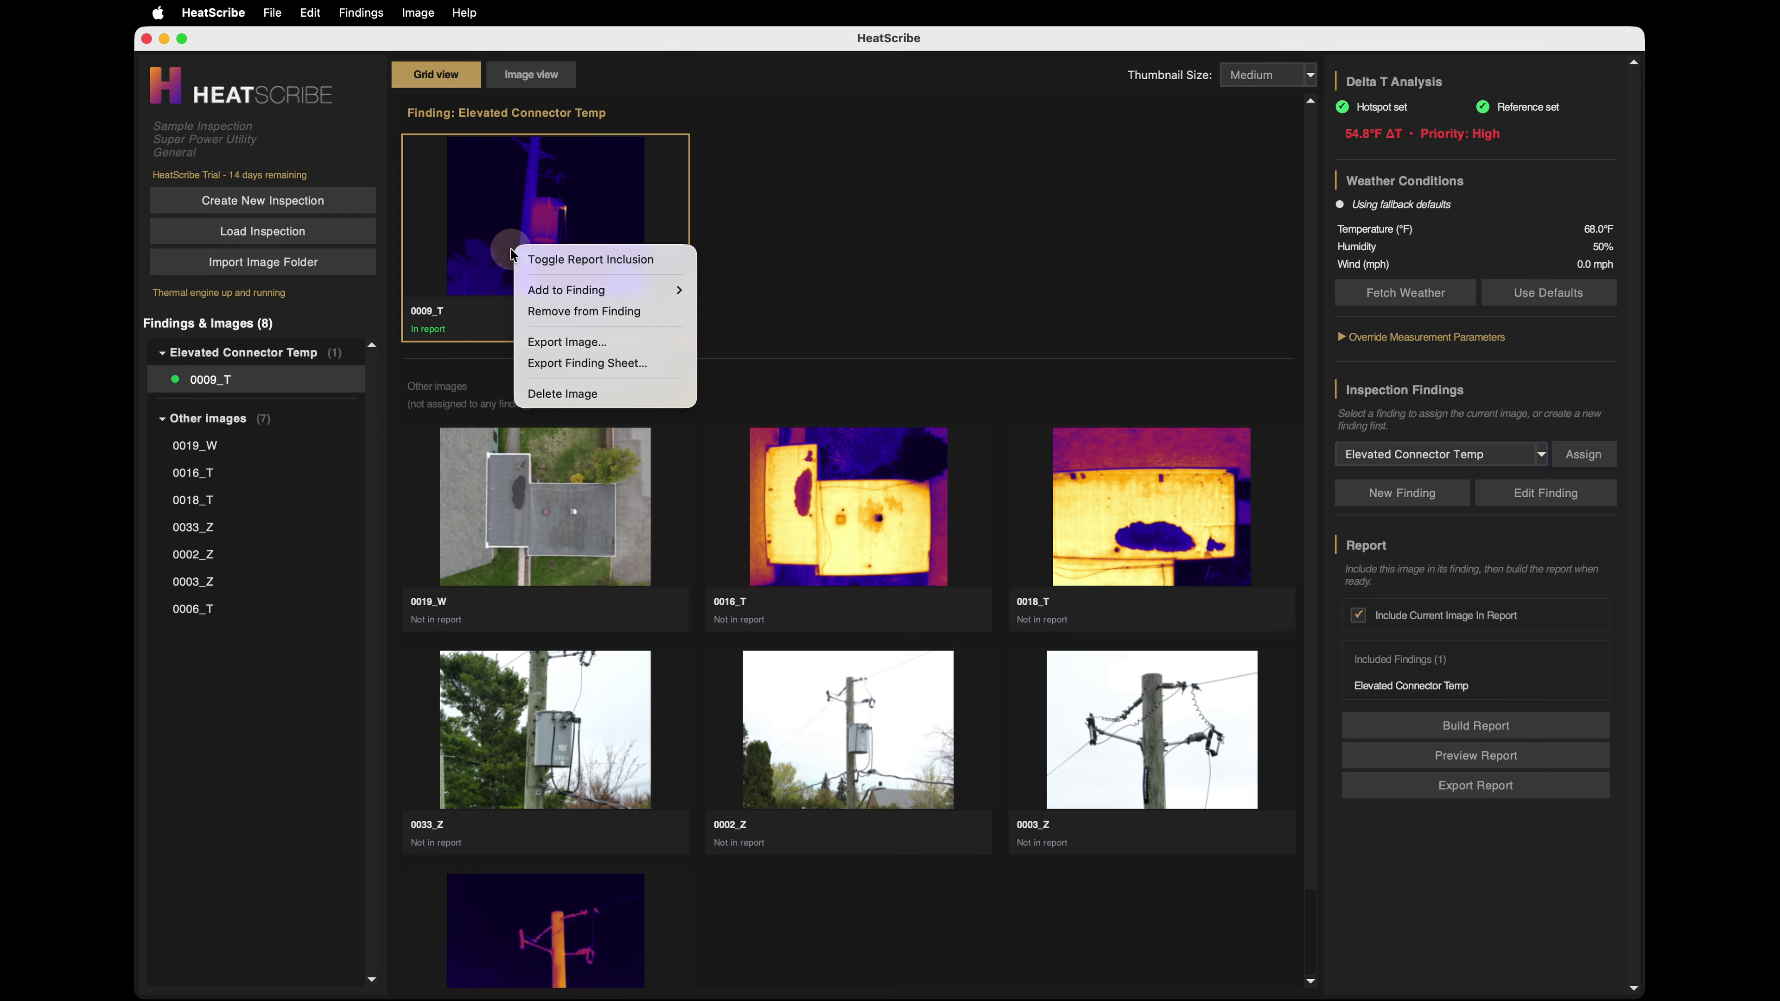
pyautogui.click(610, 258)
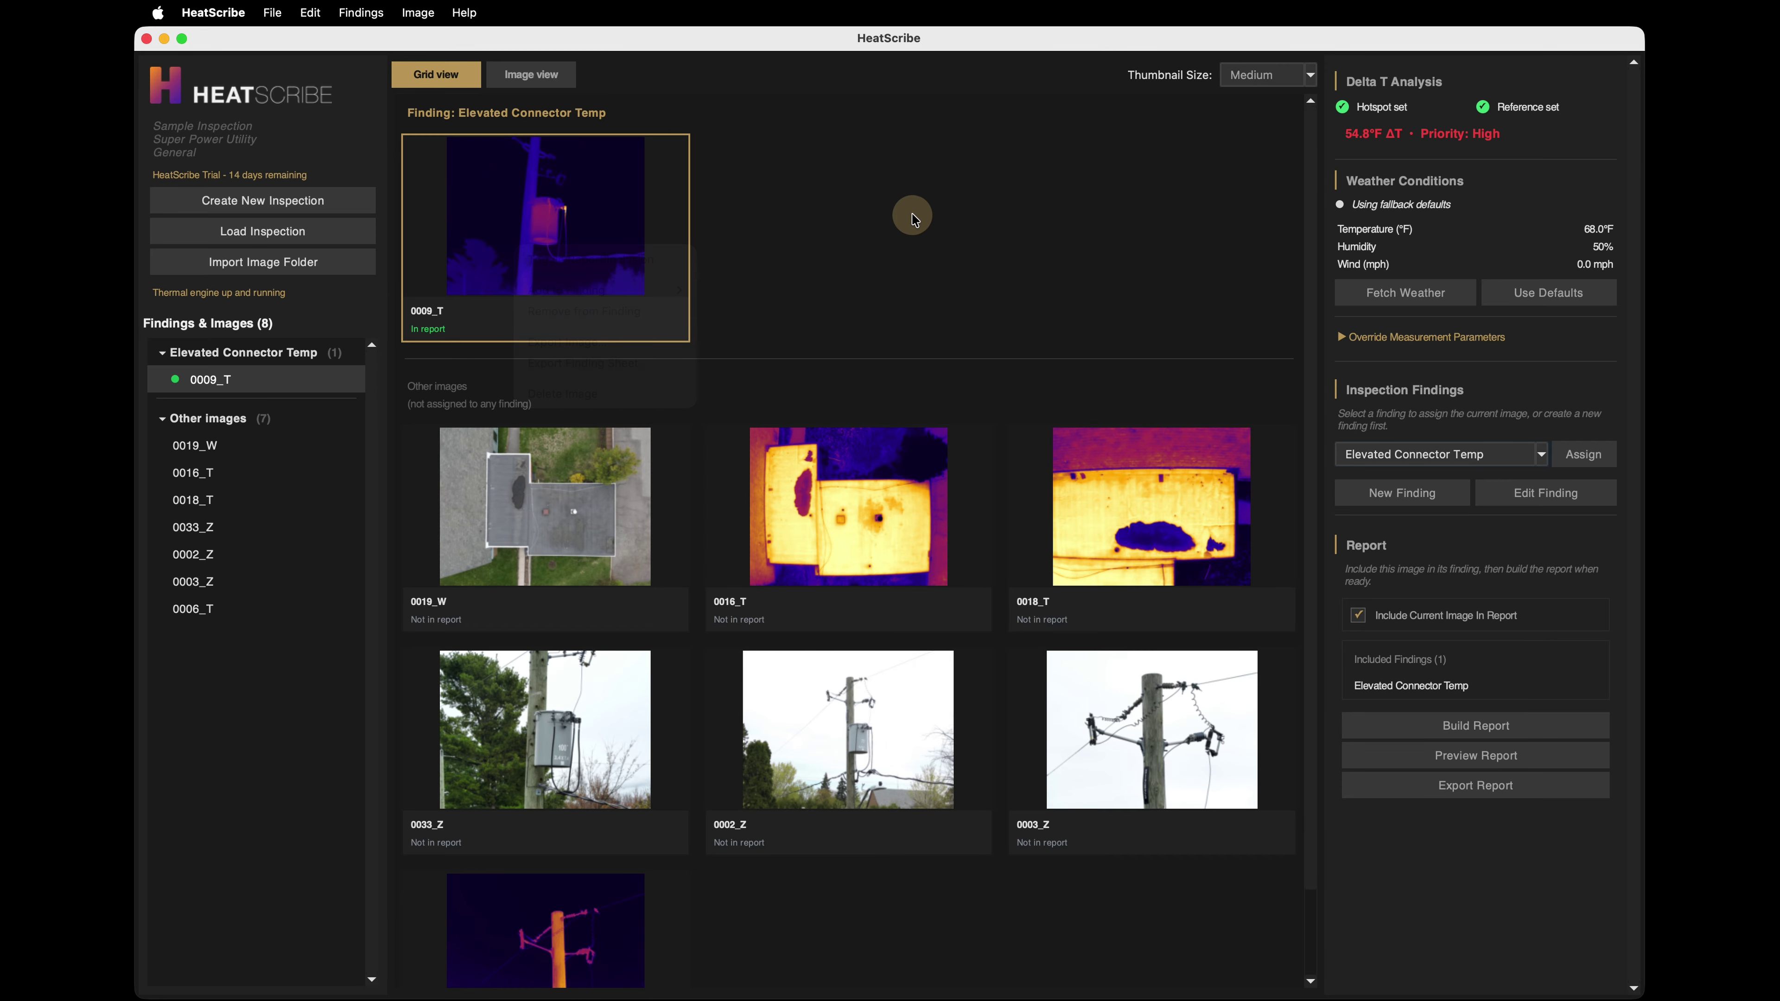
pyautogui.click(1396, 613)
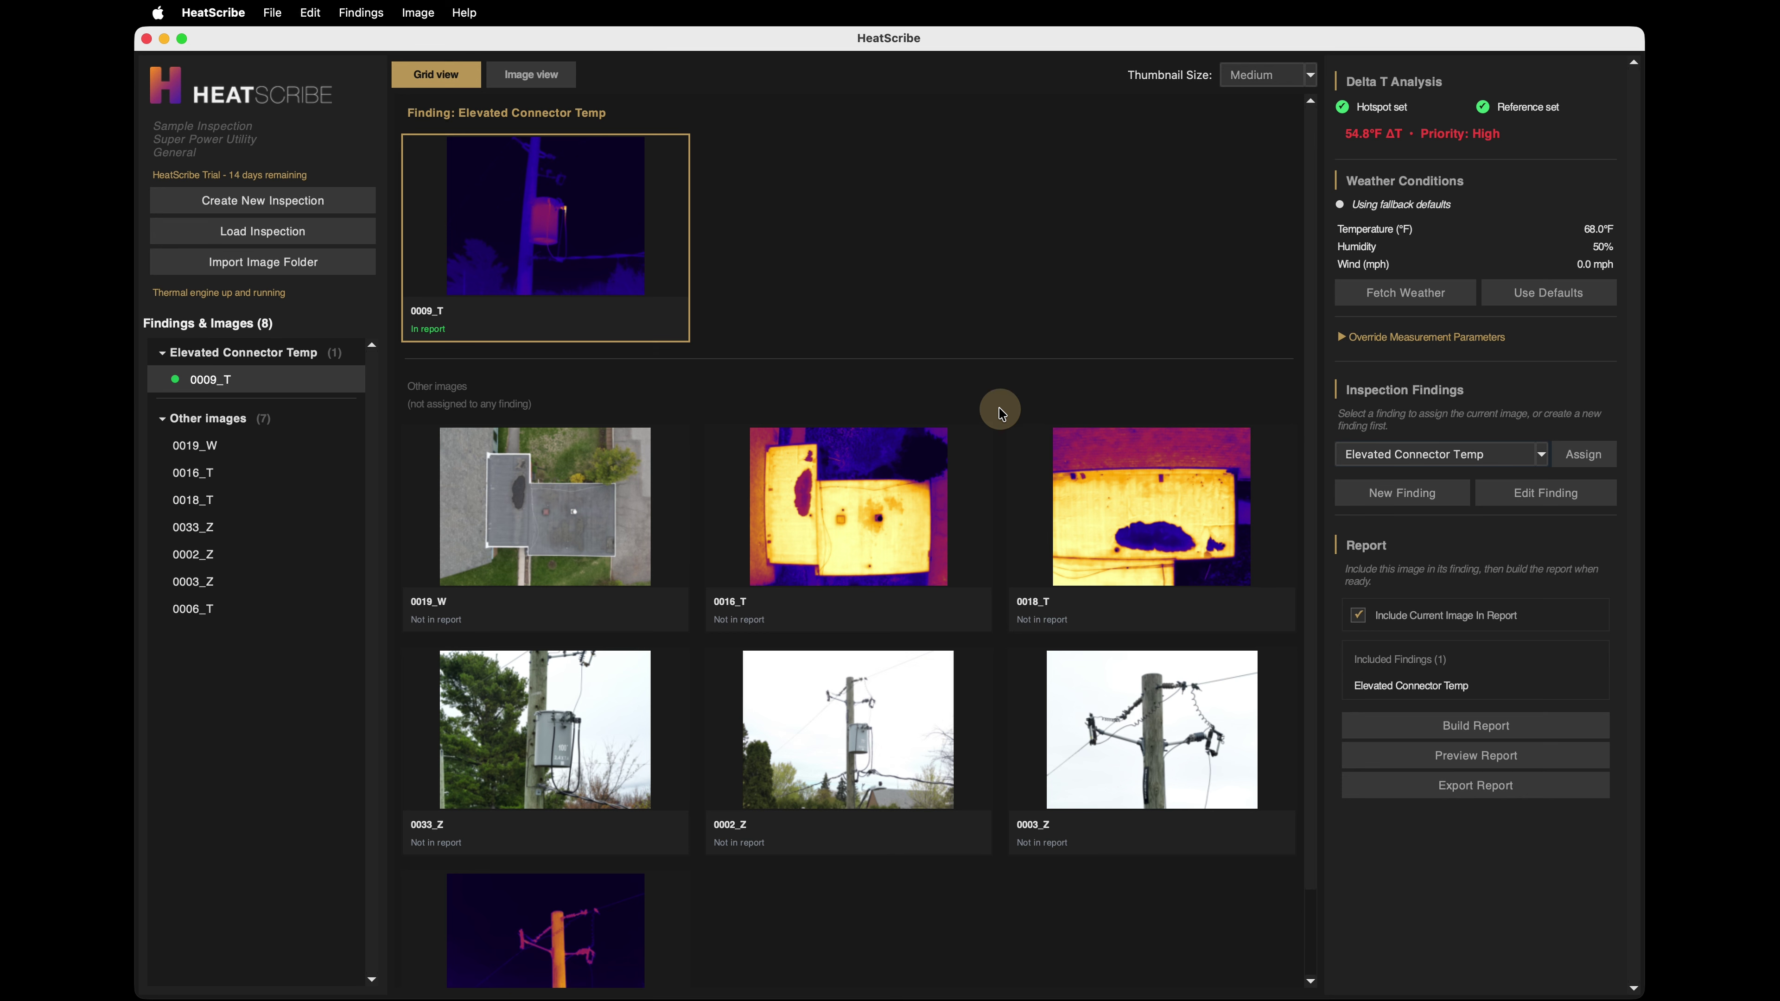
# Assign the visible-light image 0033_Z to the Elevated Connector Temp finding.
pyautogui.click(546, 726)
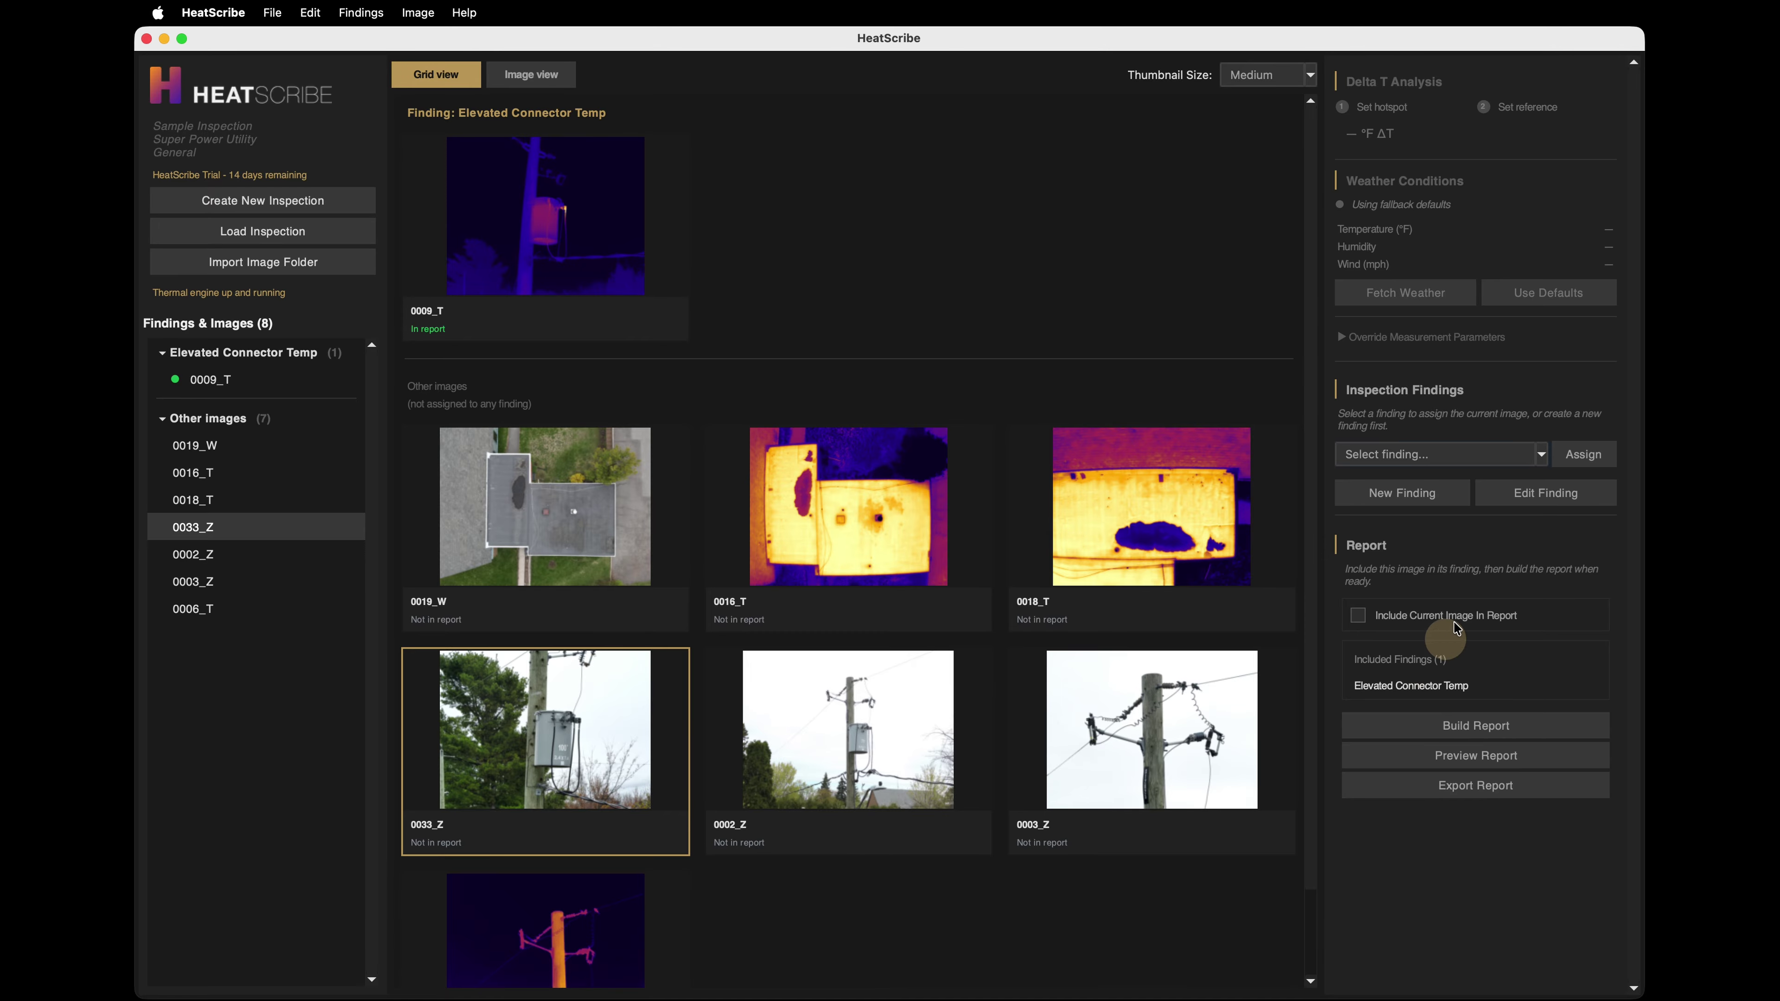
pyautogui.click(1541, 453)
pyautogui.click(1429, 474)
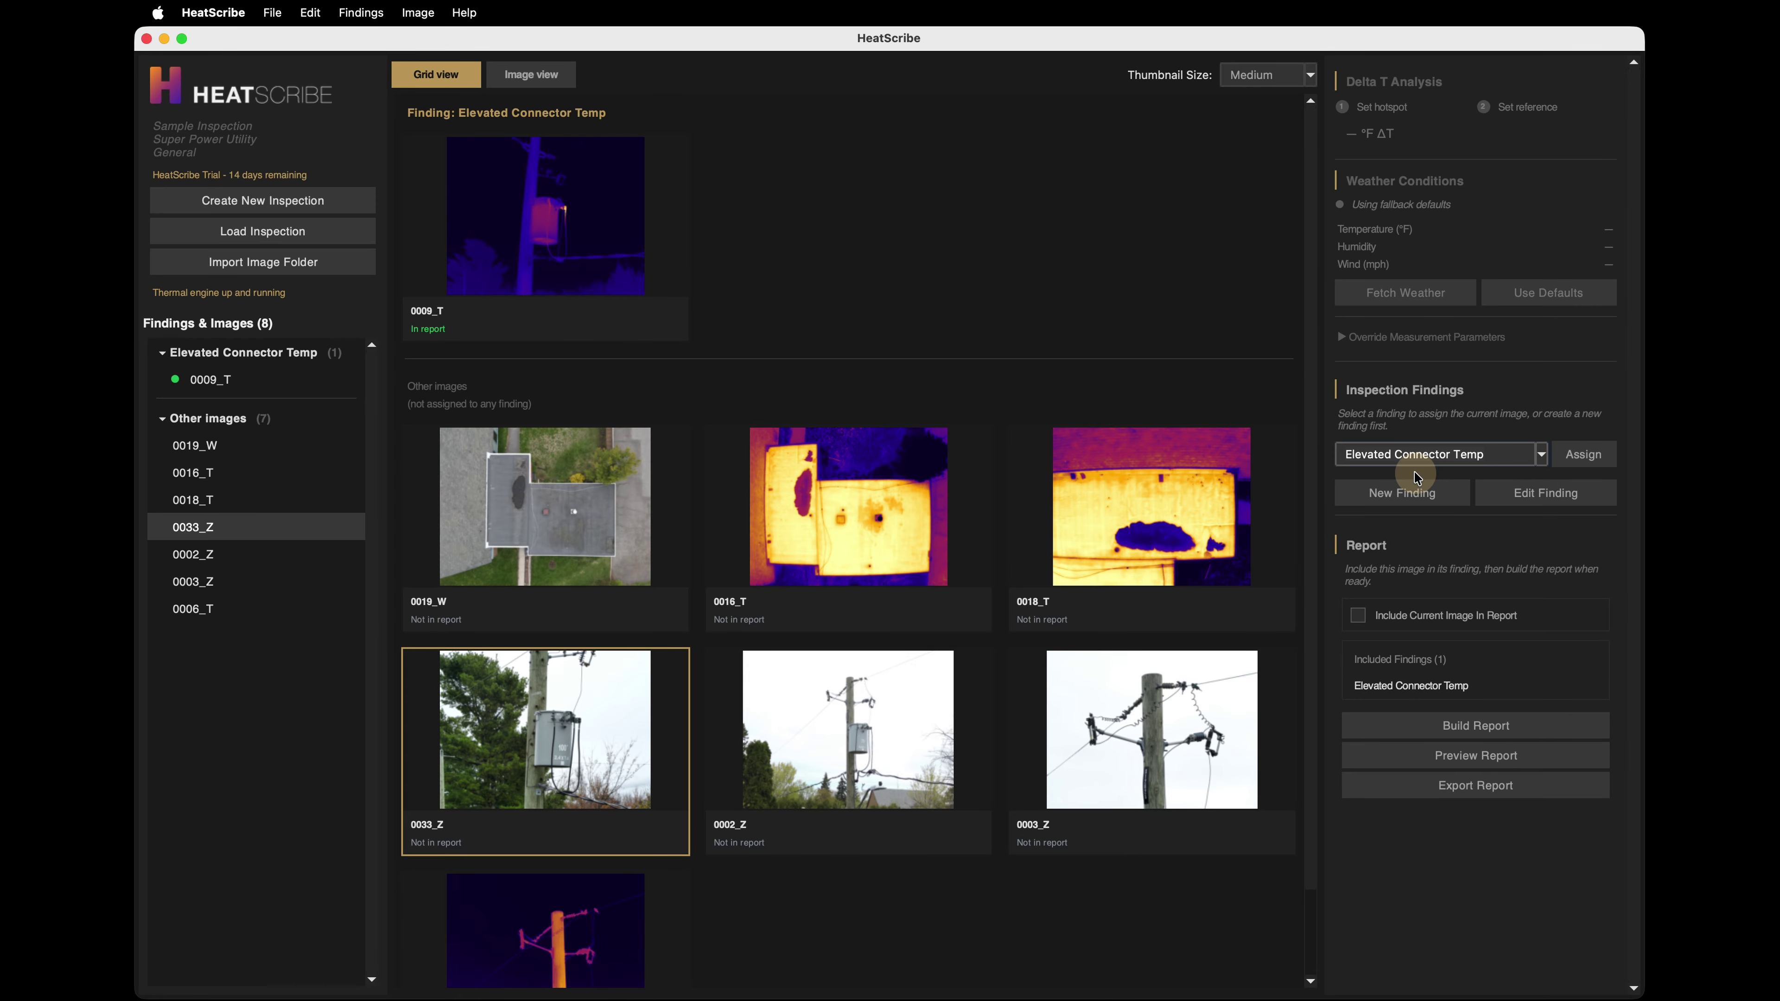
pyautogui.click(1589, 456)
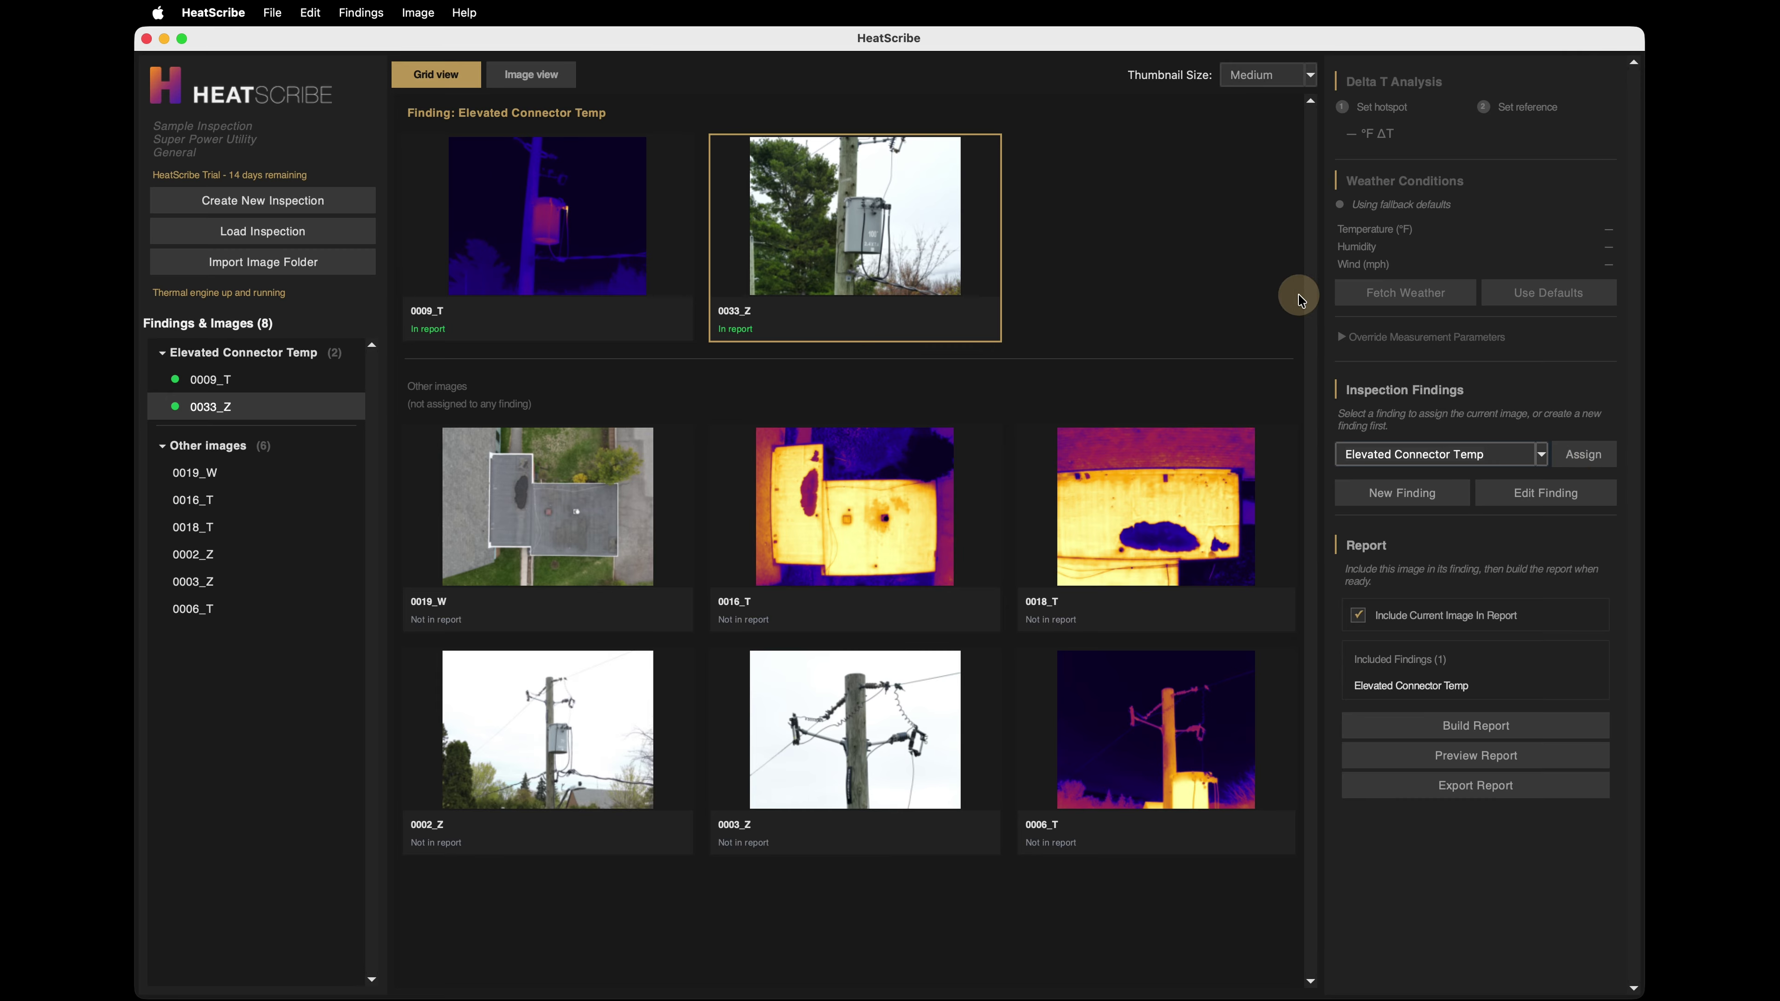
# Add image 0018_T to the Elevated Connector Temp finding and remove it from the finding again.
pyautogui.rightClick(1133, 515)
pyautogui.moveTo(1212, 559)
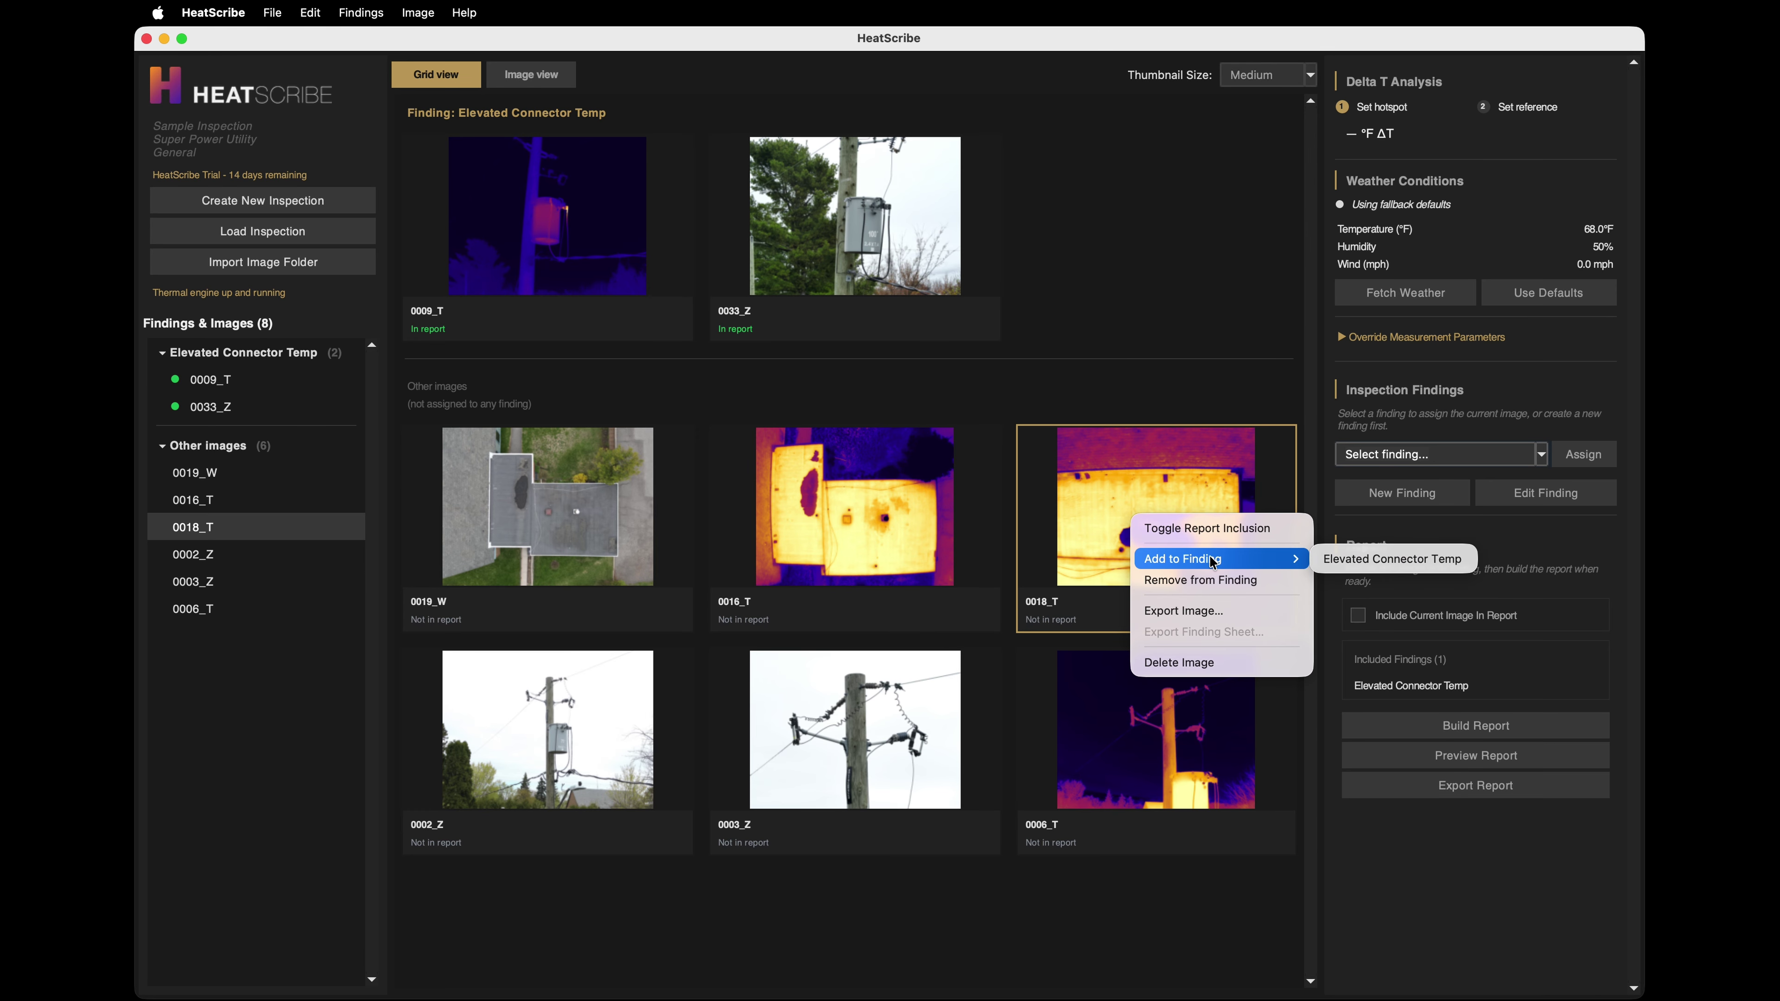
pyautogui.click(1359, 561)
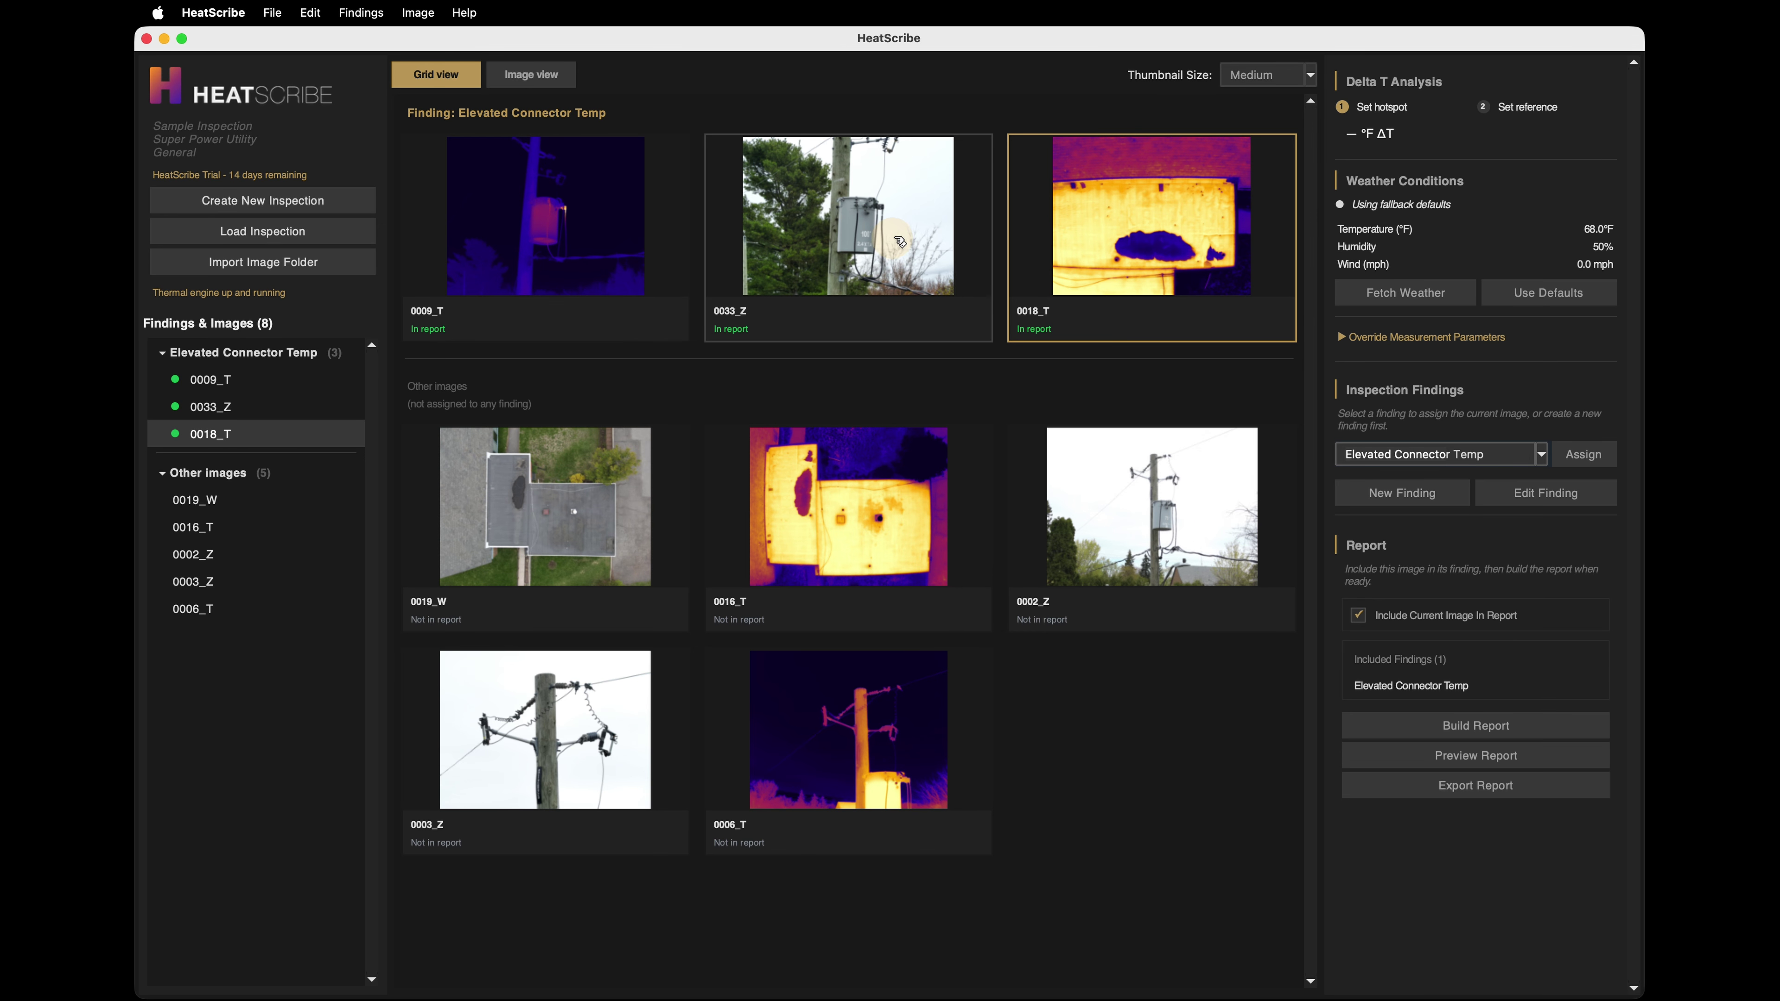
pyautogui.rightClick(1178, 245)
pyautogui.click(1256, 304)
# Open image 0033_Z, draw an arrow pointing at the transformer's connector and crop the photo around the transformer.
pyautogui.click(781, 271)
pyautogui.press('Down')
pyautogui.press('Up')
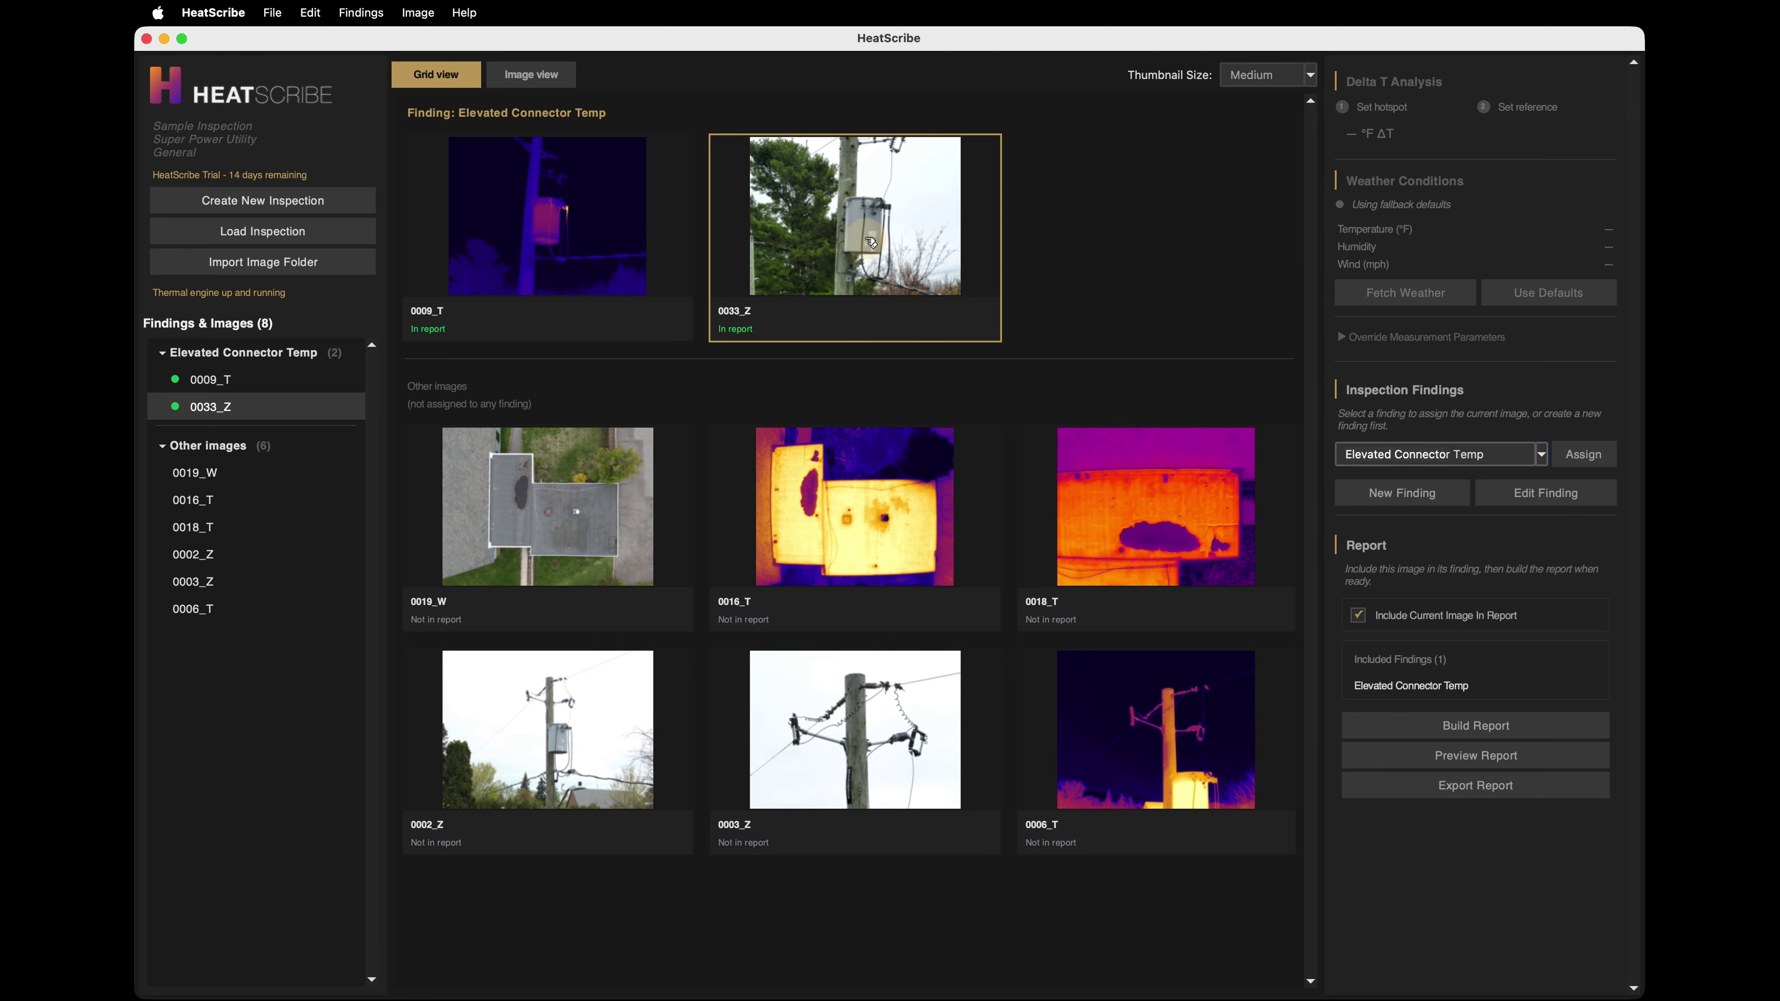
pyautogui.doubleClick(902, 244)
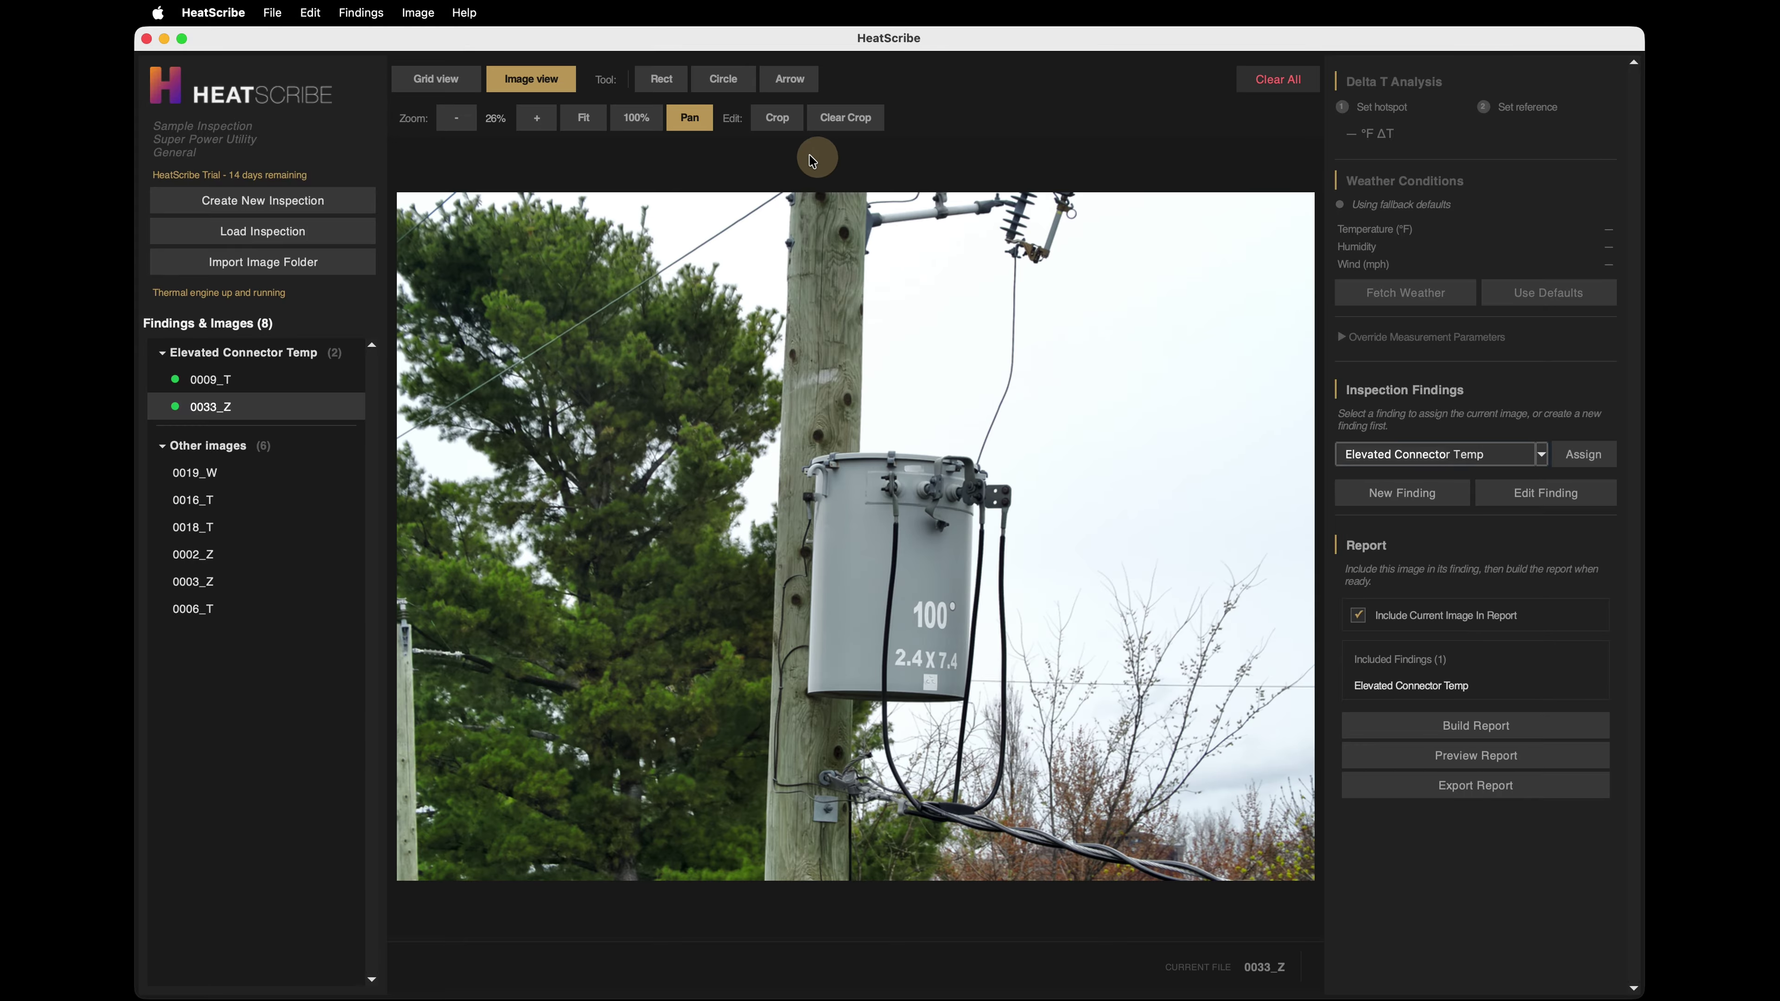
pyautogui.click(789, 79)
pyautogui.moveTo(1113, 428); pyautogui.dragTo(1013, 487)
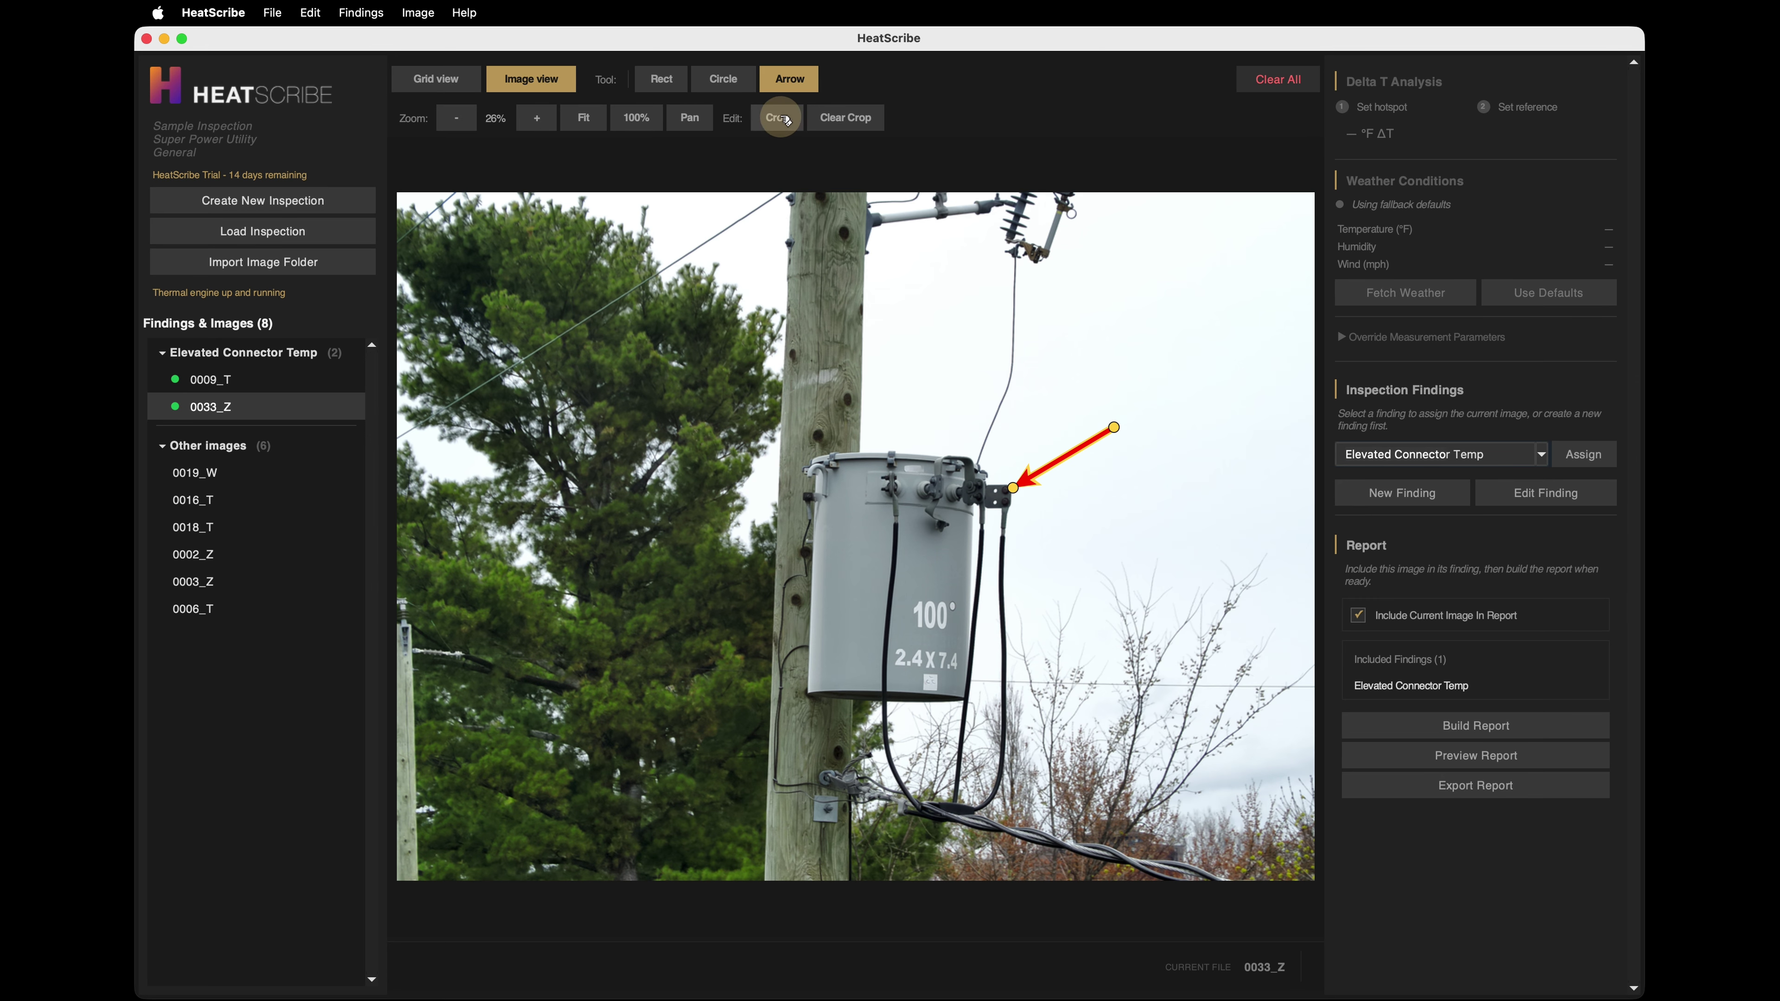
pyautogui.click(690, 117)
pyautogui.moveTo(633, 289); pyautogui.dragTo(1081, 757)
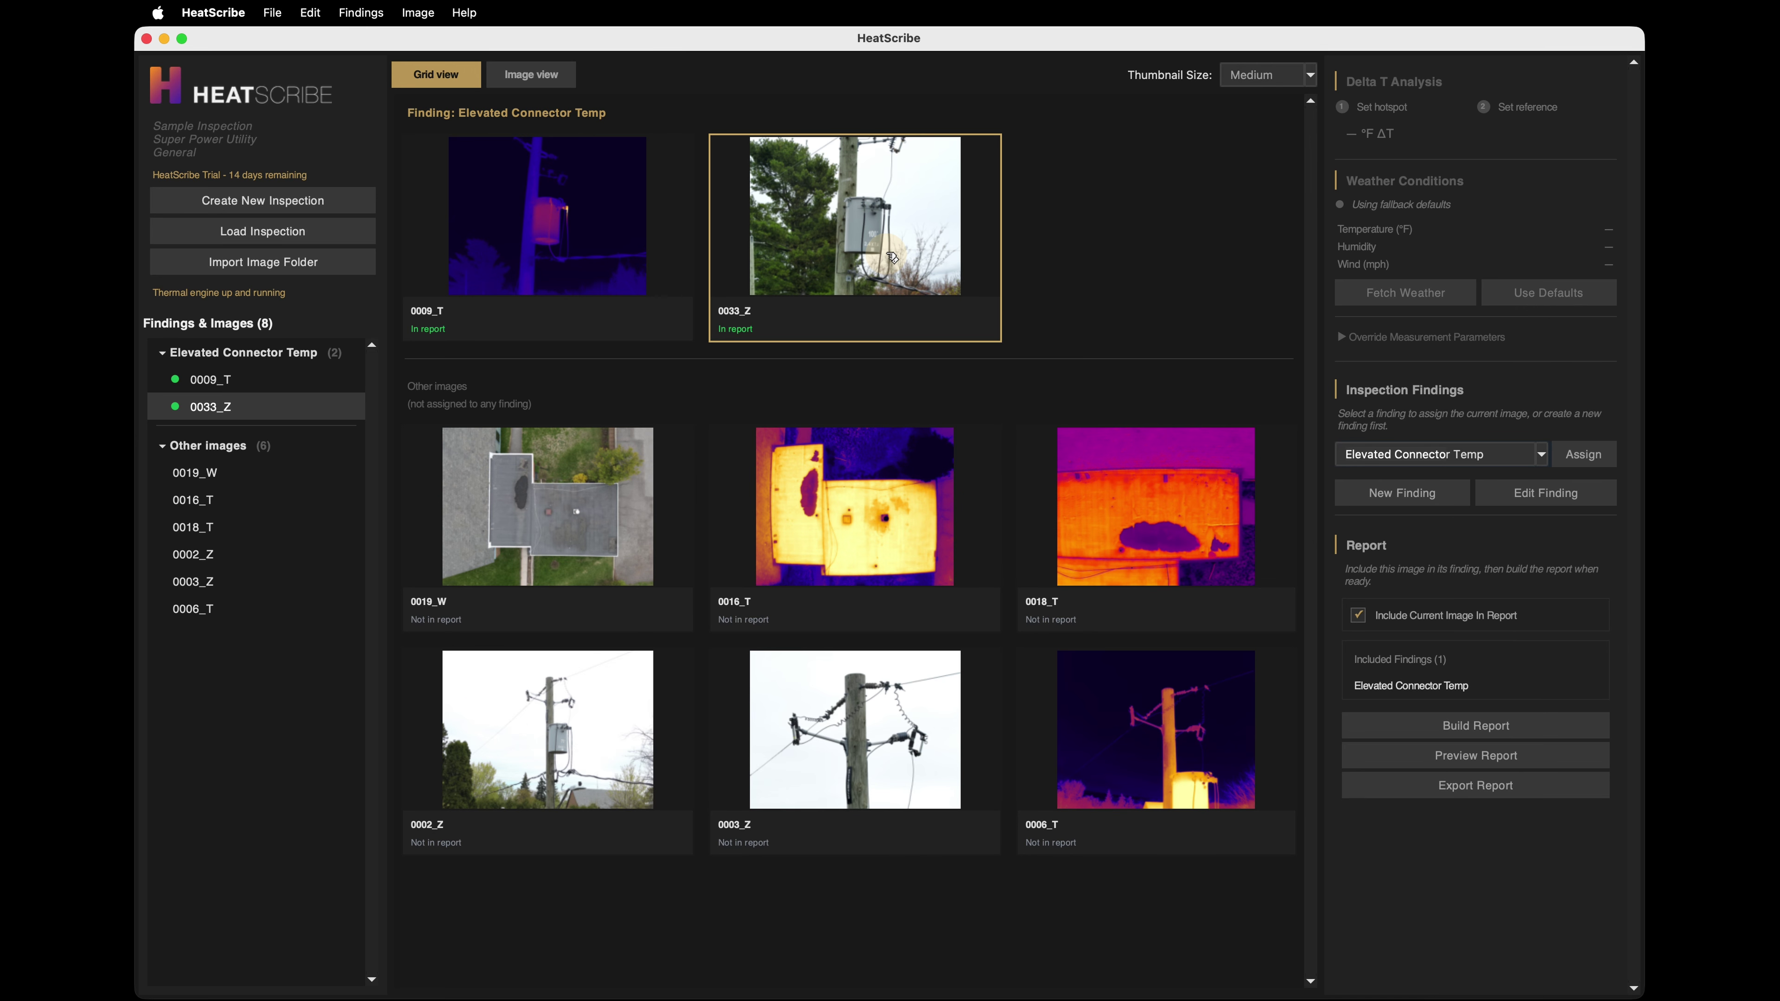
# Compare thermal image 0009_T with the annotated photo 0033_Z and open the Elevated Connector Temp finding for editing.
pyautogui.doubleClick(550, 263)
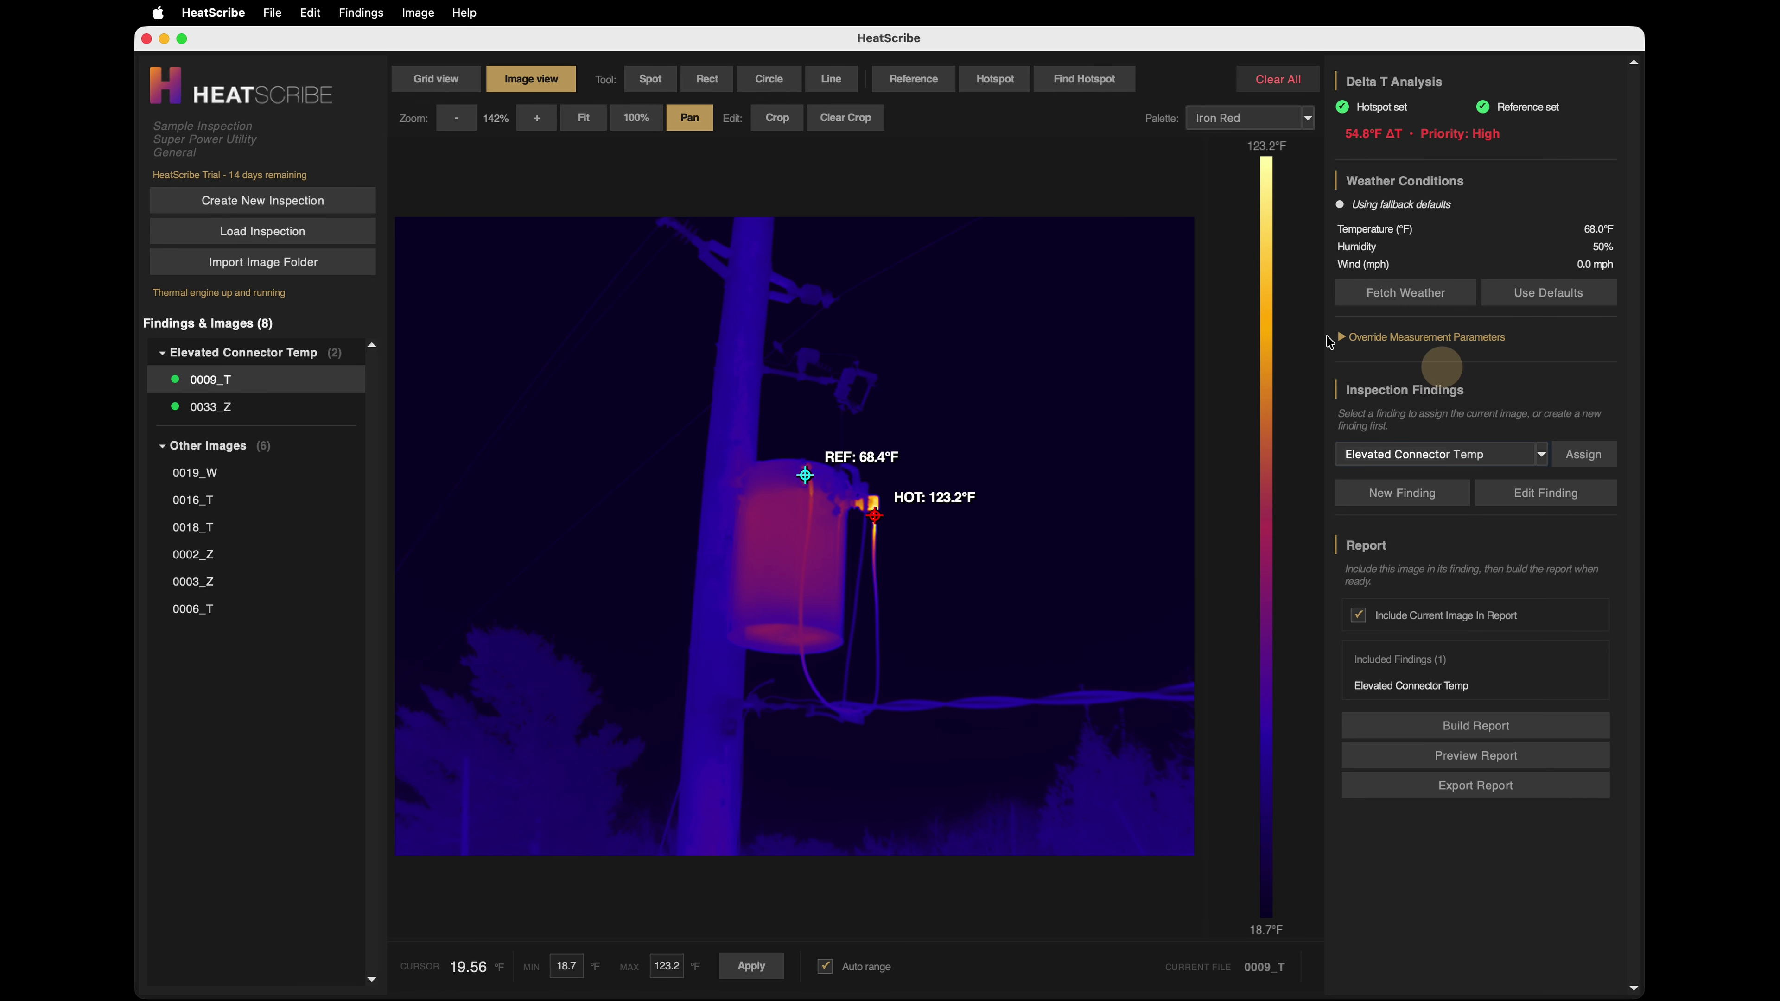
pyautogui.click(282, 412)
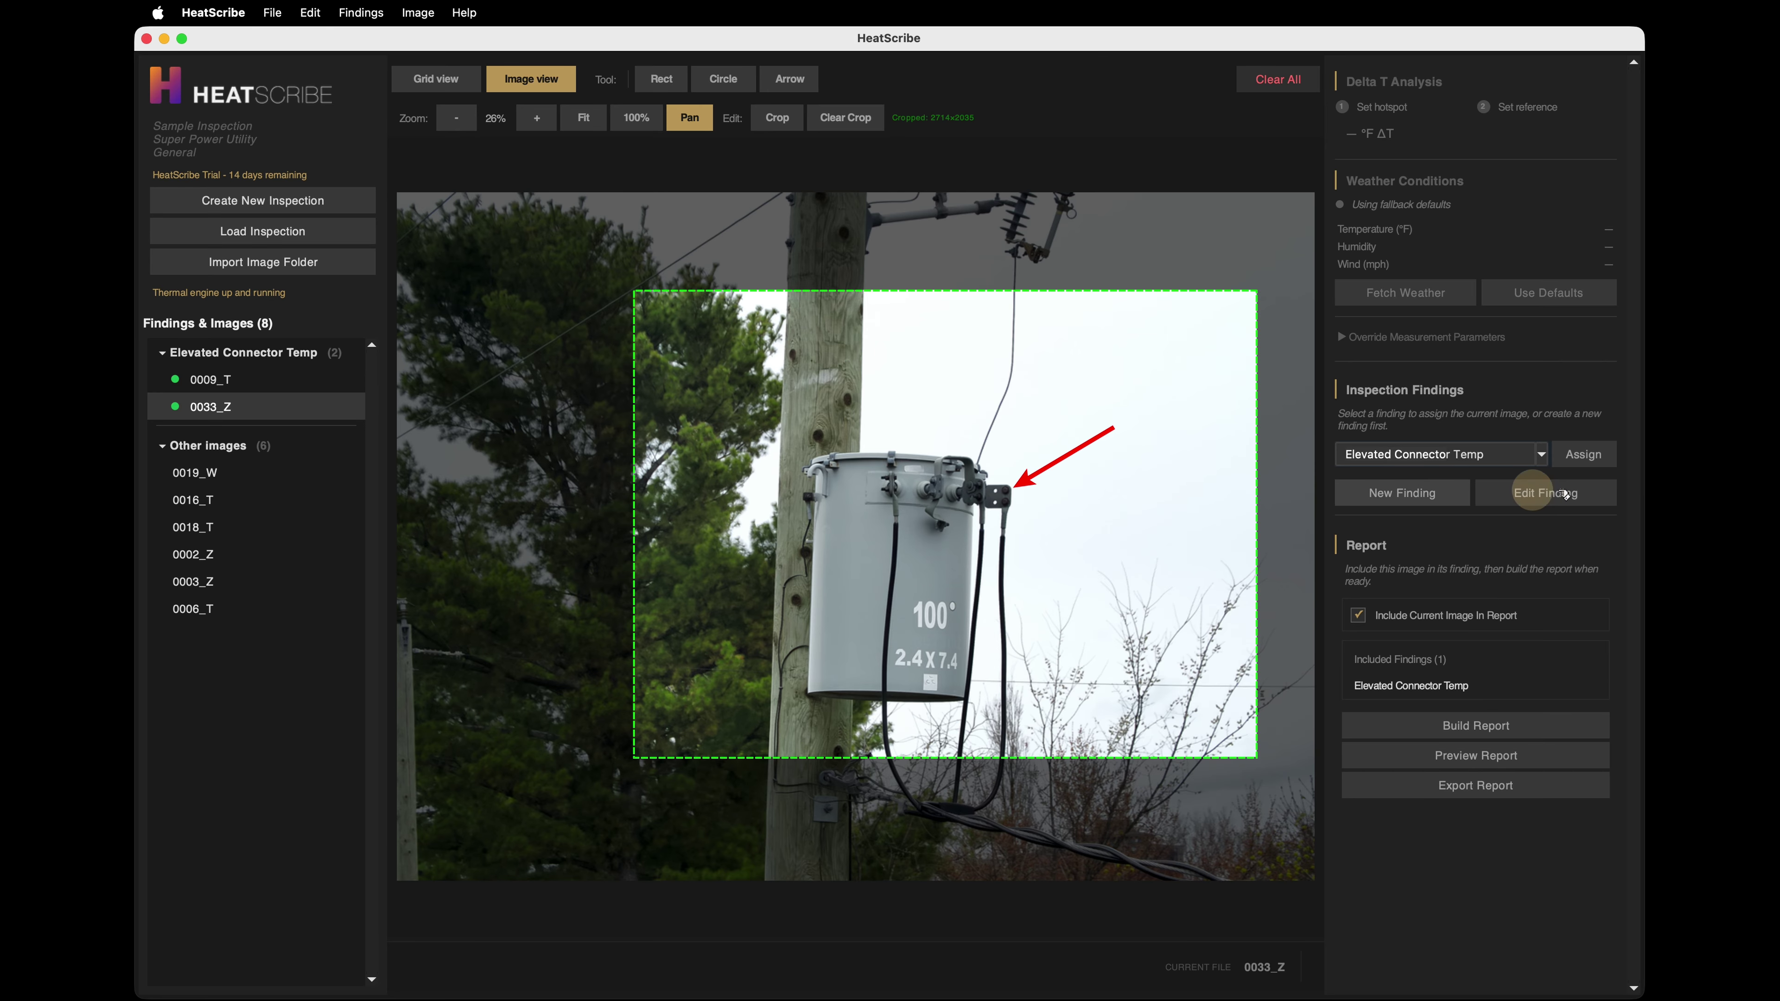
pyautogui.click(1547, 493)
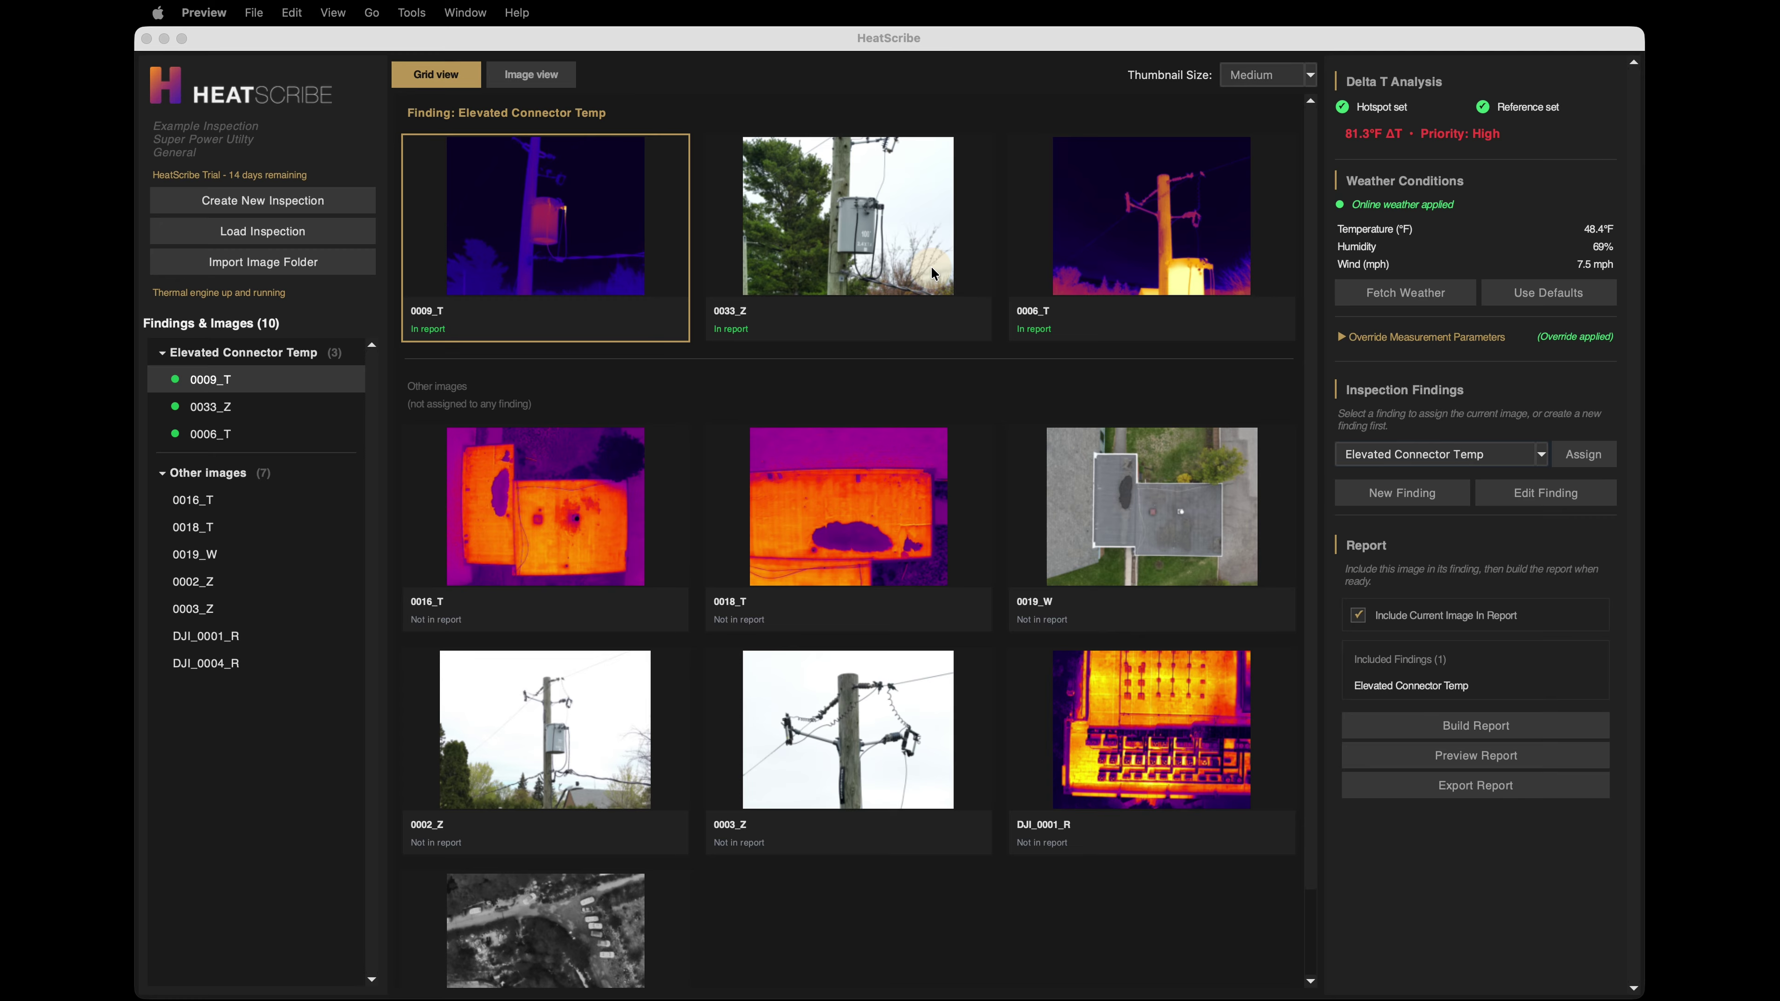
# Export thermal image 0009_T from the Example Inspection as a picture and view the exported file in Preview.
pyautogui.click(1167, 267)
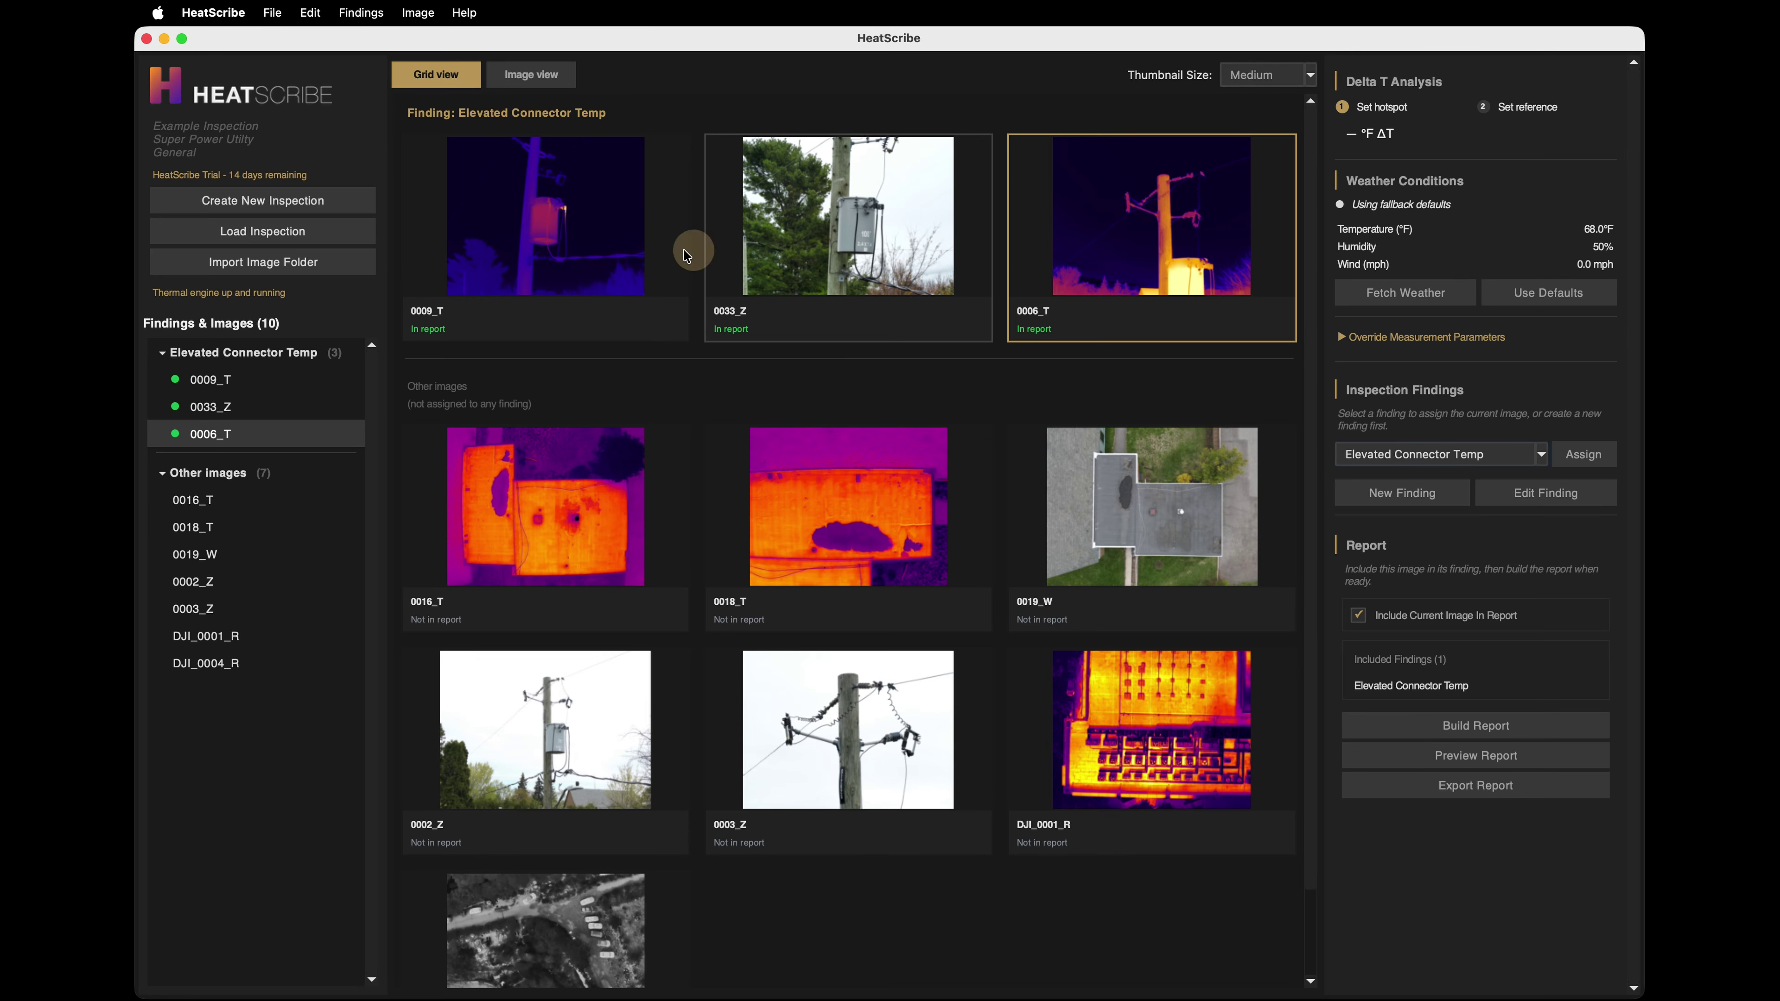
pyautogui.click(601, 251)
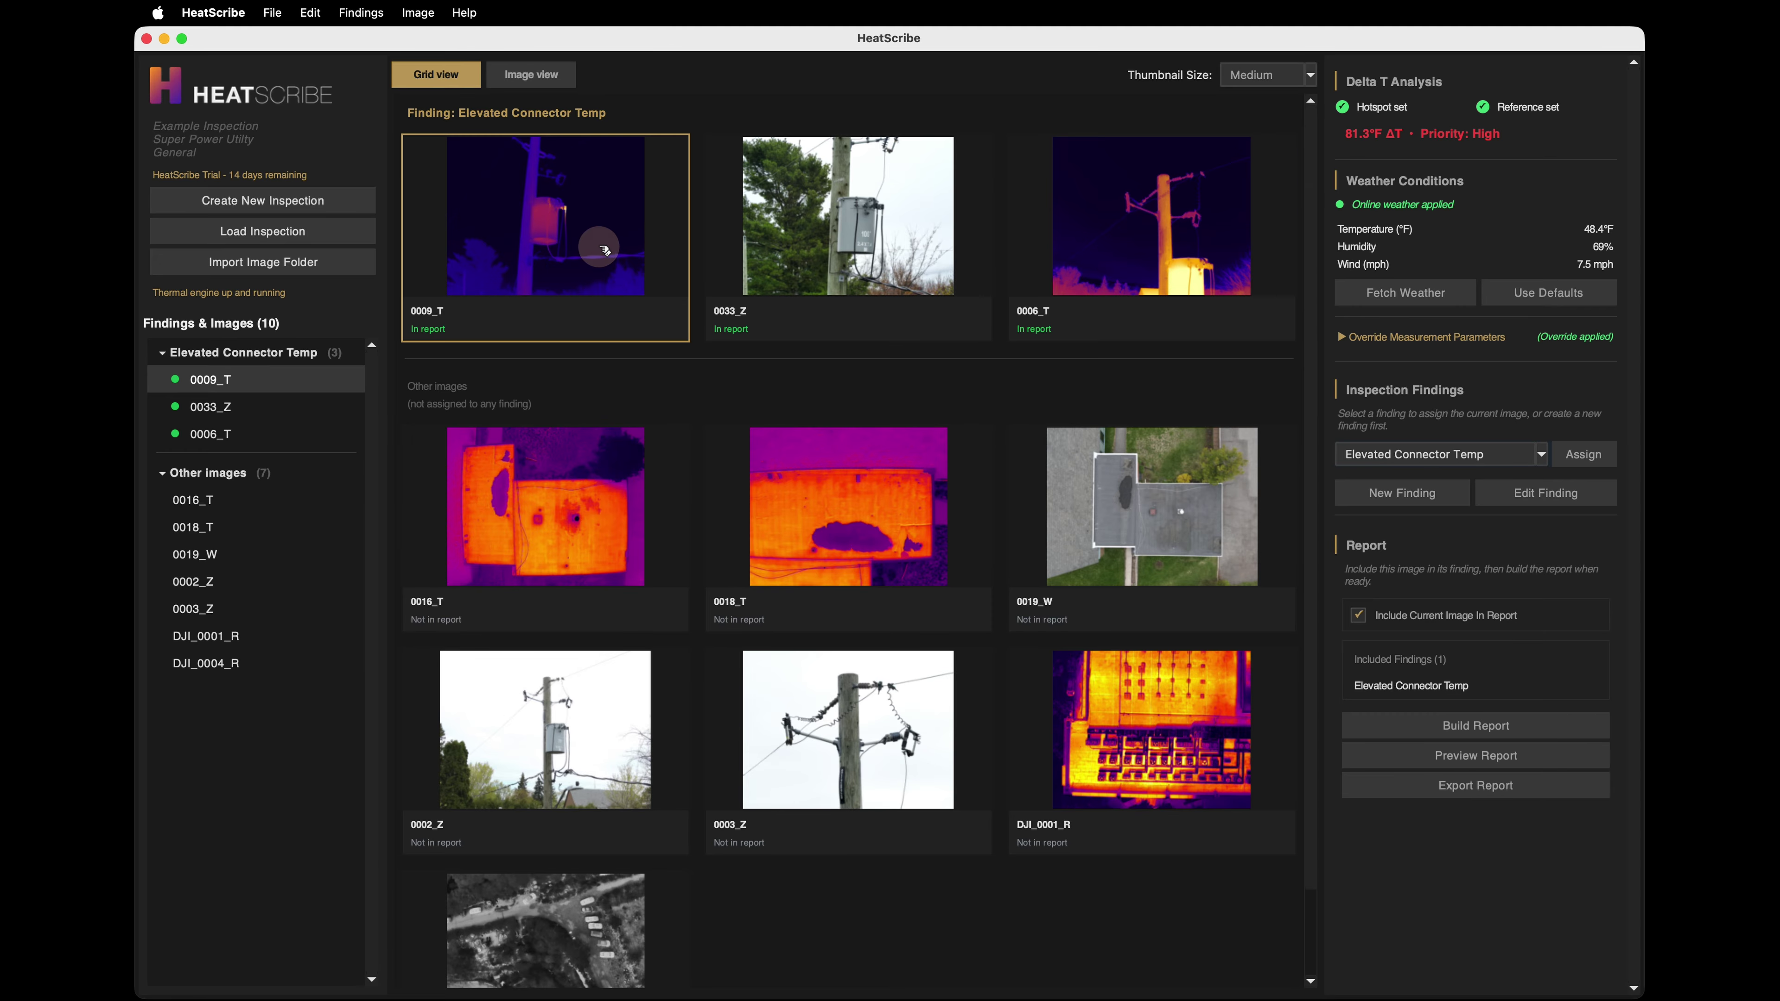
pyautogui.click(419, 15)
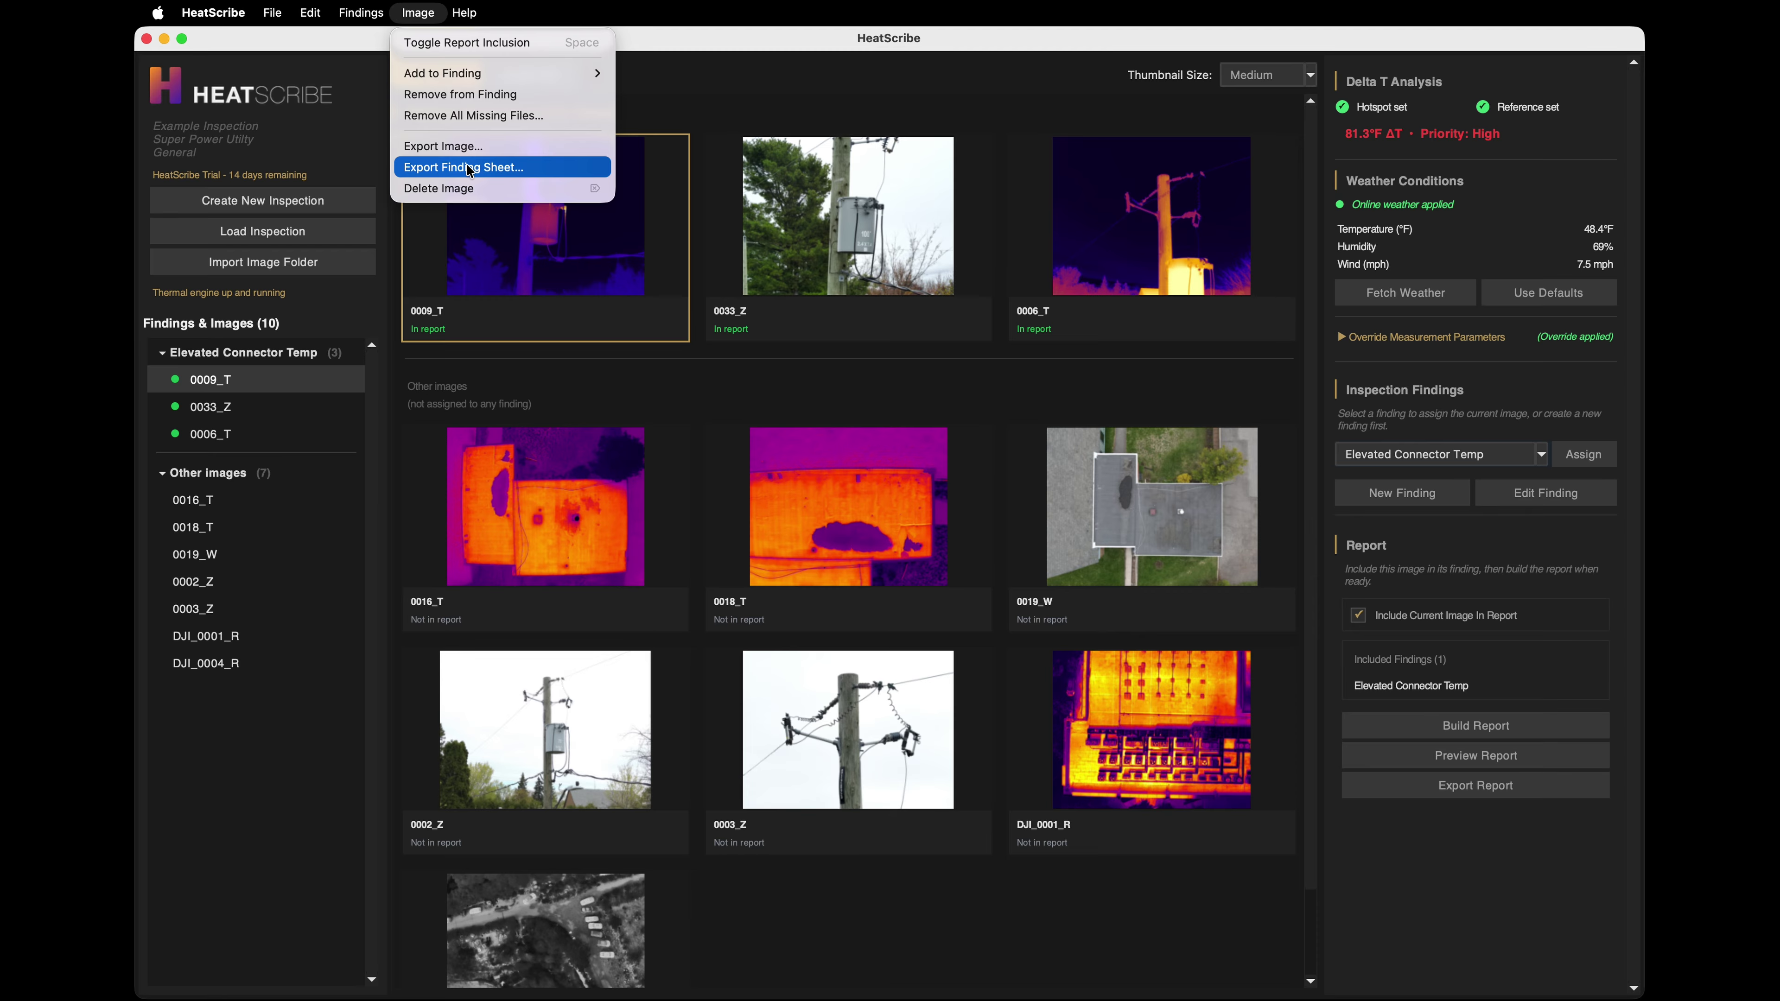
pyautogui.click(446, 148)
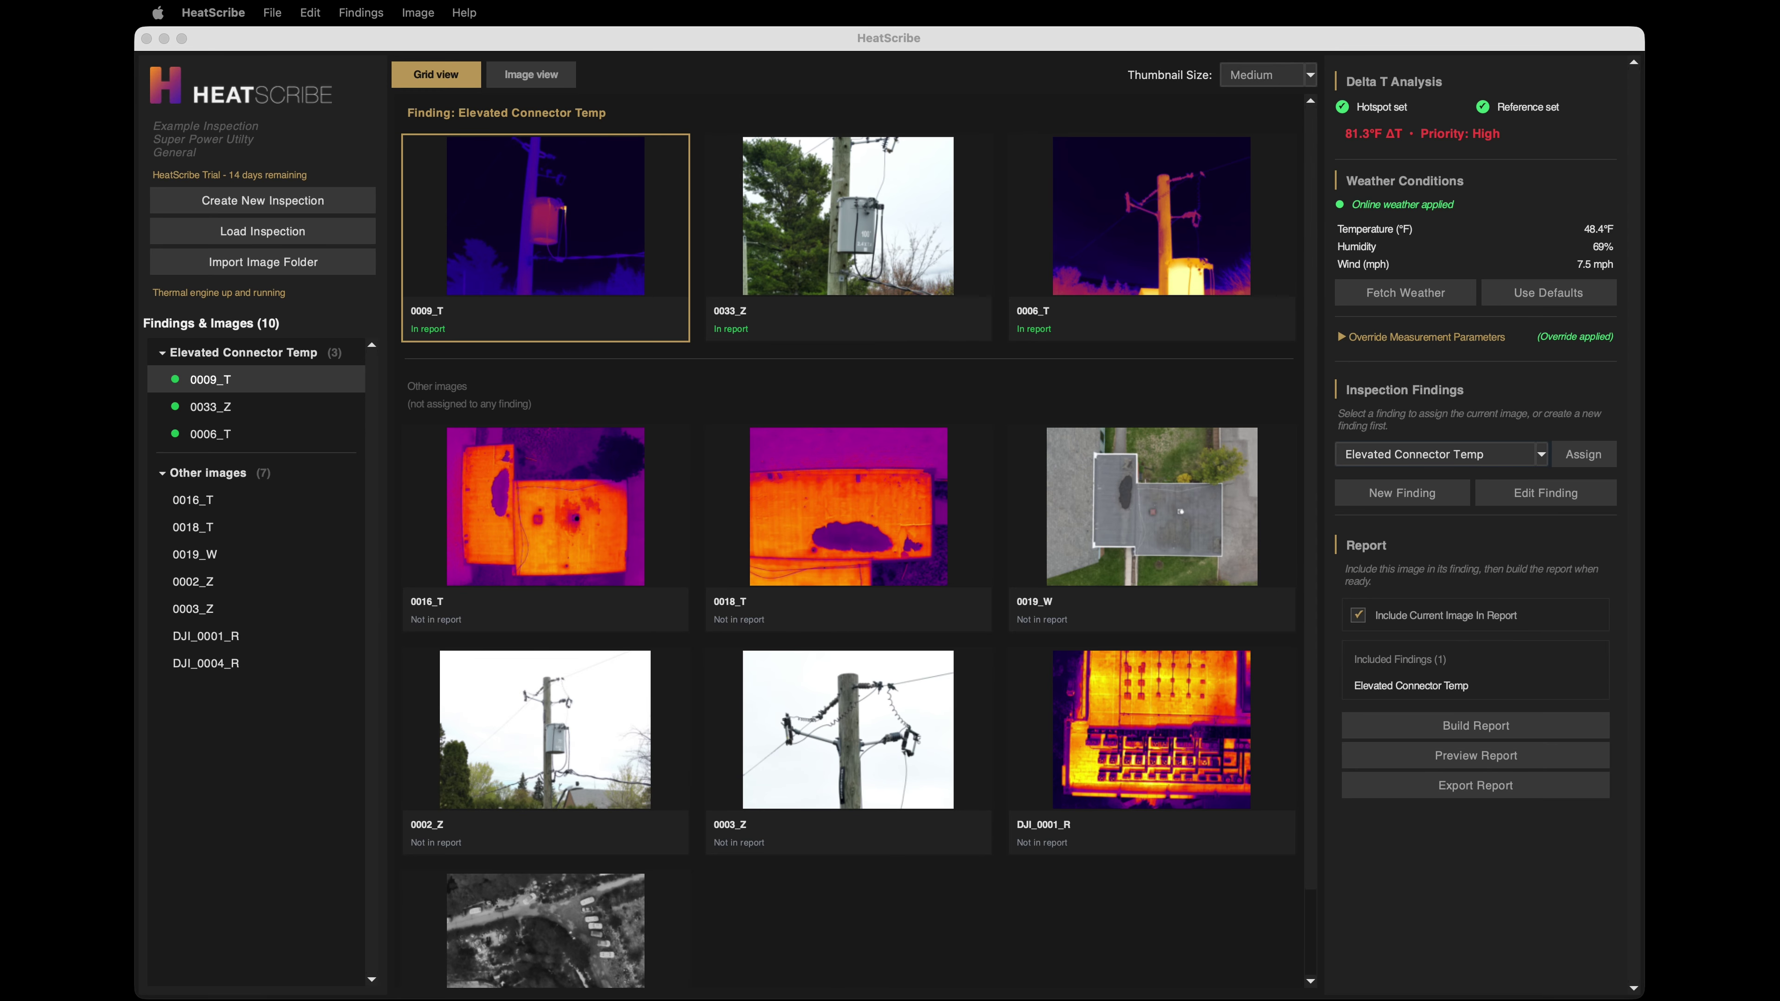
pyautogui.moveTo(1268, 420); pyautogui.dragTo(671, 201)
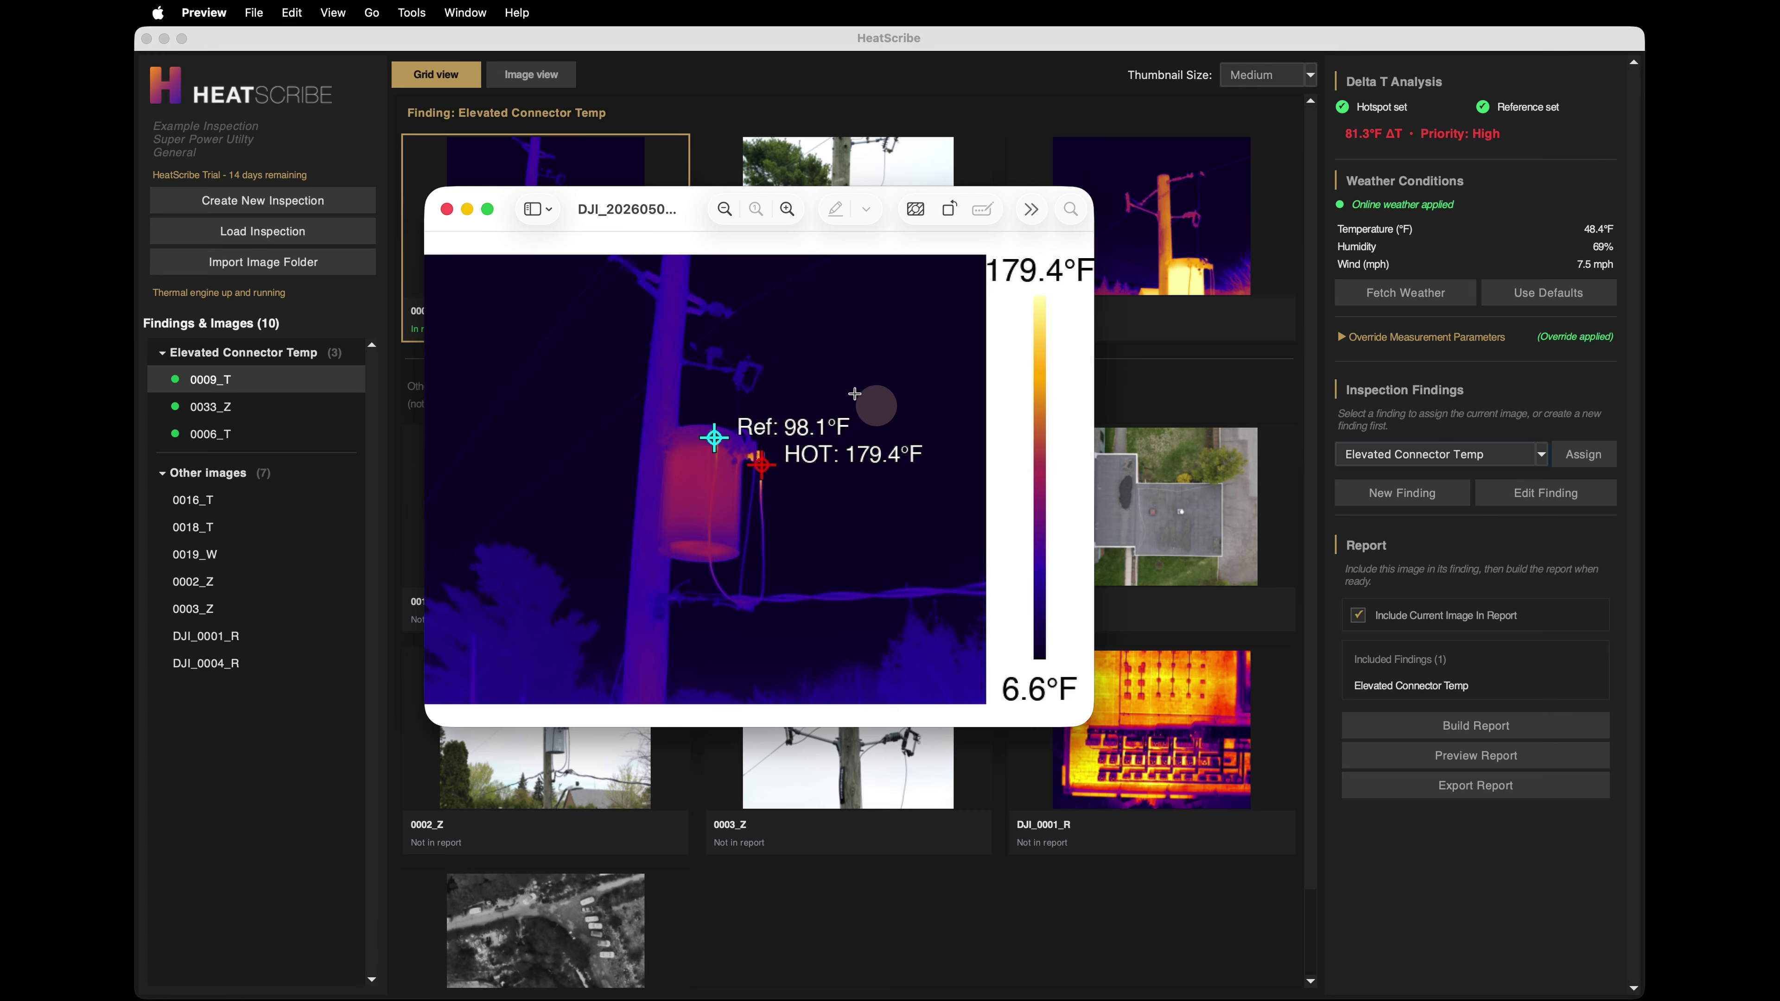
pyautogui.click(598, 204)
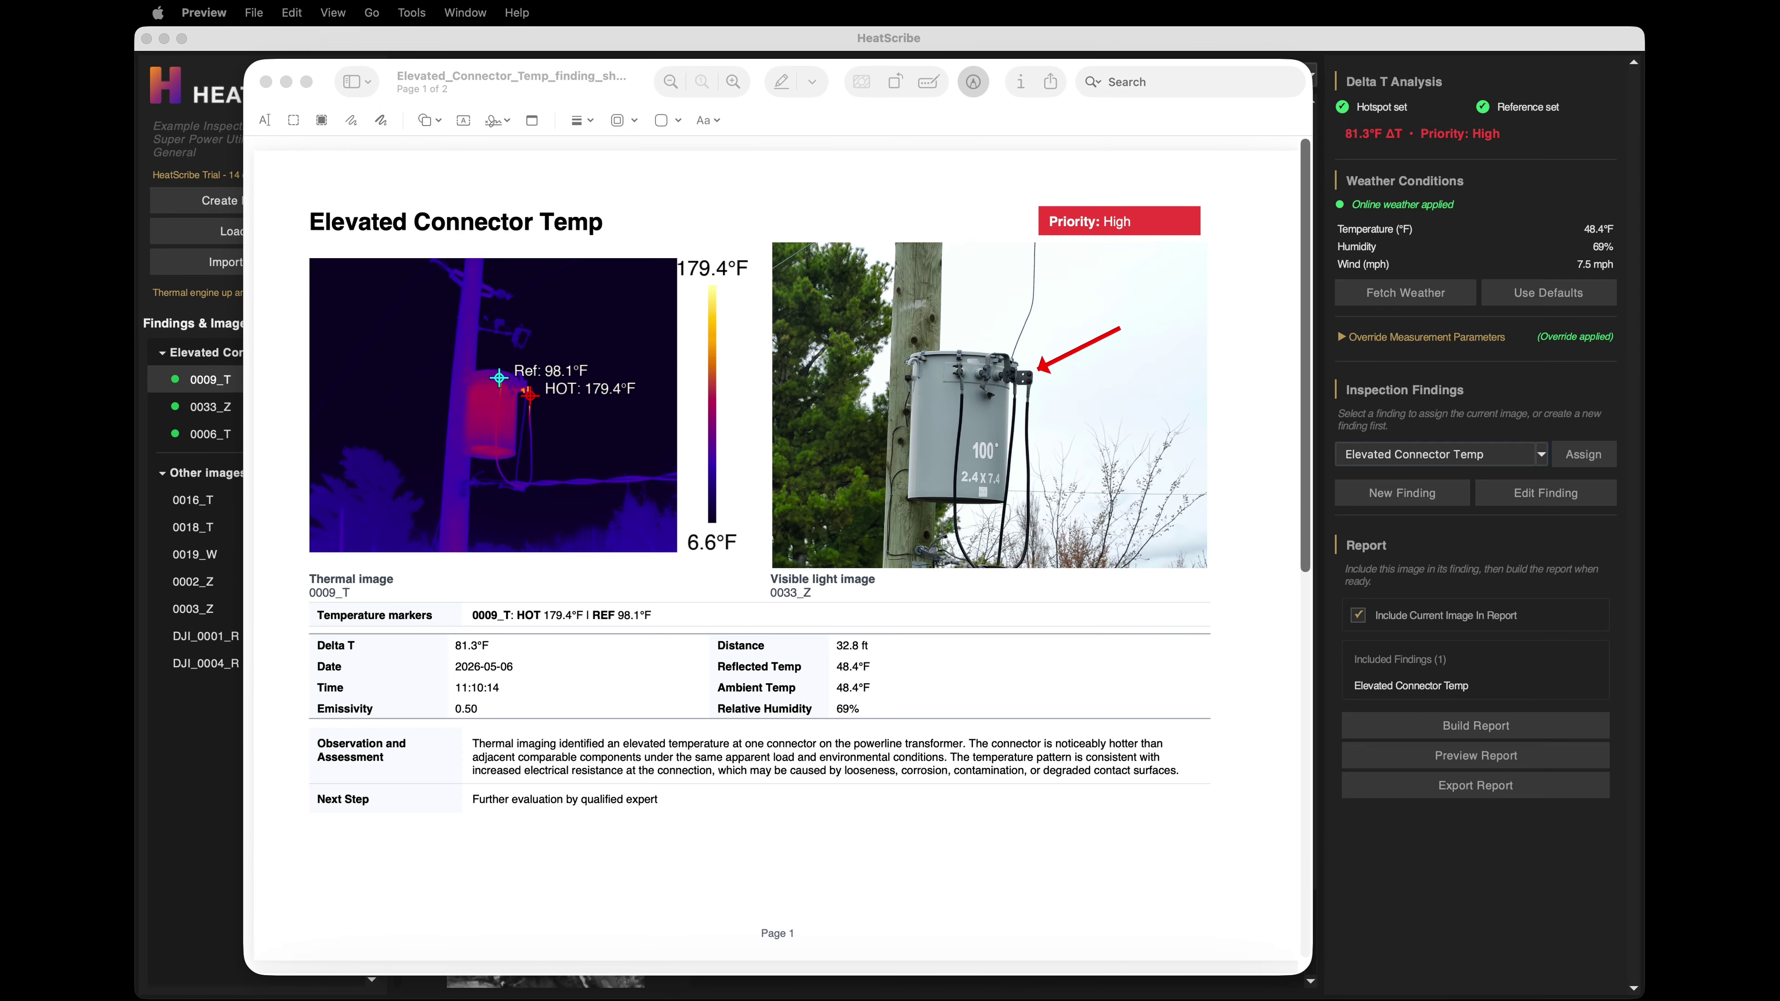
# Examine the one-page finding sheet for 0009_T and both pages of the multi-image Elevated Connector Temp sheet in Preview.
pyautogui.moveTo(1279, 231); pyautogui.dragTo(590, 81)
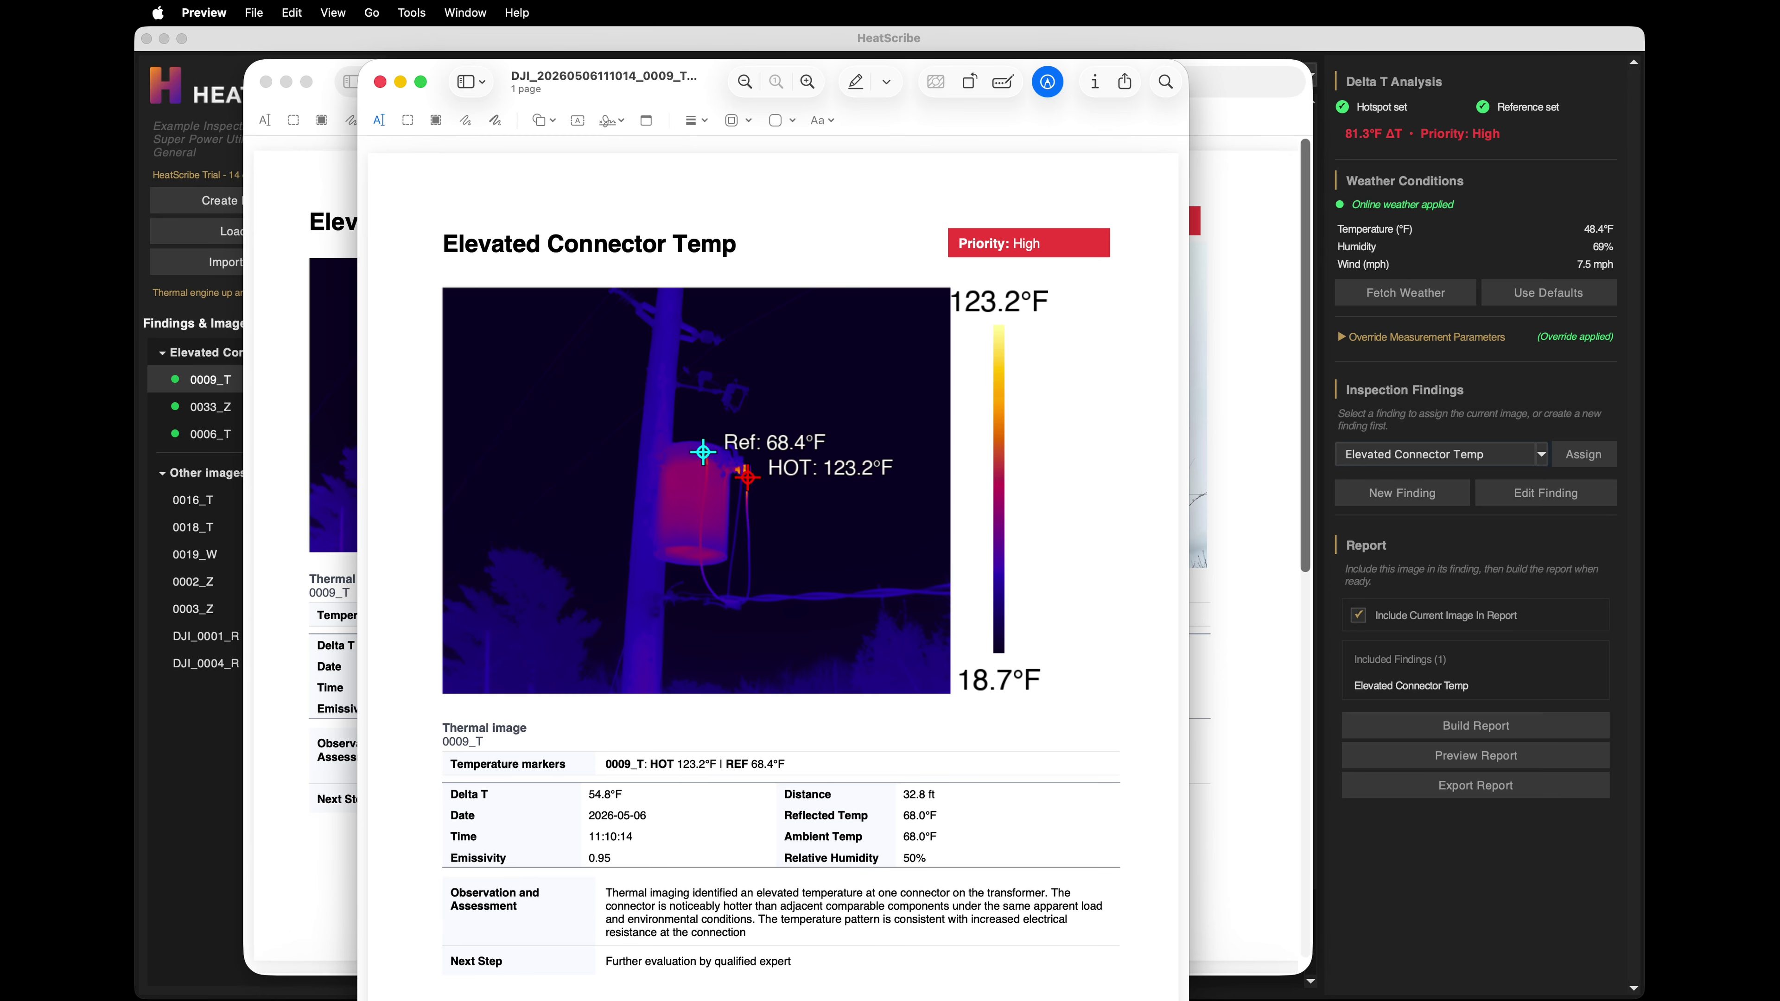
pyautogui.moveTo(1184, 995); pyautogui.dragTo(1076, 968)
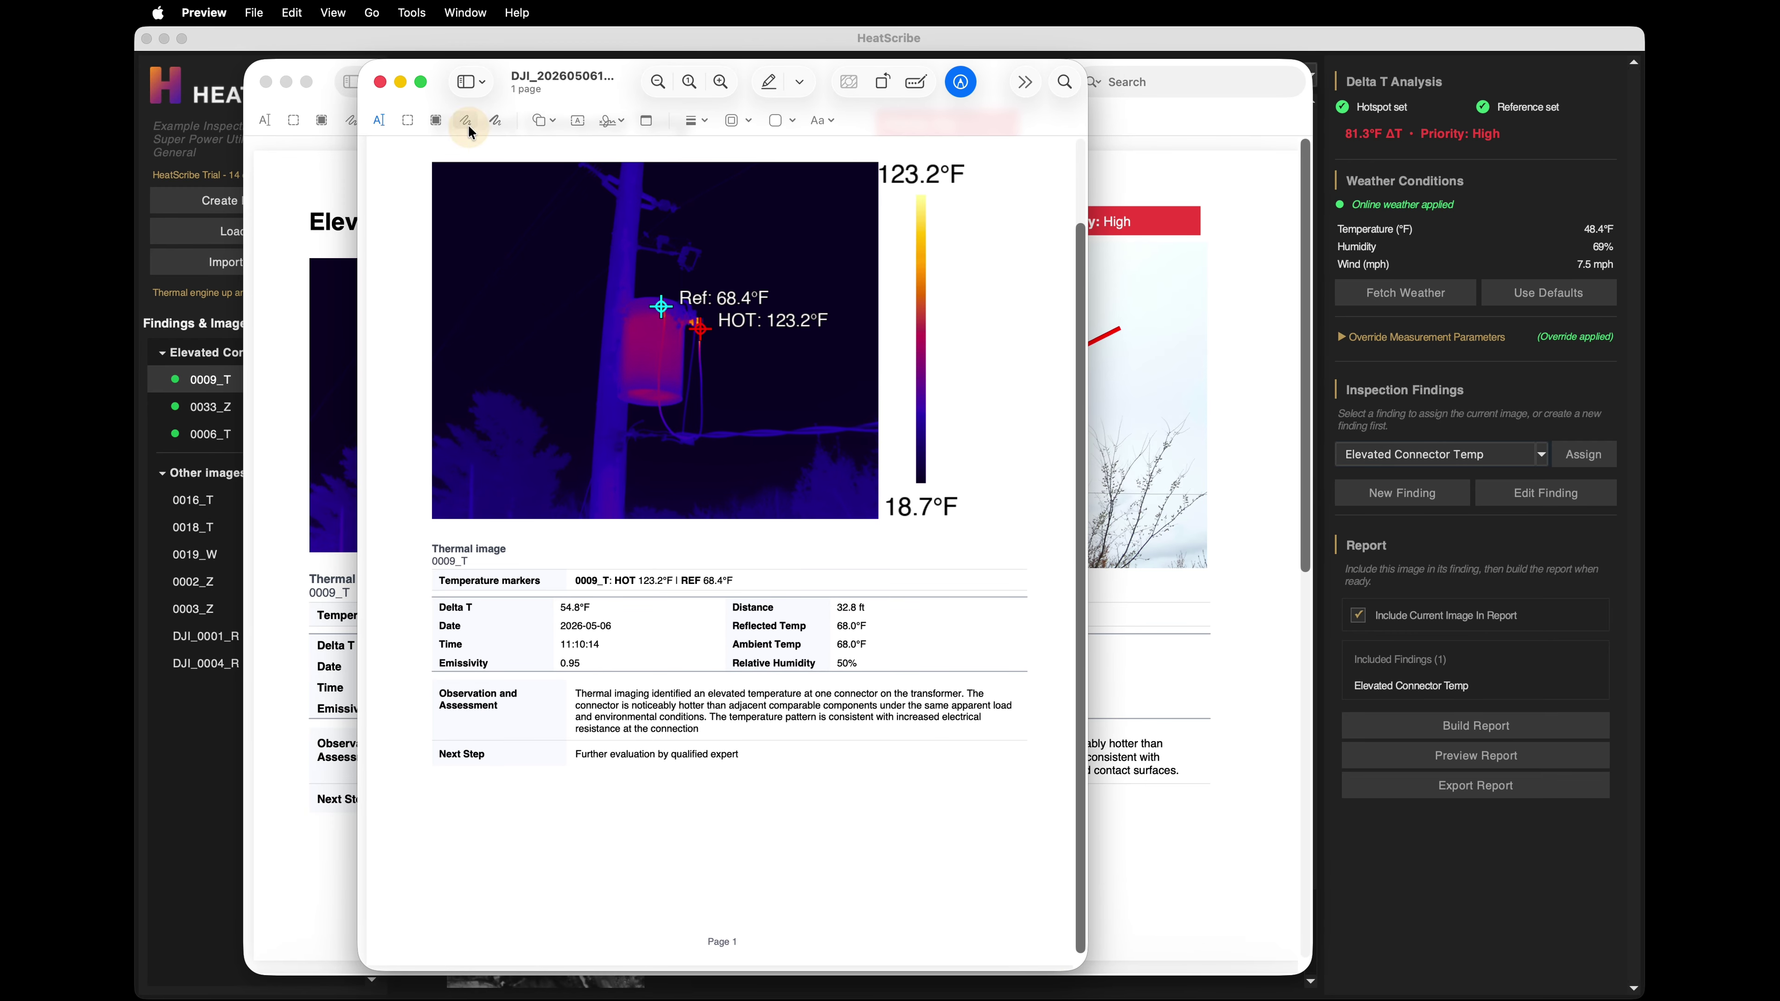
pyautogui.click(402, 80)
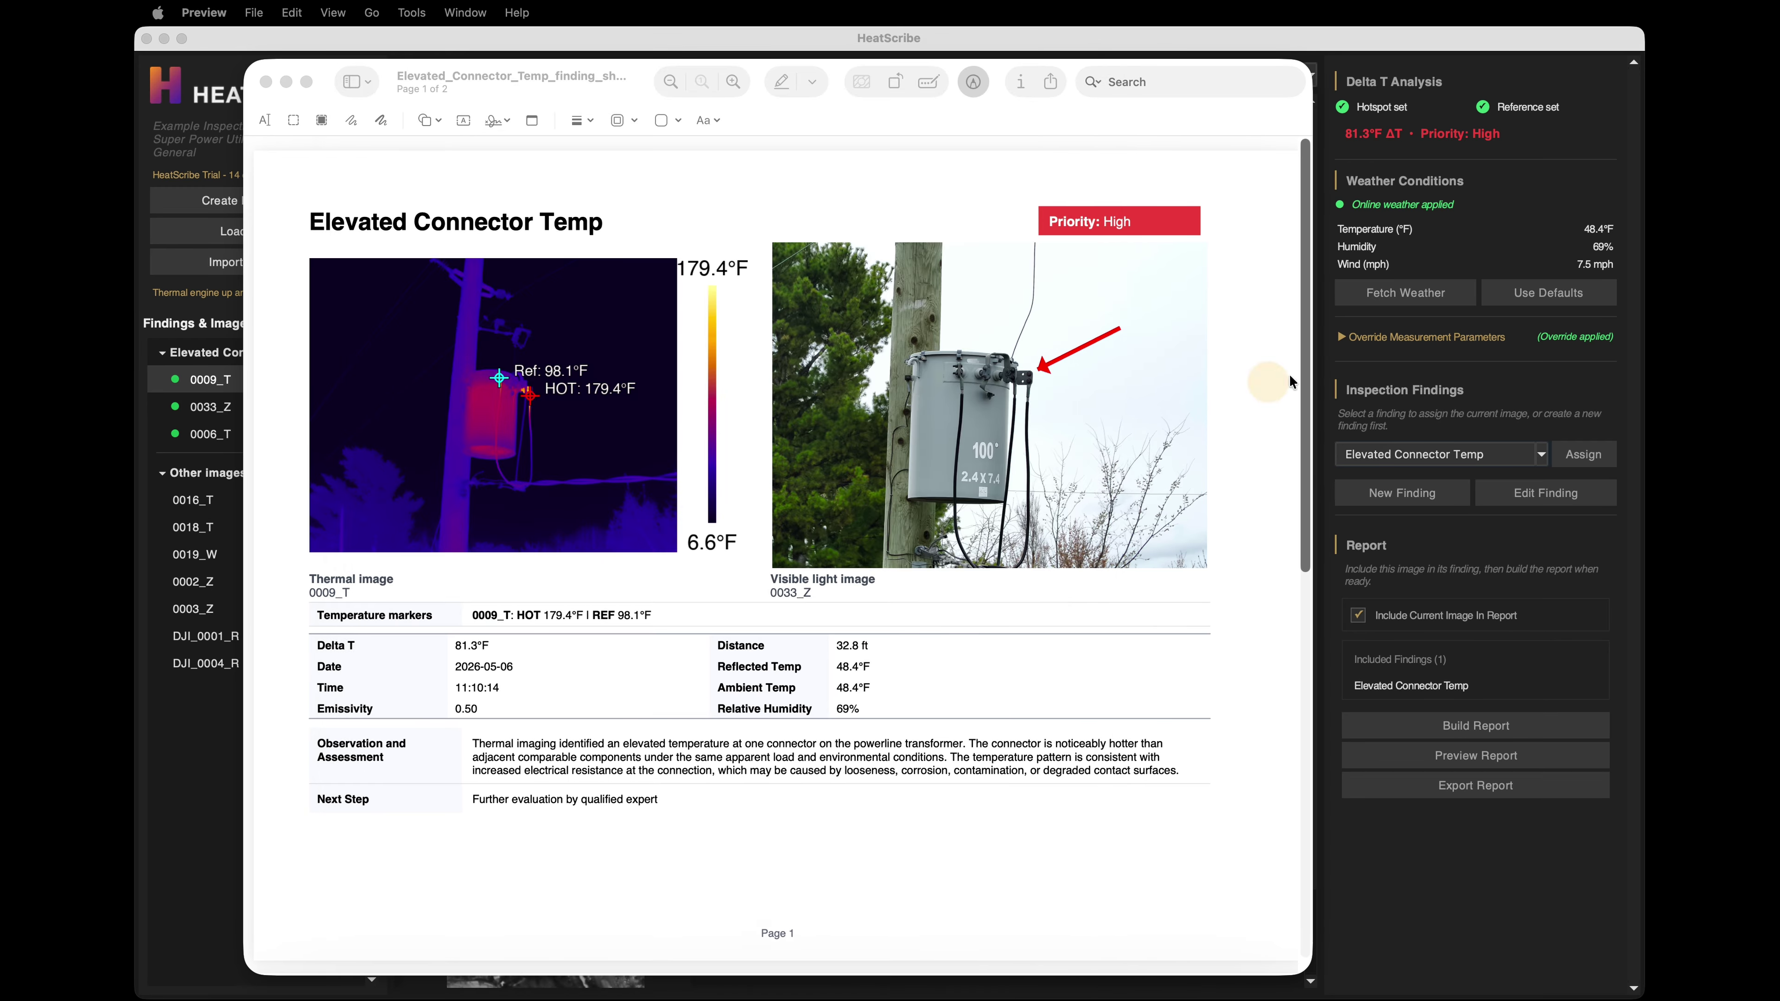
pyautogui.click(1307, 301)
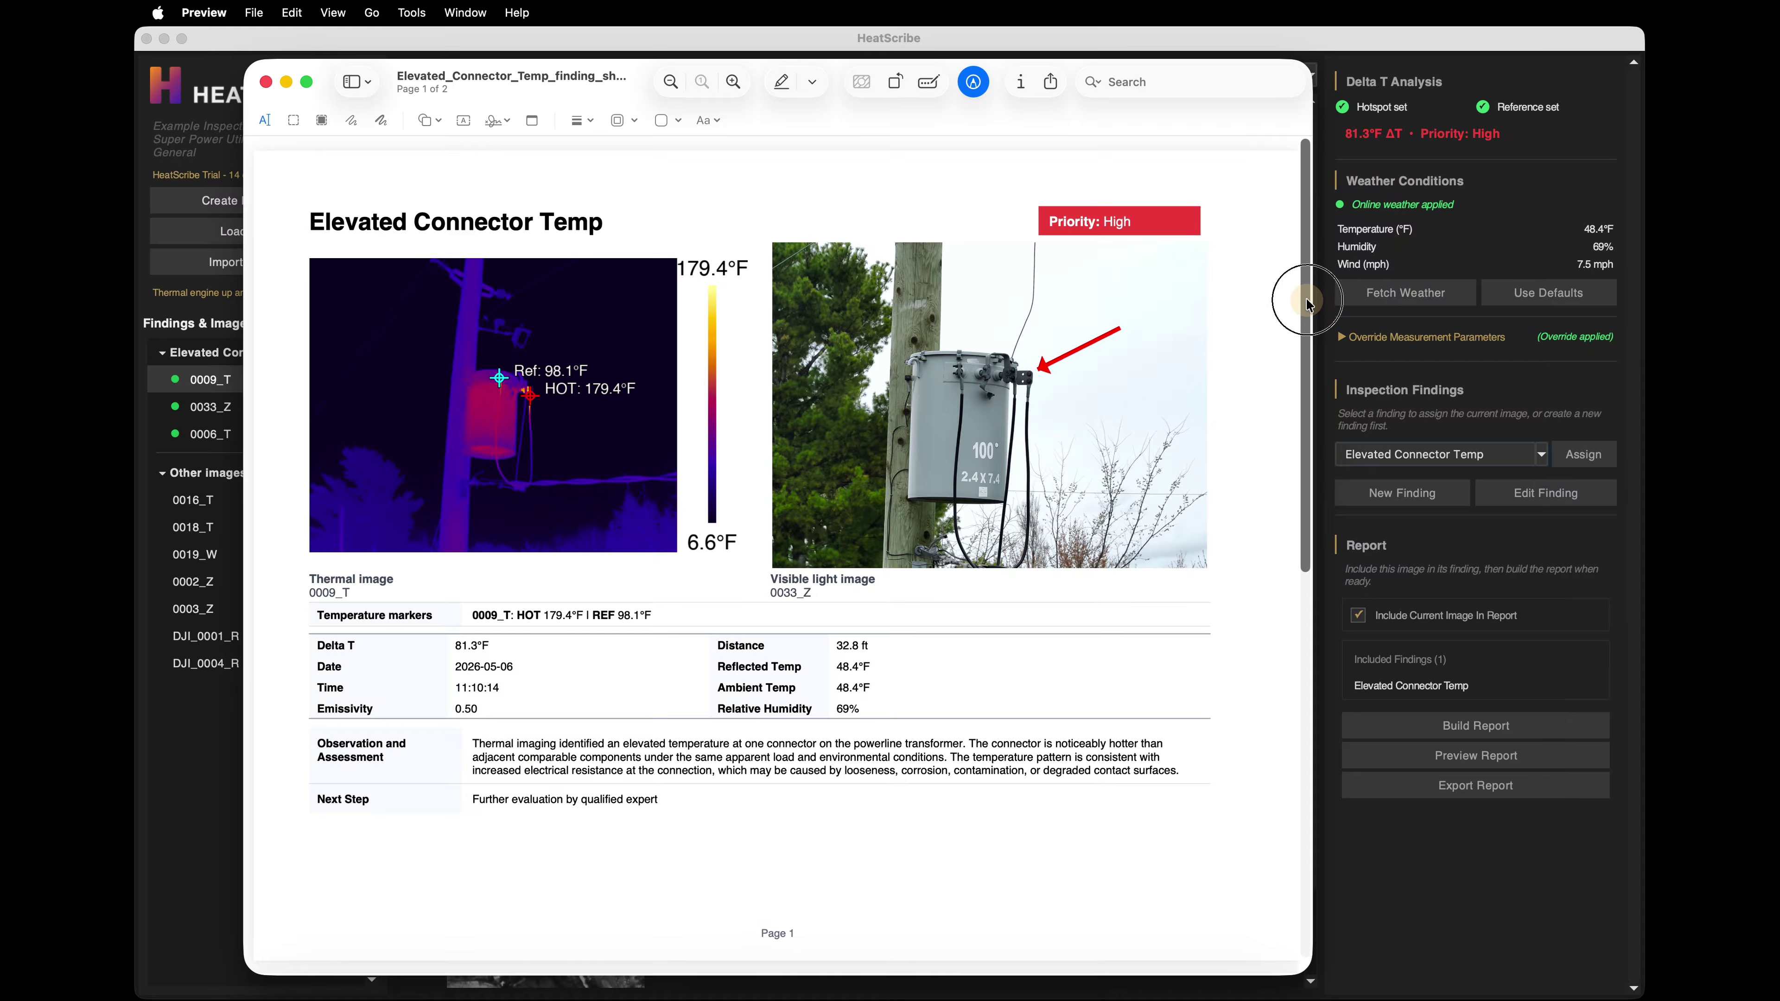
pyautogui.scroll(-10, 1308, 301)
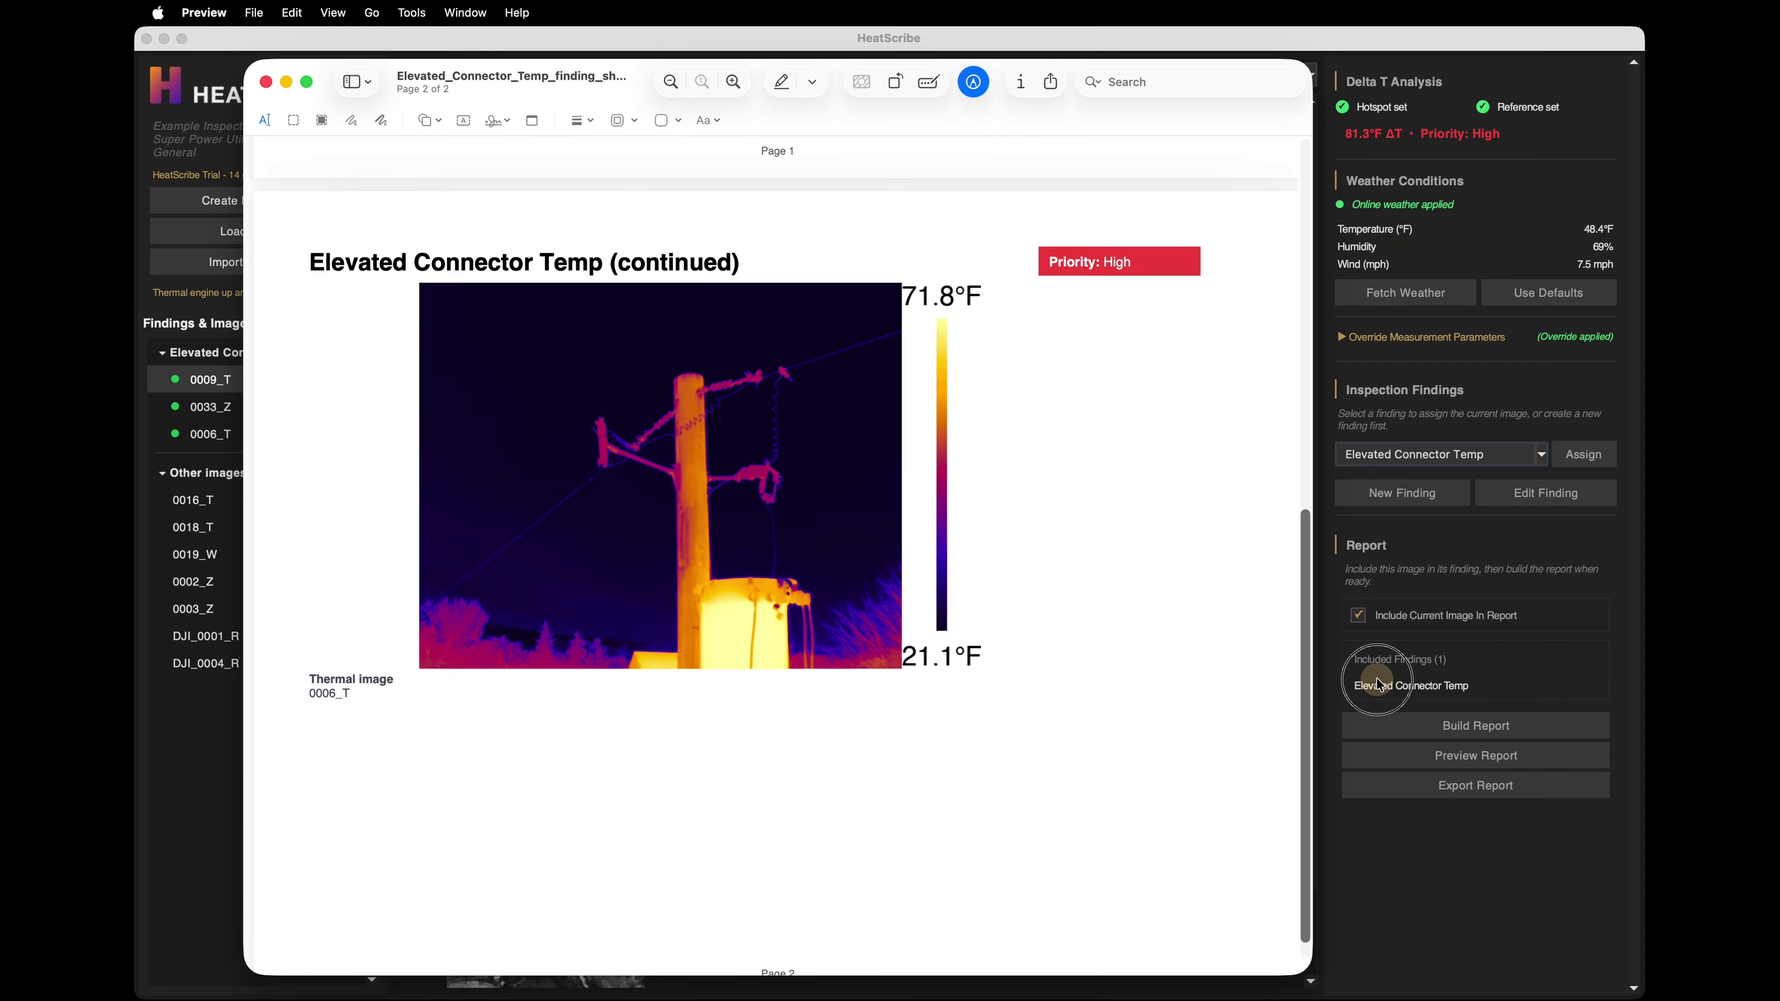
# Return to the first page of the Elevated Connector Temp finding sheet to review its images and details.
pyautogui.press('Home')
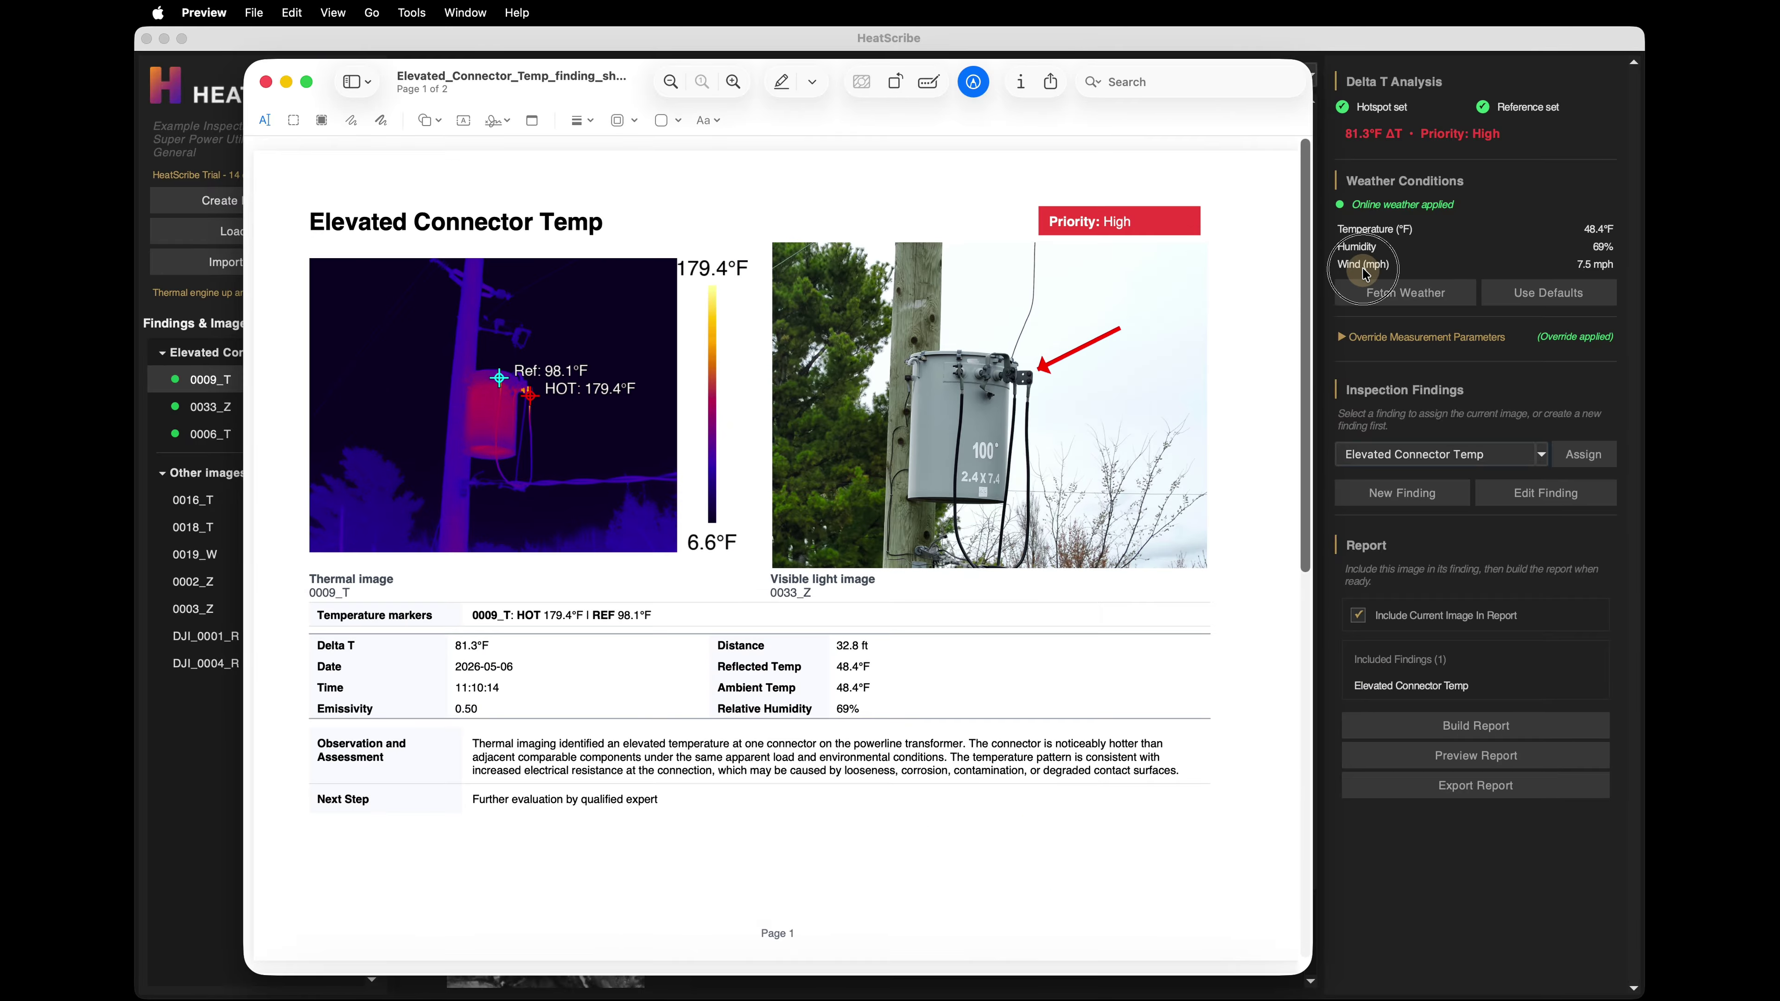
pyautogui.click(849, 349)
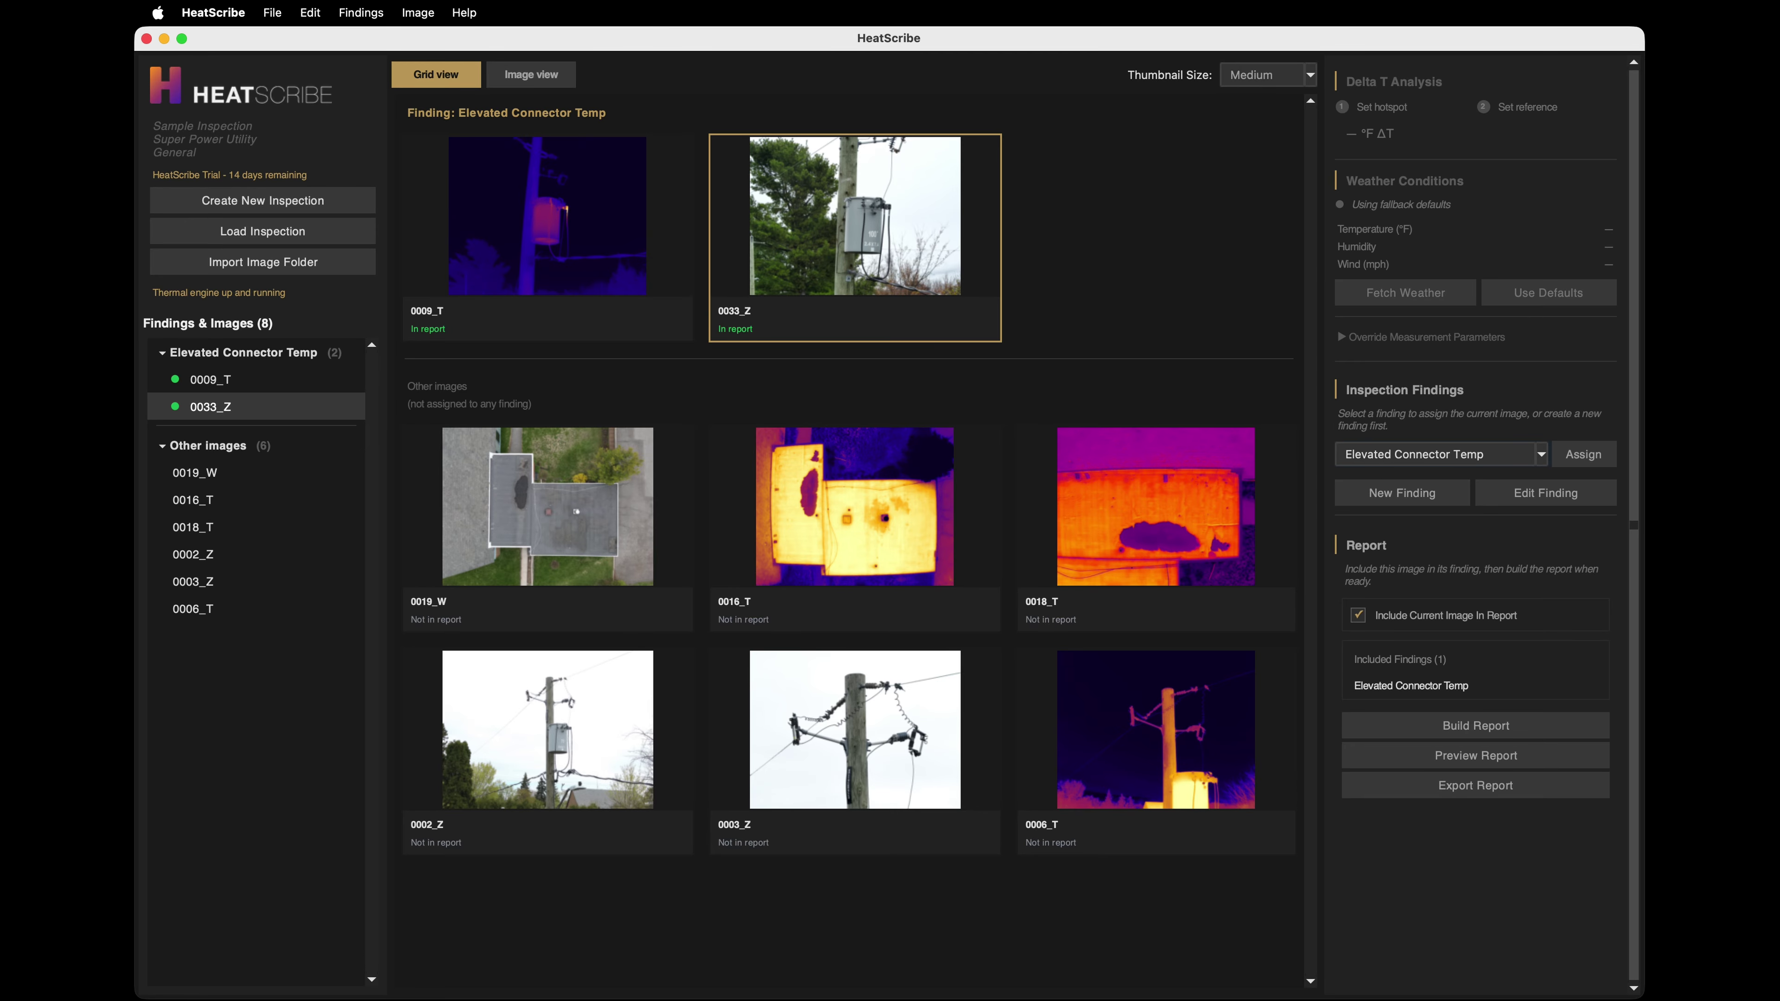
# Open the finding templates in HeatScribe and compare the built-in fields of the Electrical and General templates.
pyautogui.click(318, 14)
pyautogui.click(356, 136)
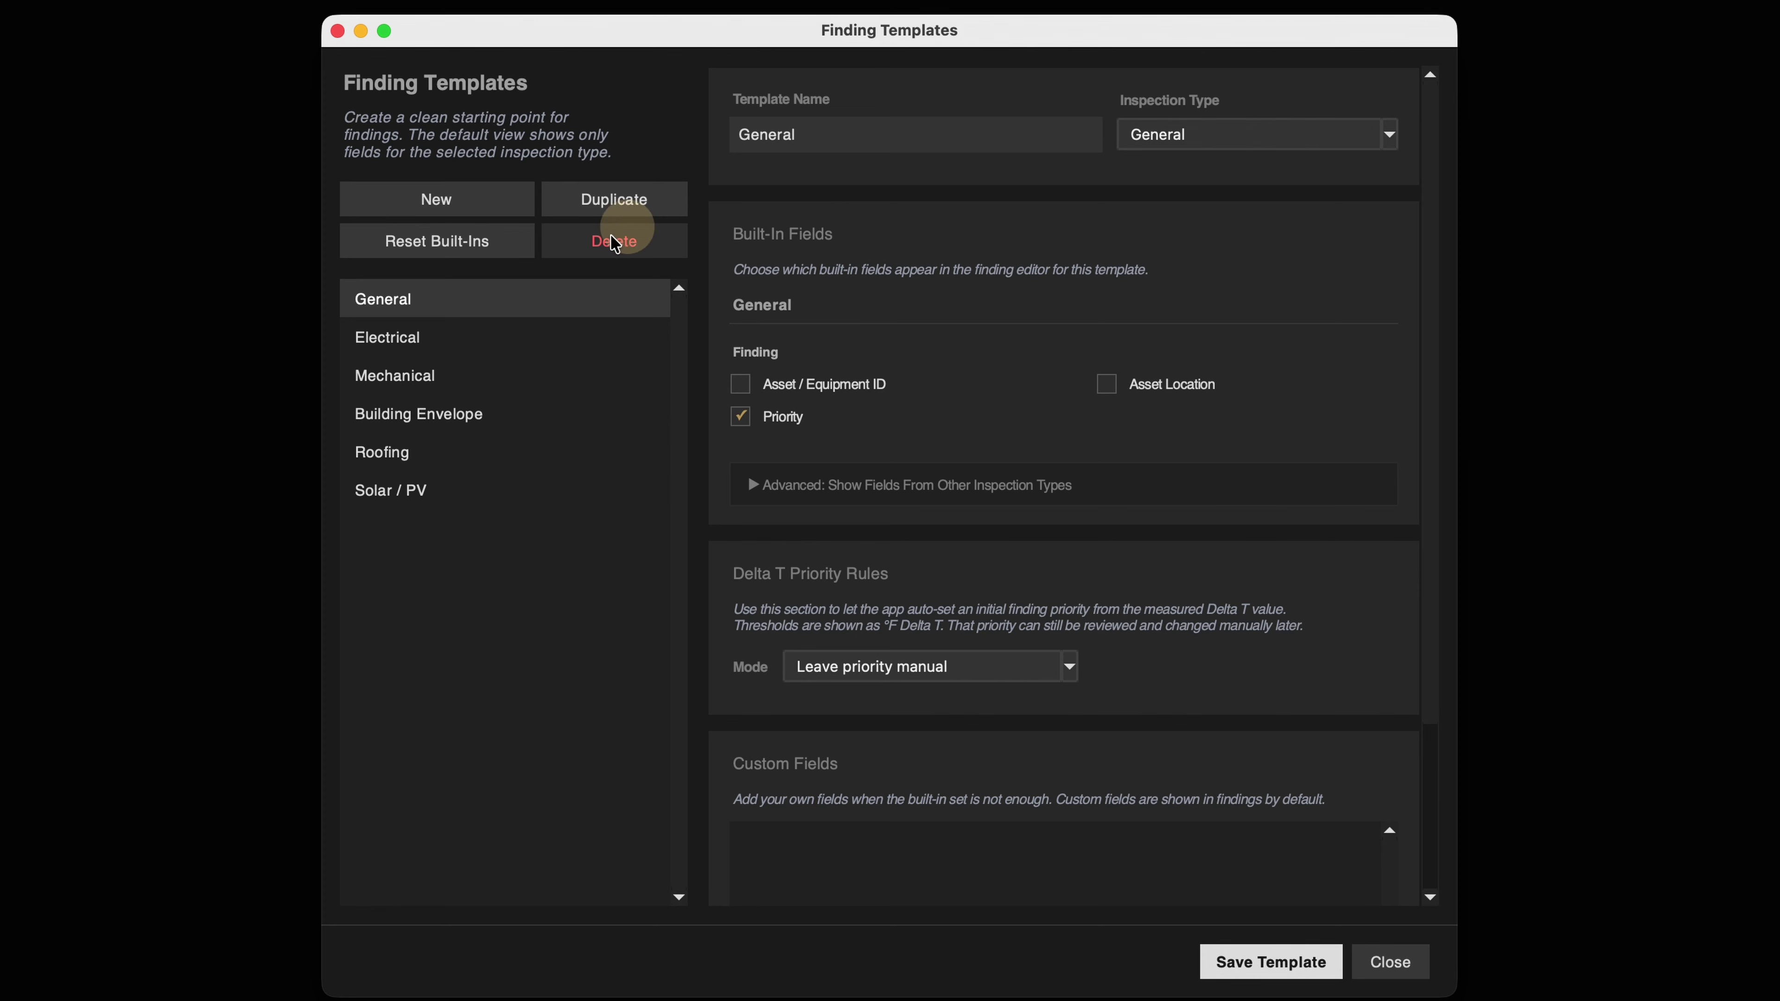
pyautogui.click(439, 341)
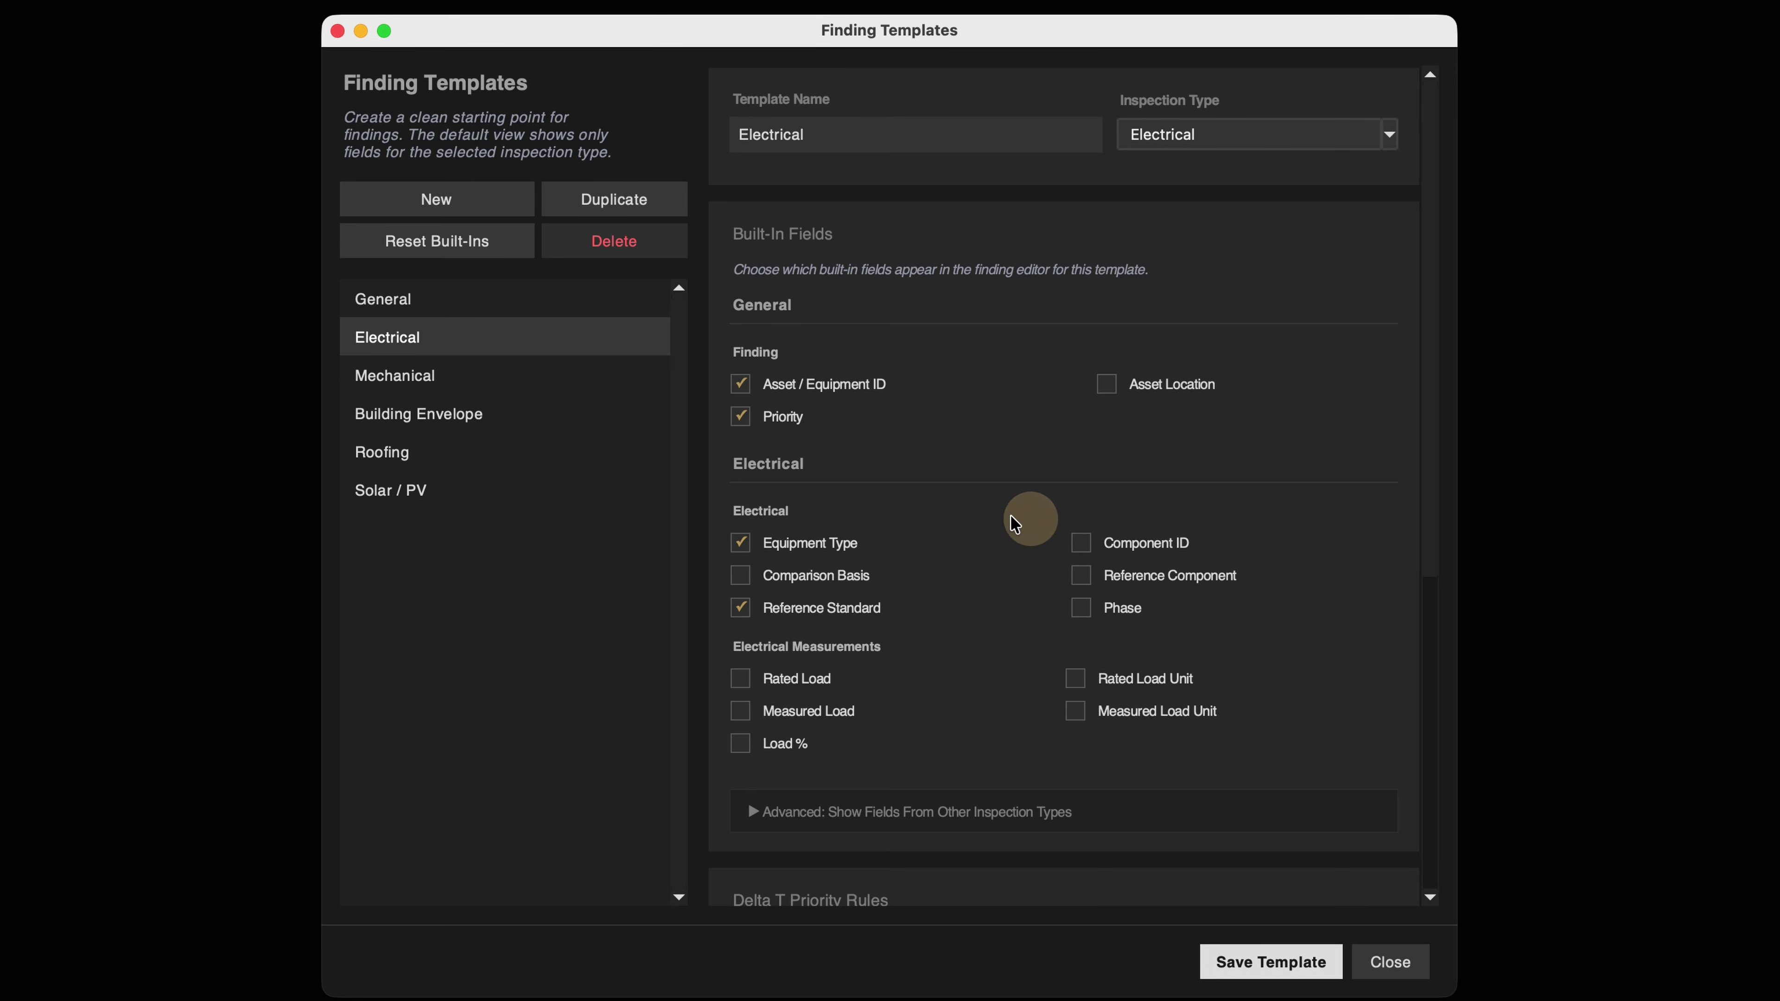
pyautogui.click(393, 298)
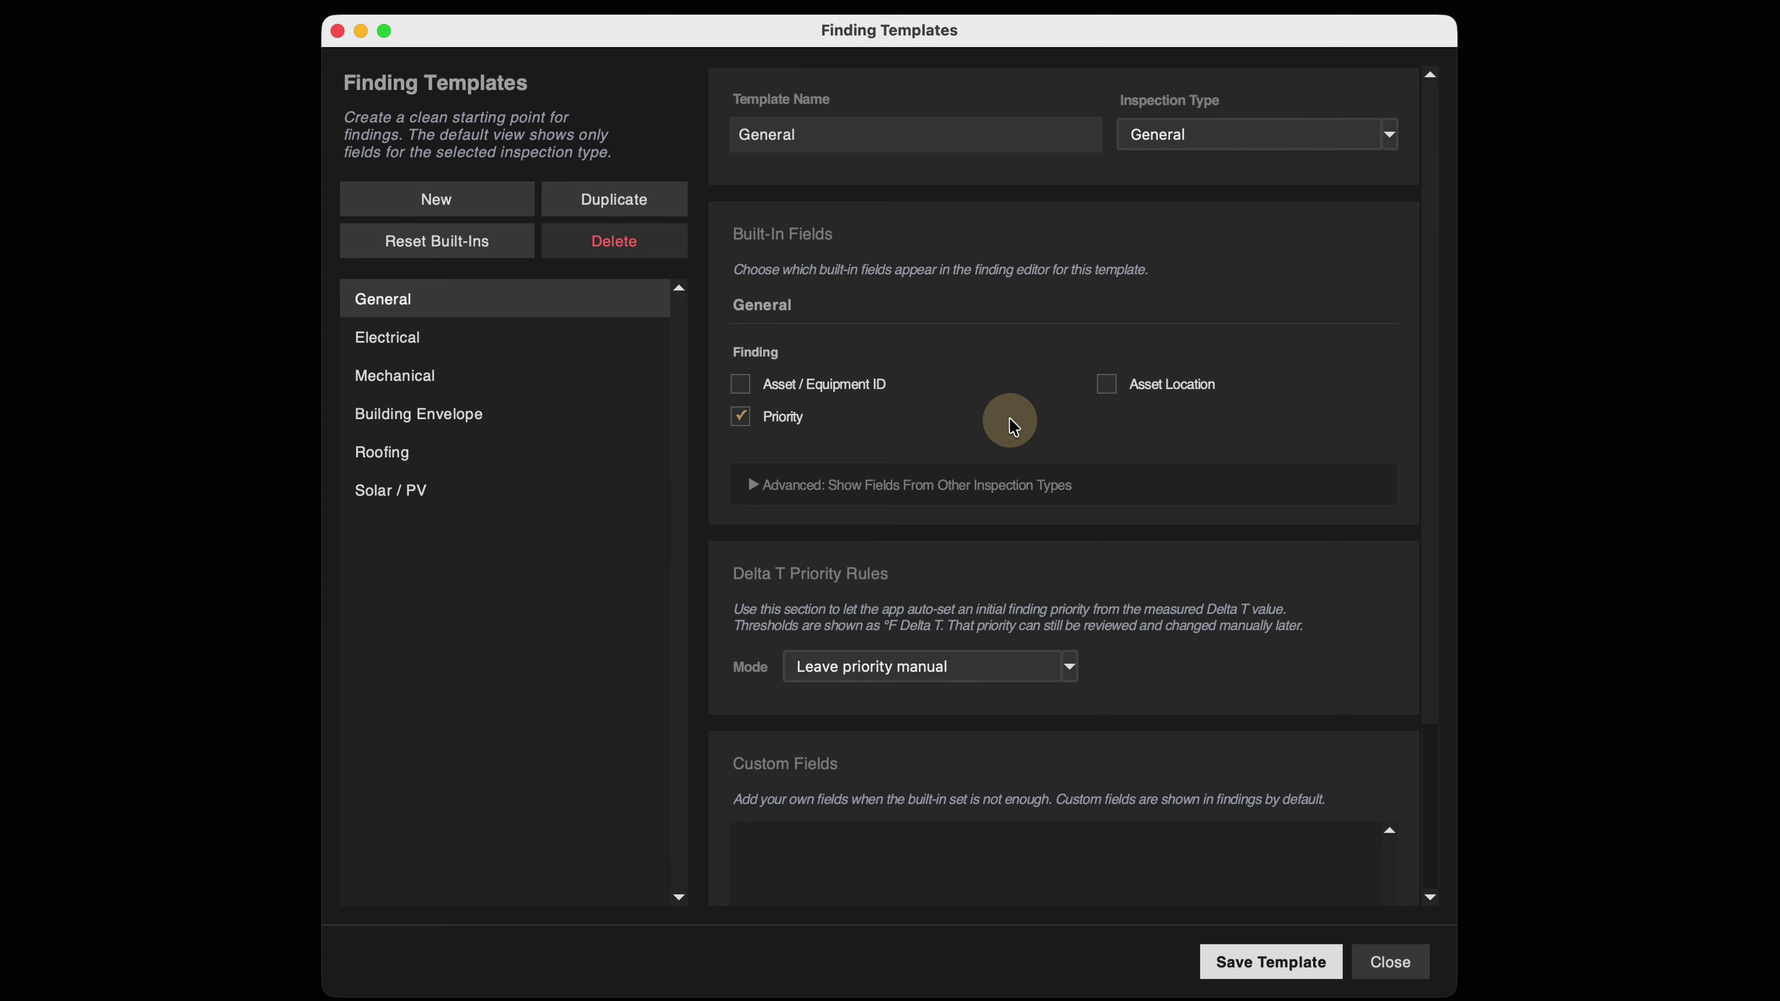
# Examine the advanced fields from other inspection types that the General template can include.
pyautogui.click(936, 491)
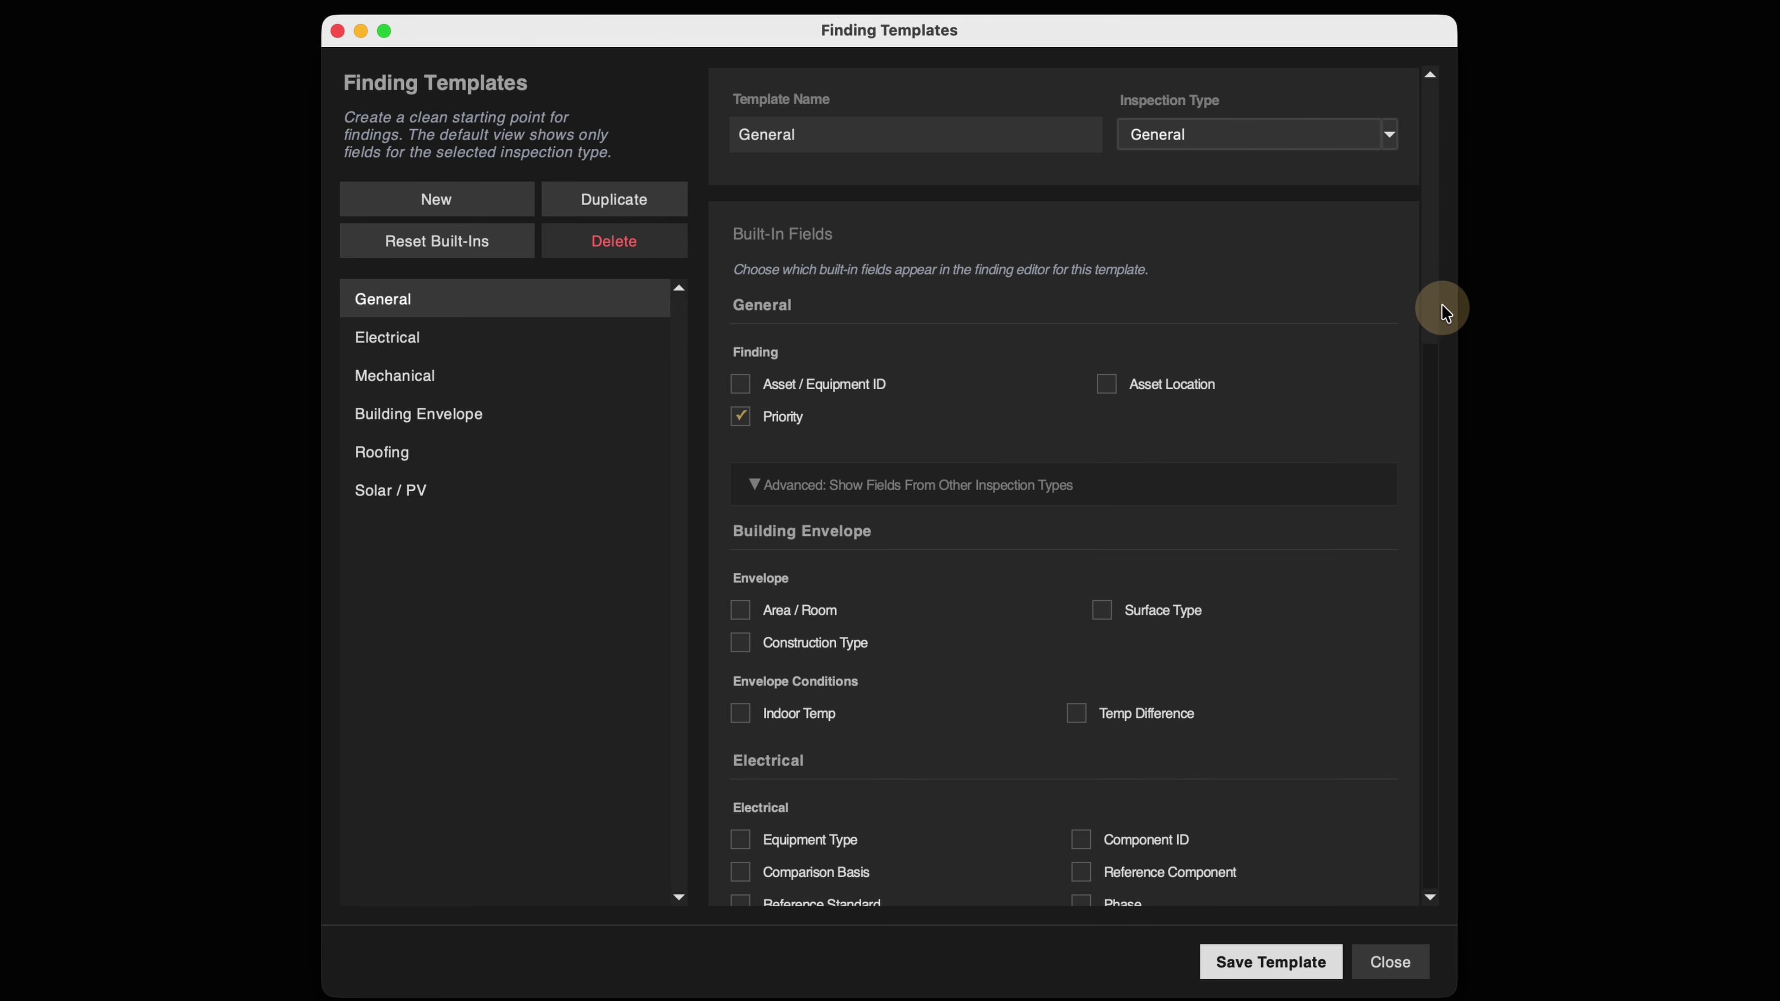
pyautogui.moveTo(1430, 309); pyautogui.dragTo(1400, 436)
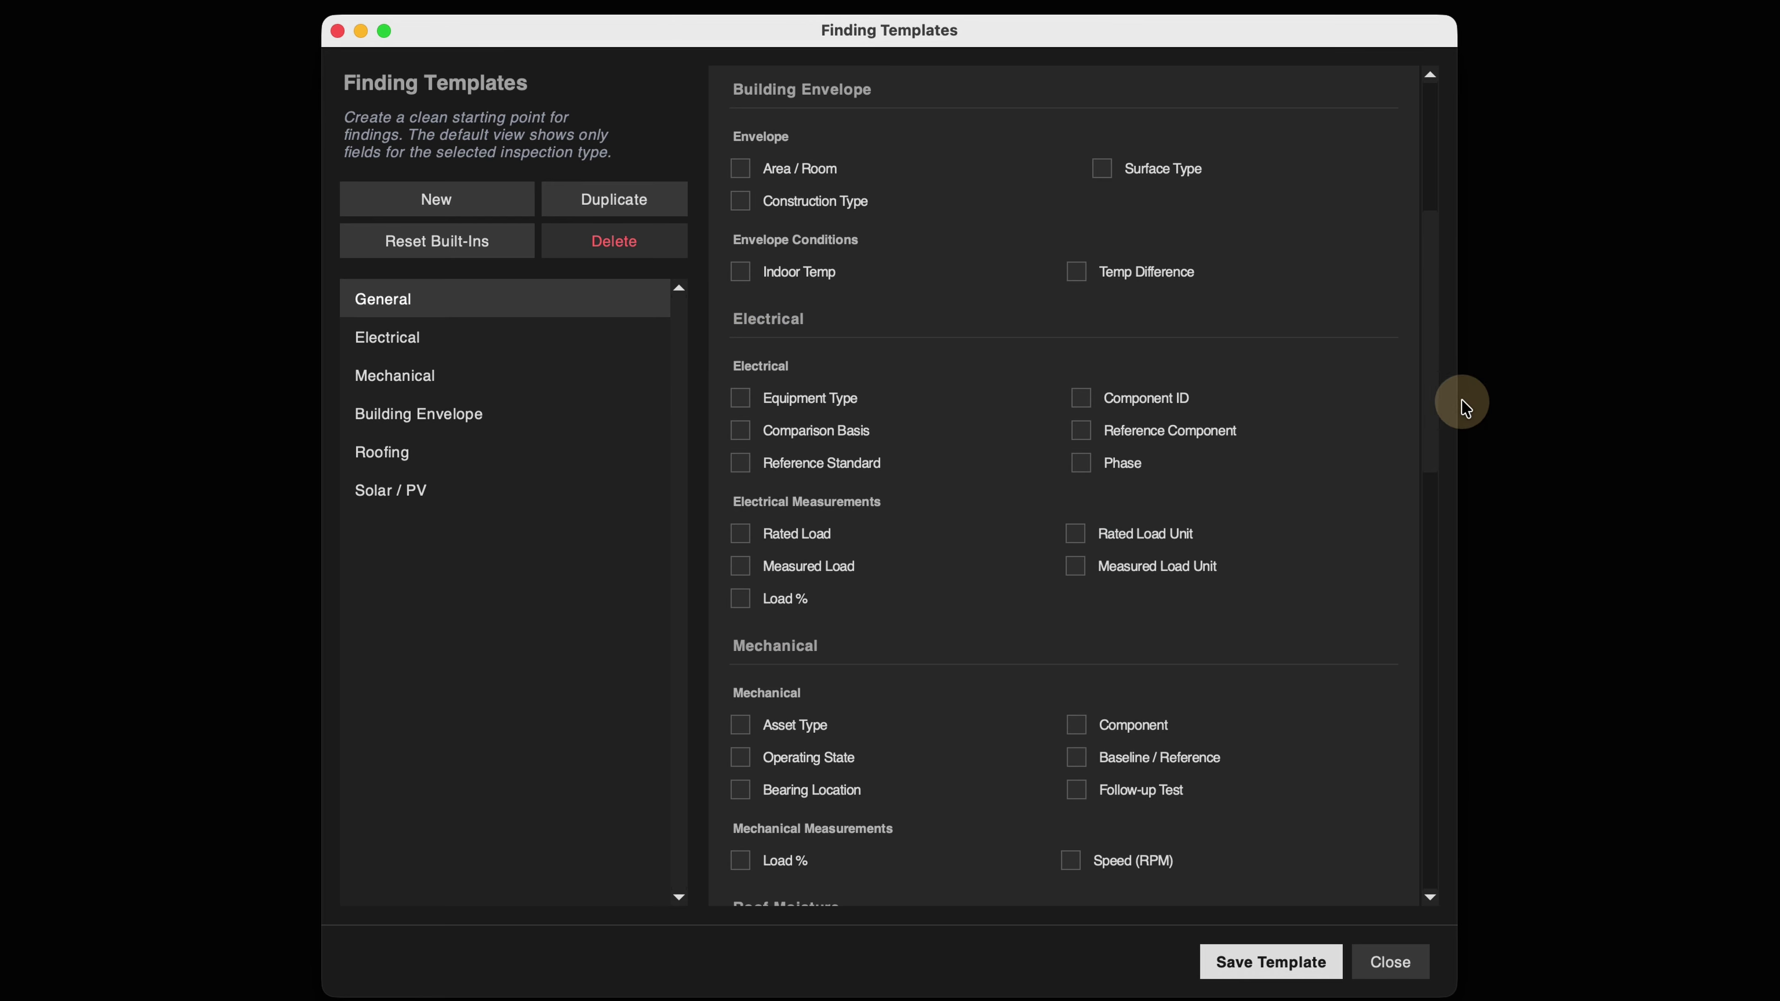
pyautogui.moveTo(1425, 397); pyautogui.dragTo(1414, 579)
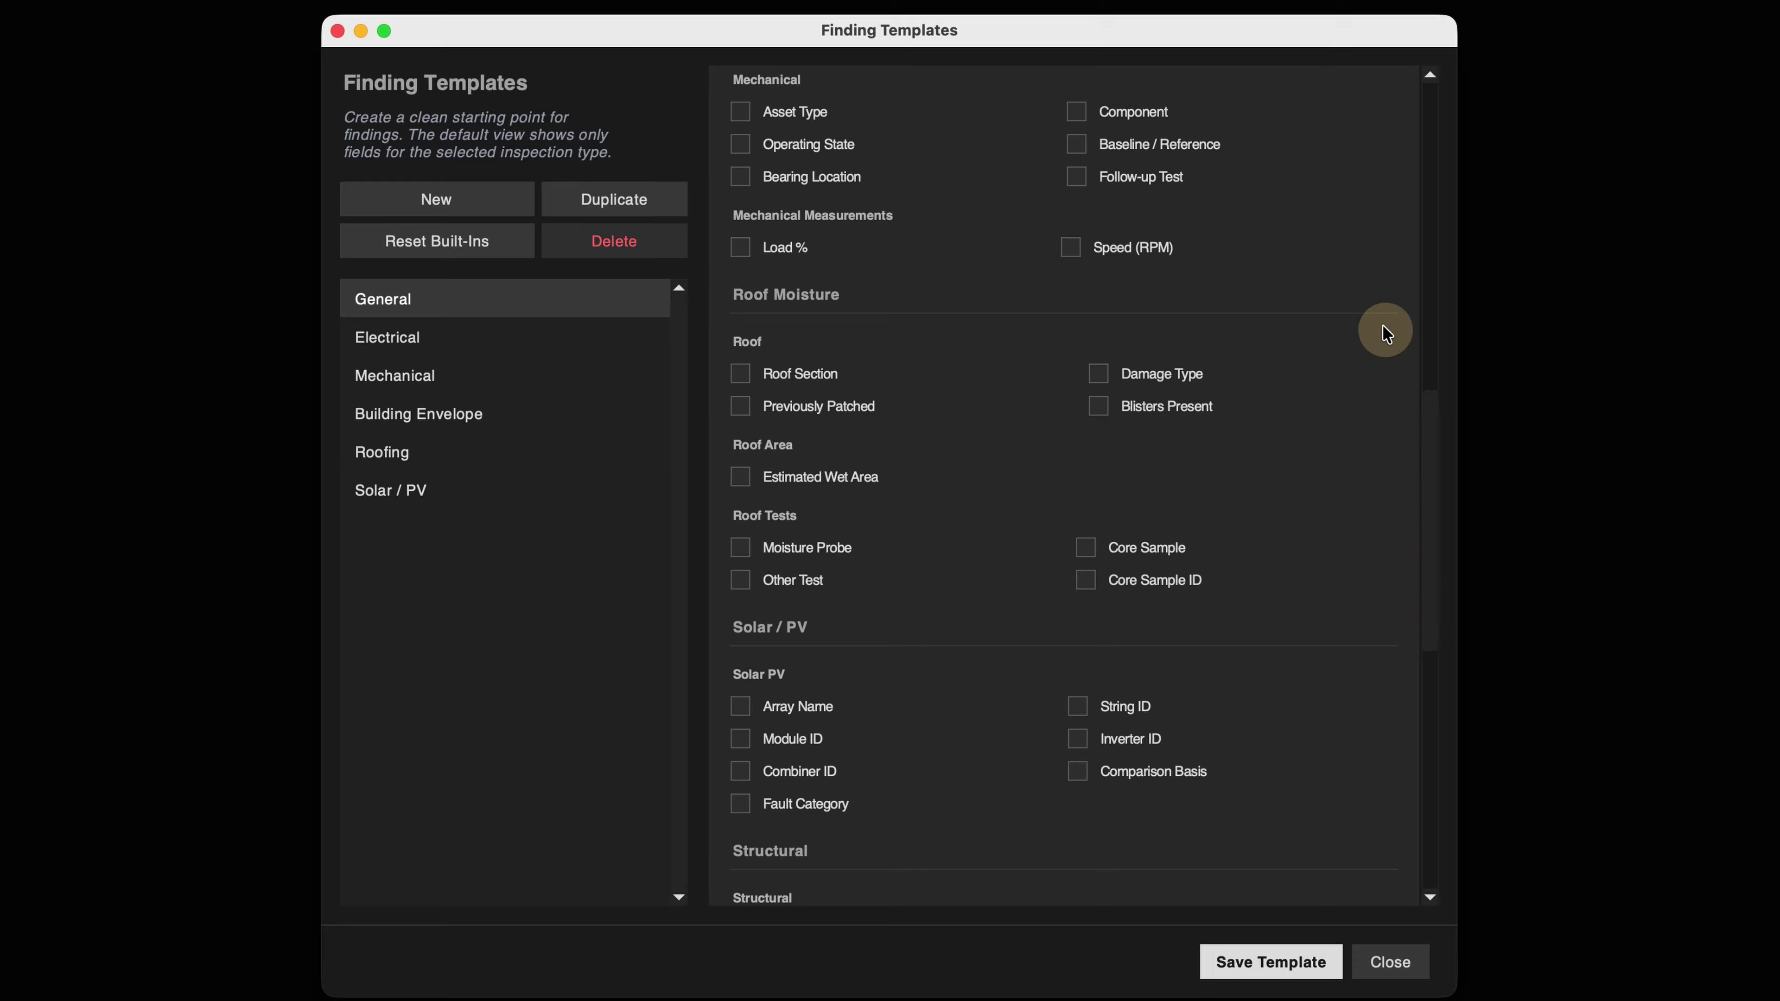
pyautogui.moveTo(1435, 576); pyautogui.dragTo(1470, 399)
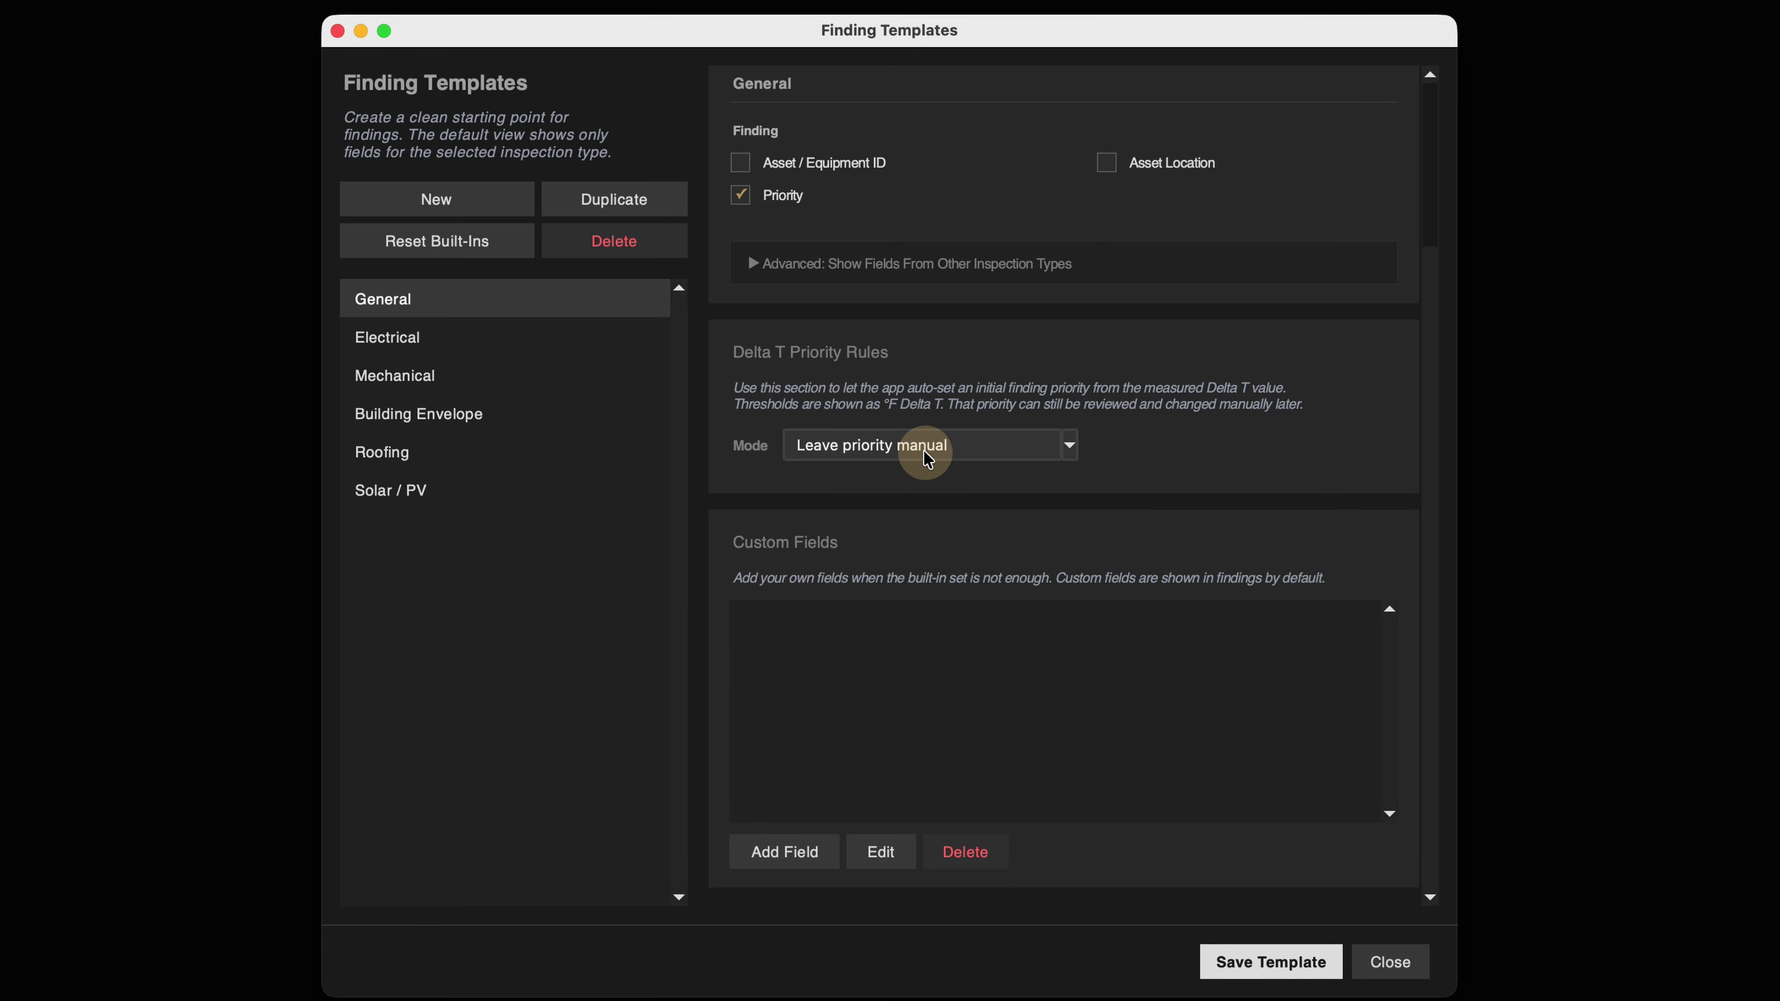
# Try setting the General template's priority from Delta T, add and remove an extra rule, and return the mode to manual priority.
pyautogui.click(1068, 445)
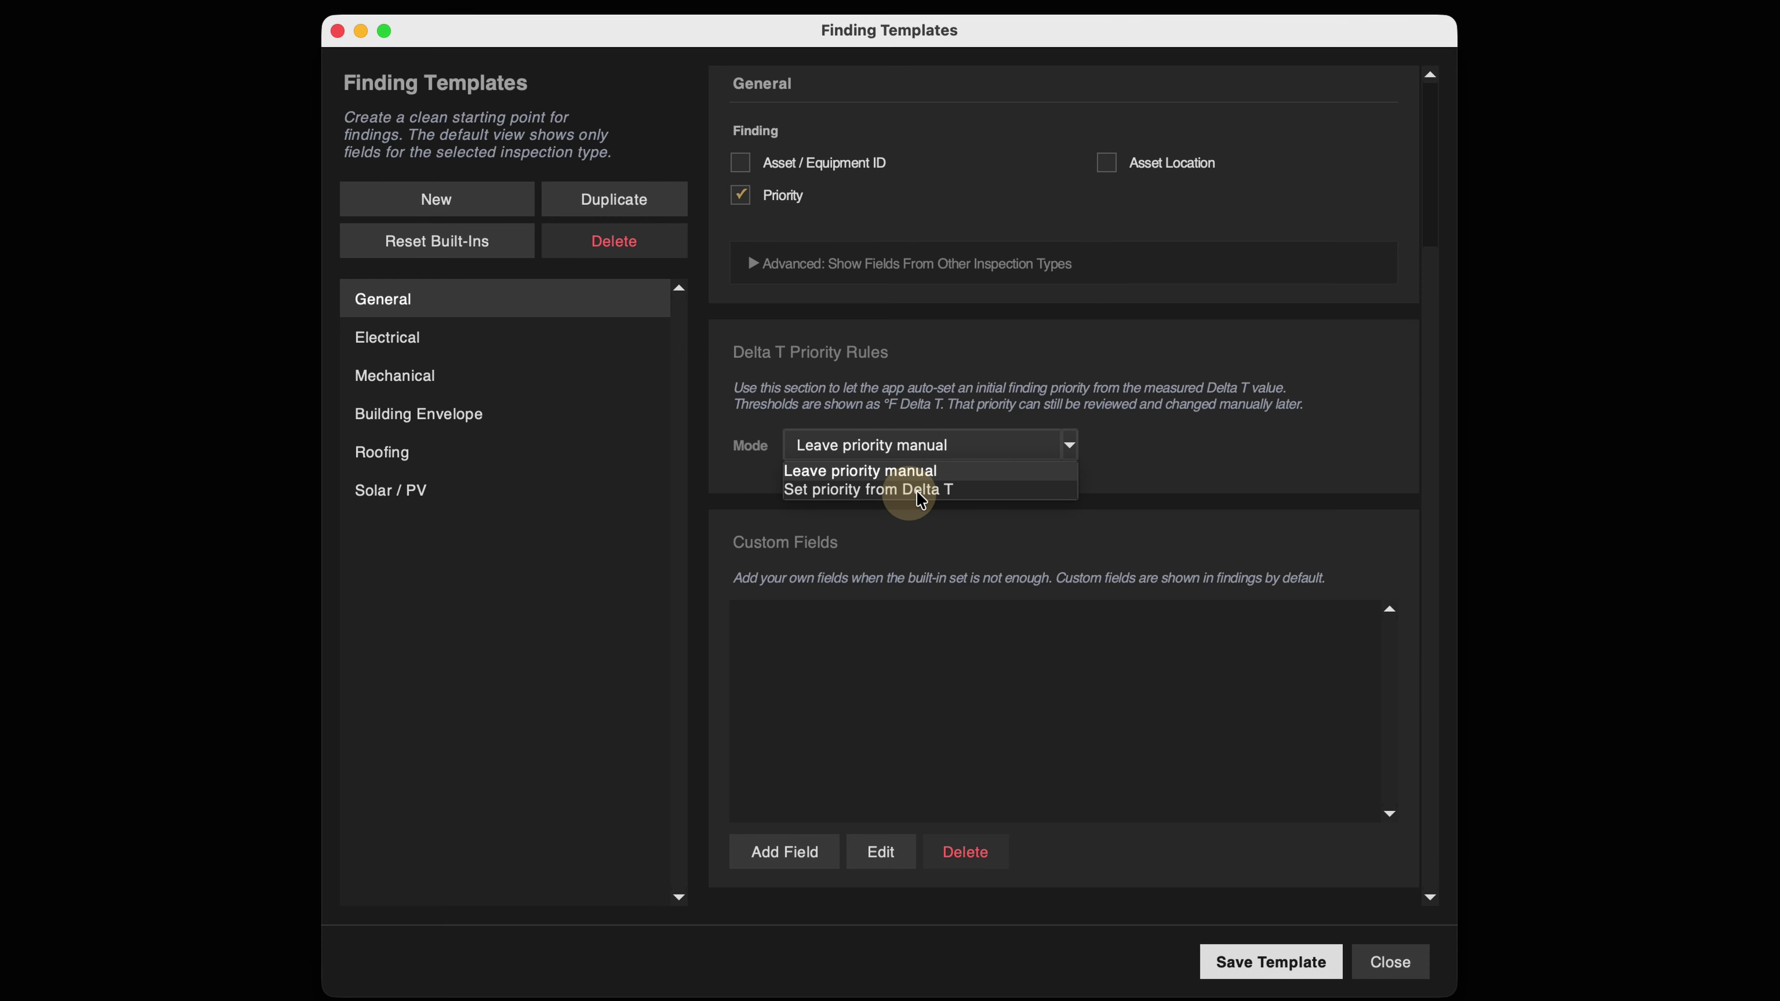
pyautogui.click(931, 491)
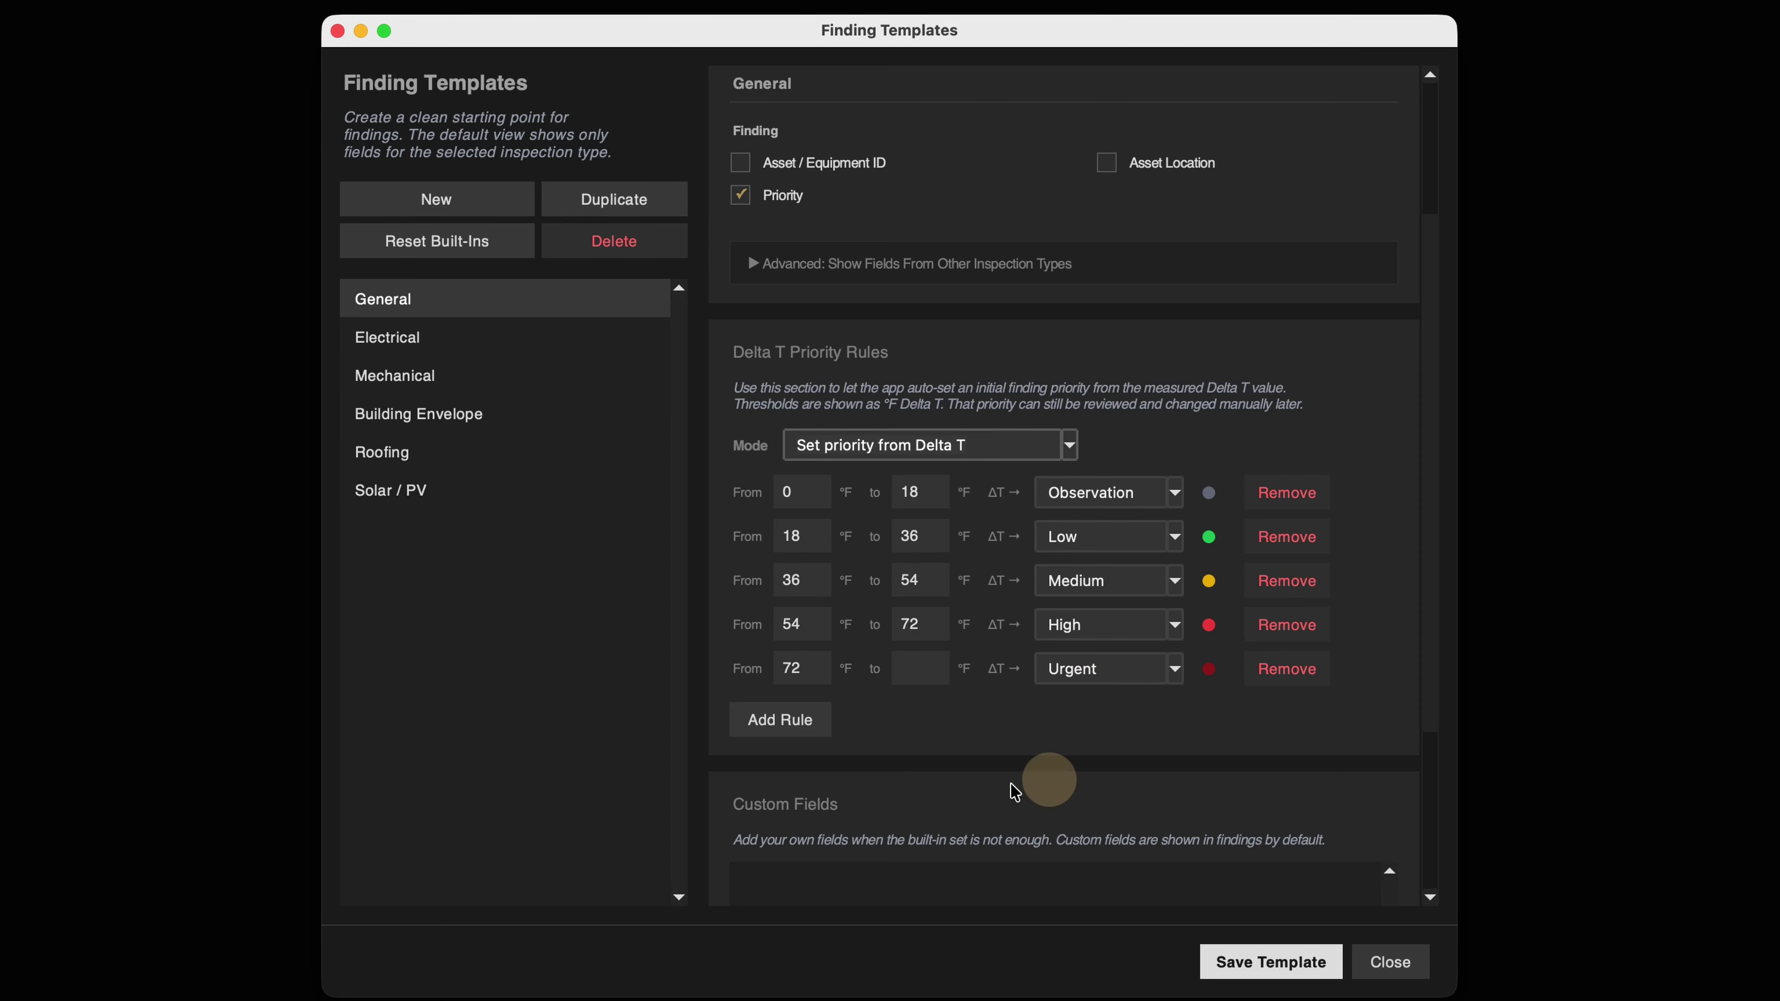
pyautogui.click(788, 721)
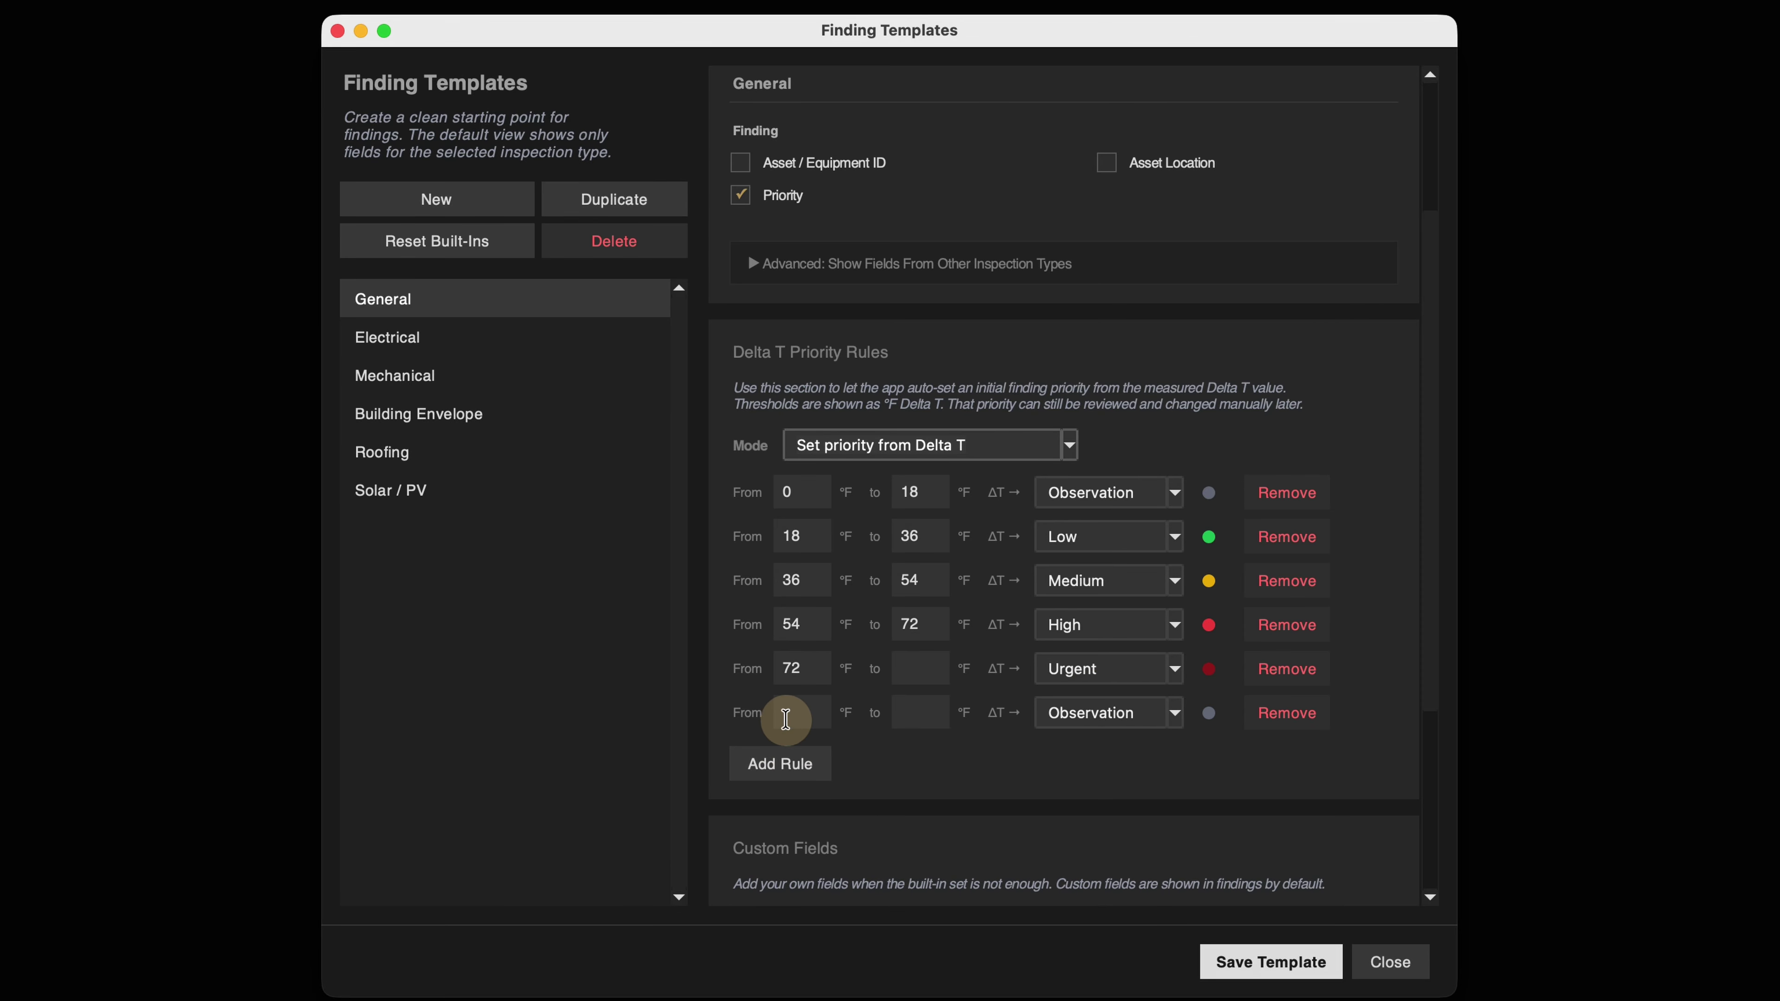
pyautogui.click(1287, 710)
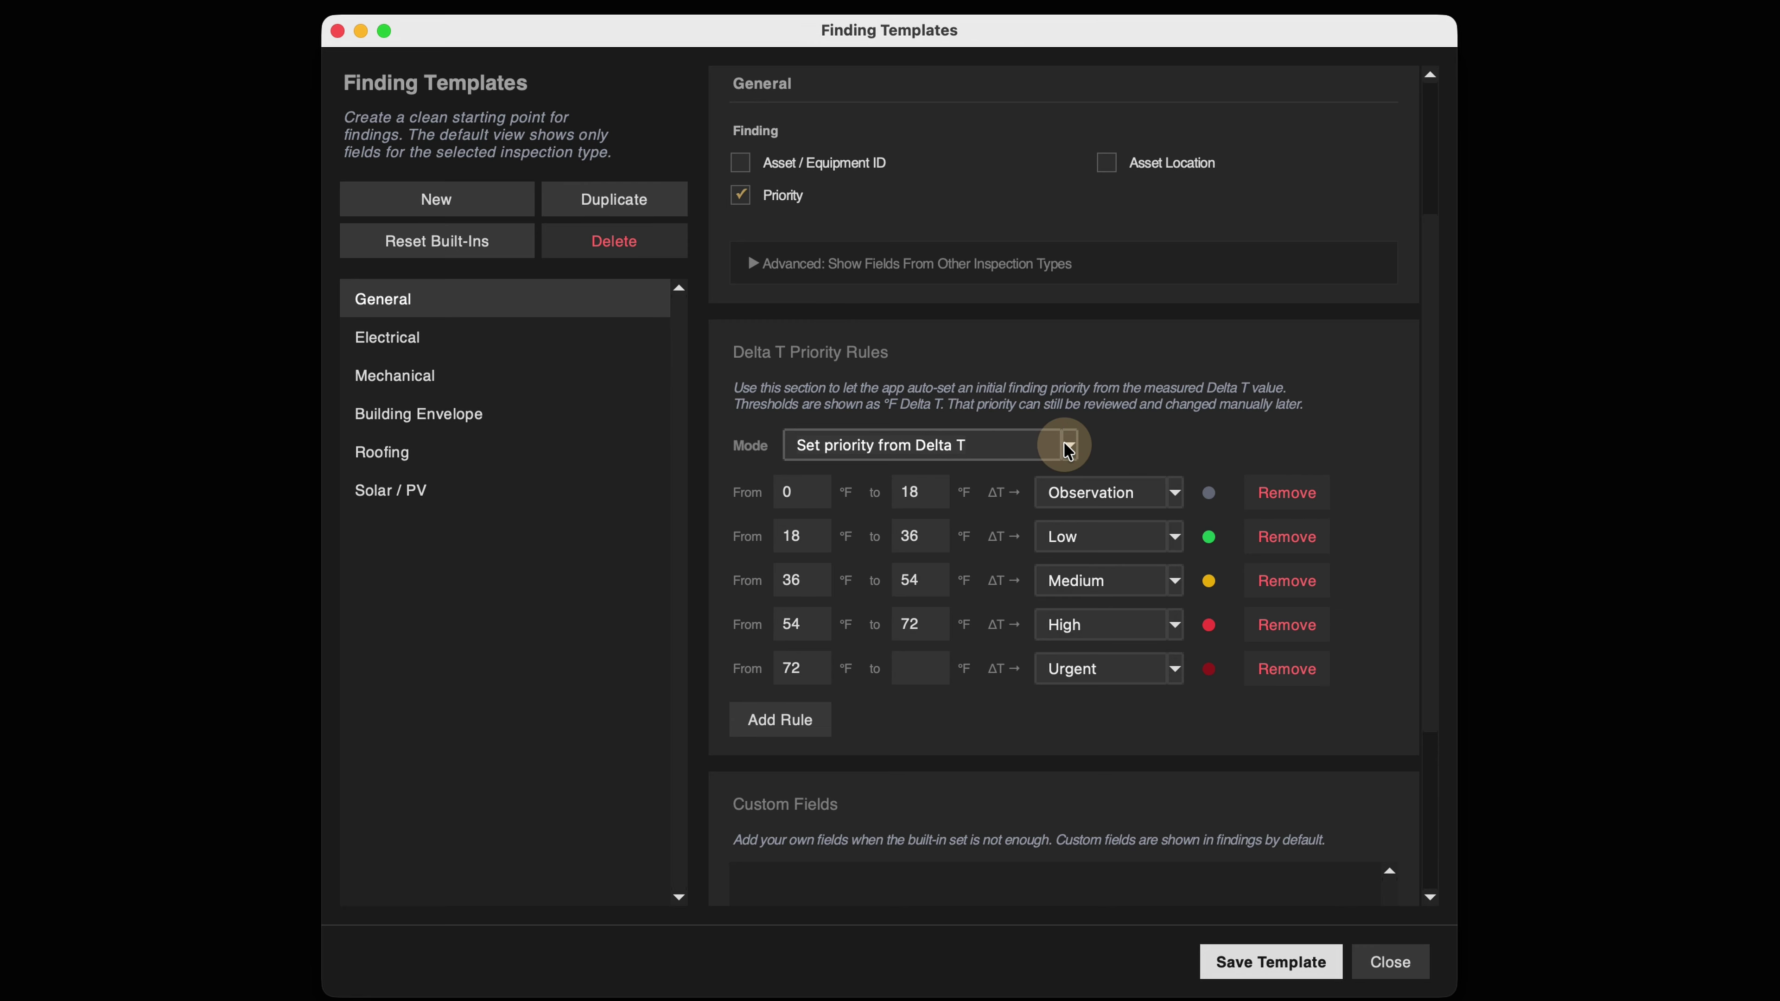
pyautogui.click(1027, 435)
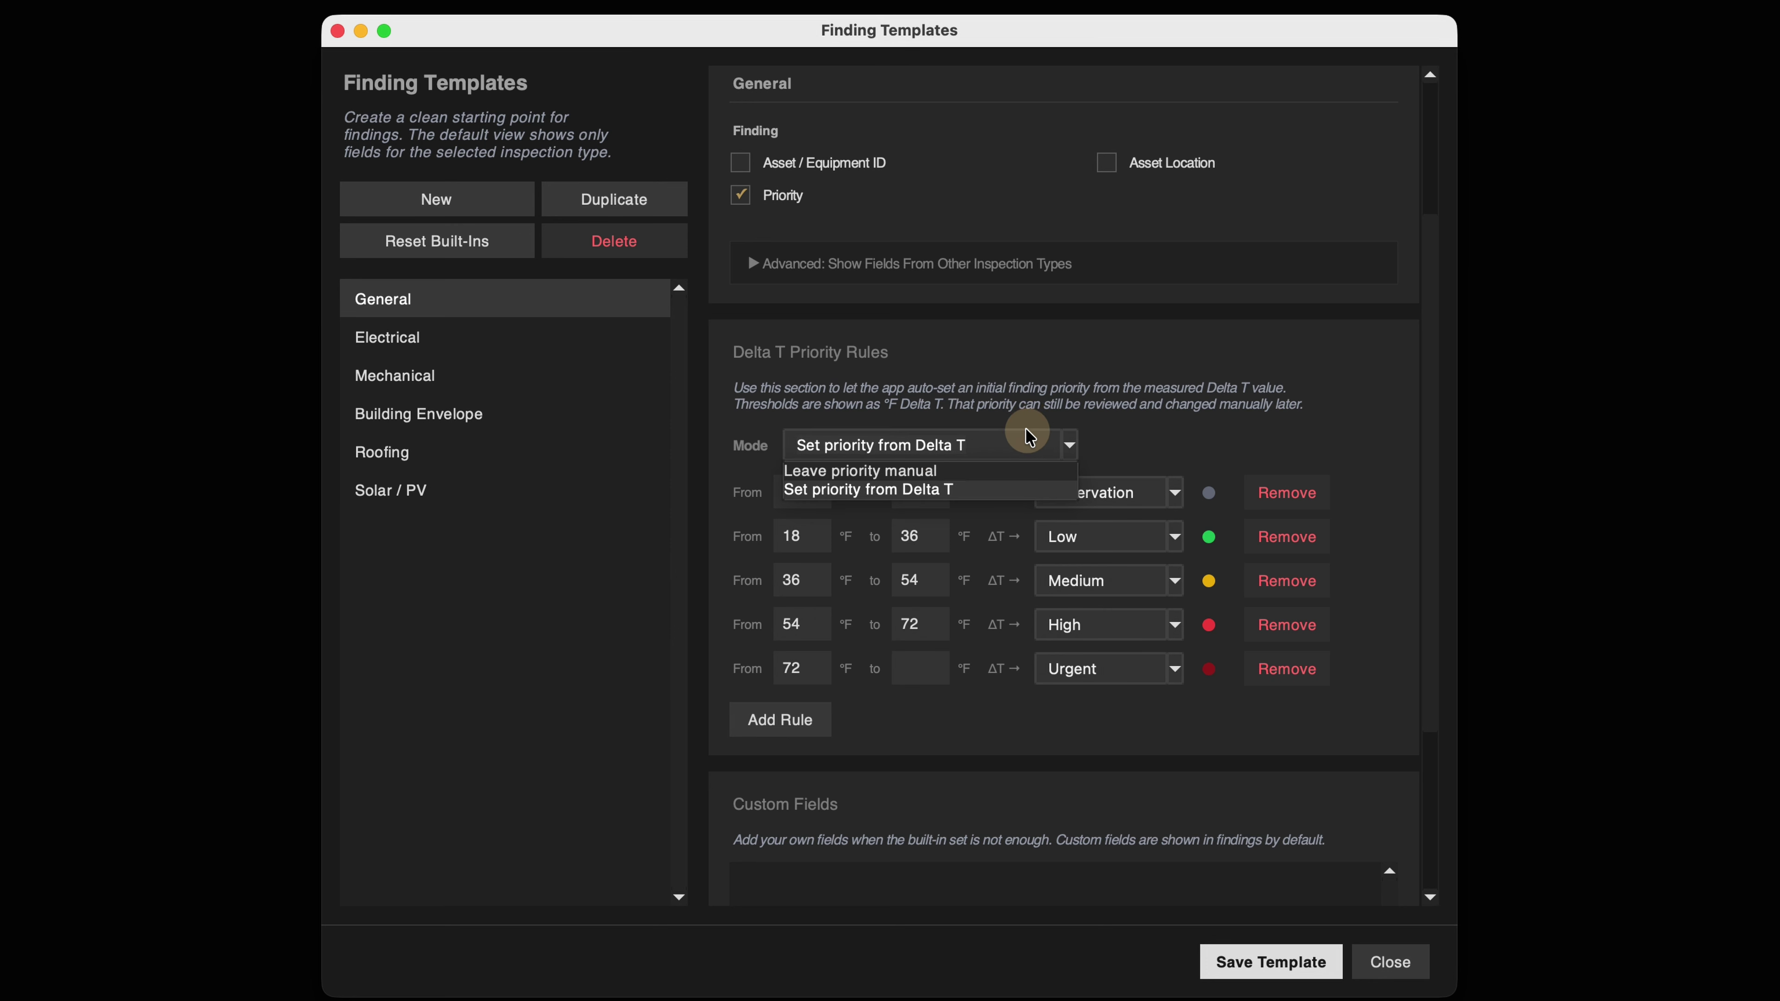
pyautogui.click(888, 472)
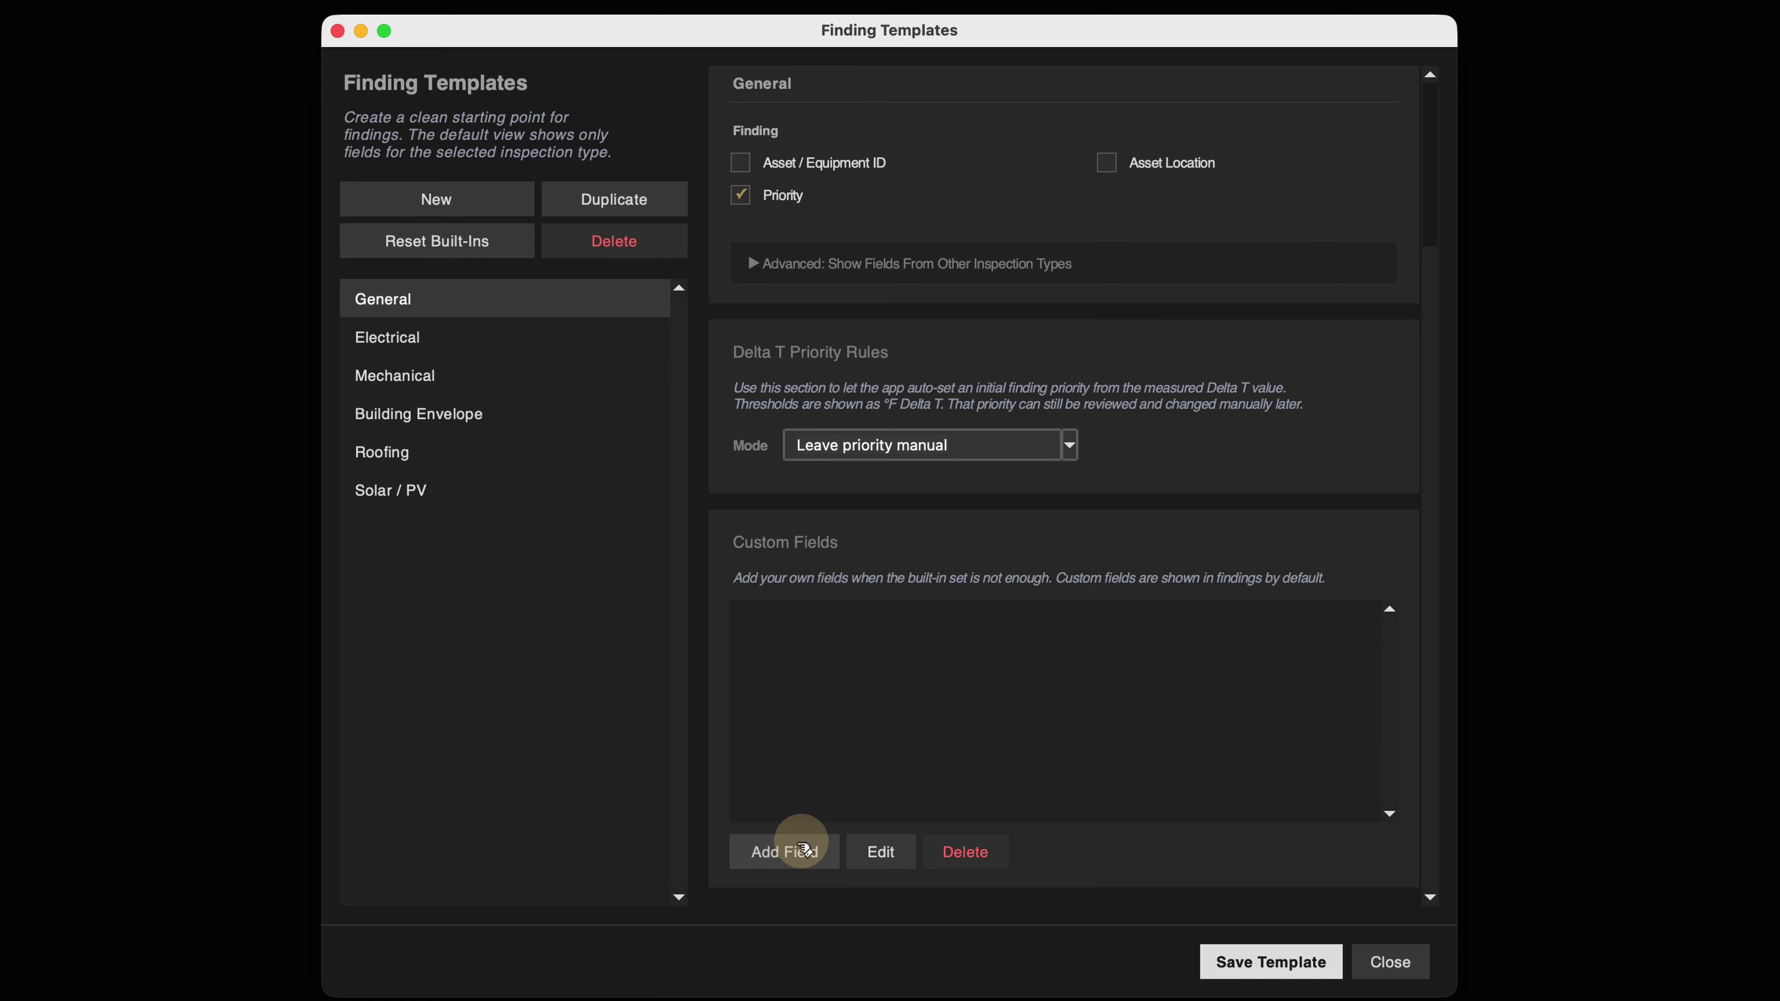
# Add a checkbox-type custom field labelled "Checkbox 1" to the General template.
pyautogui.click(785, 852)
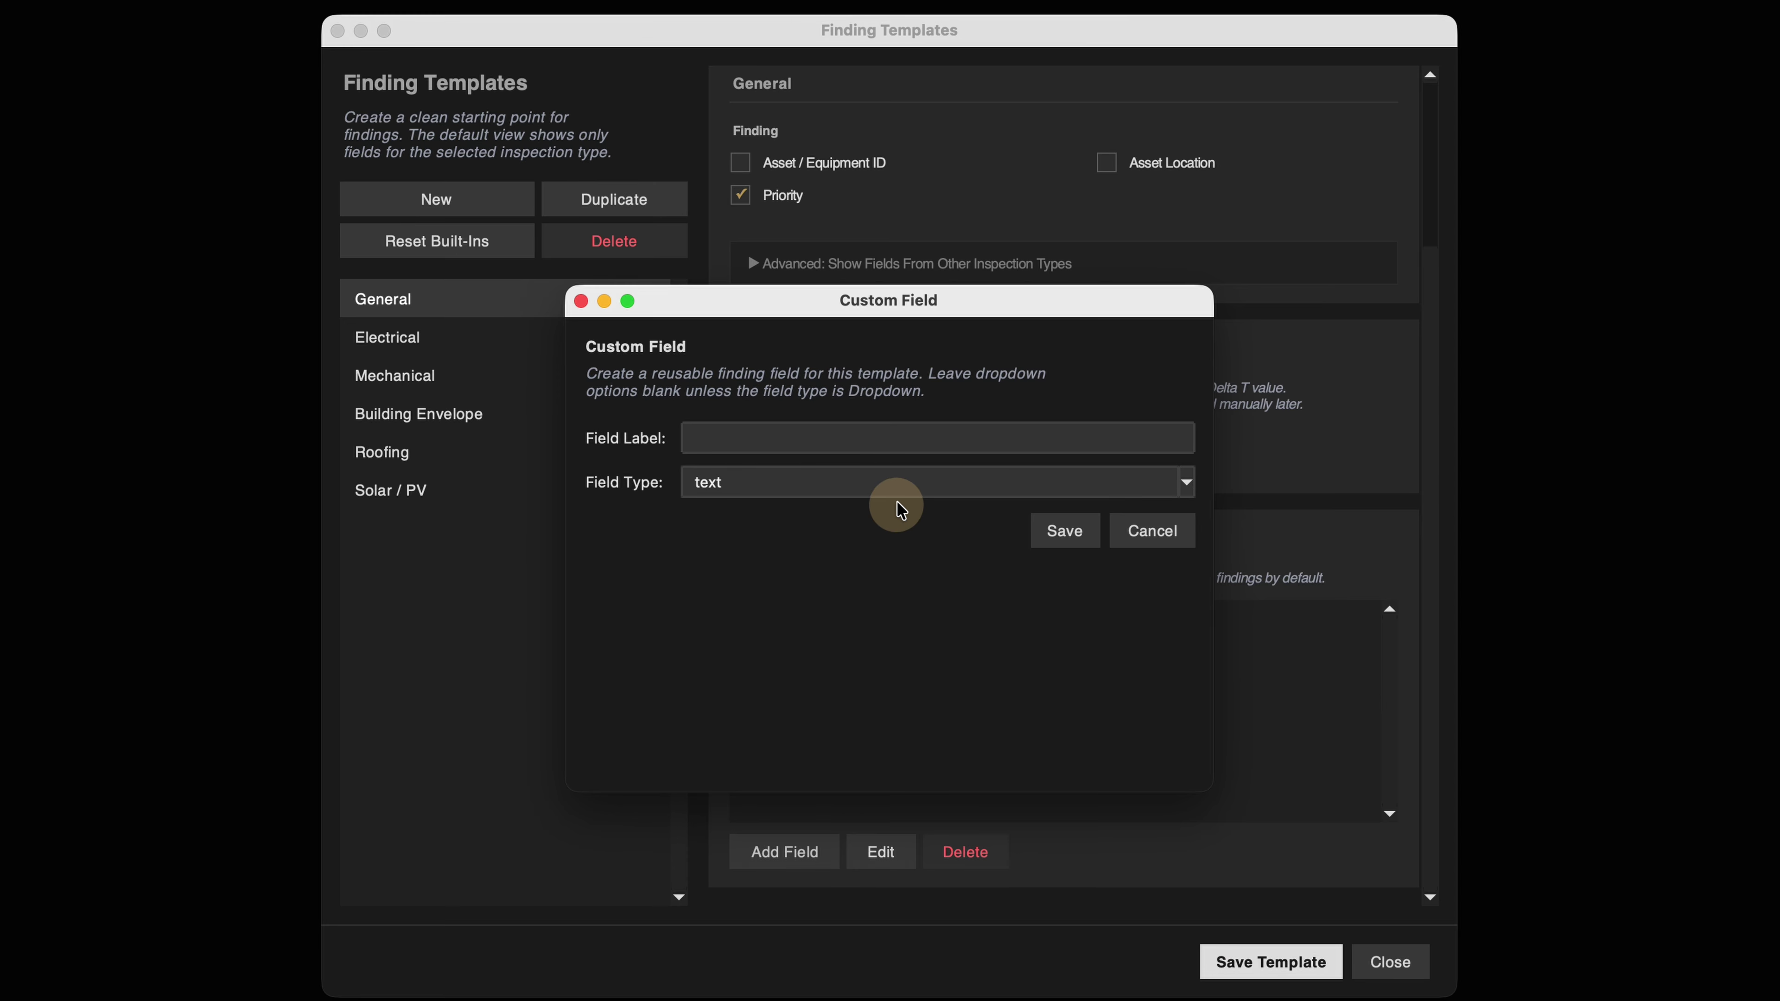
pyautogui.click(839, 421)
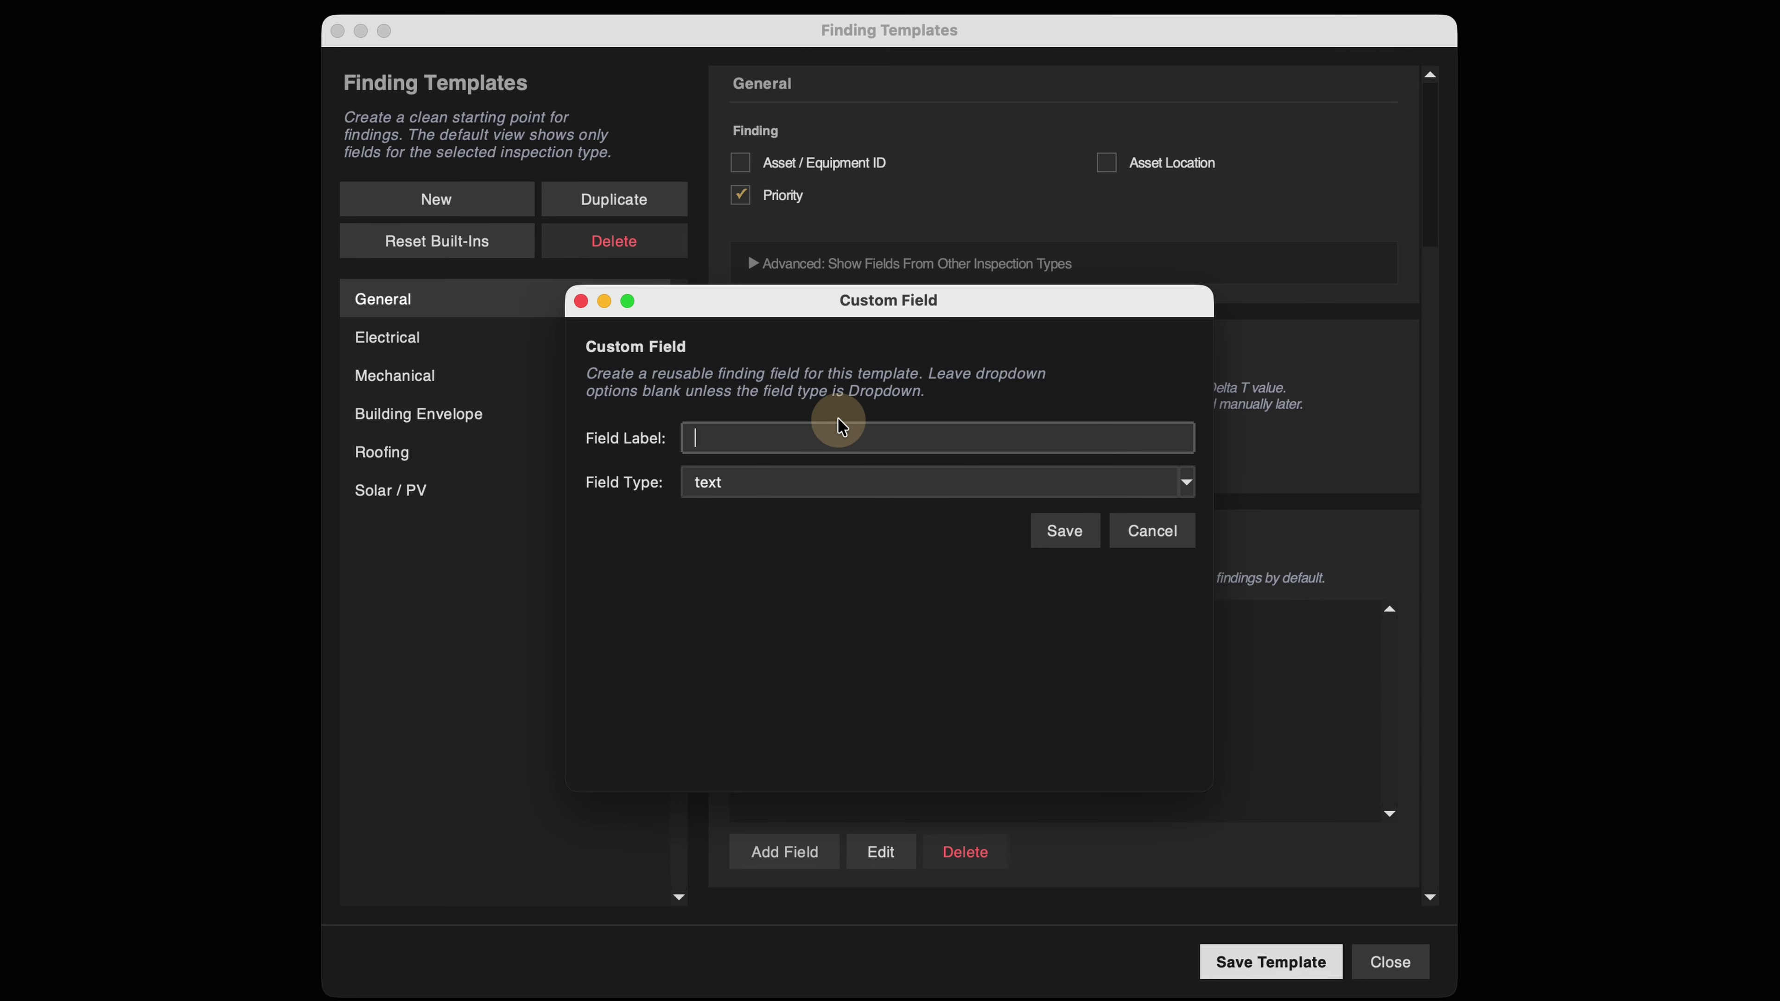
pyautogui.write('Custom Field 1')
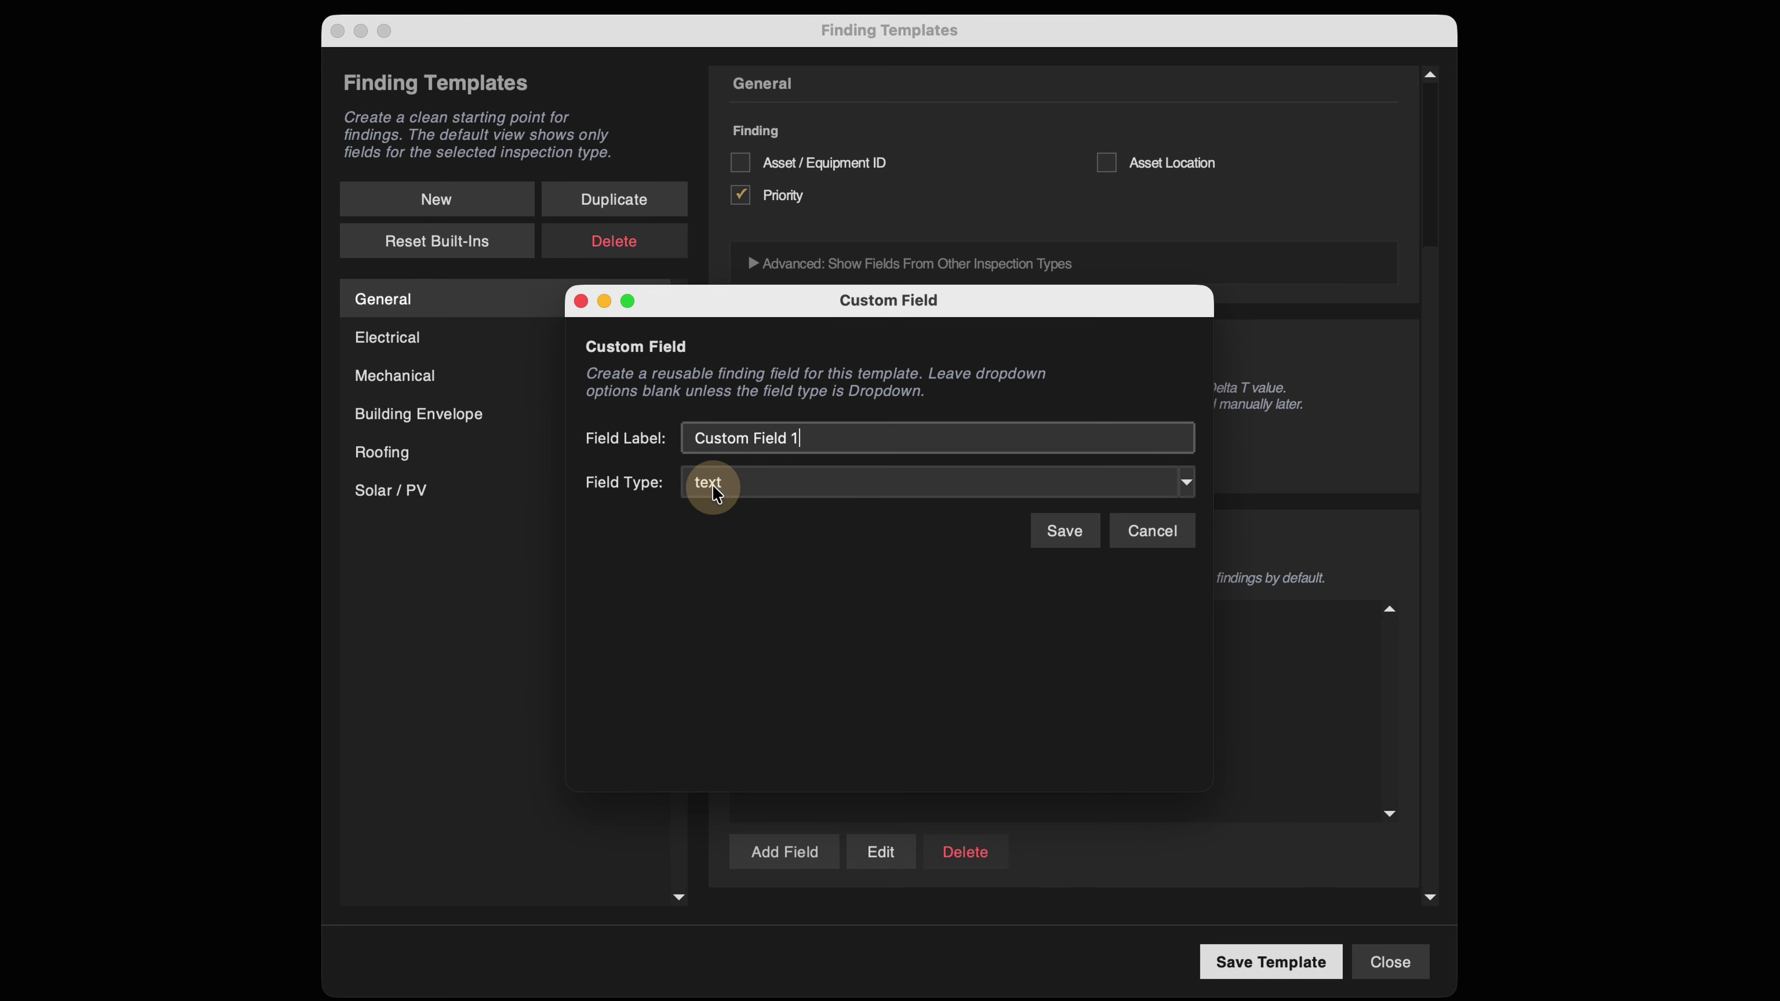
pyautogui.click(946, 492)
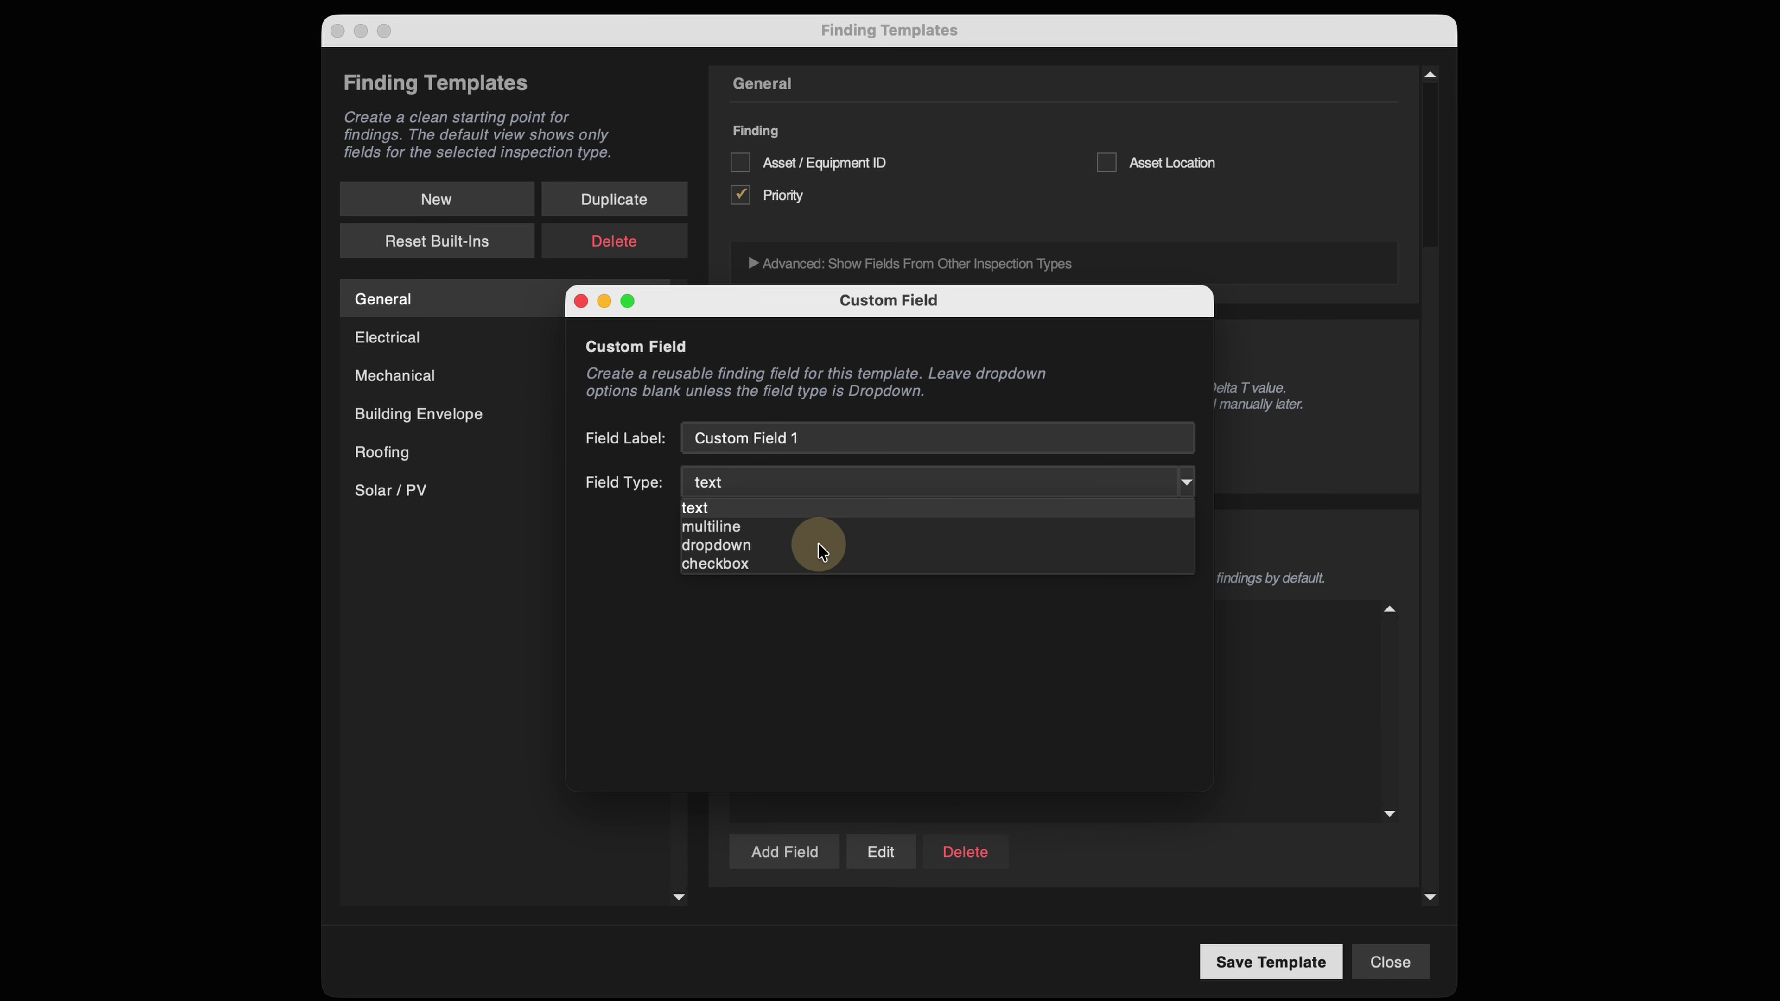
pyautogui.click(729, 564)
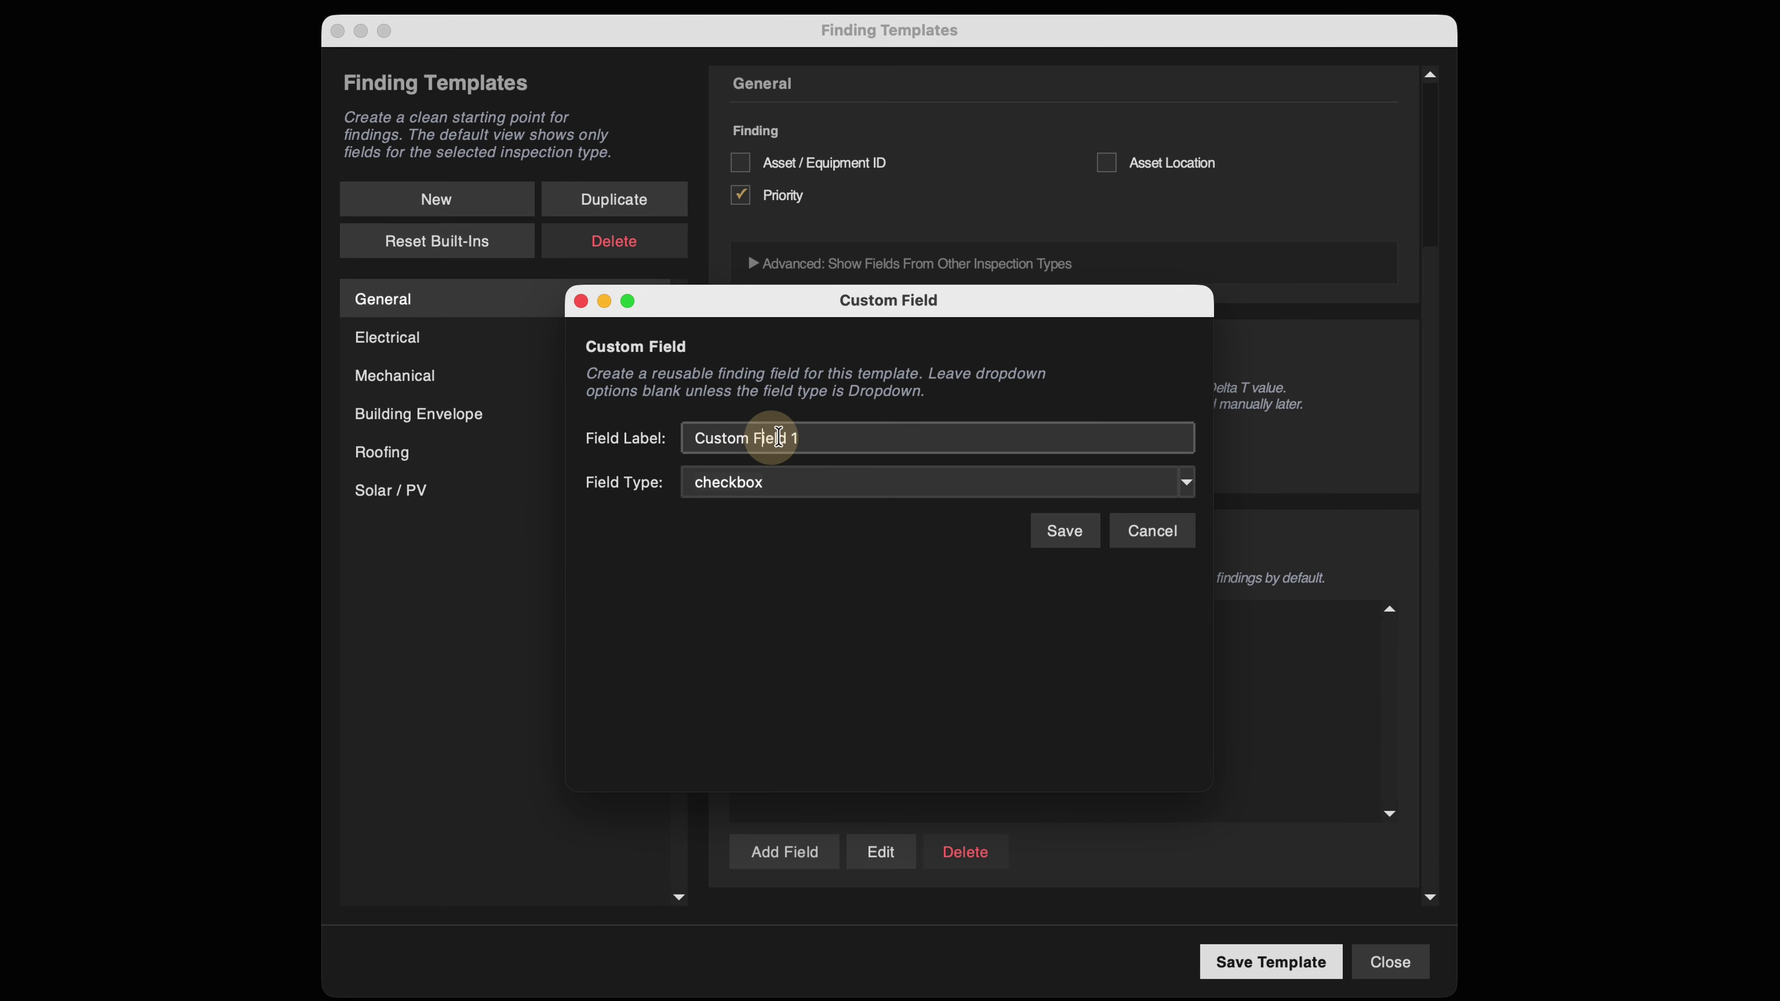
pyautogui.moveTo(826, 437); pyautogui.dragTo(573, 440)
pyautogui.write('Checkbox 1')
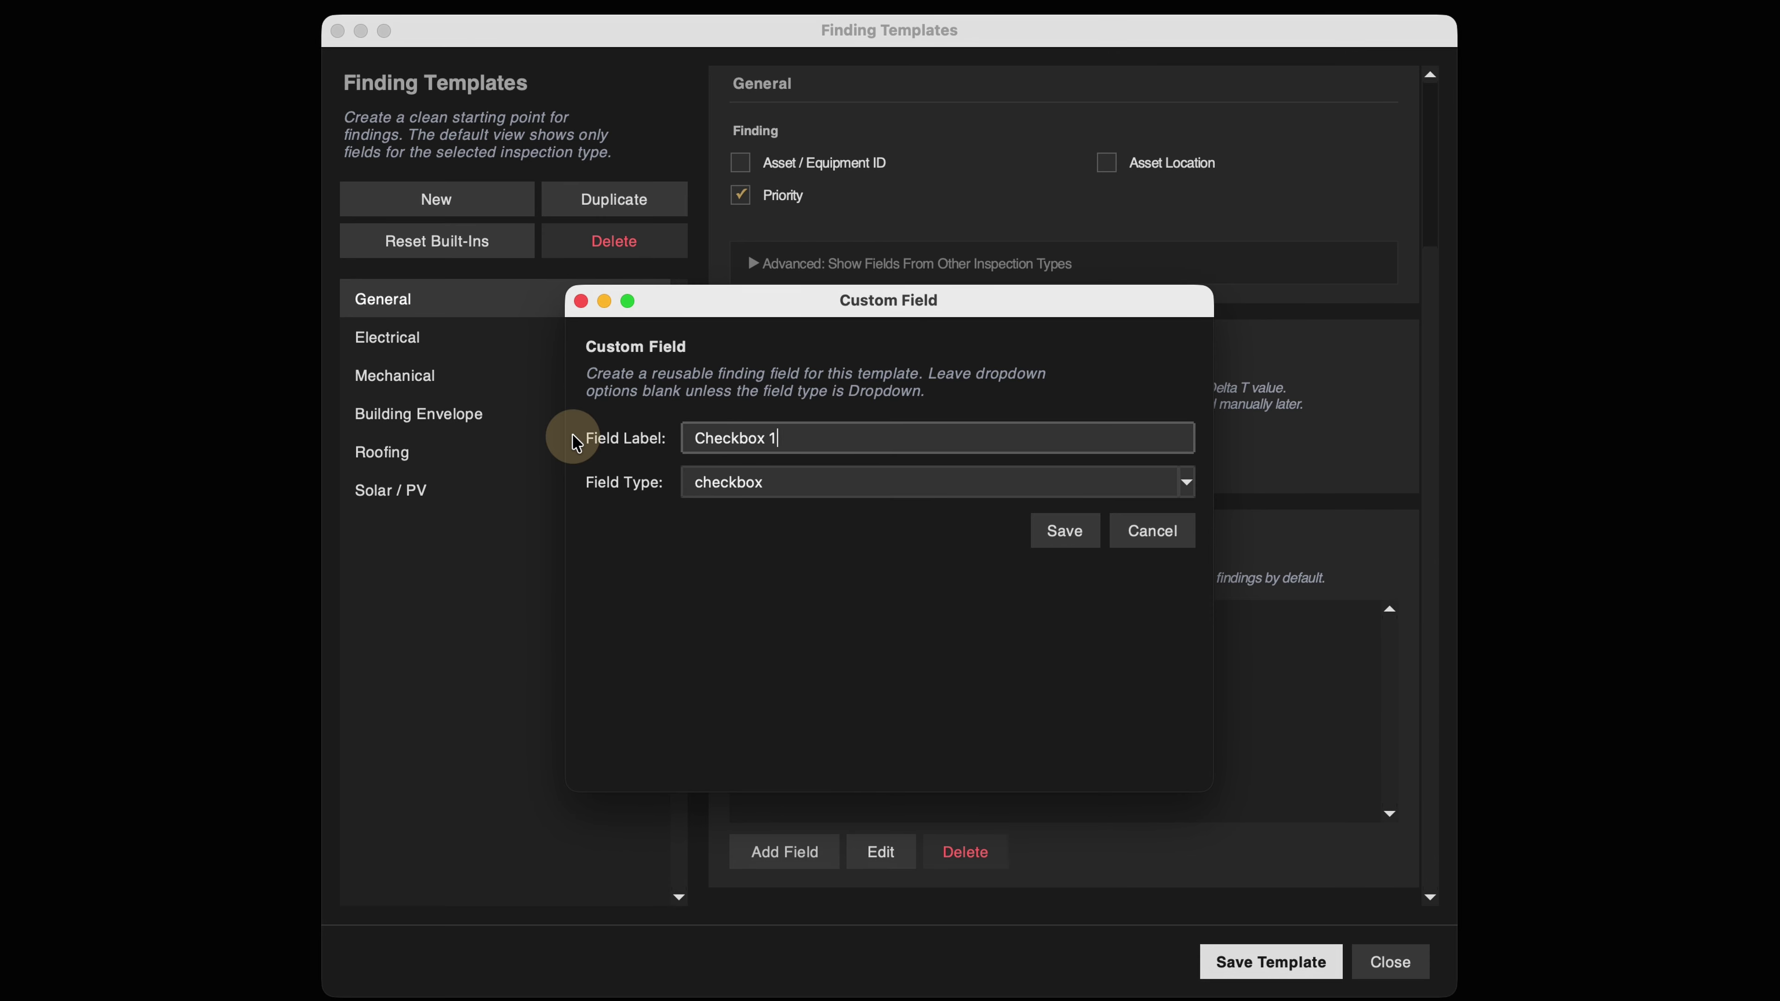
pyautogui.click(1064, 531)
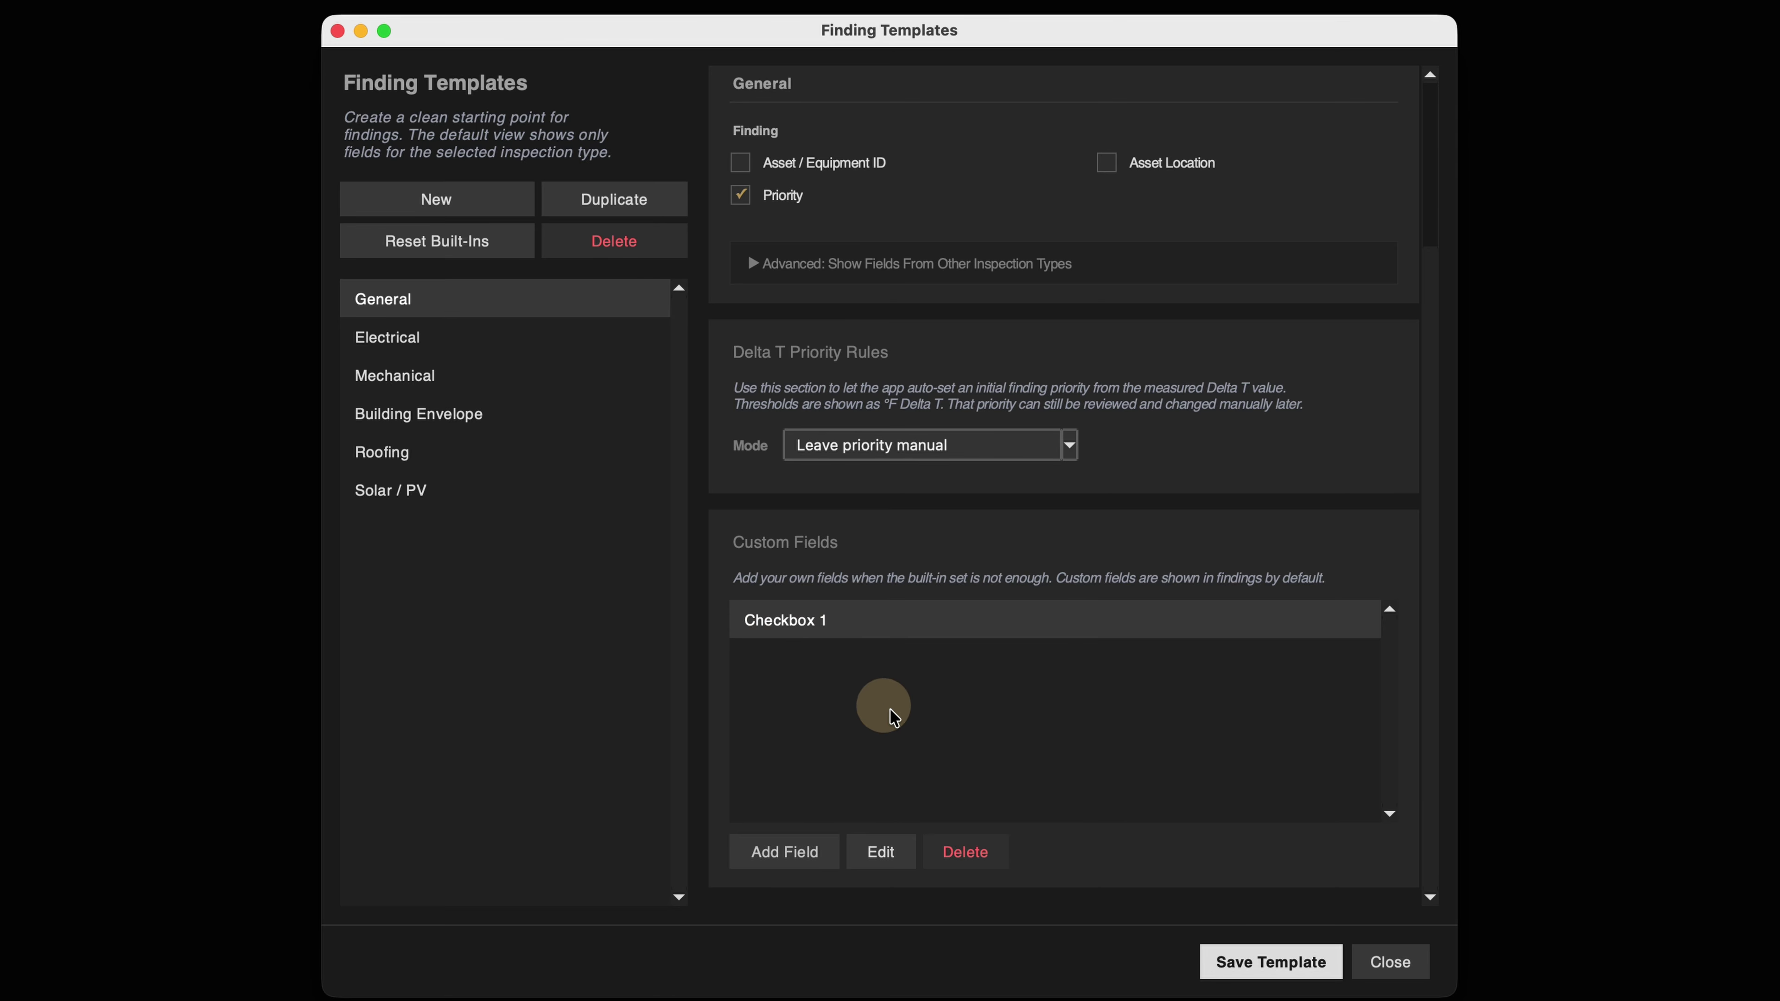
# Add a dropdown-type custom field labelled "Dropdown 1" with the options option 1, option 2 and option 3.
pyautogui.click(784, 850)
pyautogui.click(729, 436)
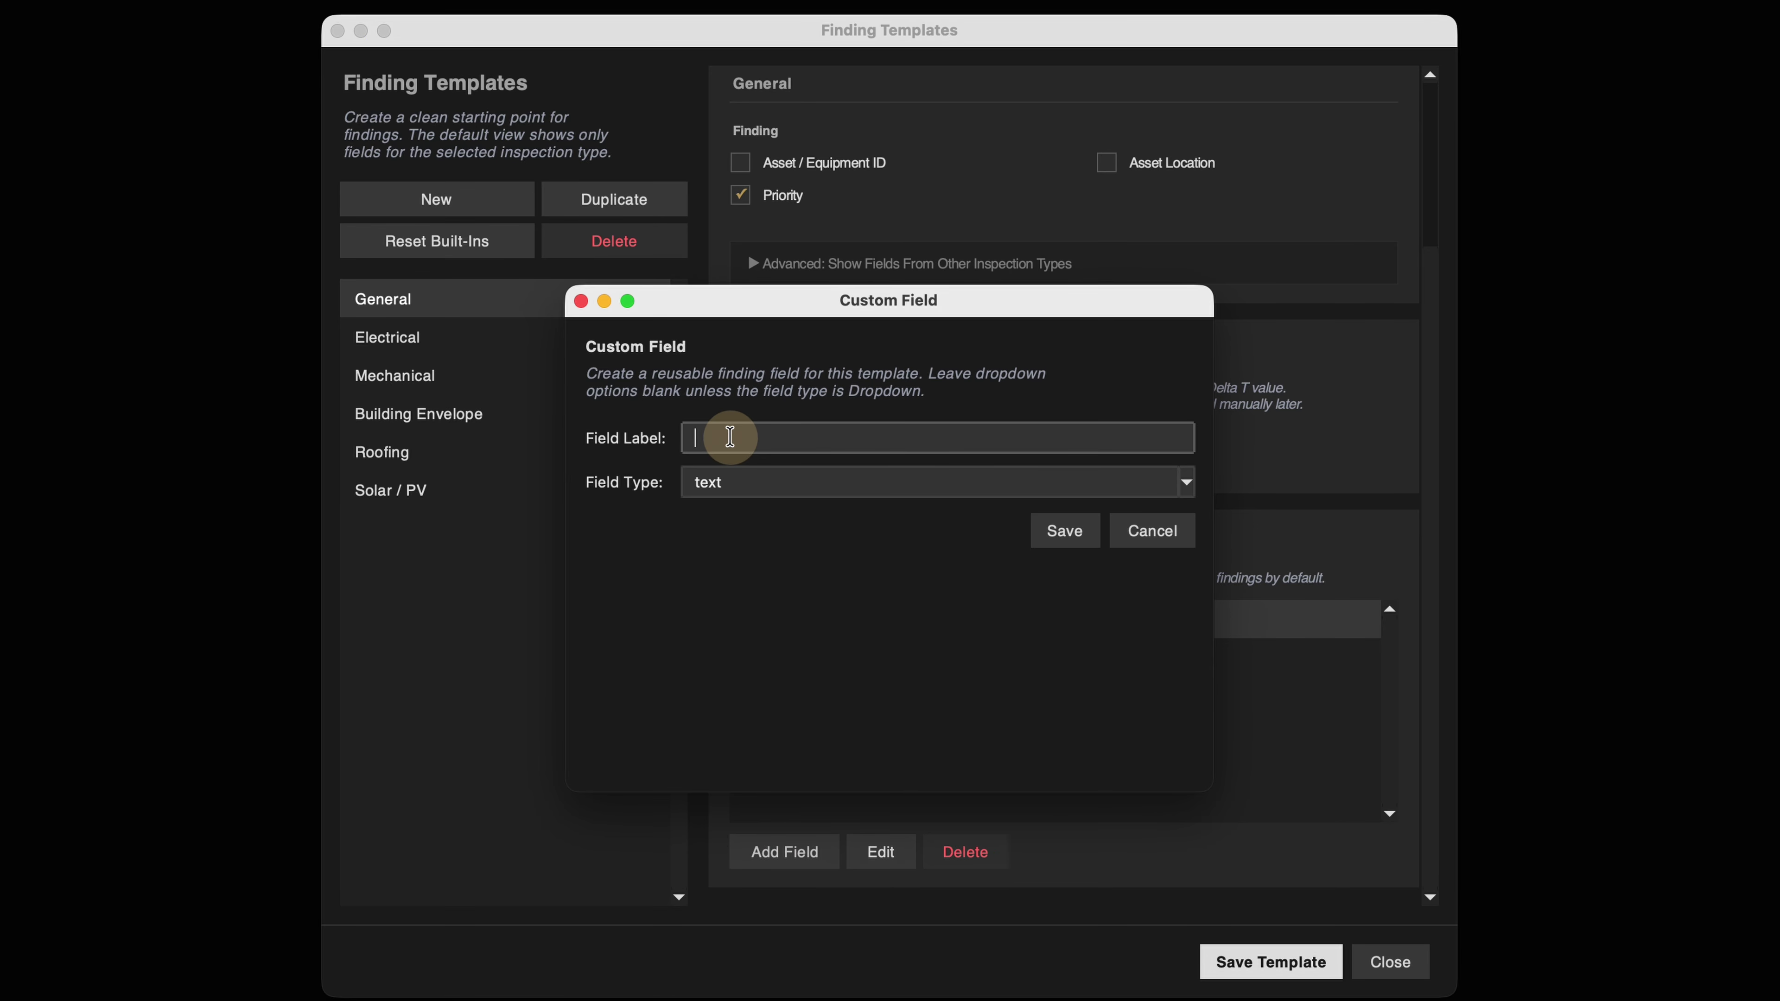
pyautogui.write('Dropdown 1')
pyautogui.click(722, 497)
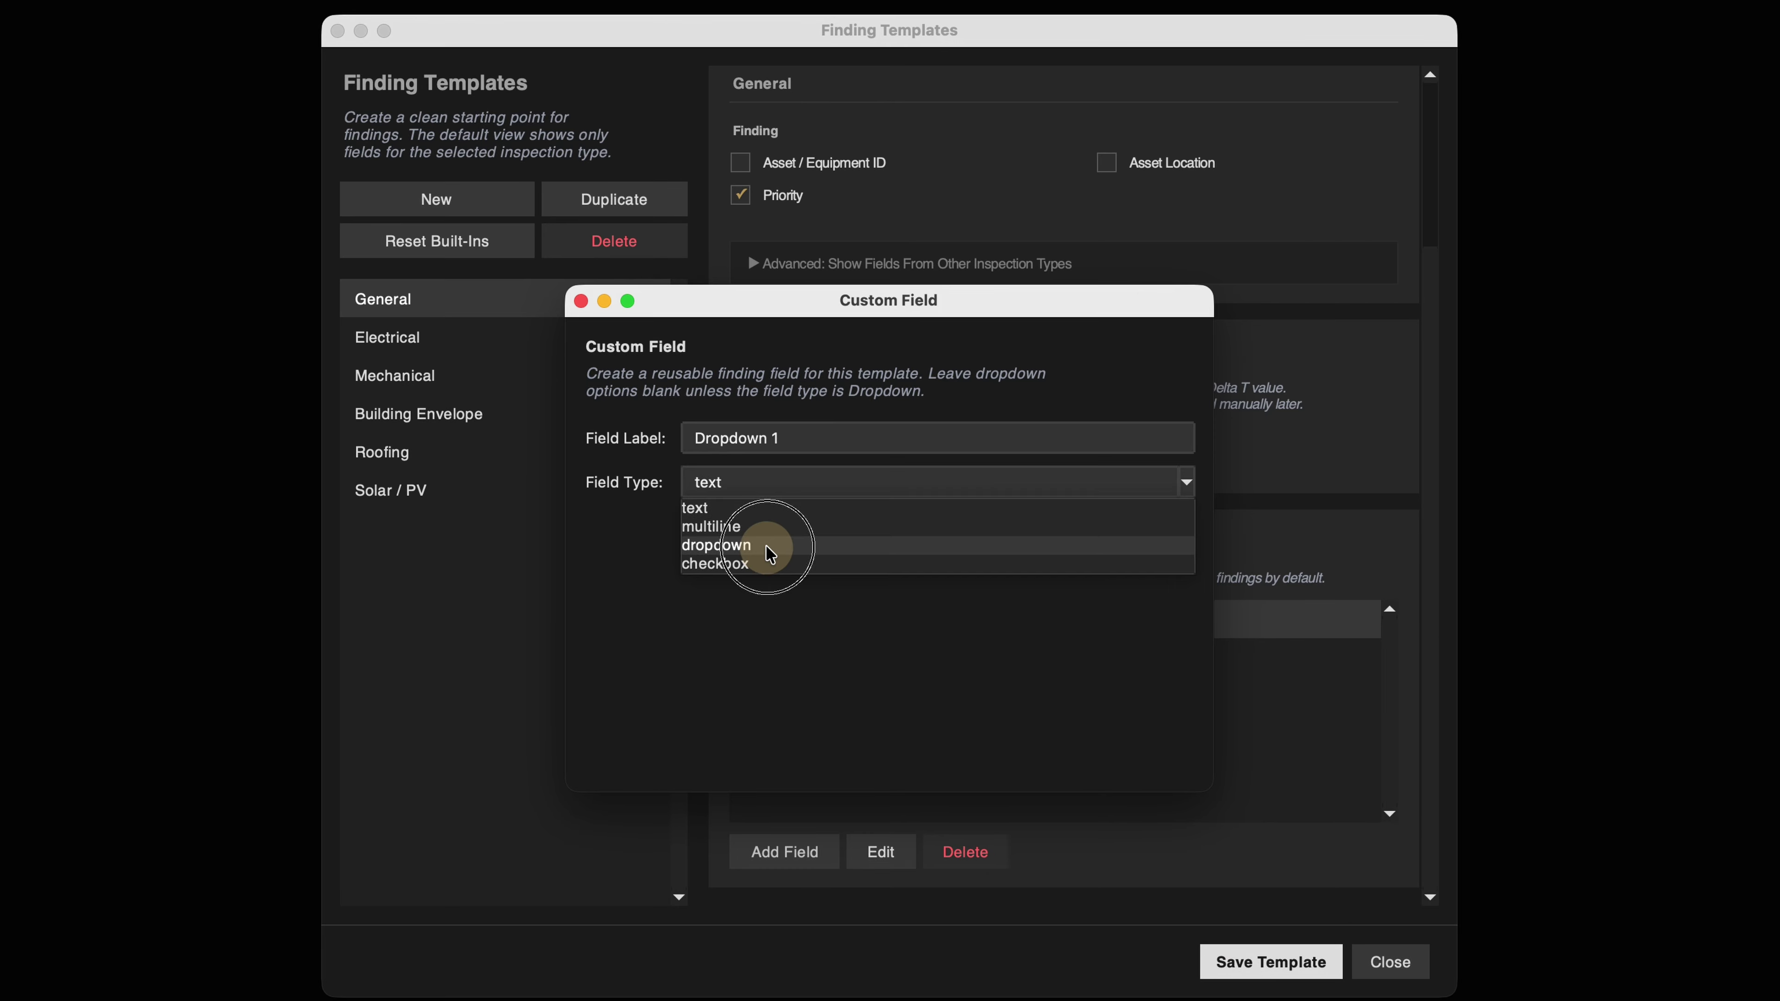
pyautogui.click(767, 544)
pyautogui.click(788, 526)
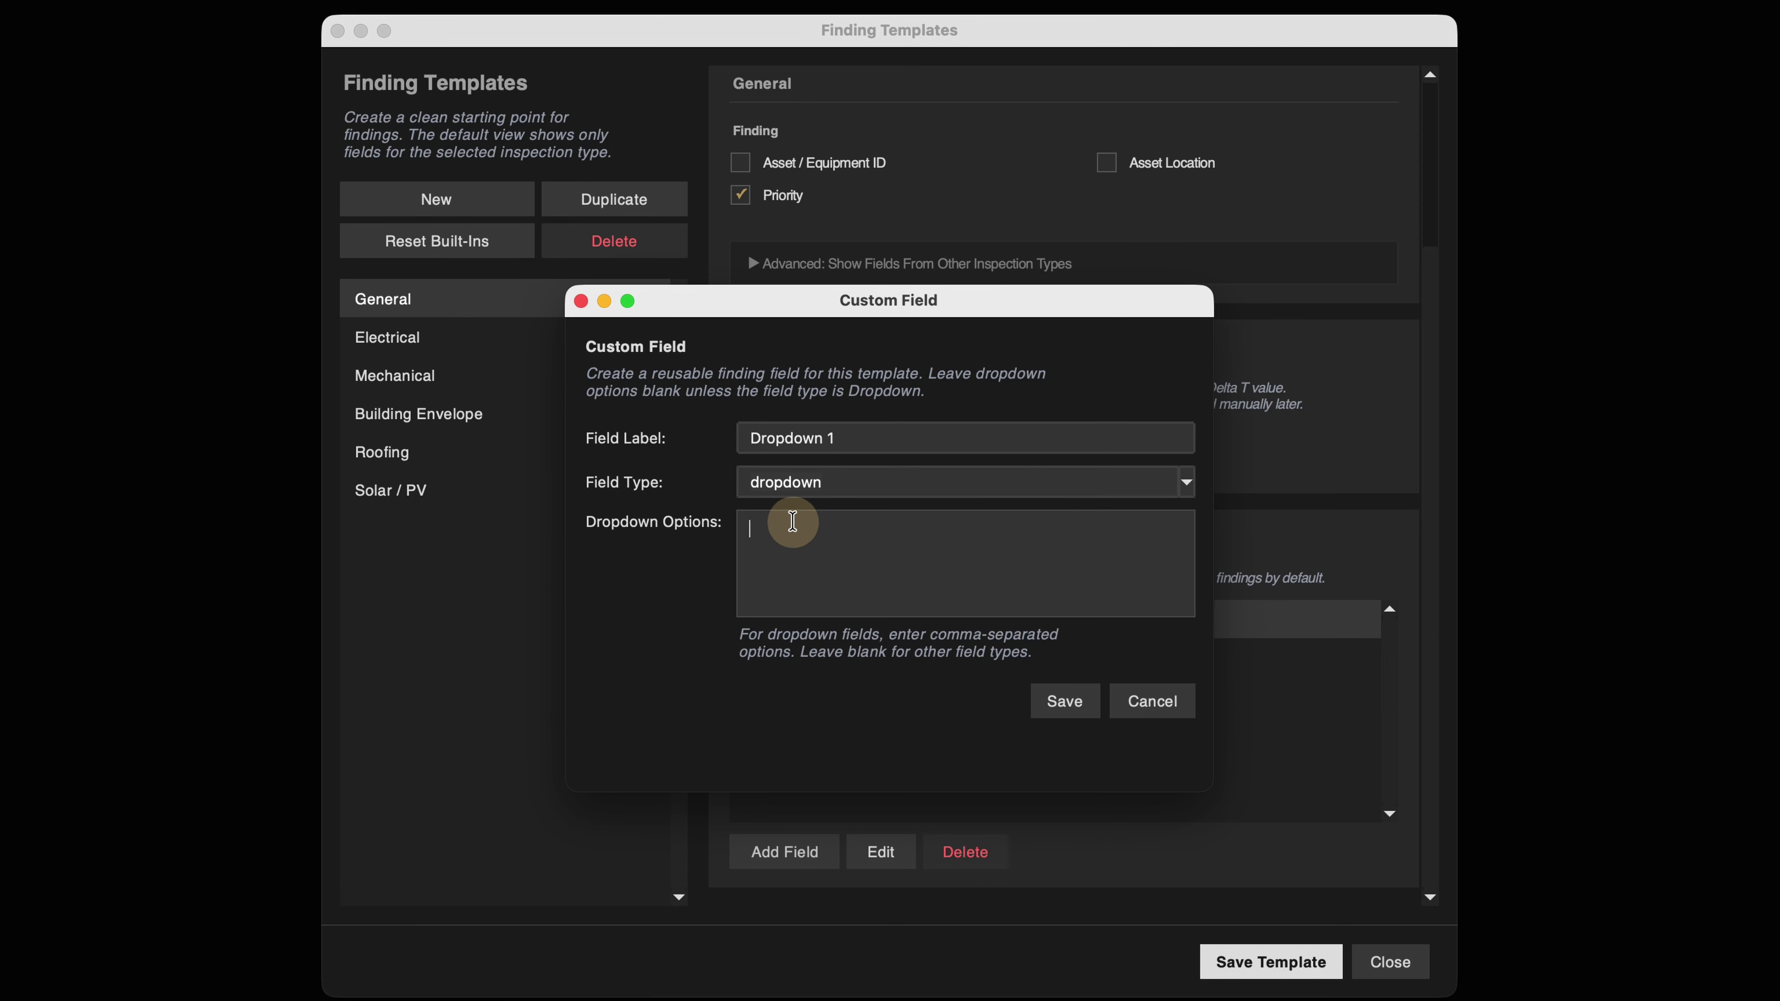
pyautogui.write('option 1, option 2, option 3')
pyautogui.click(1064, 701)
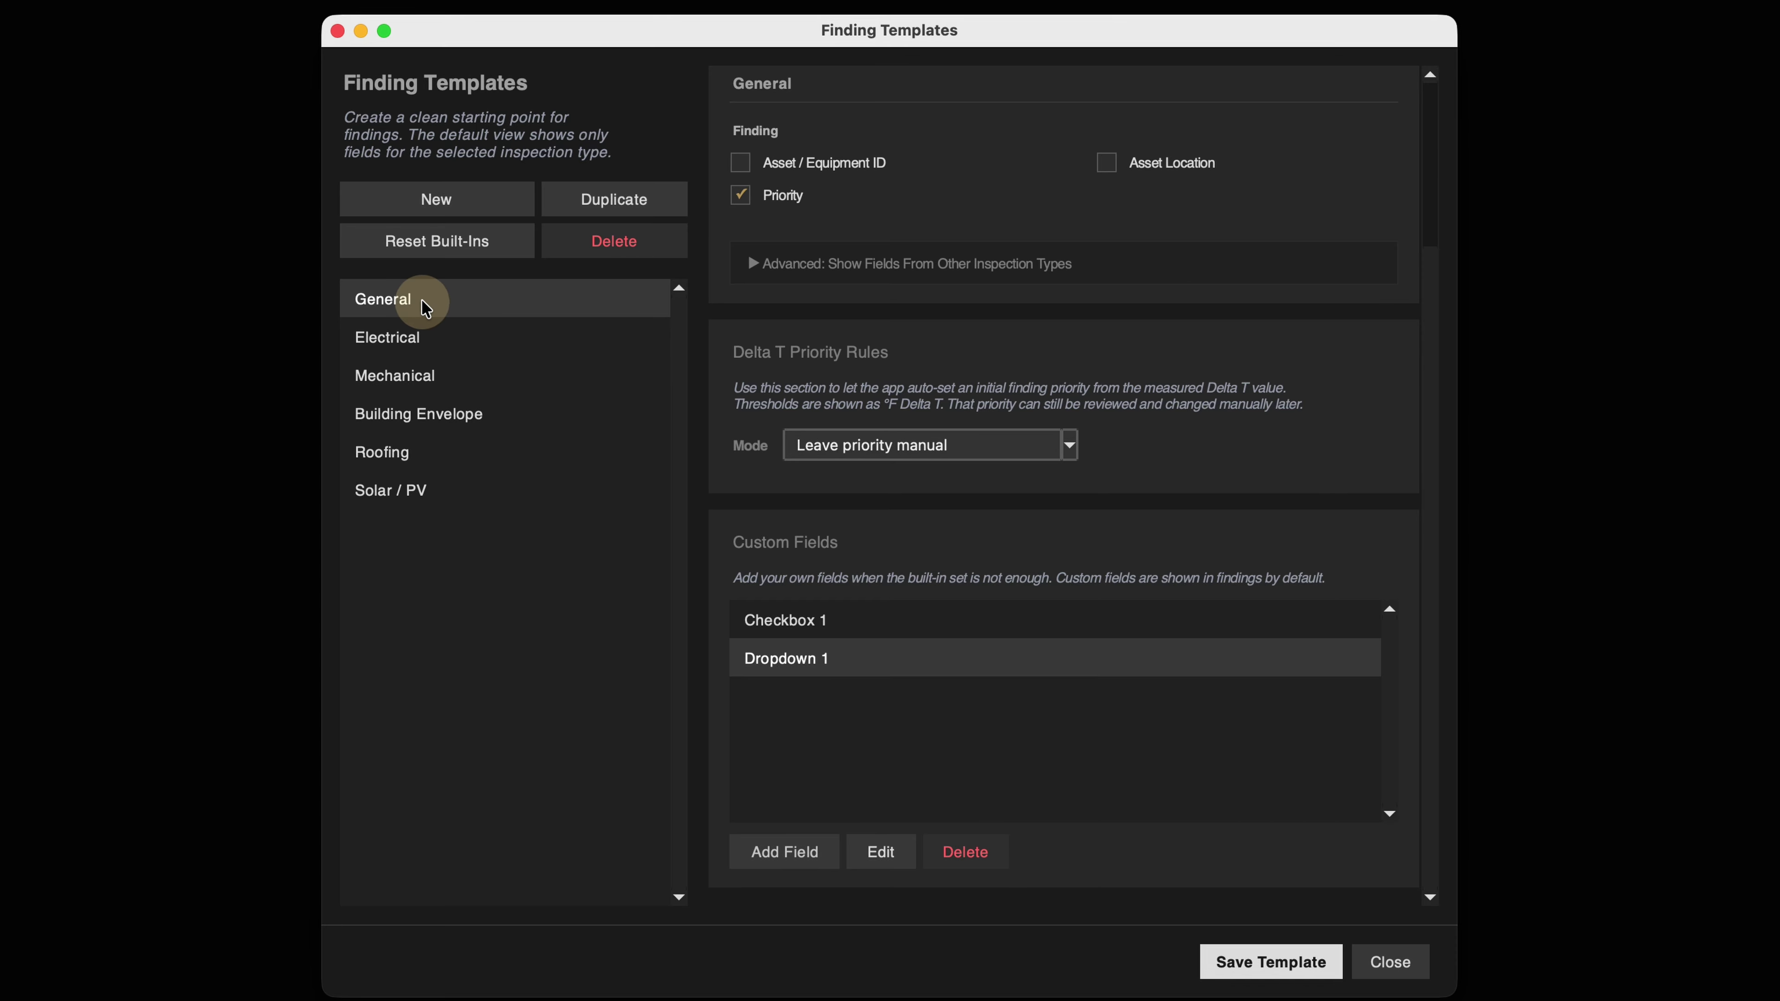
# Save the changes as a custom copy of the General template and rename the copy "My Finding Template".
pyautogui.click(1281, 966)
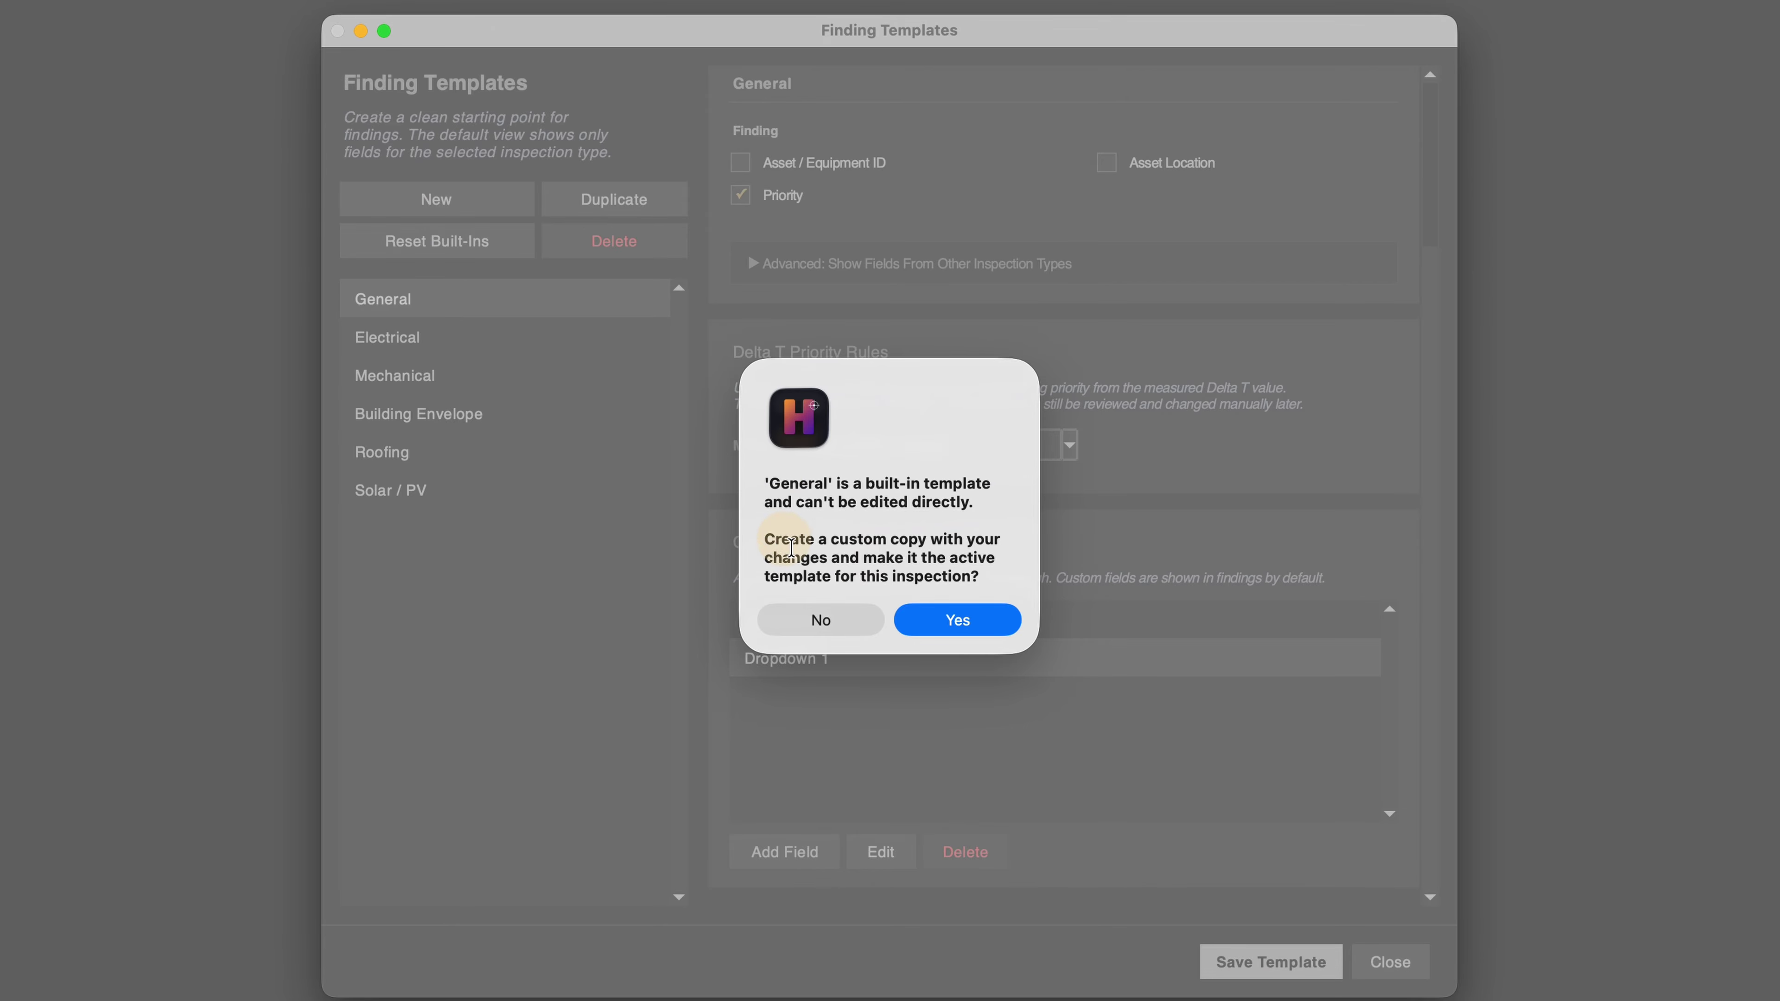
pyautogui.click(981, 619)
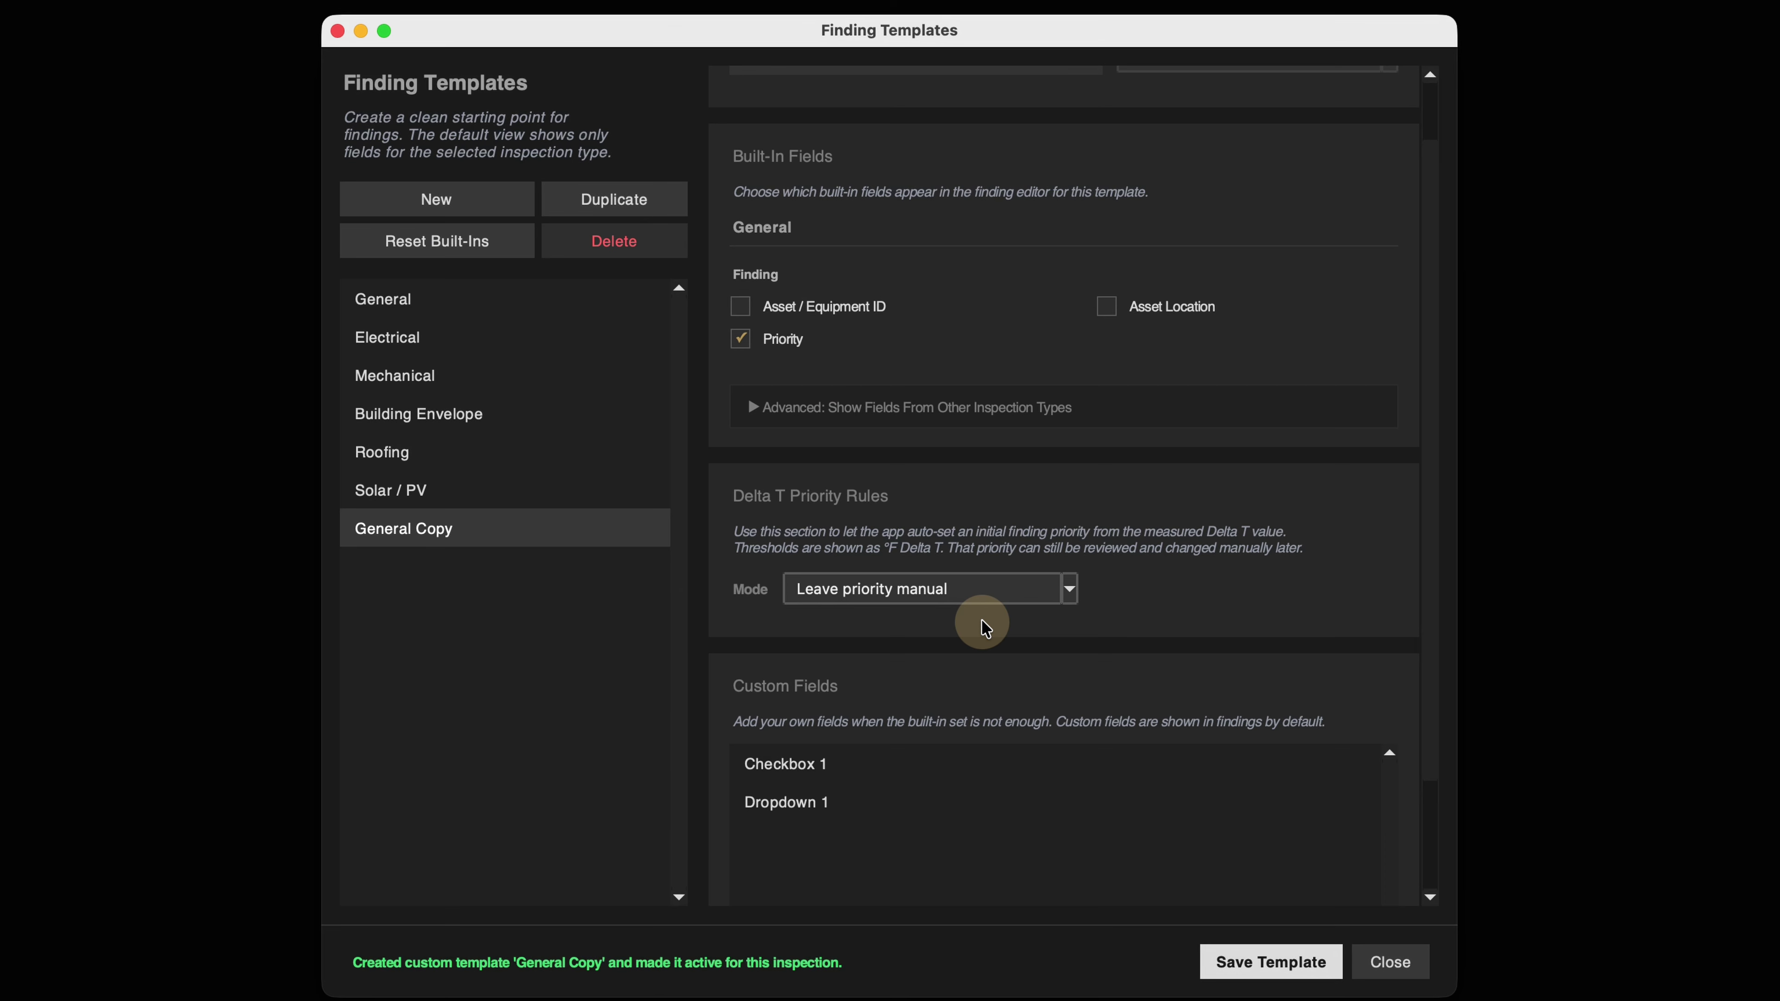
pyautogui.click(421, 527)
pyautogui.scroll(2, 1051, 526)
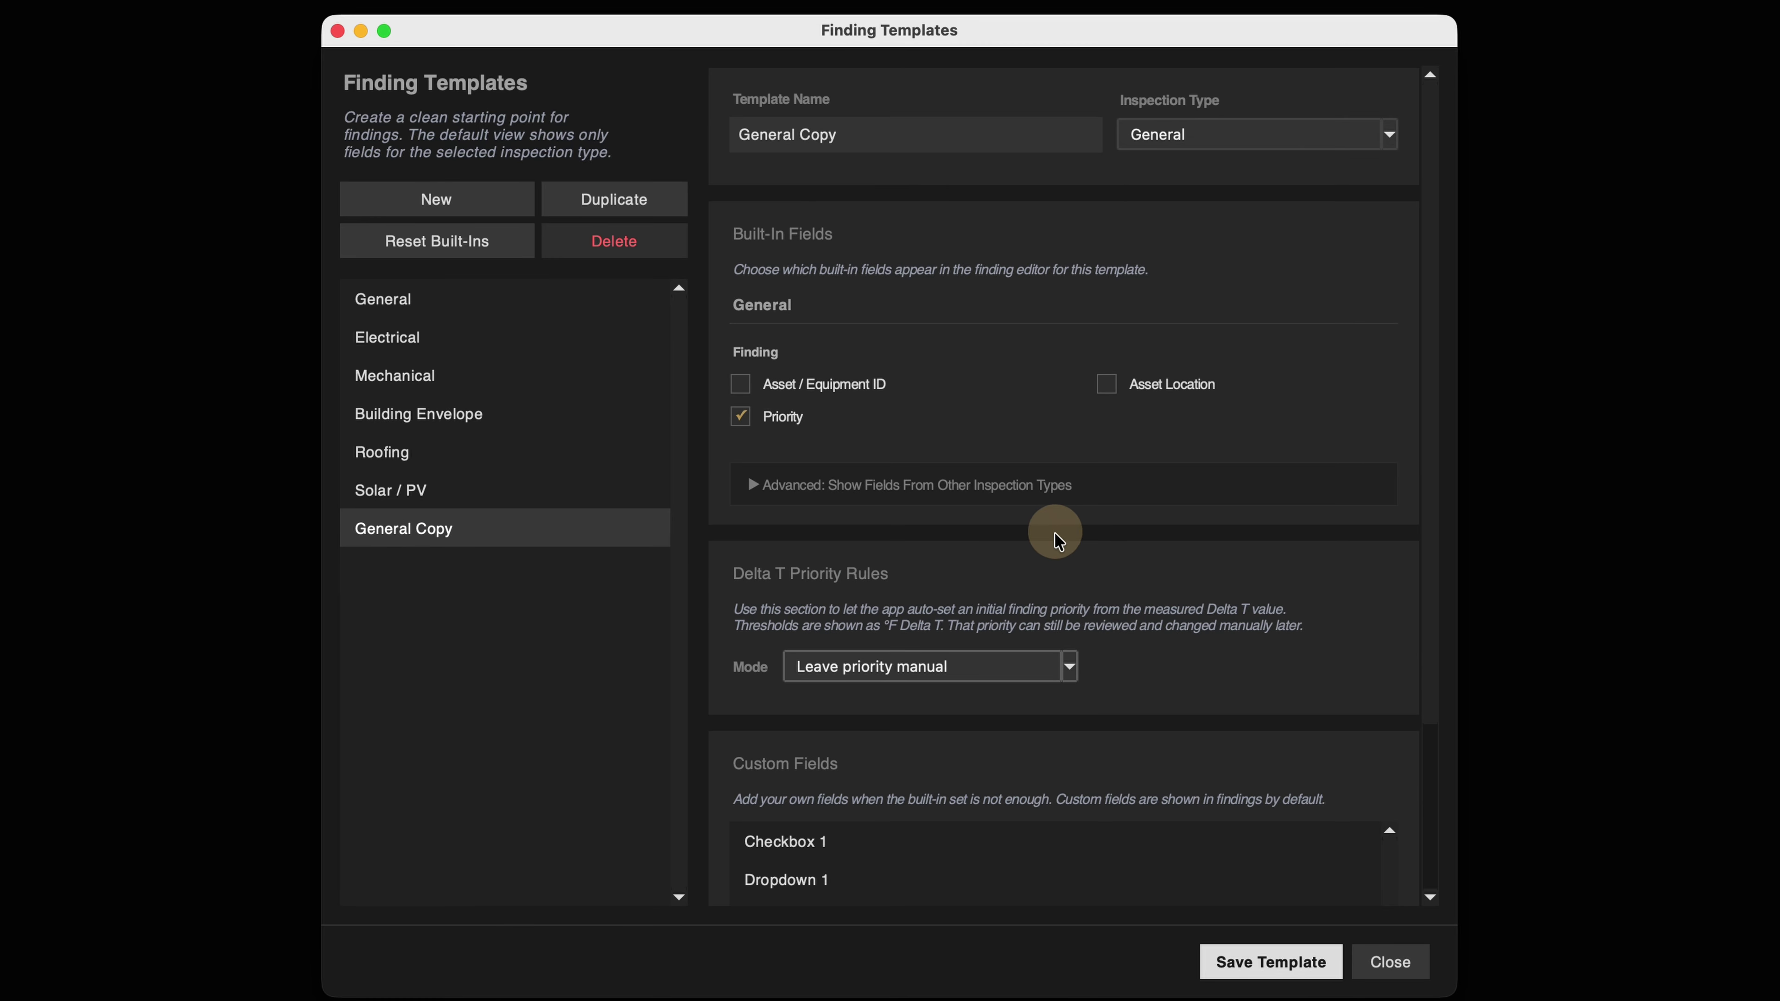
pyautogui.tripleClick(893, 123)
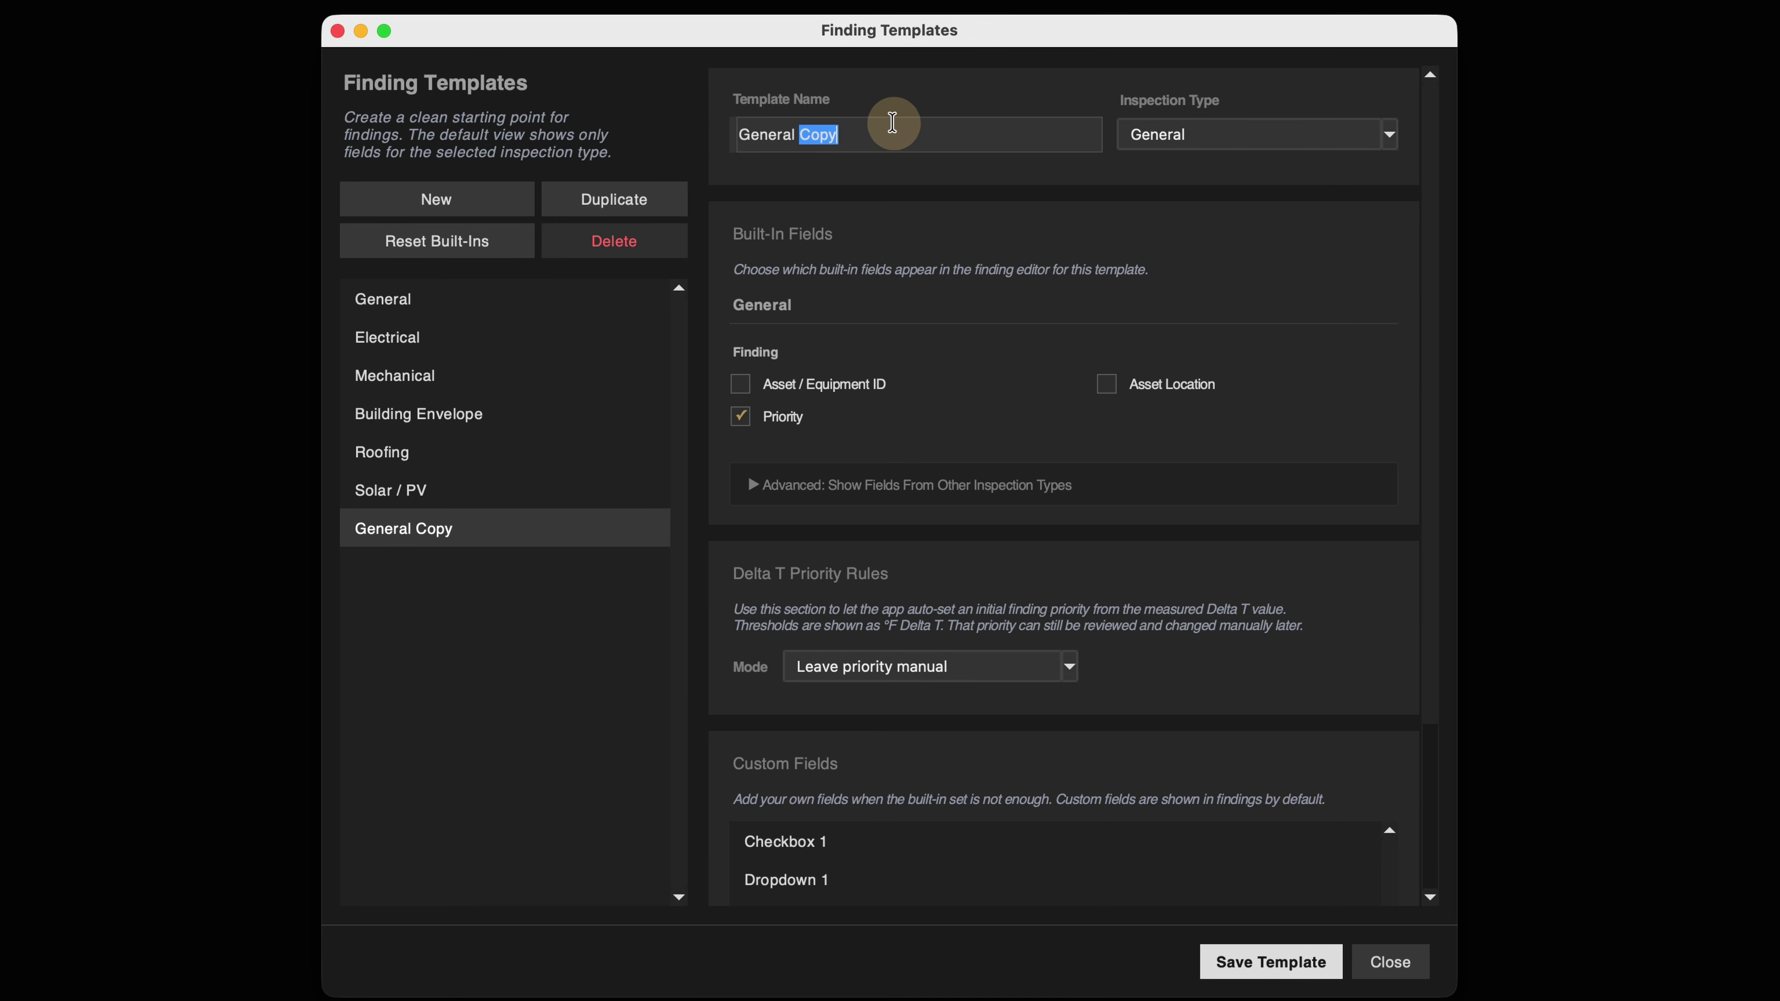
pyautogui.write('My Finding Template')
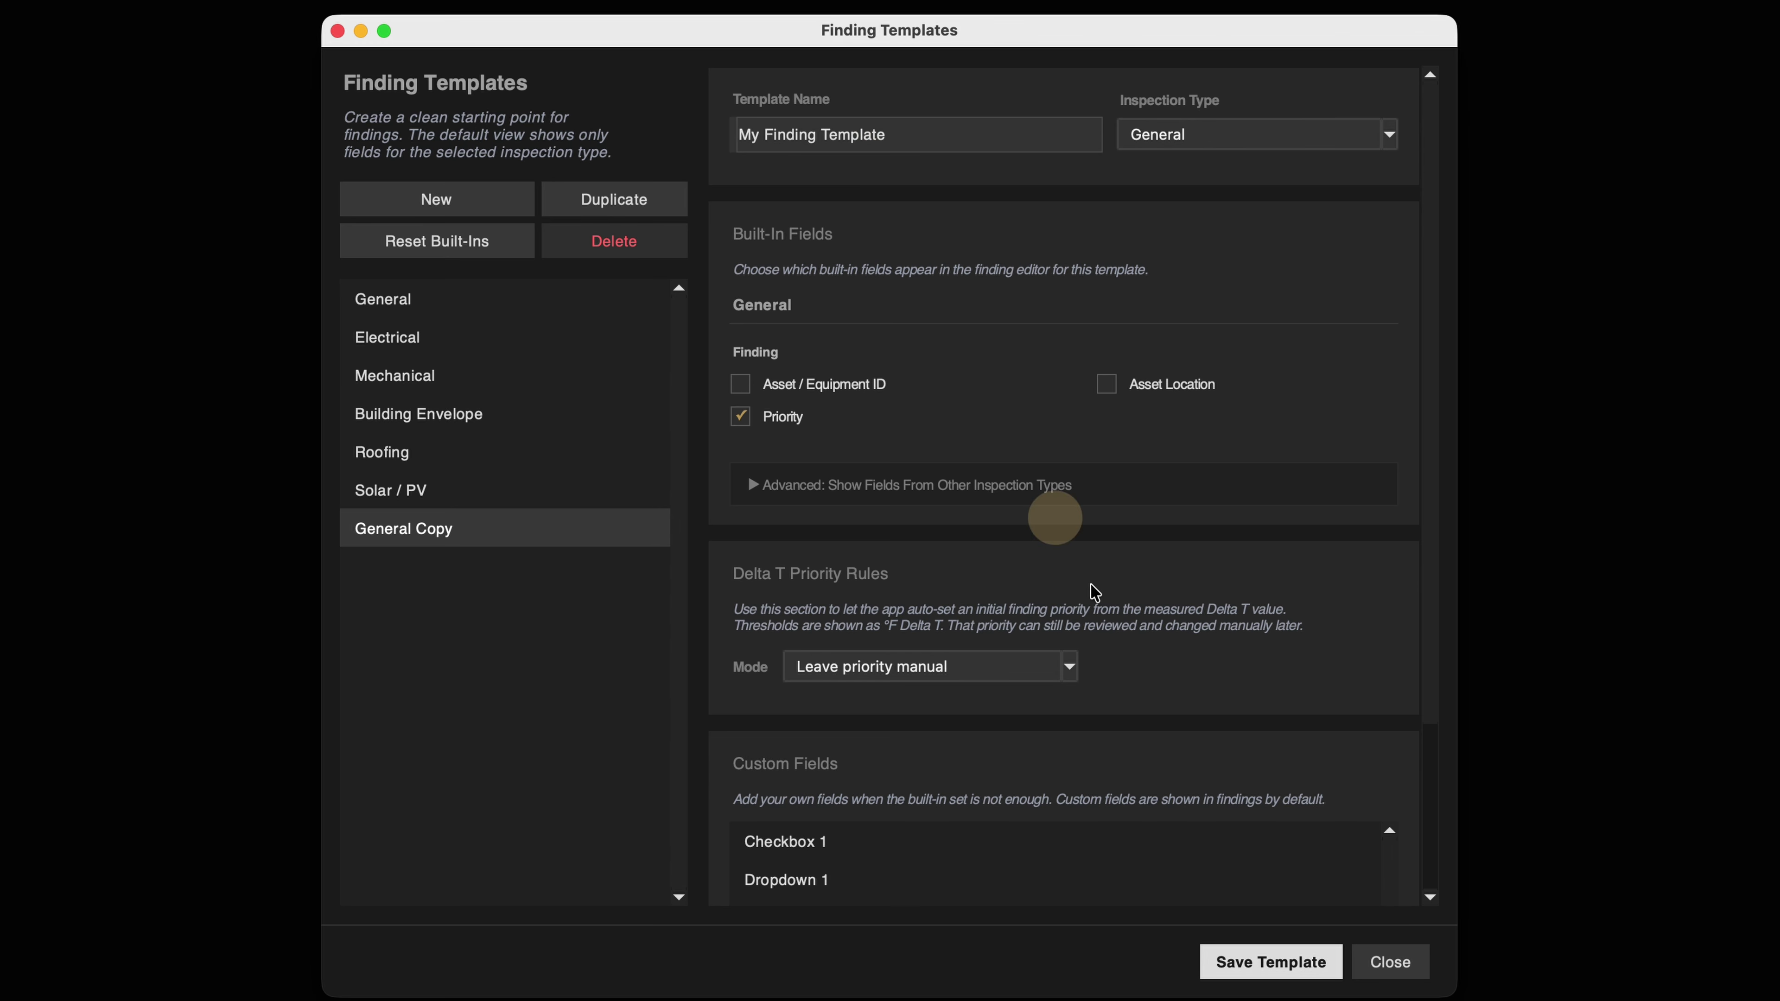
pyautogui.click(1247, 964)
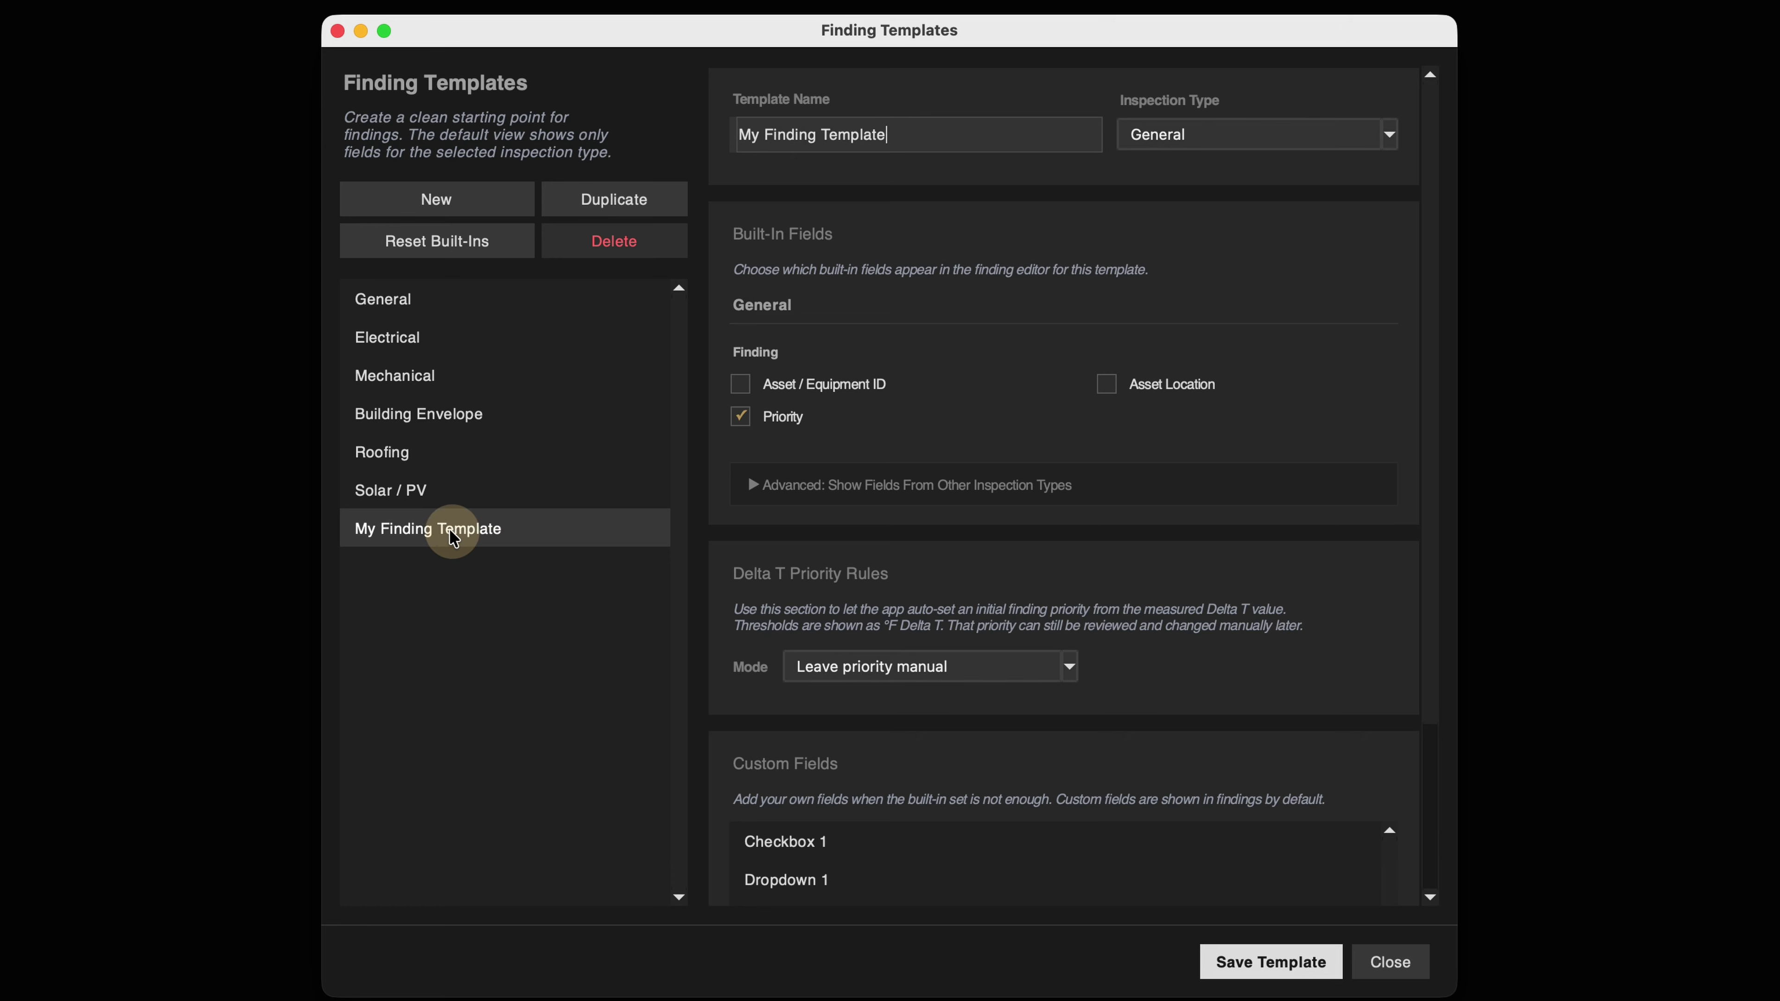
# Duplicate My Finding Template and delete the duplicate.
pyautogui.click(604, 199)
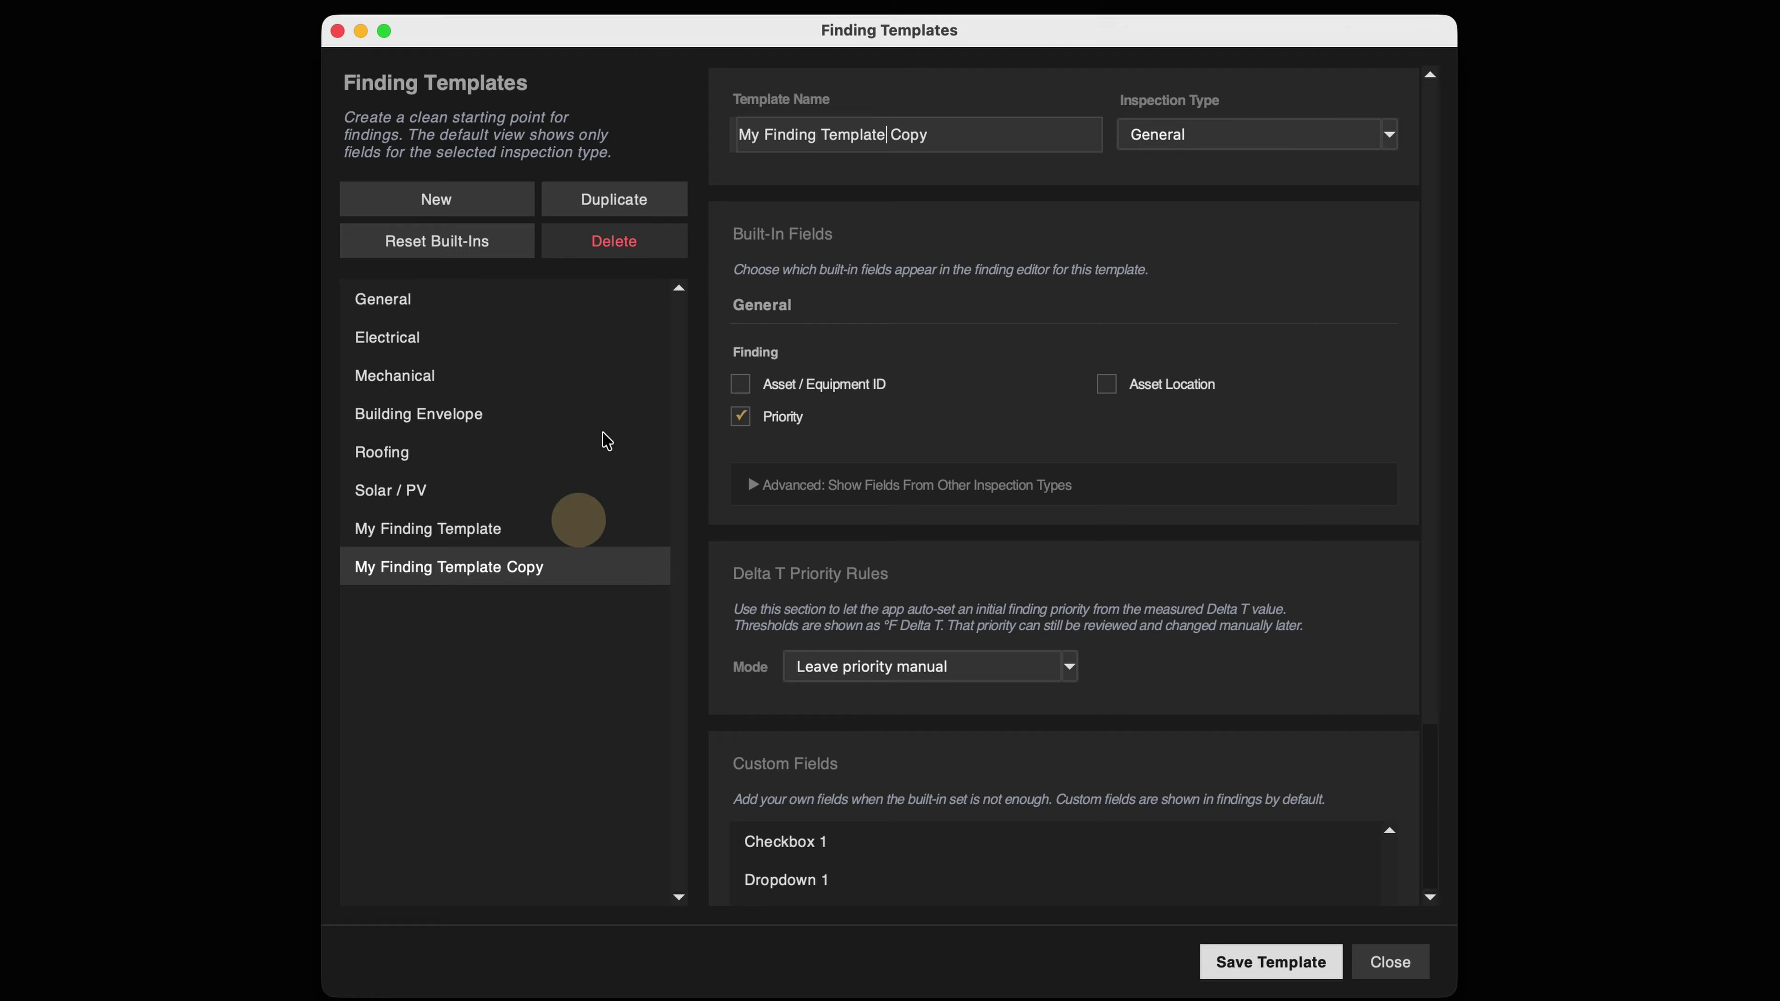
pyautogui.click(658, 240)
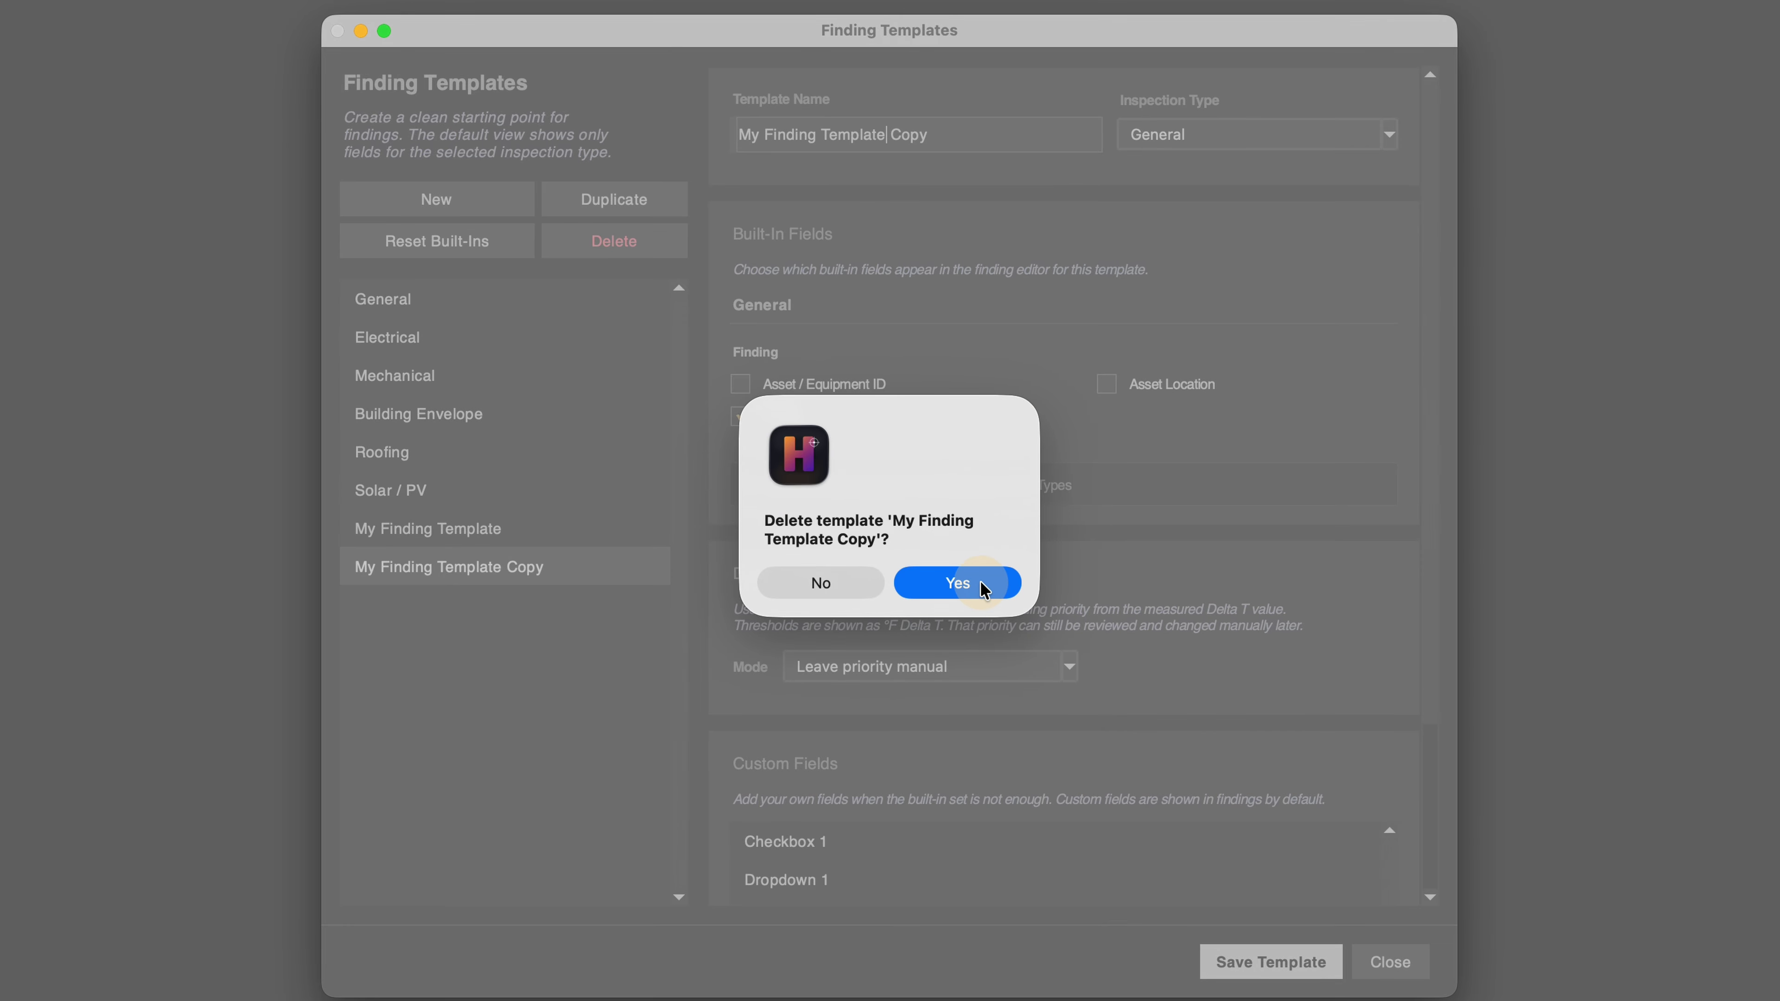
pyautogui.click(957, 582)
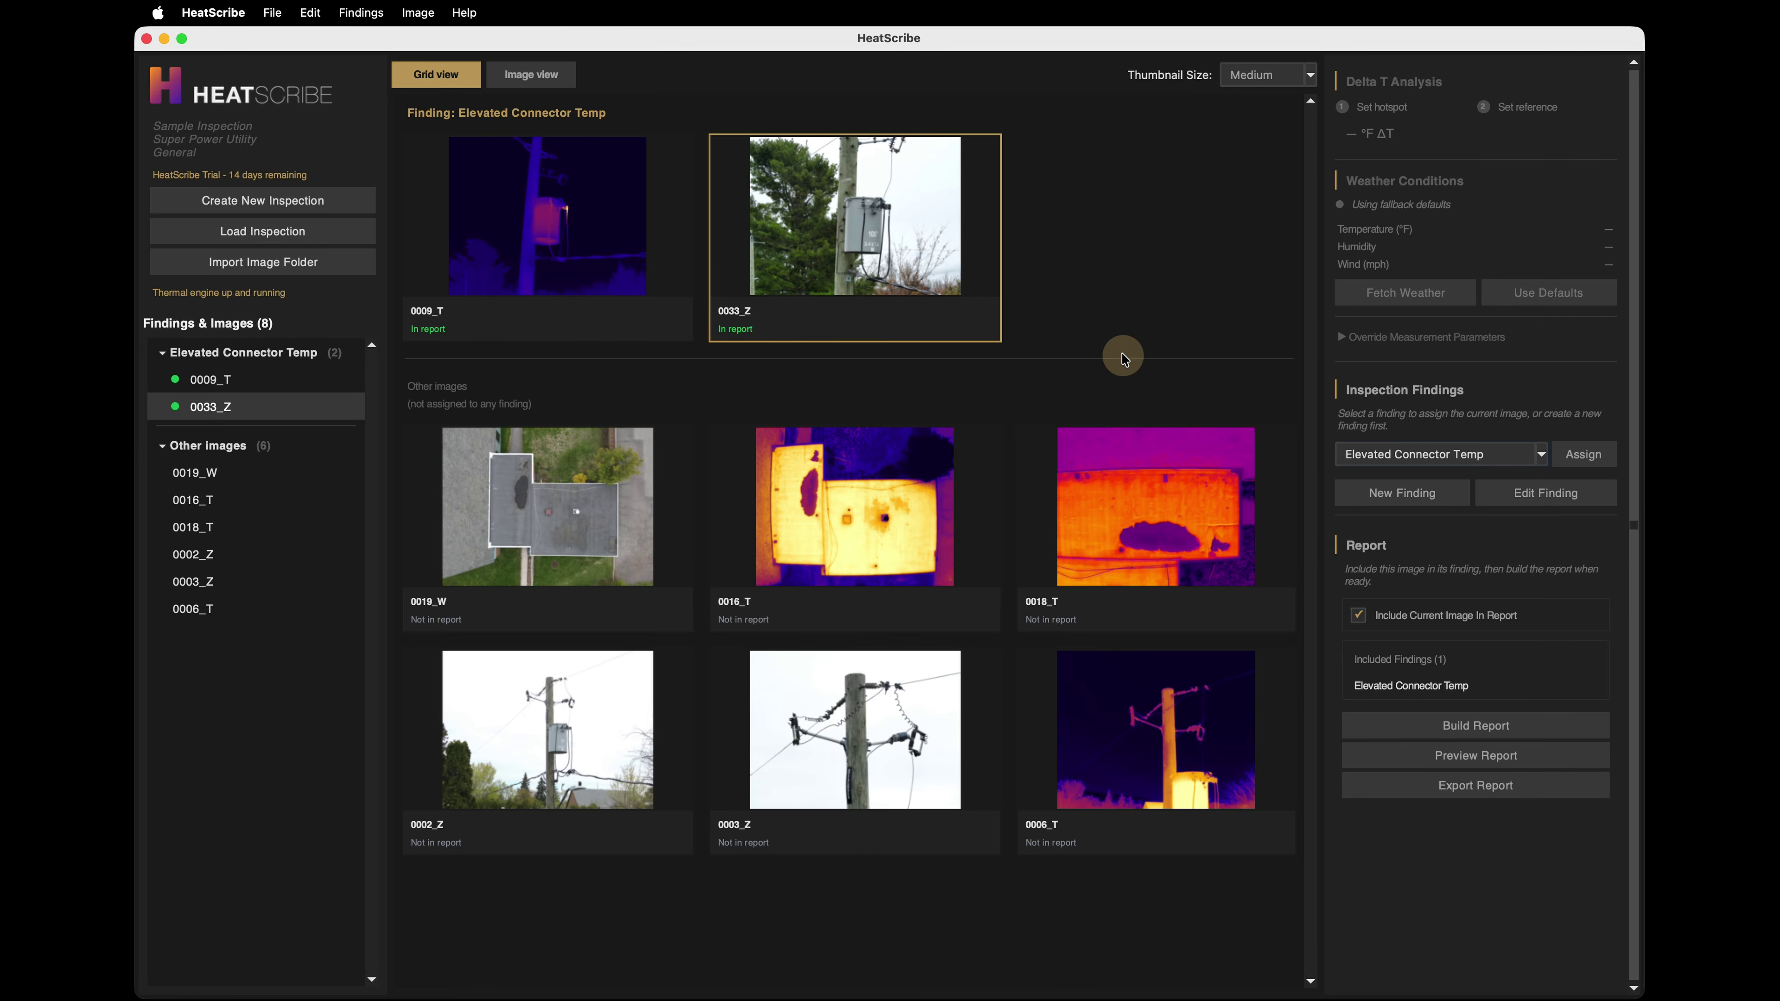
# Set the inspection findings template to My Finding Template in the inspection details and save.
pyautogui.click(310, 14)
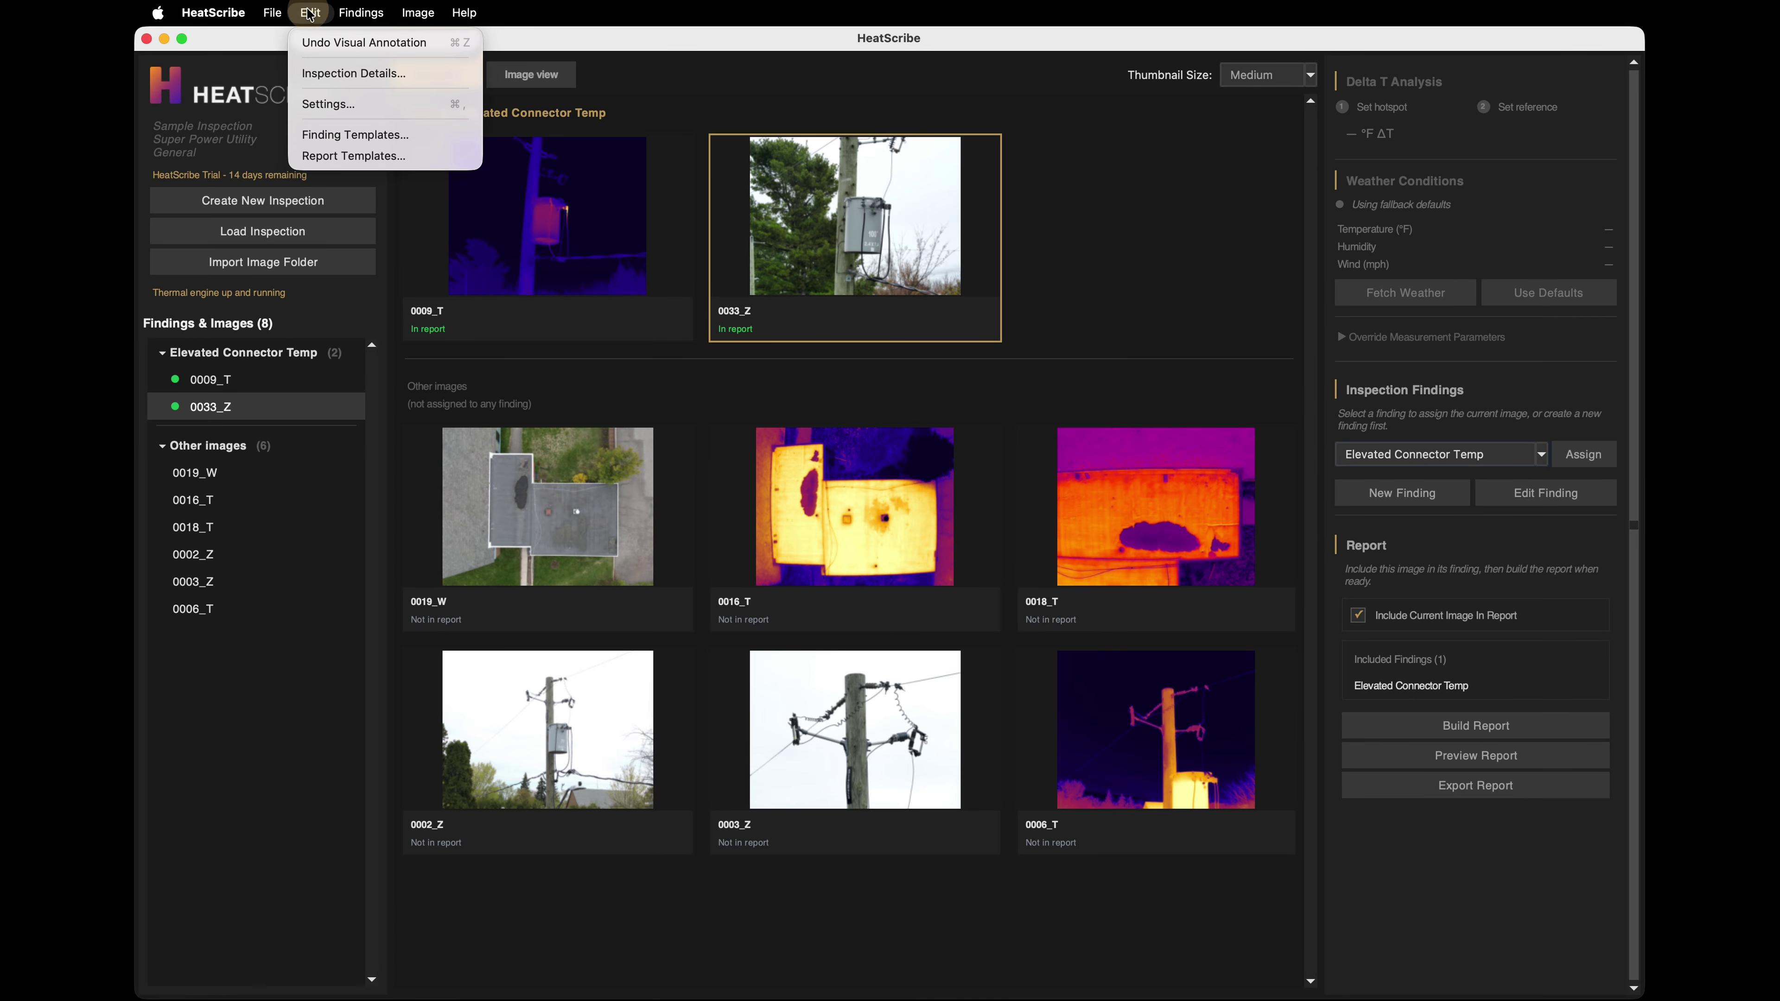
pyautogui.click(361, 73)
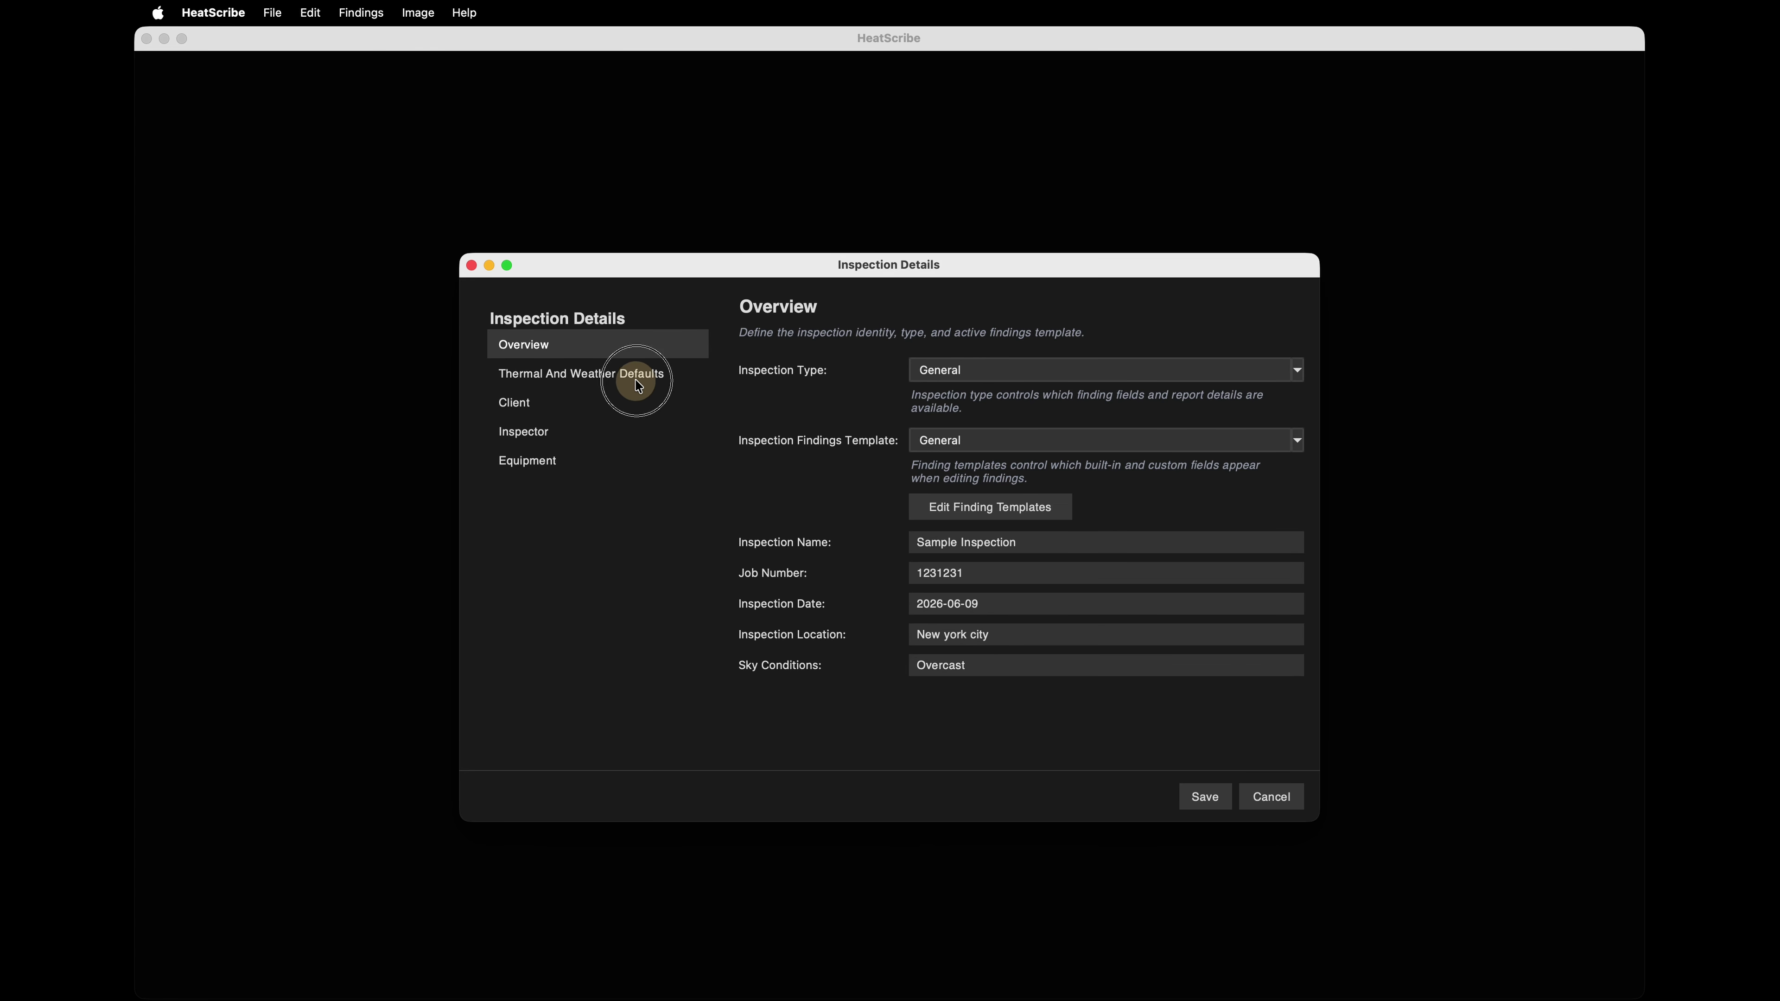
pyautogui.click(576, 408)
pyautogui.click(571, 424)
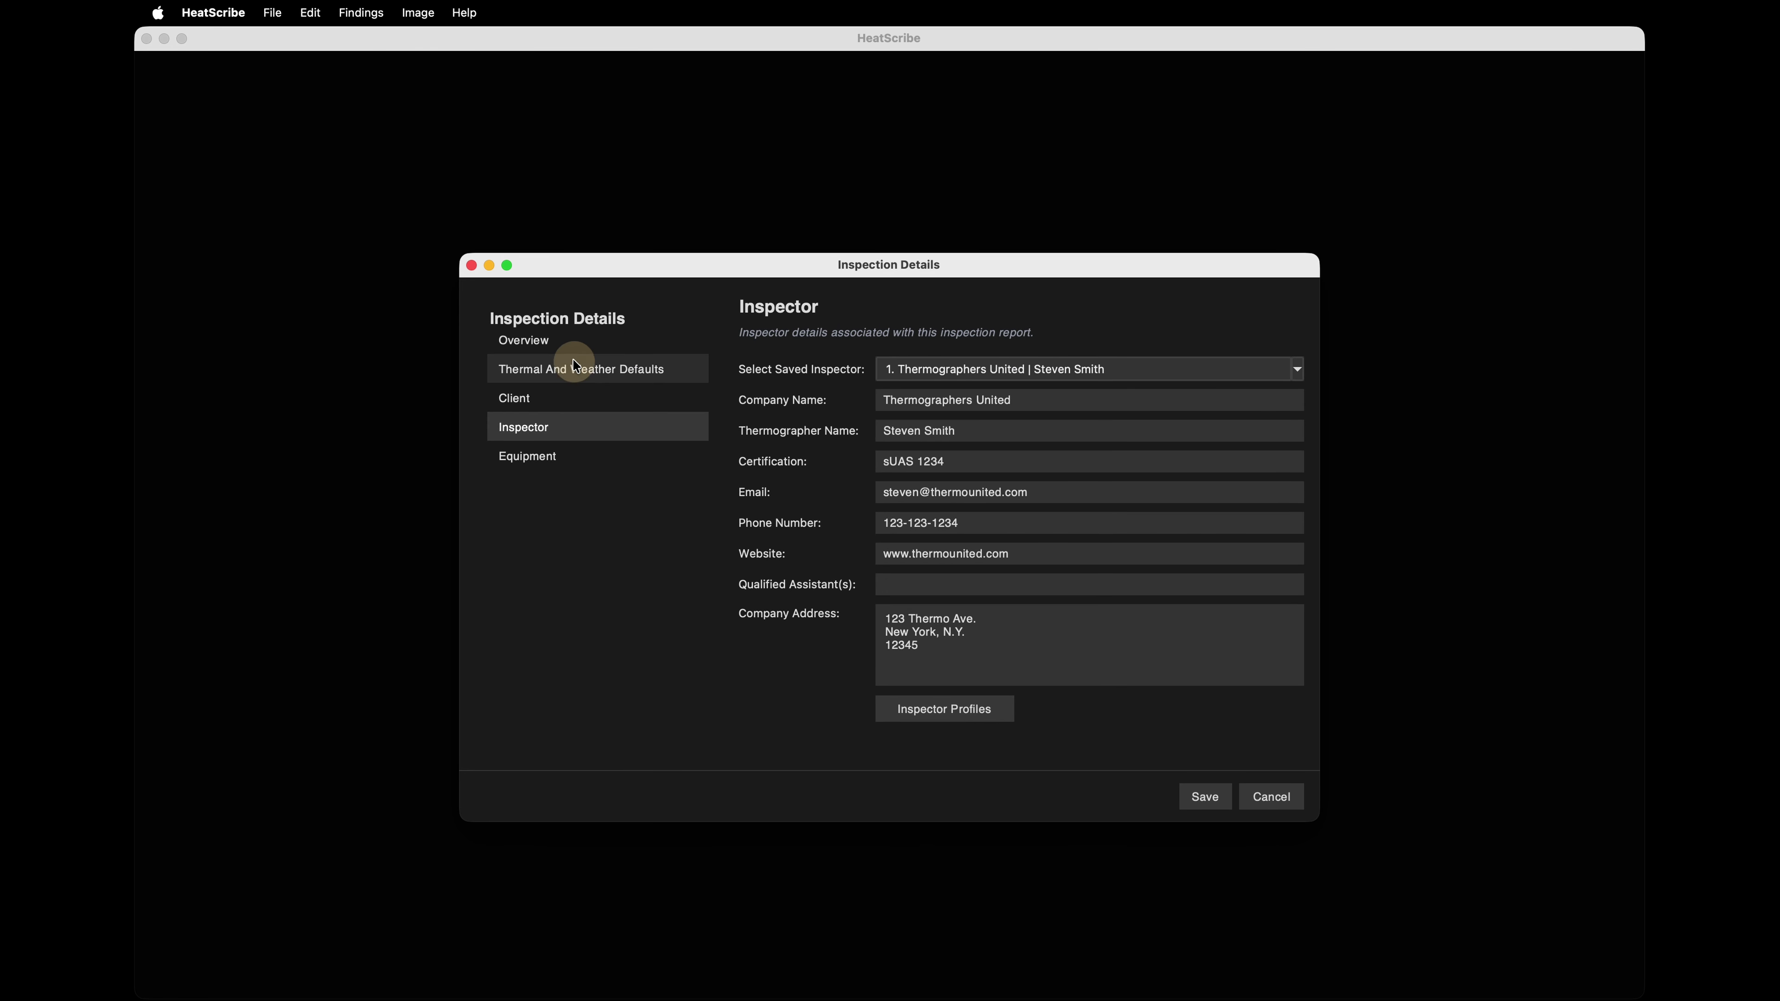
pyautogui.click(574, 345)
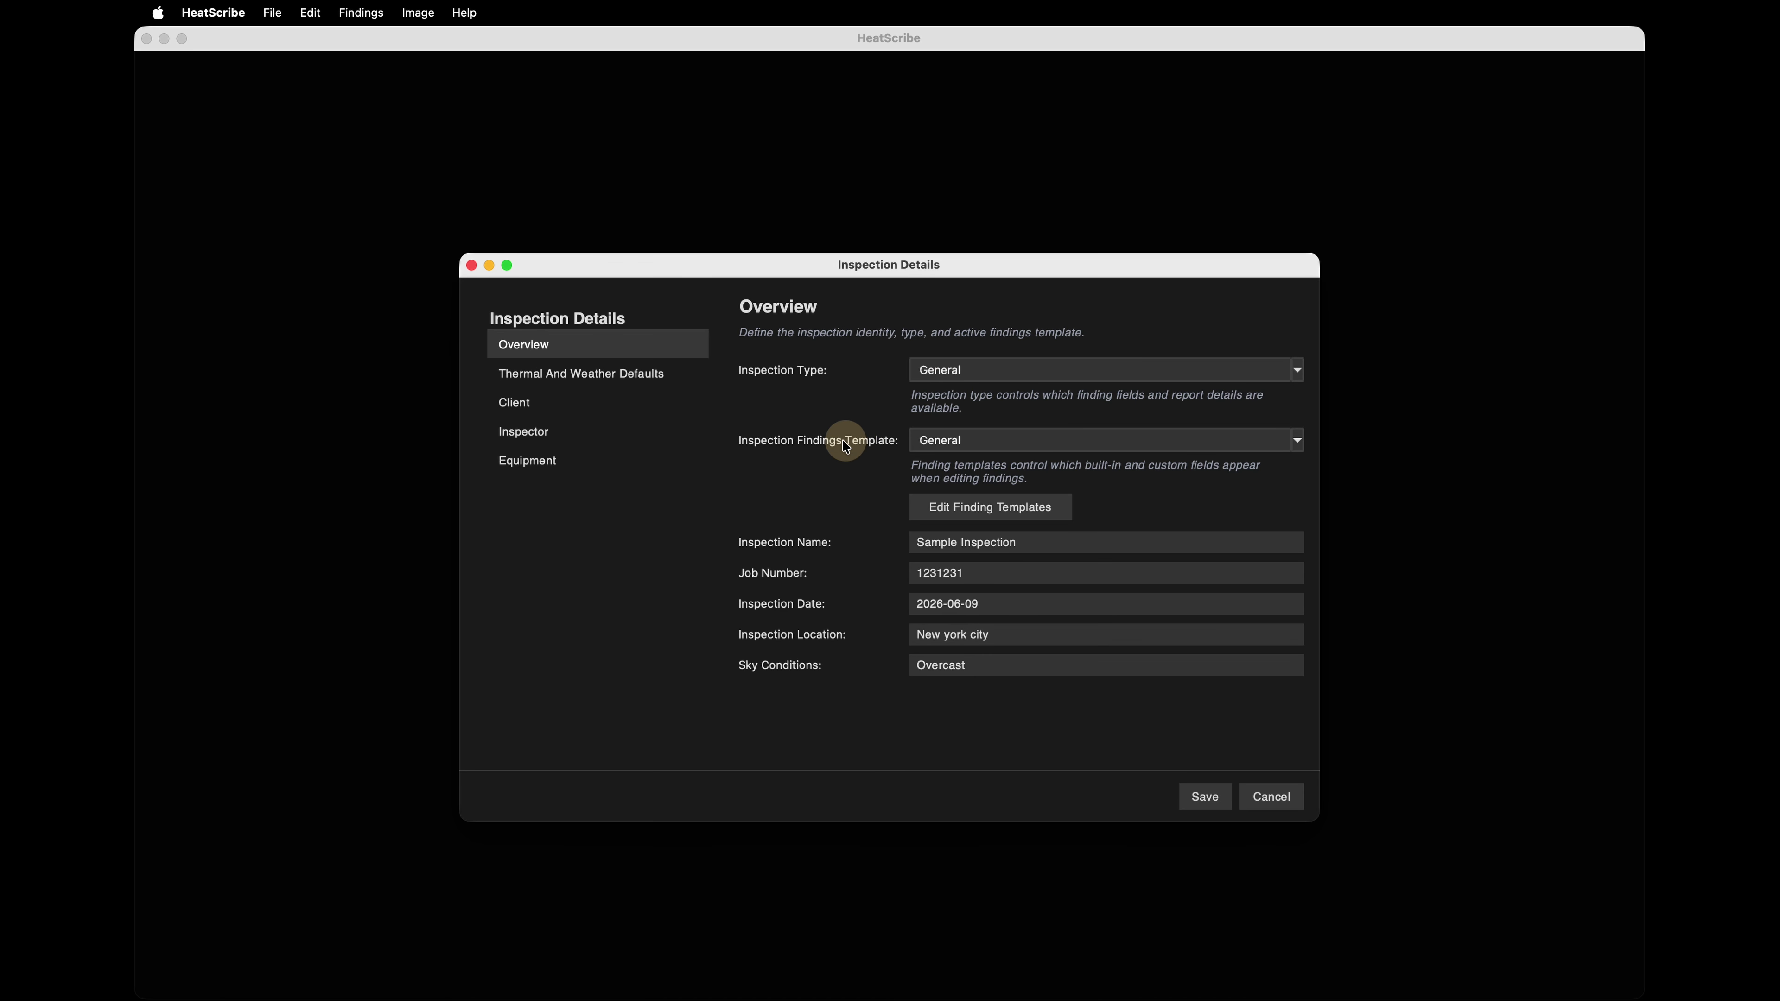
pyautogui.click(1297, 440)
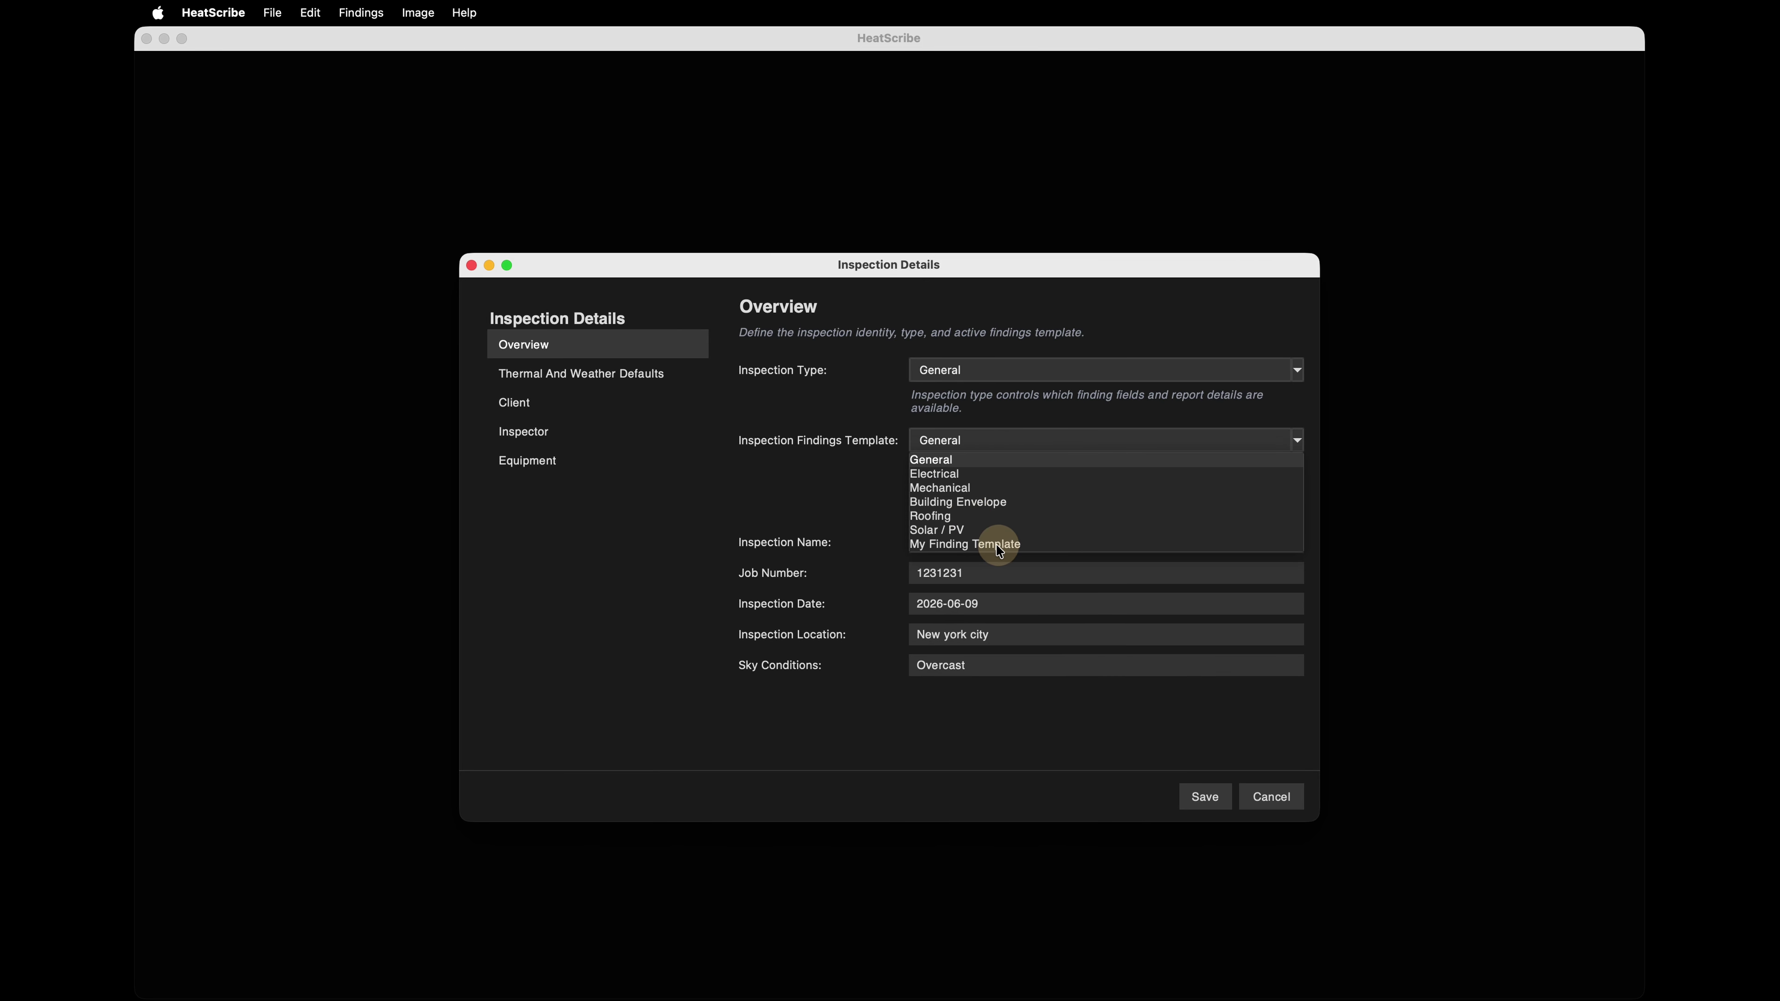
pyautogui.click(1015, 545)
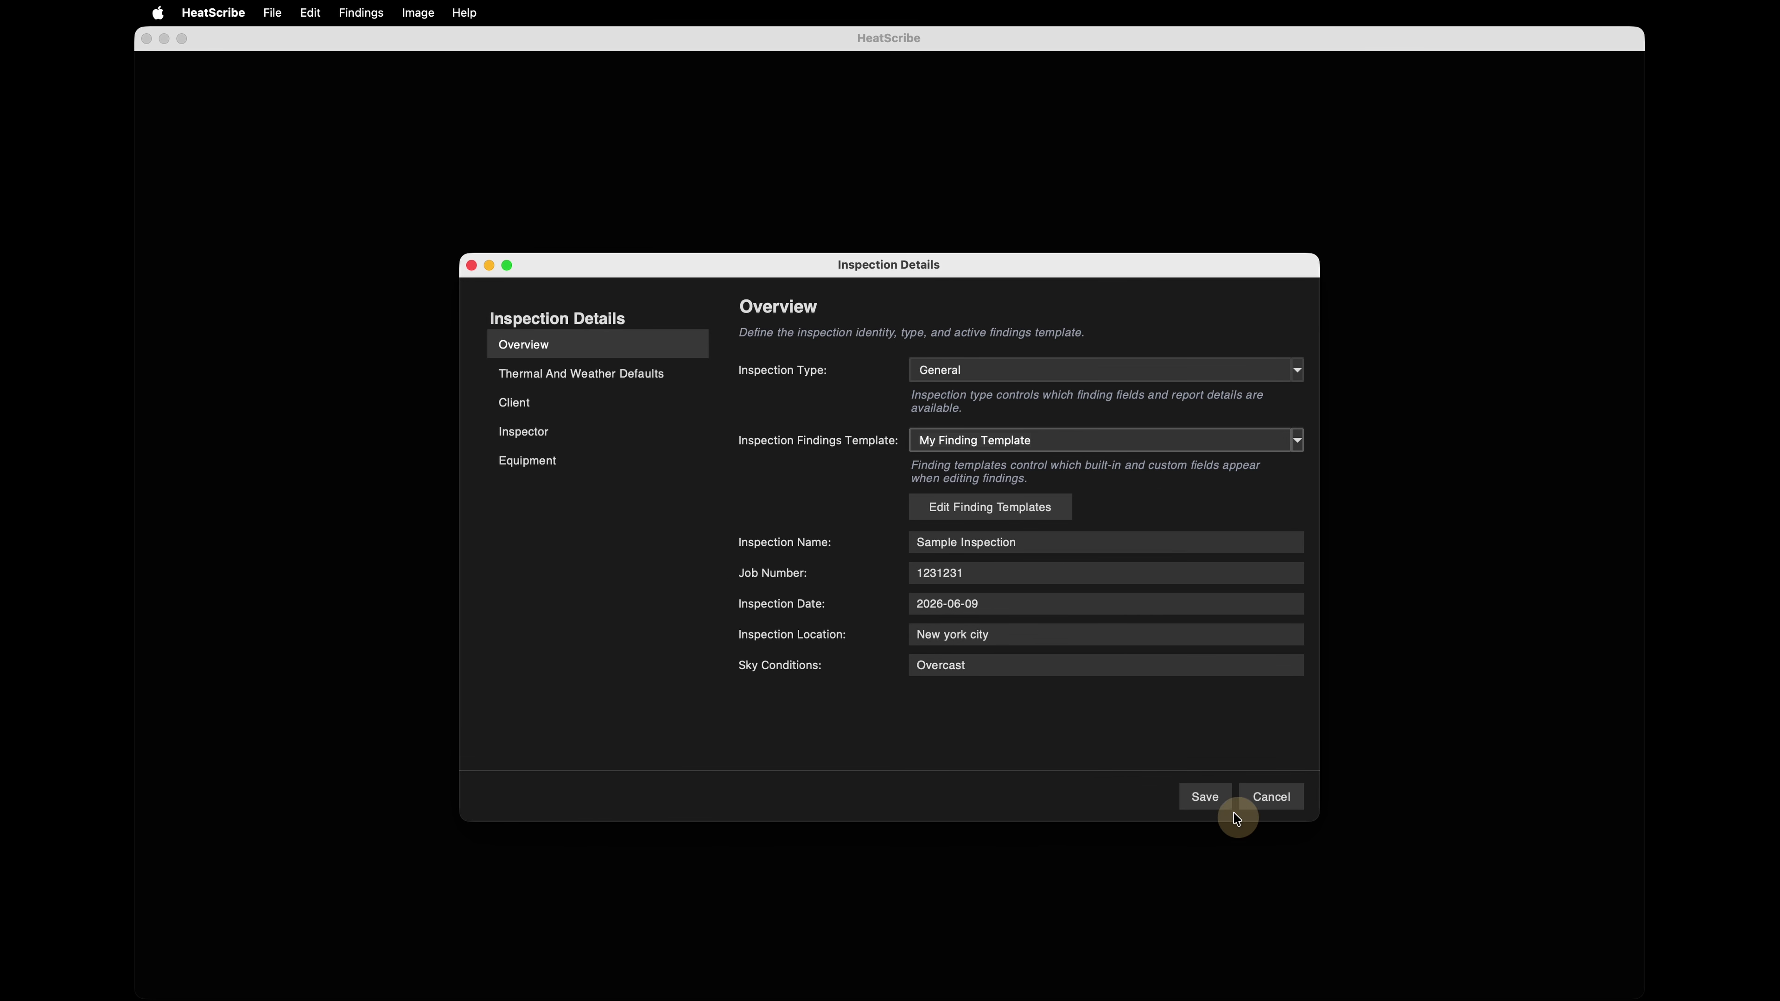
pyautogui.click(1205, 796)
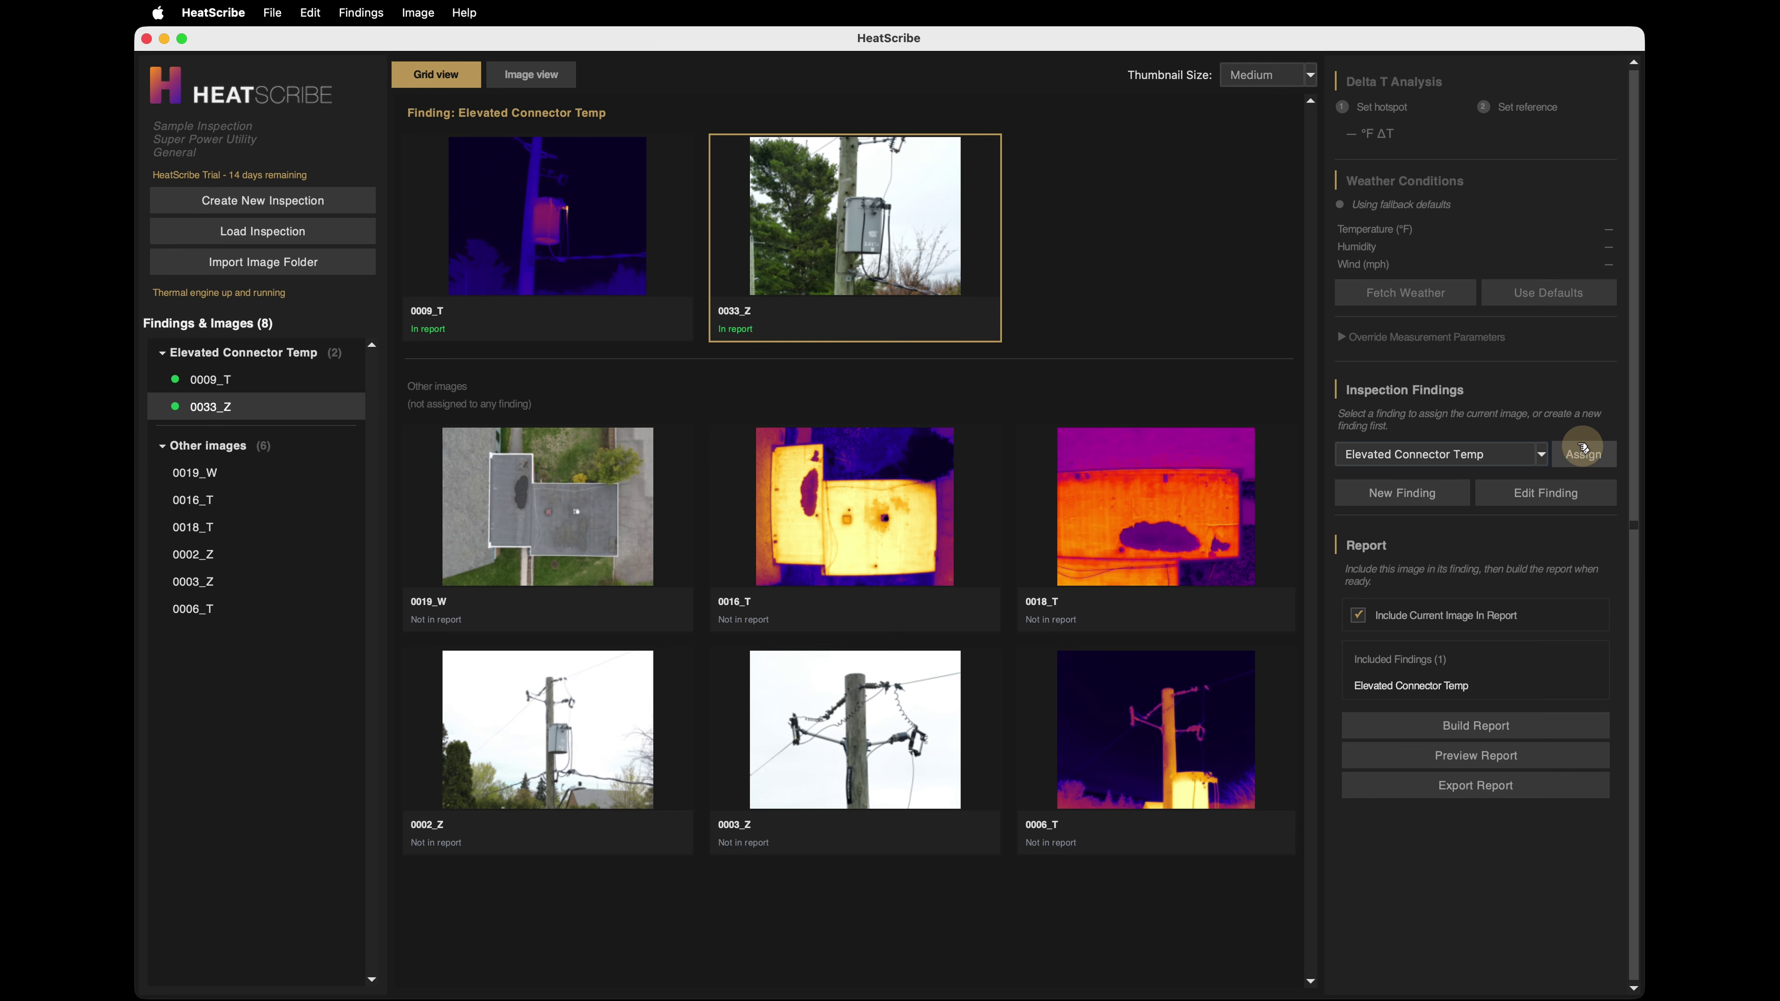
# Edit the Elevated Connector Temp finding to enable Checkbox 1 and set Dropdown 1 to option 1, then save.
pyautogui.click(1585, 497)
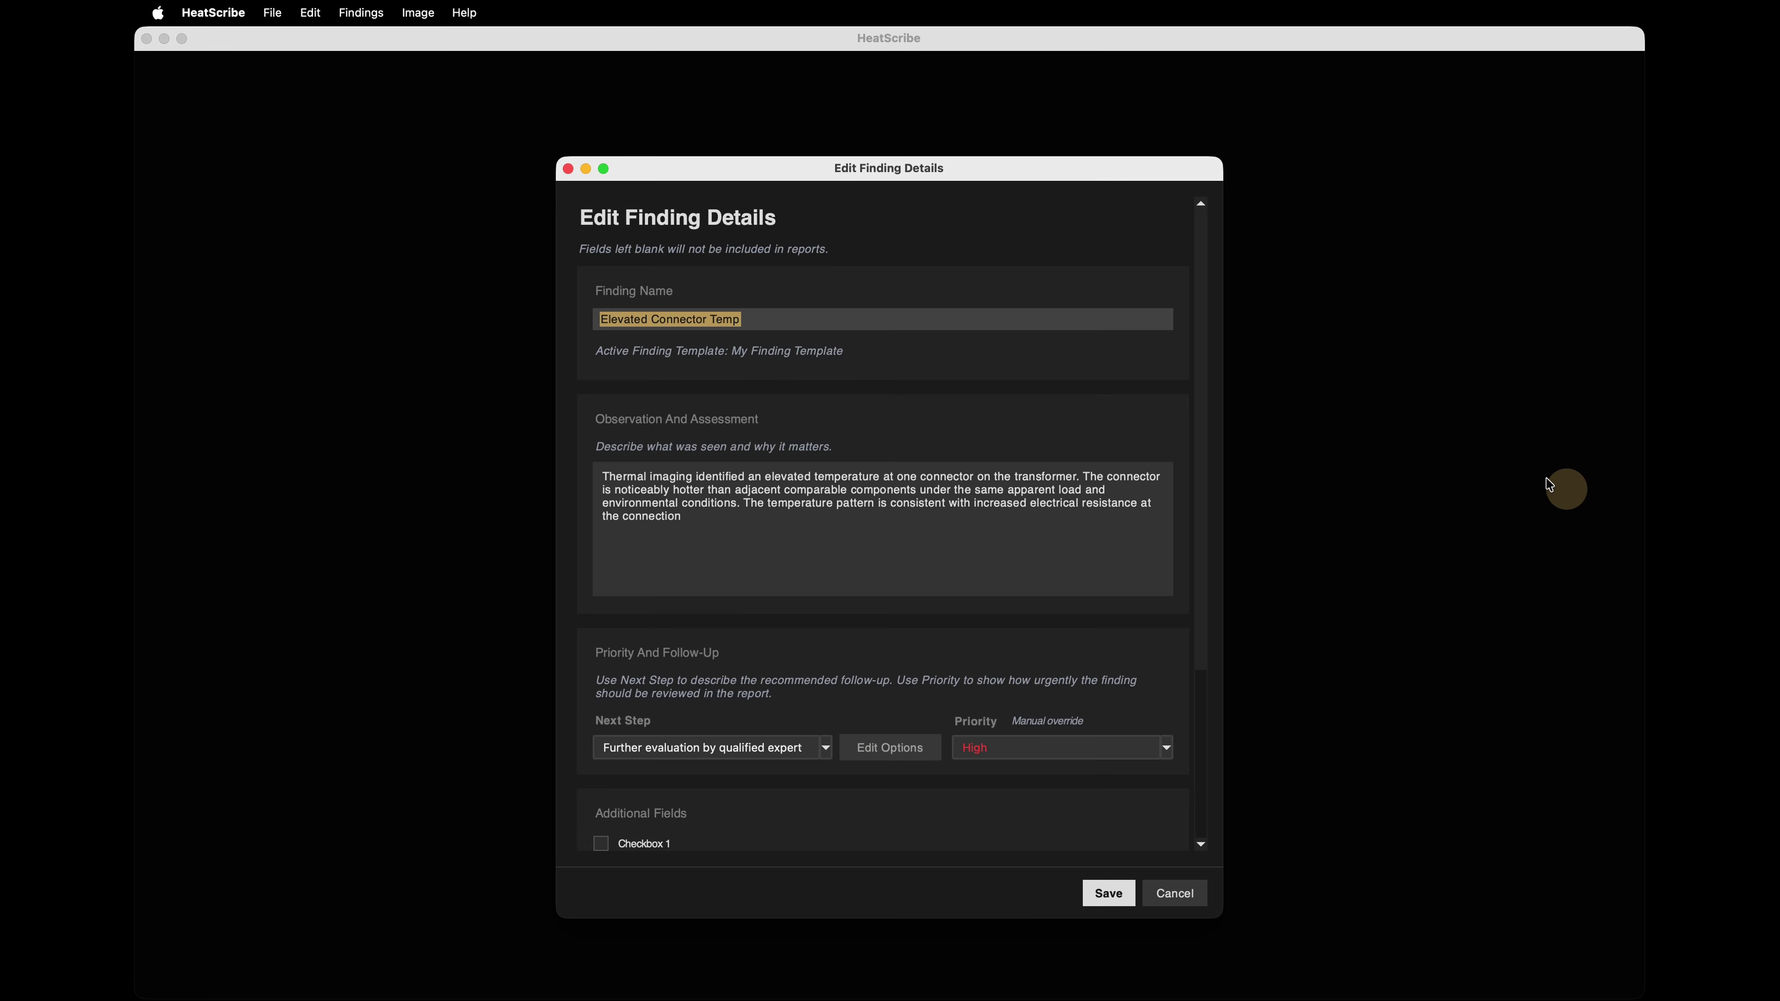
pyautogui.moveTo(1196, 373); pyautogui.dragTo(1164, 584)
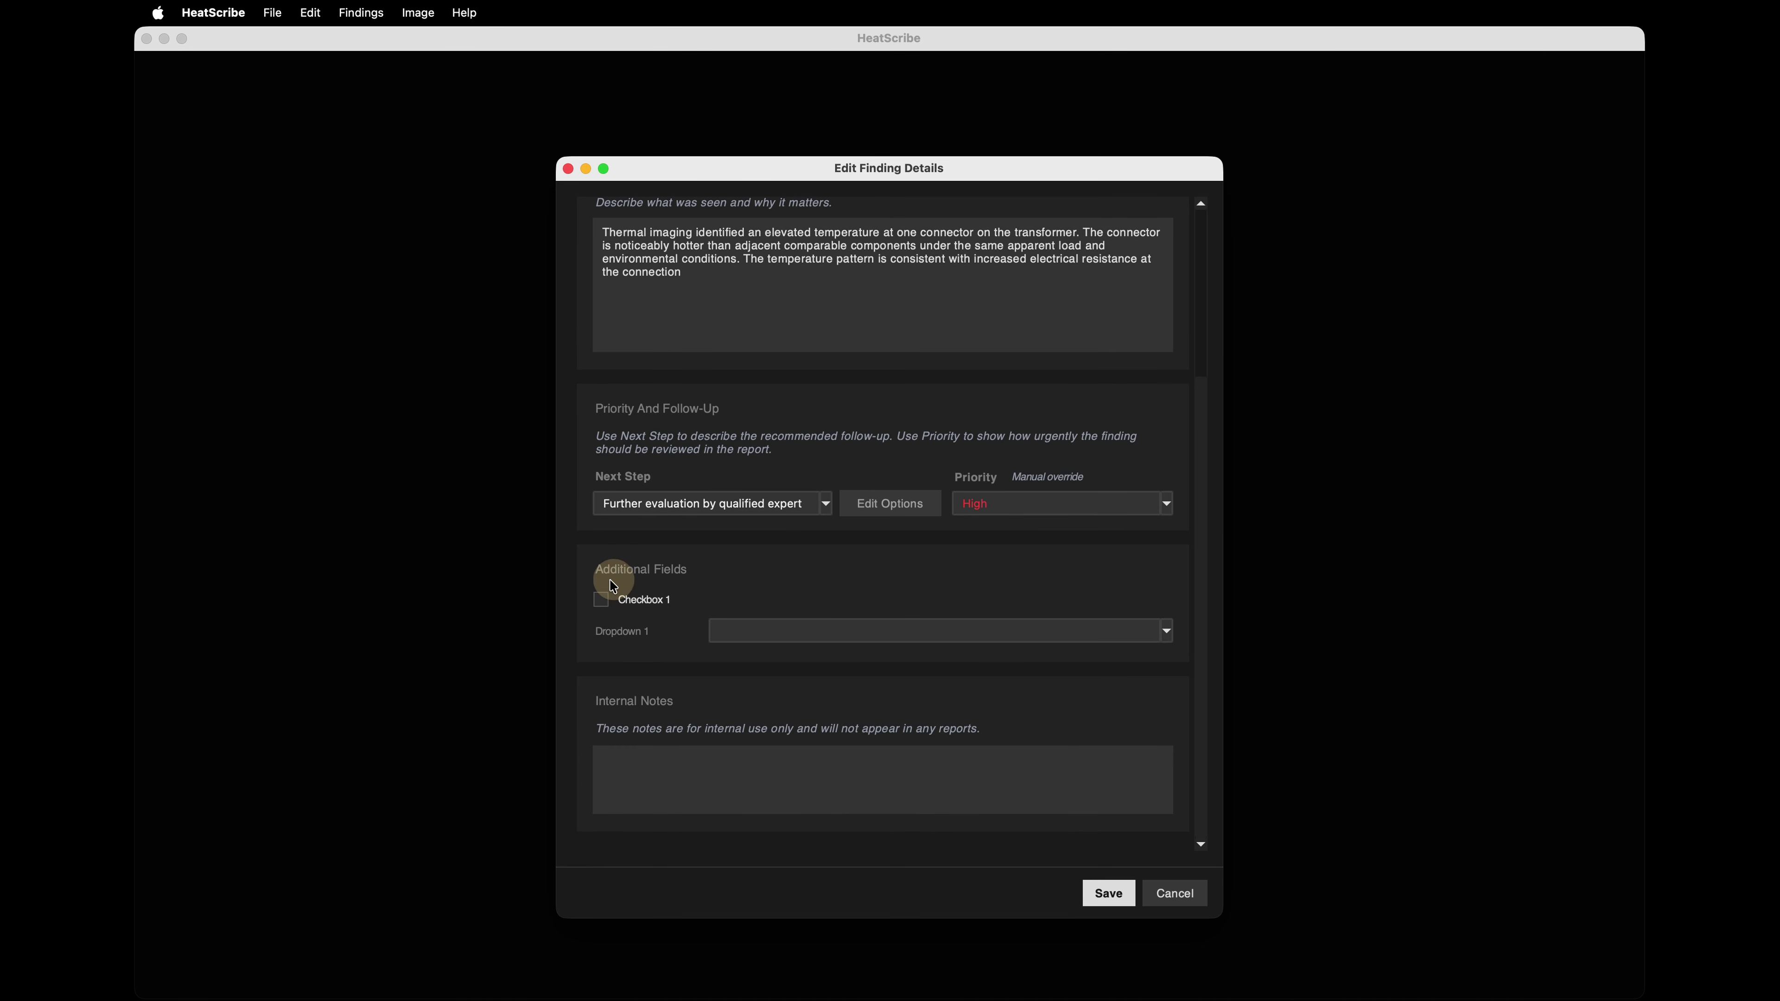
pyautogui.click(601, 599)
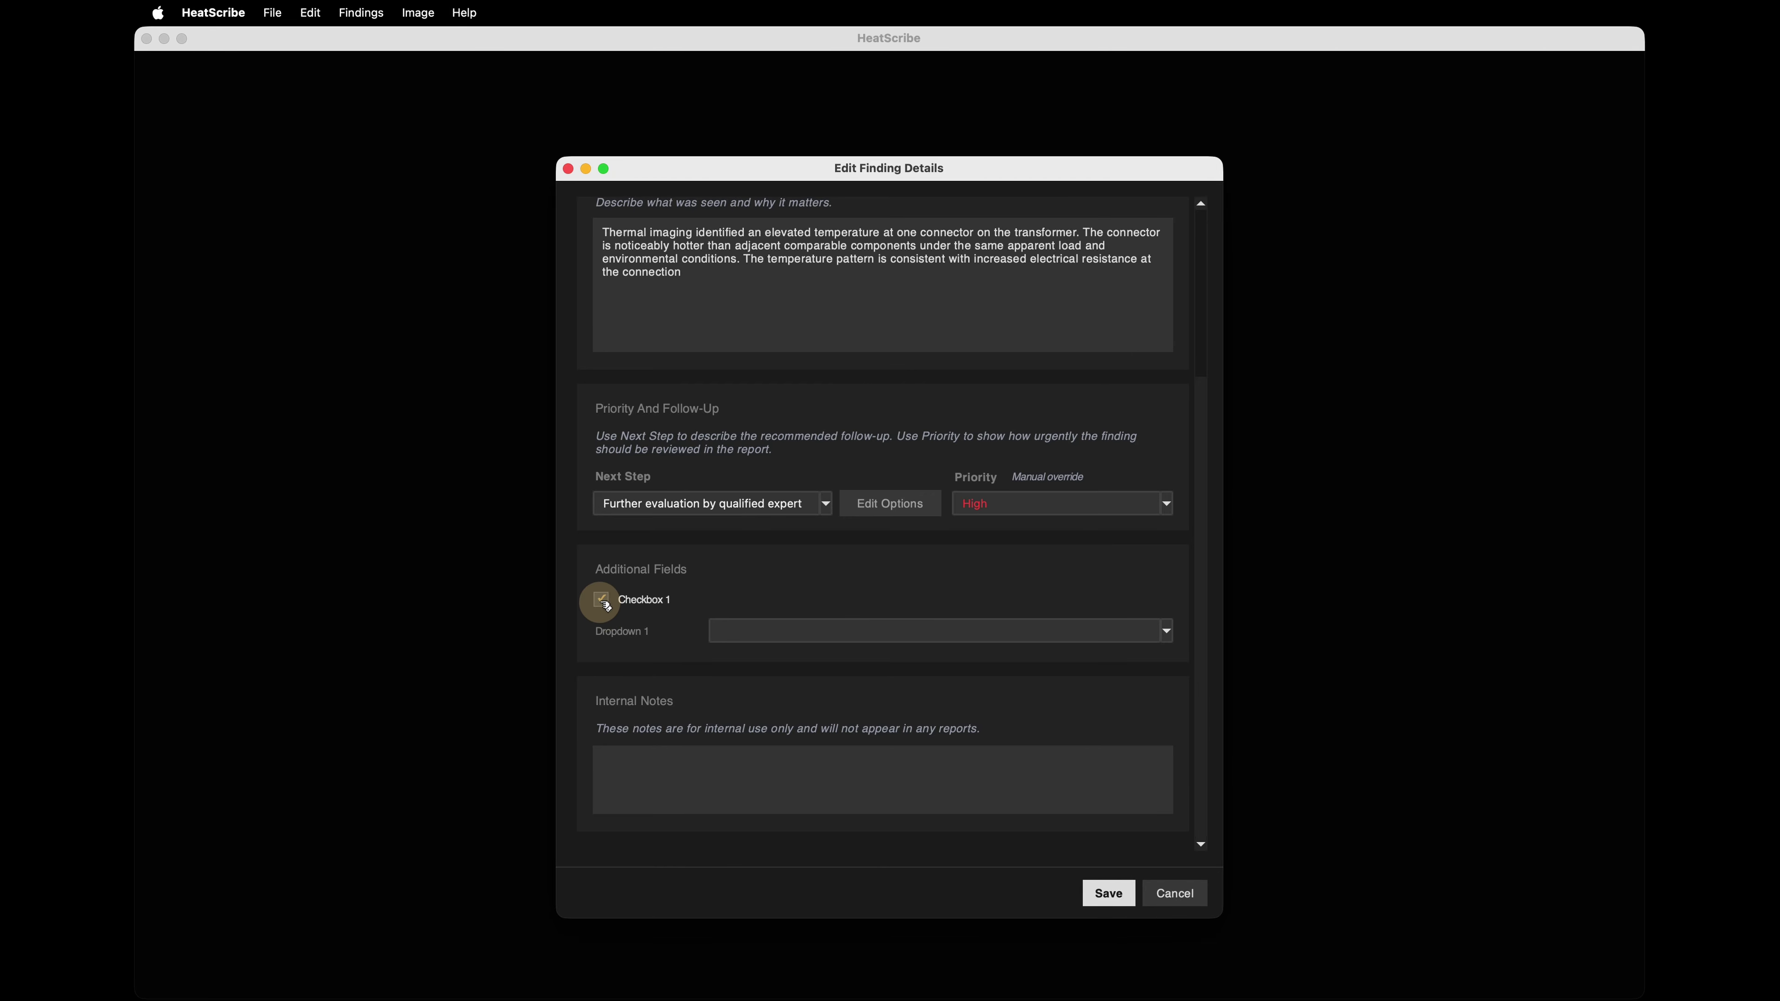
pyautogui.click(835, 634)
pyautogui.click(752, 651)
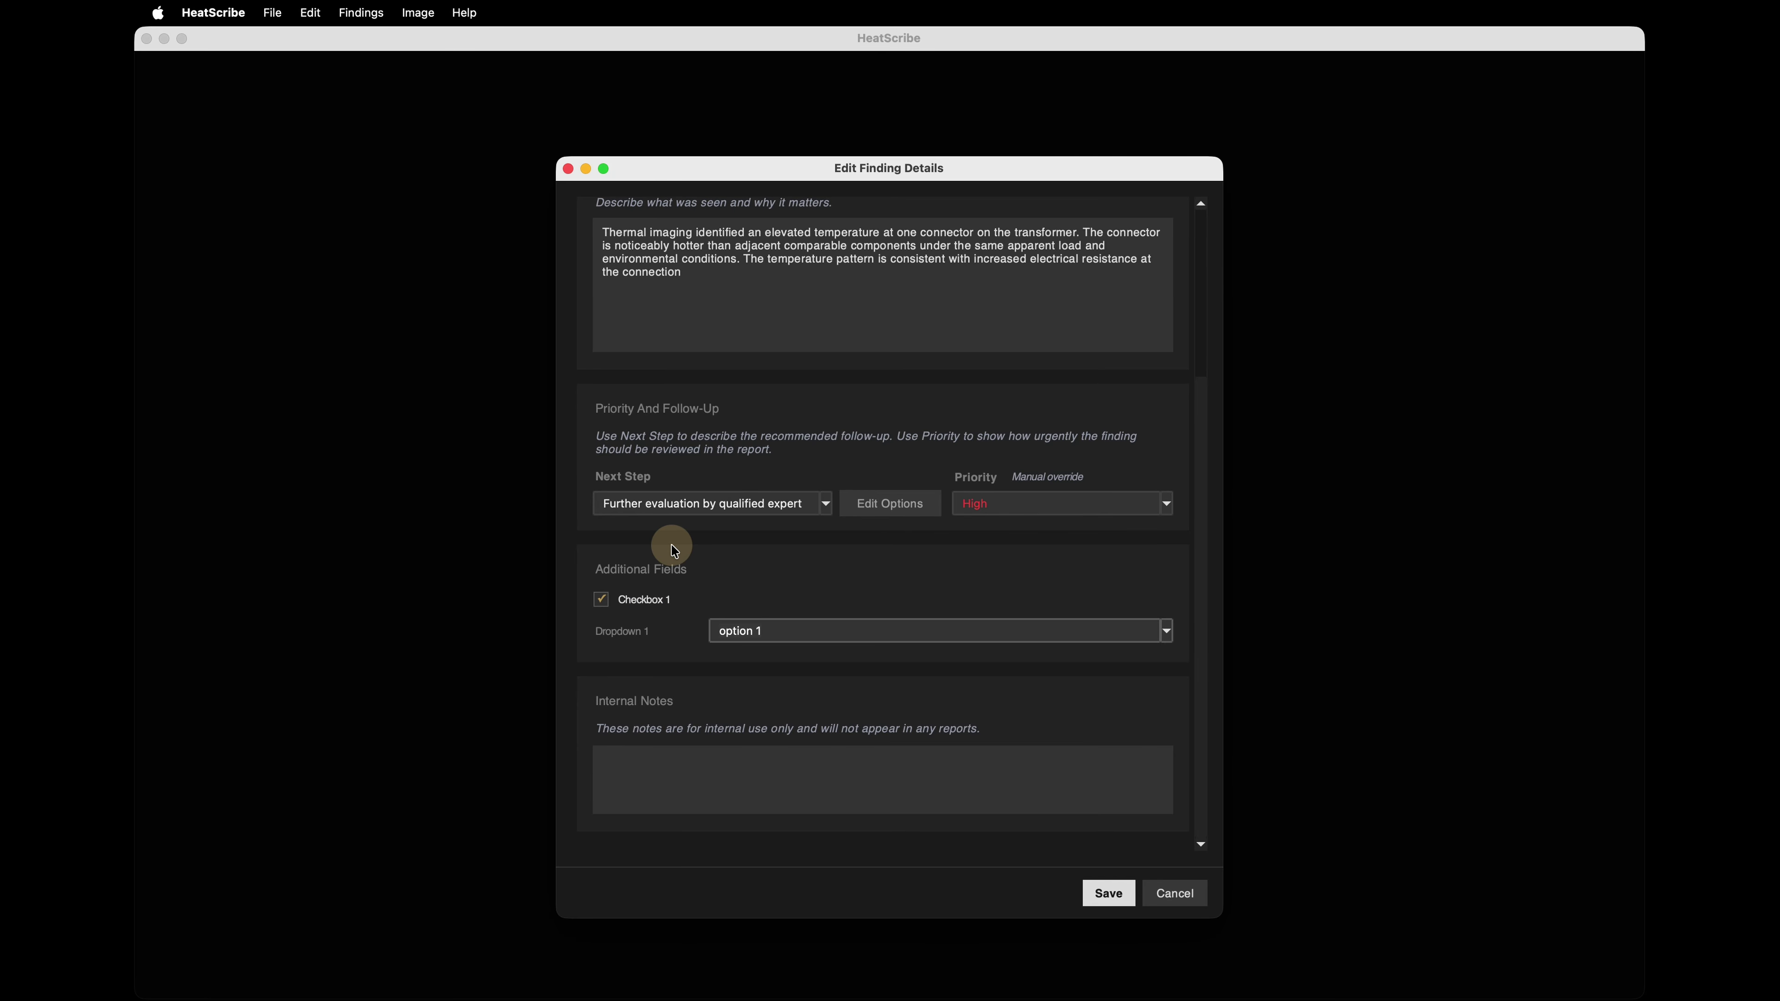
pyautogui.click(1107, 895)
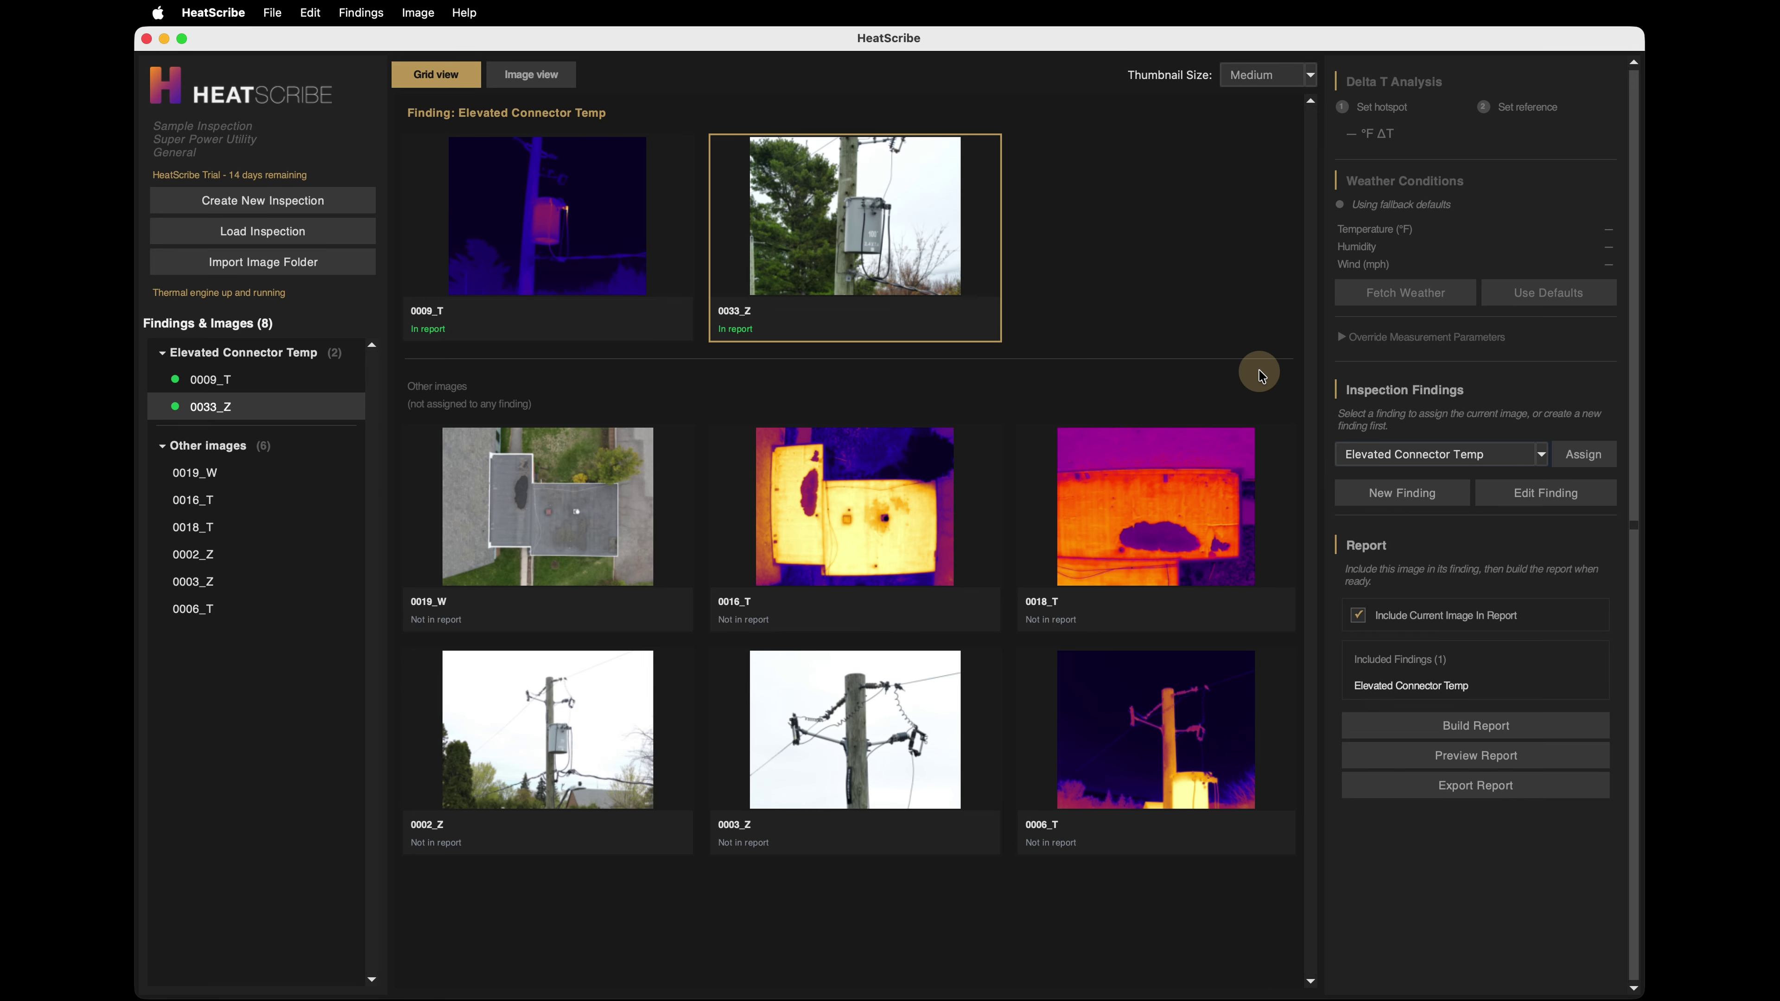
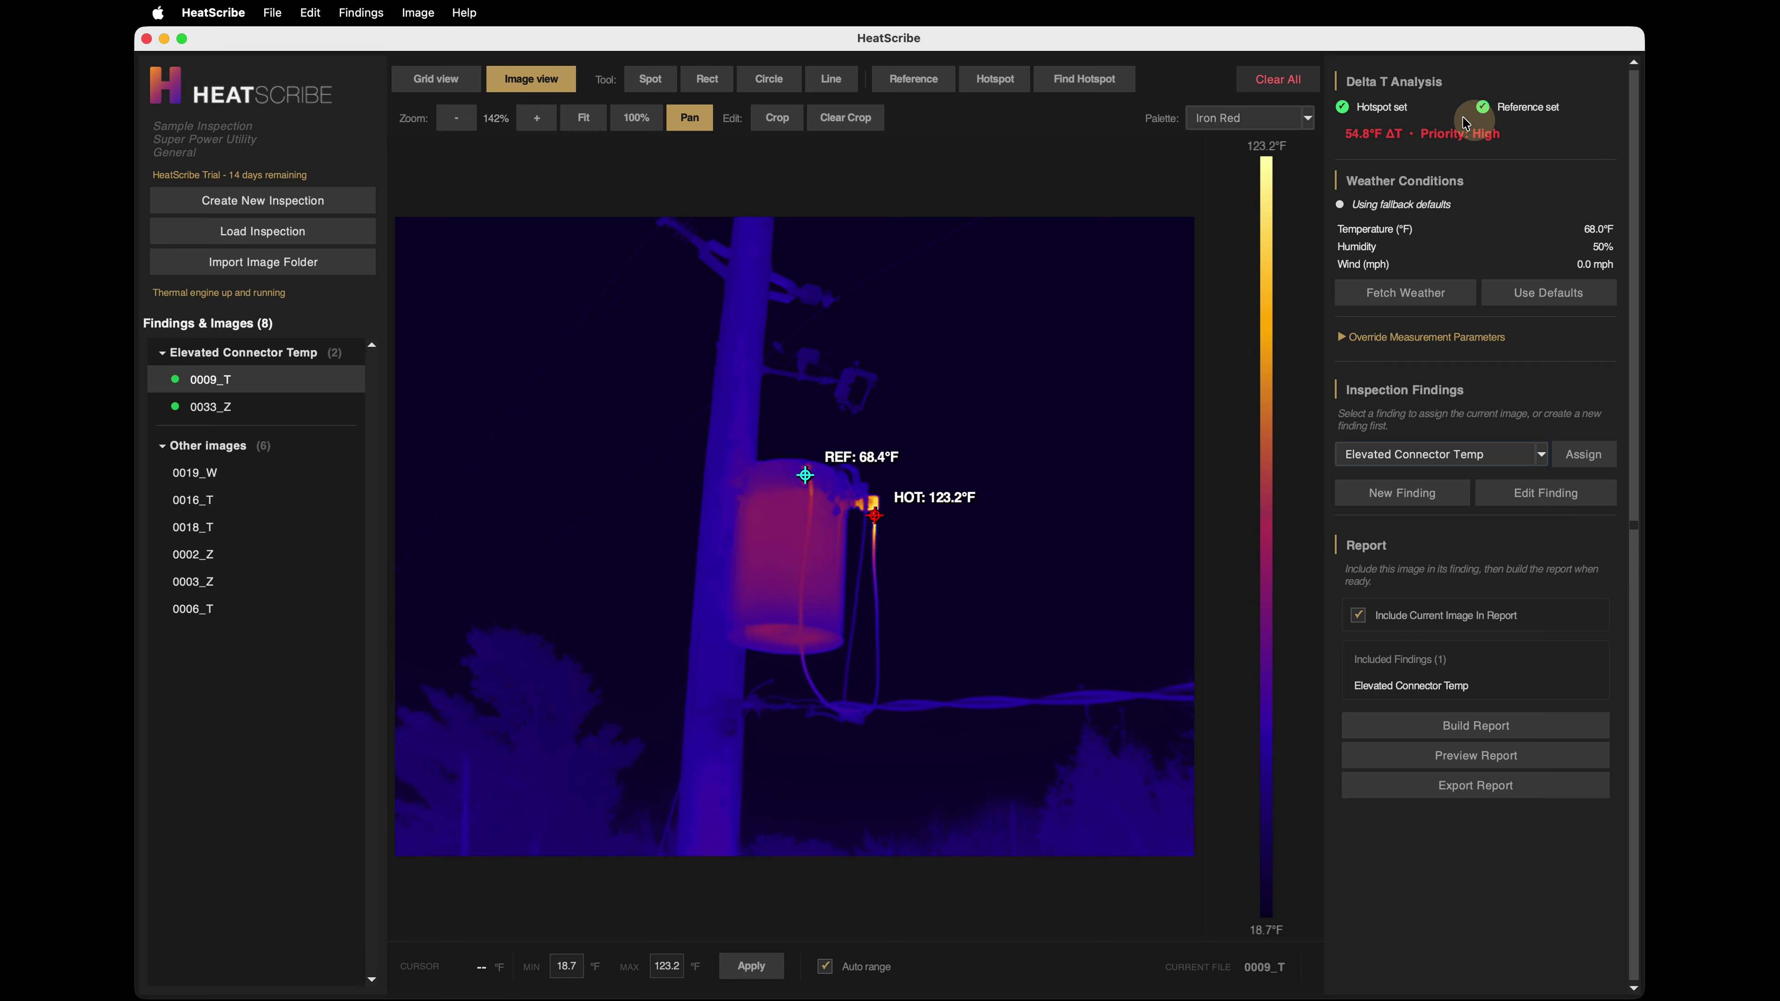
# Set the priority of the Elevated Connector Temp finding to Low and save the finding.
pyautogui.click(1545, 492)
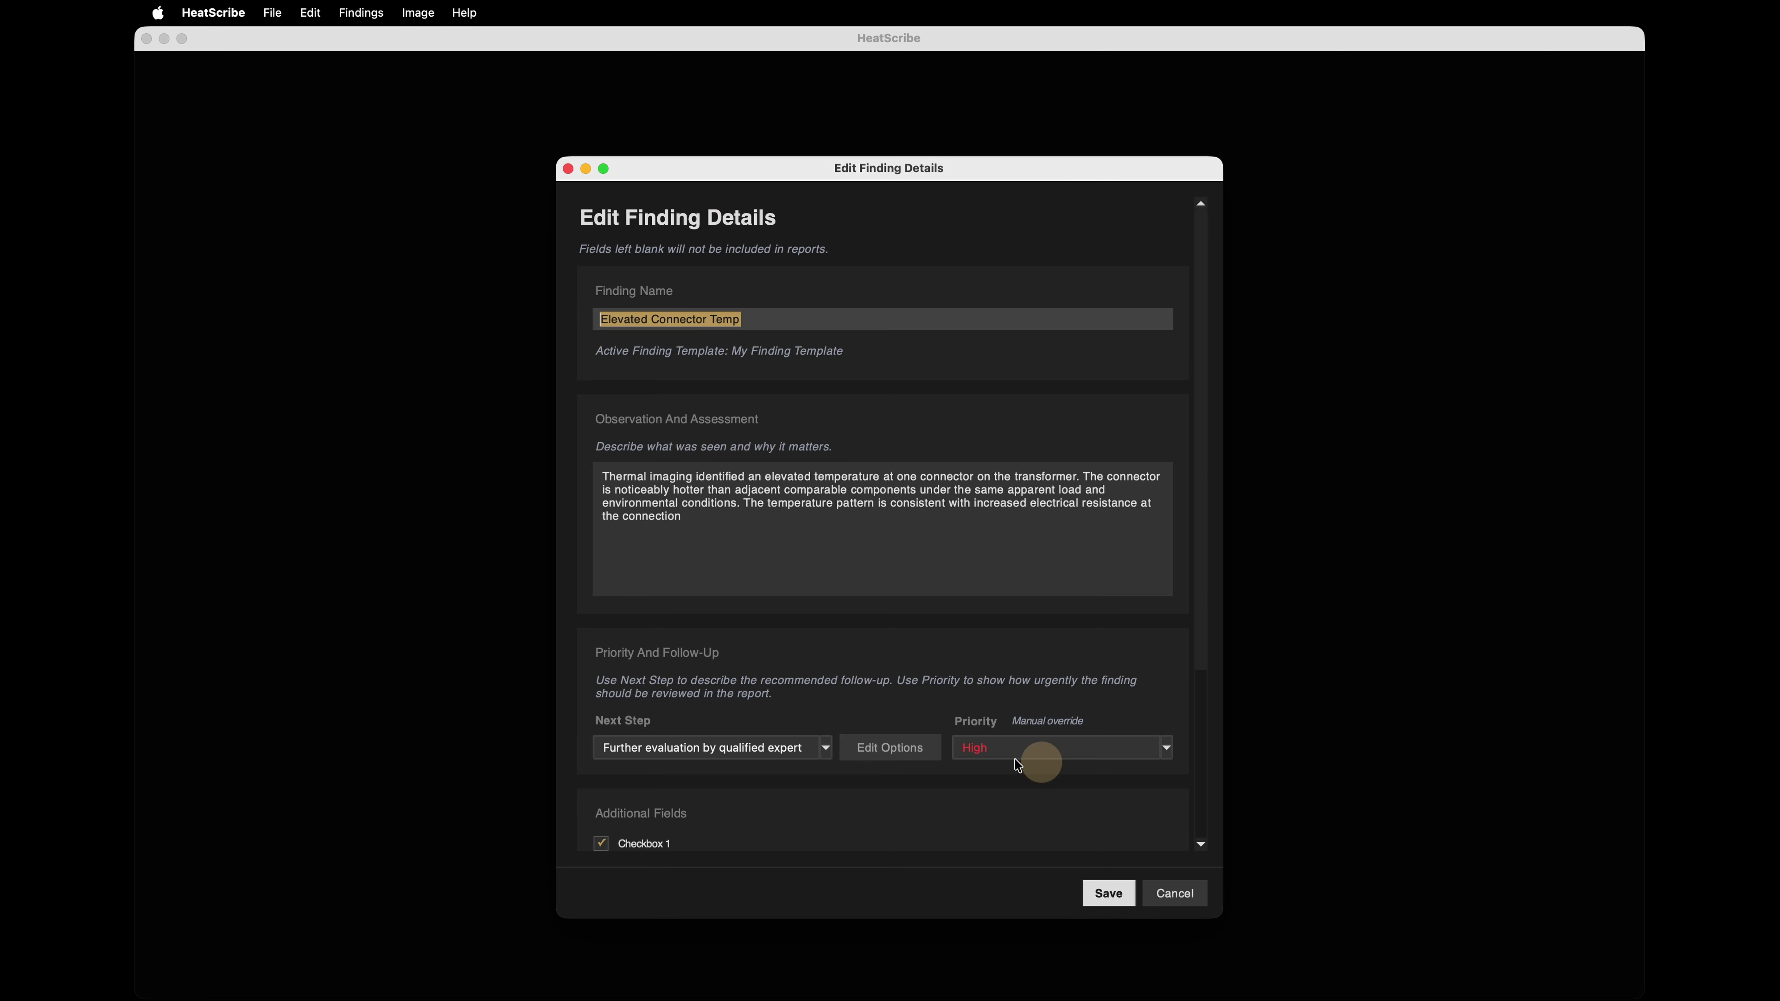
pyautogui.click(1151, 755)
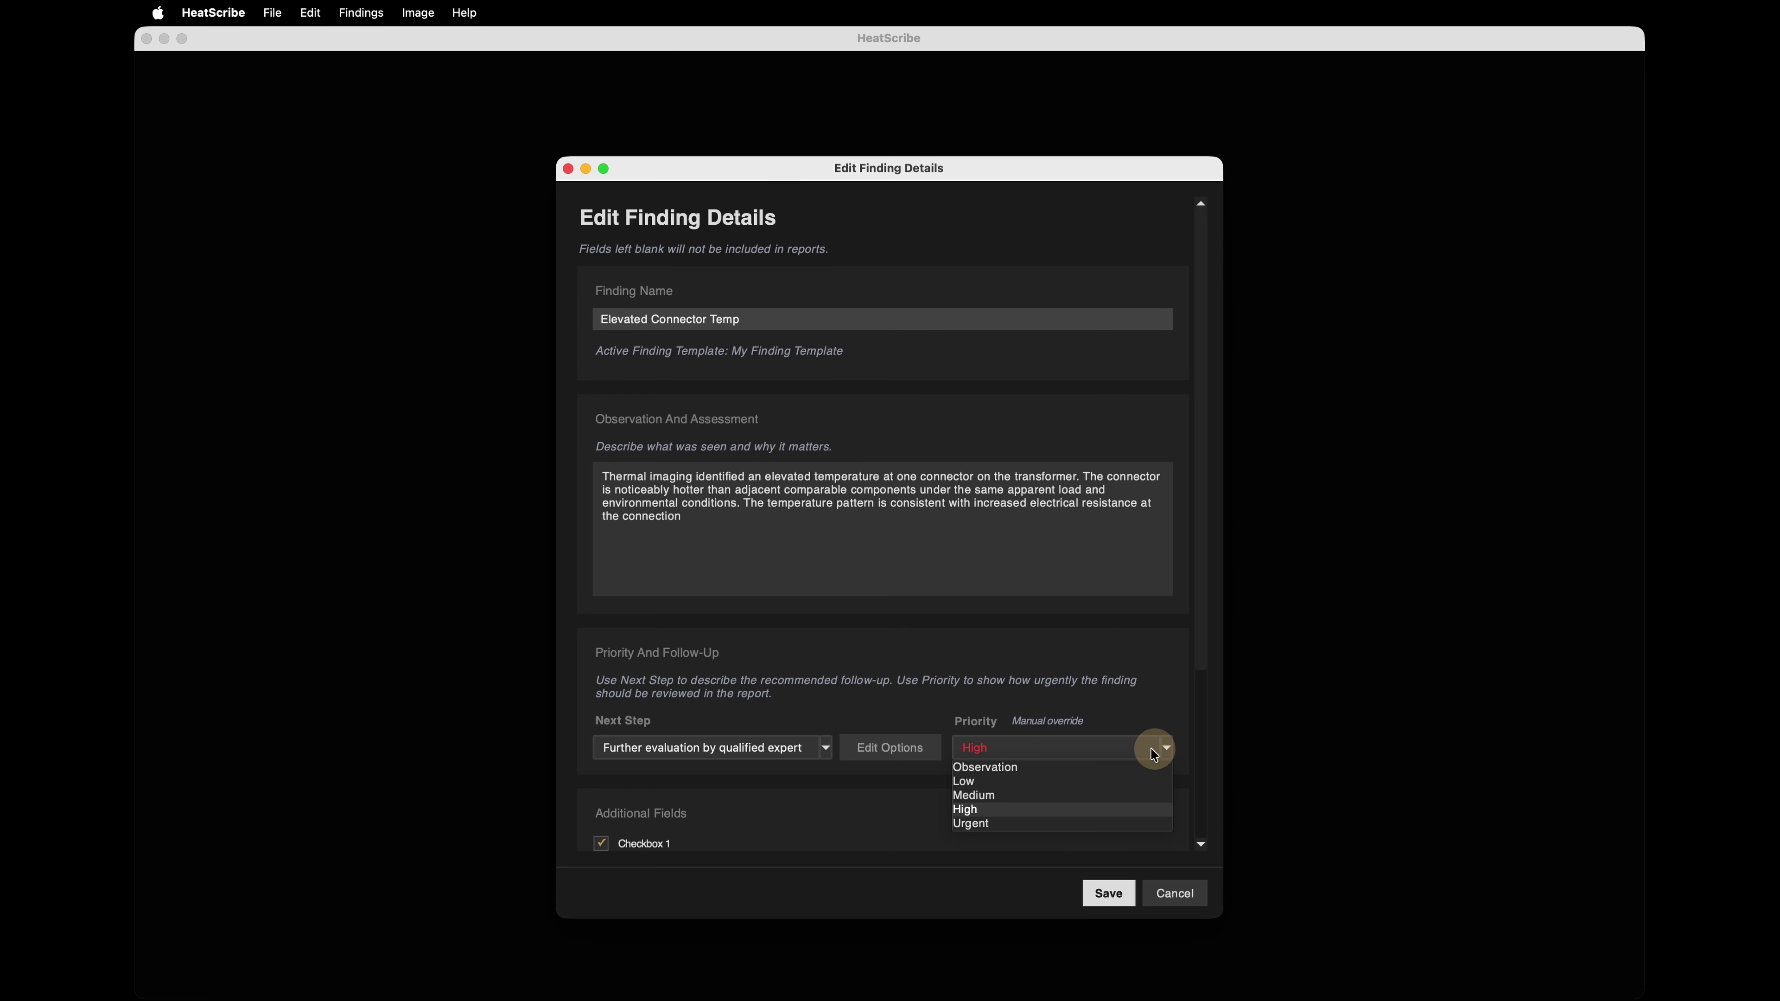
pyautogui.click(980, 783)
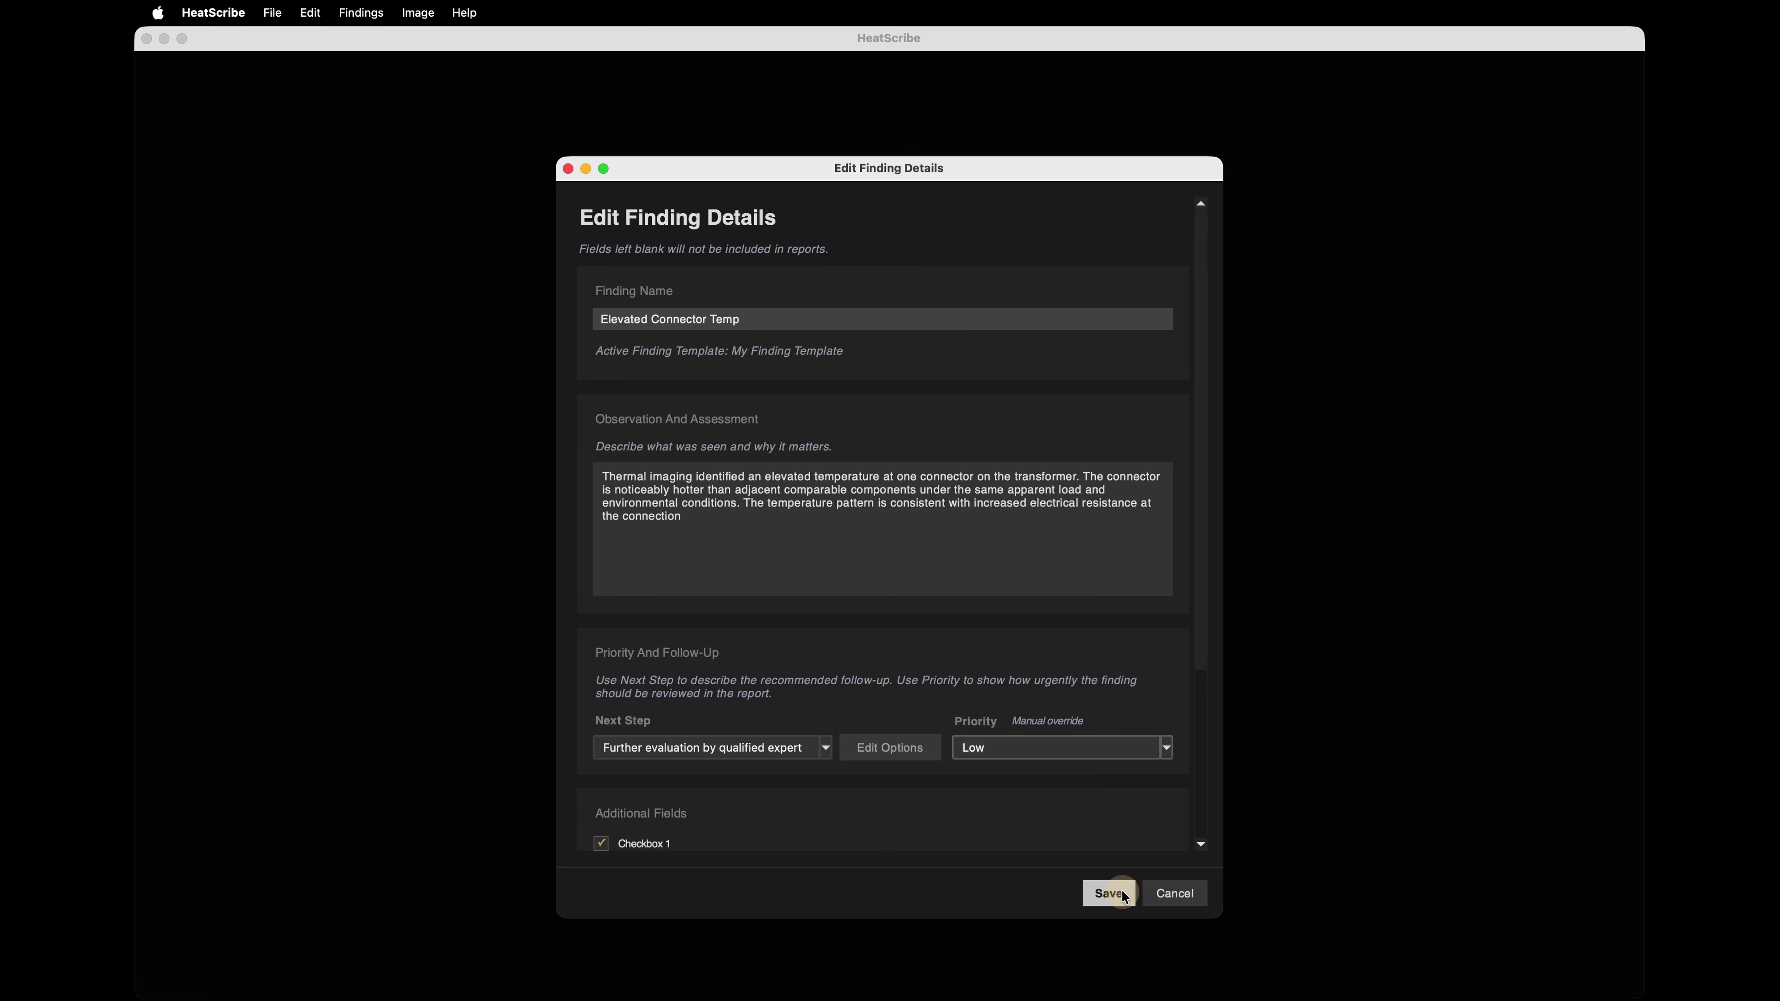
pyautogui.click(1120, 889)
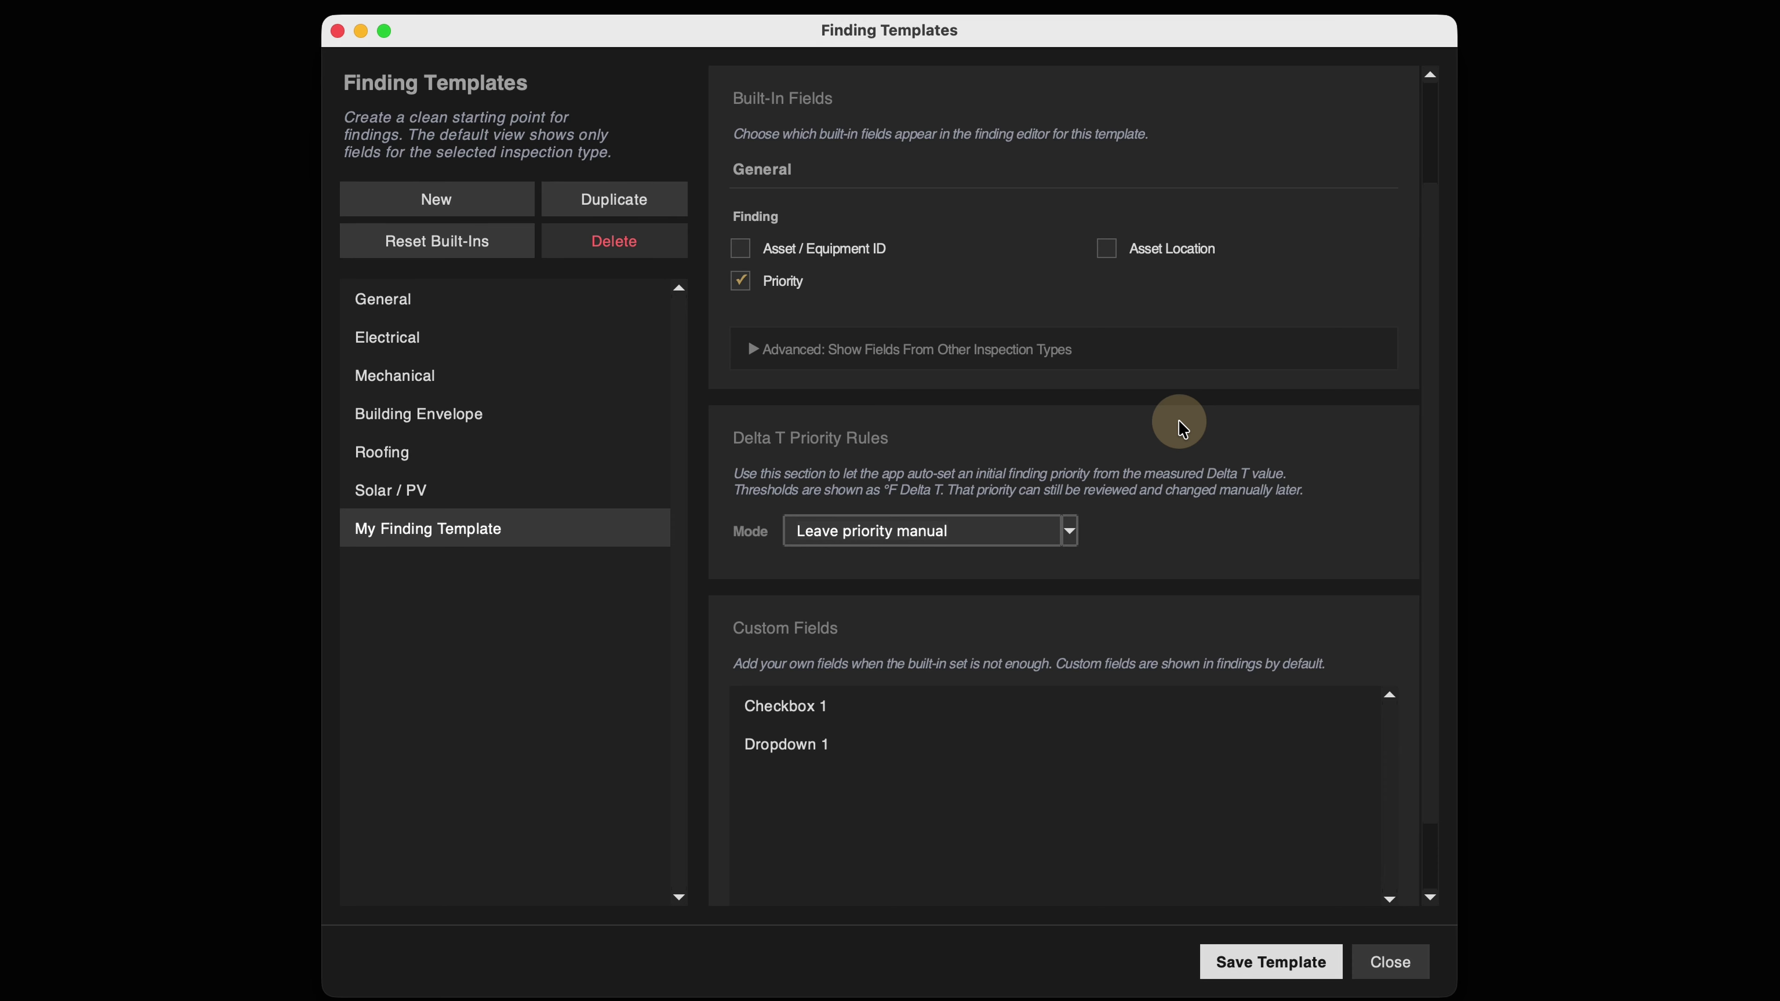
# Set My Finding Template's Delta T priority mode to "Set priority from Delta T", then save and close the template.
pyautogui.click(419, 542)
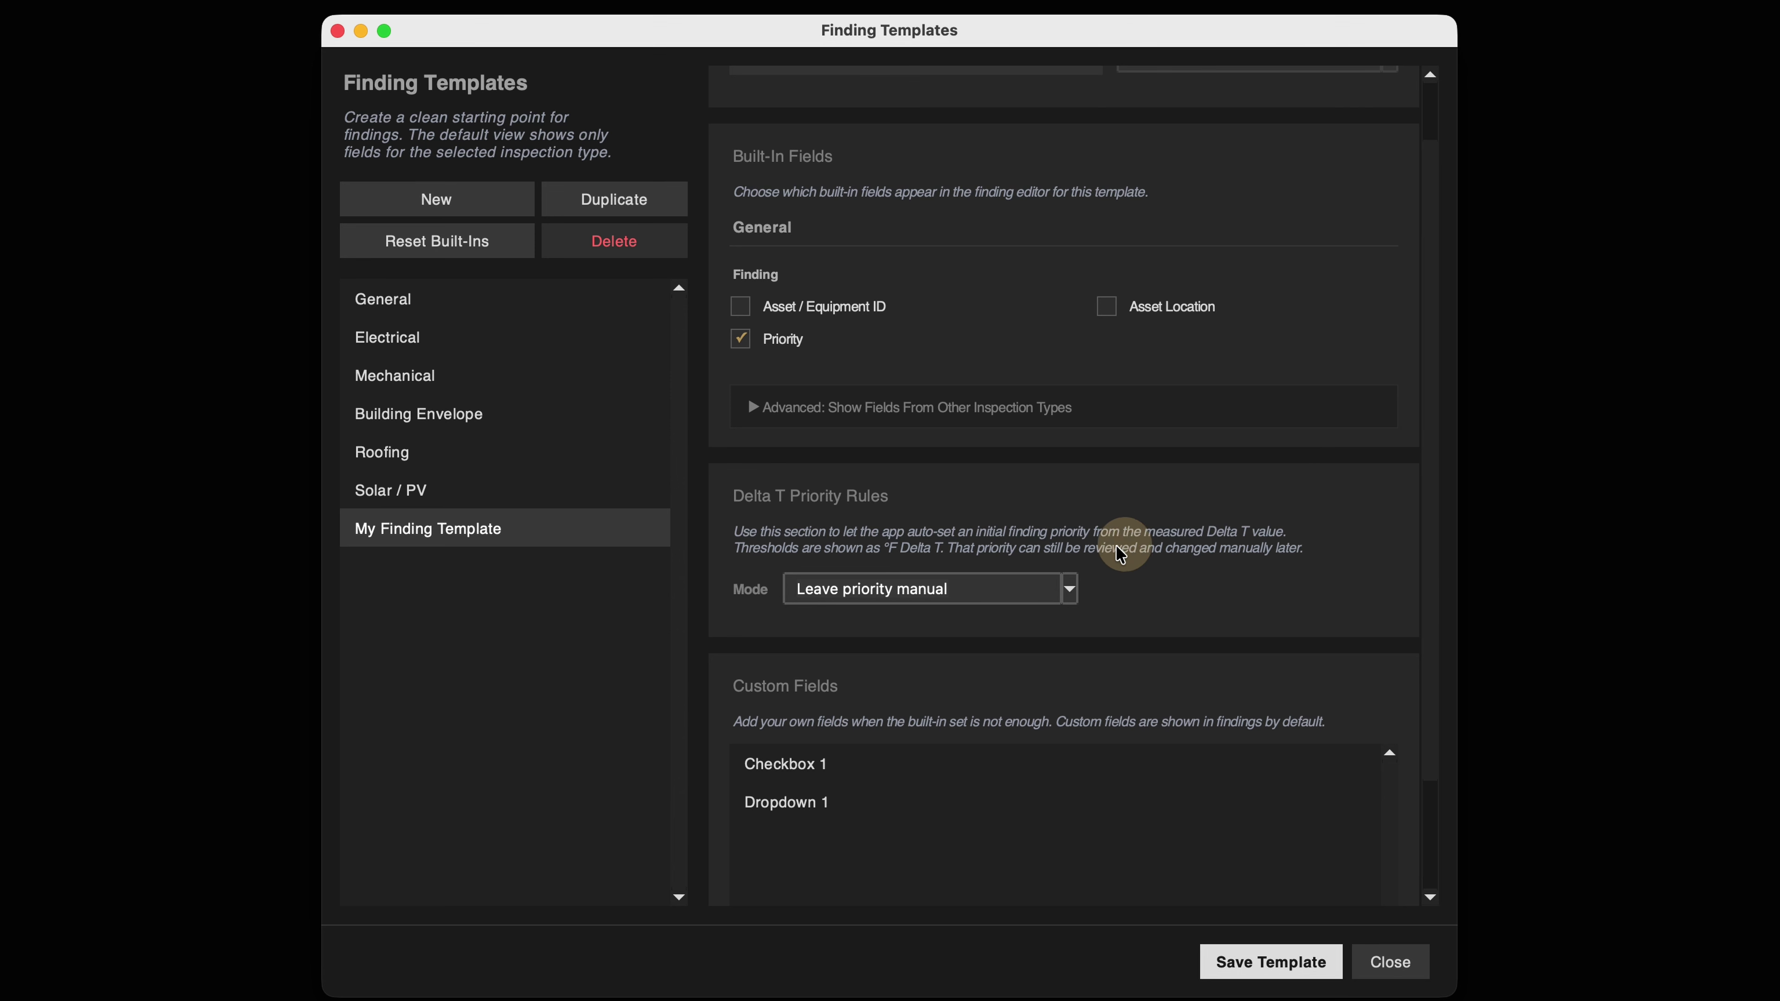
pyautogui.click(1066, 589)
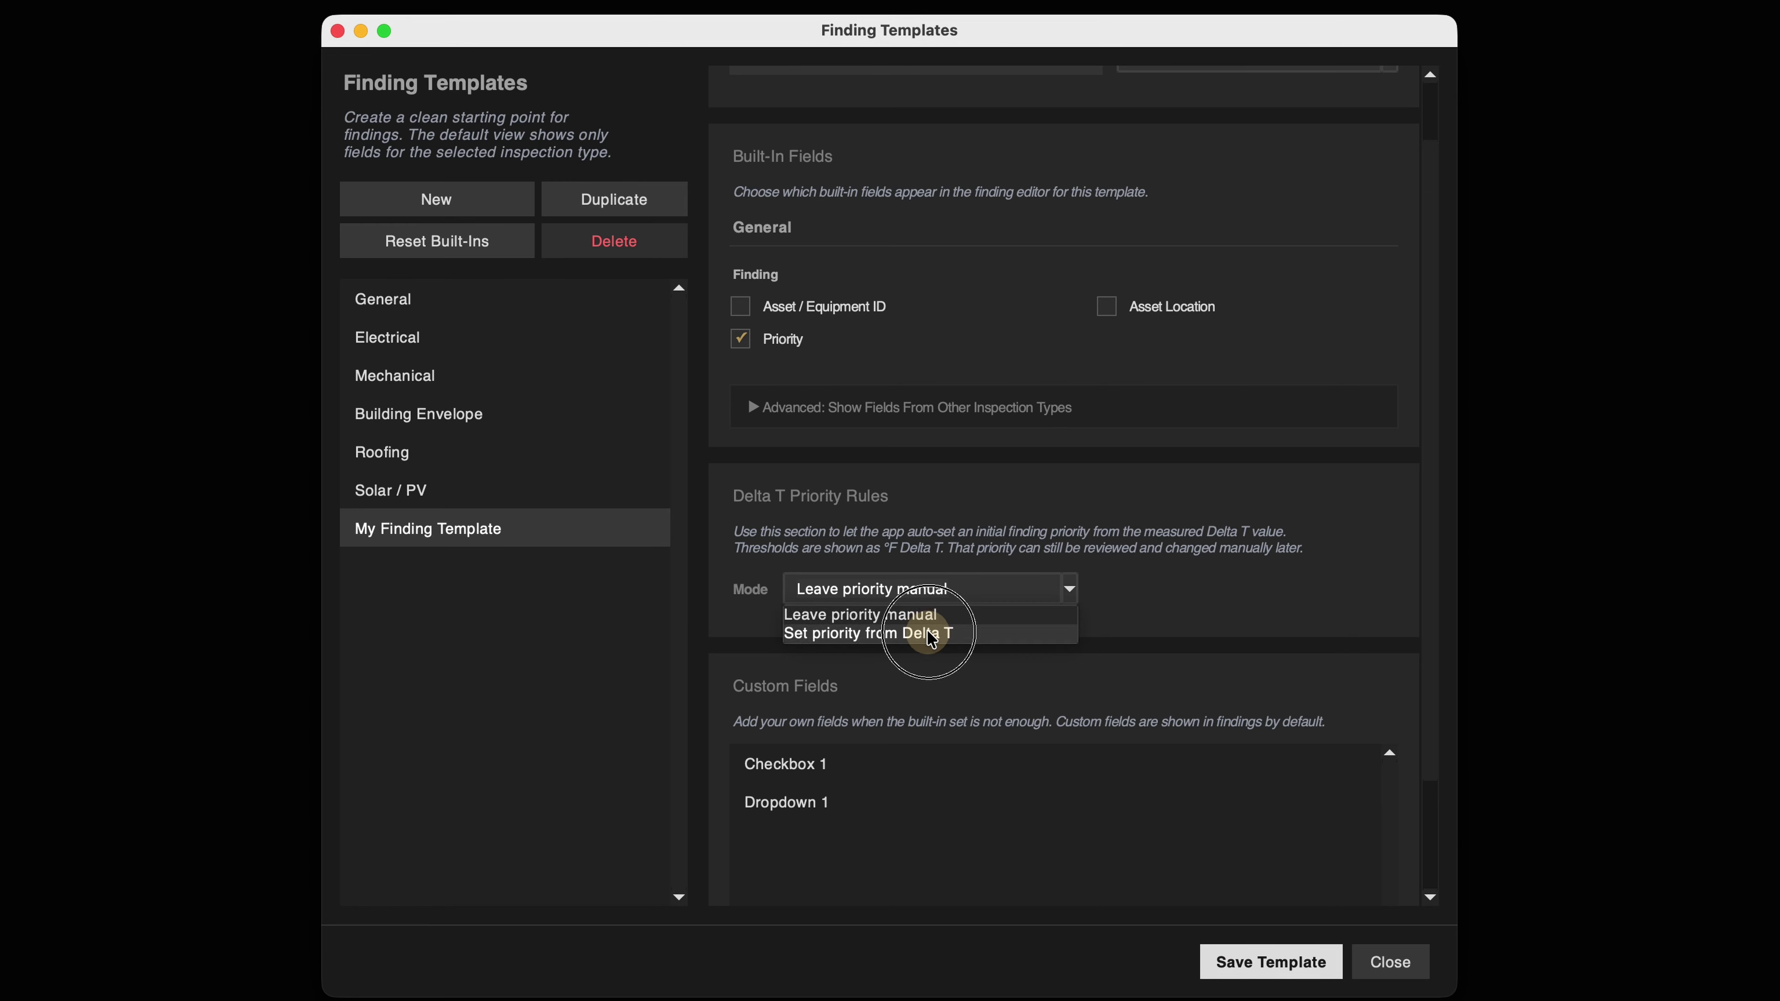
pyautogui.click(928, 634)
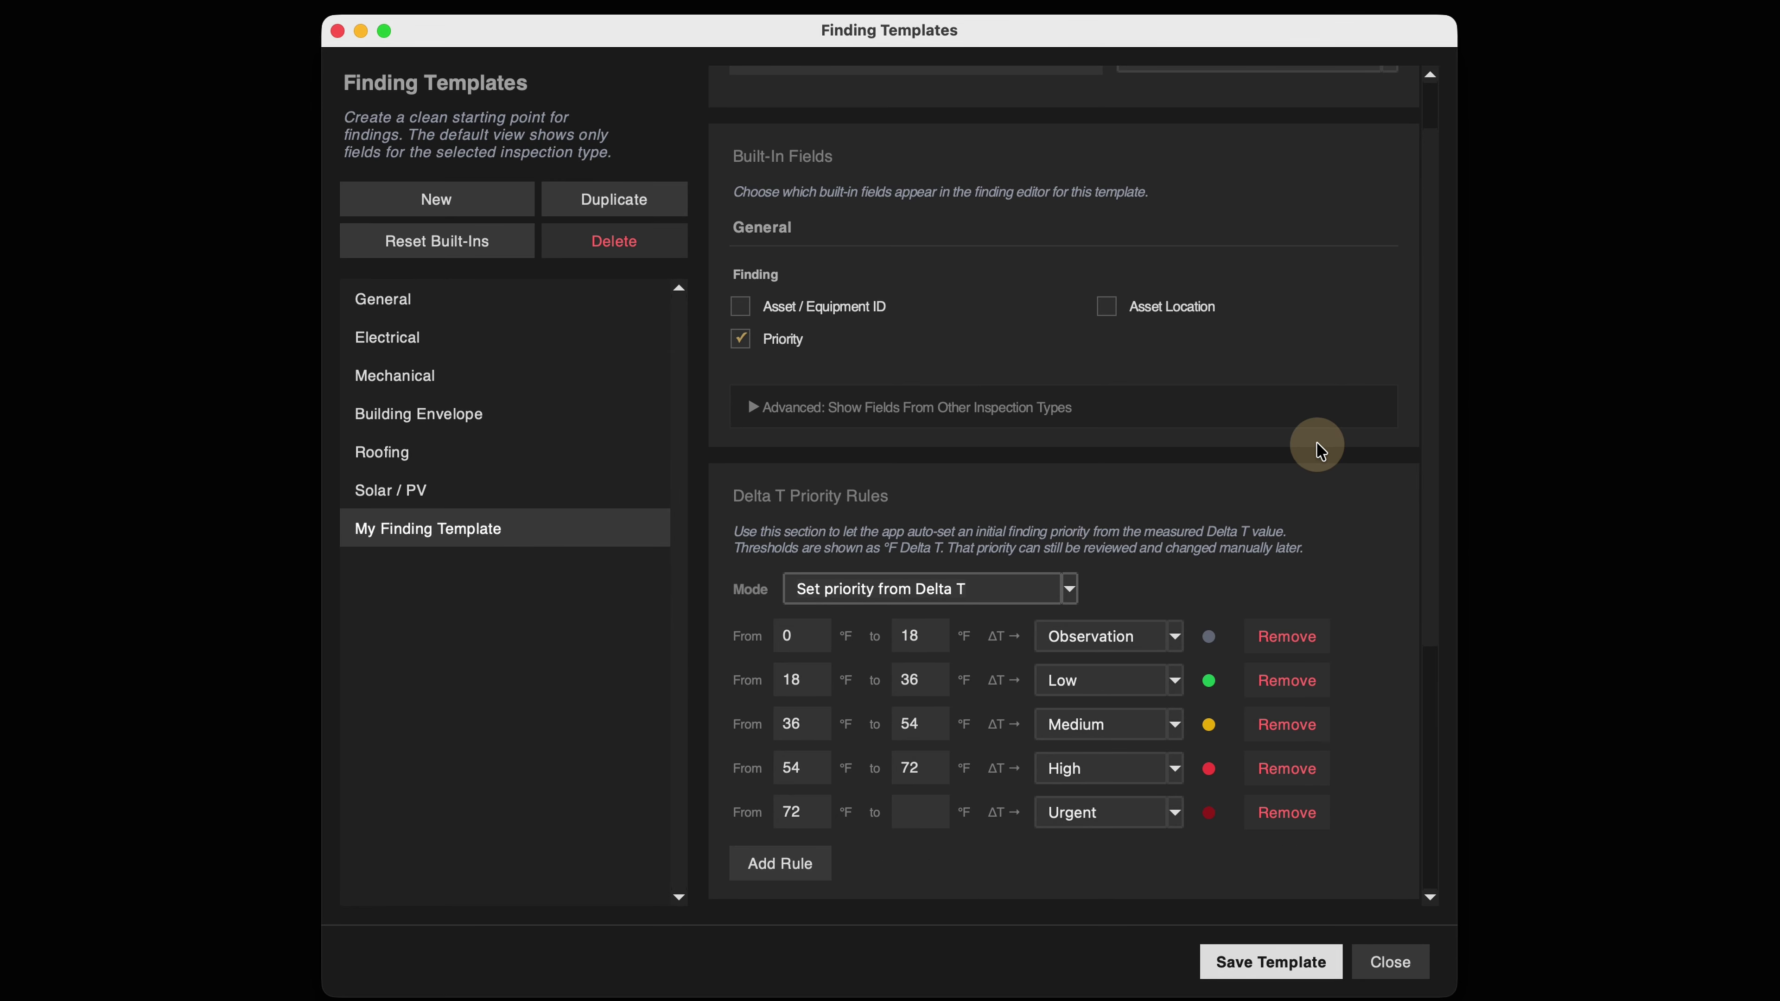
pyautogui.scroll(-3, 1328, 449)
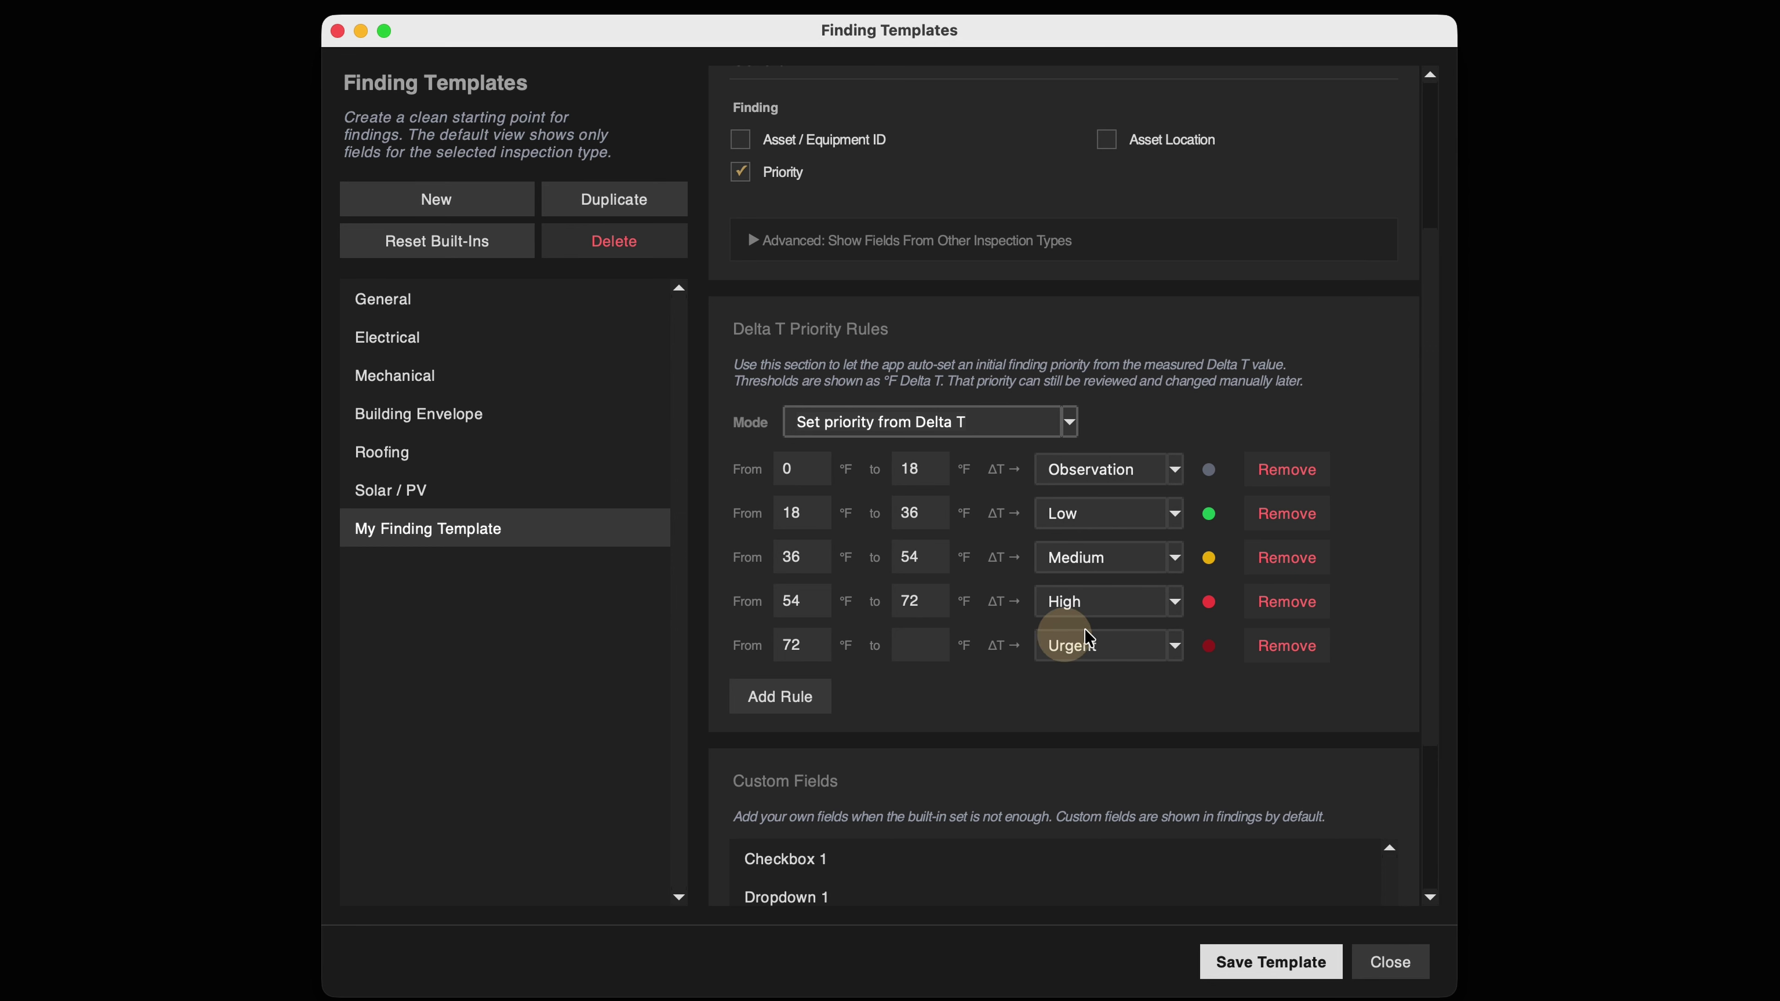
pyautogui.click(1235, 959)
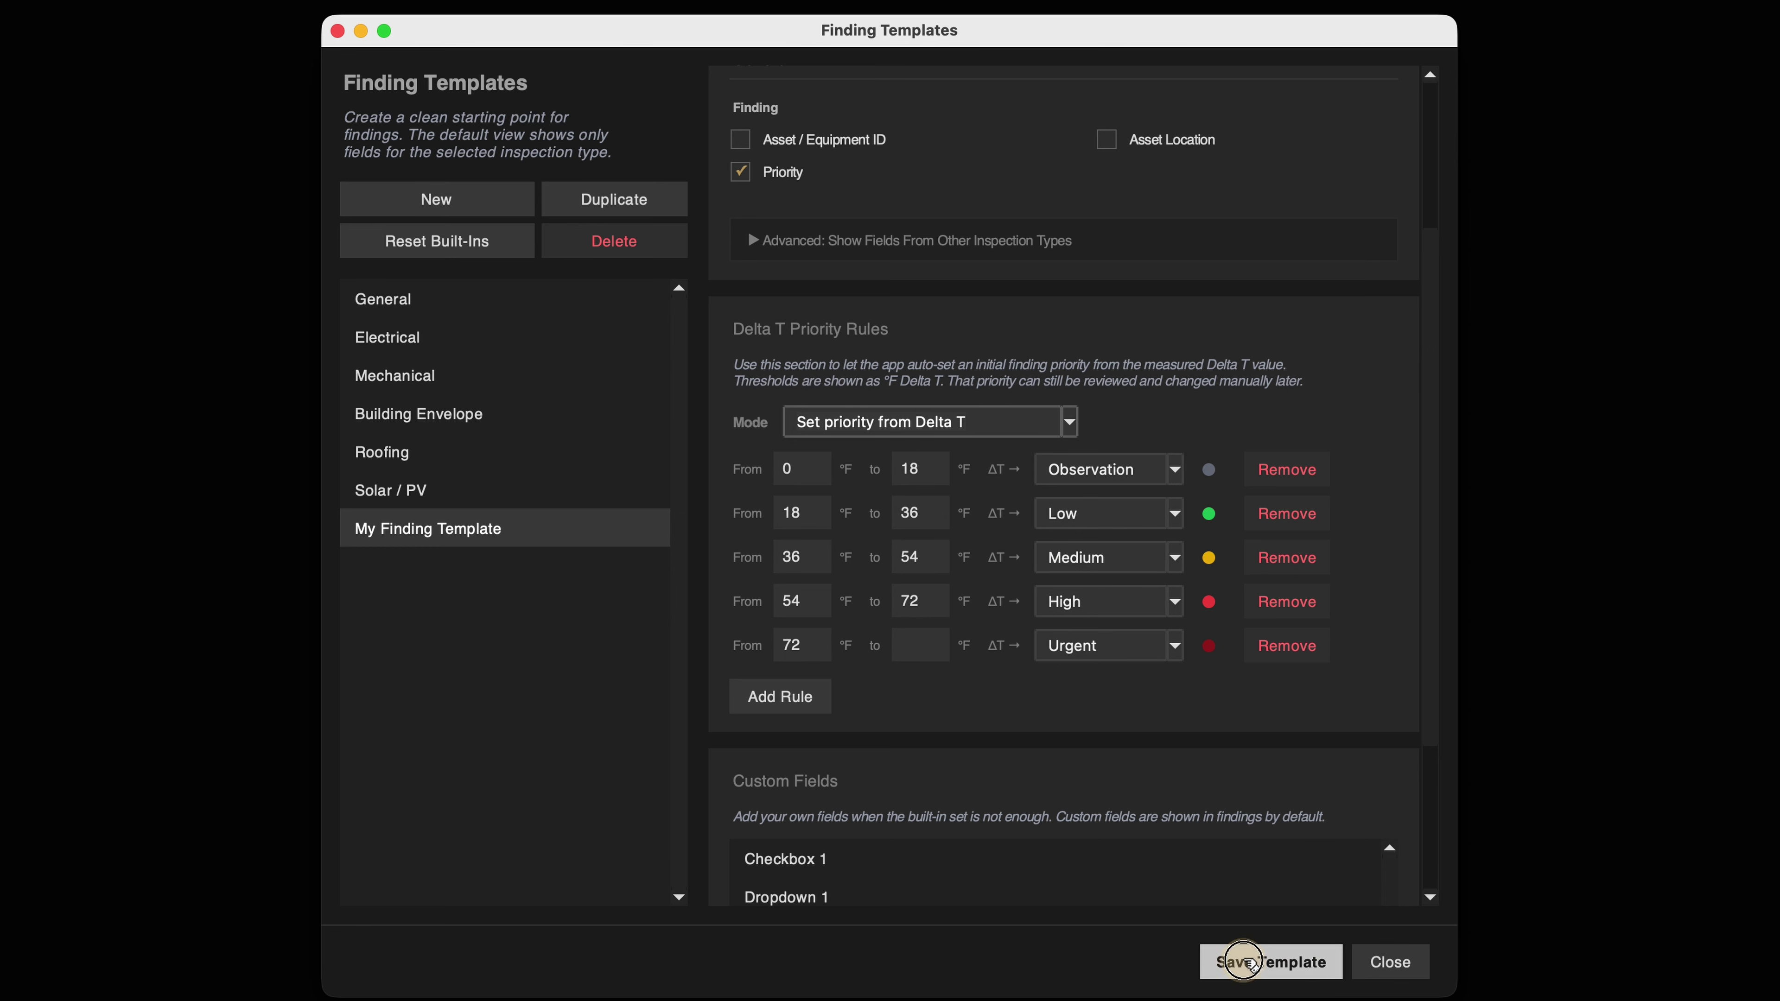
pyautogui.click(1422, 978)
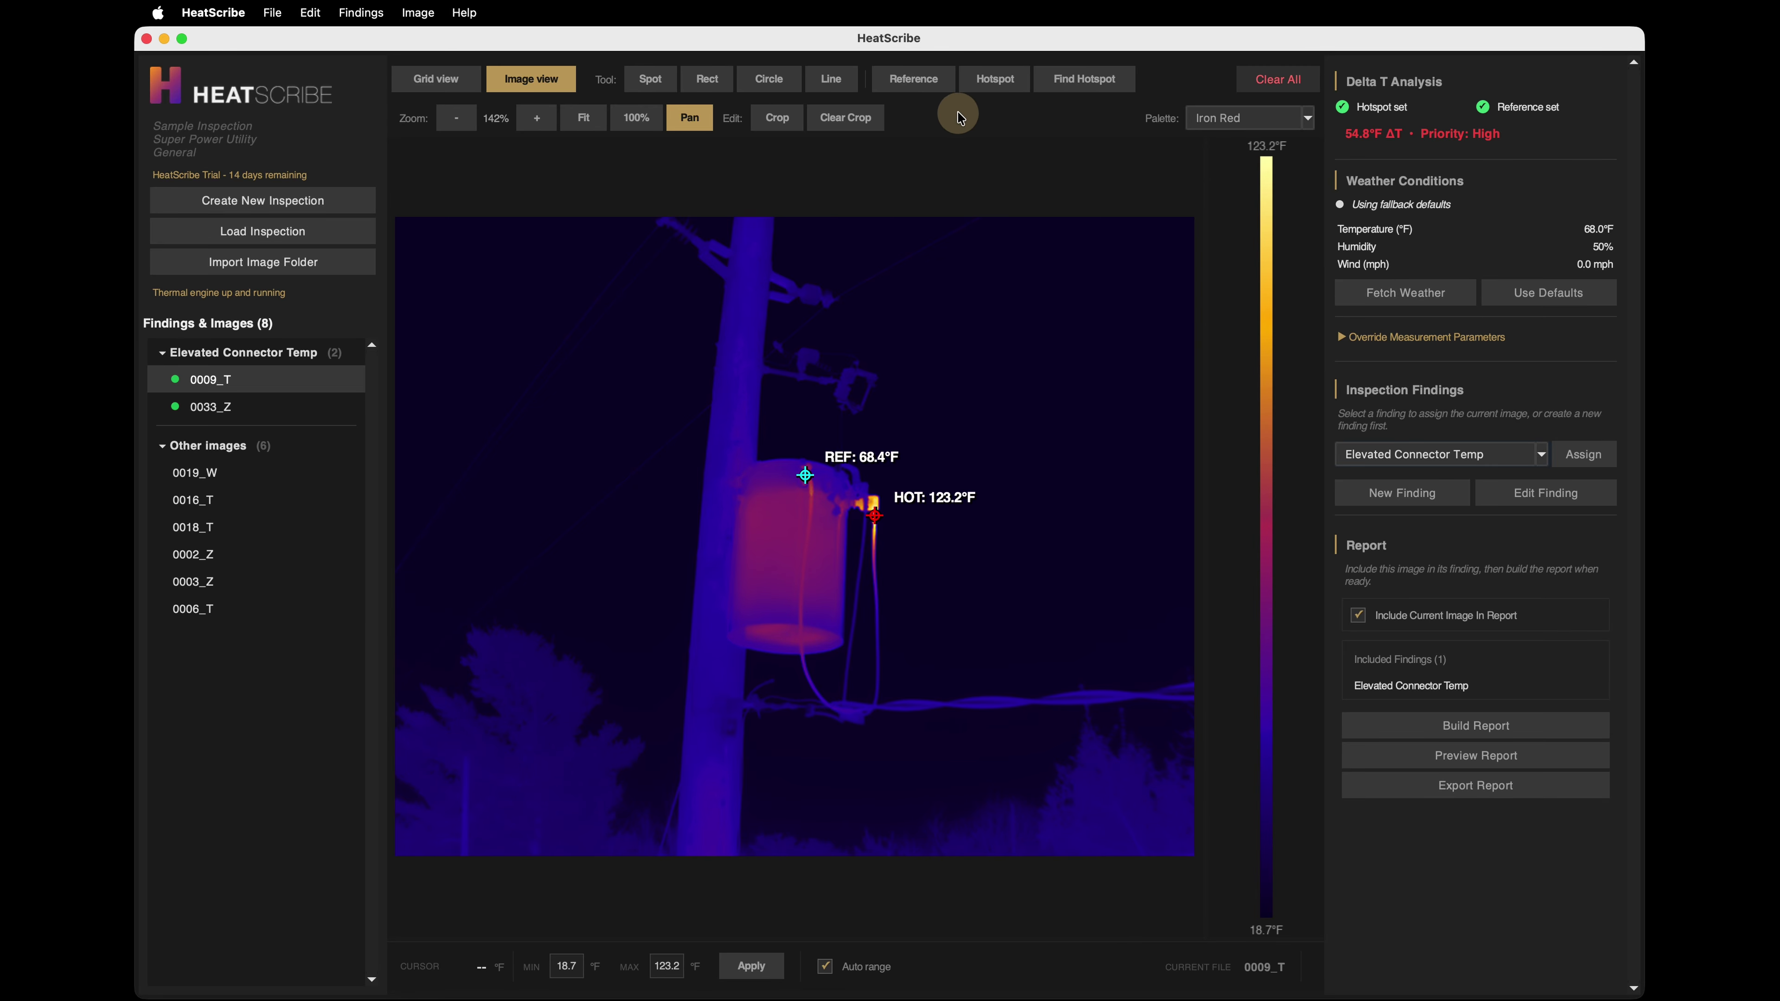
# Try hotspot positions on the transformer tank and connector in image 0009_T, then place the hotspot automatically with Find Hotspot.
pyautogui.click(994, 78)
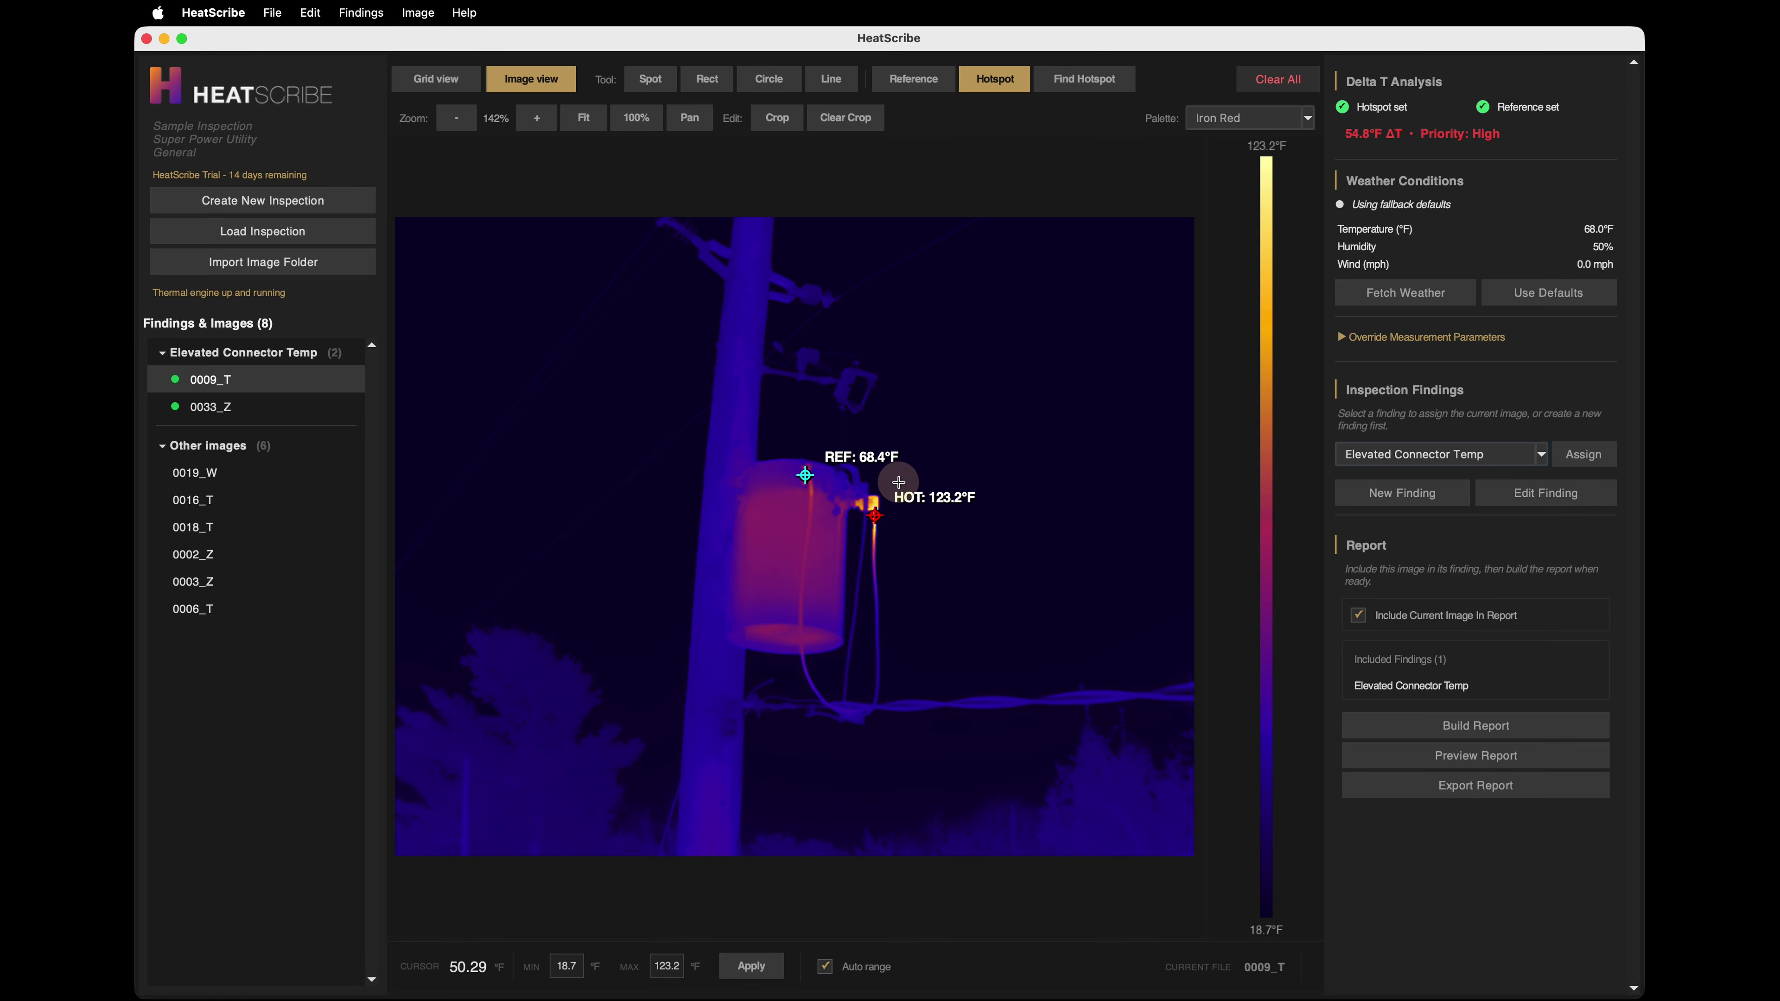
pyautogui.click(819, 562)
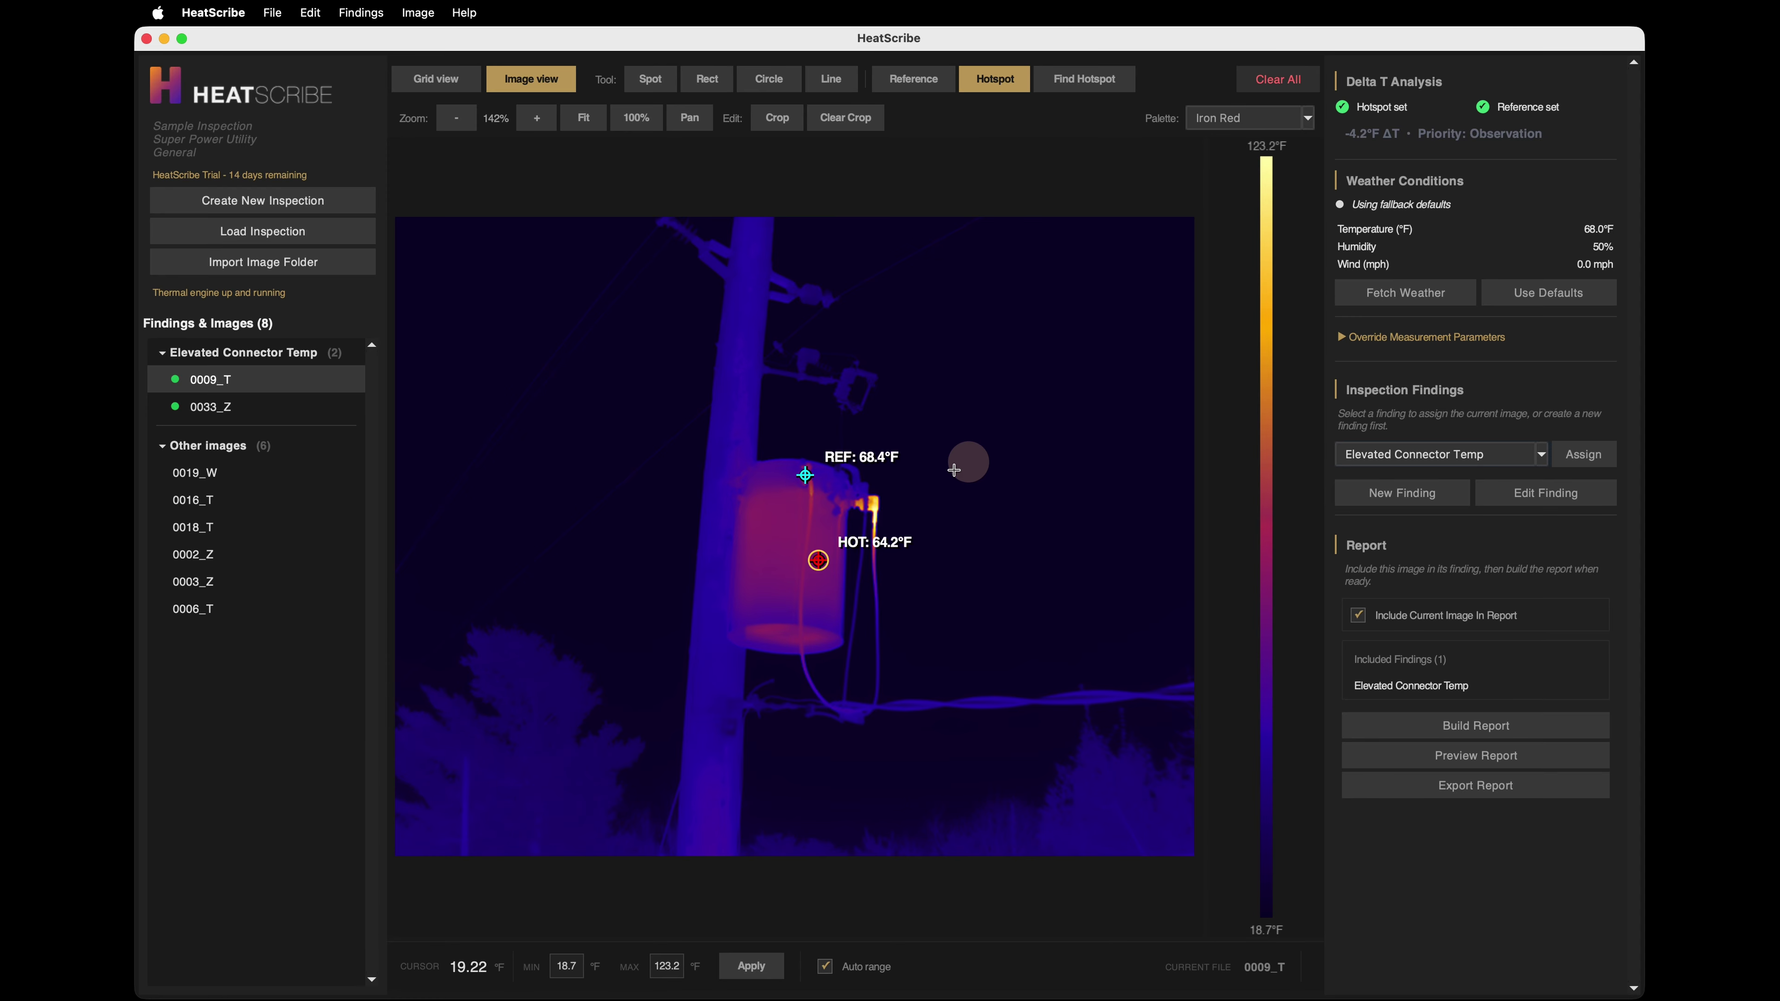
pyautogui.click(868, 504)
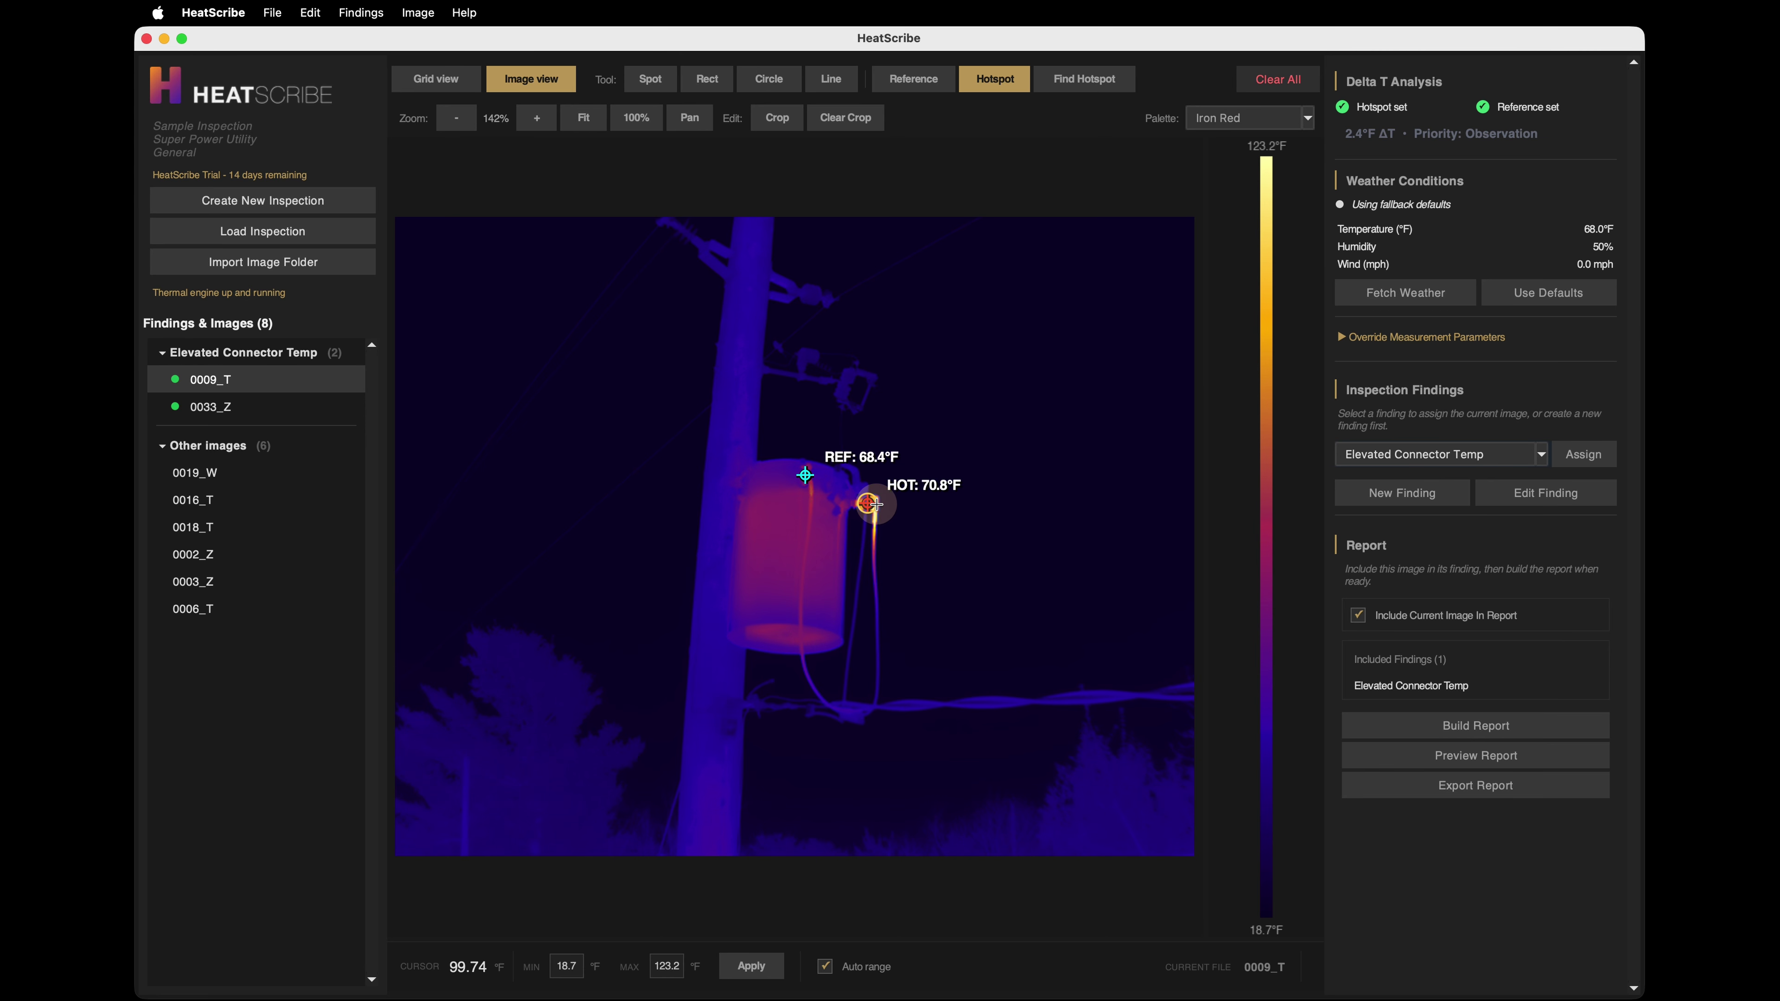
pyautogui.click(874, 511)
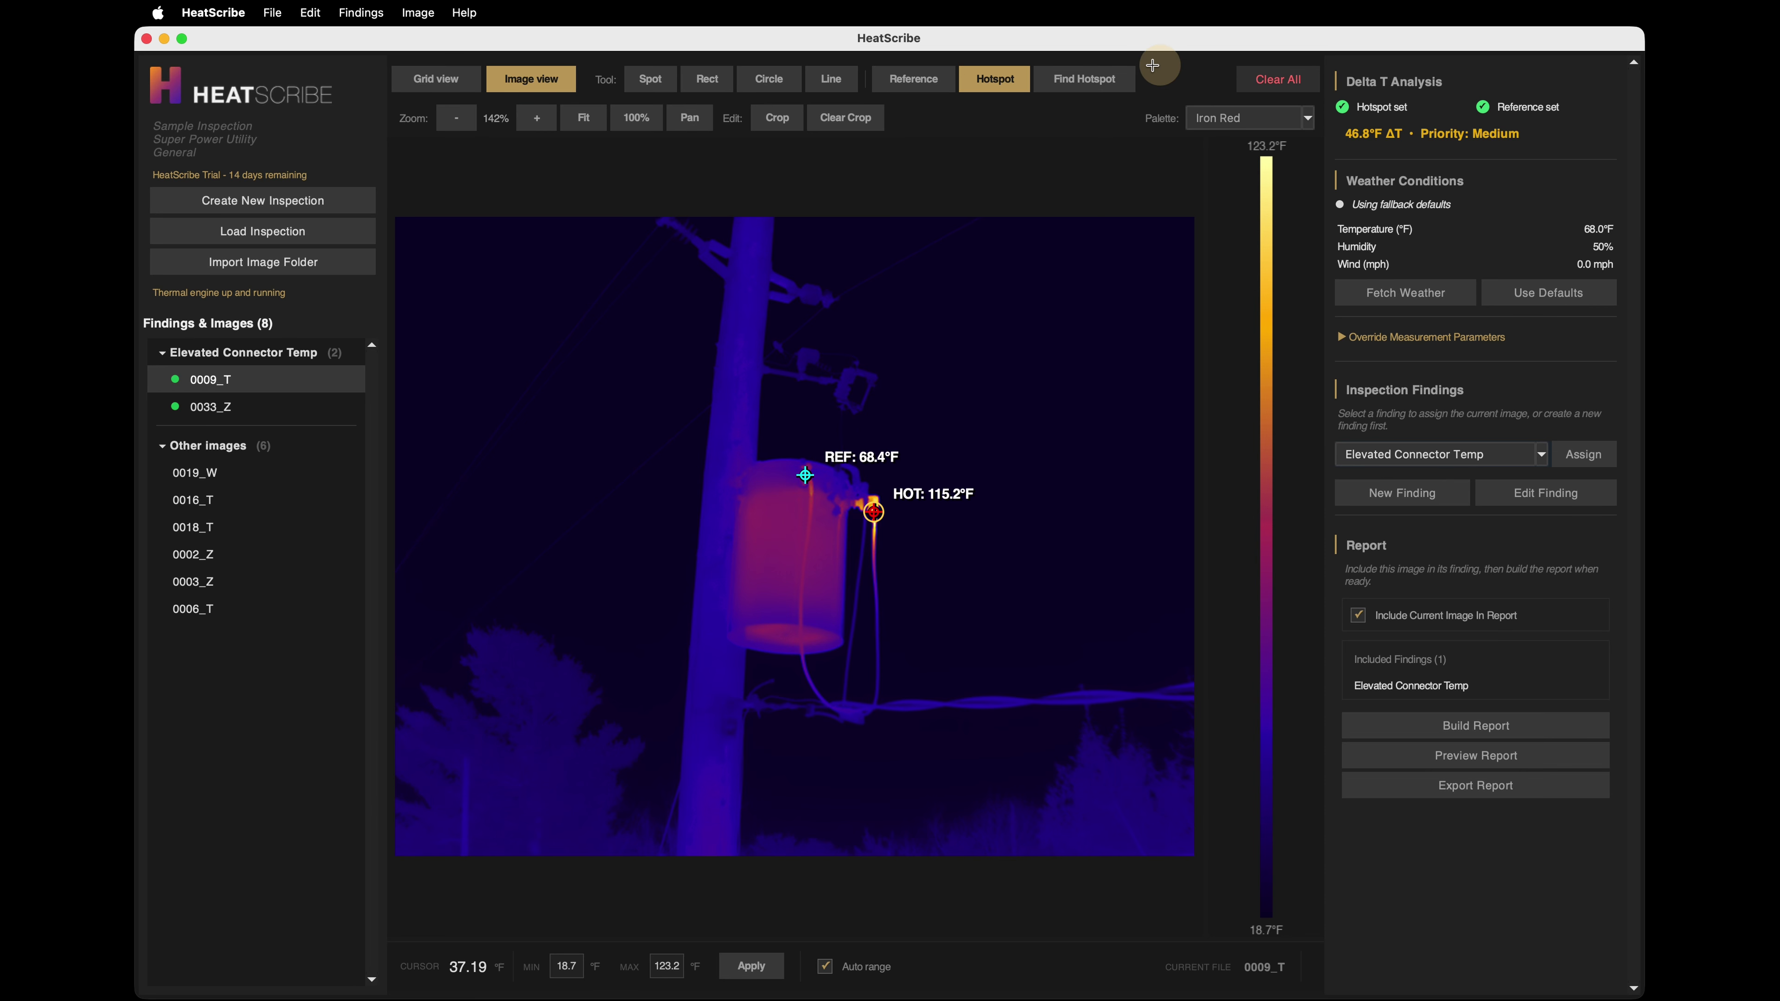
pyautogui.click(1099, 82)
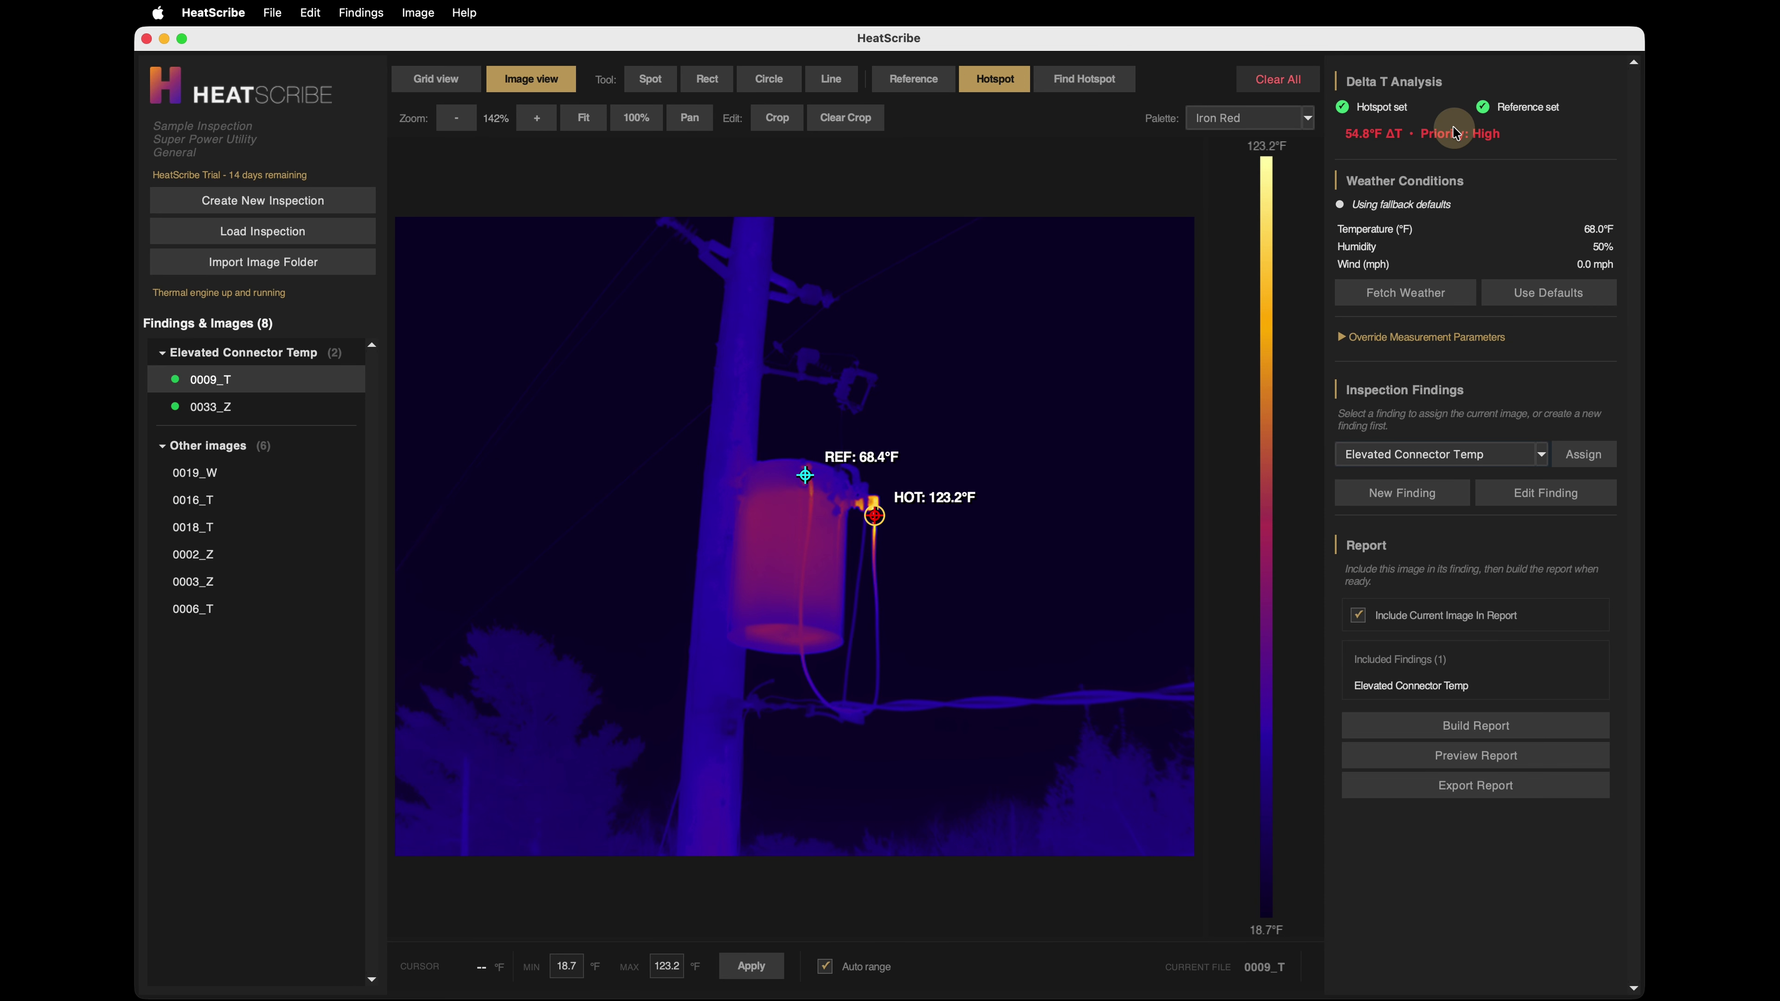
pyautogui.click(1493, 82)
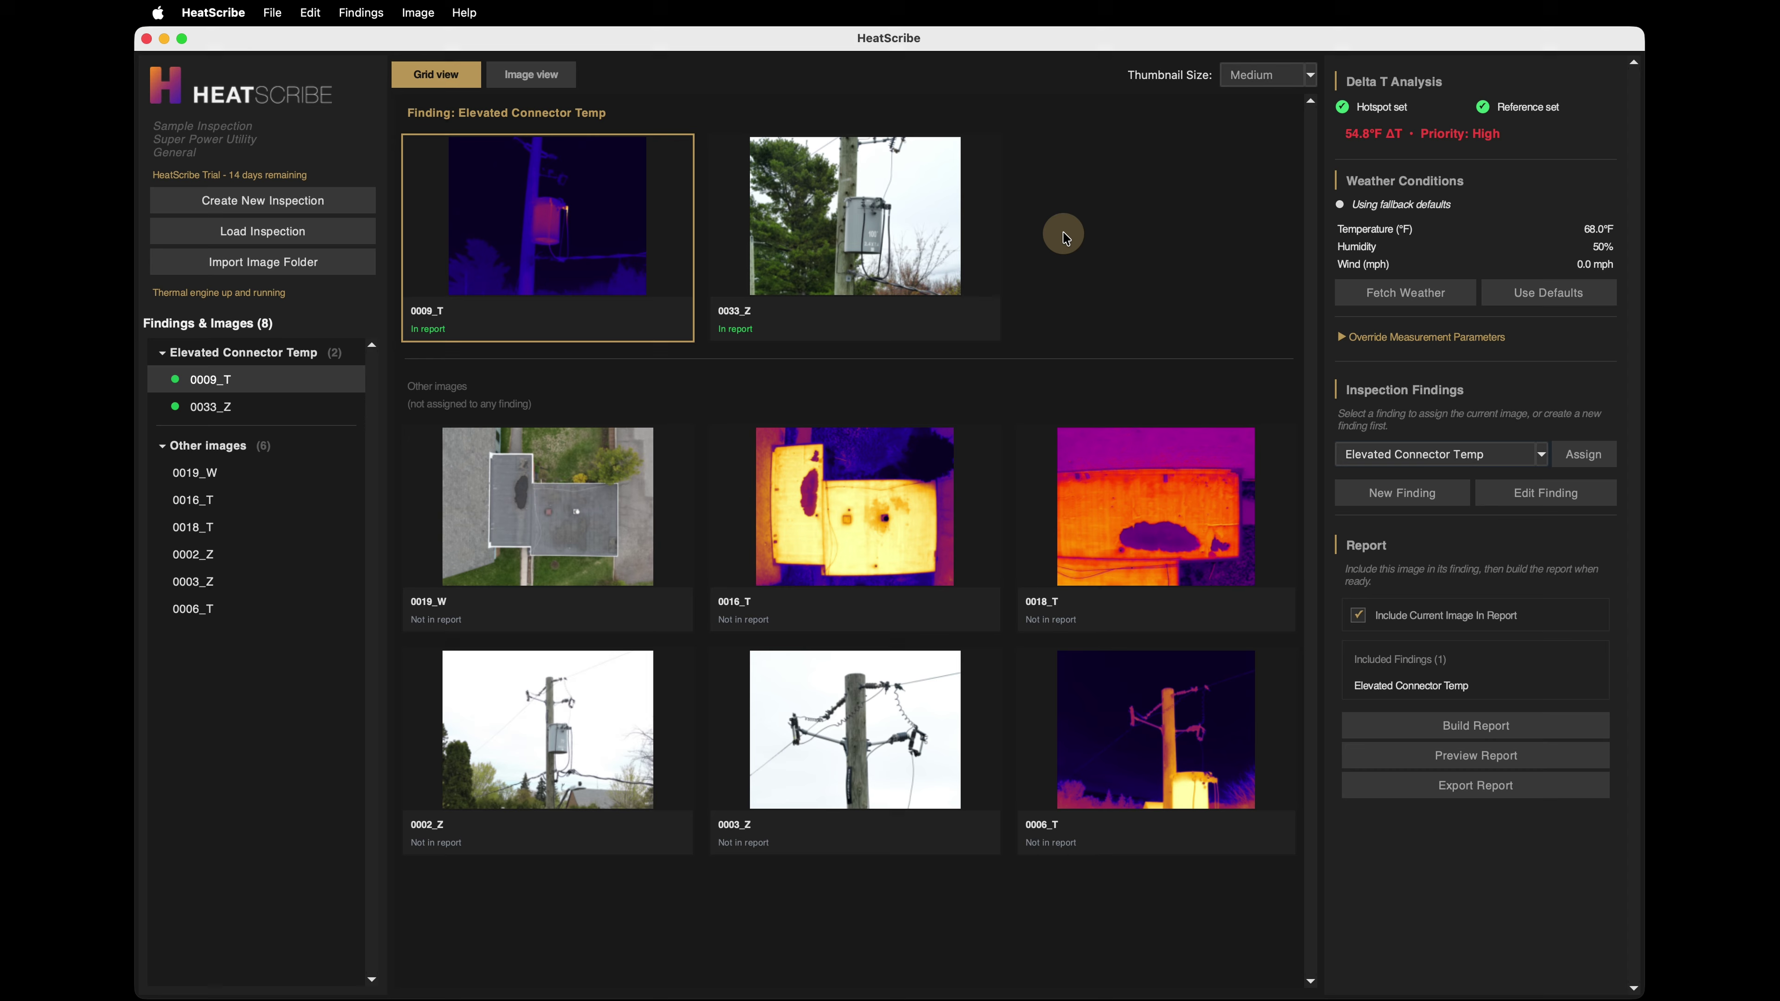
# Preview the report and examine its cover, inspection summary, scope and prioritization text, findings index and Elevated Connector Temp page.
pyautogui.click(1453, 756)
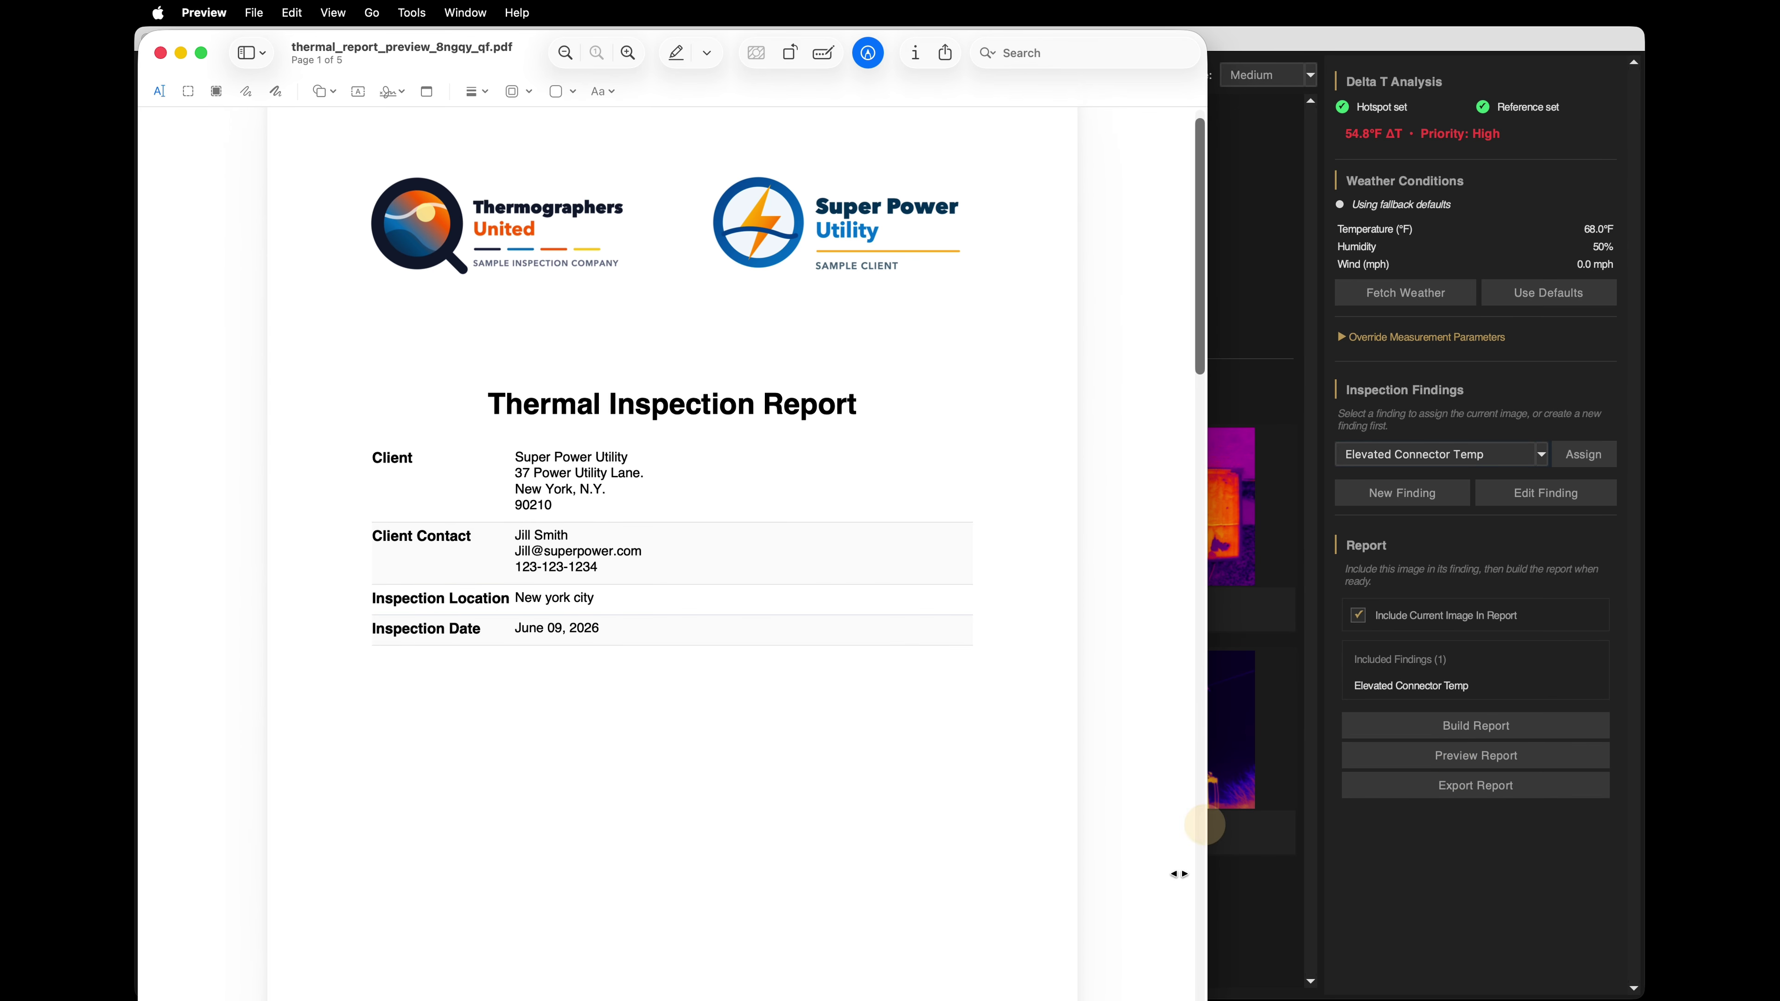
pyautogui.moveTo(1202, 994); pyautogui.dragTo(954, 979)
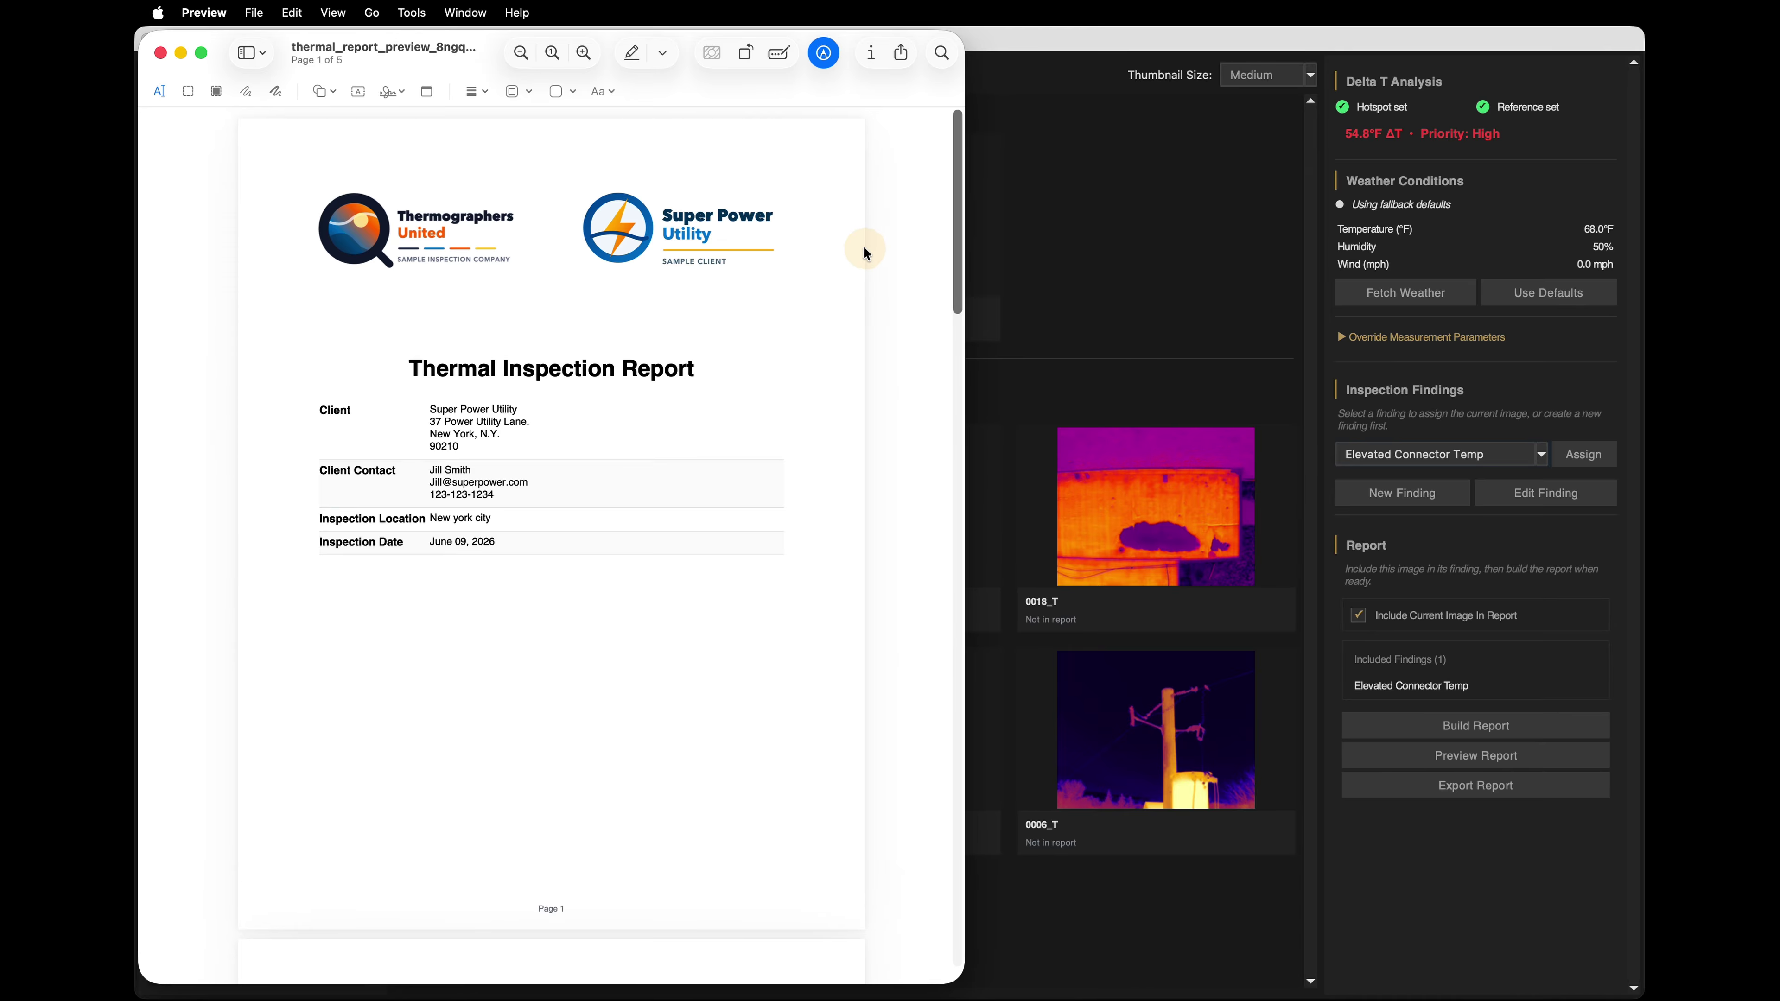
pyautogui.moveTo(954, 223); pyautogui.dragTo(954, 393)
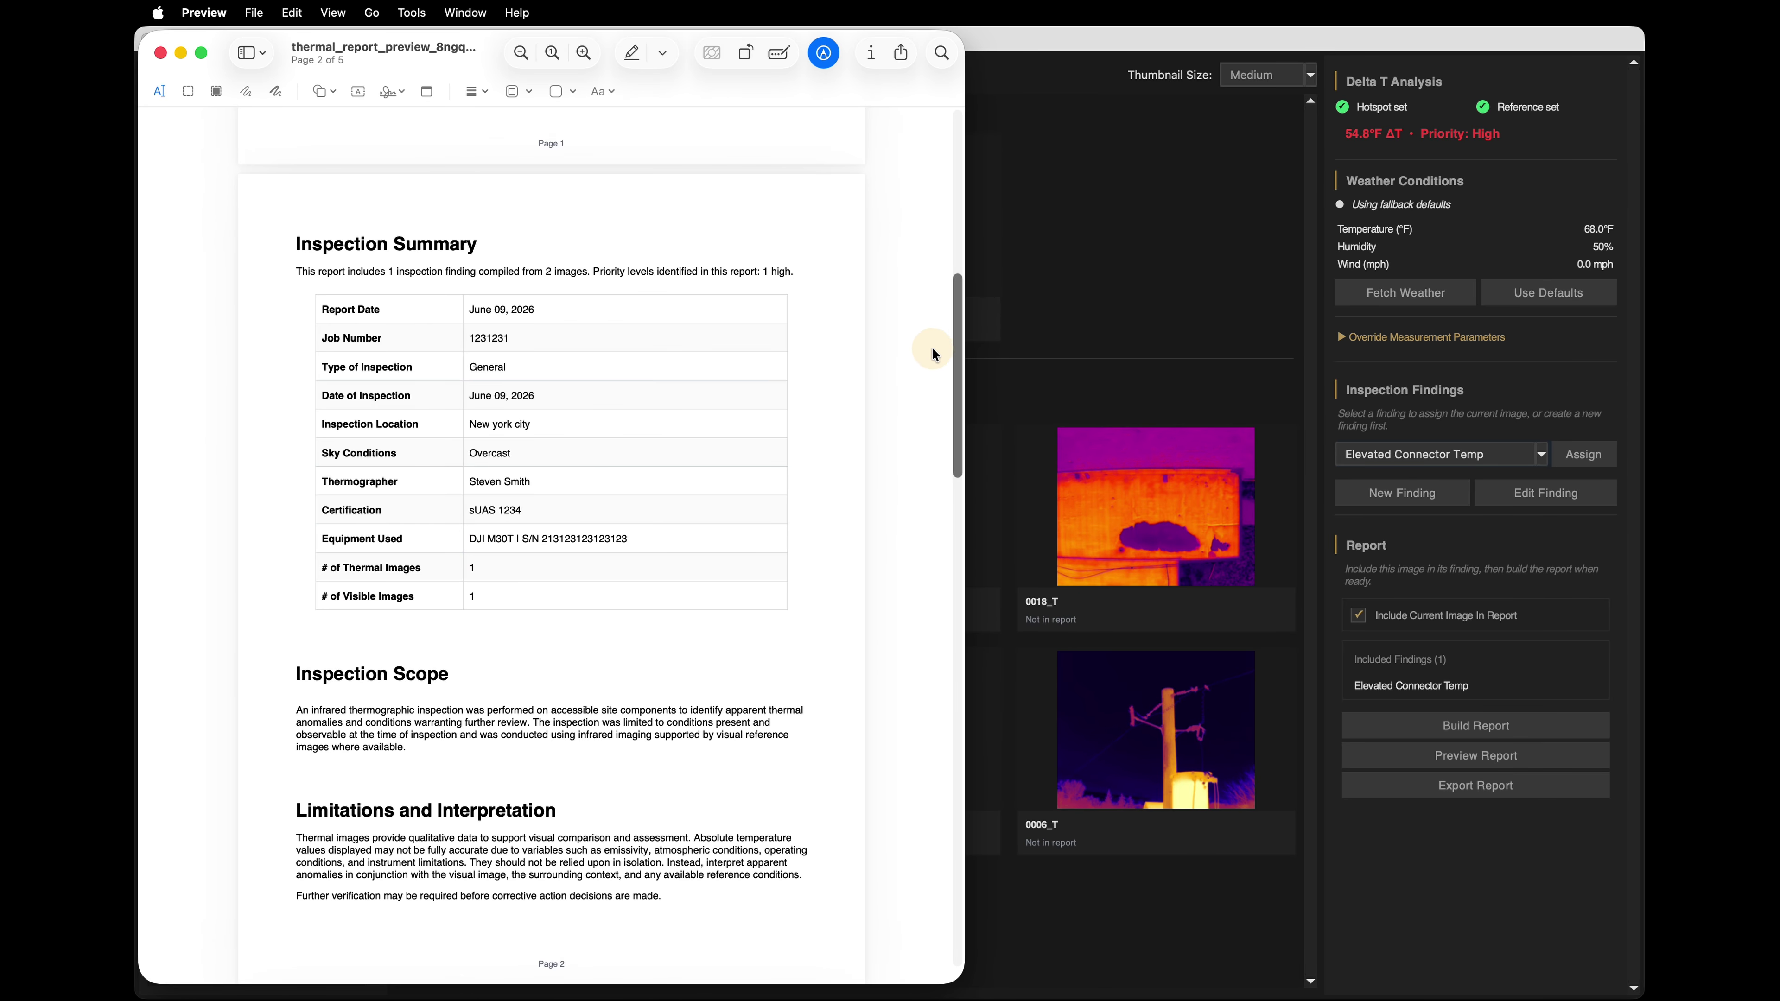
pyautogui.scroll(-10, 954, 365)
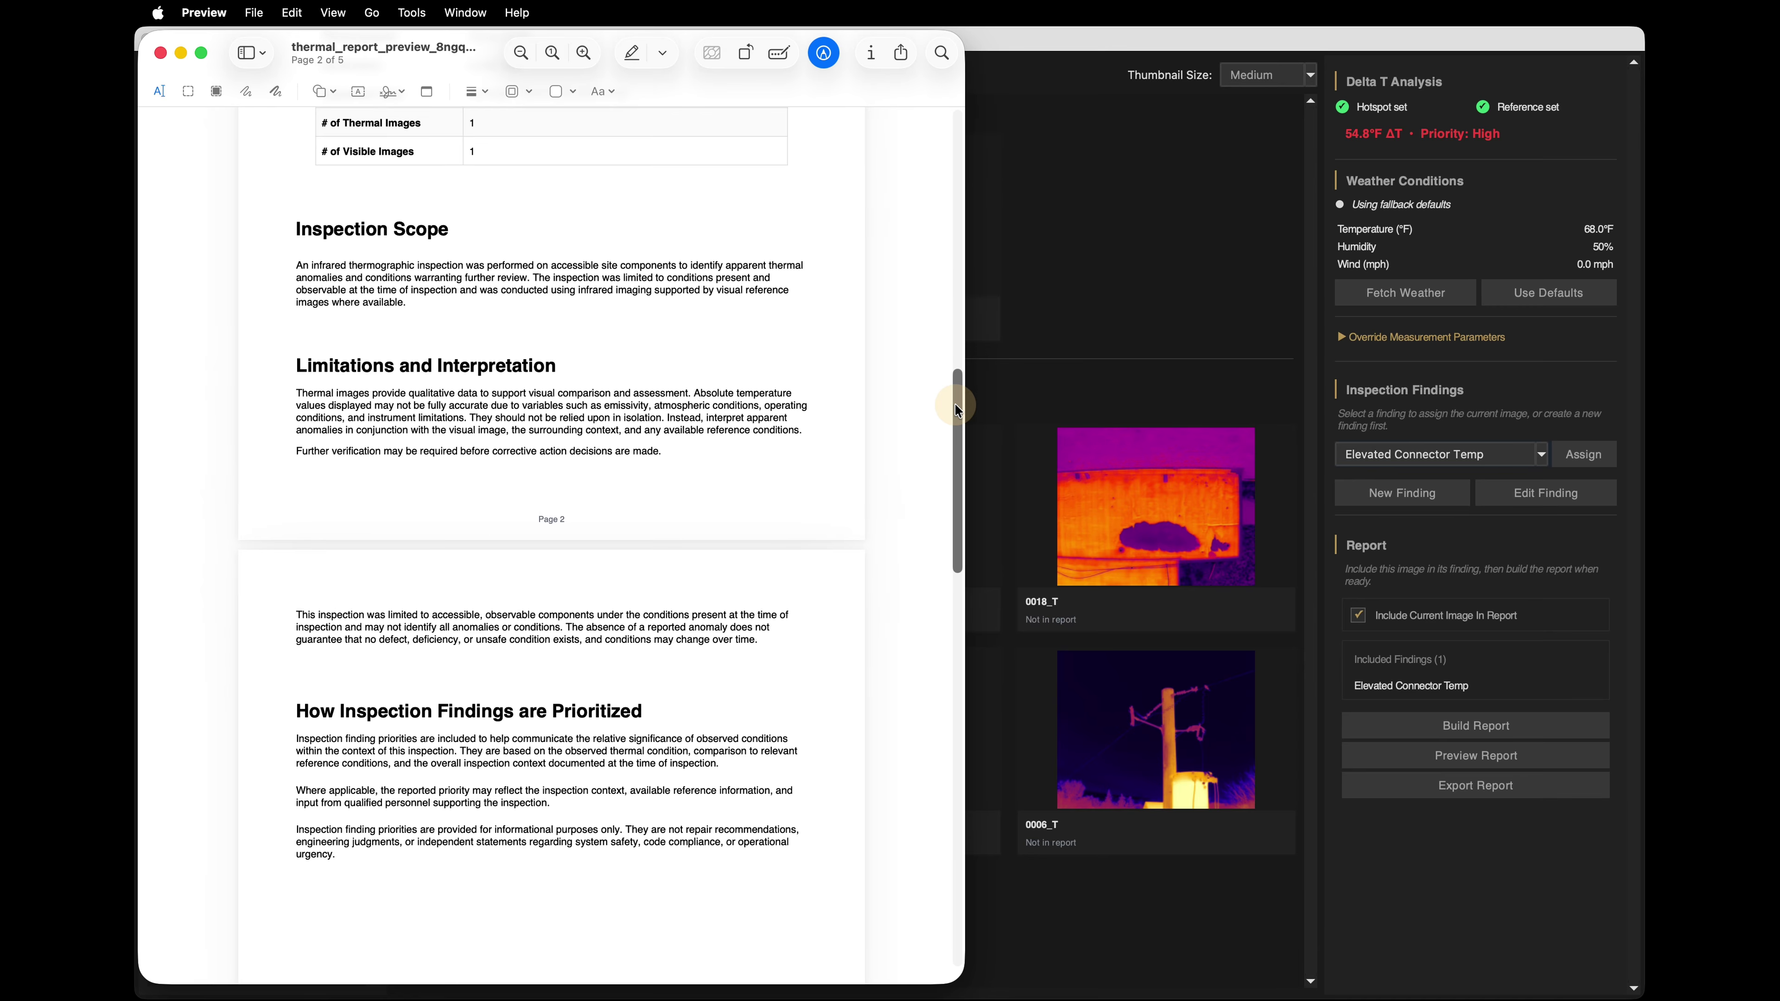
pyautogui.moveTo(957, 409); pyautogui.dragTo(938, 673)
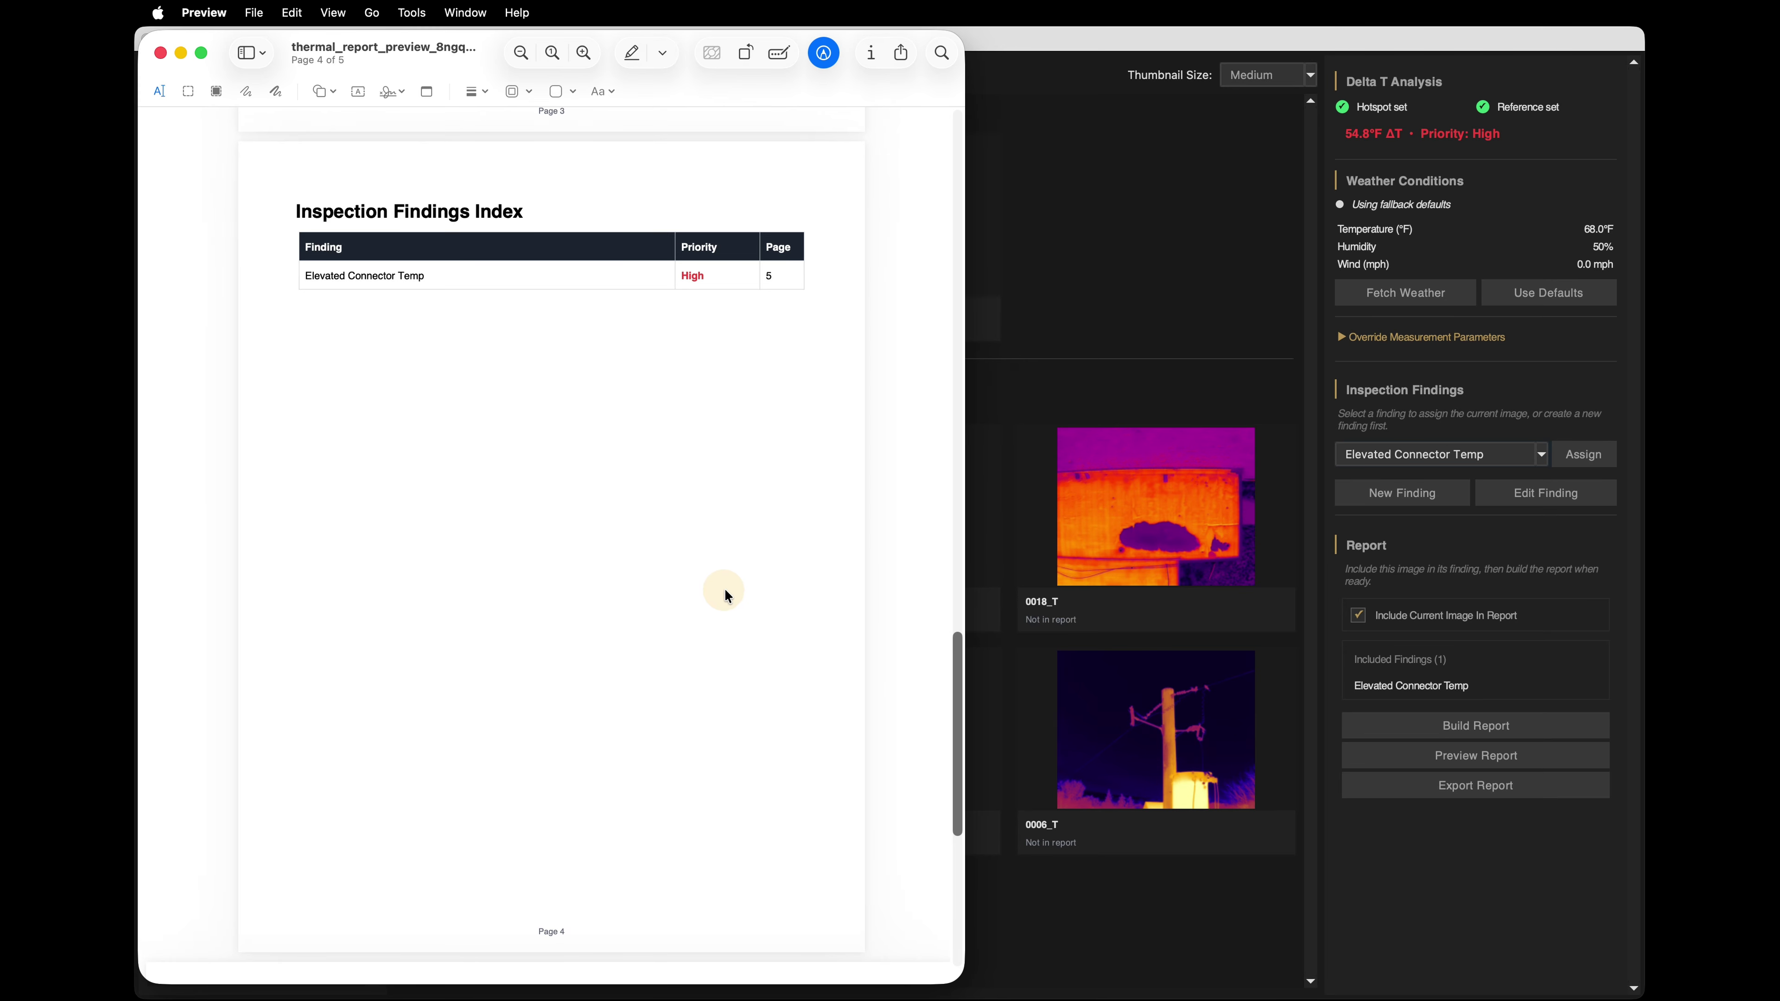
pyautogui.scroll(-10, 536, 209)
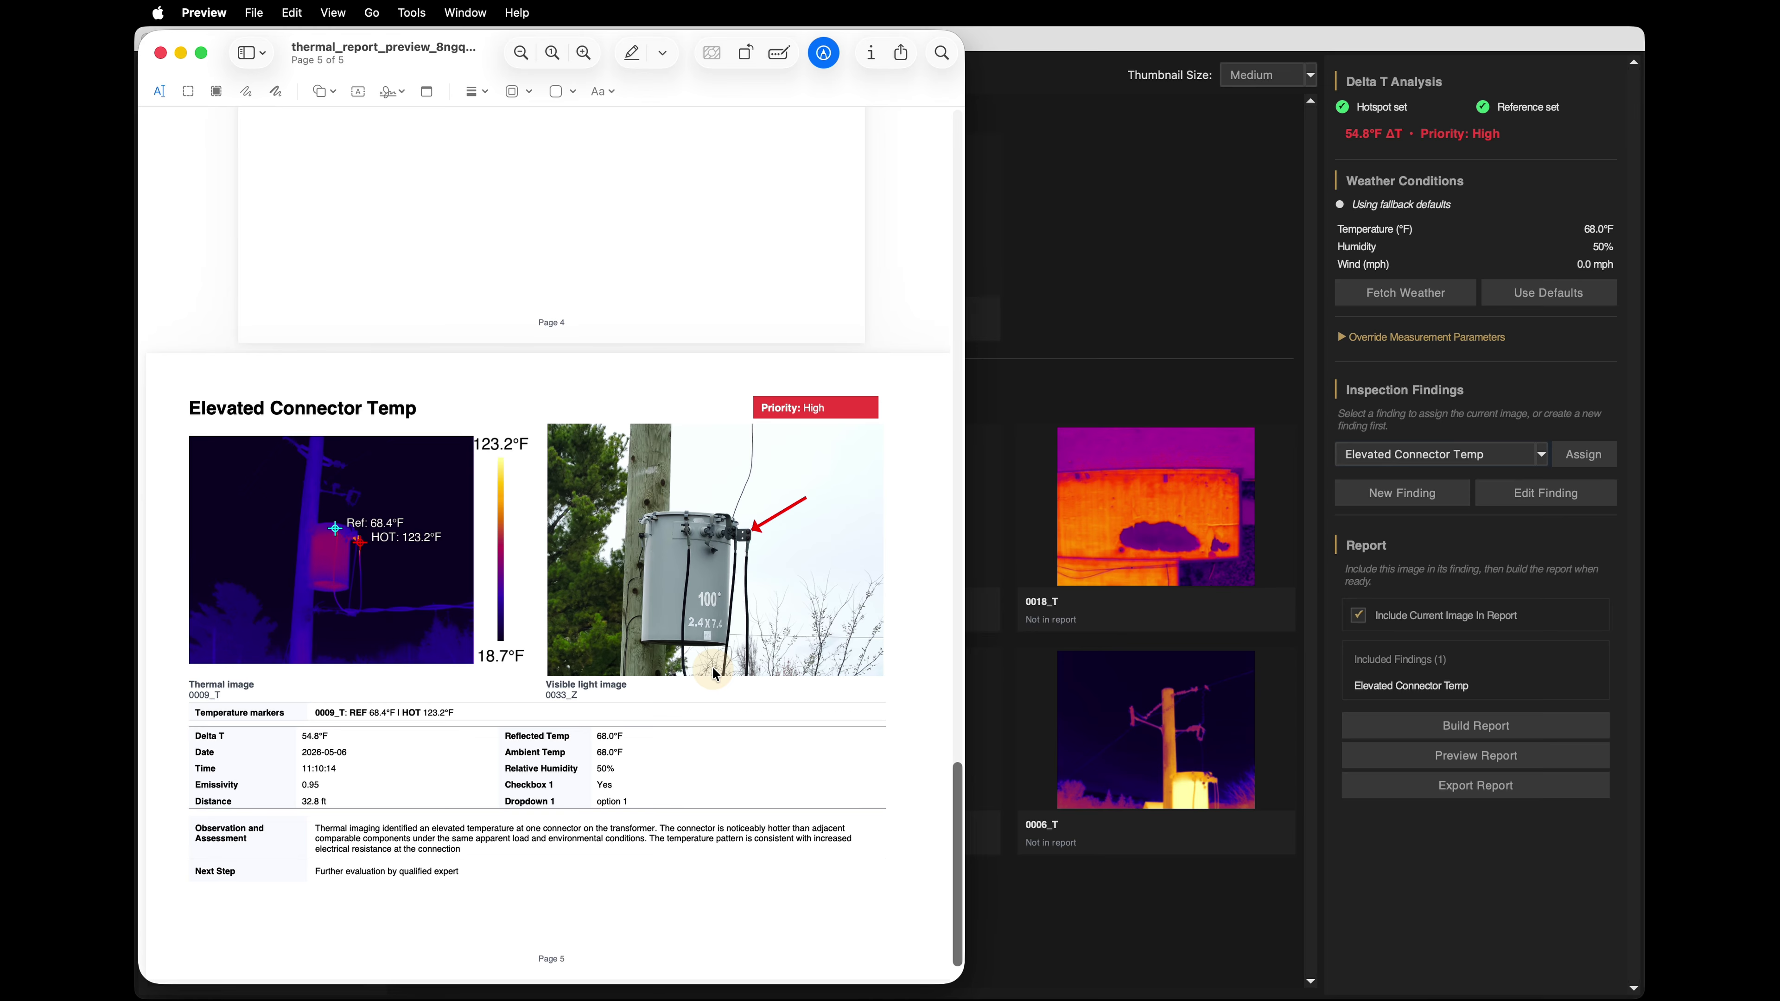
# Return to HeatScribe, open the report builder and load the Roofing report template.
pyautogui.click(1102, 924)
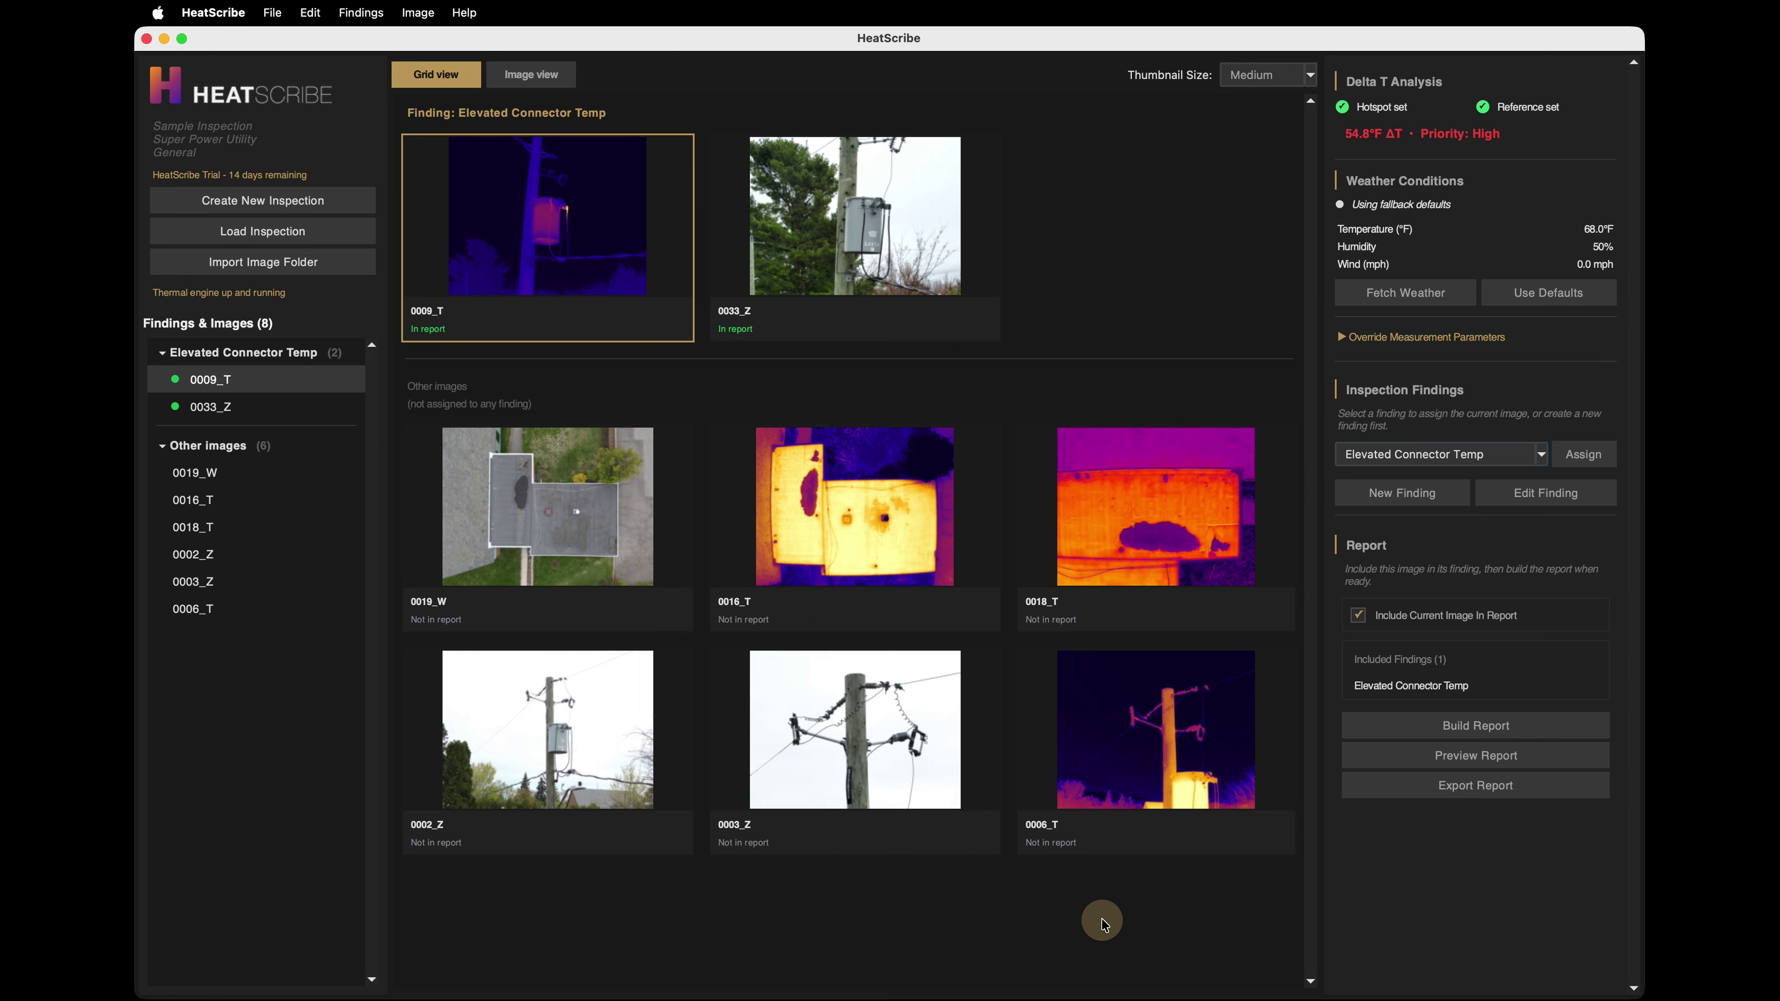
pyautogui.click(1542, 787)
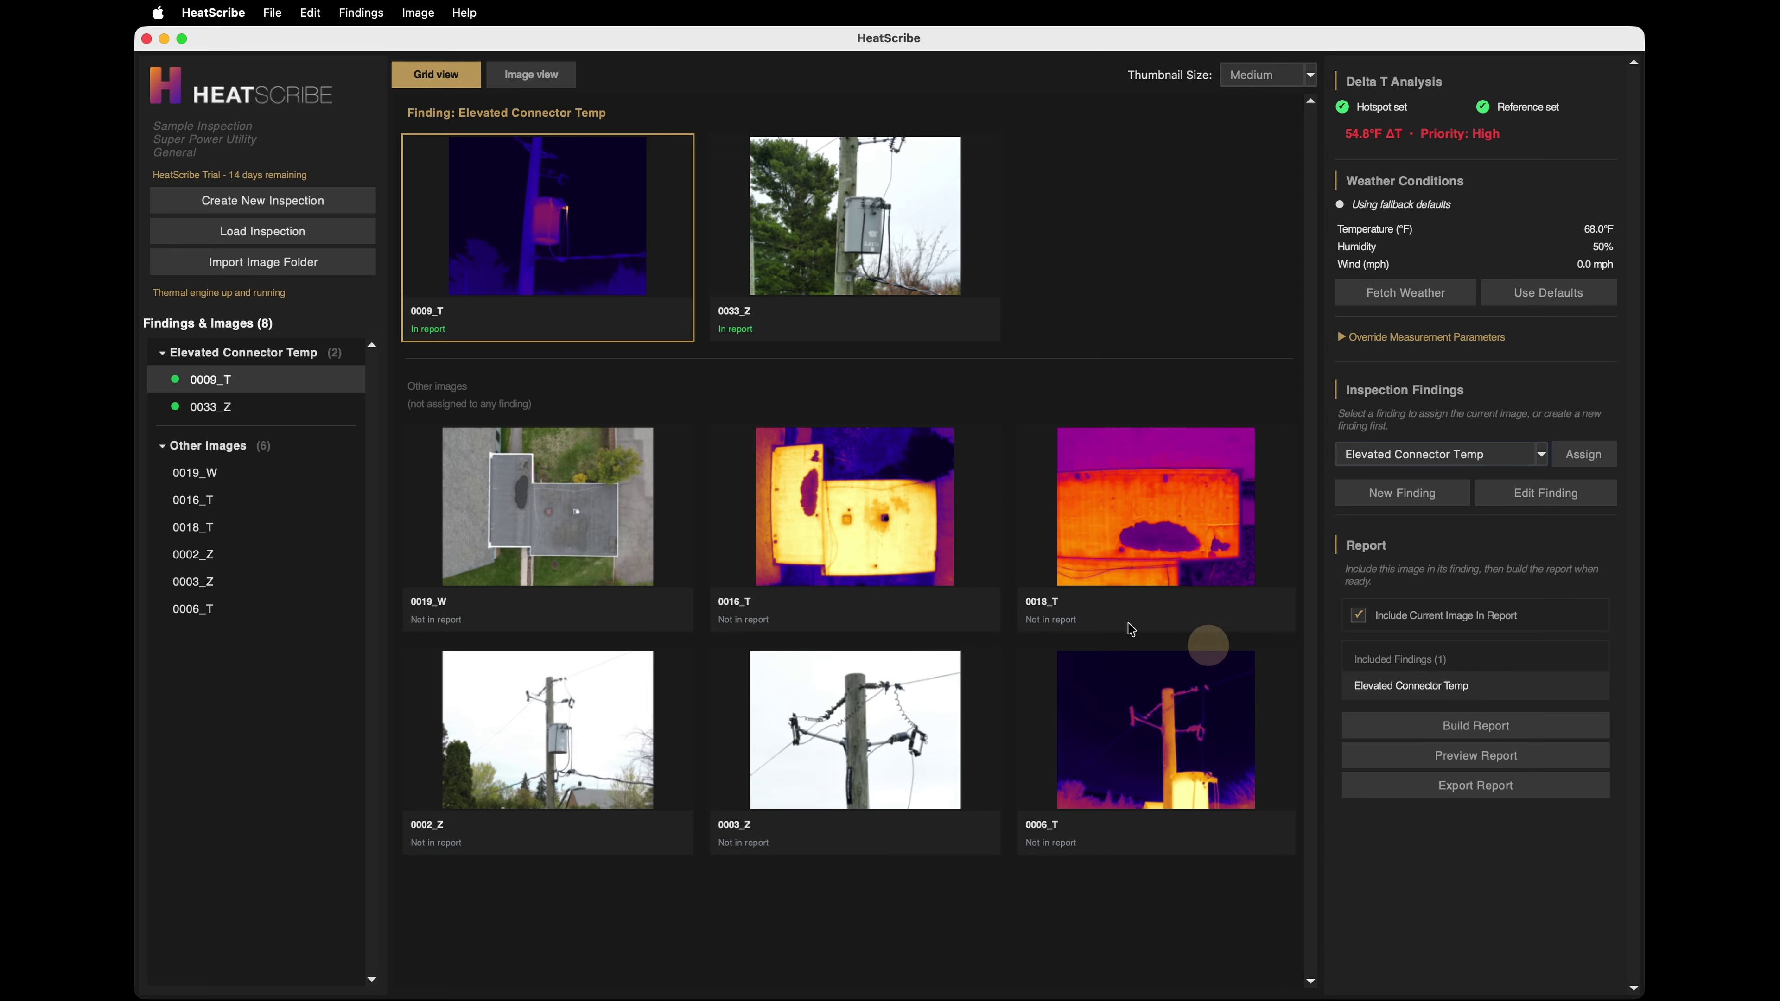
pyautogui.click(1002, 602)
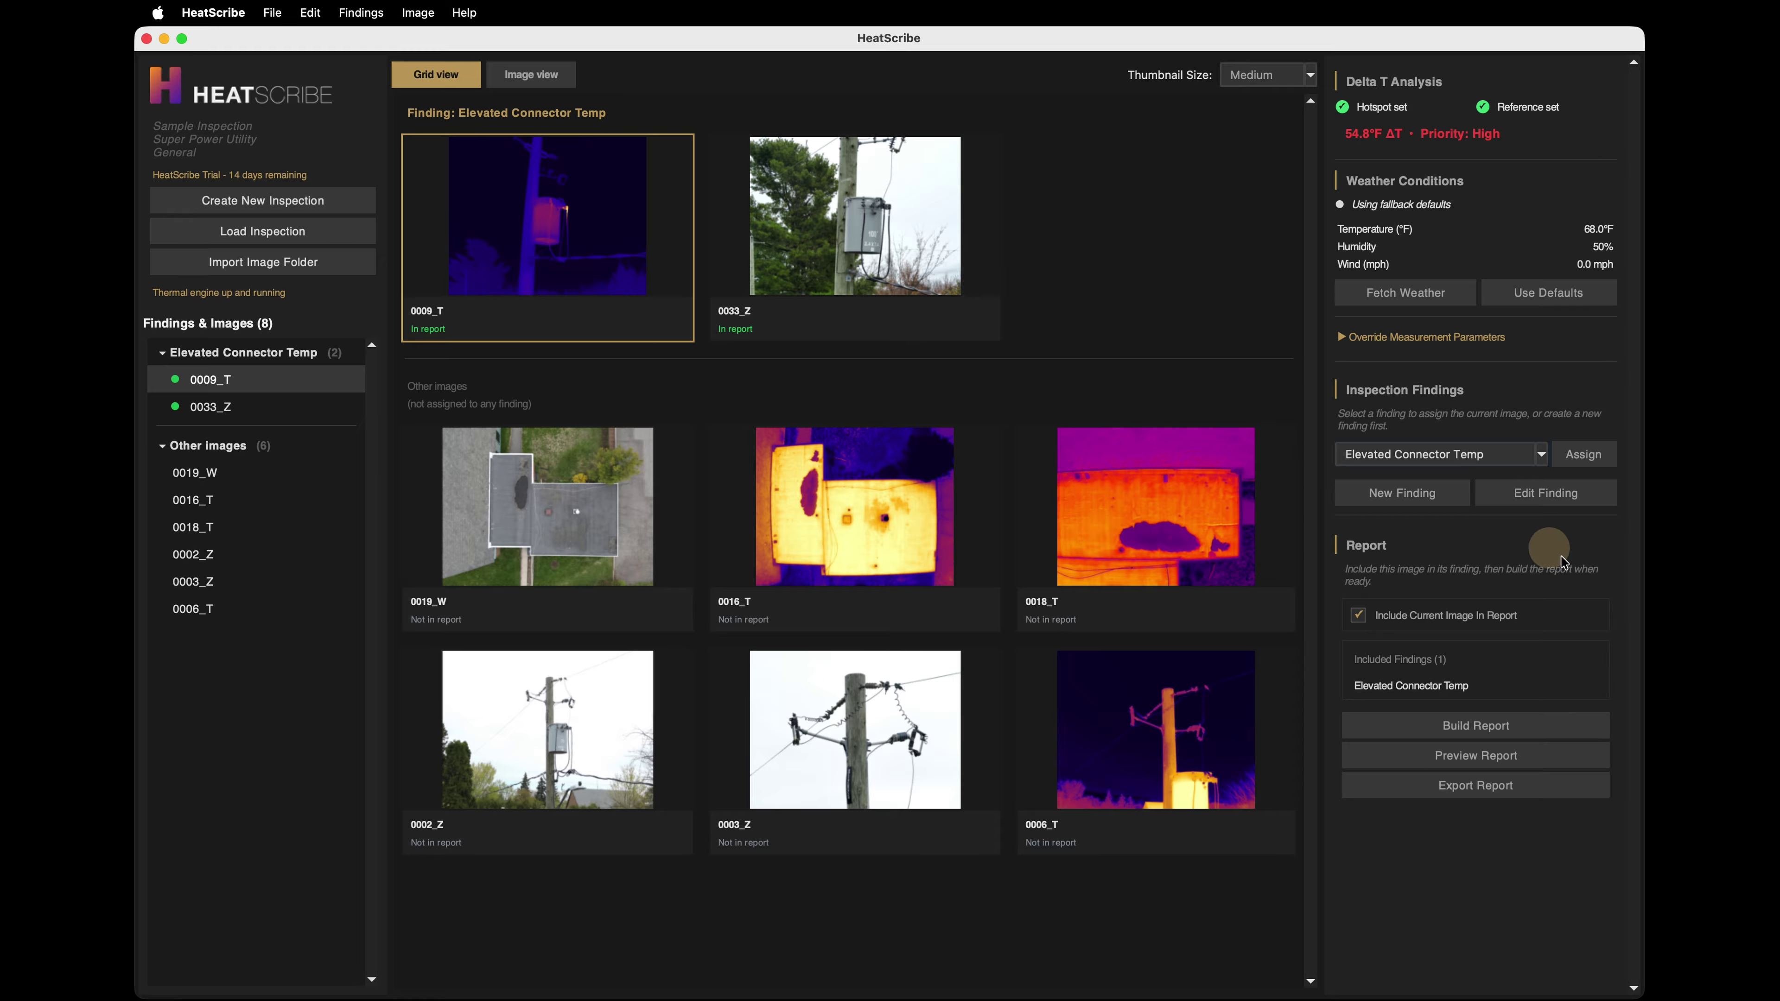
pyautogui.click(1531, 724)
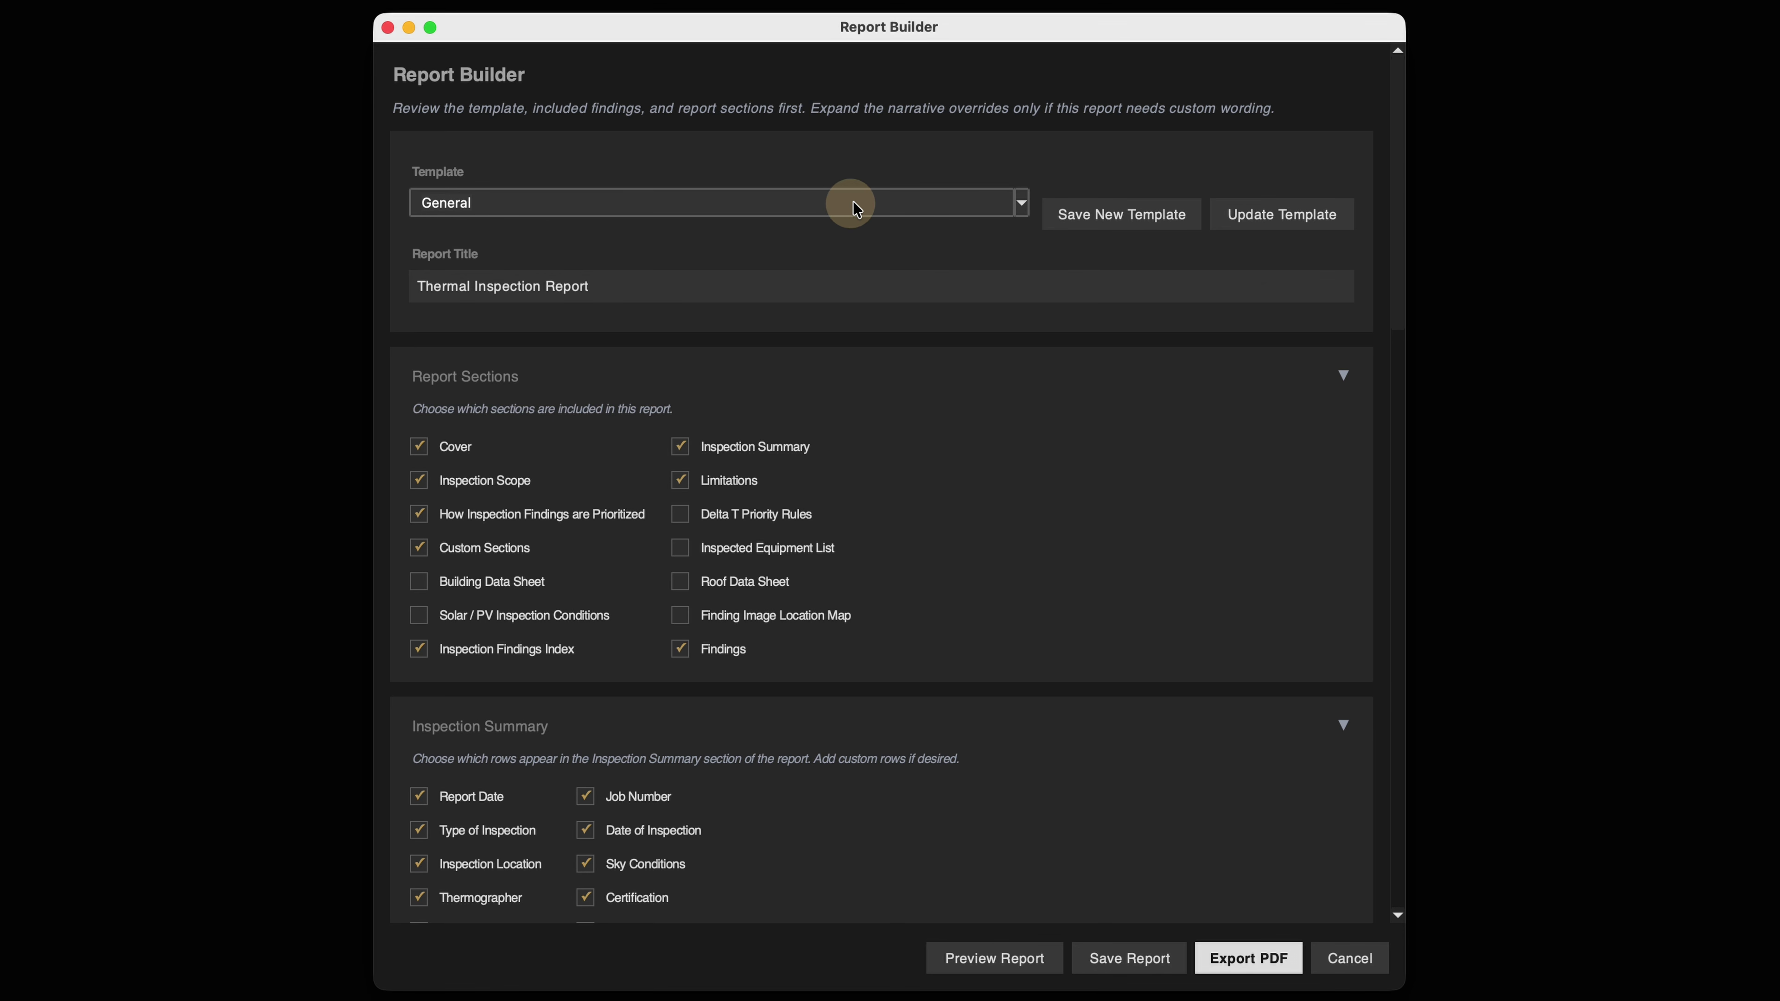
pyautogui.click(1021, 204)
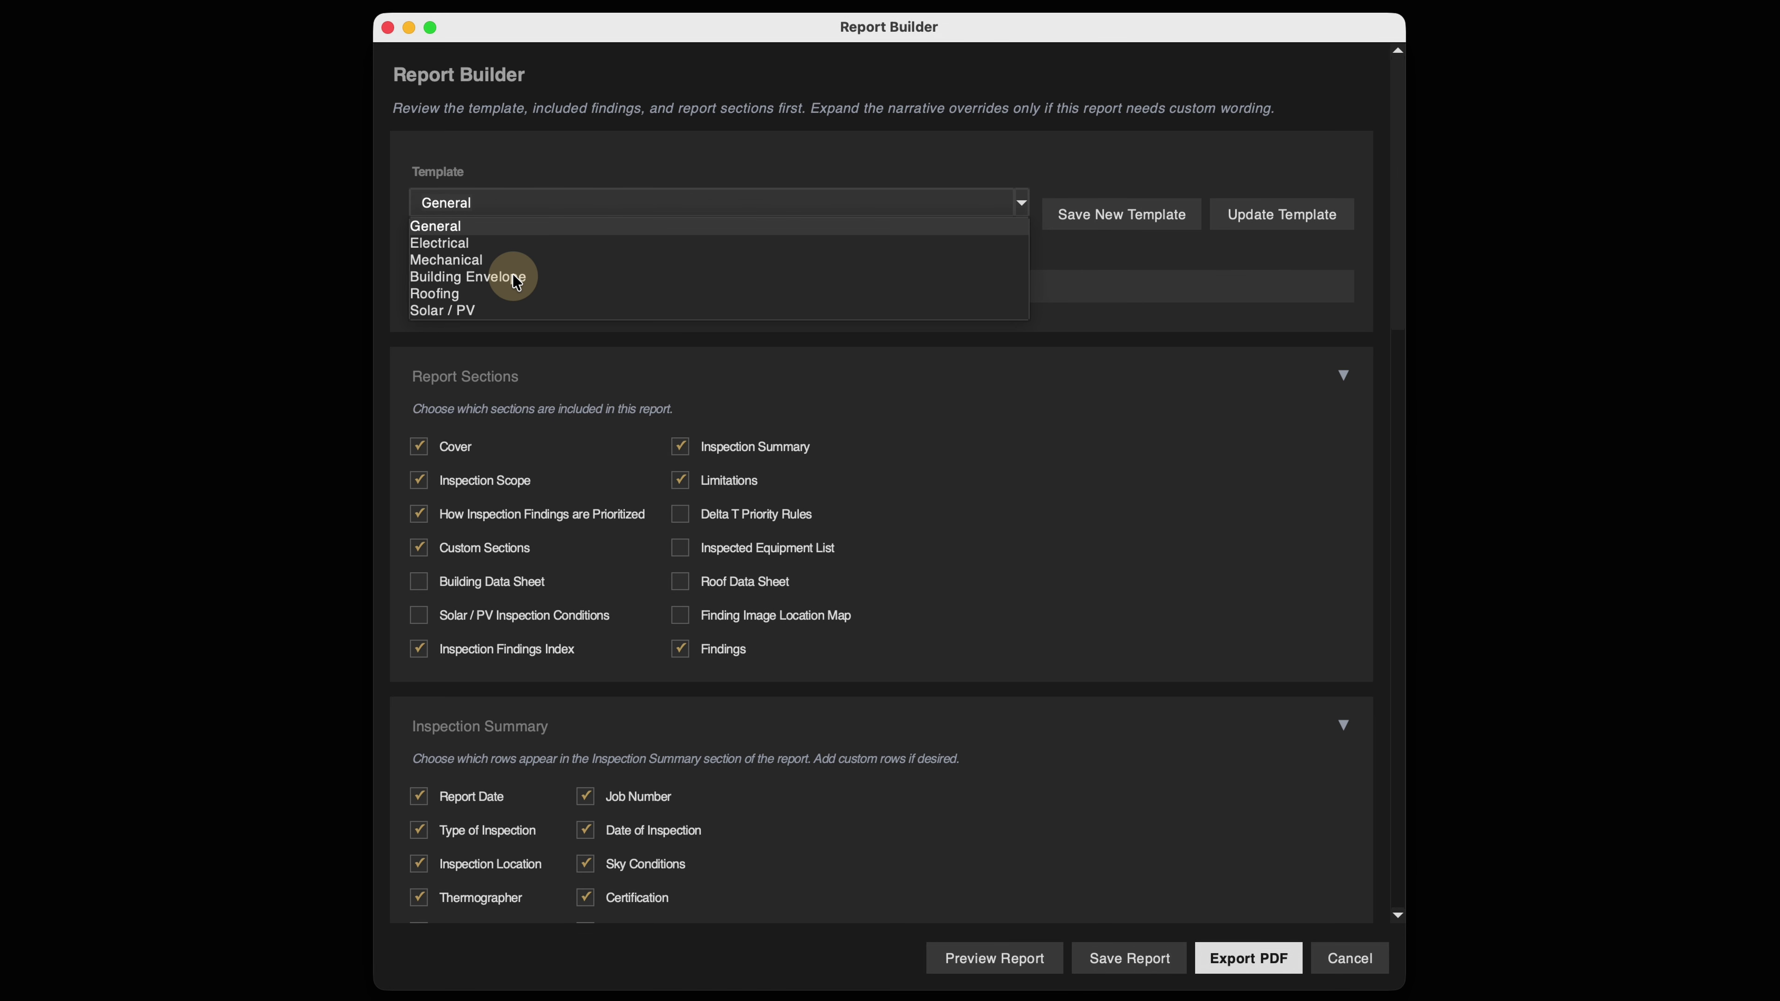
pyautogui.click(506, 293)
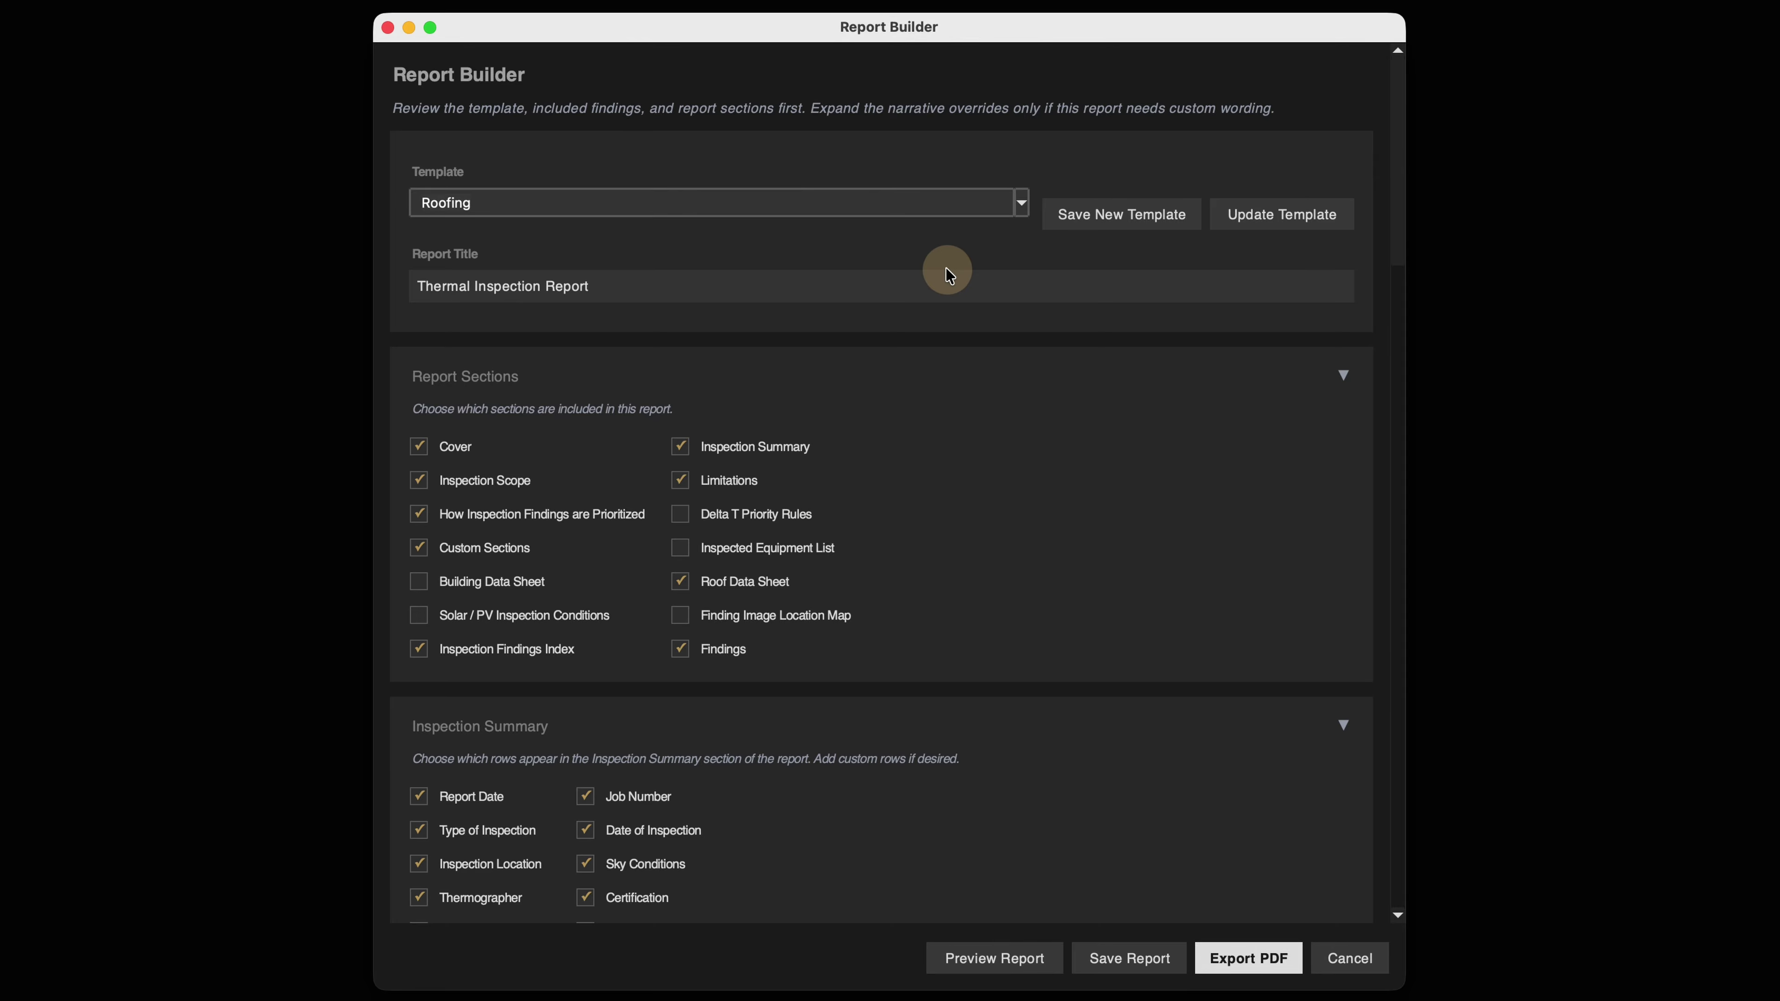
# Save the Roofing layout as a new report template named New Roofing Template and select it.
pyautogui.click(1126, 220)
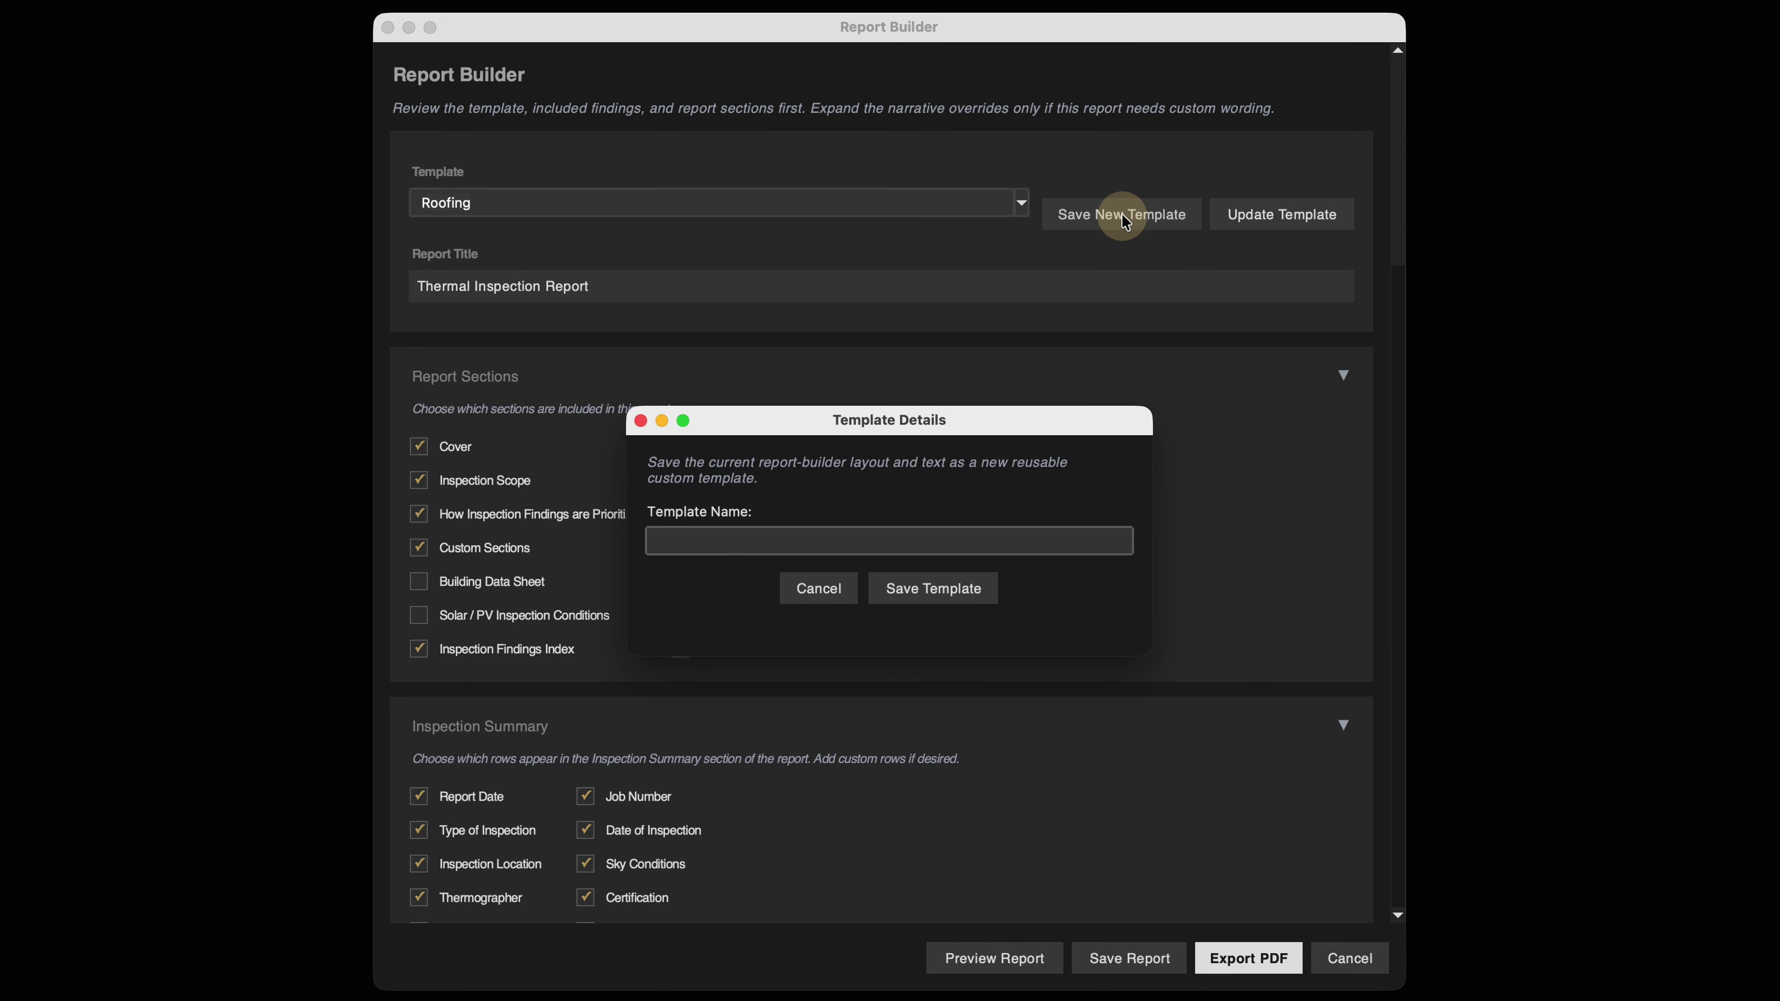
pyautogui.write('New Roofing Template')
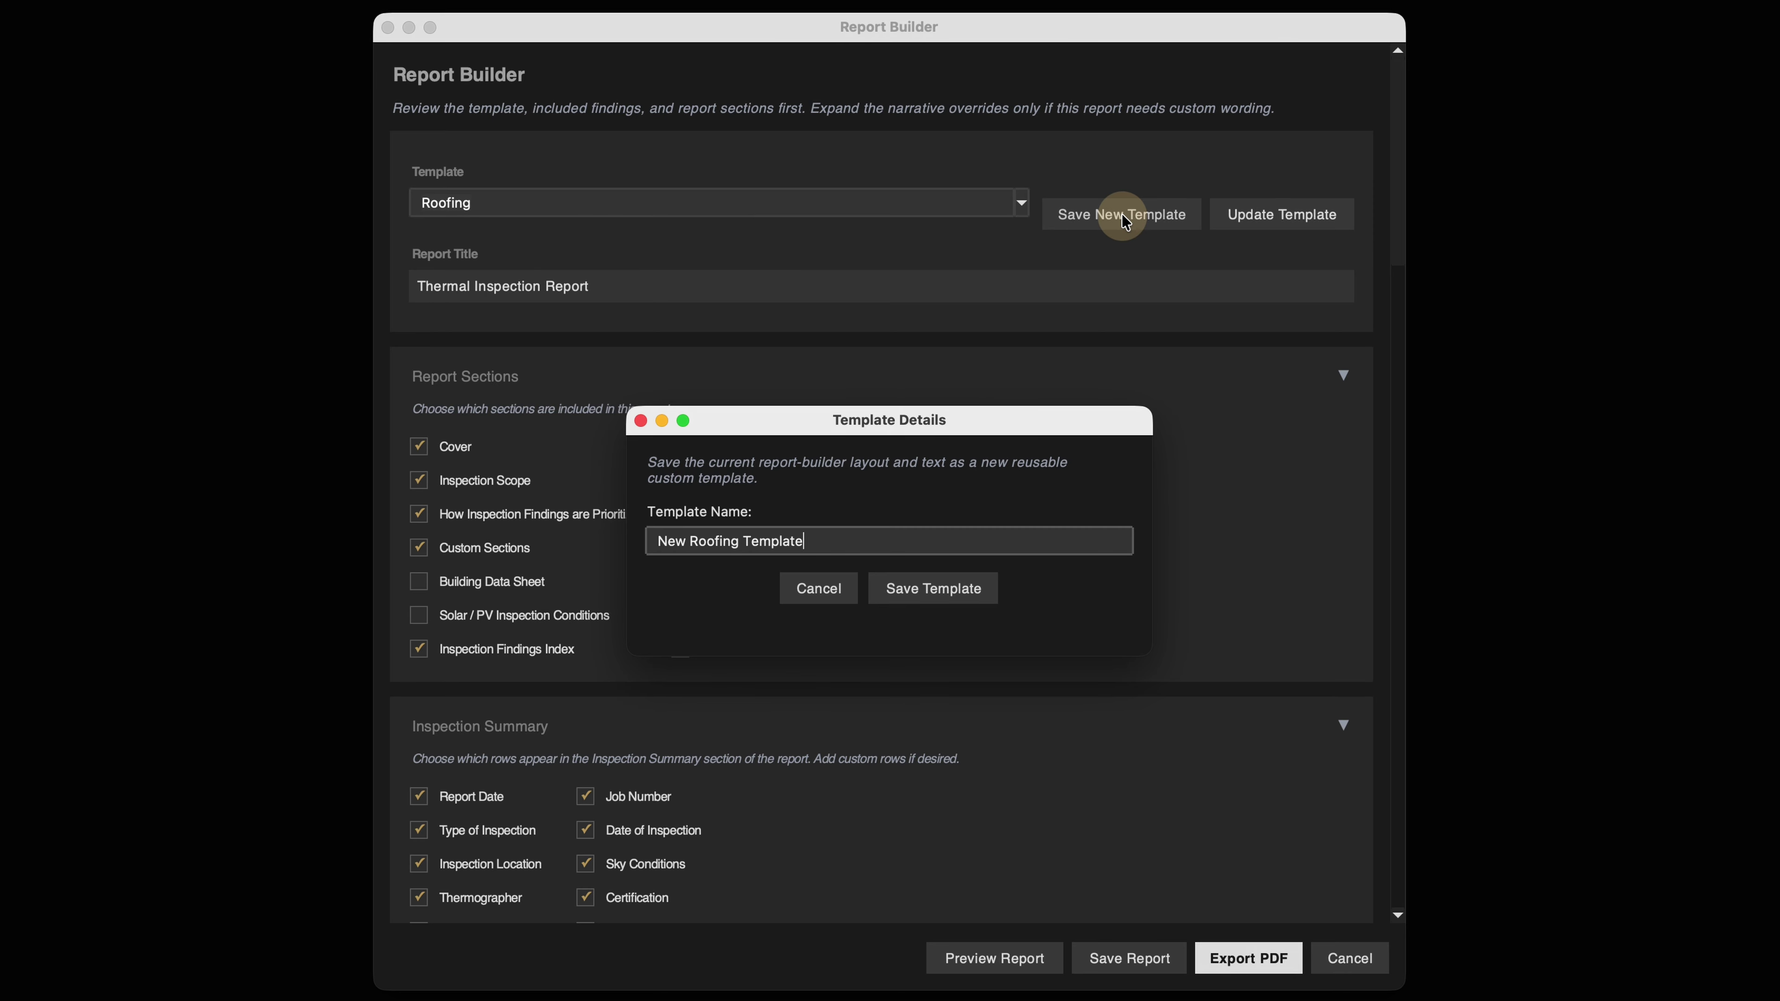
pyautogui.click(944, 591)
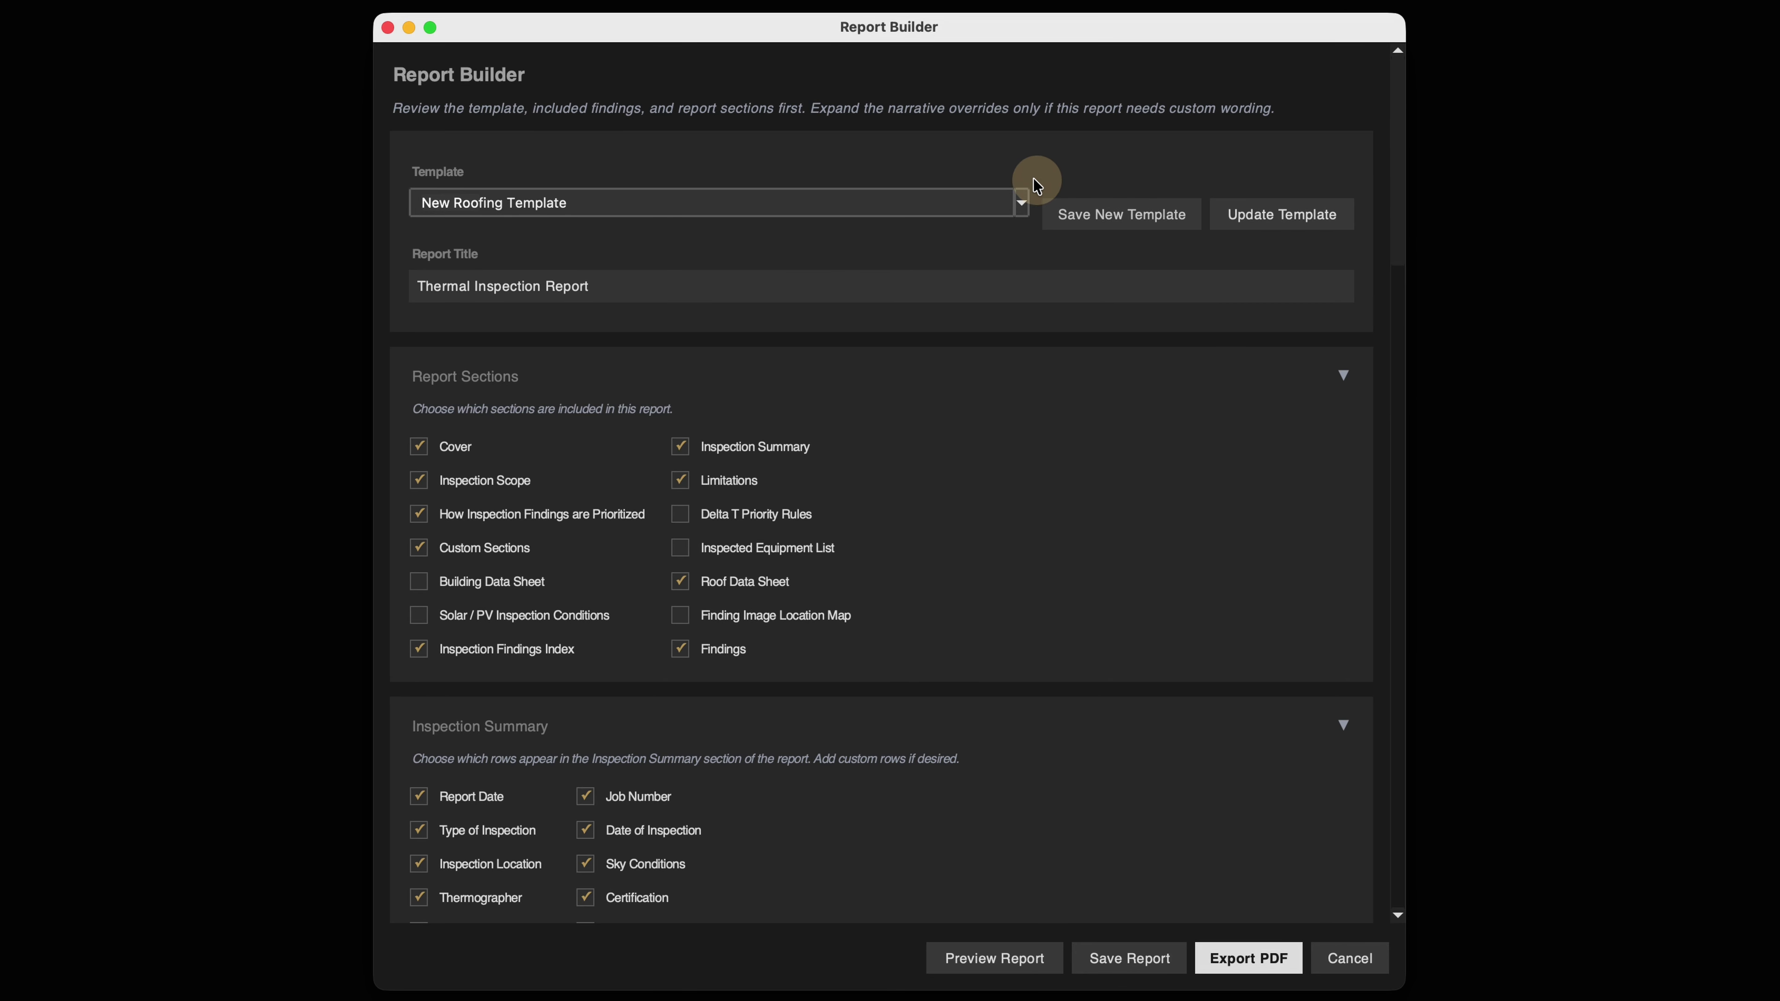
pyautogui.click(588, 203)
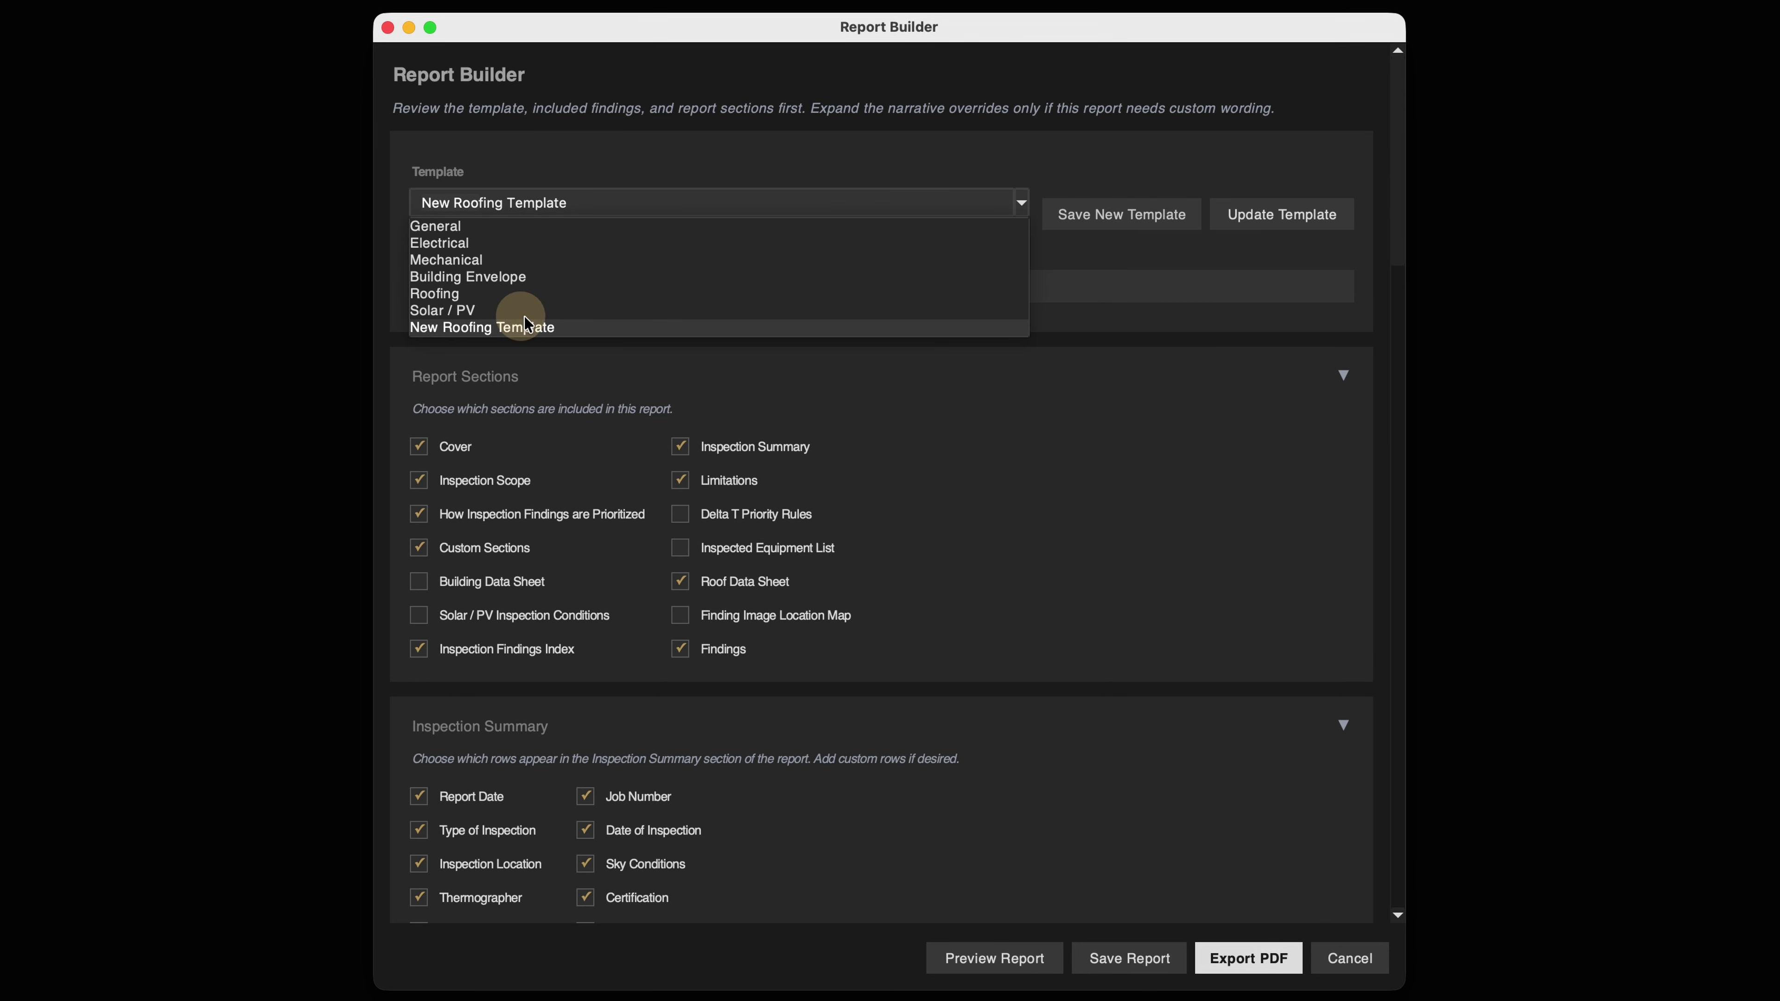
pyautogui.click(546, 329)
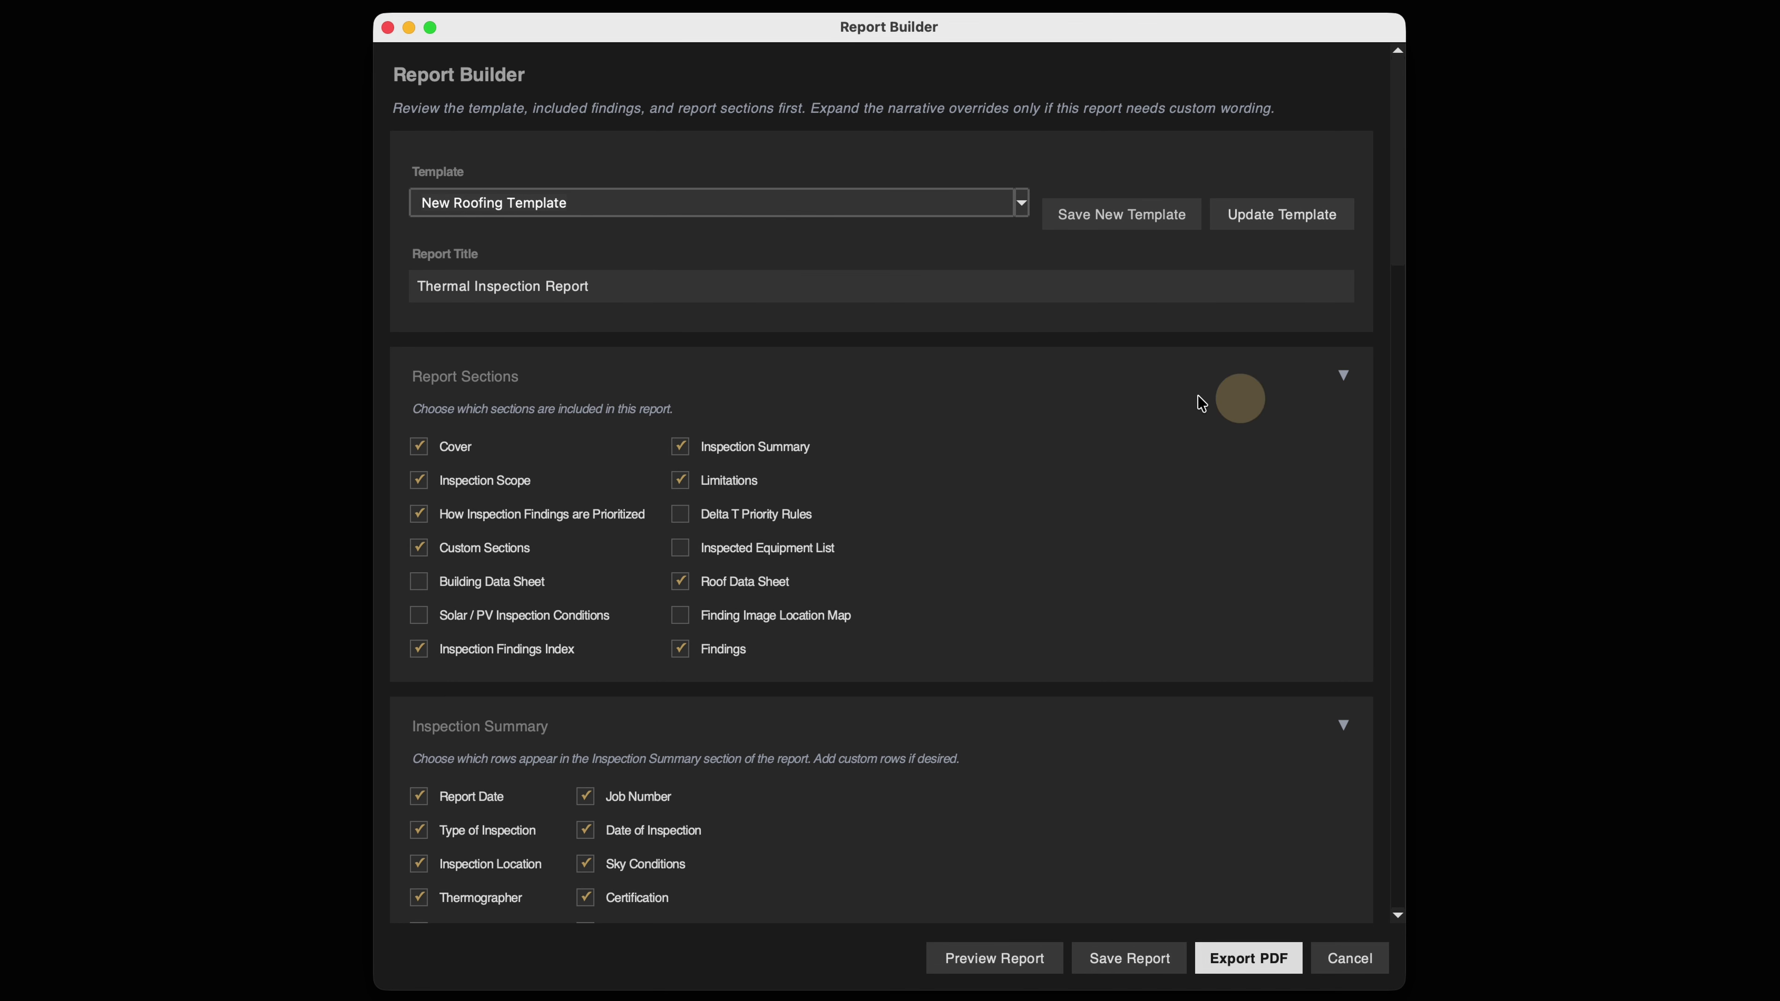
# Look through the summary and roof data sections, then update New Roofing Template with the current layout.
pyautogui.scroll(-15, 1030, 549)
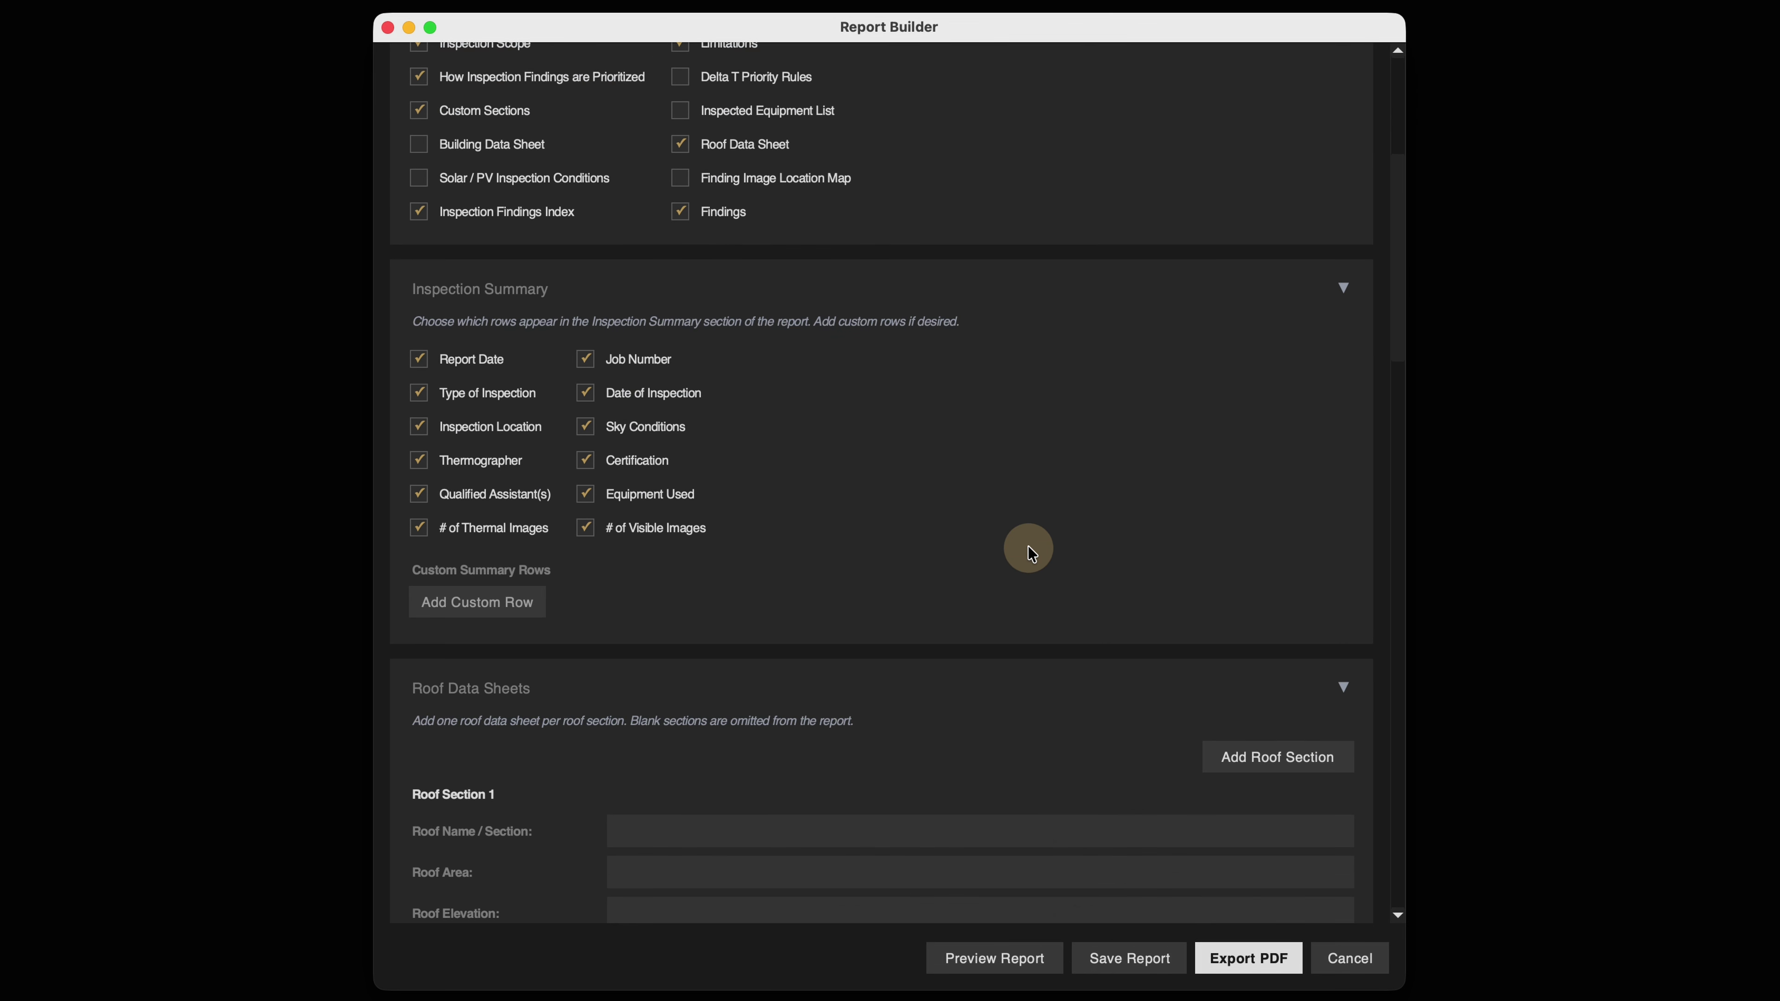
pyautogui.scroll(3, 1027, 548)
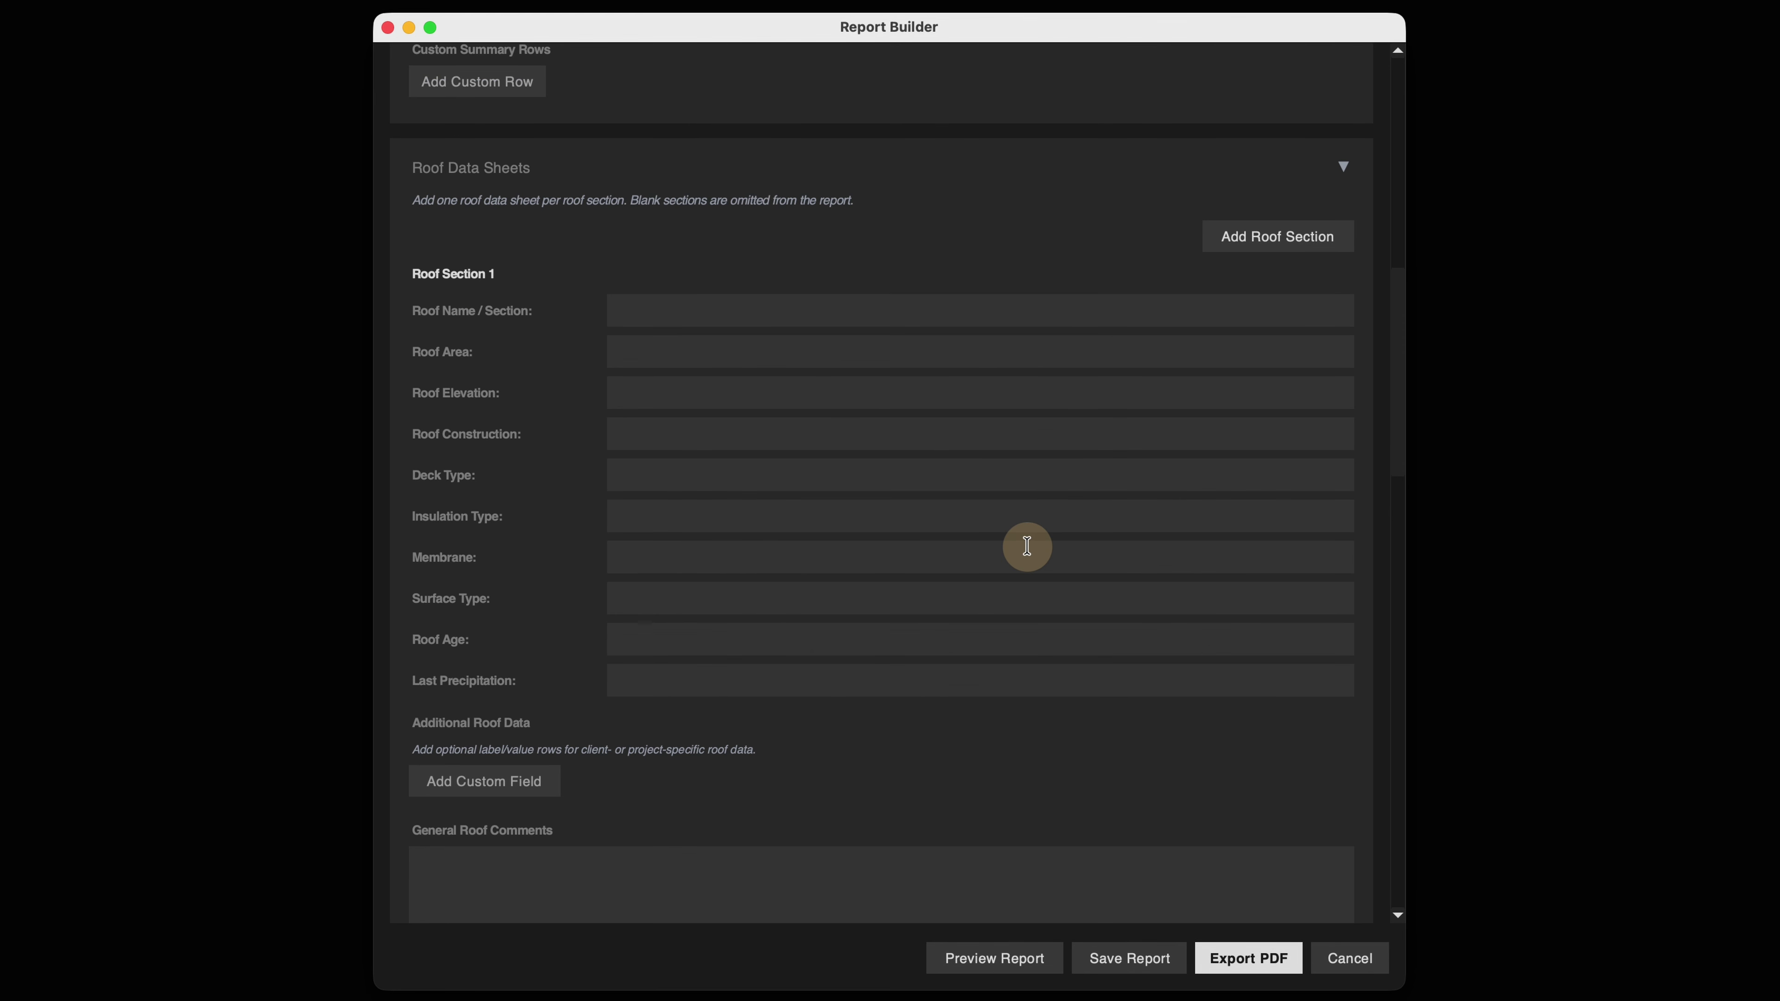
pyautogui.scroll(12, 1030, 560)
pyautogui.click(1306, 214)
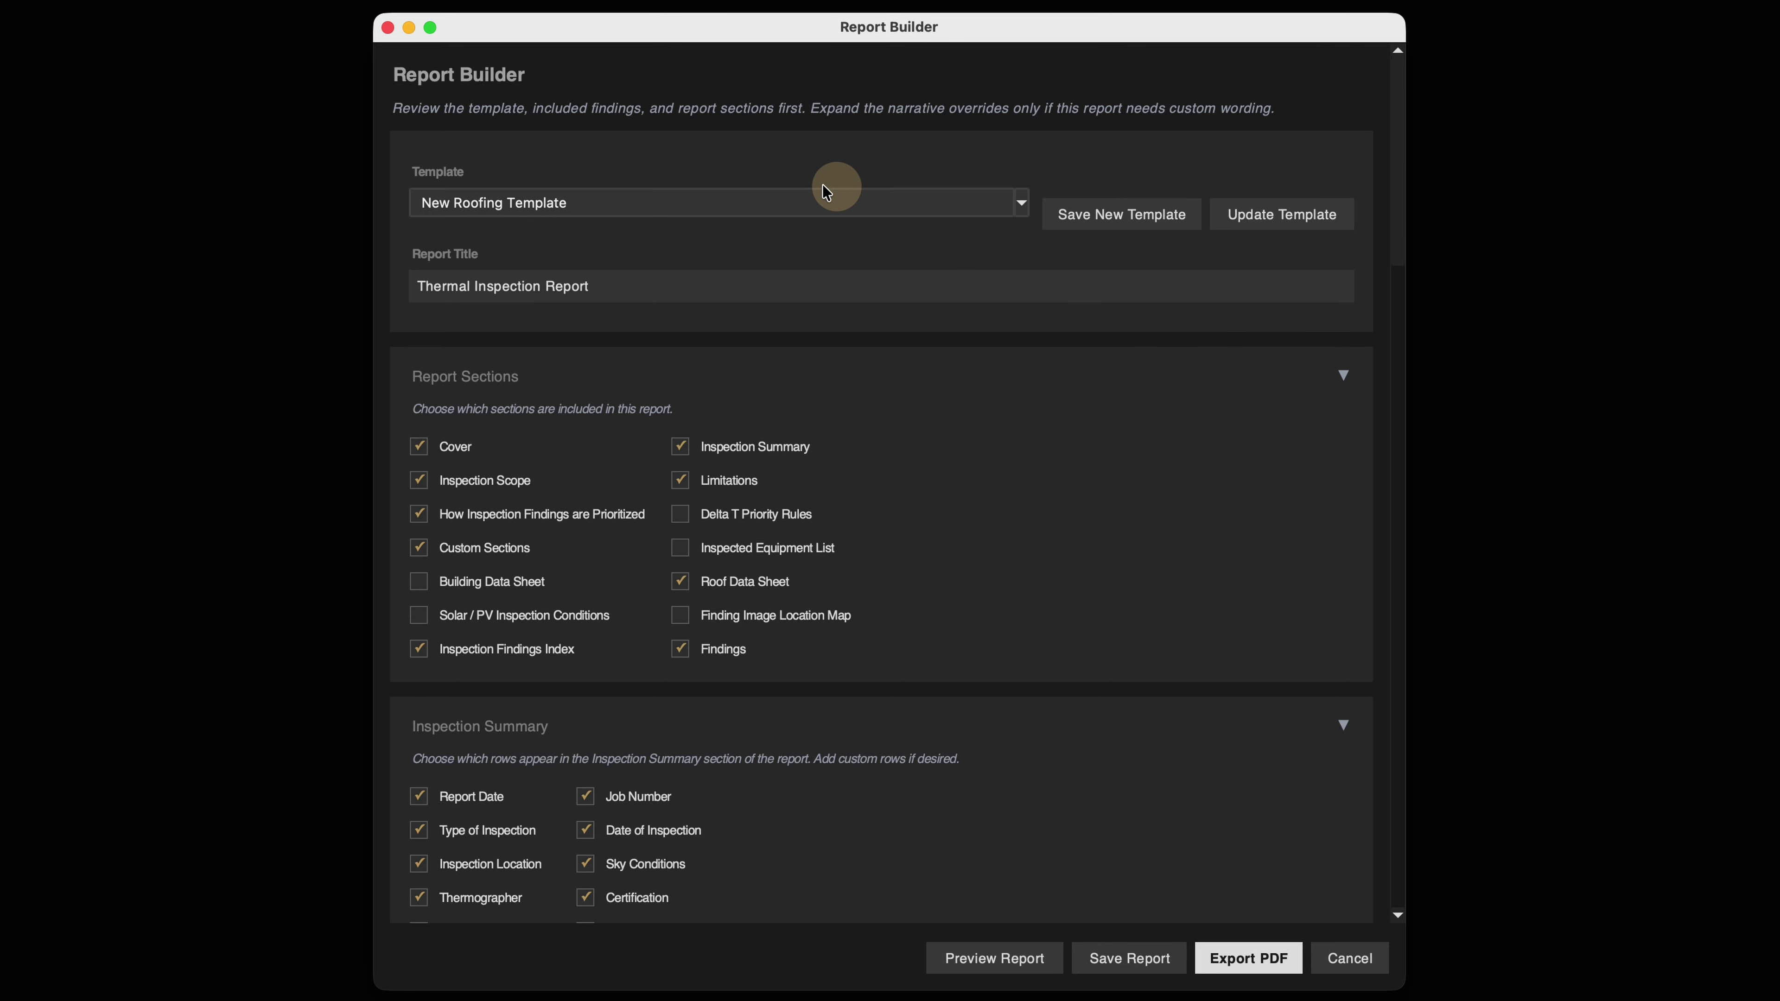
# Set the report title to Example Thermal Report.
pyautogui.click(652, 284)
pyautogui.tripleClick(651, 284)
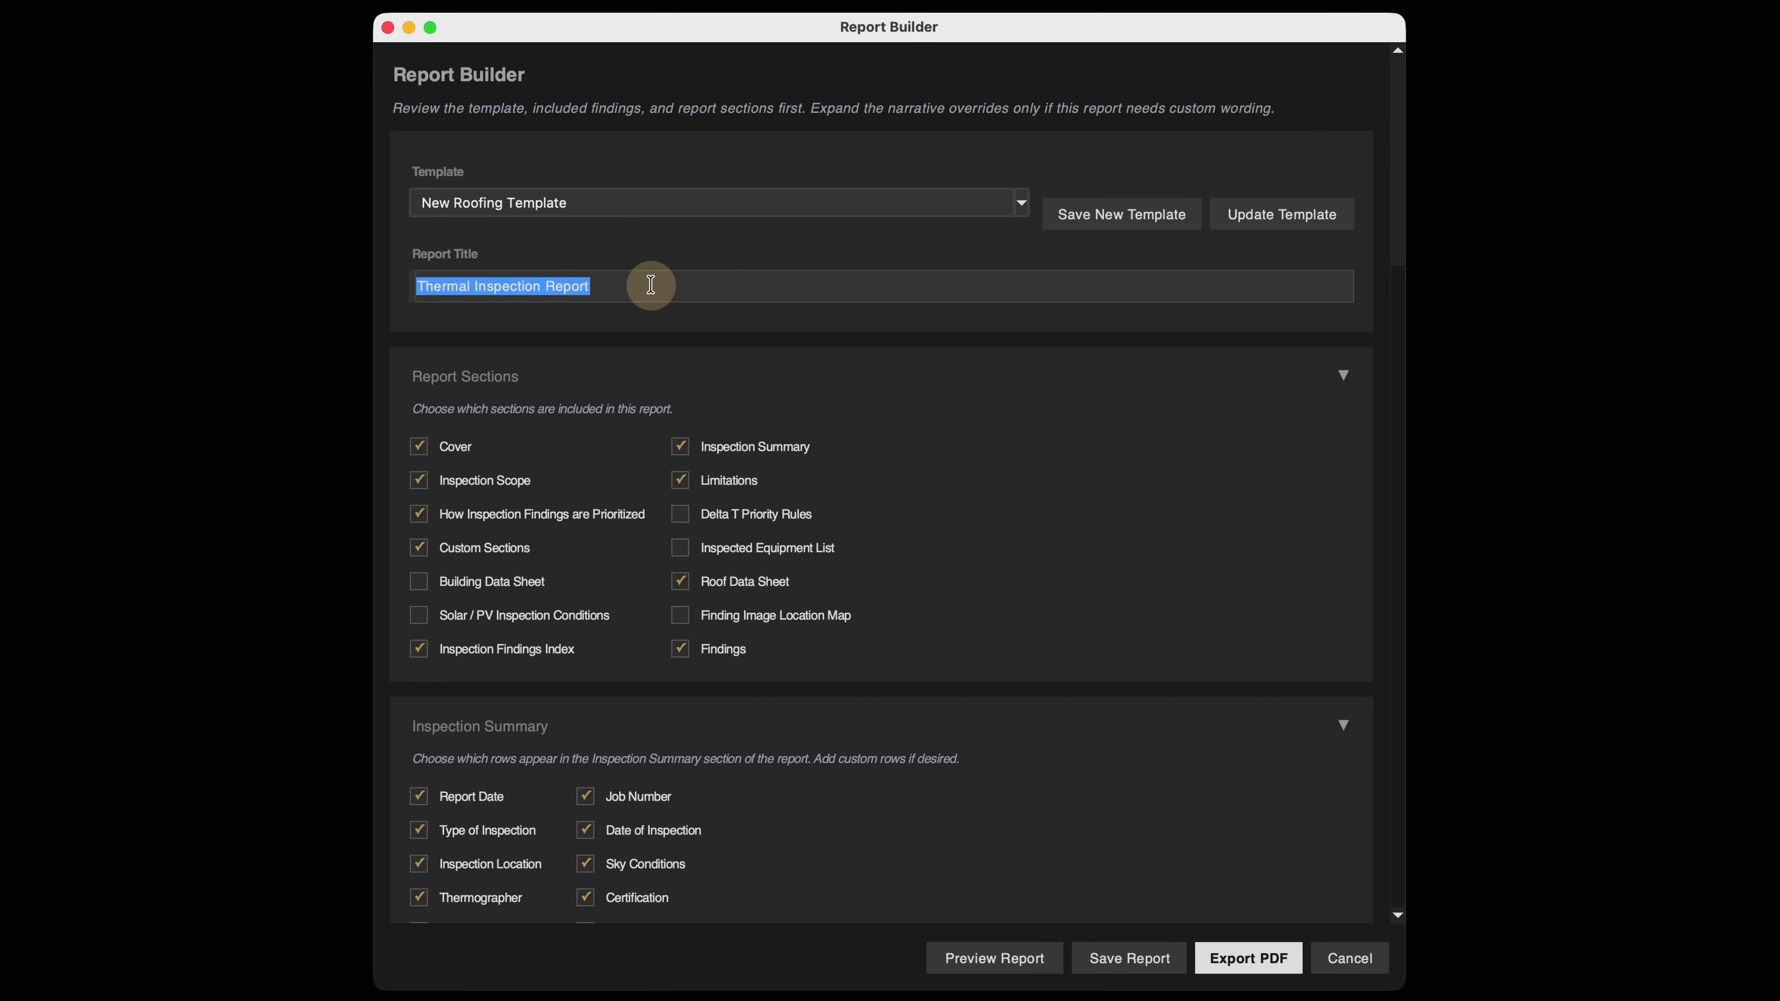
pyautogui.write('Example TH')
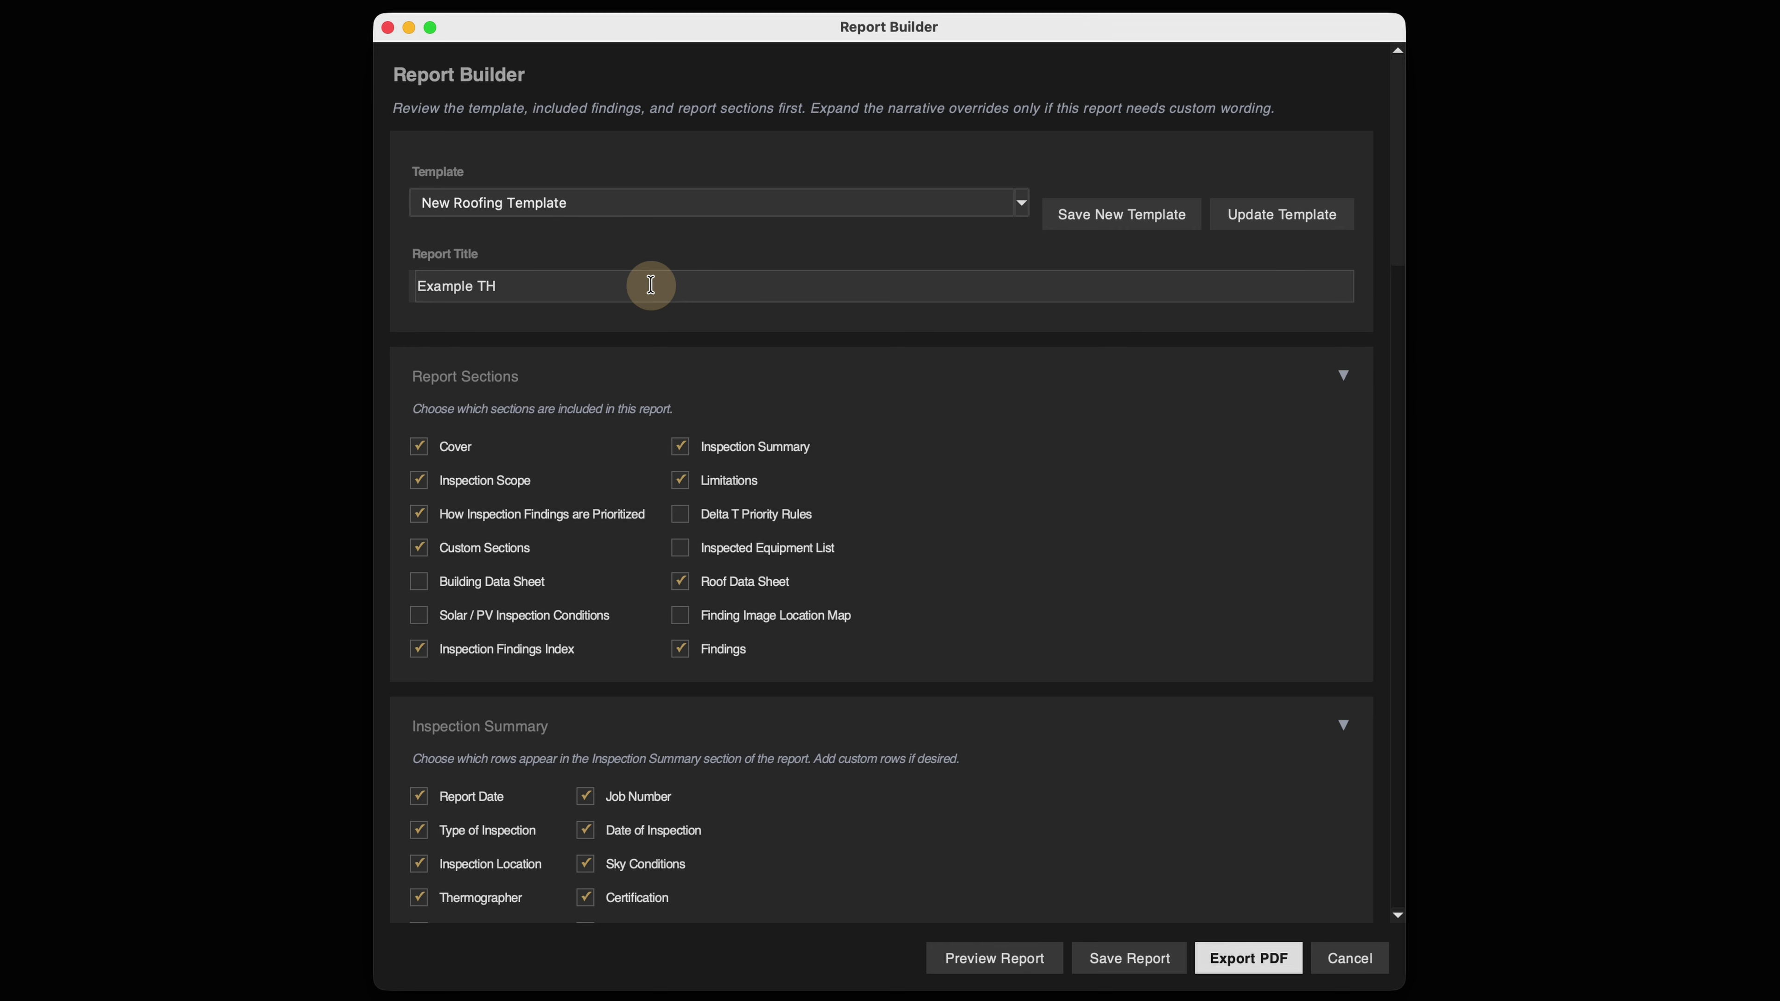
pyautogui.press('BackSpace')
pyautogui.write('hermal R')
pyautogui.write('epor')
# Save the report and reopen it in the report builder.
pyautogui.scroll(-4, 620, 371)
pyautogui.scroll(3, 624, 386)
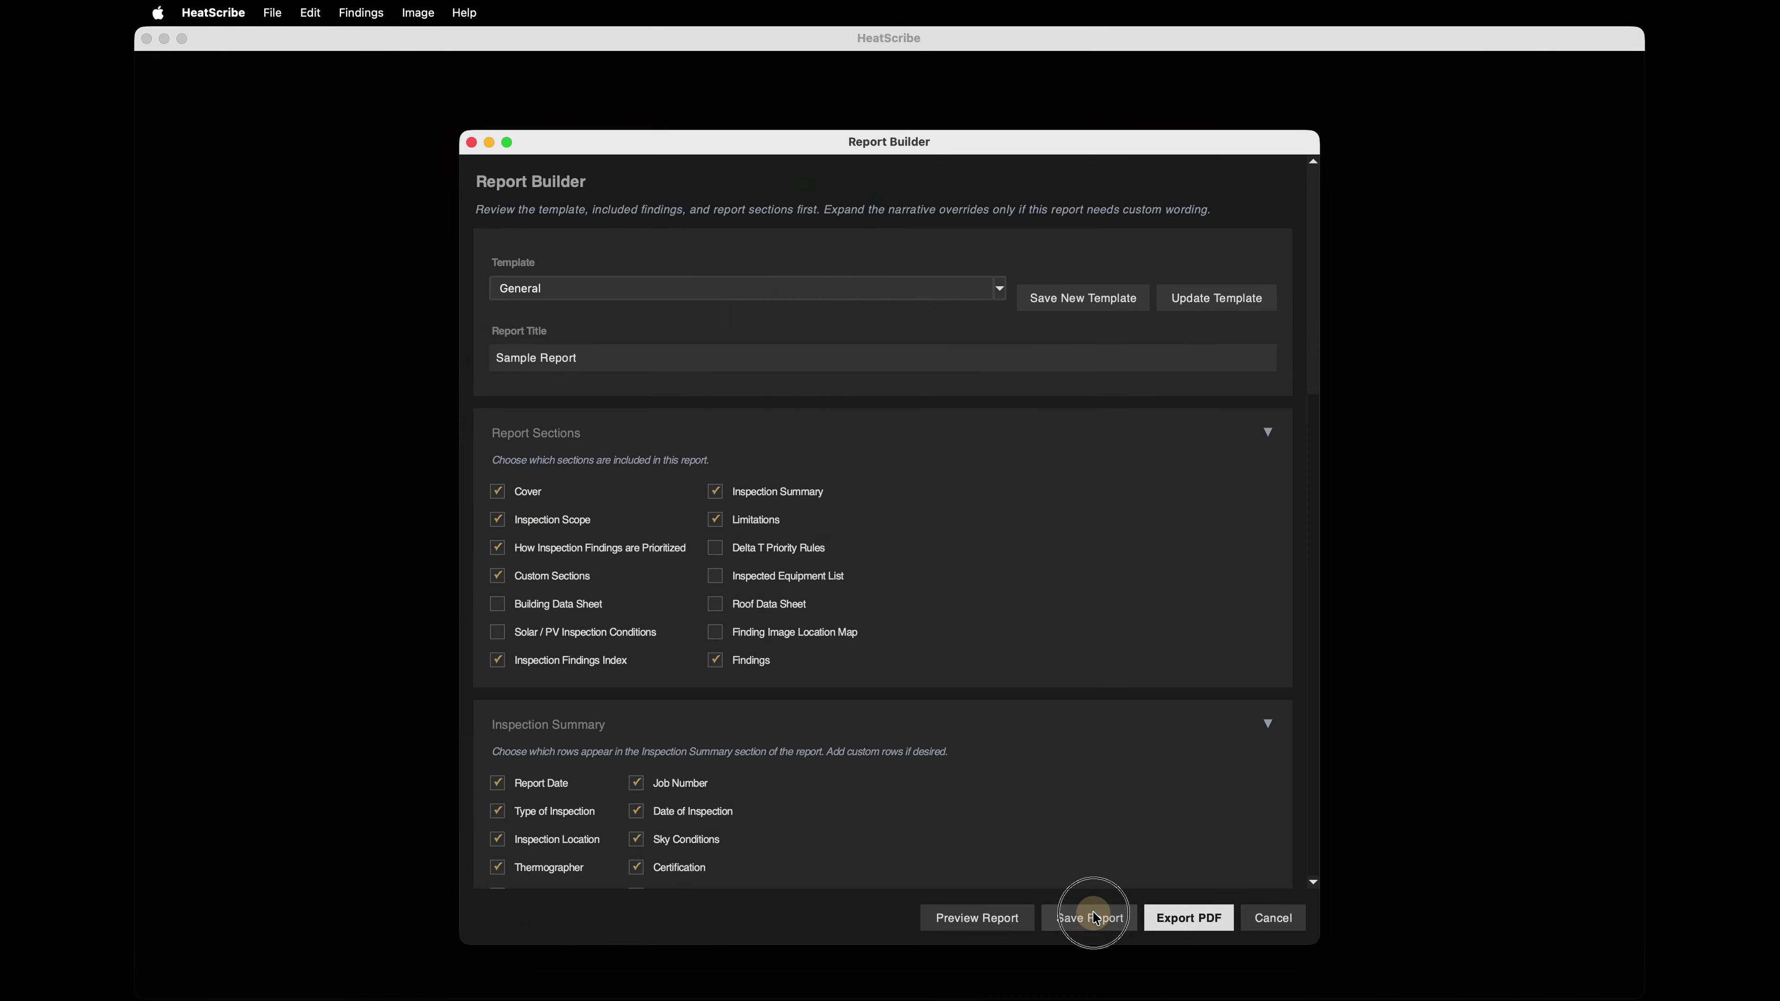
pyautogui.click(1135, 957)
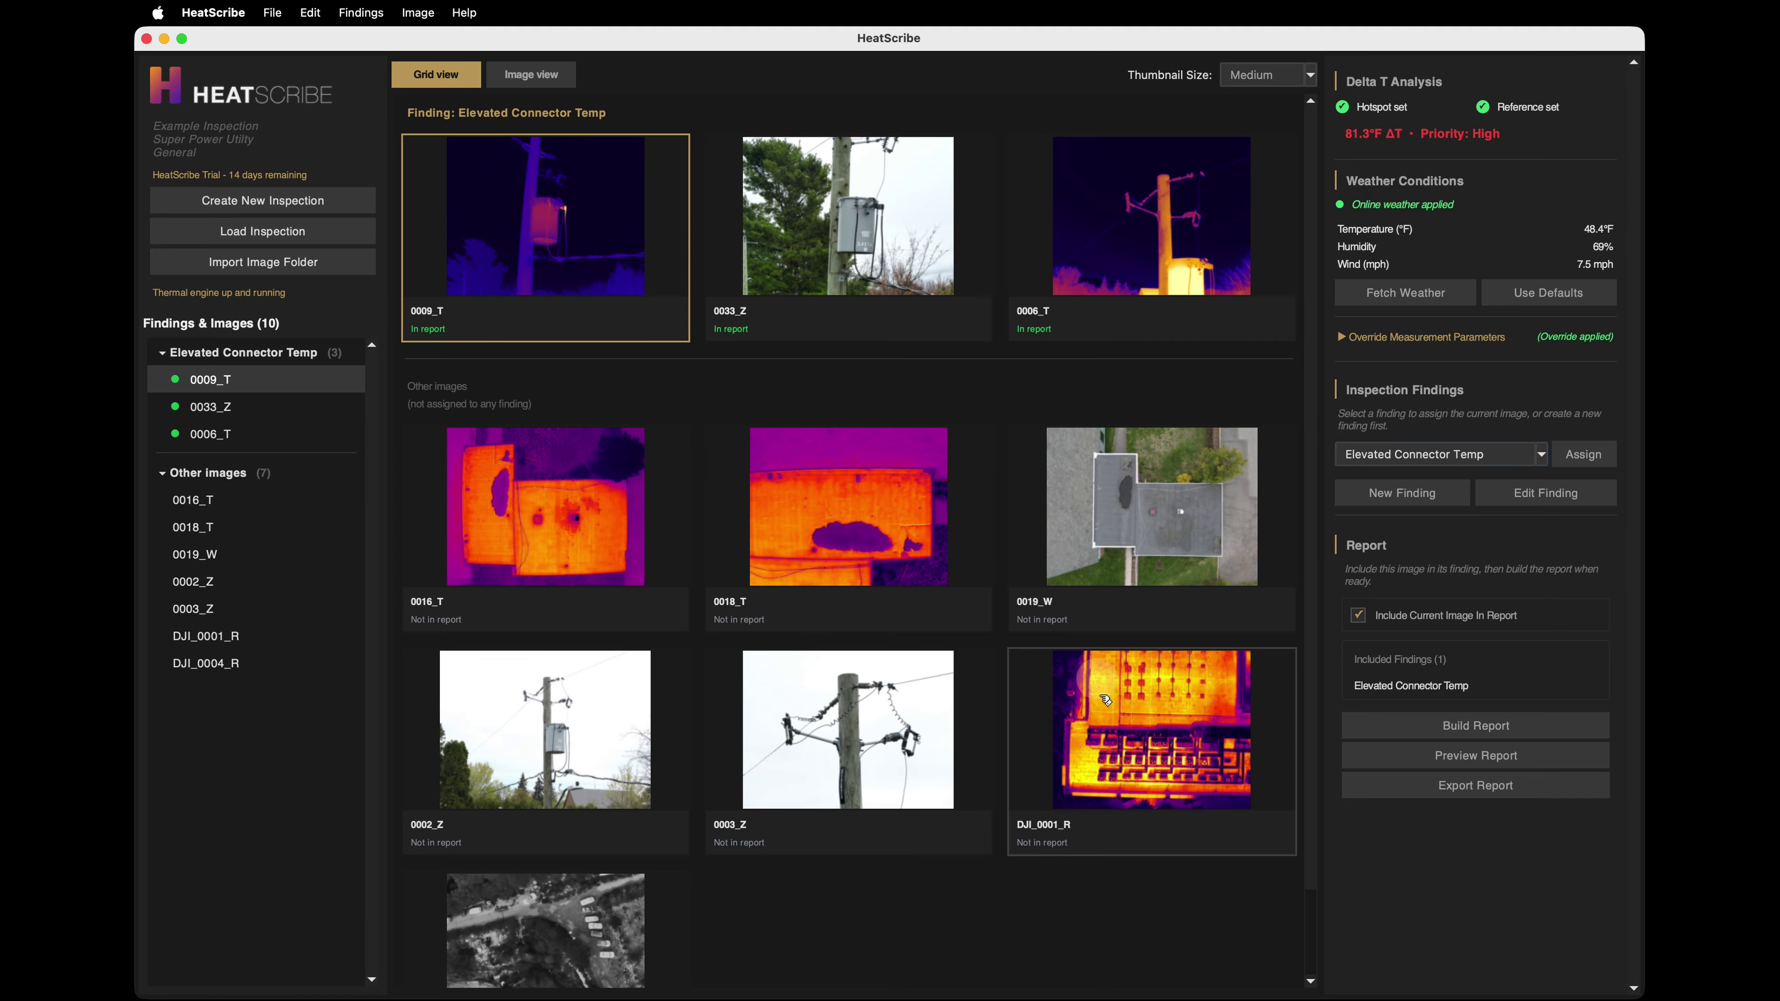
pyautogui.click(1499, 725)
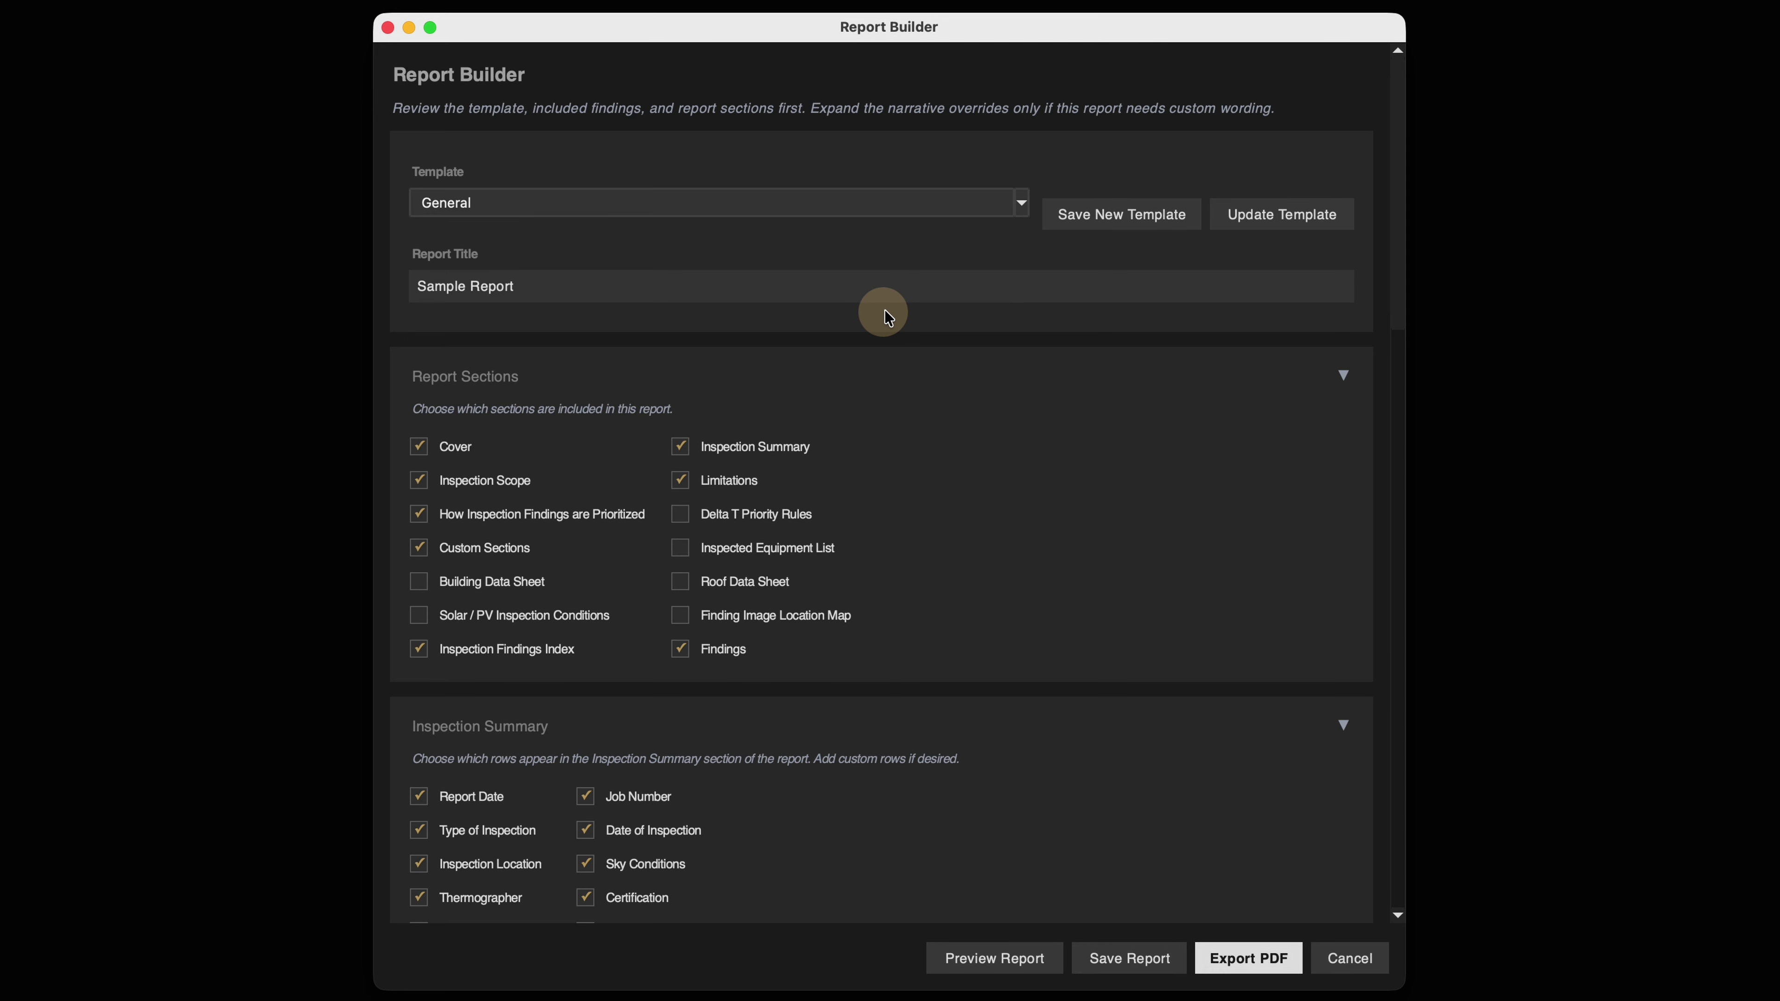
# Add a custom inspection summary row labelled "Custom summary line" with the value 1234.
pyautogui.scroll(-5, 1238, 419)
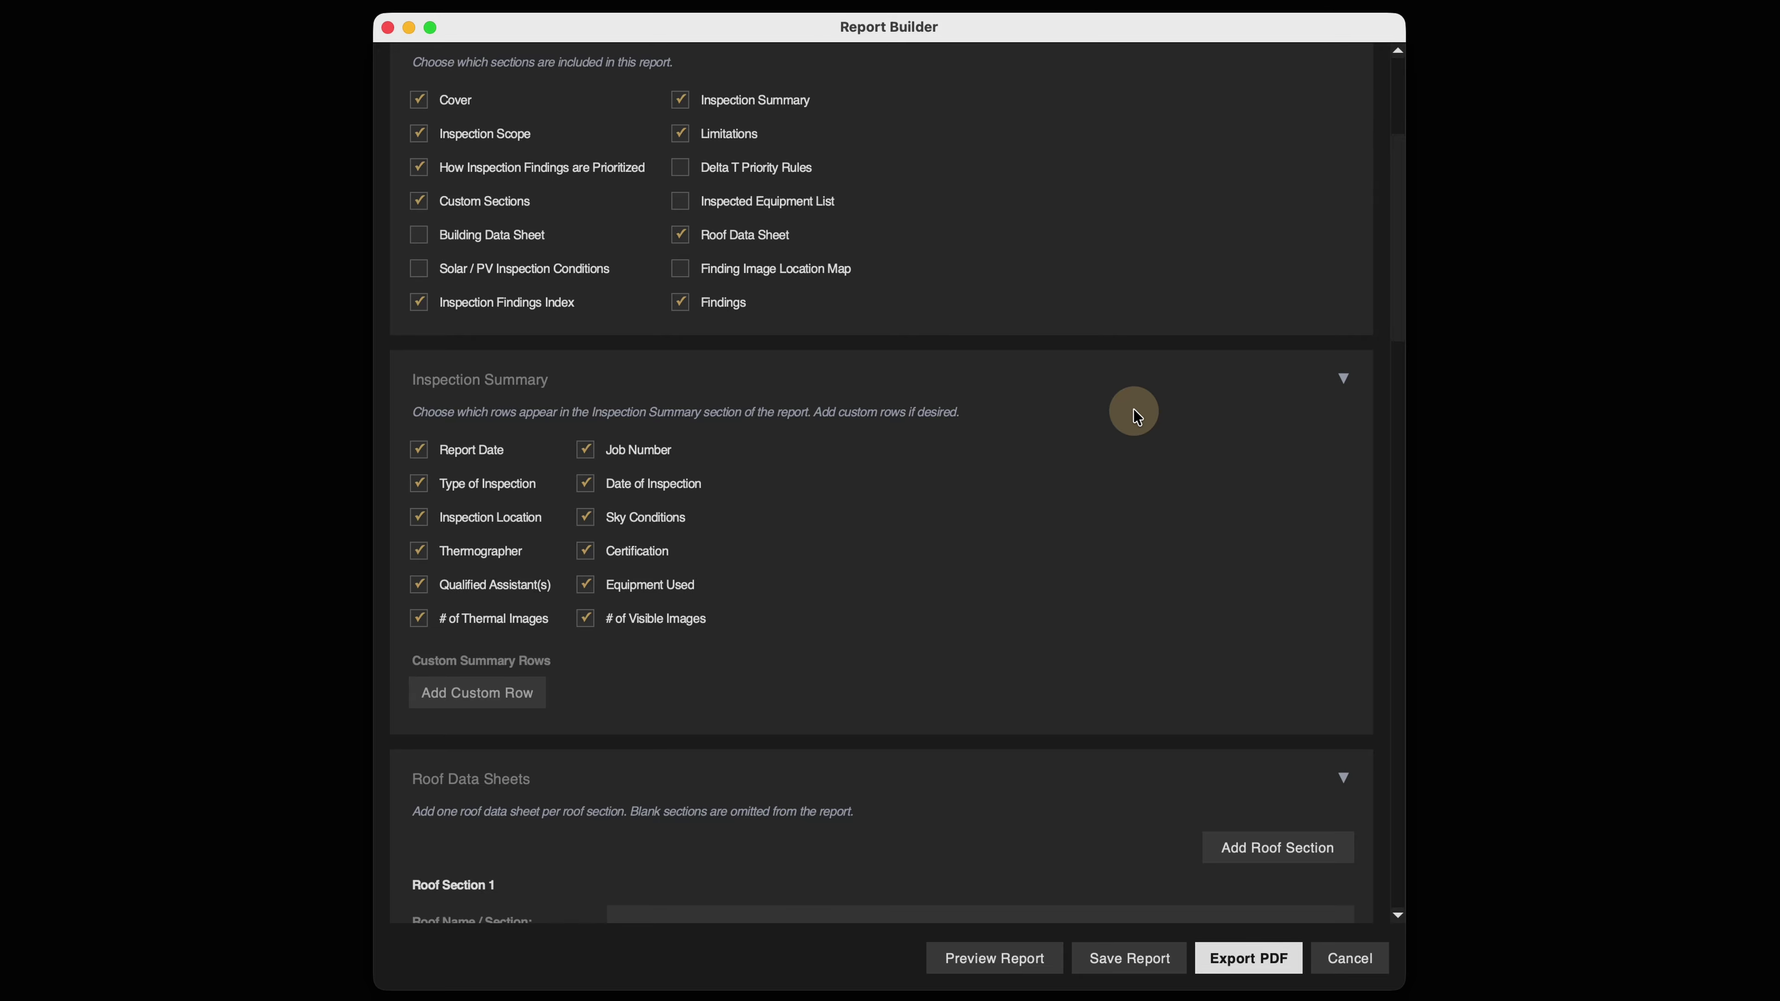
pyautogui.click(484, 691)
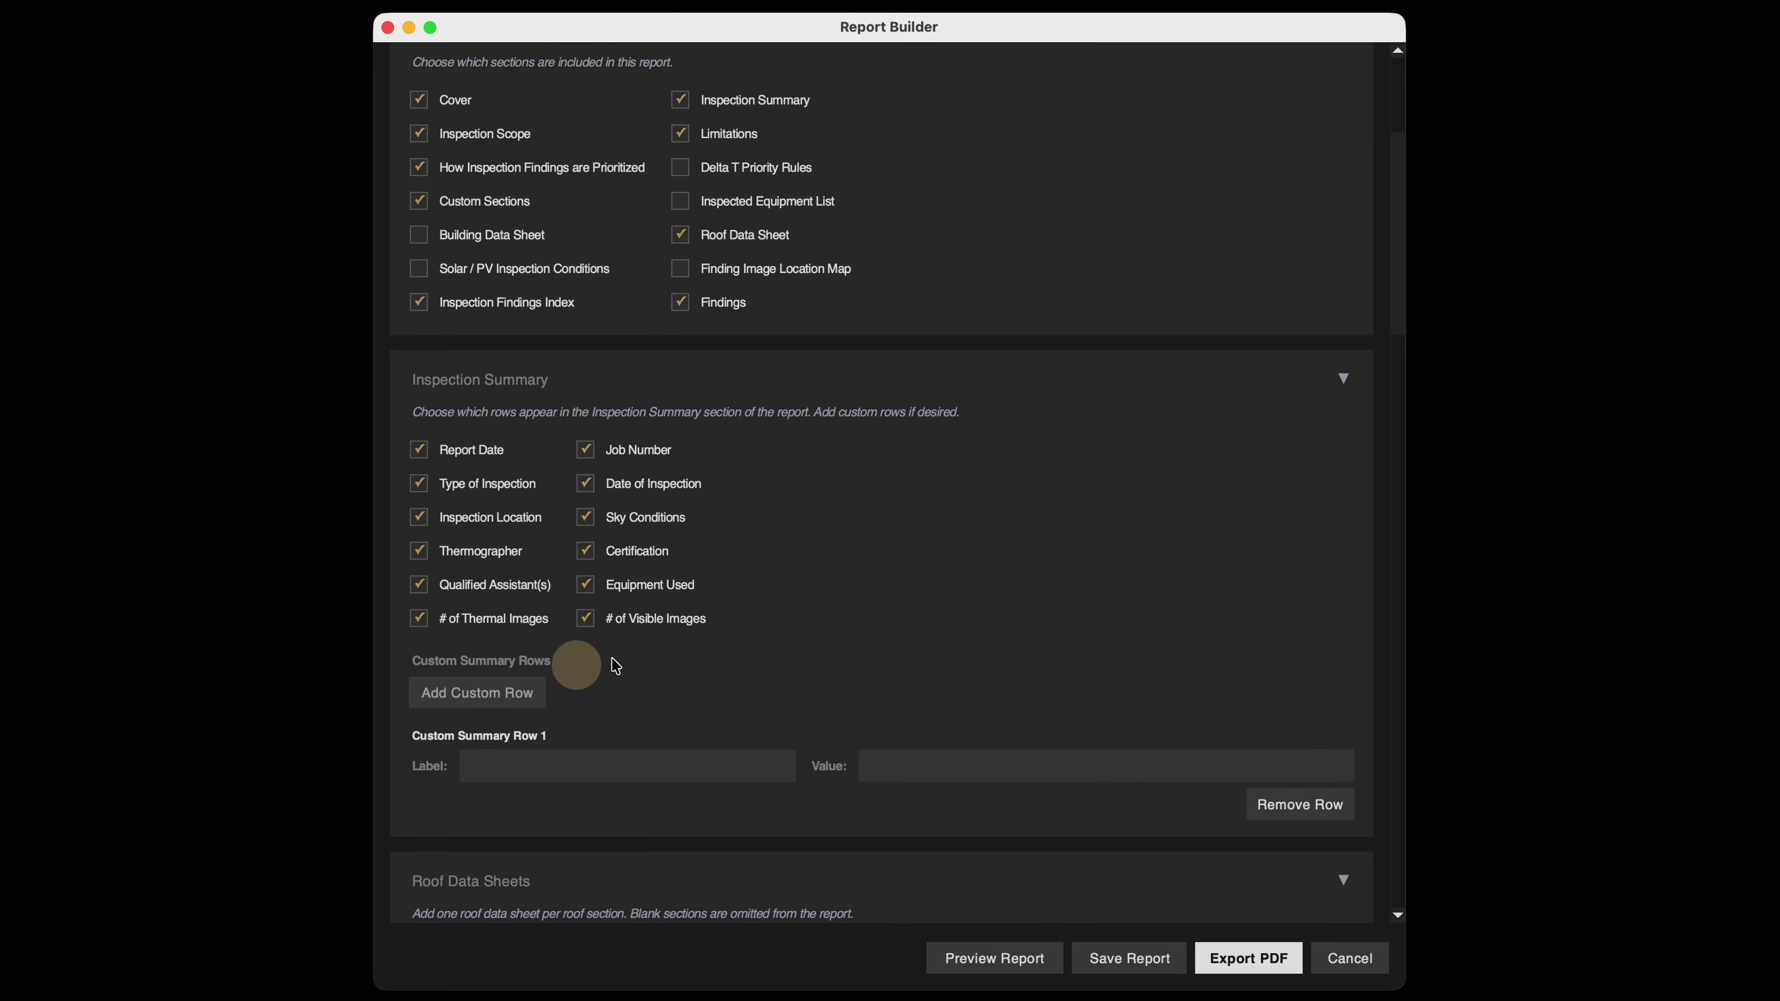
pyautogui.click(565, 768)
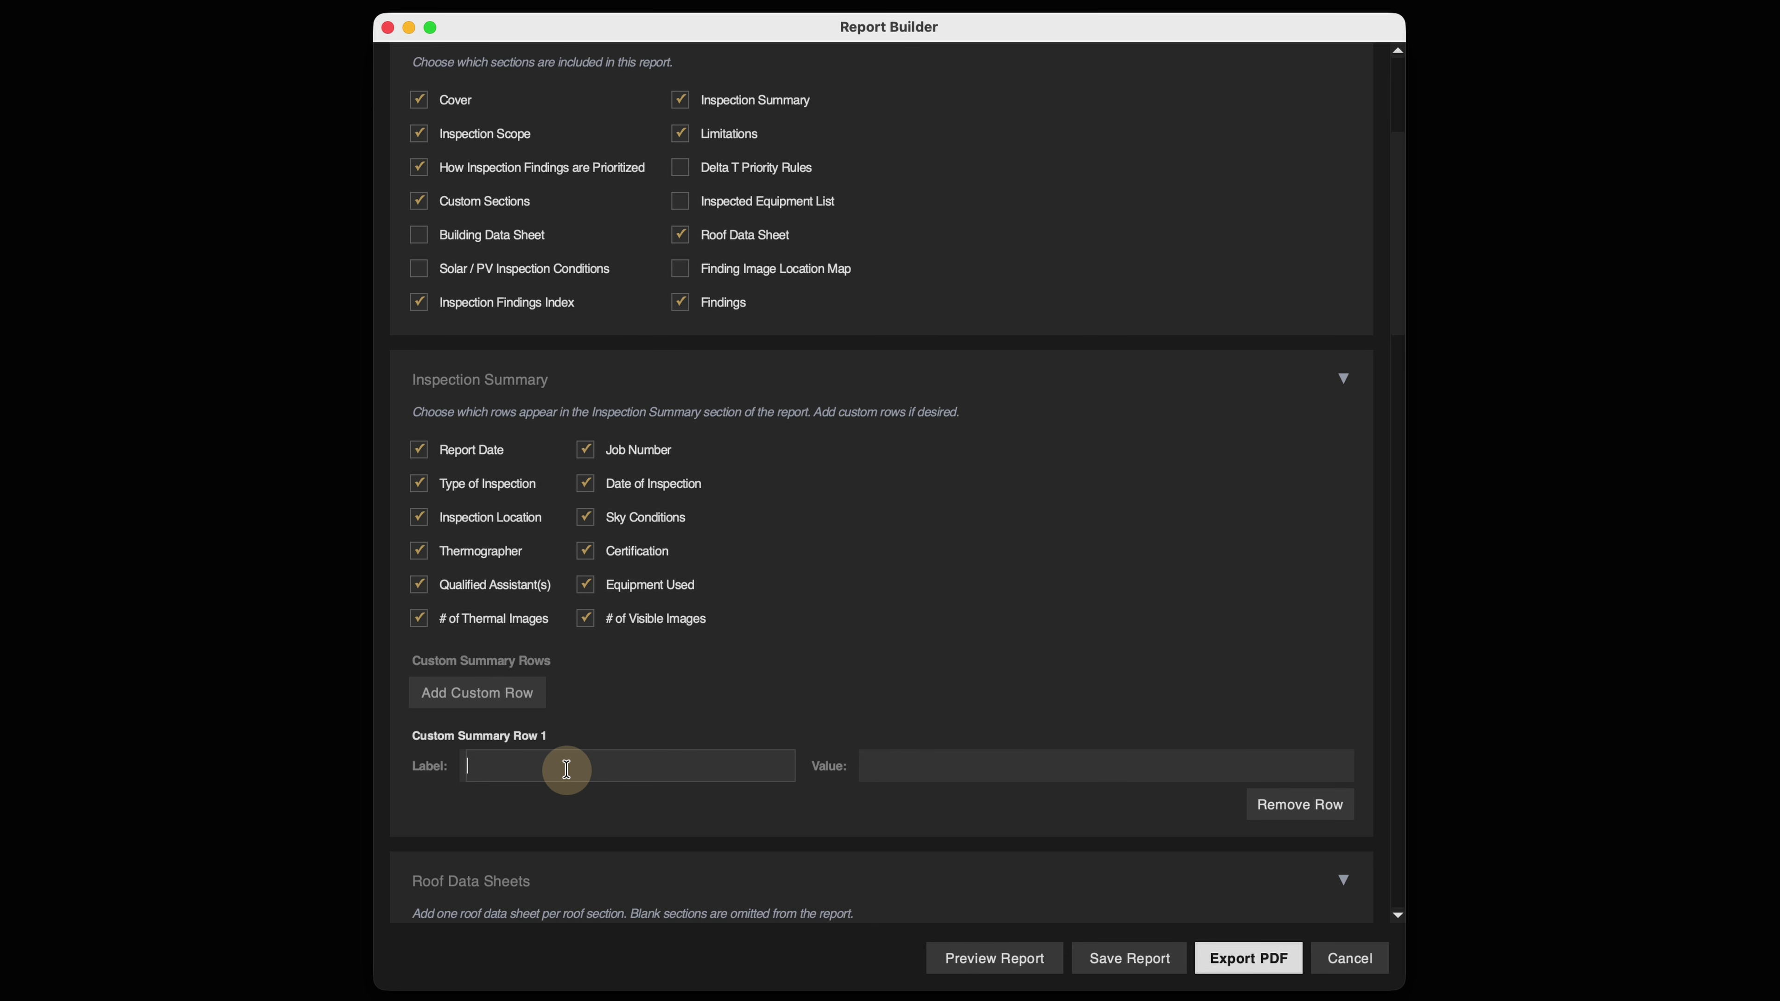
pyautogui.write('Custom summary line')
pyautogui.press('Tab')
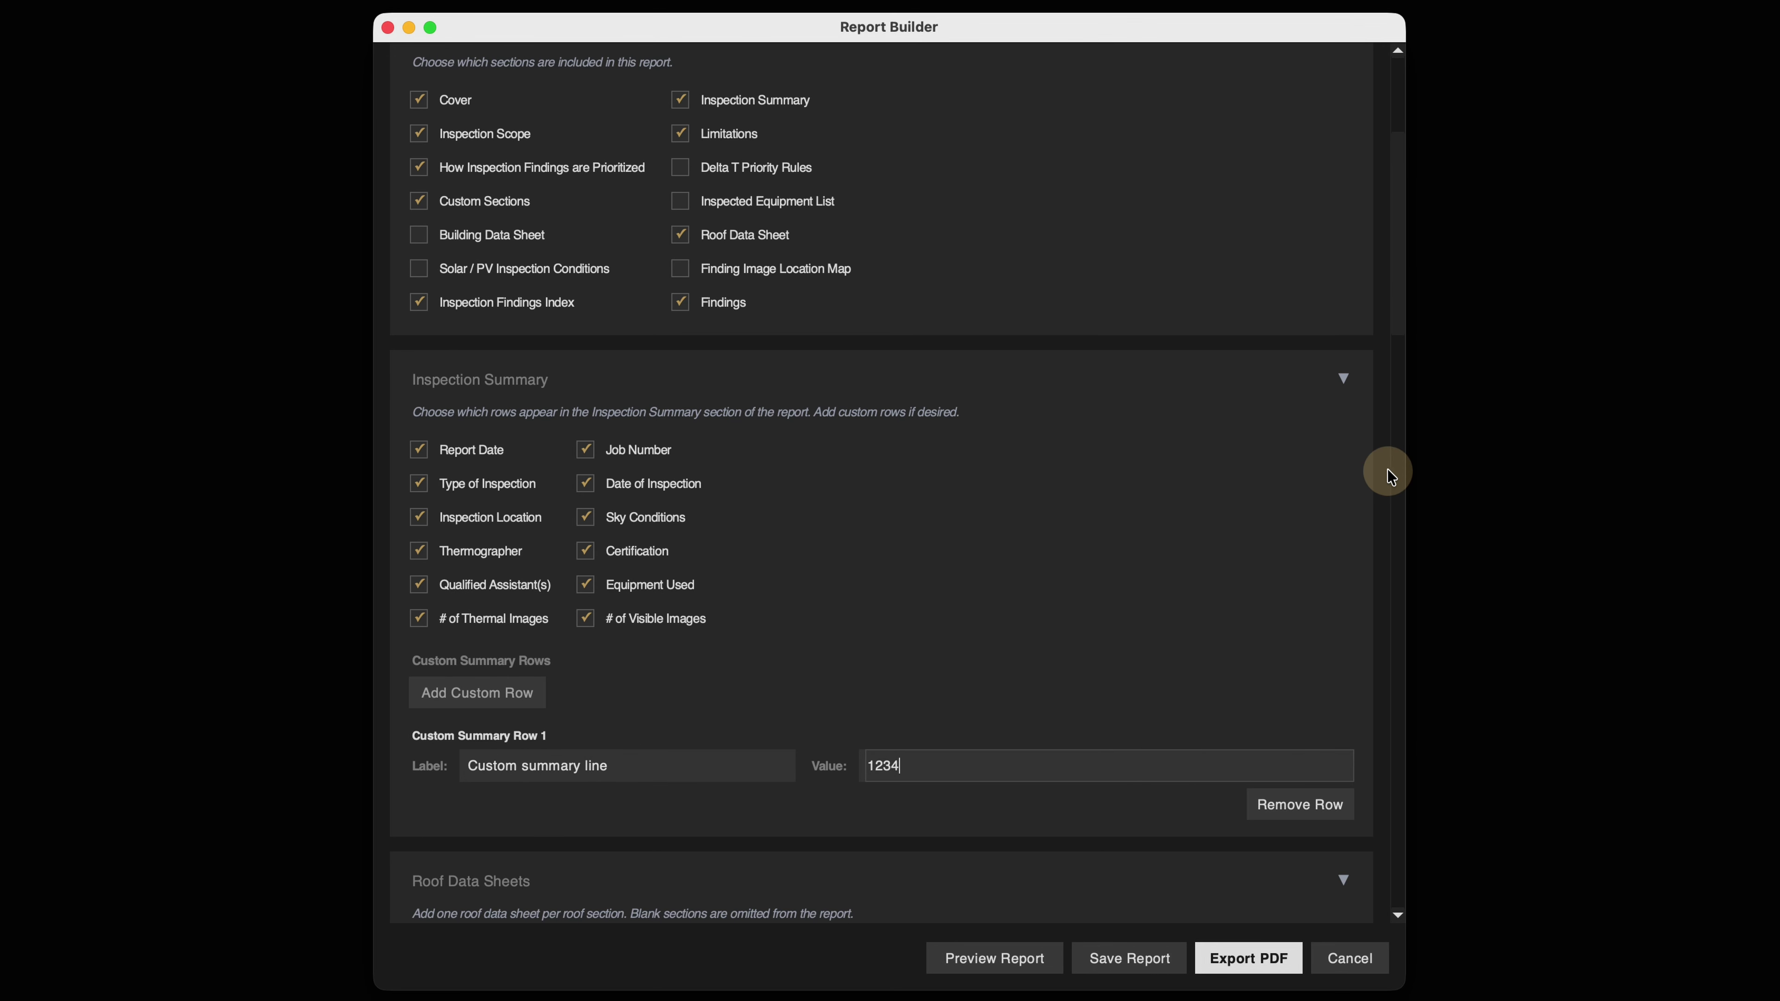
# Preview the report to check its cover and following pages, then return to the report builder.
pyautogui.click(981, 959)
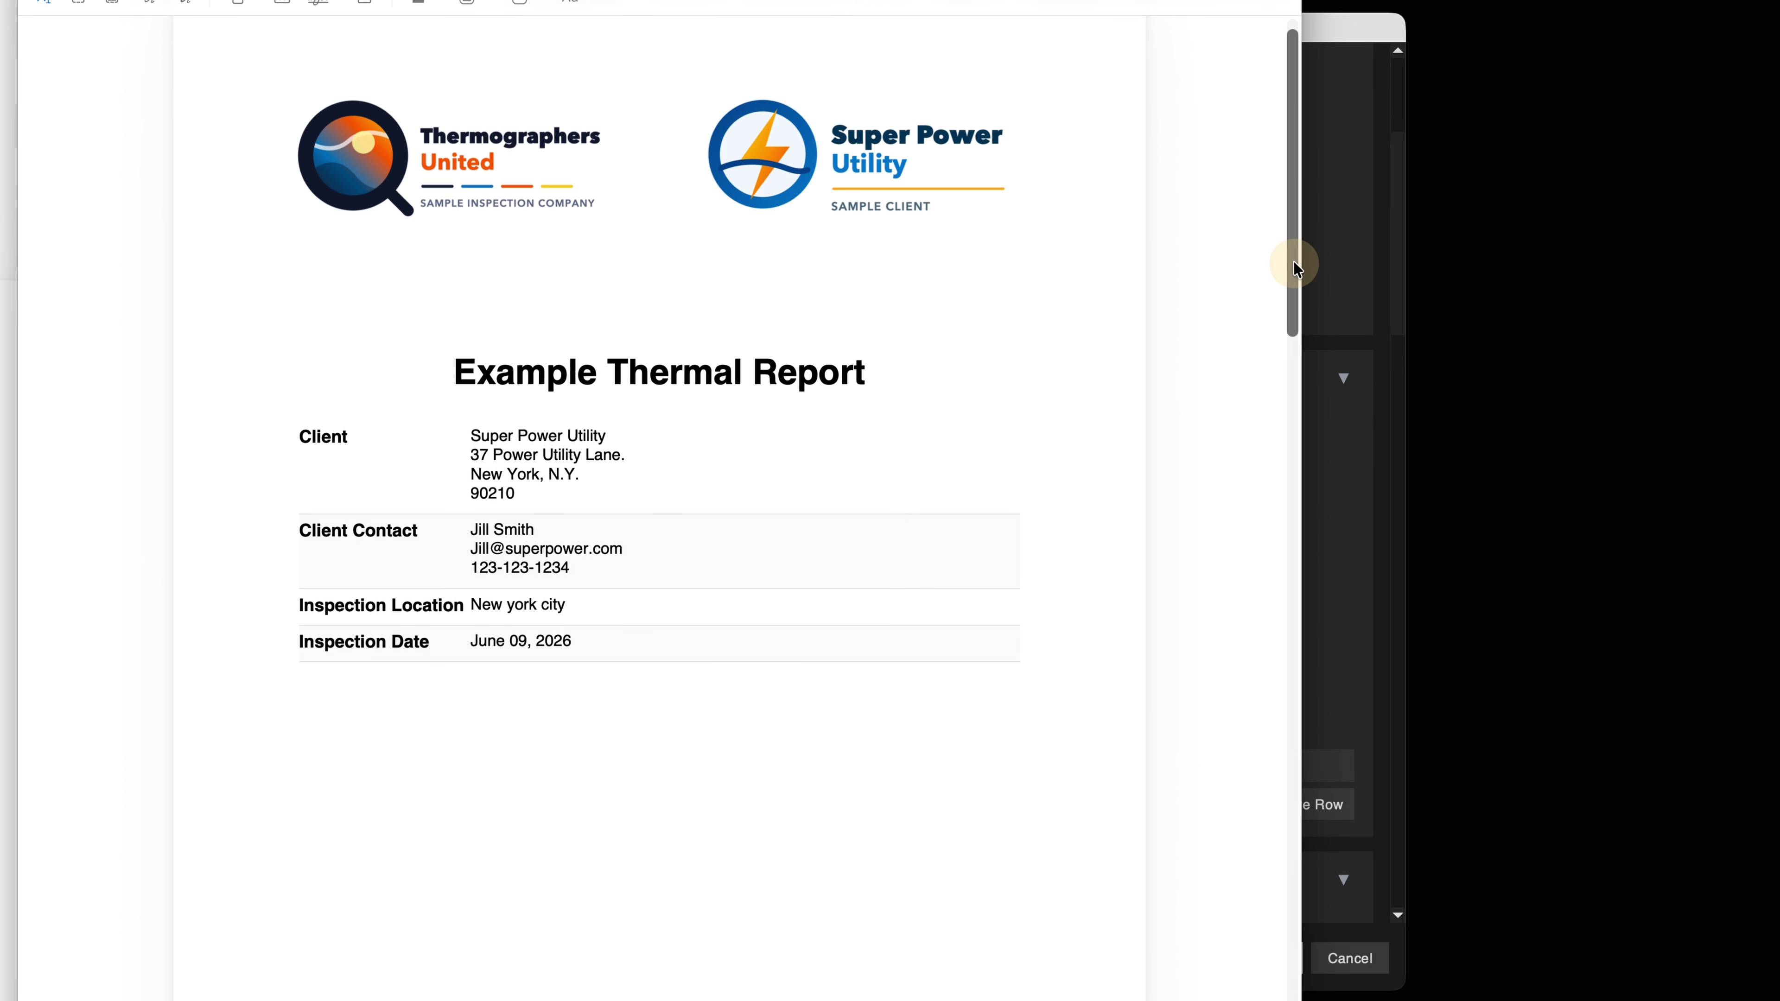
pyautogui.moveTo(1295, 268); pyautogui.dragTo(1264, 529)
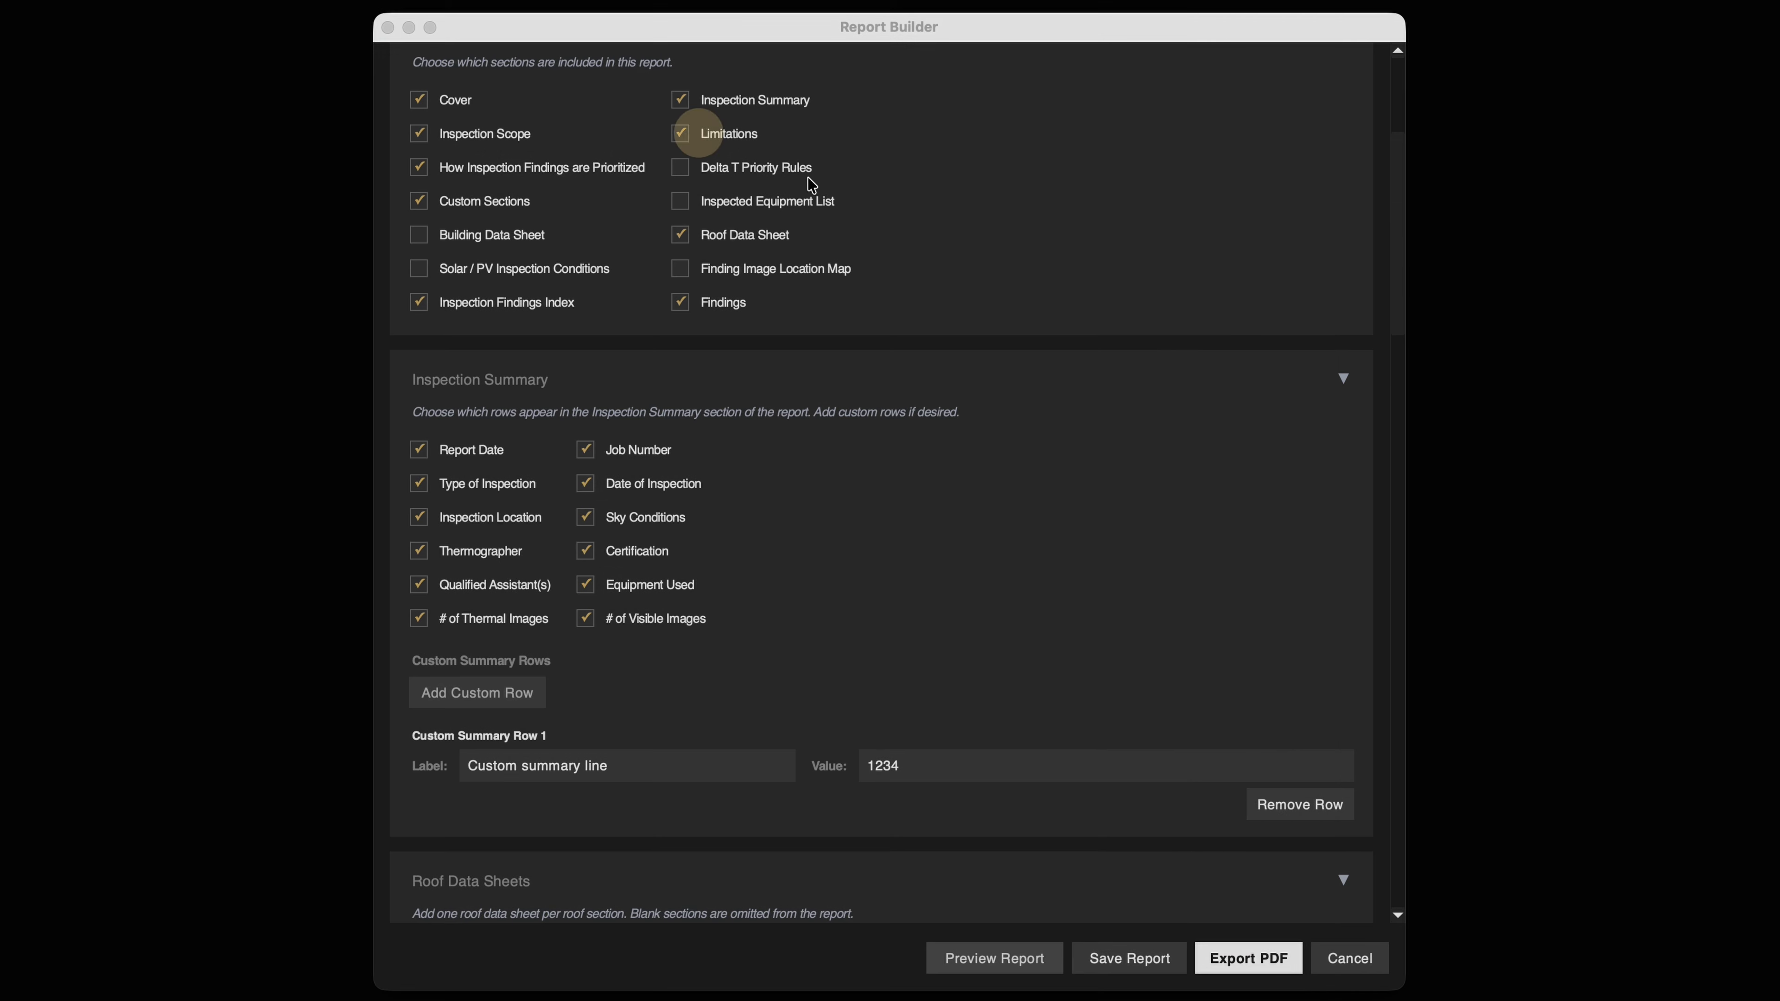
pyautogui.click(1041, 613)
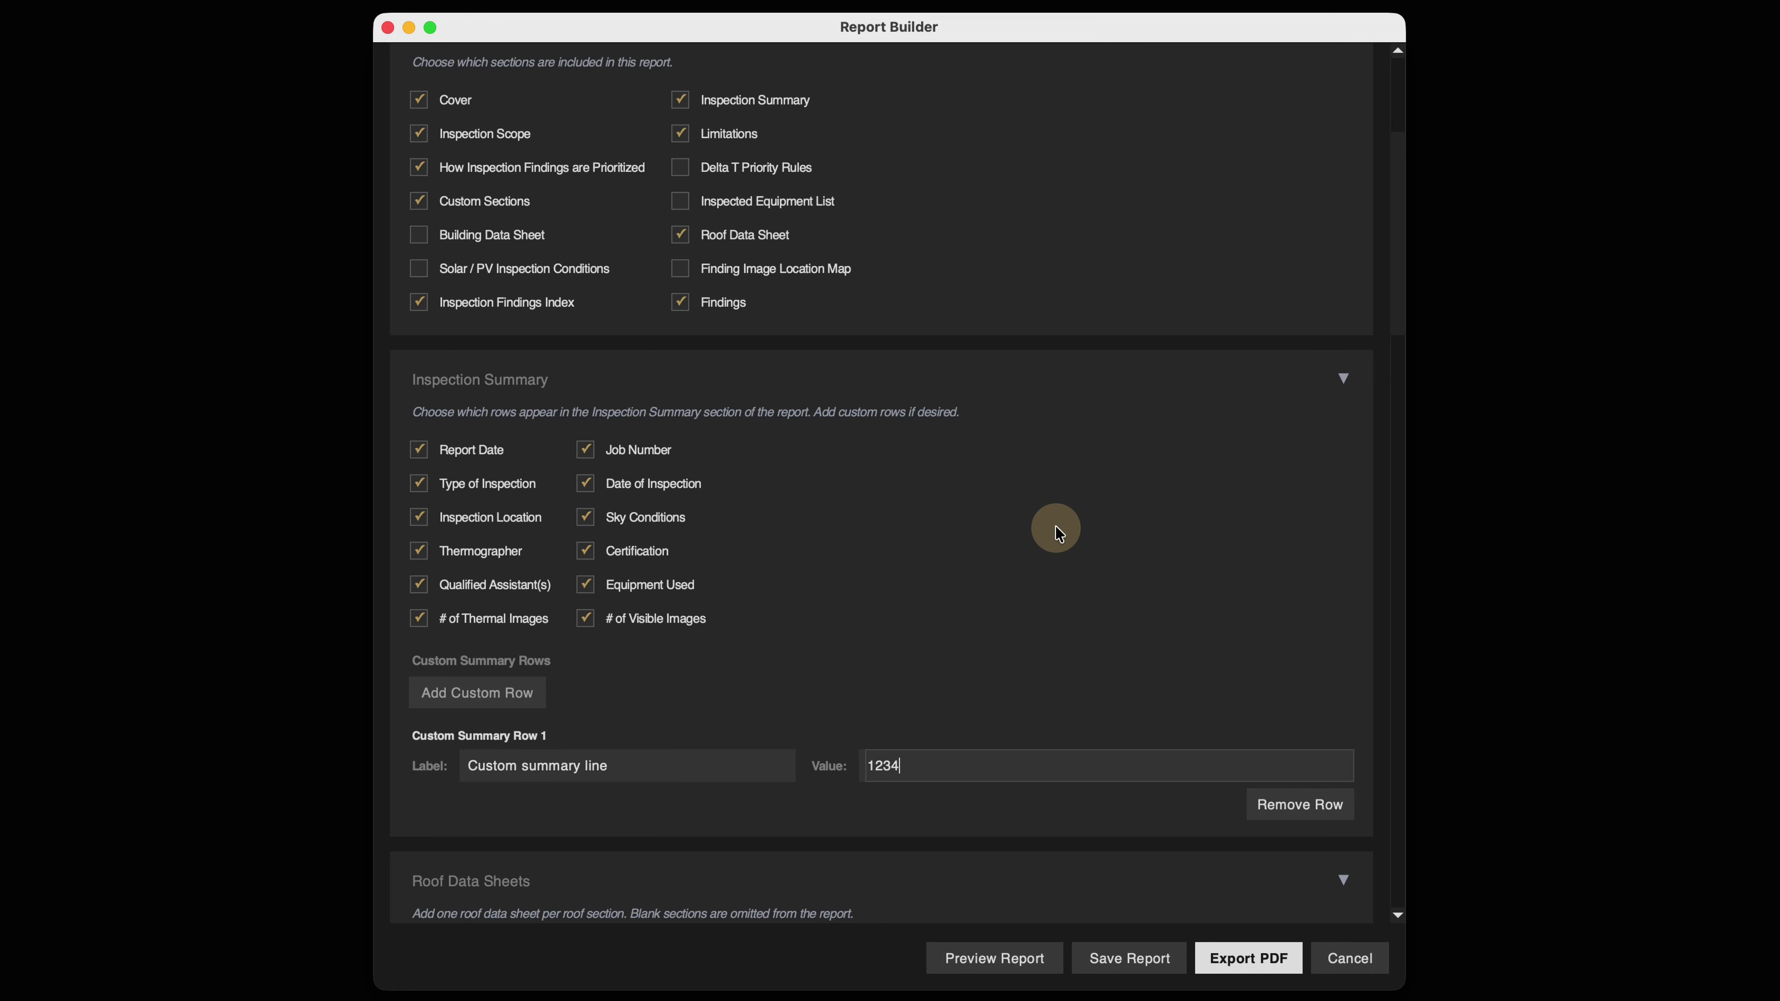
# Review the Roof Section 1 data sheet and add a blank custom field under its additional roof data.
pyautogui.scroll(-6, 1055, 527)
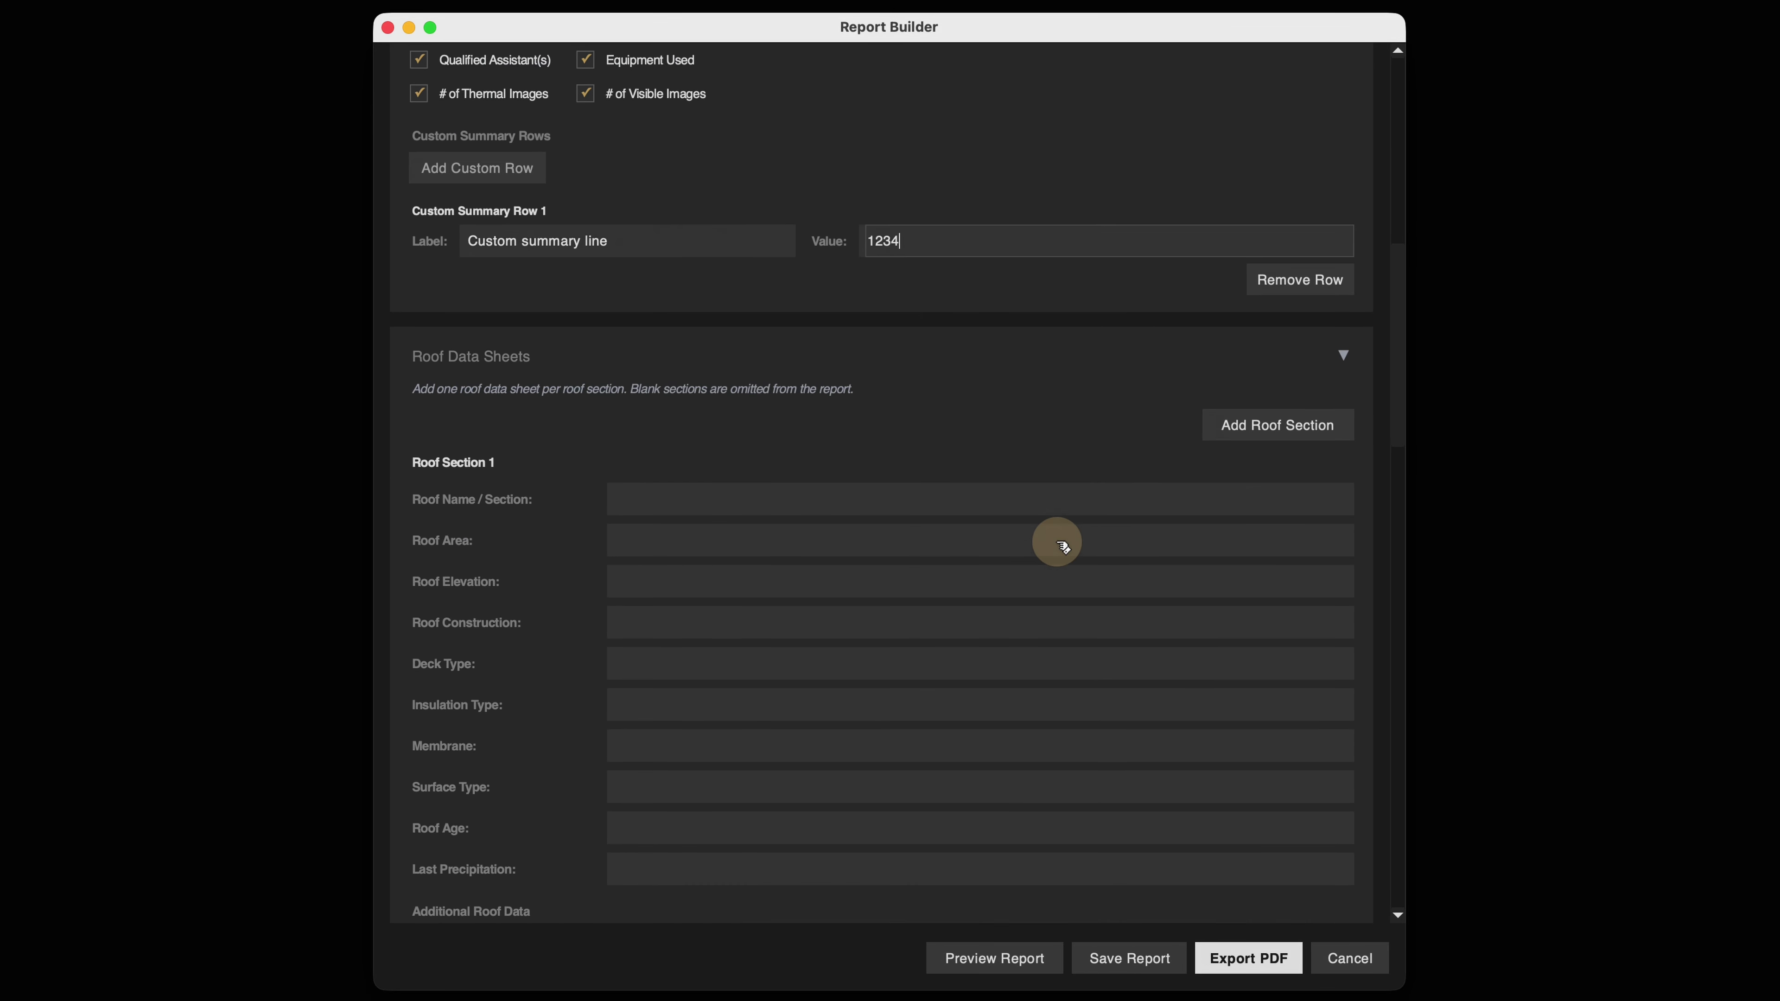
pyautogui.scroll(-4, 1056, 542)
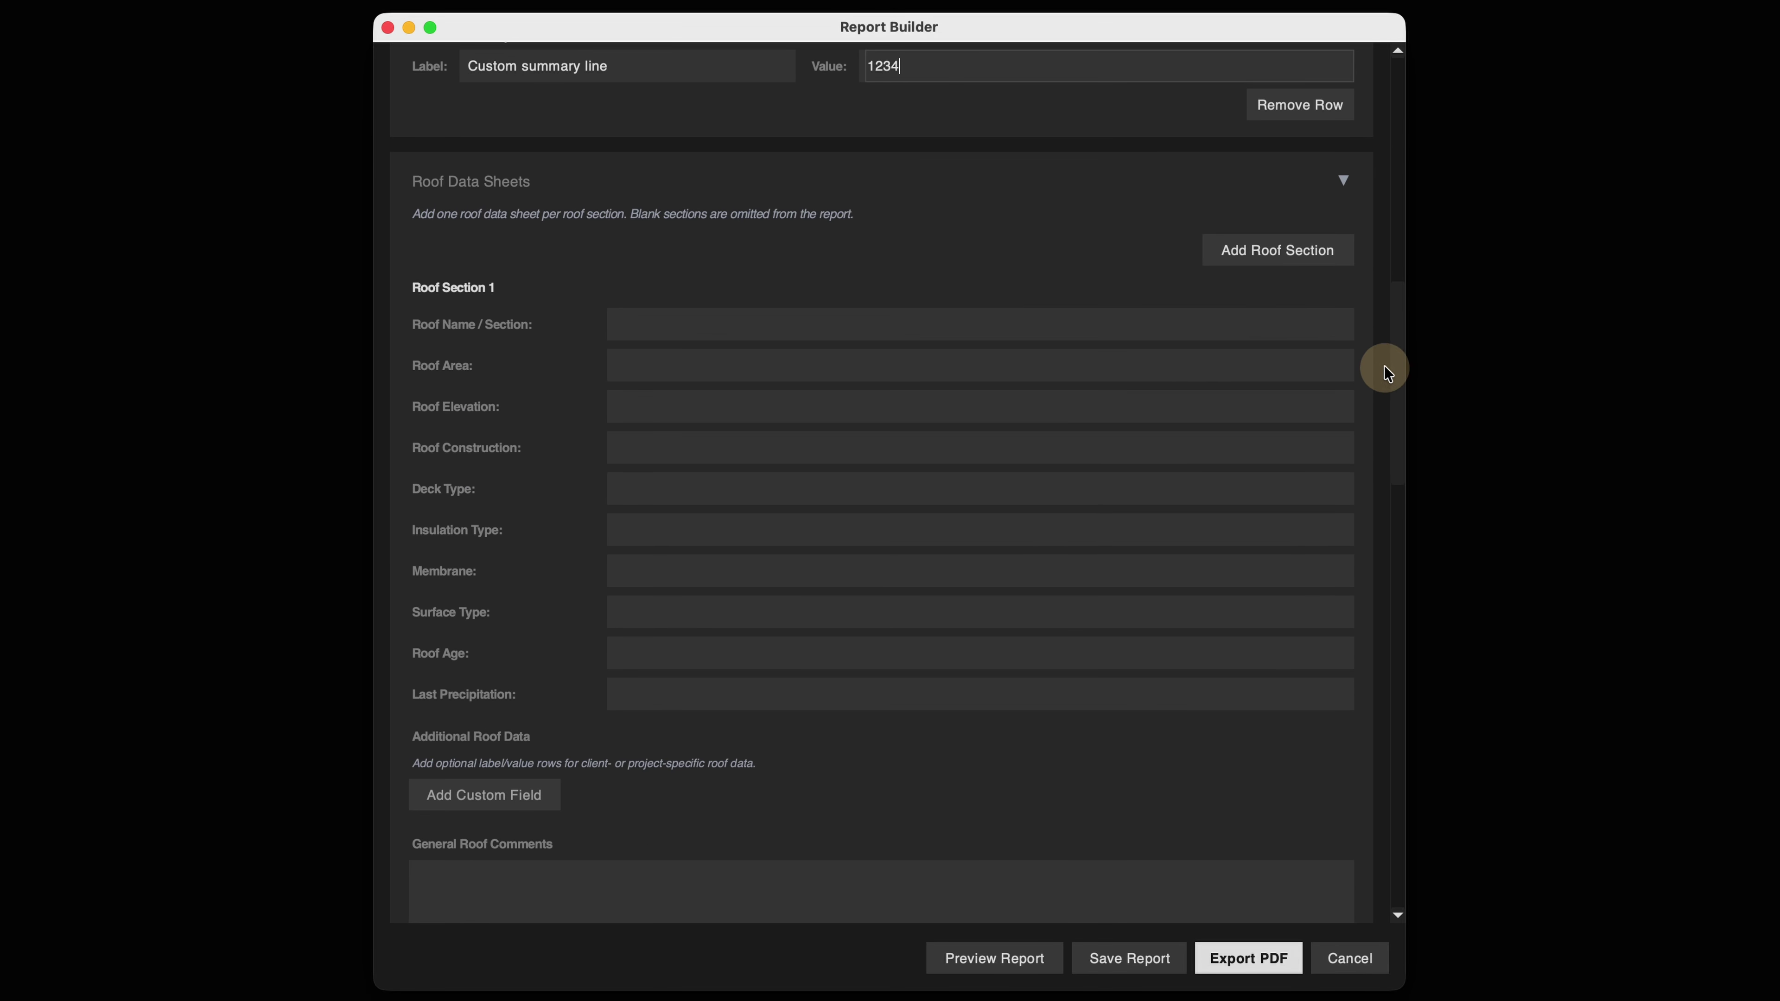
pyautogui.moveTo(1397, 368); pyautogui.dragTo(1383, 175)
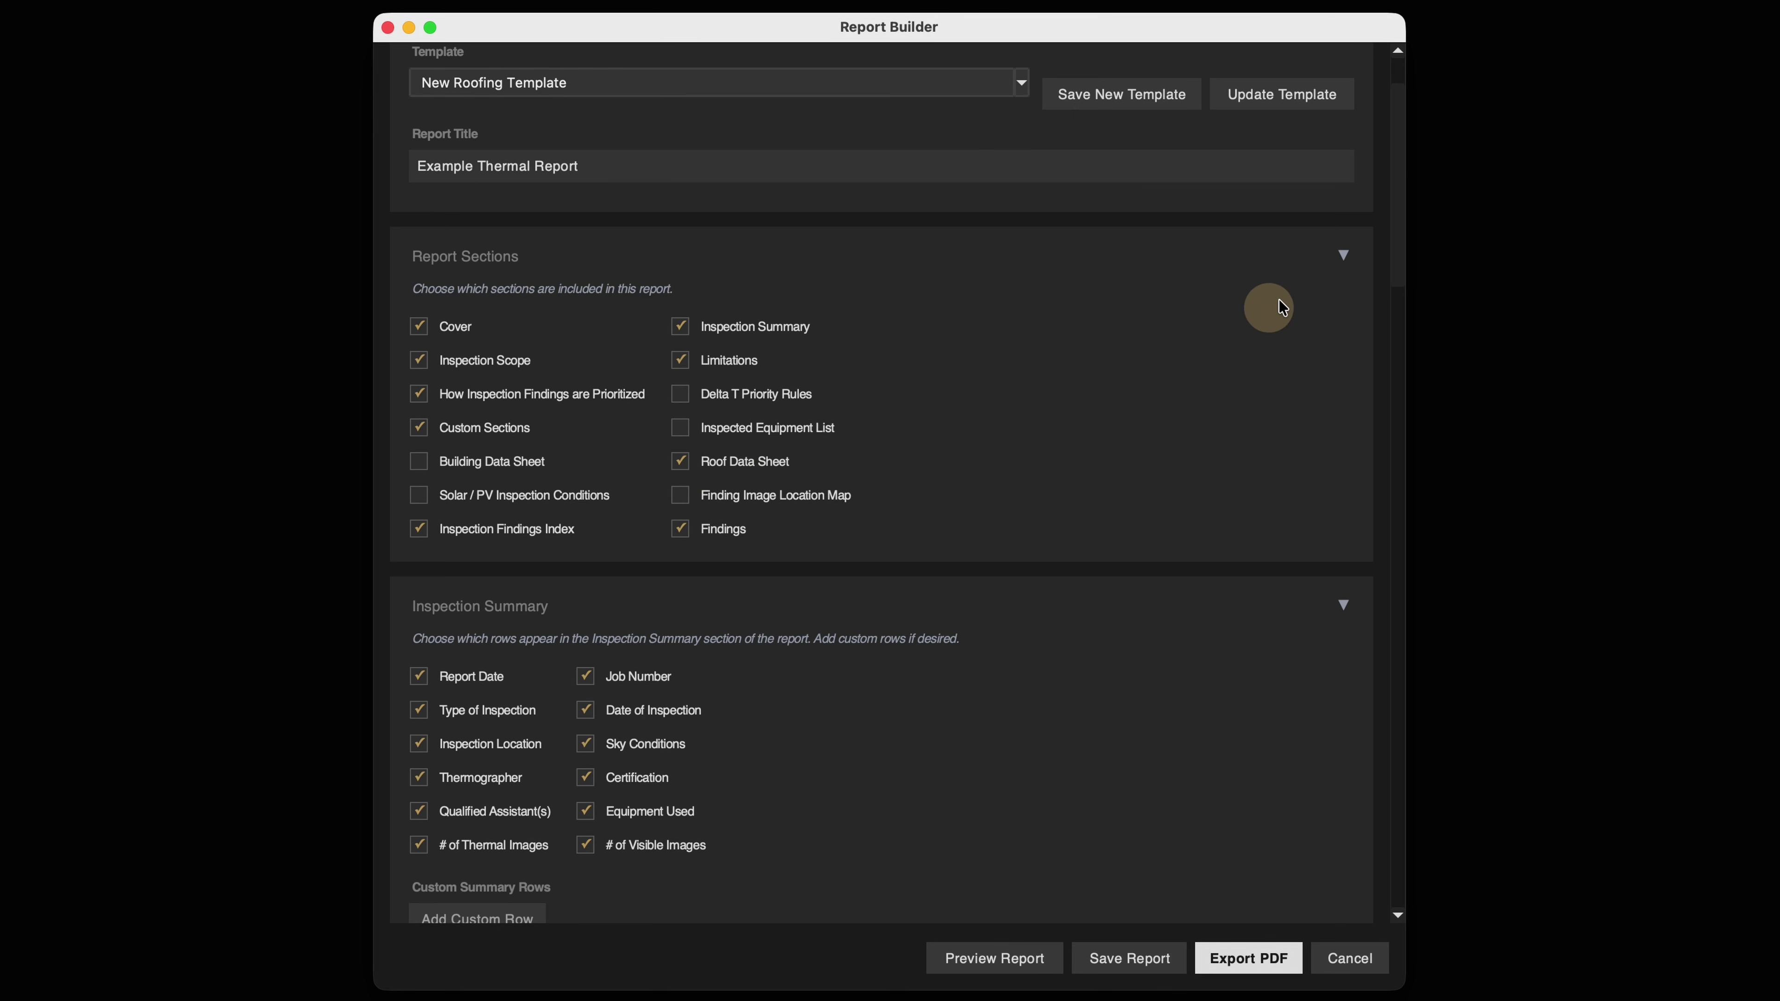
pyautogui.moveTo(1399, 237); pyautogui.dragTo(1371, 436)
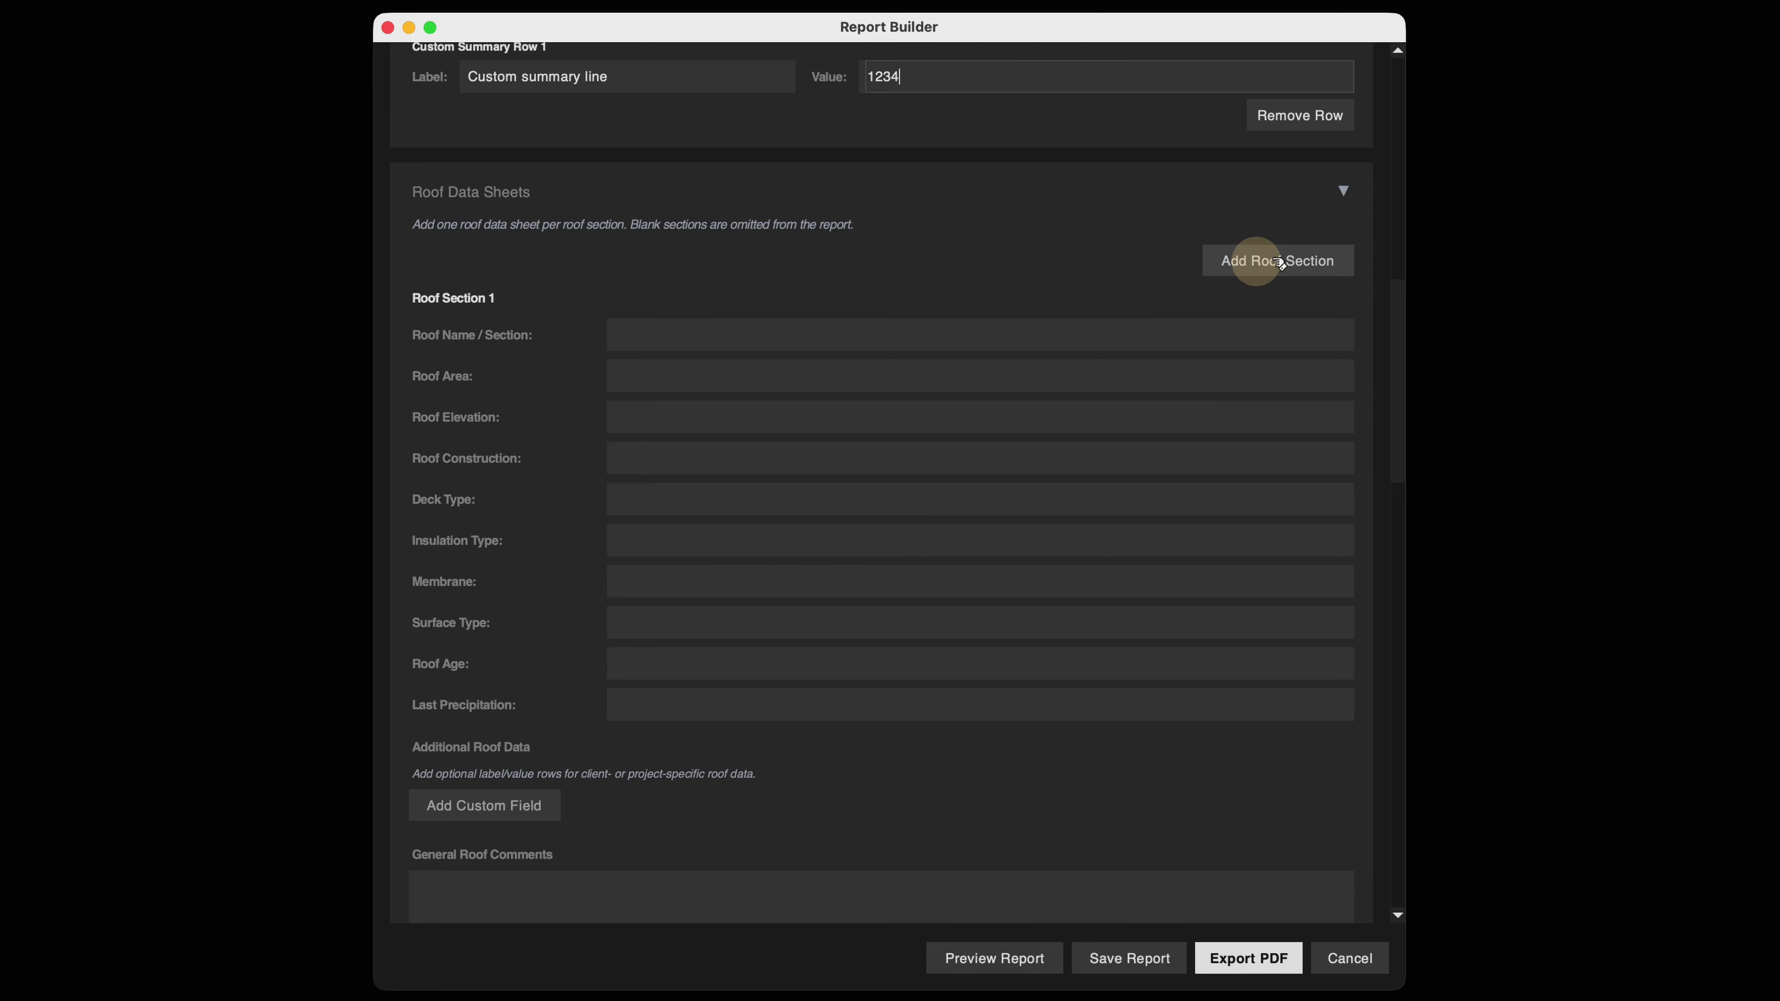
pyautogui.scroll(-3, 904, 329)
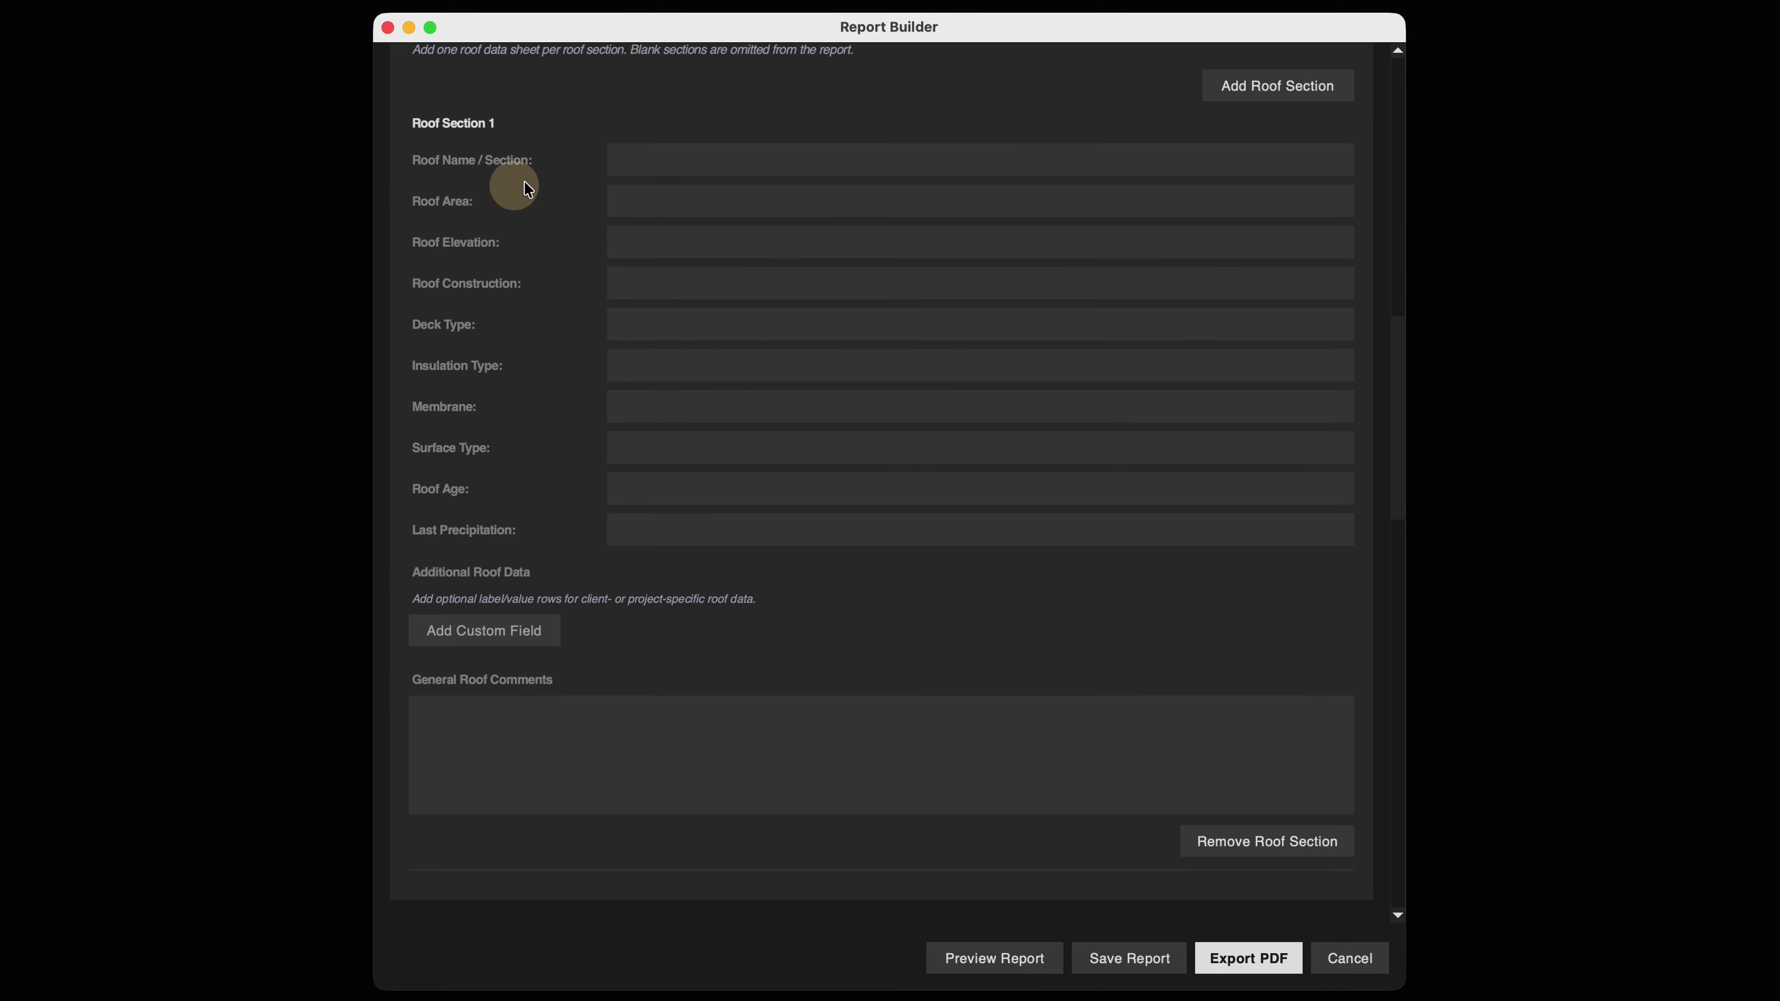
pyautogui.scroll(-2, 814, 572)
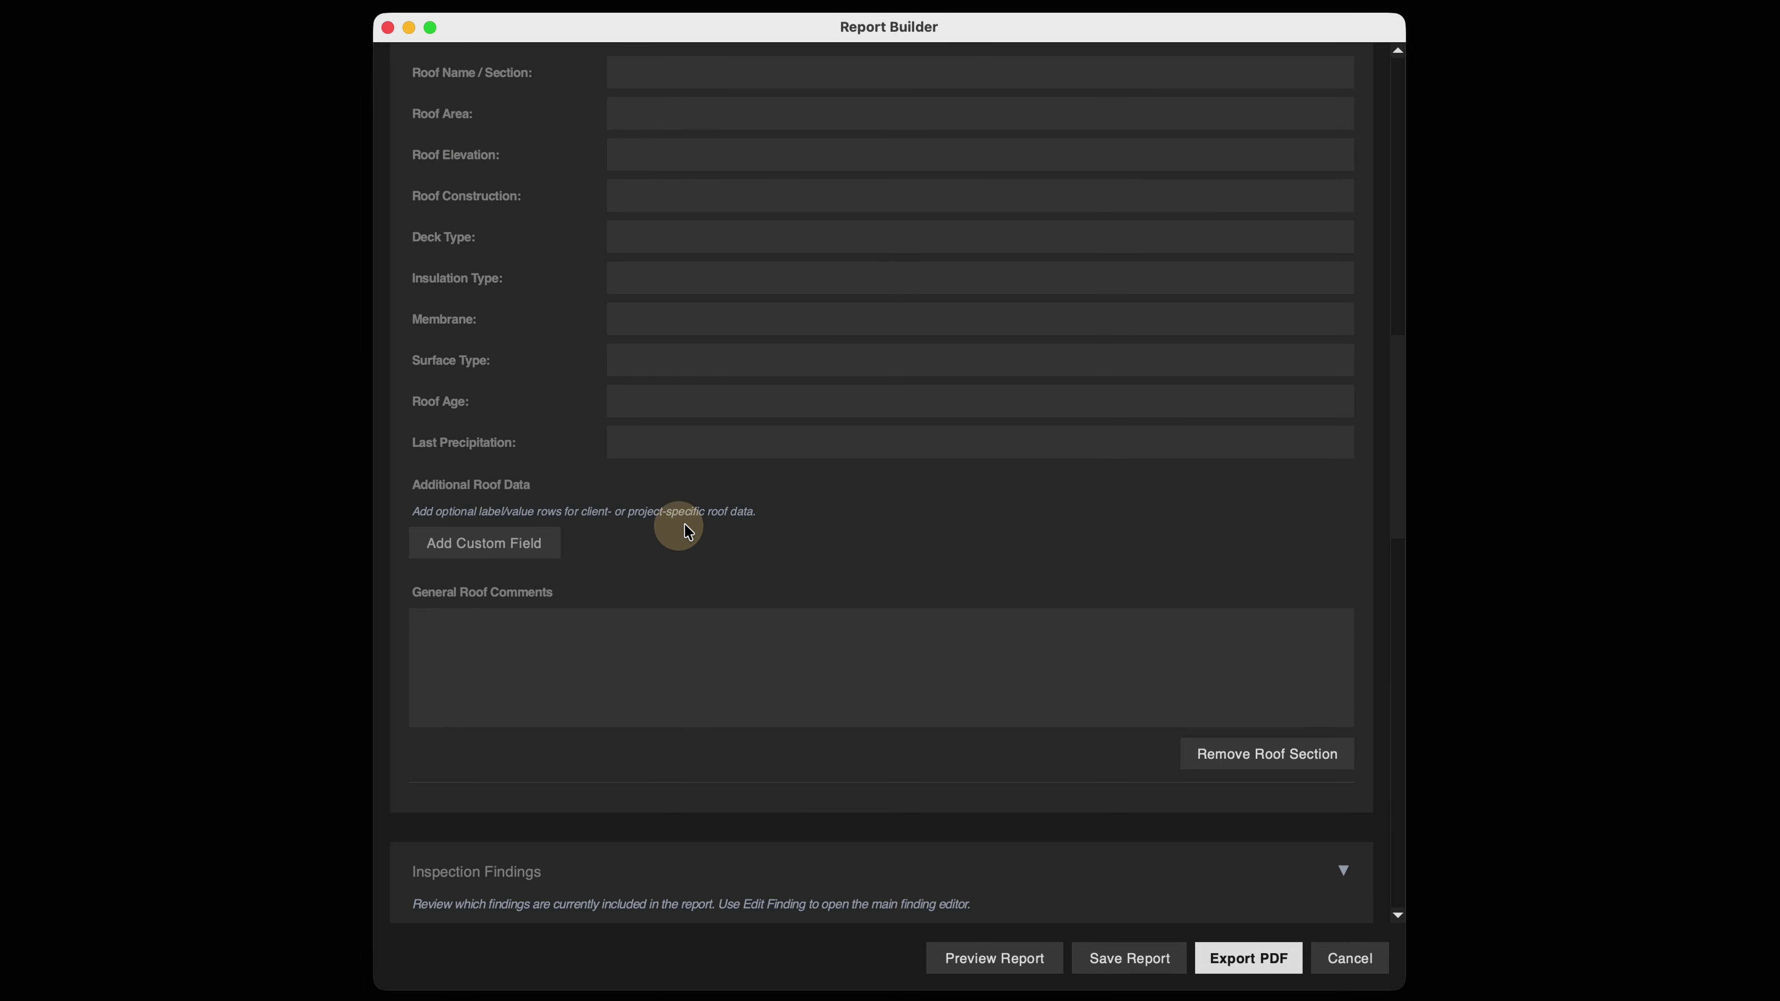
pyautogui.click(506, 546)
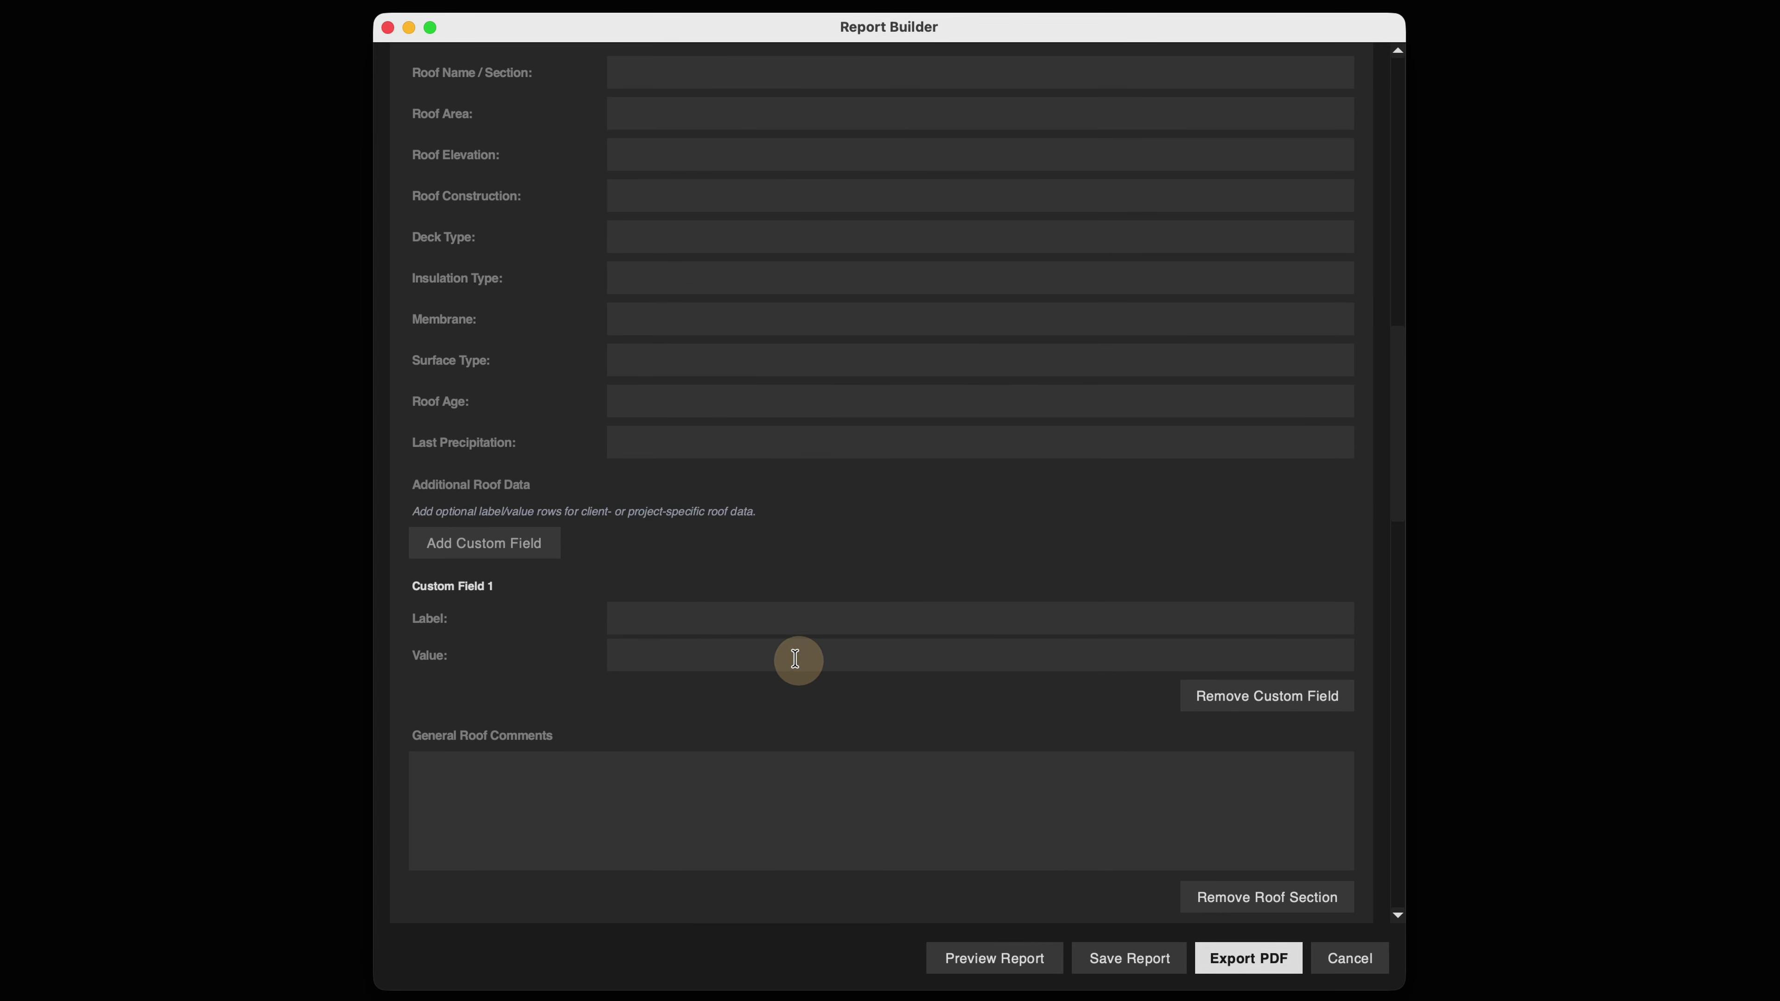
# Open the included Elevated Connector Temp finding from the report's inspection findings, review its details and leave without saving.
pyautogui.scroll(-5, 695, 476)
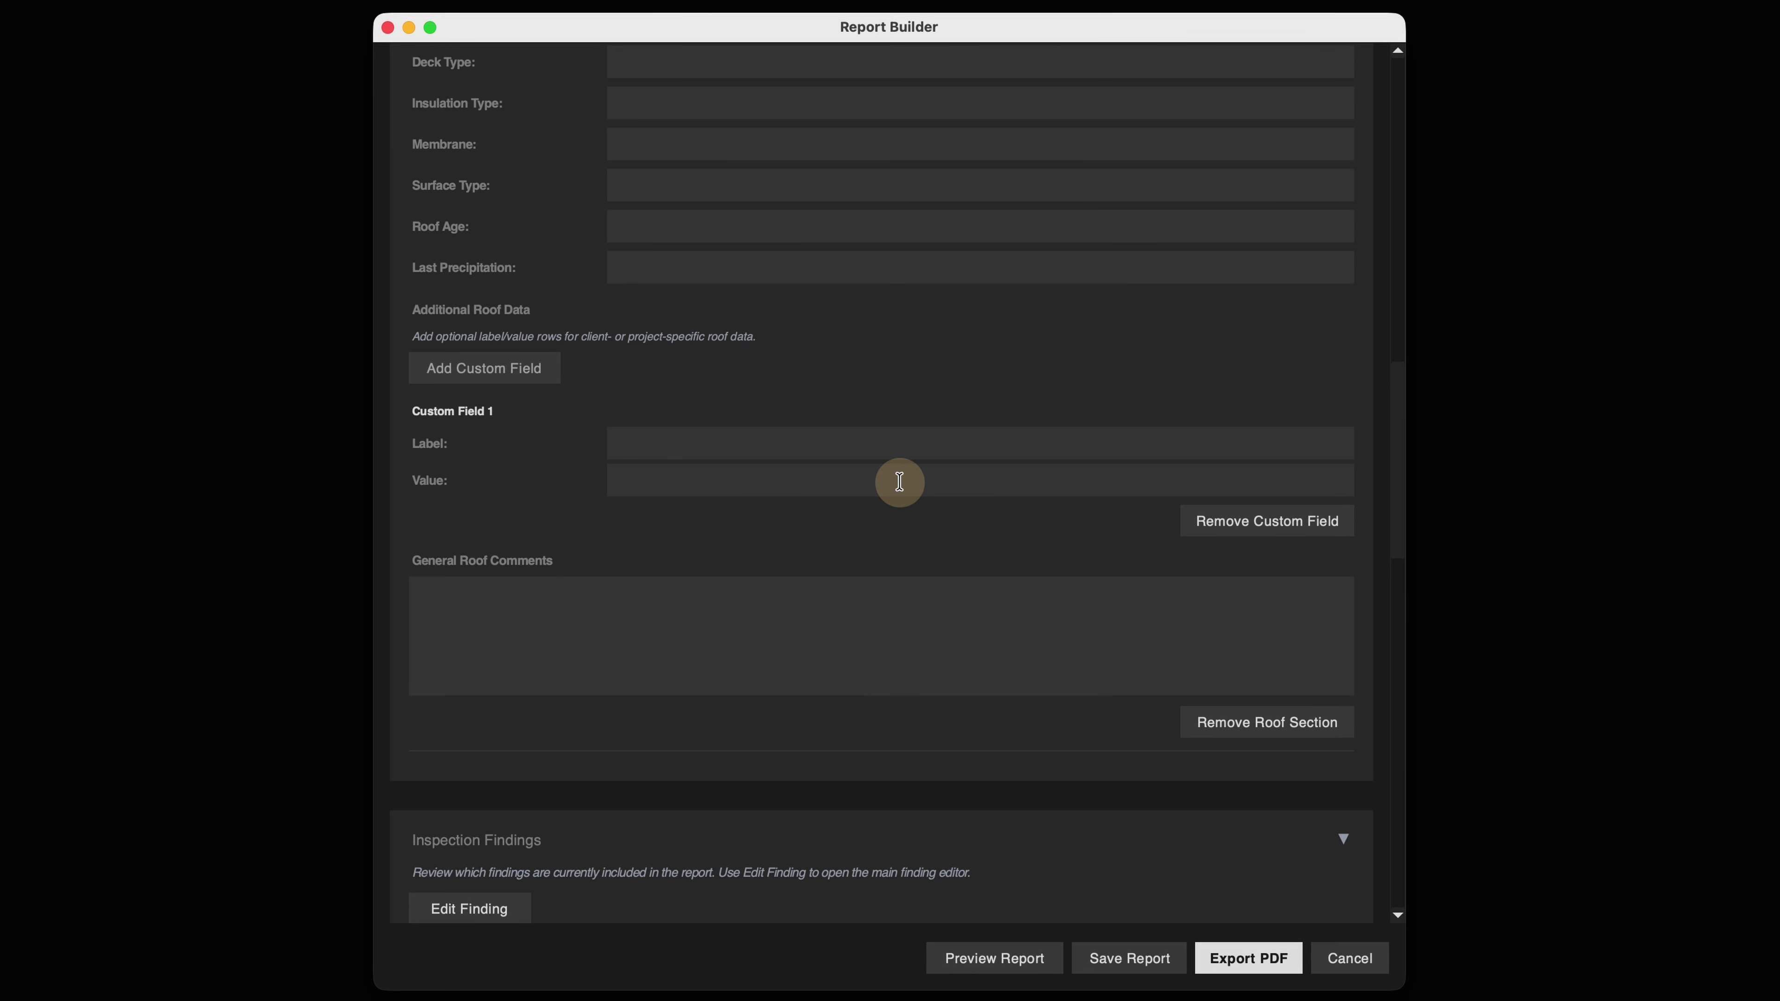
pyautogui.moveTo(1398, 439); pyautogui.dragTo(1395, 544)
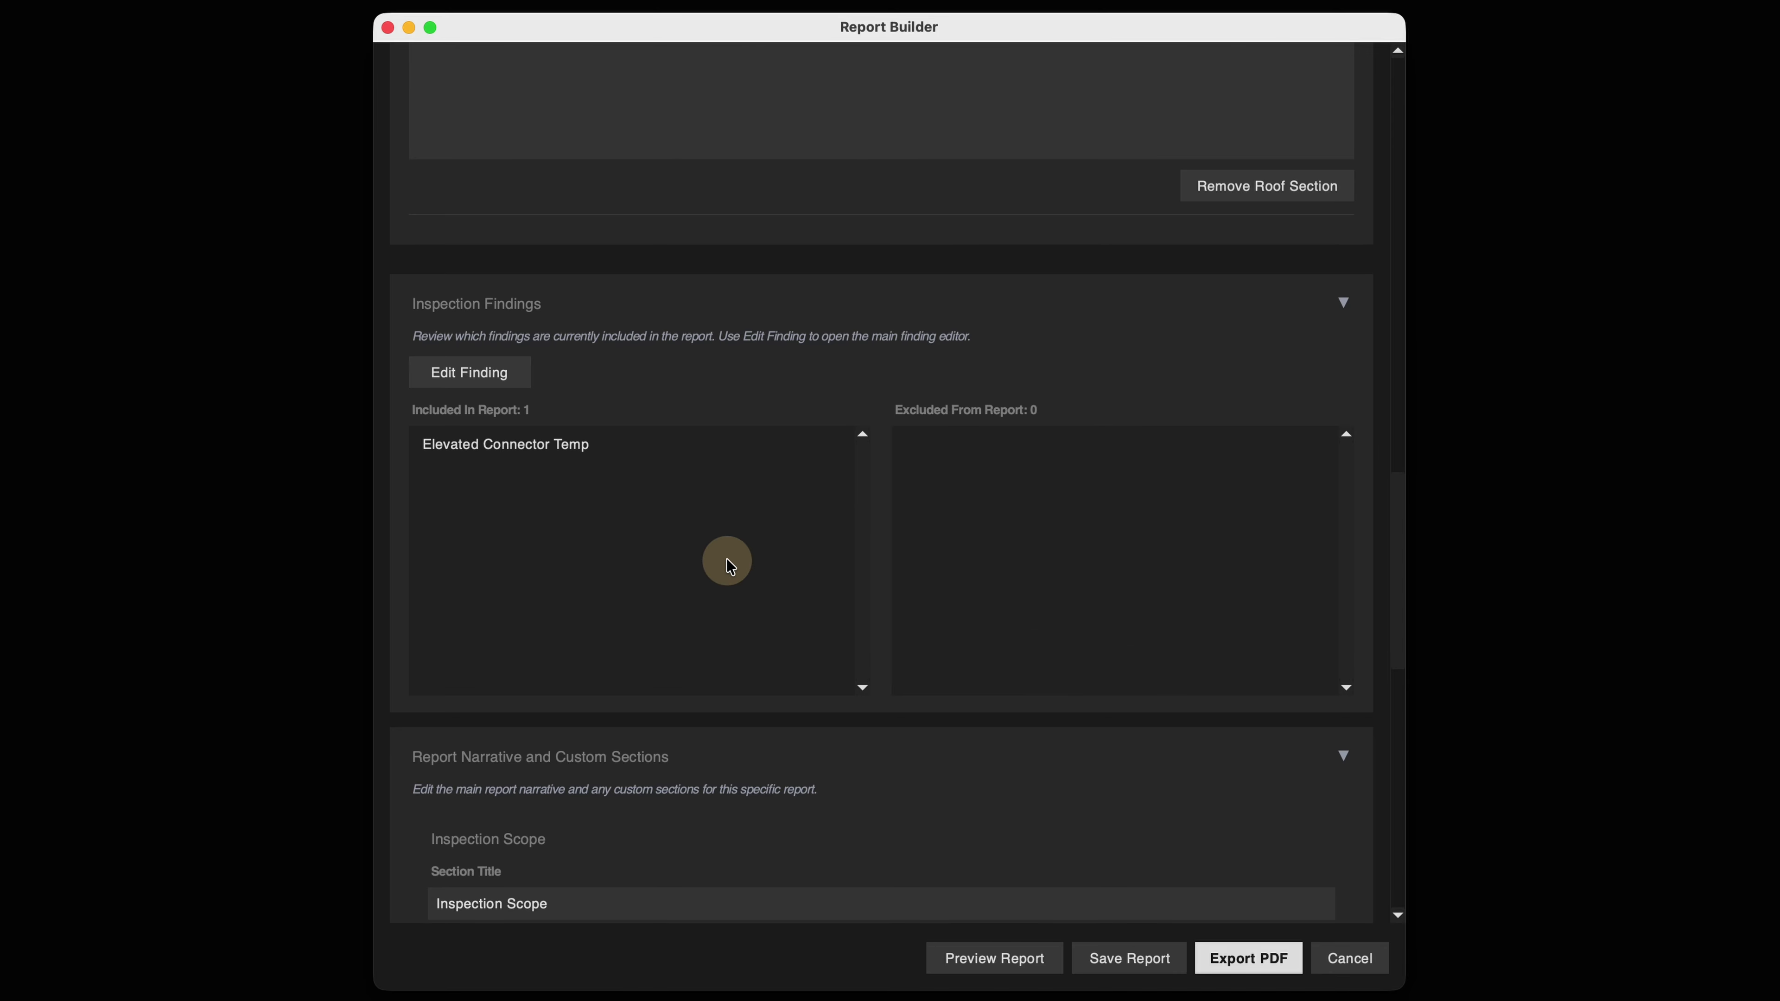
pyautogui.click(517, 449)
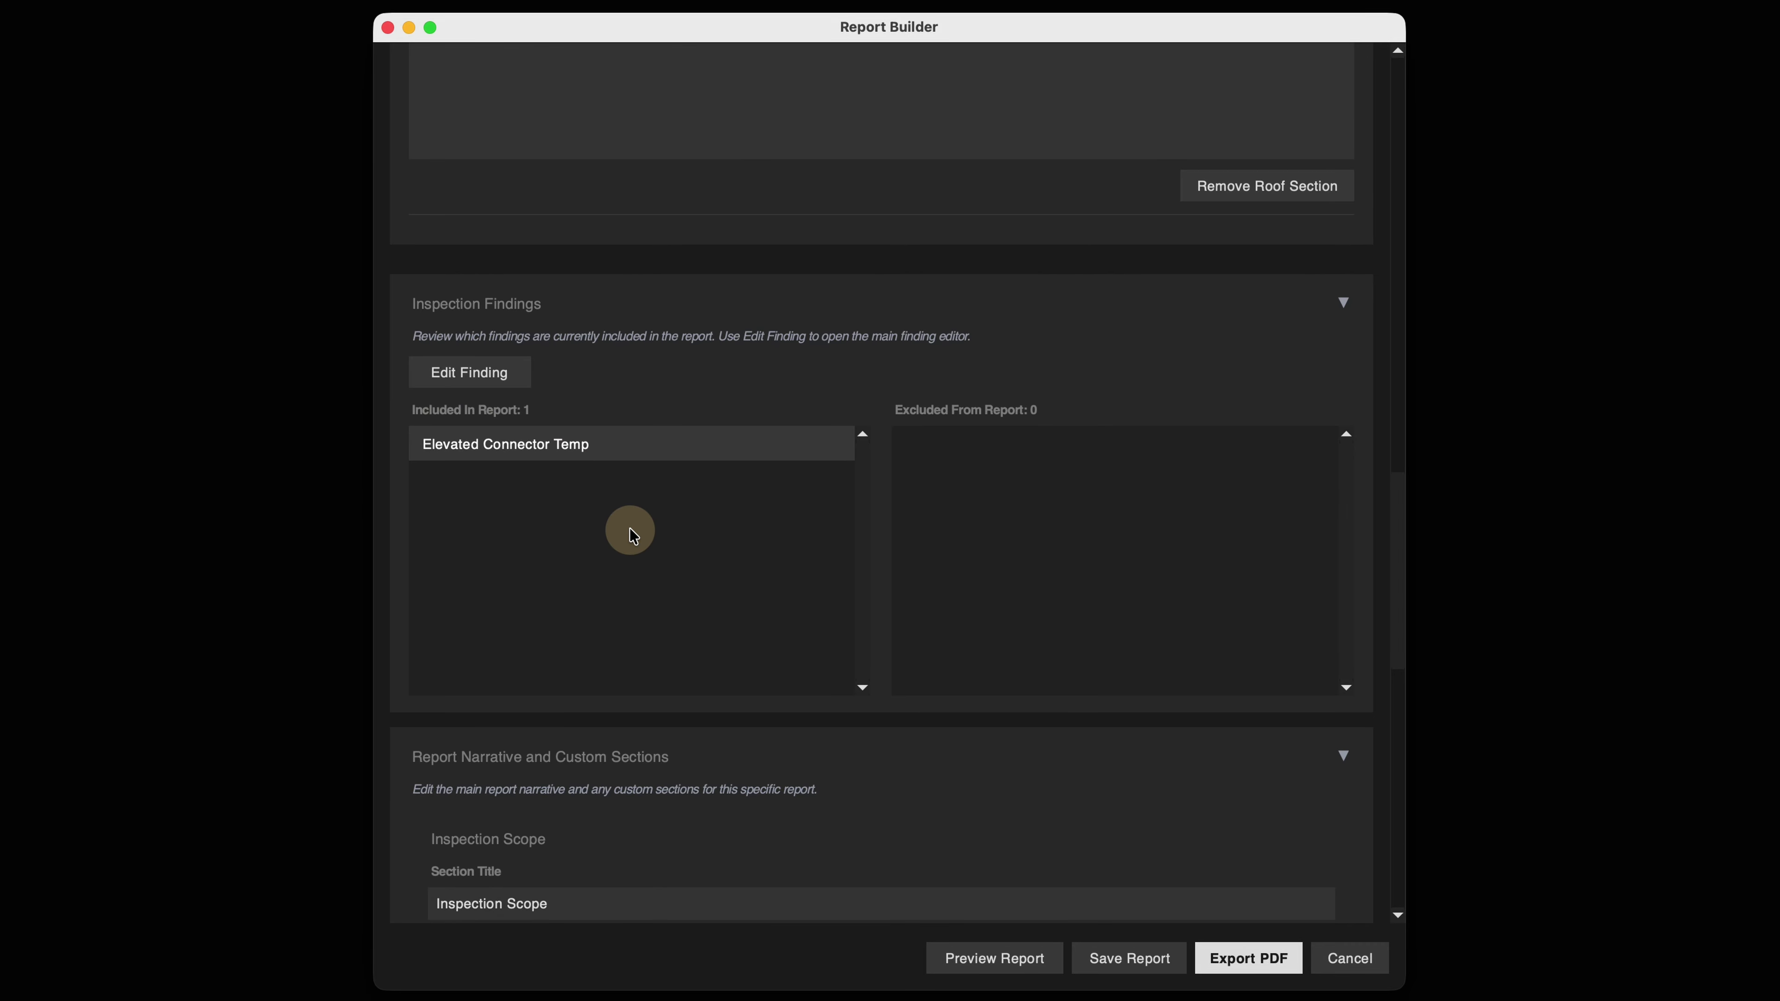
pyautogui.click(463, 372)
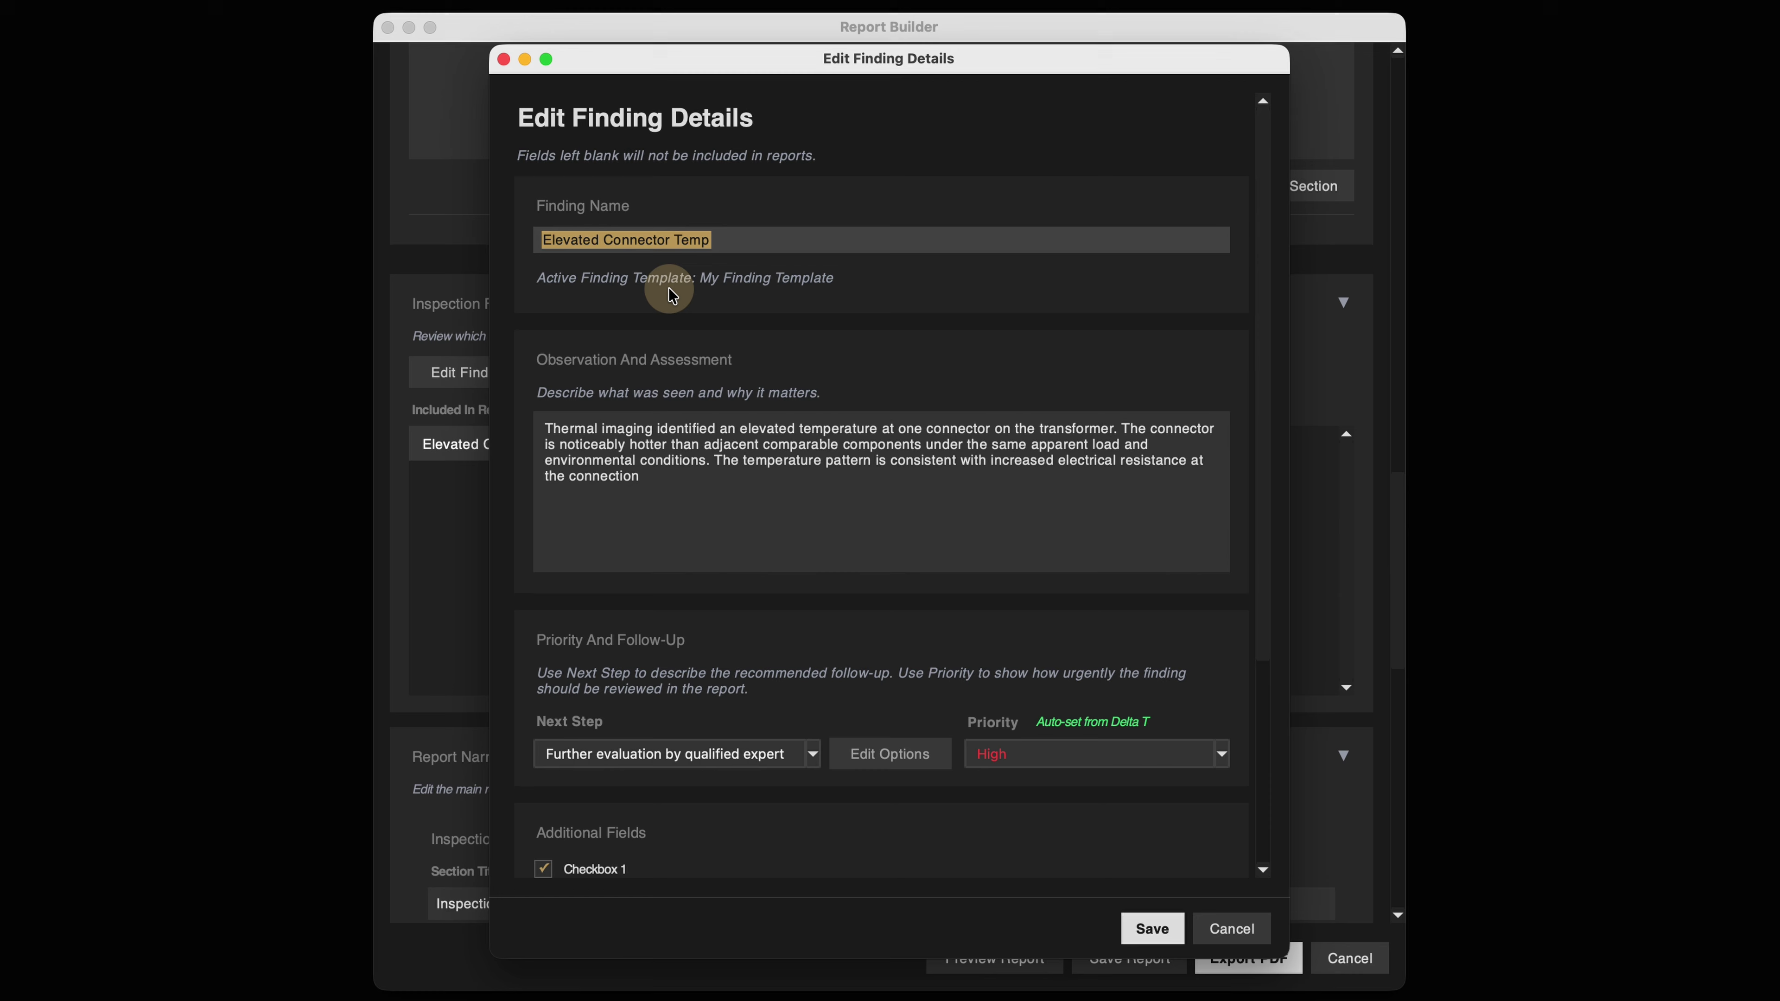
pyautogui.scroll(-4, 725, 378)
pyautogui.scroll(5, 725, 377)
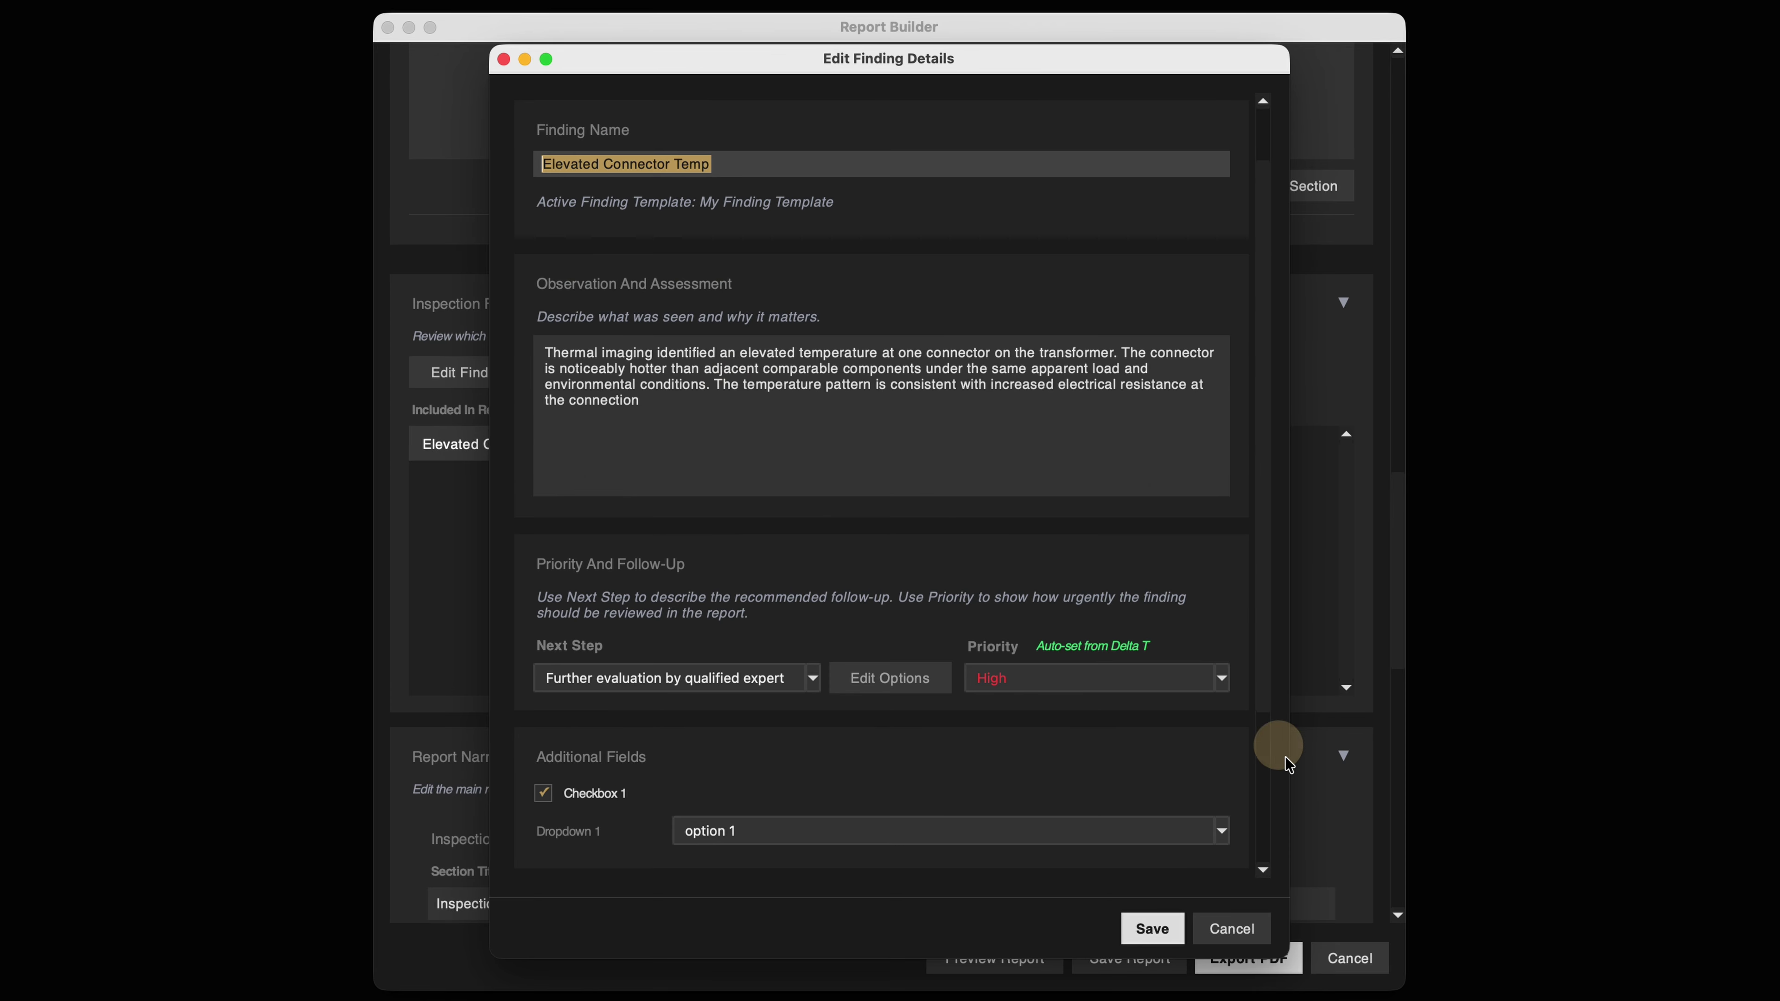
pyautogui.click(1225, 932)
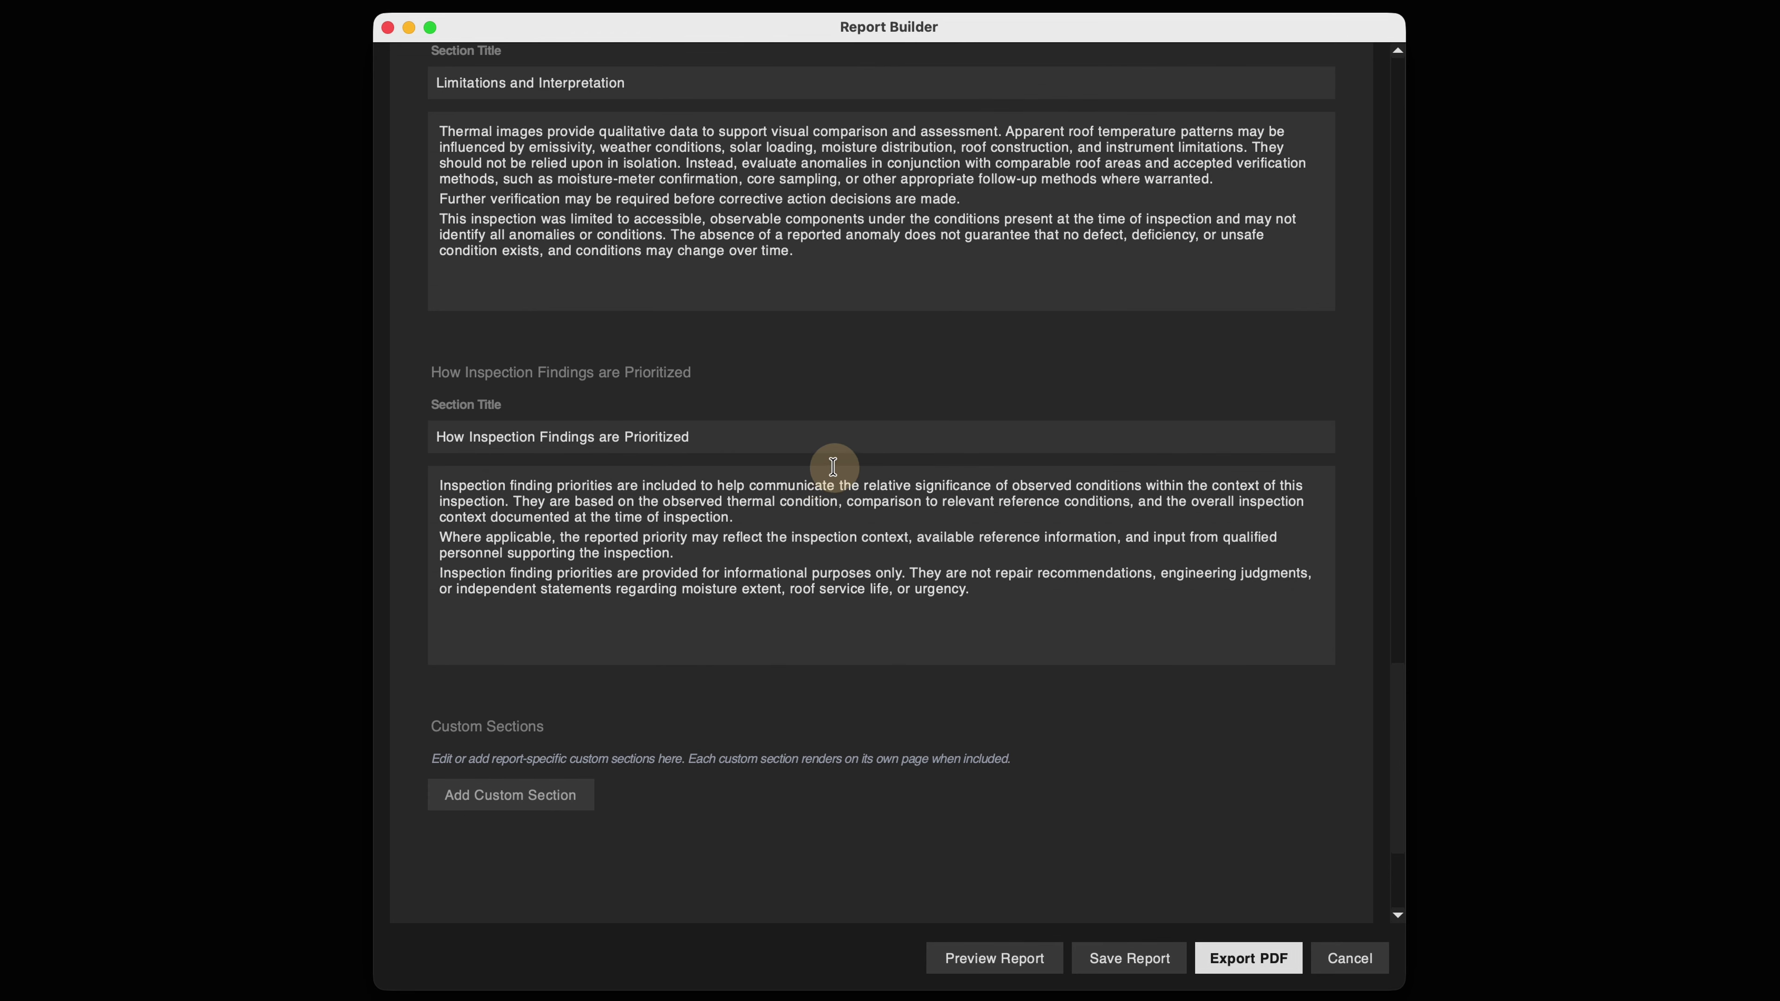
# Add a blank custom section below the report's narrative sections.
pyautogui.scroll(-3, 827, 466)
pyautogui.click(513, 707)
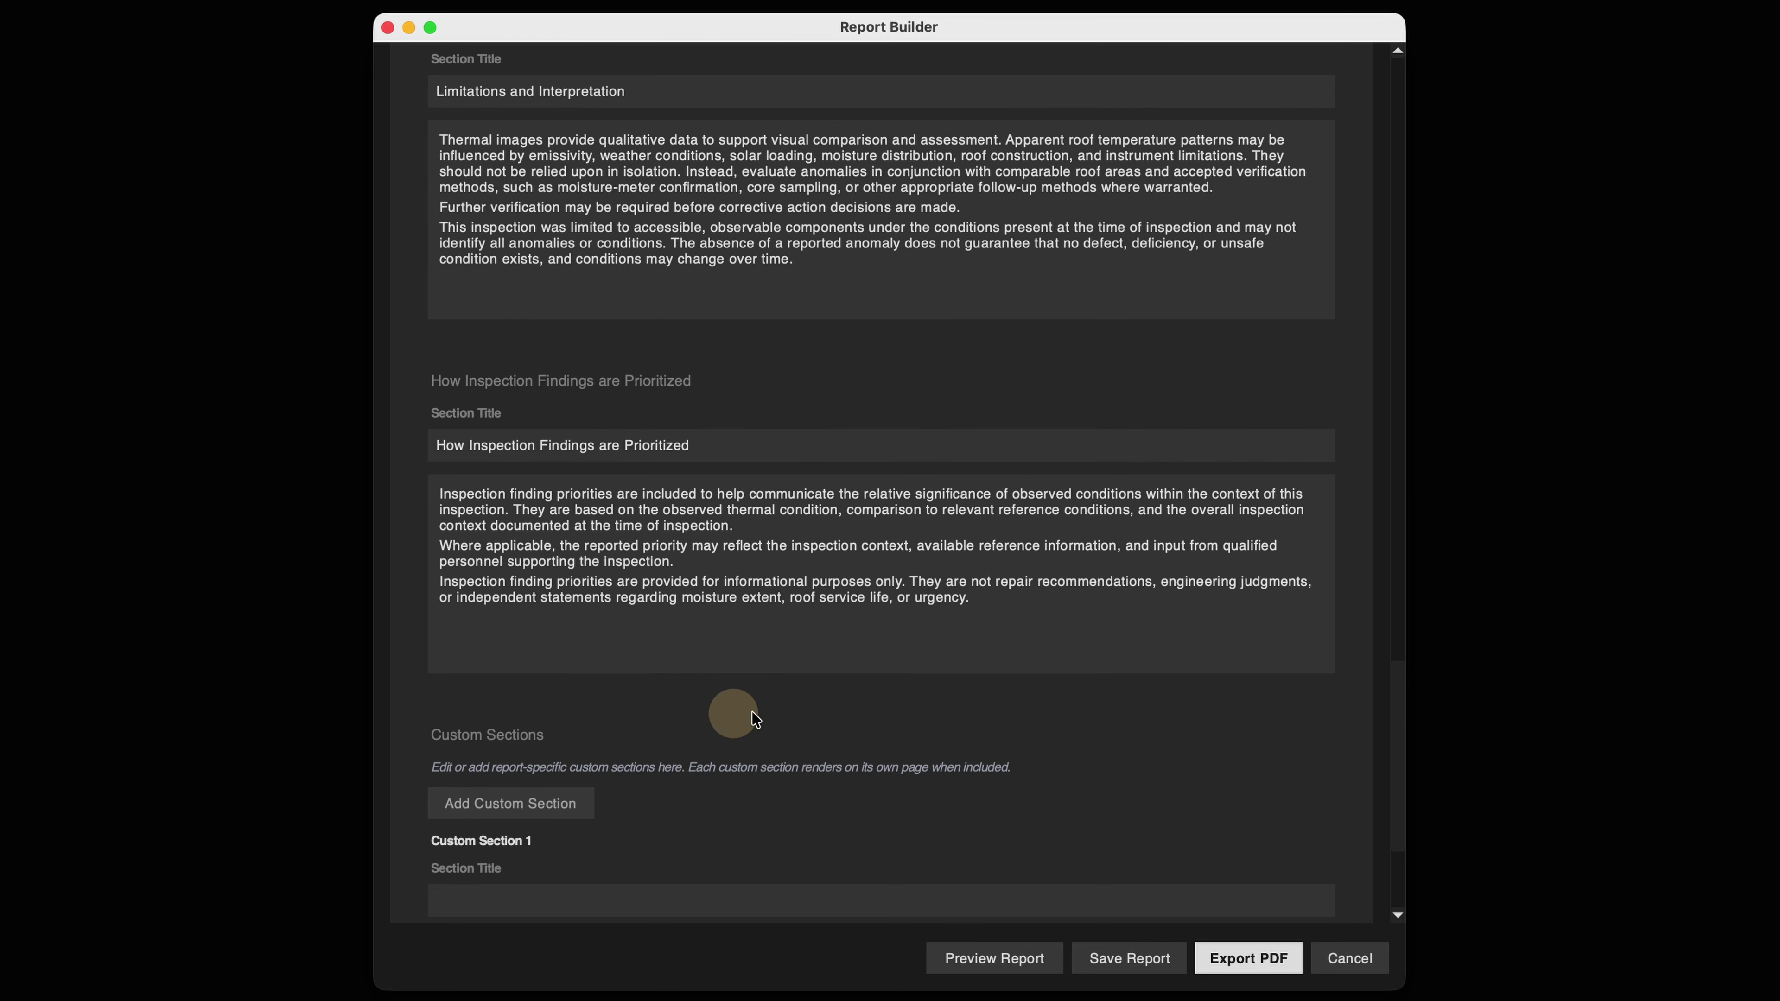
pyautogui.scroll(-5, 701, 785)
pyautogui.moveTo(1399, 729); pyautogui.dragTo(1318, 112)
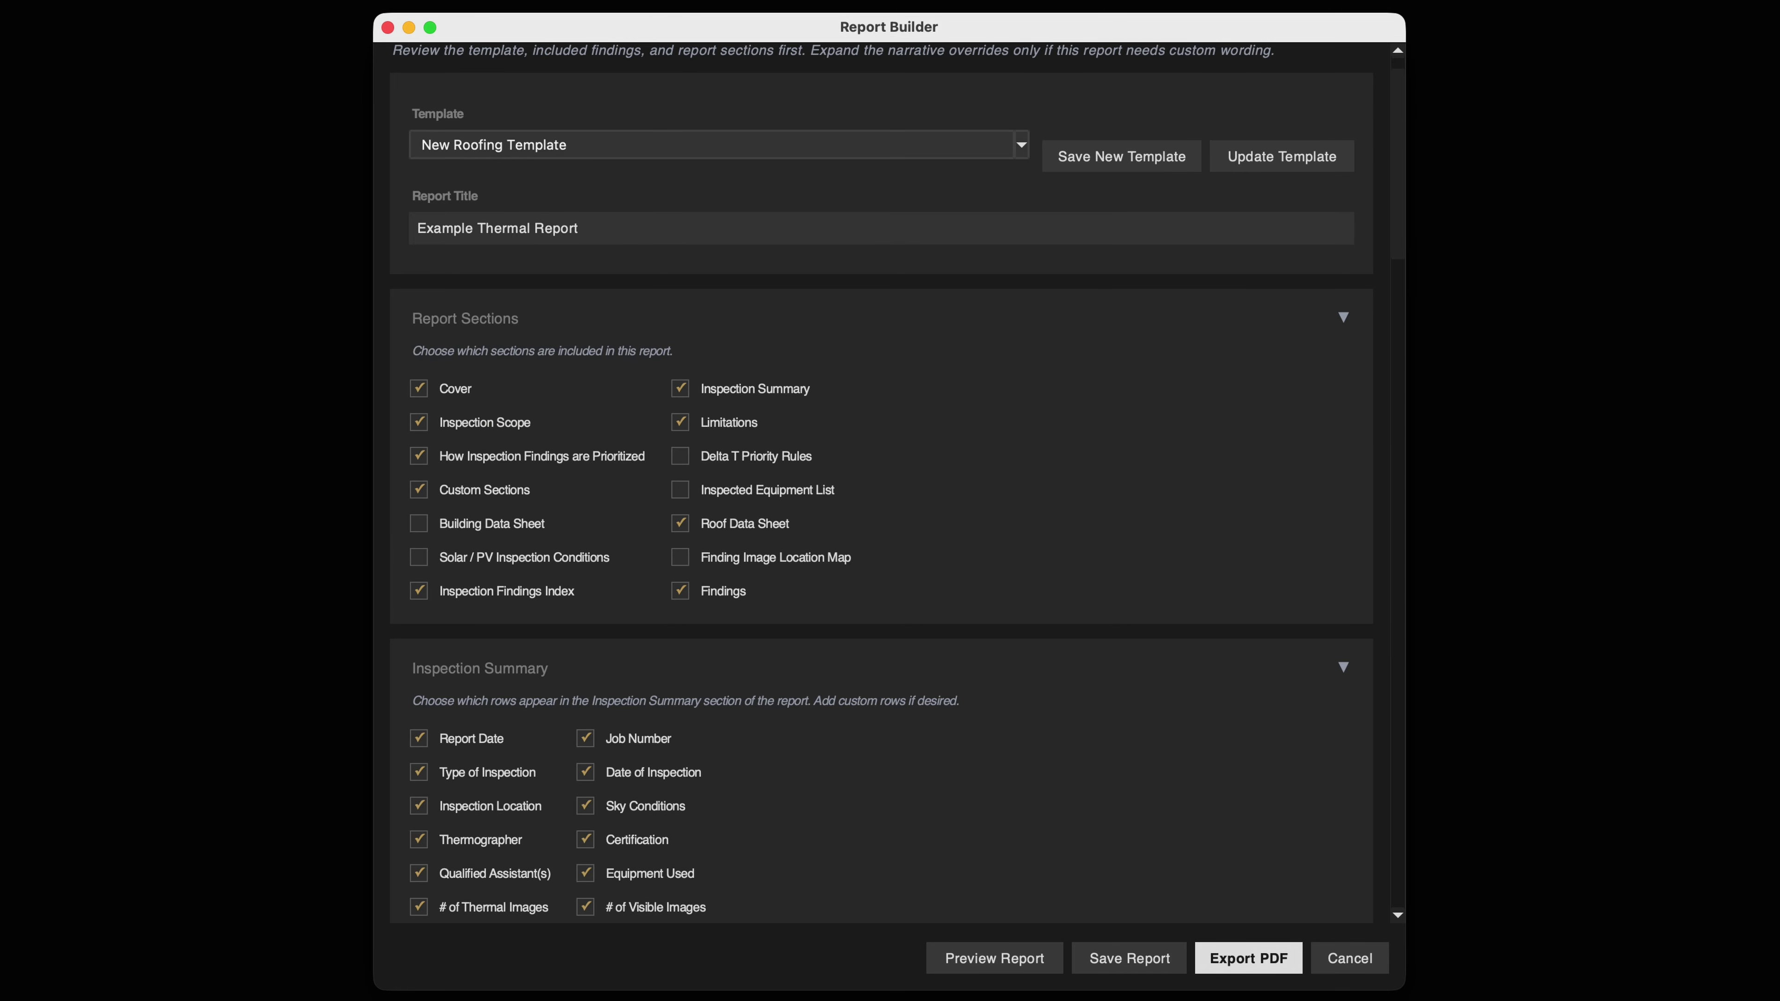
# Close the report builder without saving the changes.
pyautogui.scroll(-20, 1223, 600)
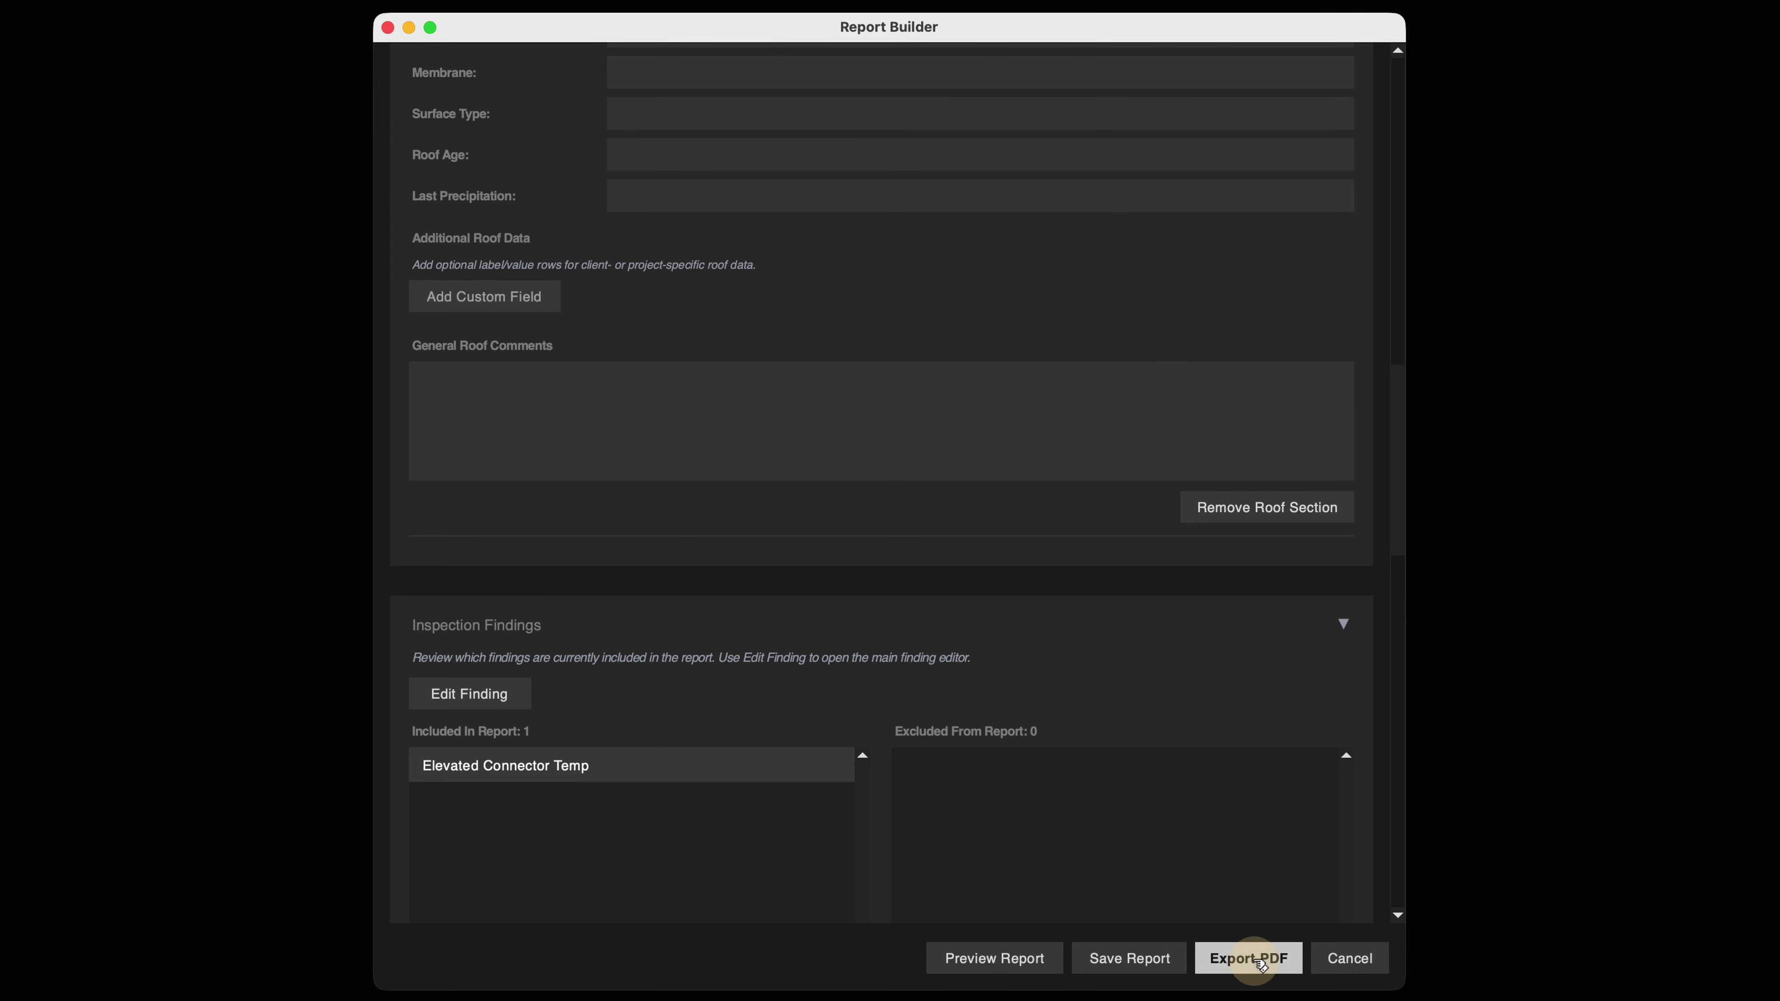
pyautogui.click(1351, 959)
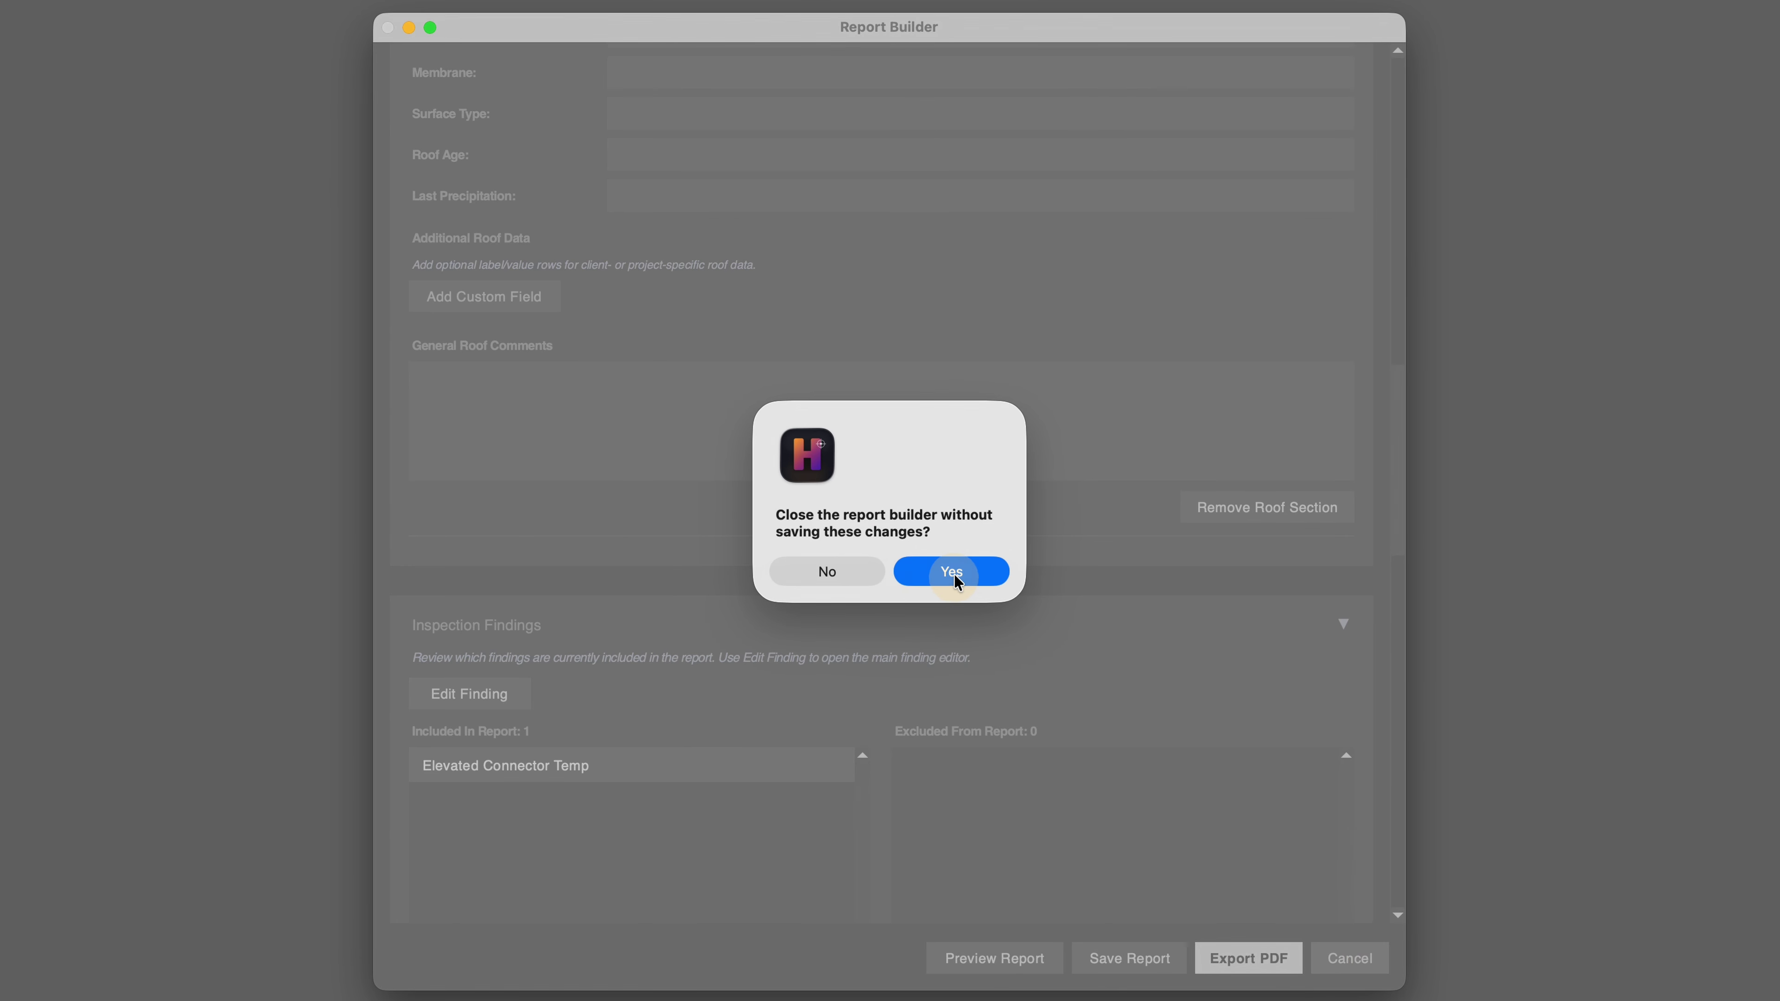
pyautogui.click(953, 572)
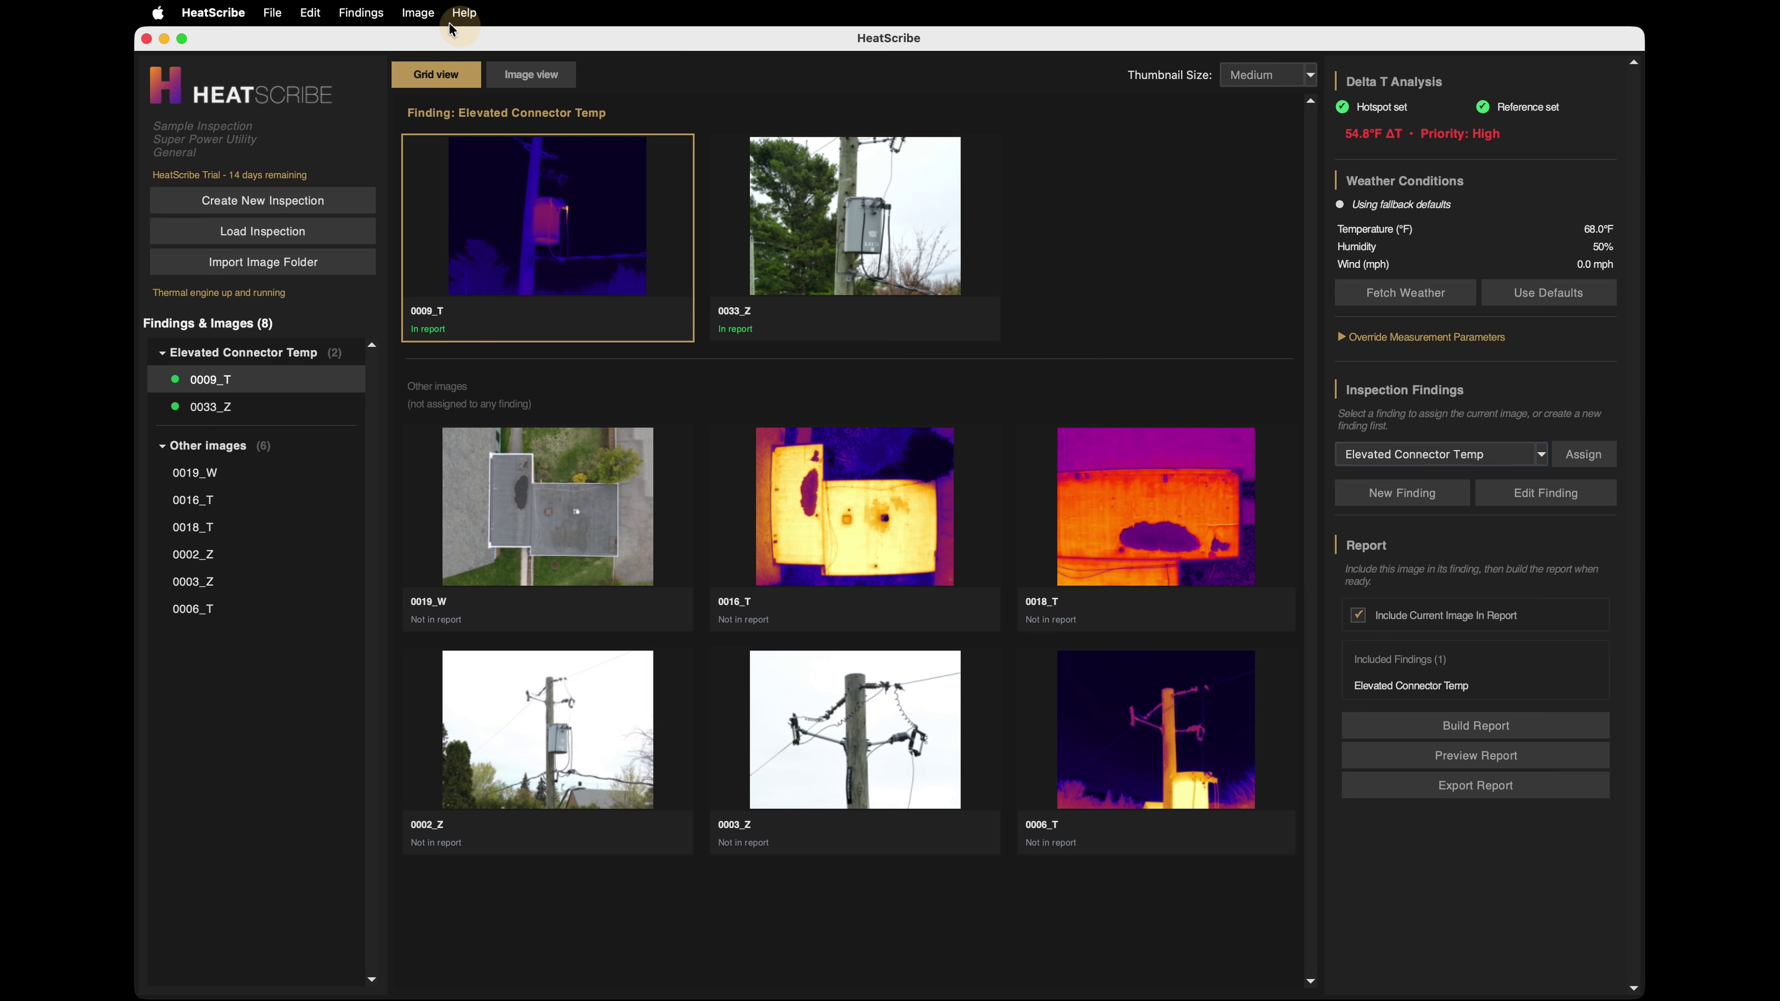
# Open the report templates, review the General template's title, sections and narrative defaults, and close the template manager.
pyautogui.click(310, 13)
pyautogui.click(361, 156)
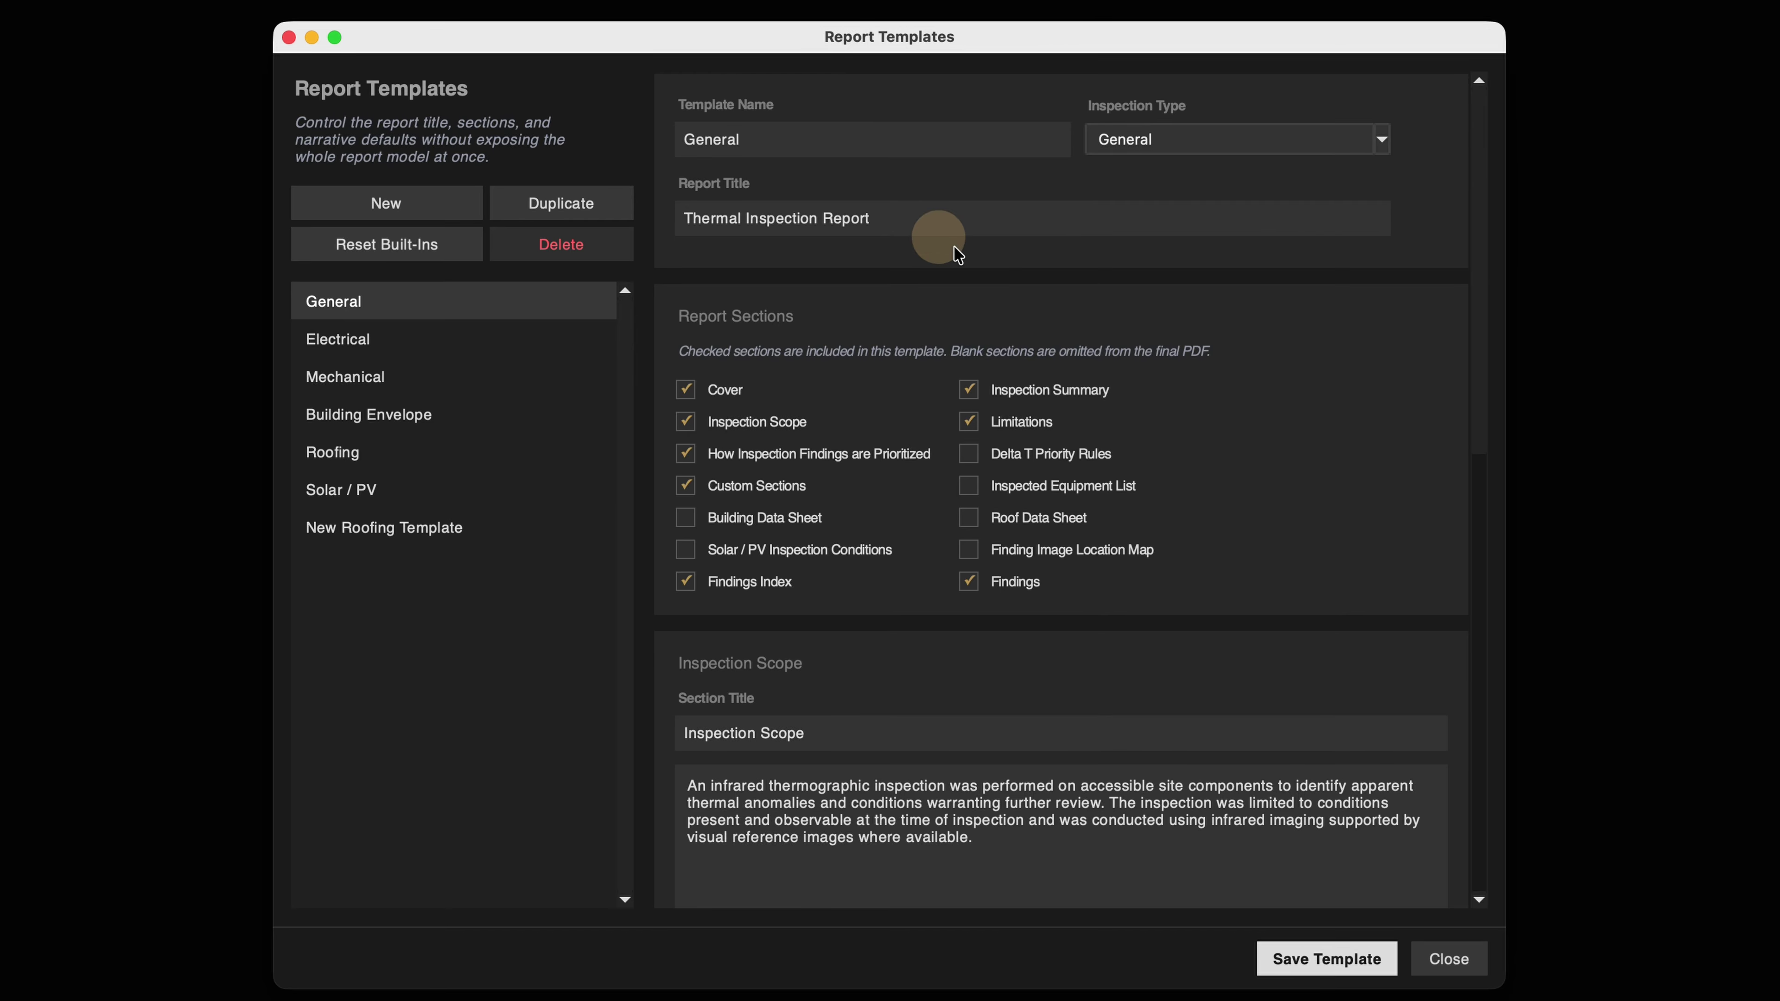
pyautogui.moveTo(1482, 298); pyautogui.dragTo(1502, 139)
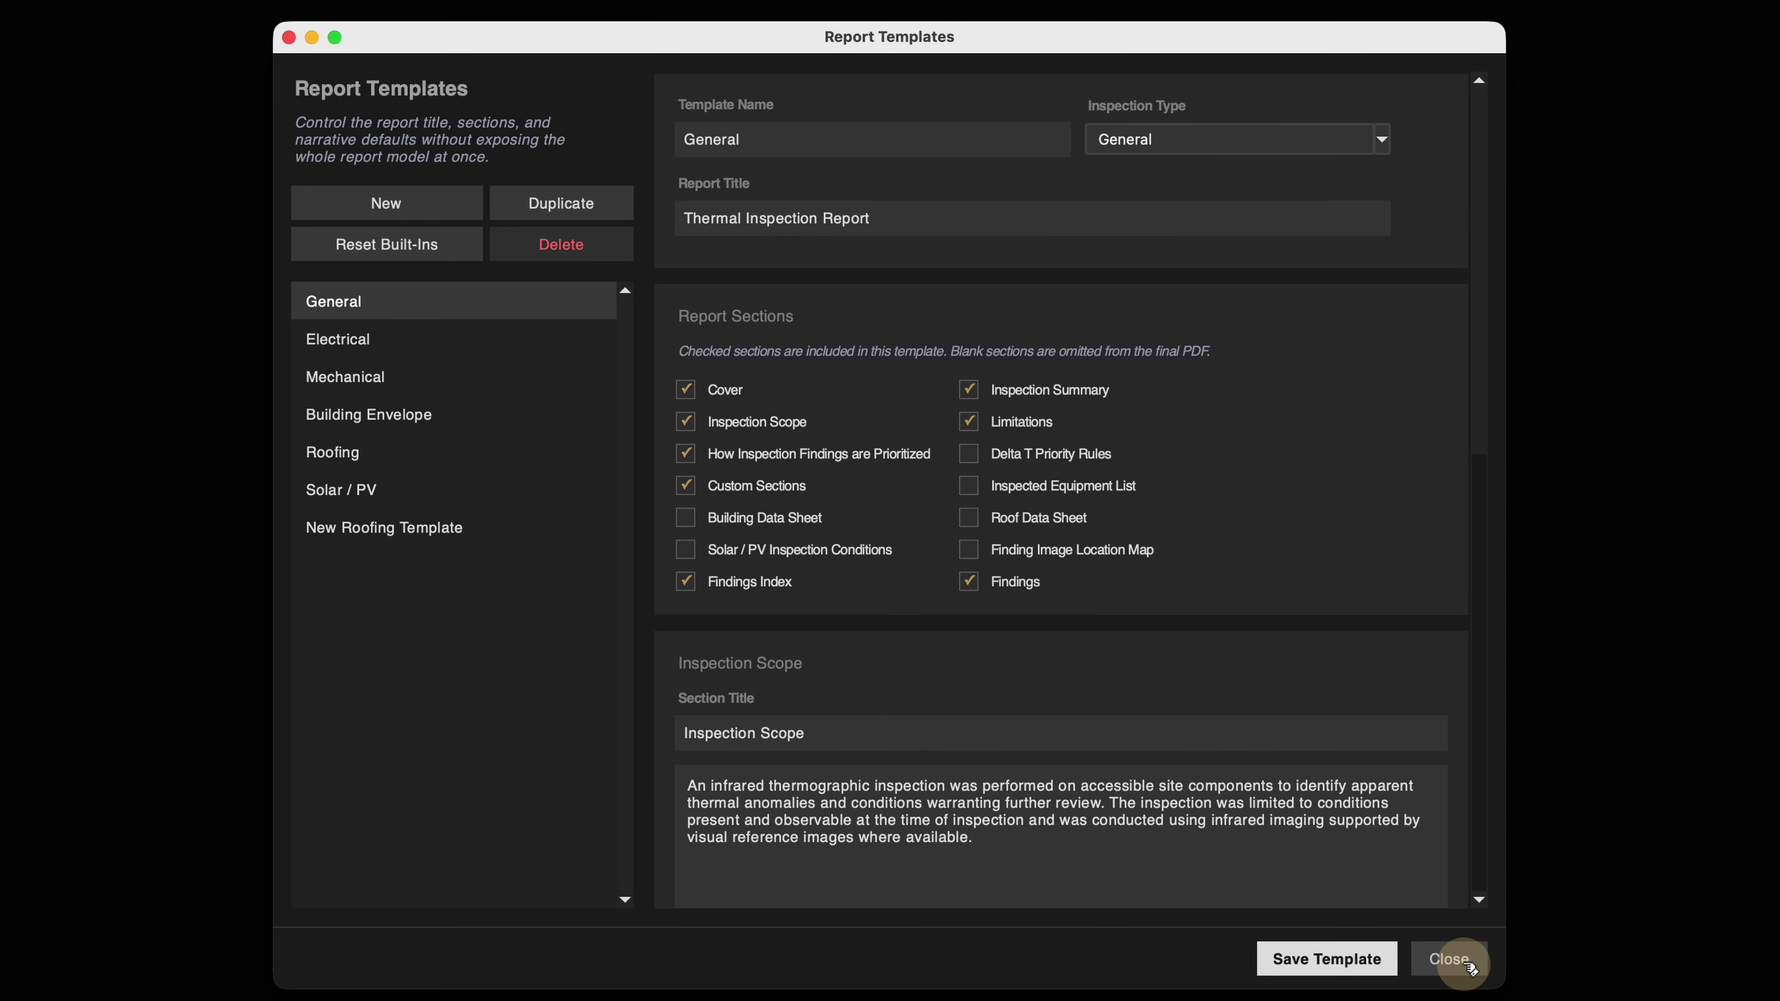
pyautogui.click(1452, 959)
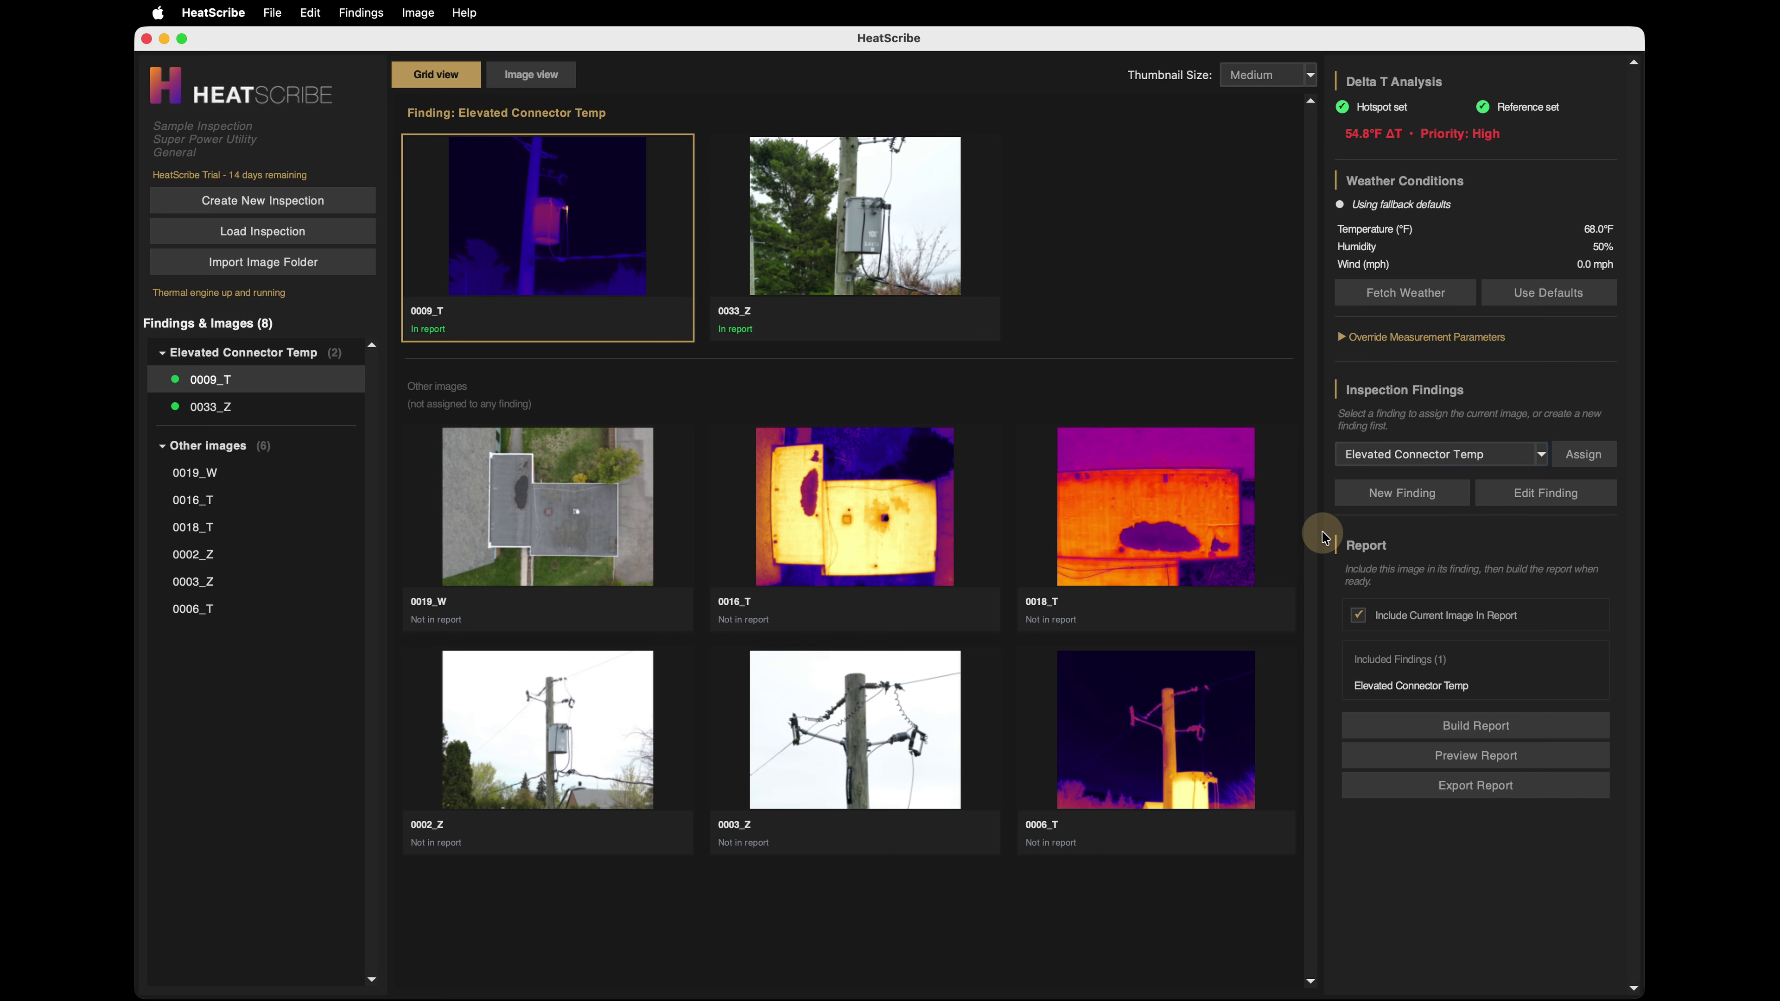
# Reopen the report builder and include the Finding Image Location Map section in the report.
pyautogui.click(1524, 726)
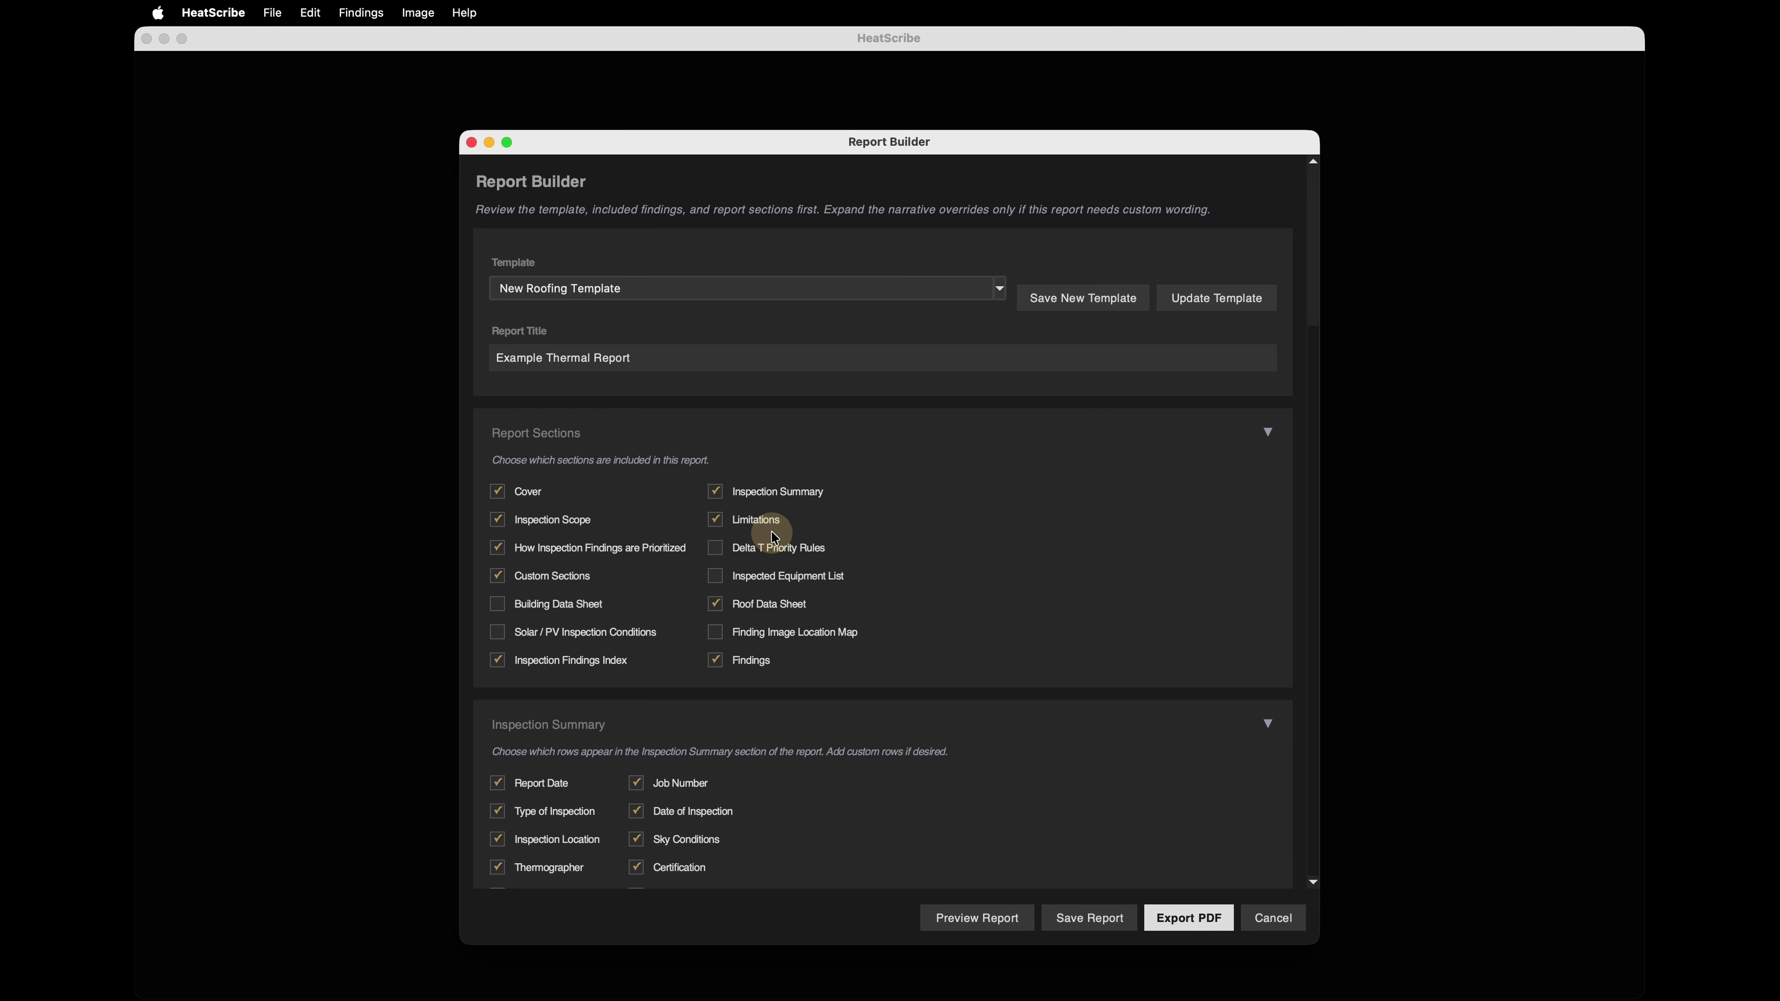
pyautogui.scroll(-3, 806, 503)
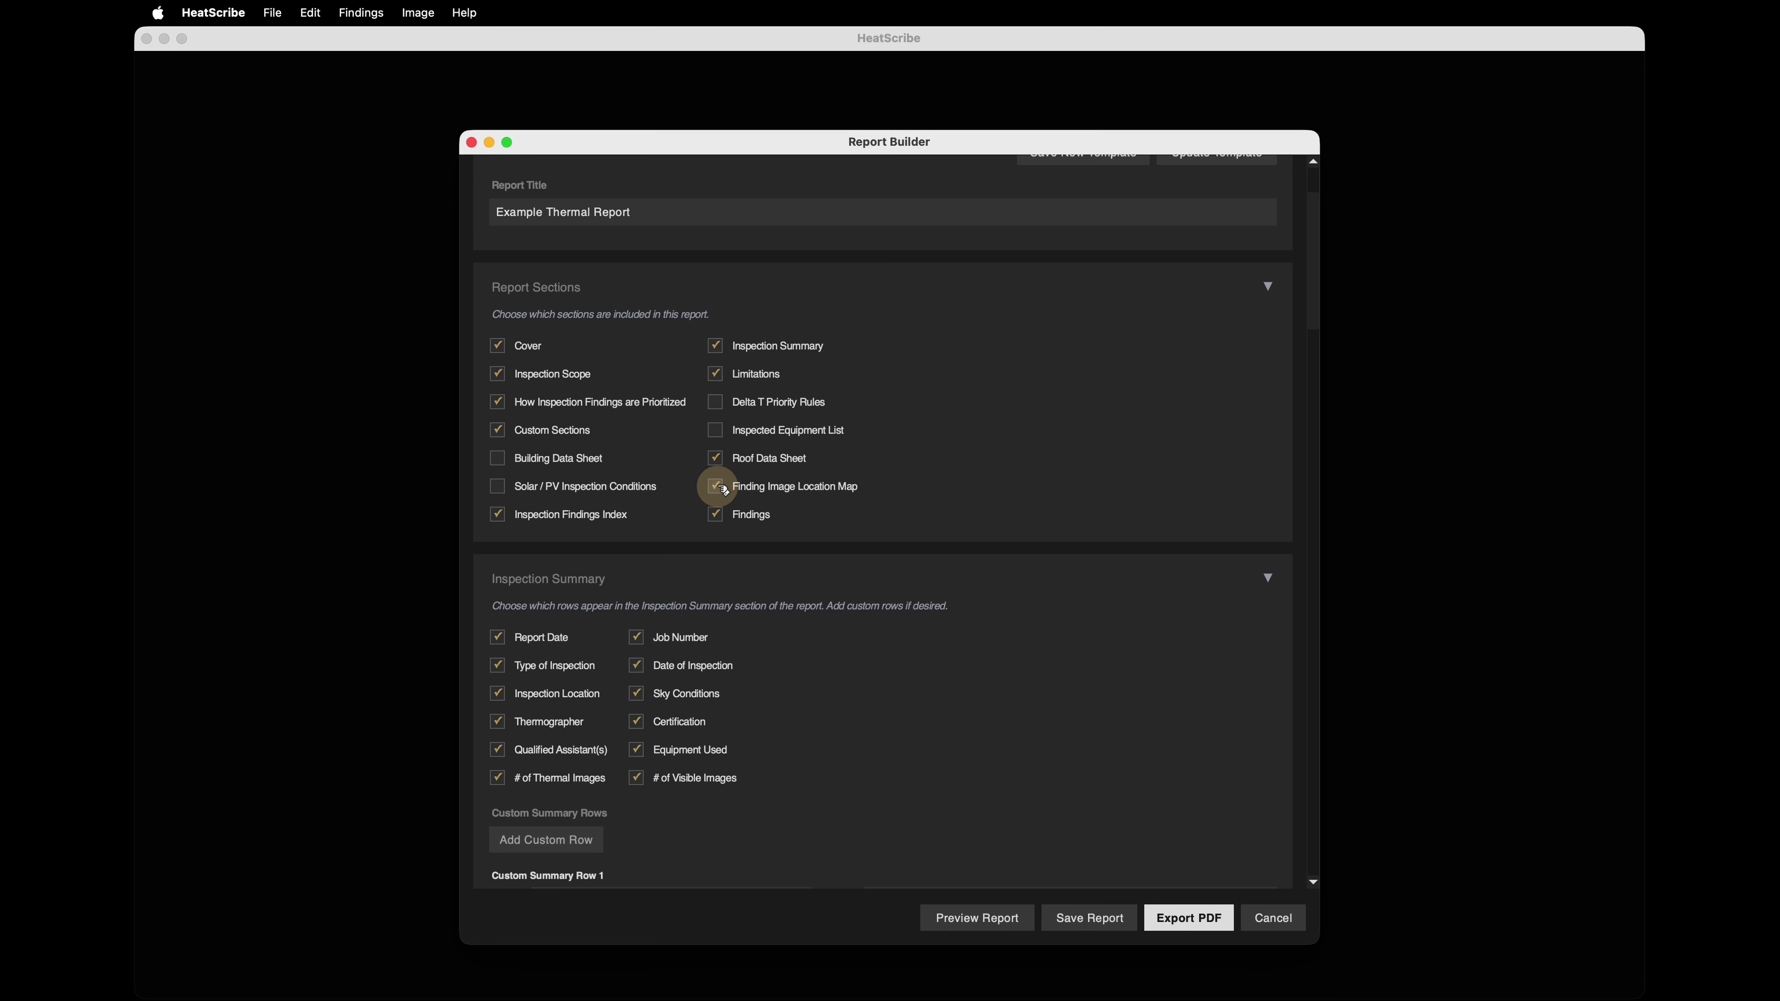
# Set the location map's style to Satellite and zoom the map in by two levels.
pyautogui.moveTo(1307, 293); pyautogui.dragTo(1305, 559)
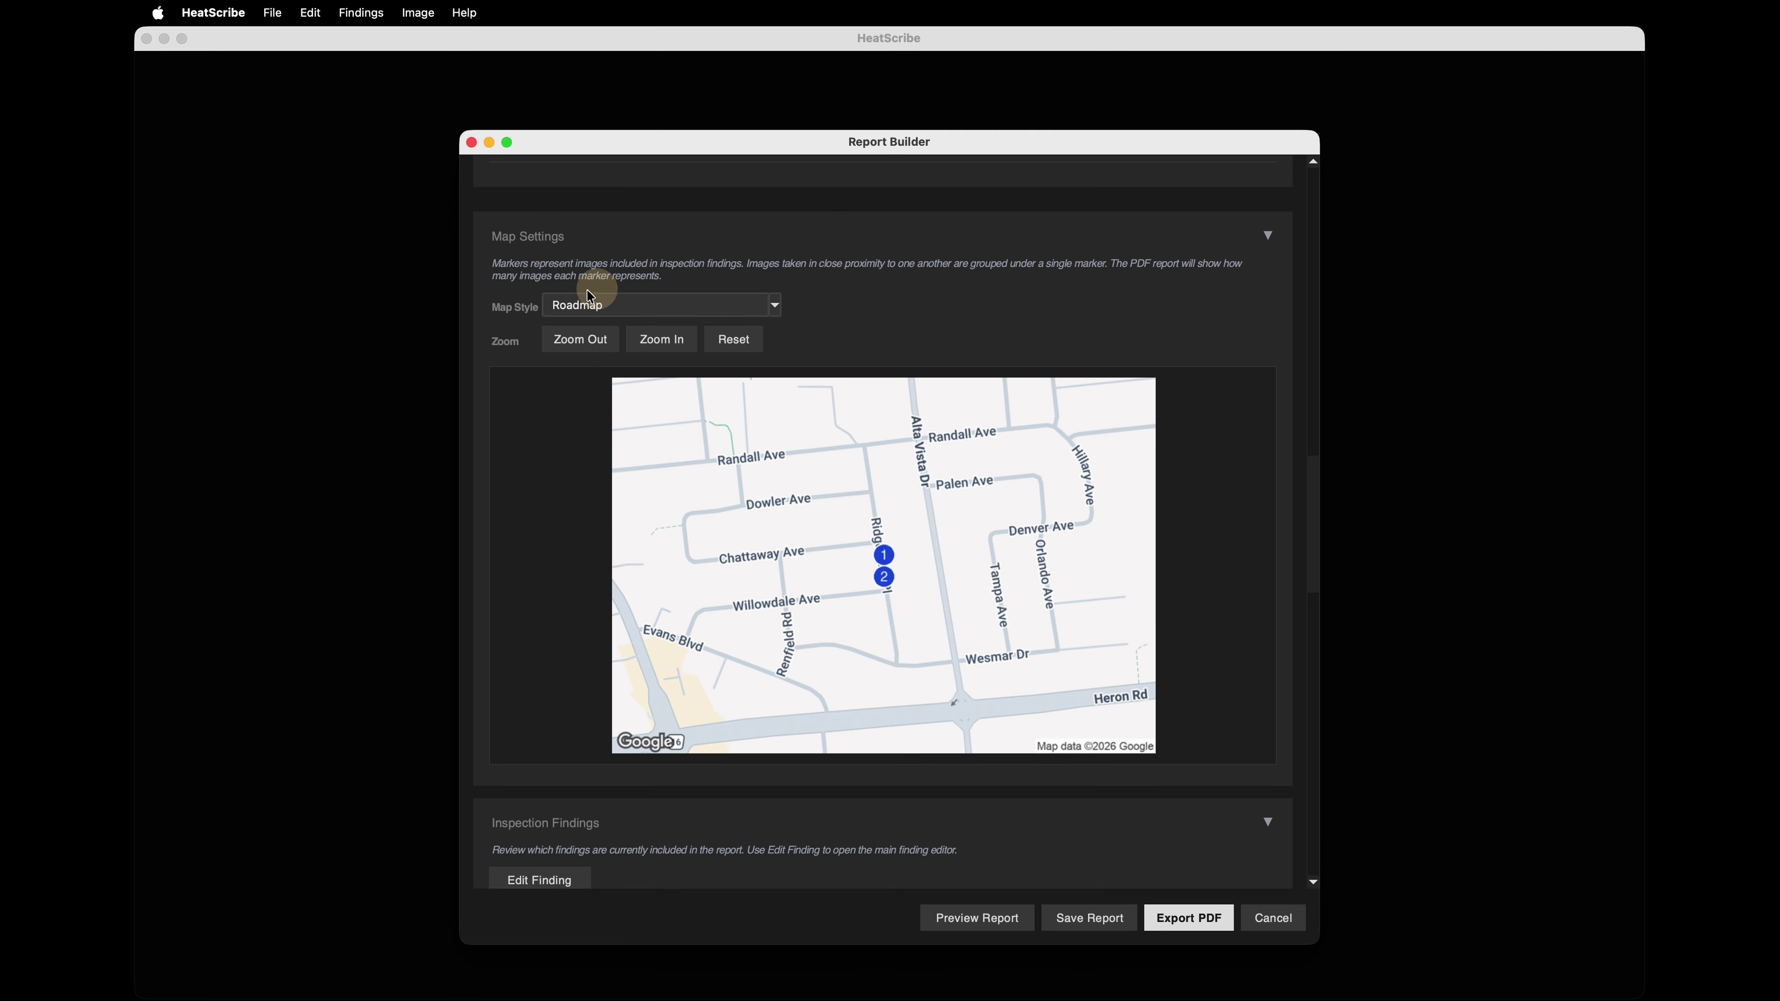
pyautogui.click(790, 307)
pyautogui.click(559, 339)
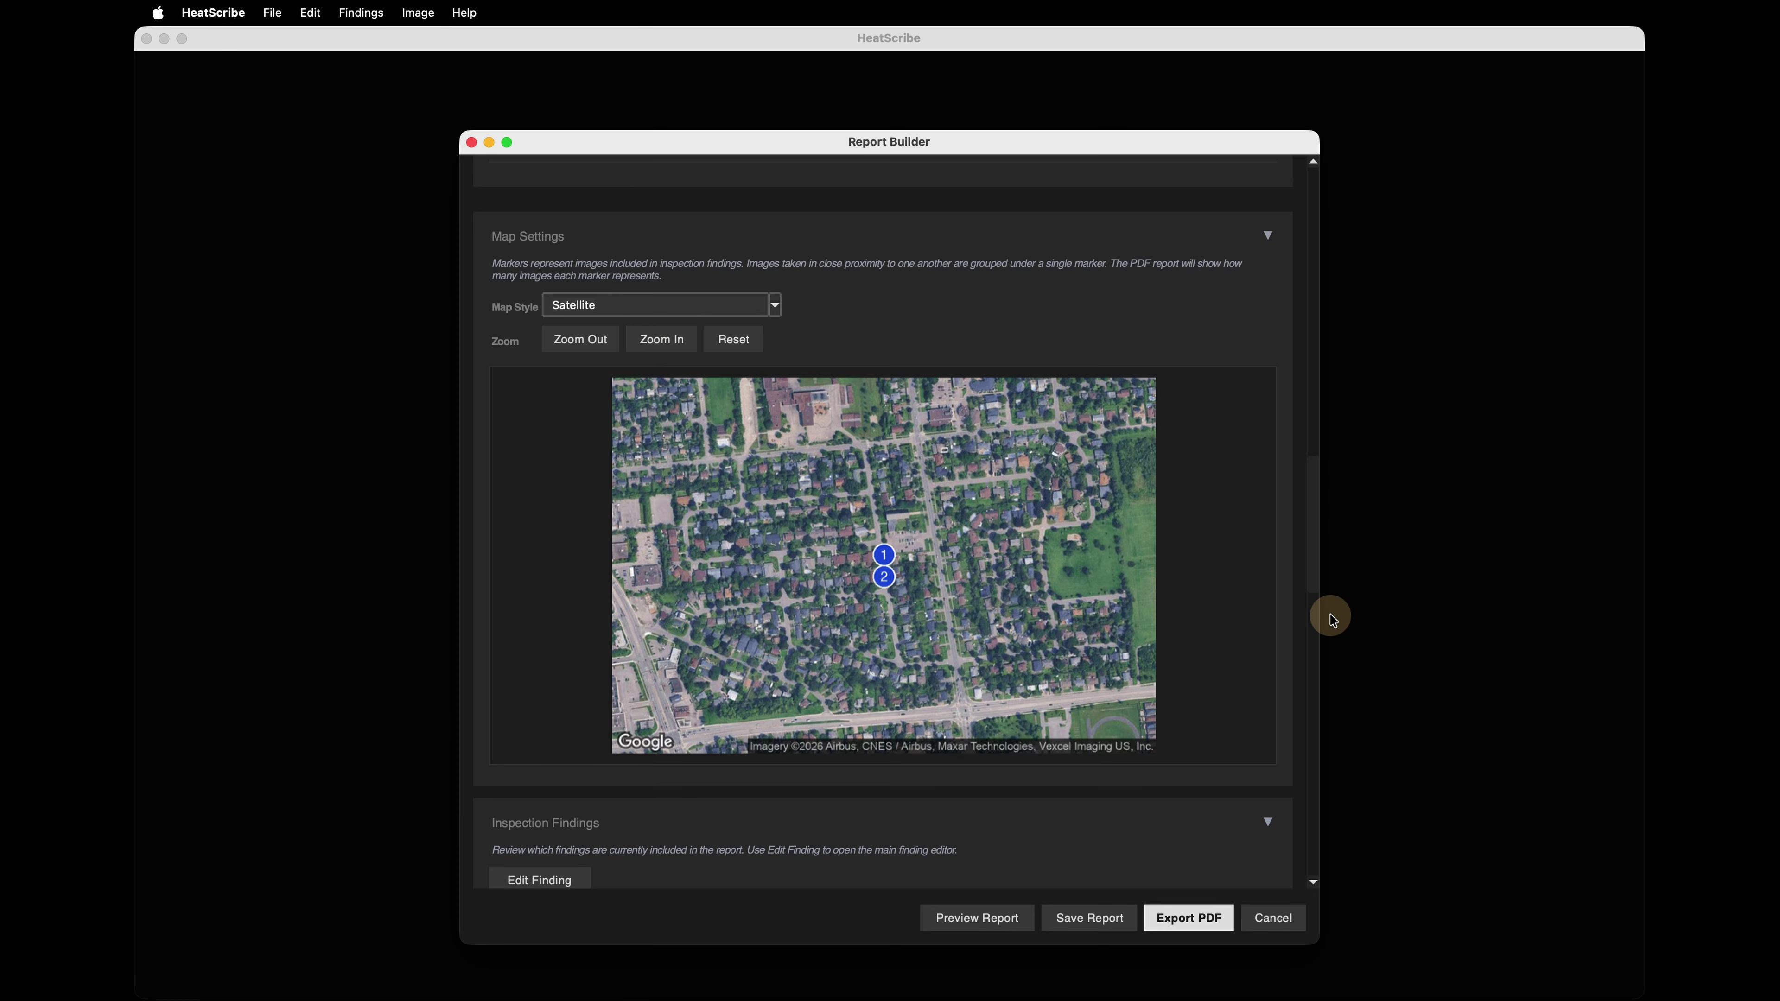
pyautogui.click(661, 340)
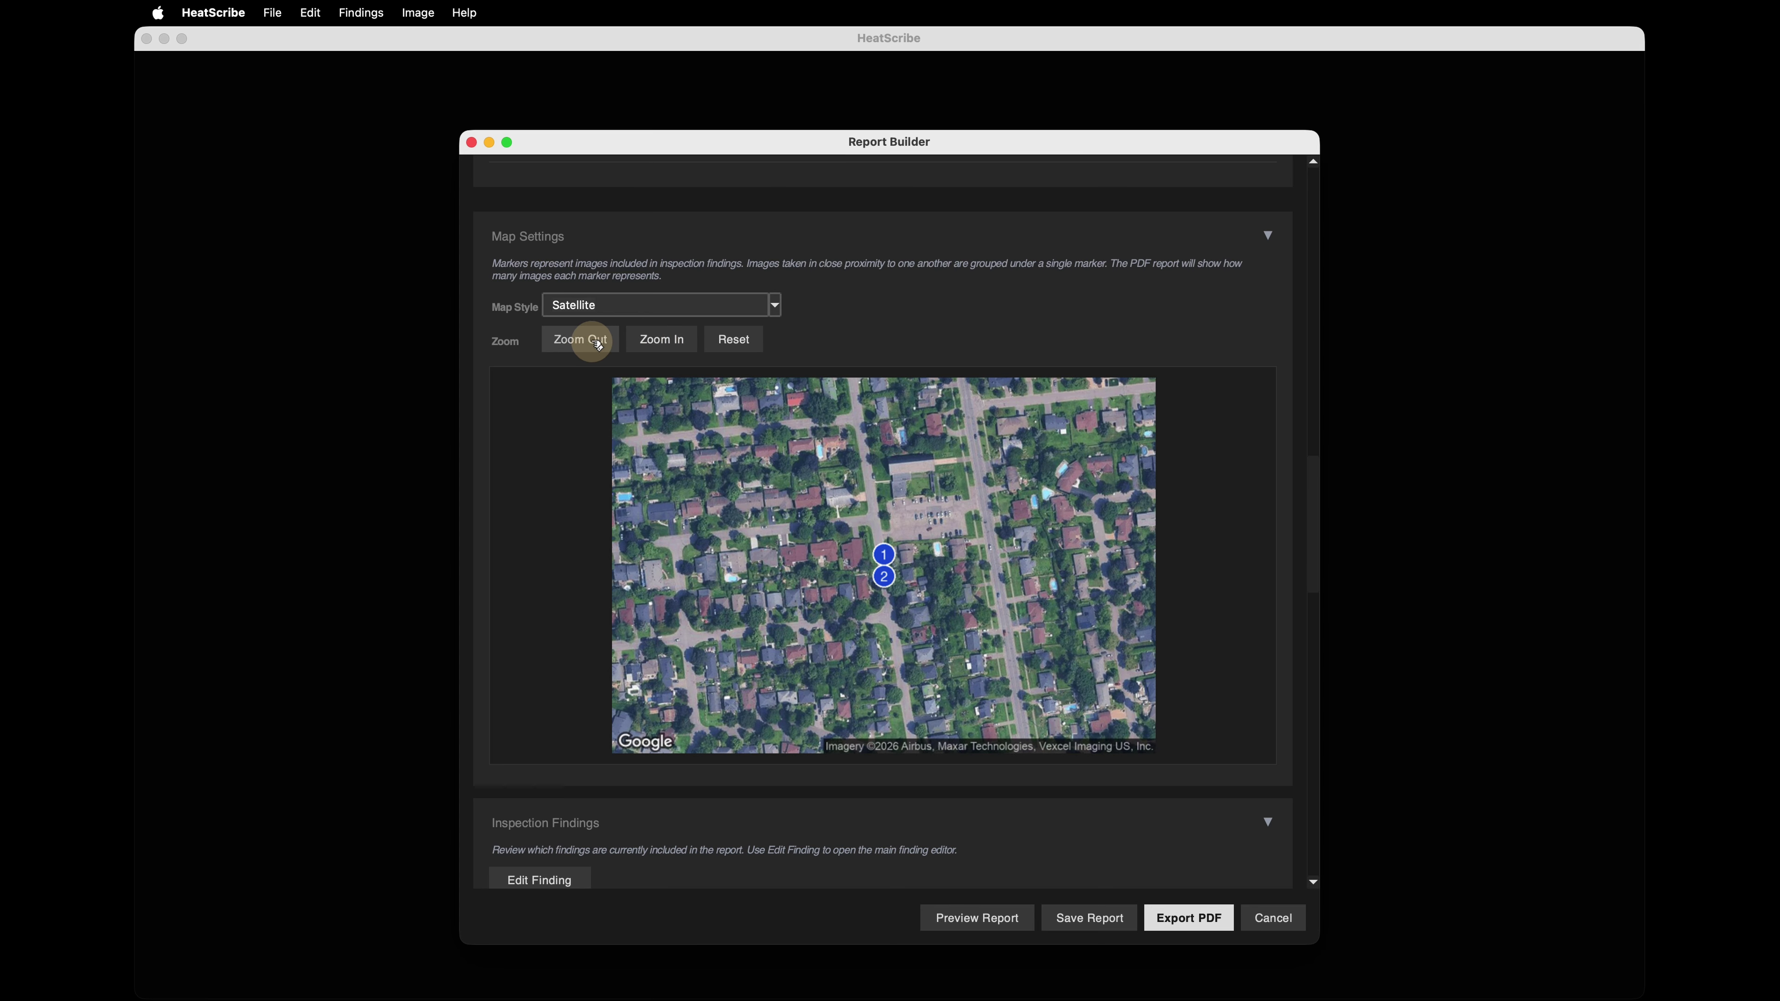
pyautogui.click(582, 339)
pyautogui.click(664, 339)
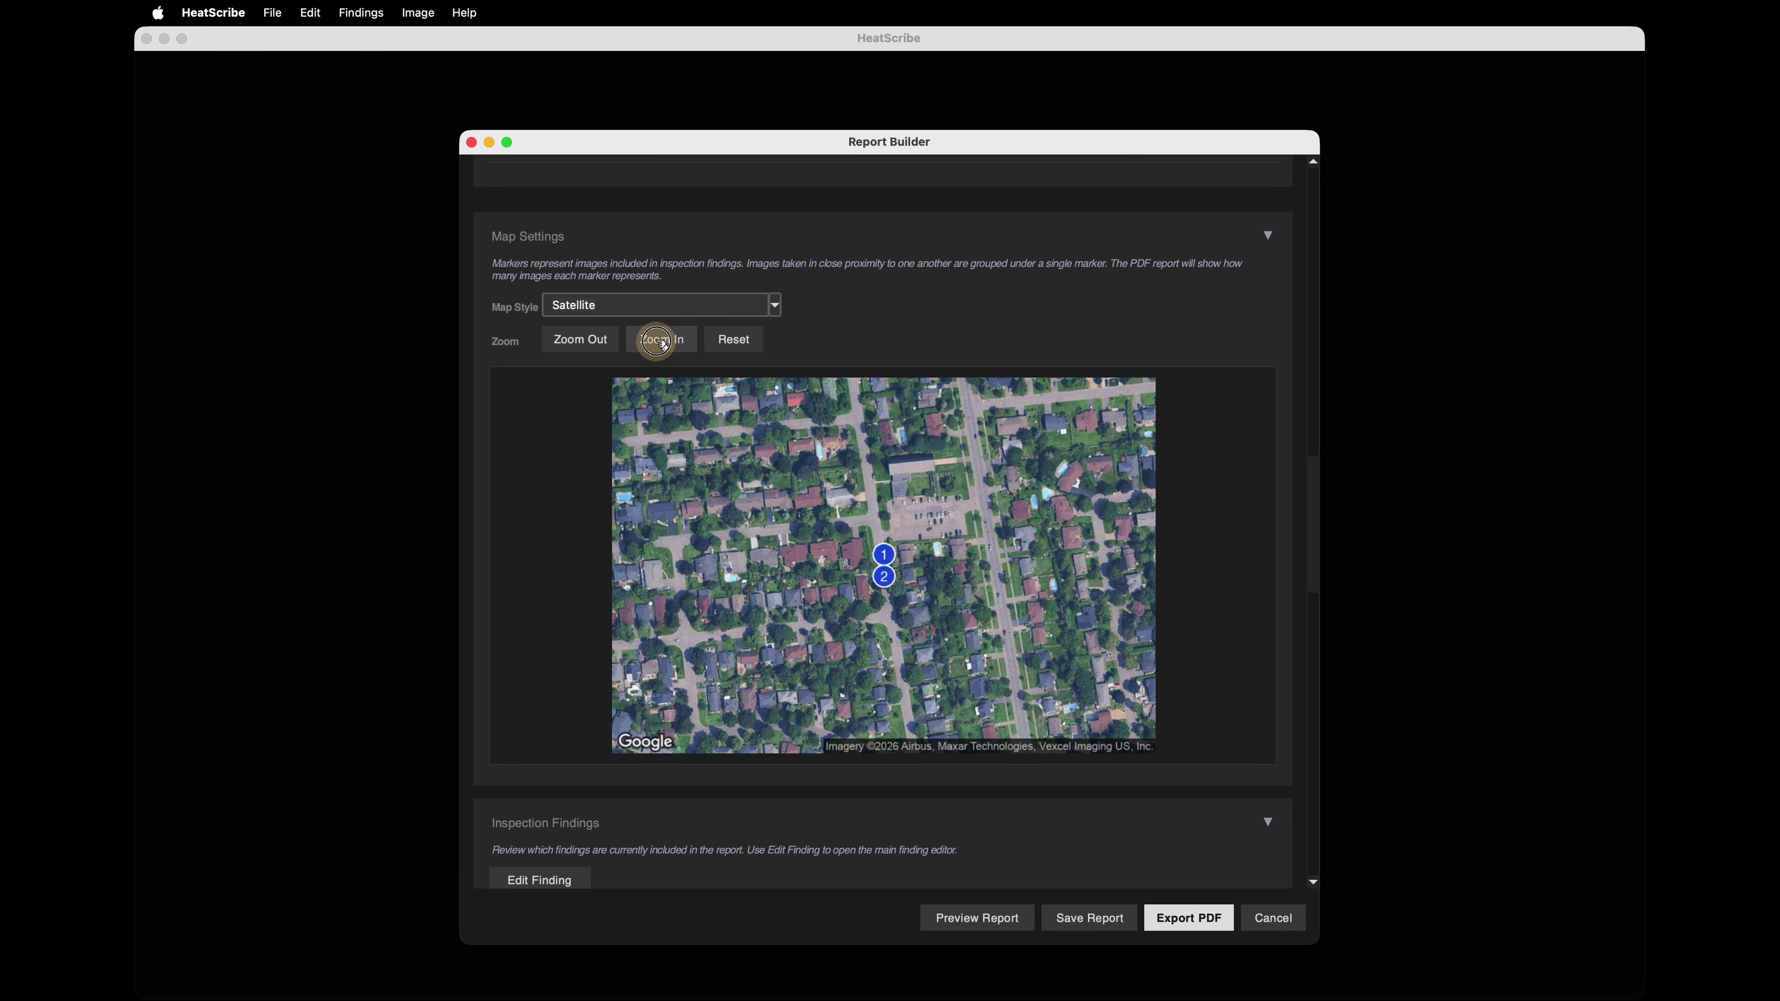
pyautogui.click(684, 340)
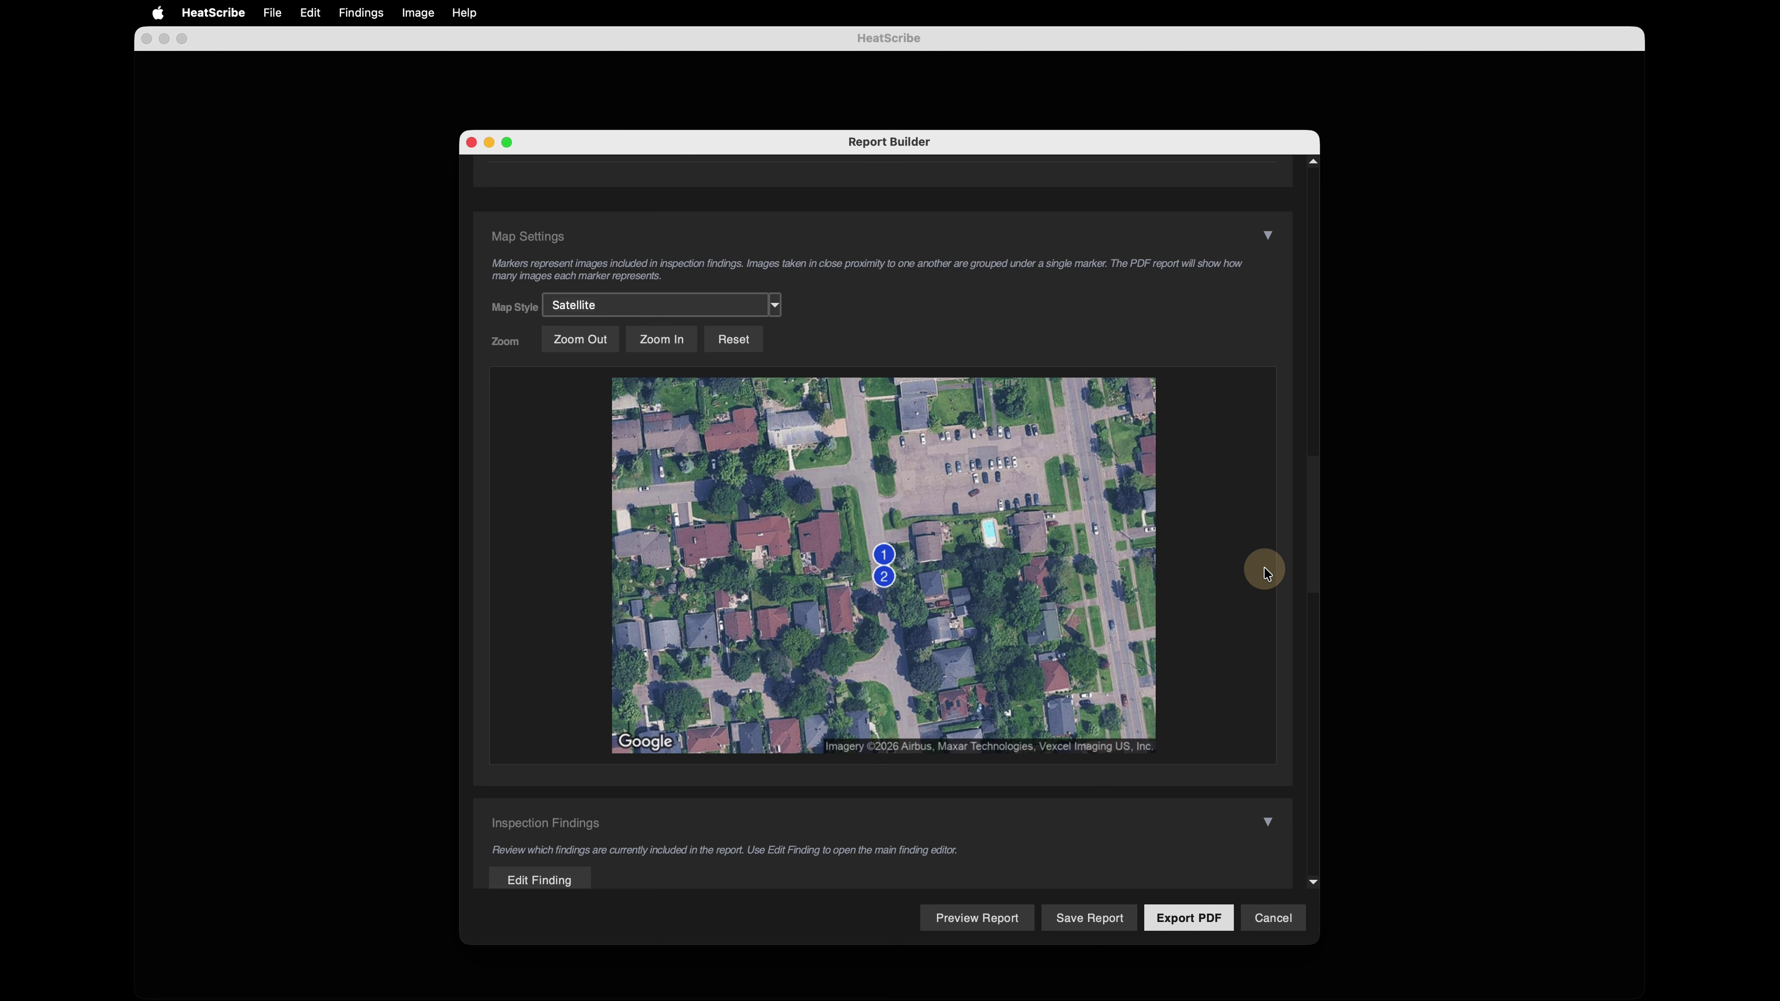
# Preview the report and examine its Finding Image Location Map page.
pyautogui.click(978, 922)
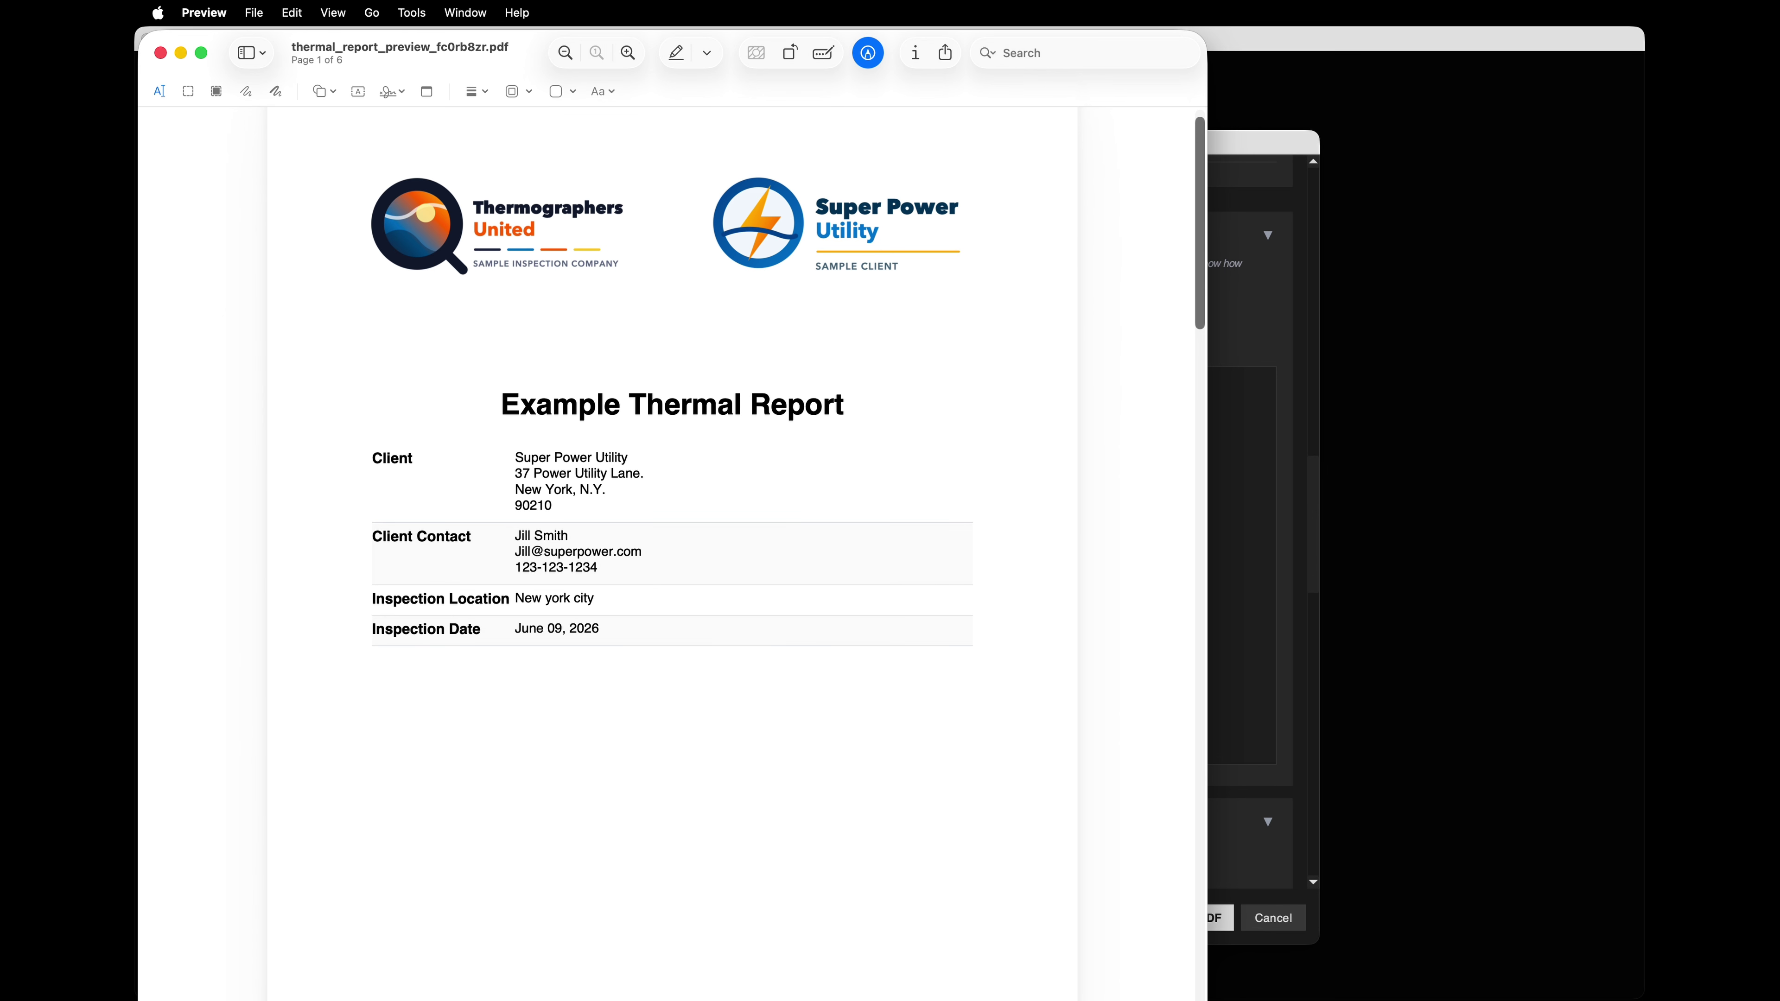
pyautogui.moveTo(1141, 265); pyautogui.dragTo(1129, 755)
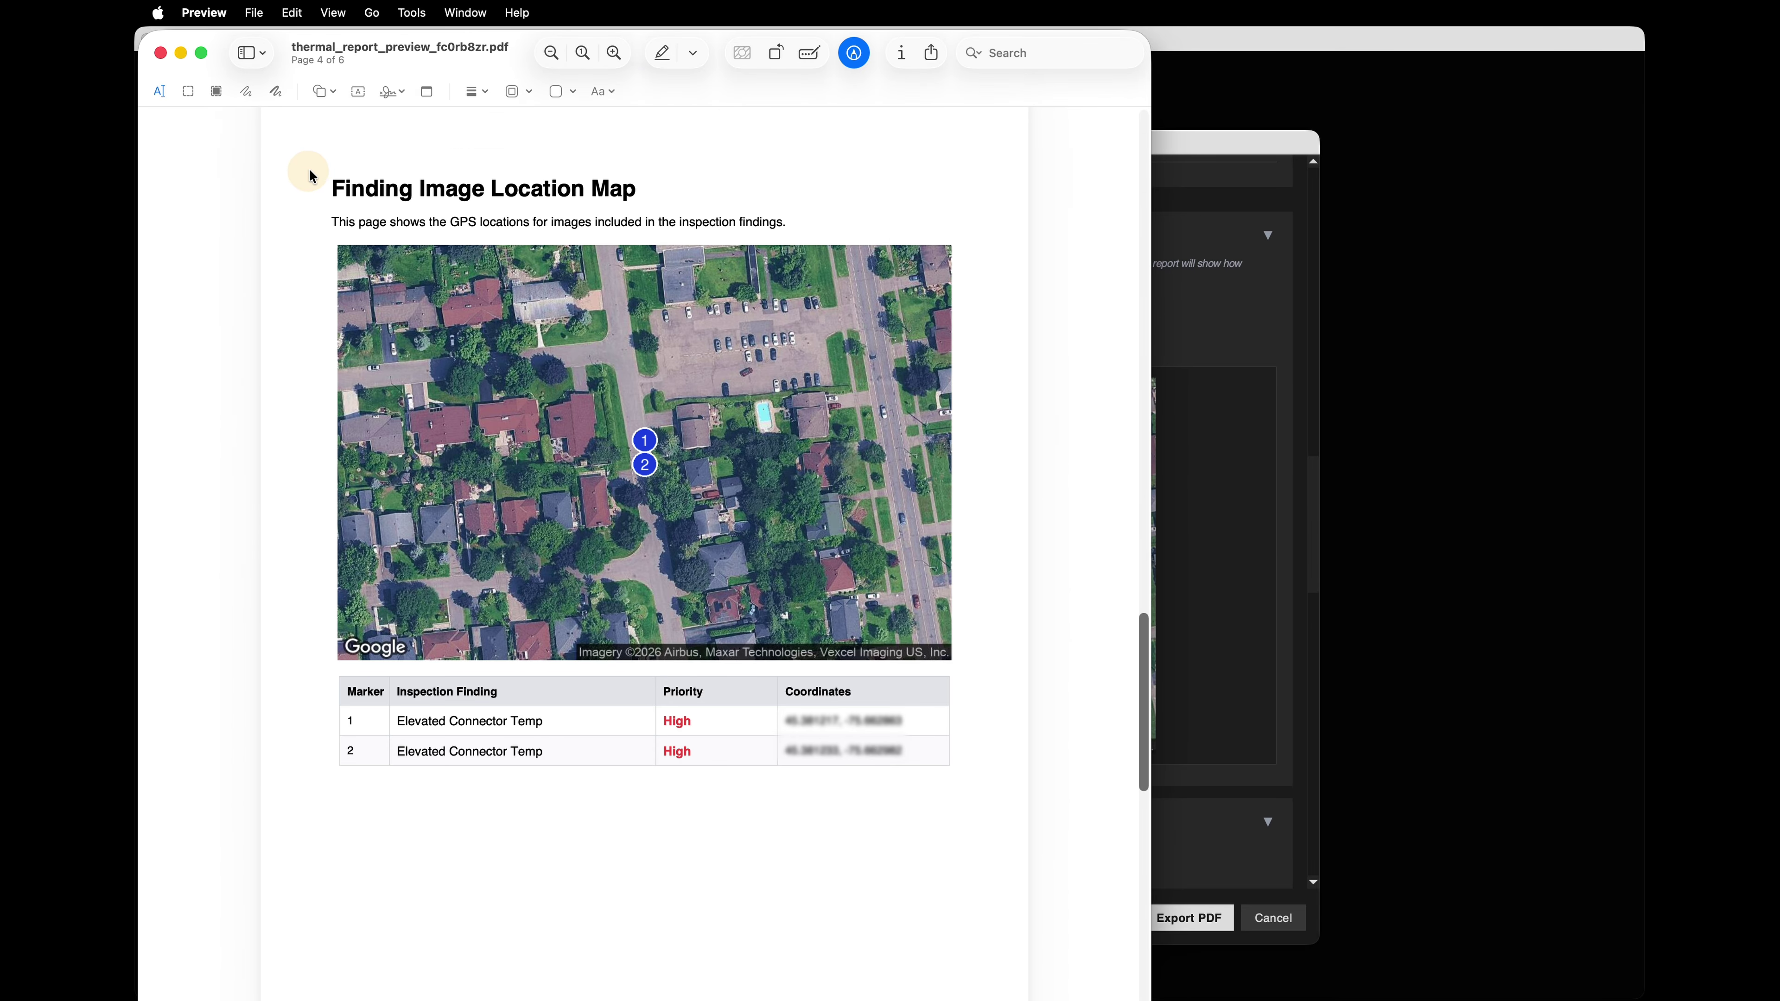